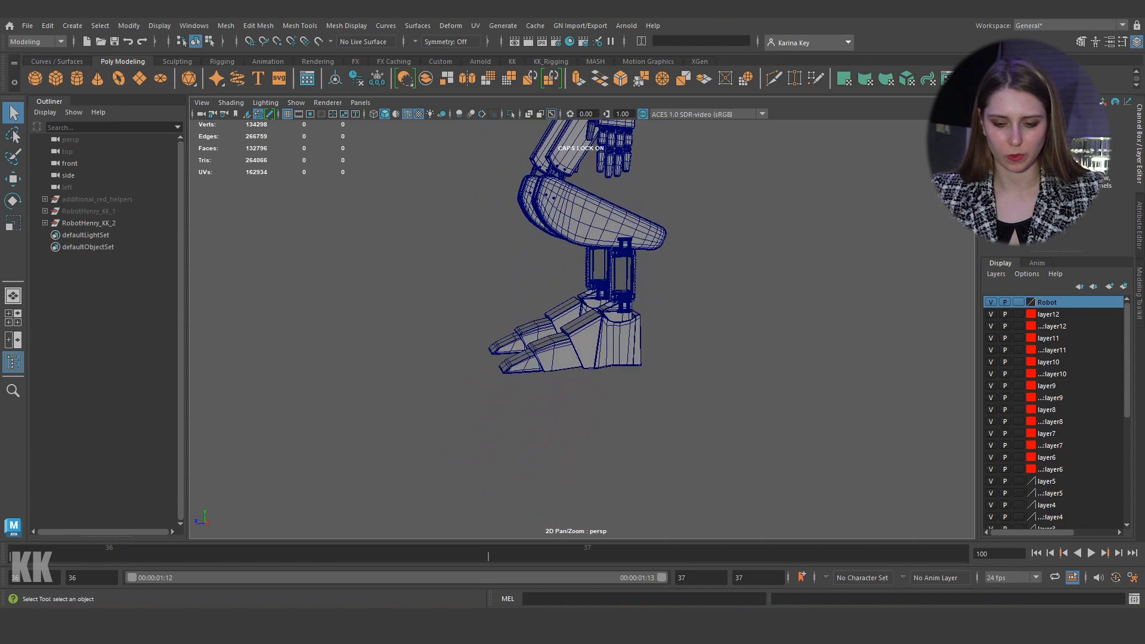
Step: Save the scene under the new file name 001_Robot_Henry_Rig as Maya Binary in the project's scenes folder
{"action": "scroll", "coordinate": [572, 310], "scroll_direction": "up", "scroll_amount": 2}
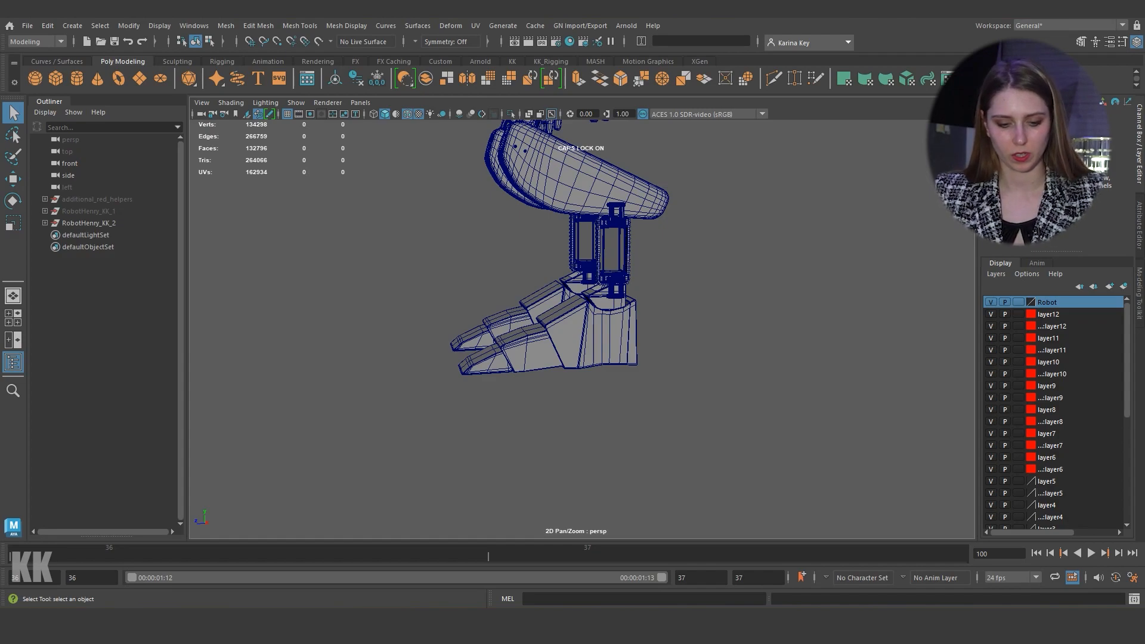
{"action": "left_click_drag", "start_coordinate": [537, 334], "coordinate": [626, 340], "text": "alt"}
{"action": "scroll", "coordinate": [582, 329], "scroll_direction": "down", "scroll_amount": 5}
{"action": "left_click", "coordinate": [28, 26]}
{"action": "left_click", "coordinate": [71, 88]}
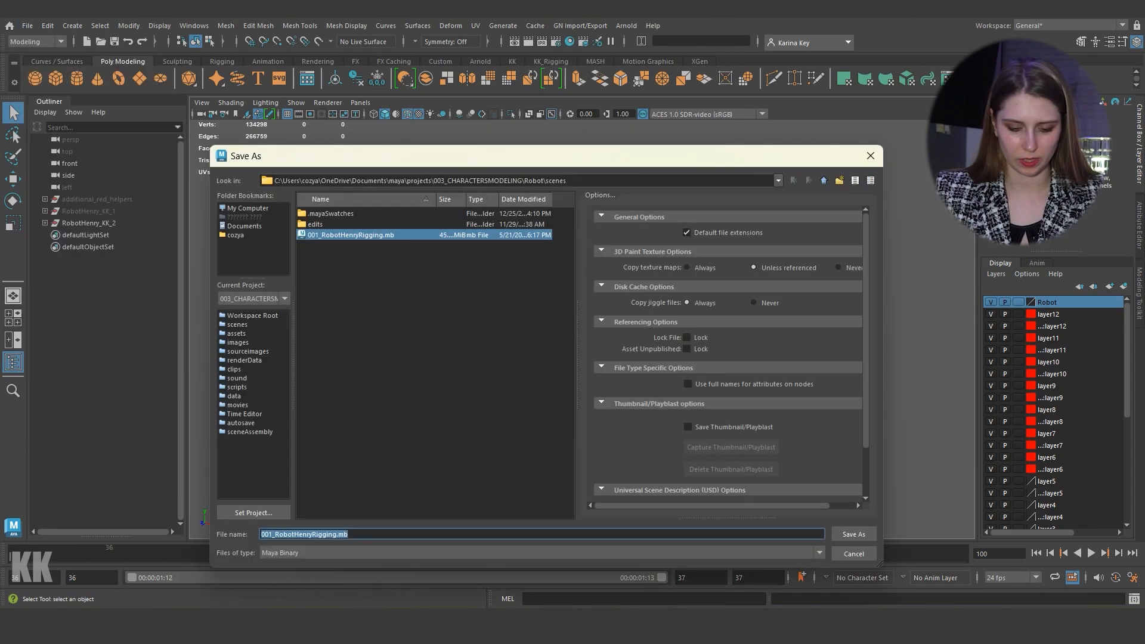
{"action": "type", "text": "001_"}
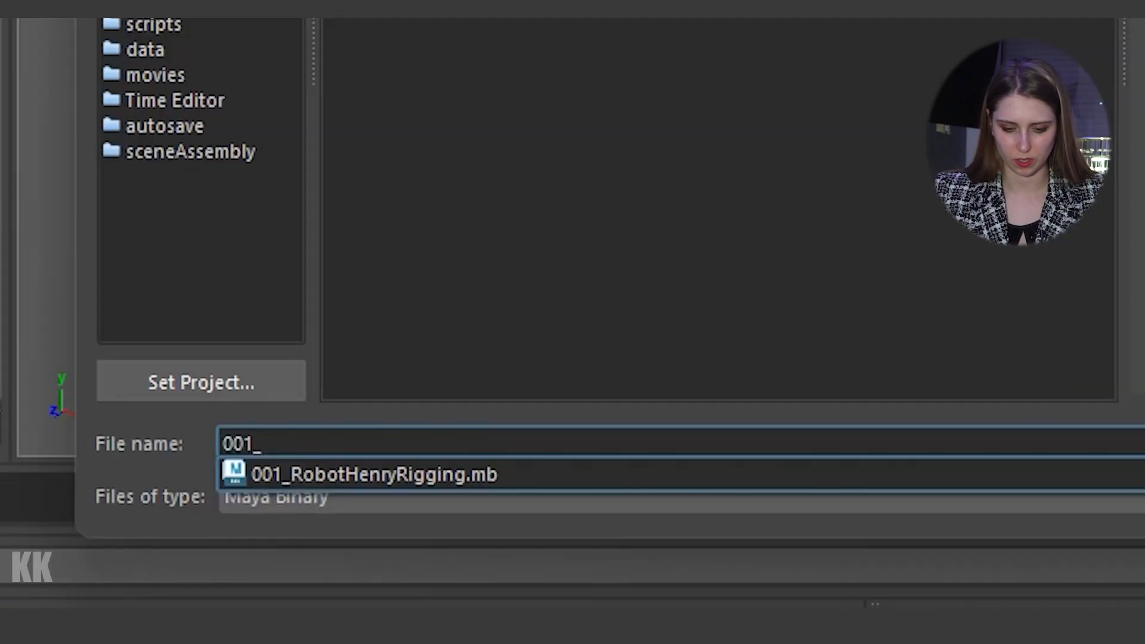
{"action": "type", "text": "R"}
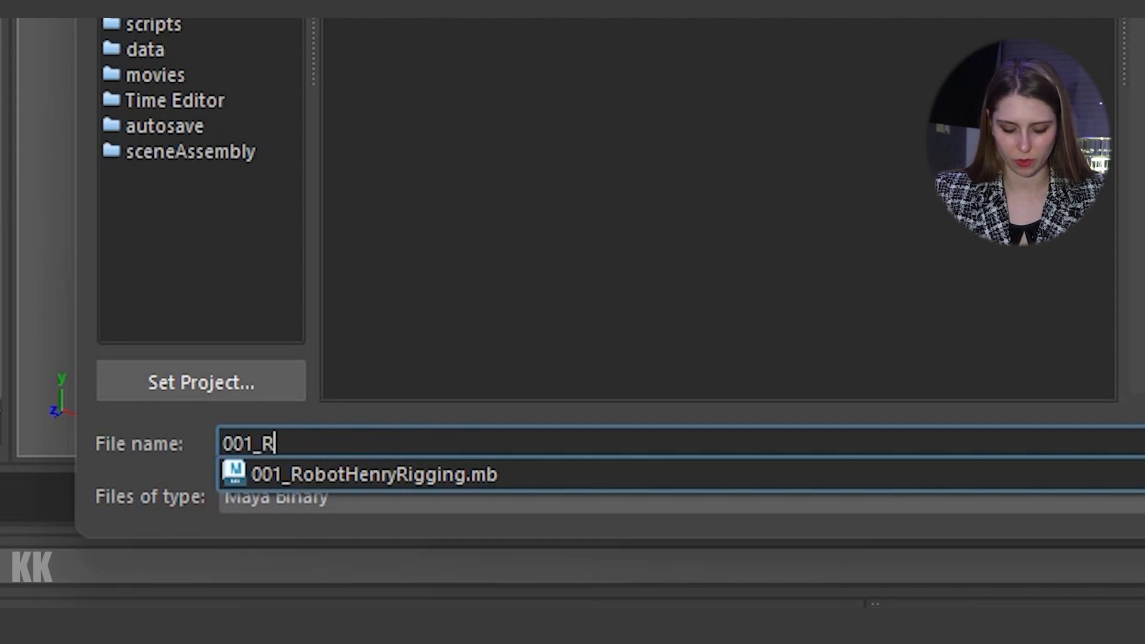
{"action": "type", "text": "obot_Hen"}
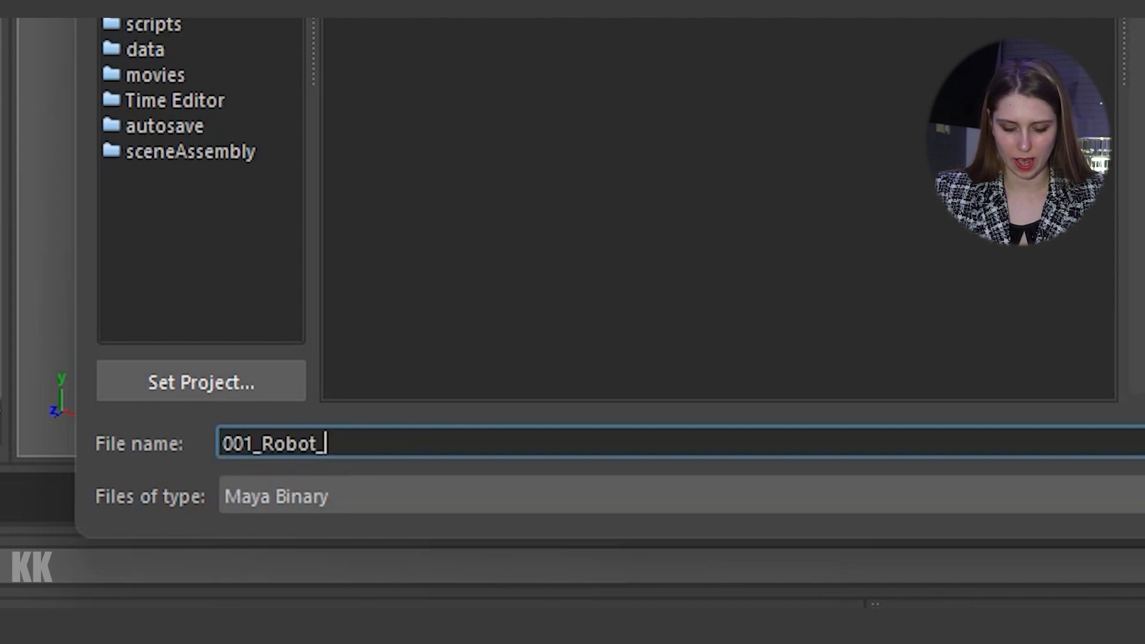
{"action": "type", "text": "ry_Rig"}
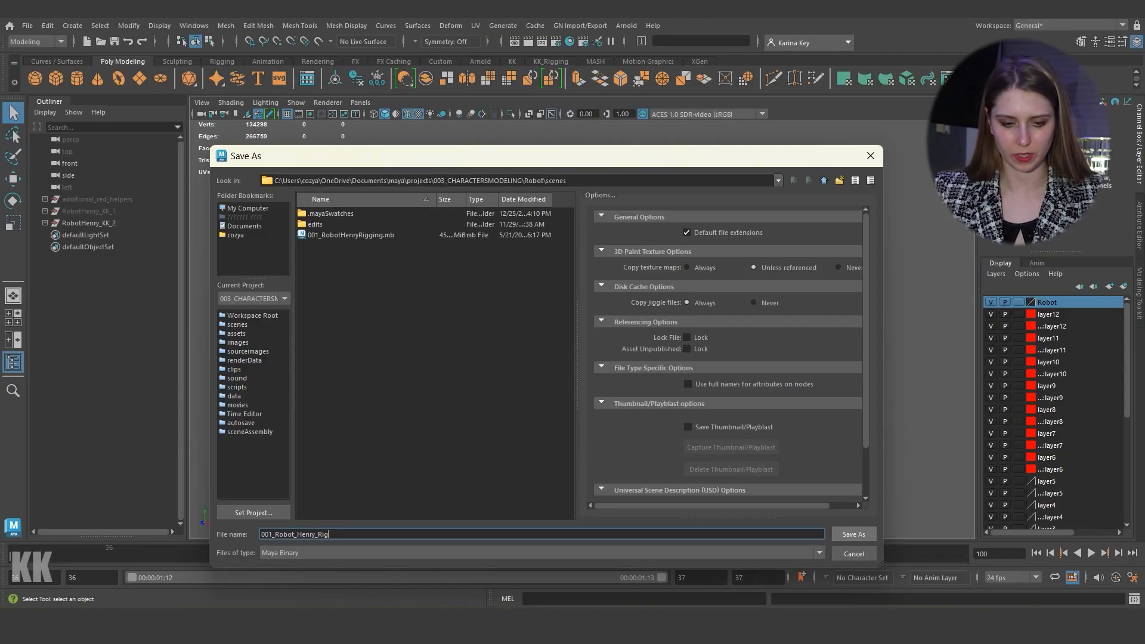
{"action": "key", "text": "Return"}
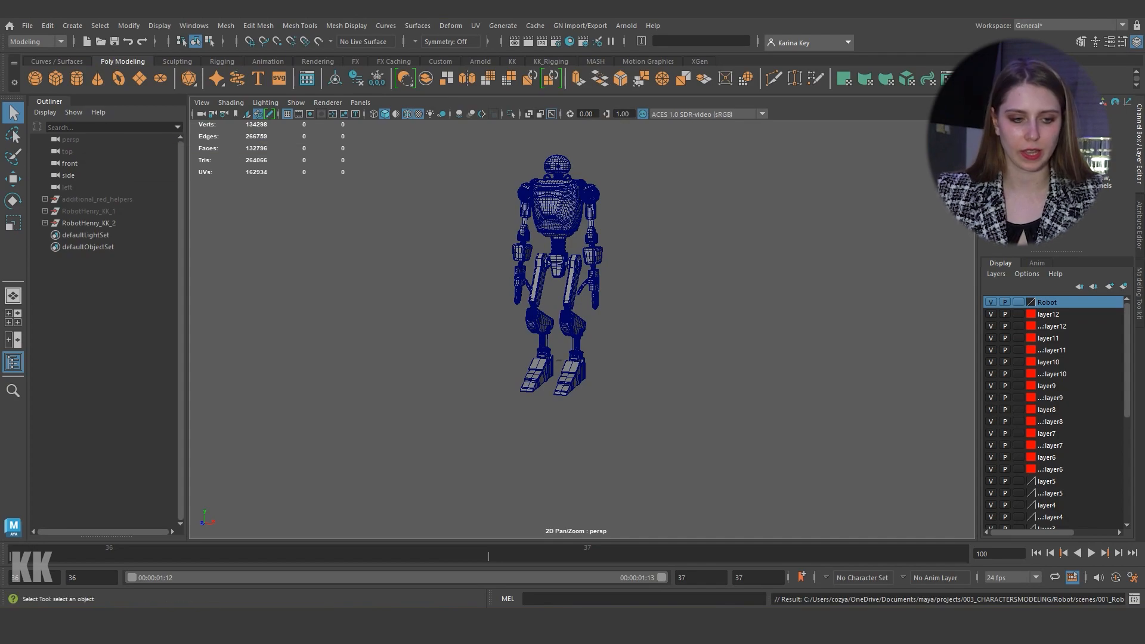
Step: Examine the separate meshes inside the RobotHenry_KK_2 group, selecting individual parts such as RO_R_Hip and RO_R_FP3_Cube1
{"action": "left_click", "coordinate": [36, 42]}
{"action": "left_click", "coordinate": [24, 55]}
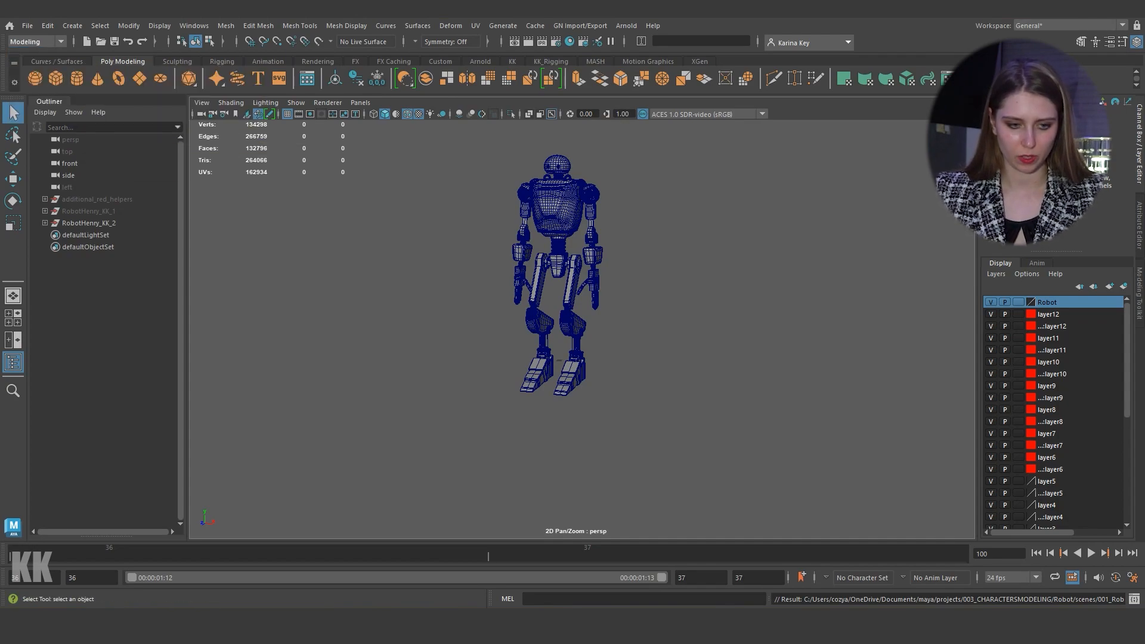
{"action": "left_click", "coordinate": [88, 223]}
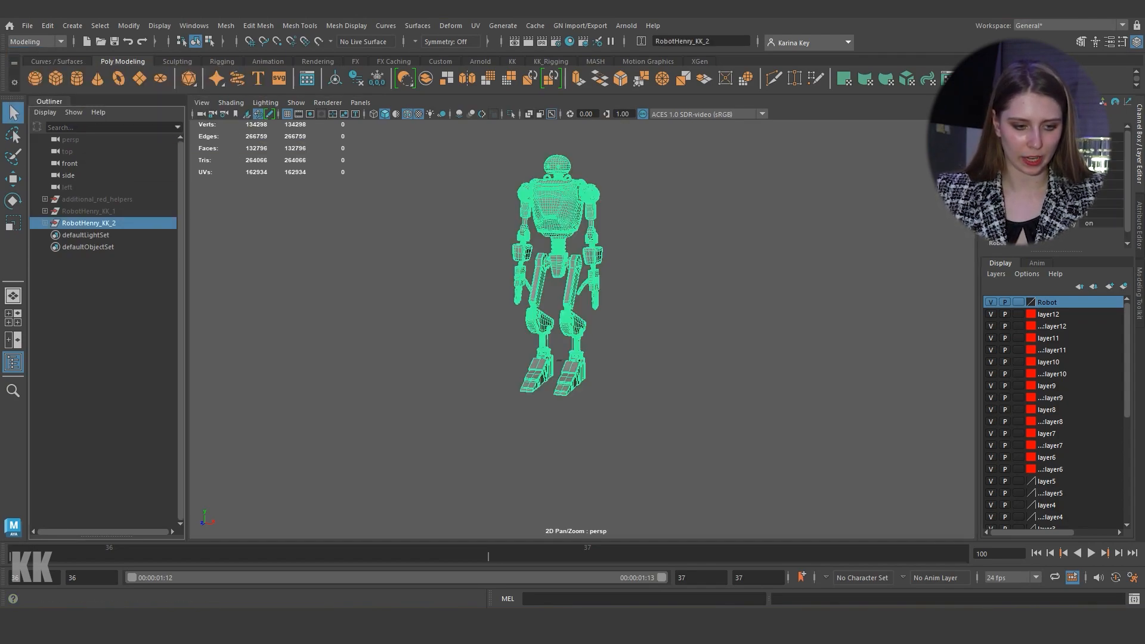
{"action": "left_click", "coordinate": [45, 223]}
{"action": "scroll", "coordinate": [108, 334], "scroll_direction": "down", "scroll_amount": 20}
{"action": "scroll", "coordinate": [108, 328], "scroll_direction": "down", "scroll_amount": 15}
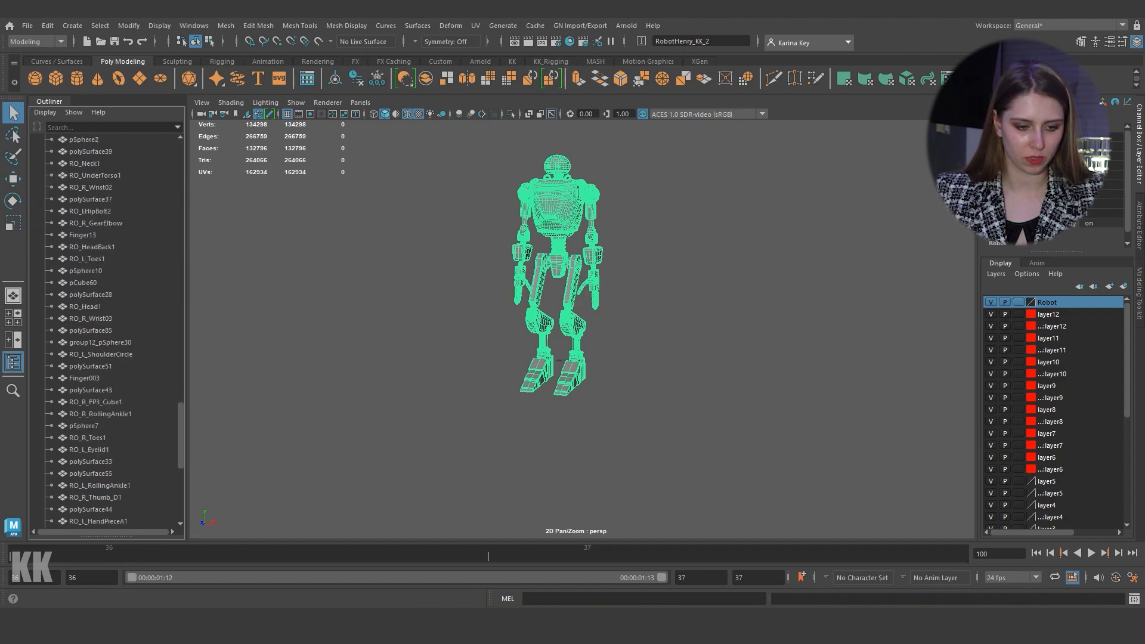
{"action": "left_click", "coordinate": [84, 365]}
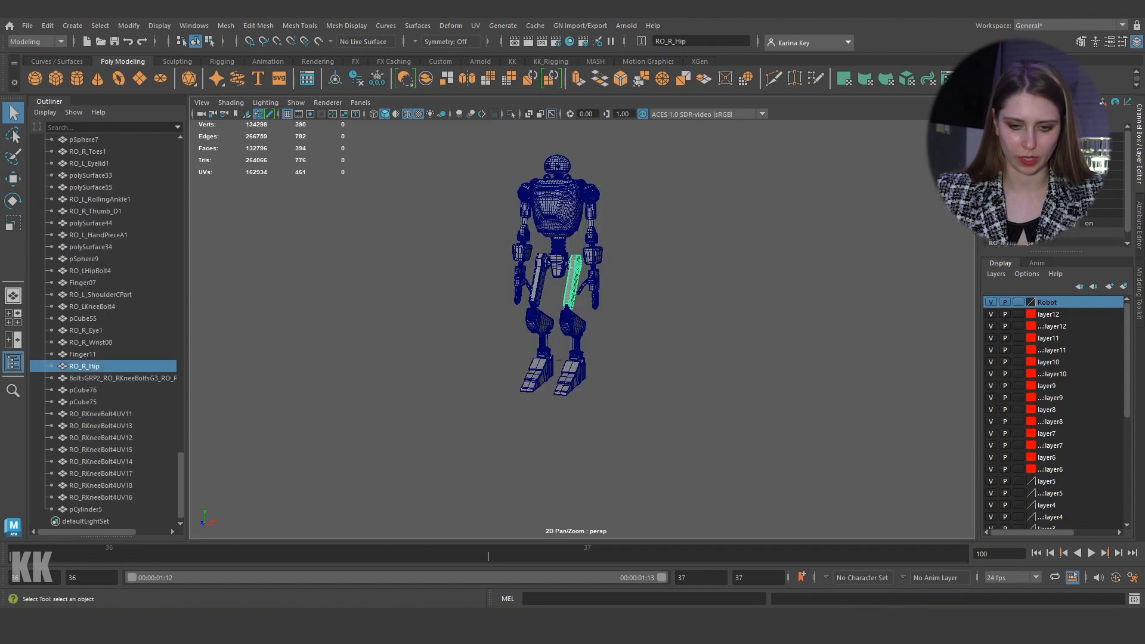
{"action": "left_click", "coordinate": [557, 207]}
{"action": "left_click", "coordinate": [590, 195]}
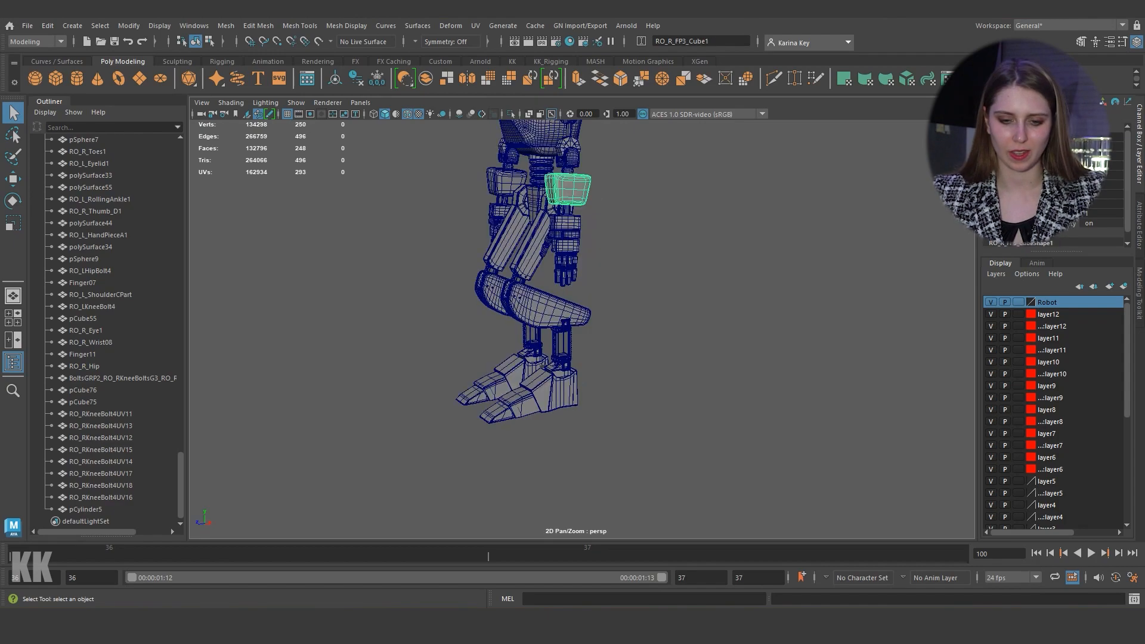
{"action": "left_click", "coordinate": [569, 158]}
{"action": "key", "text": "a"}
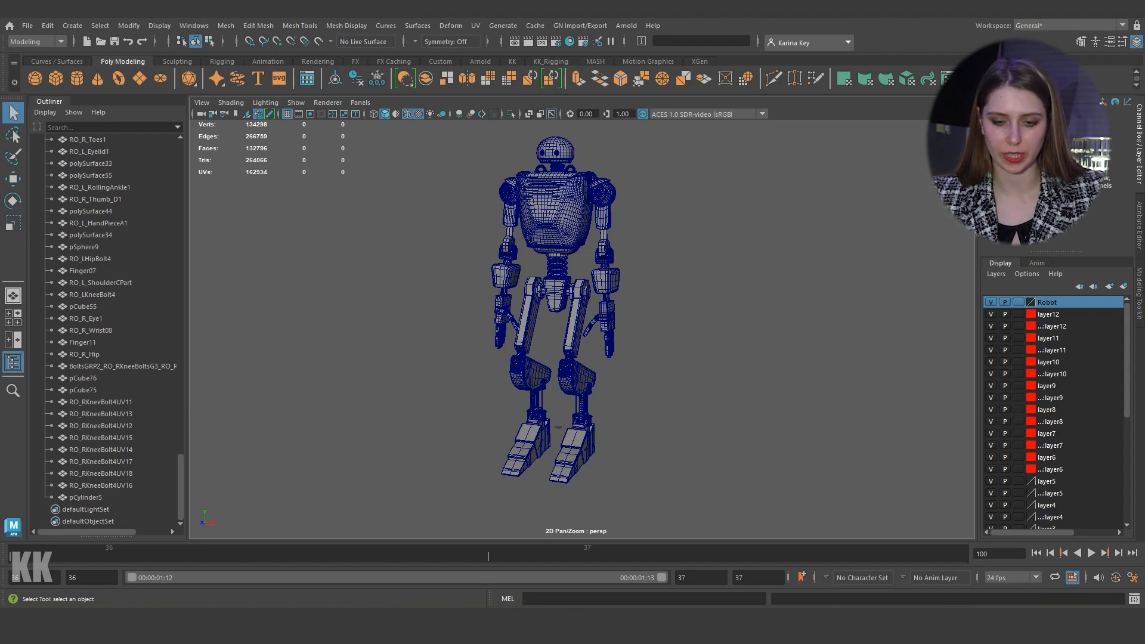
Step: Select all of the robot's separate parts and combine them into a single mesh
{"action": "right_click_drag", "start_coordinate": [582, 330], "coordinate": [558, 329], "text": "alt"}
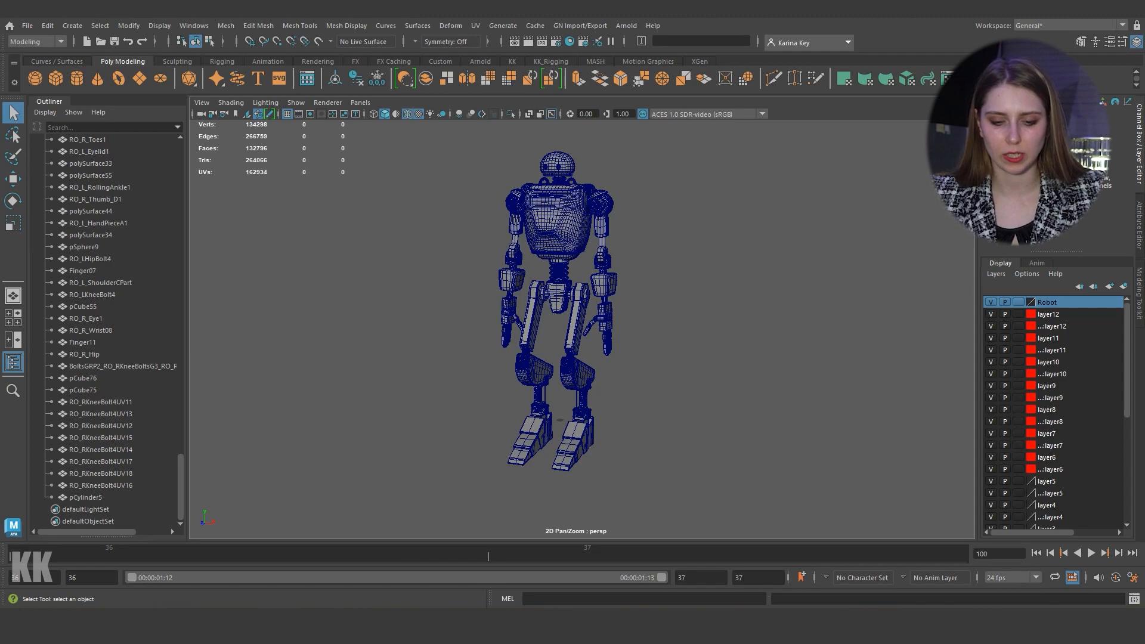
{"action": "left_click_drag", "start_coordinate": [679, 490], "coordinate": [426, 120]}
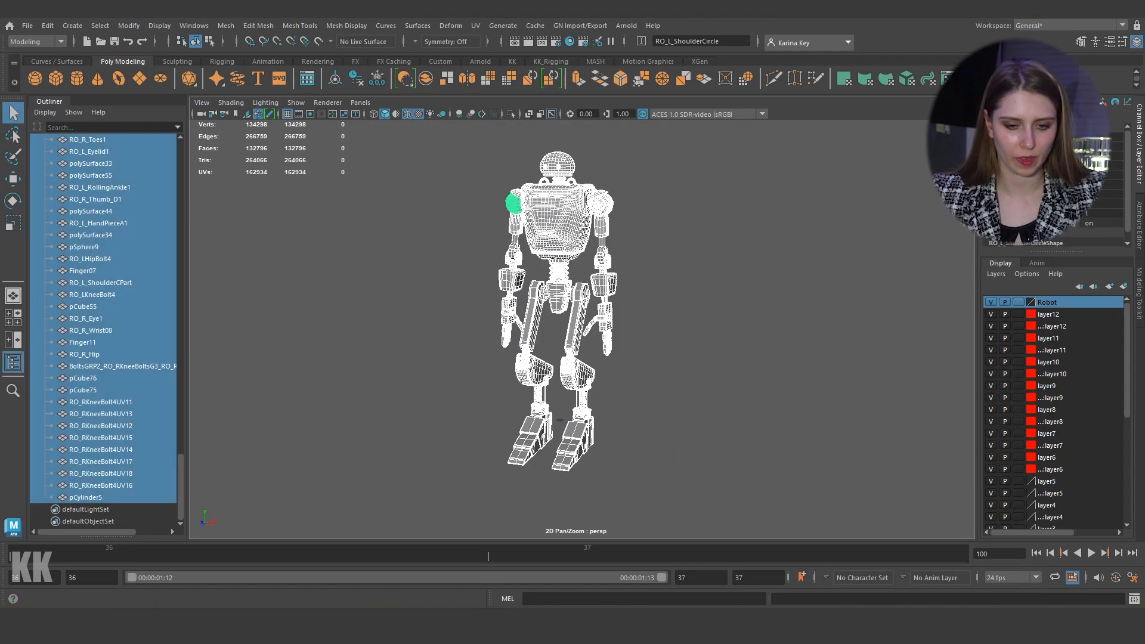
{"action": "left_click", "coordinate": [37, 42]}
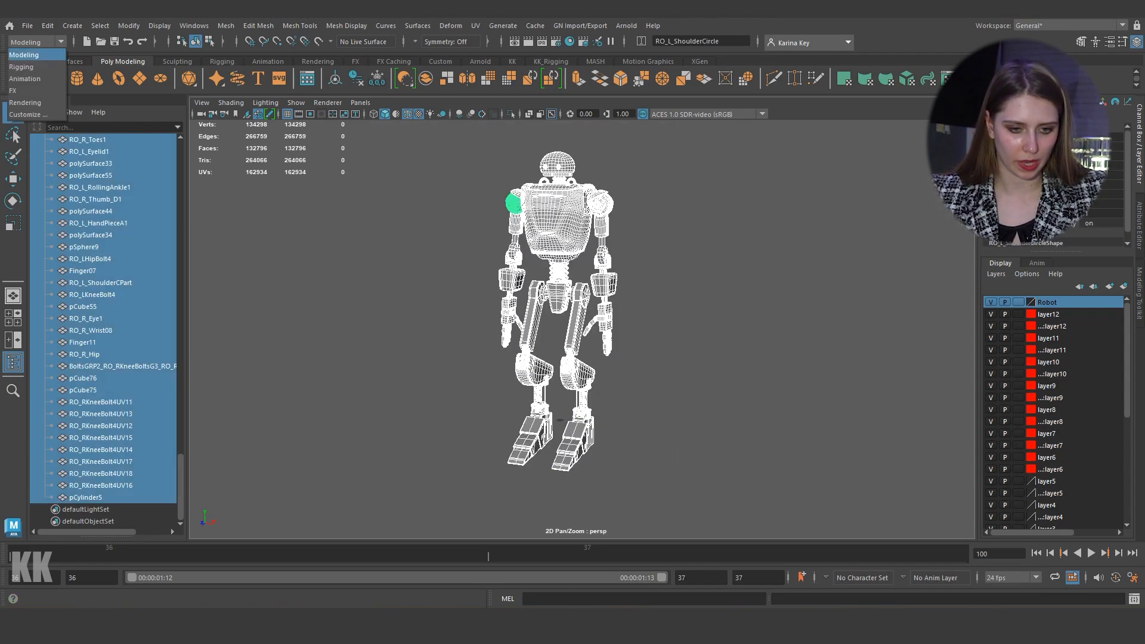
{"action": "left_click", "coordinate": [37, 43]}
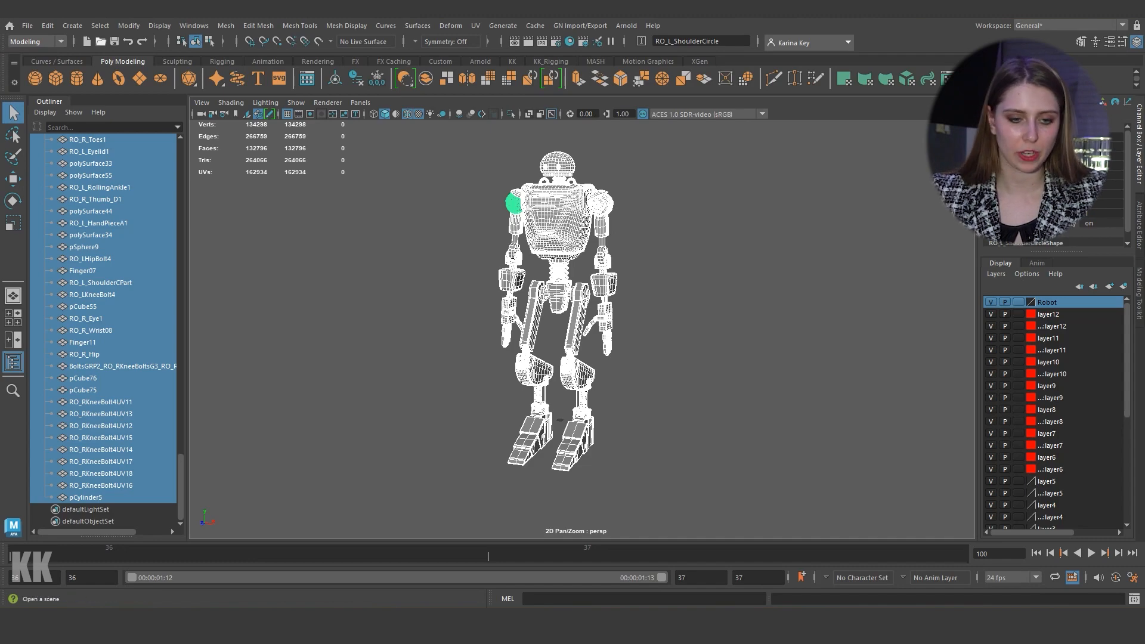
{"action": "left_click", "coordinate": [226, 26]}
{"action": "left_click", "coordinate": [249, 70]}
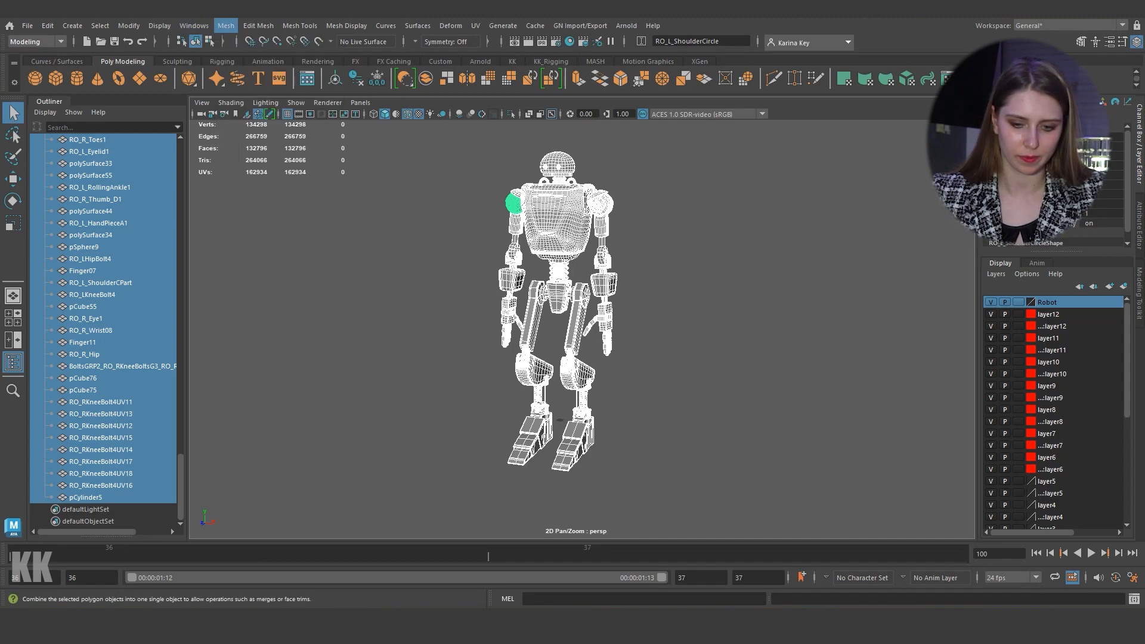
{"action": "left_click", "coordinate": [704, 310]}
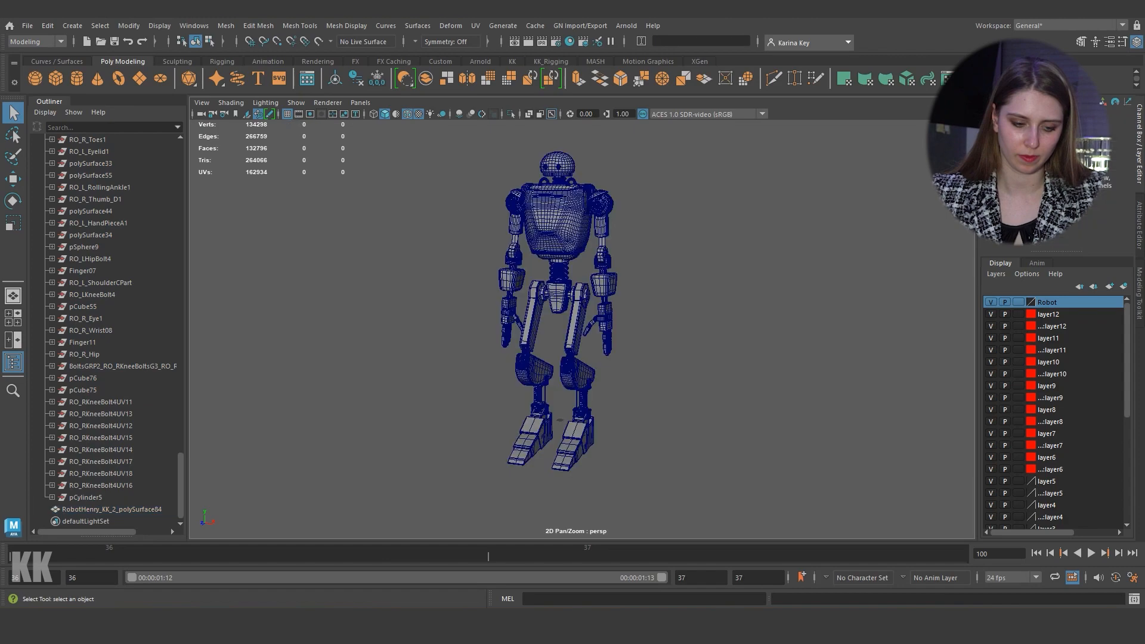
Step: Freeze the combined robot mesh's transformations and delete its construction history
{"action": "left_click", "coordinate": [112, 509]}
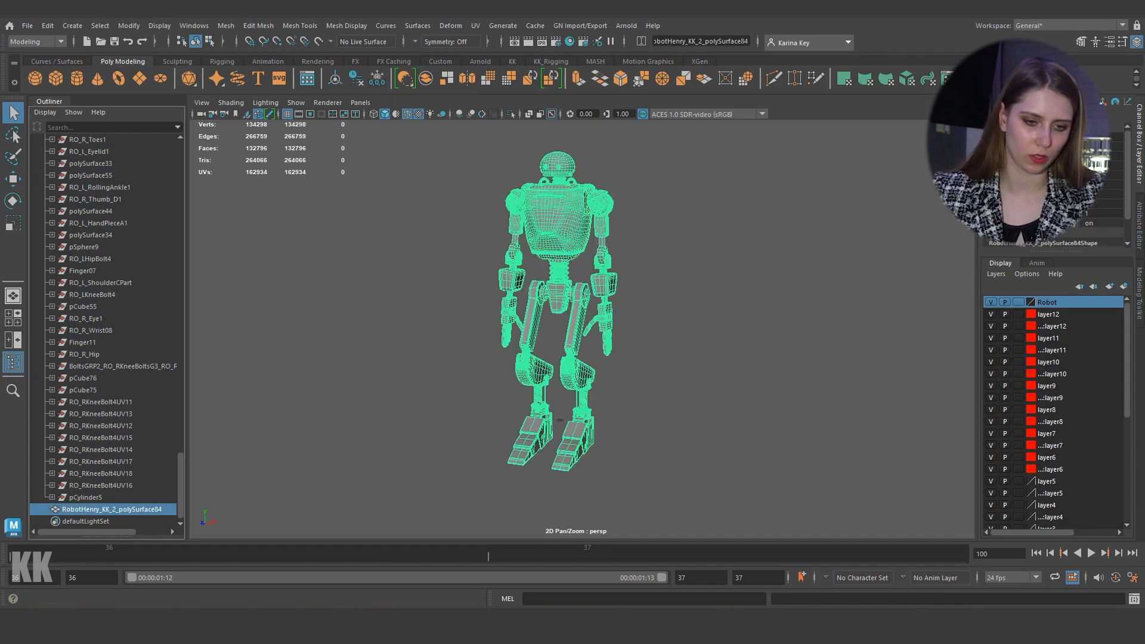
{"action": "left_click", "coordinate": [128, 26]}
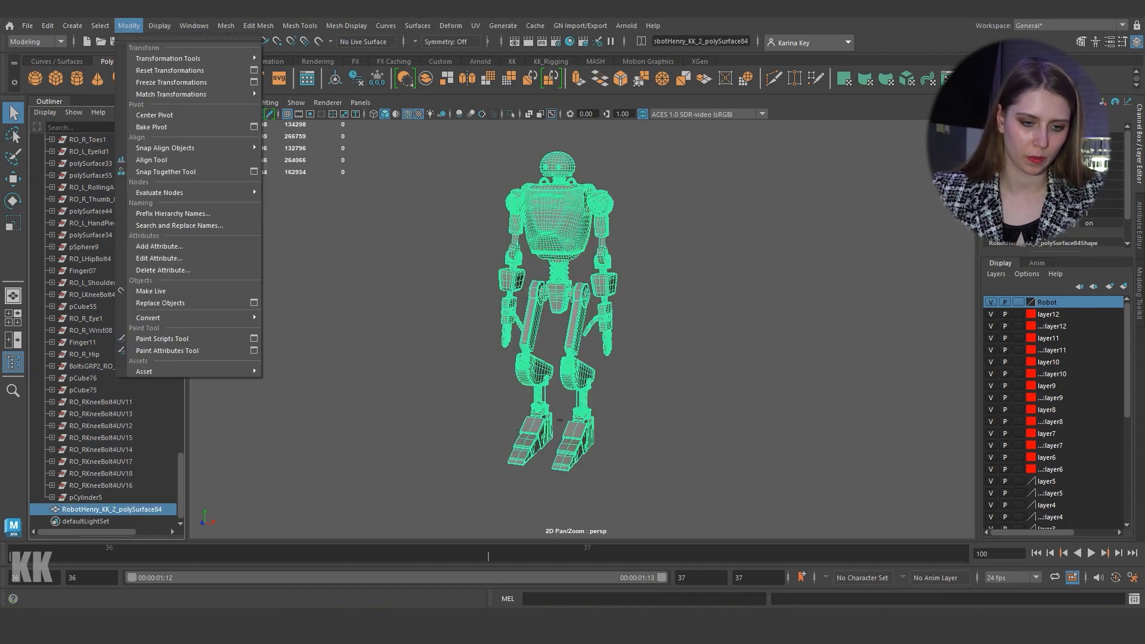
{"action": "left_click", "coordinate": [170, 82]}
{"action": "left_click", "coordinate": [47, 26]}
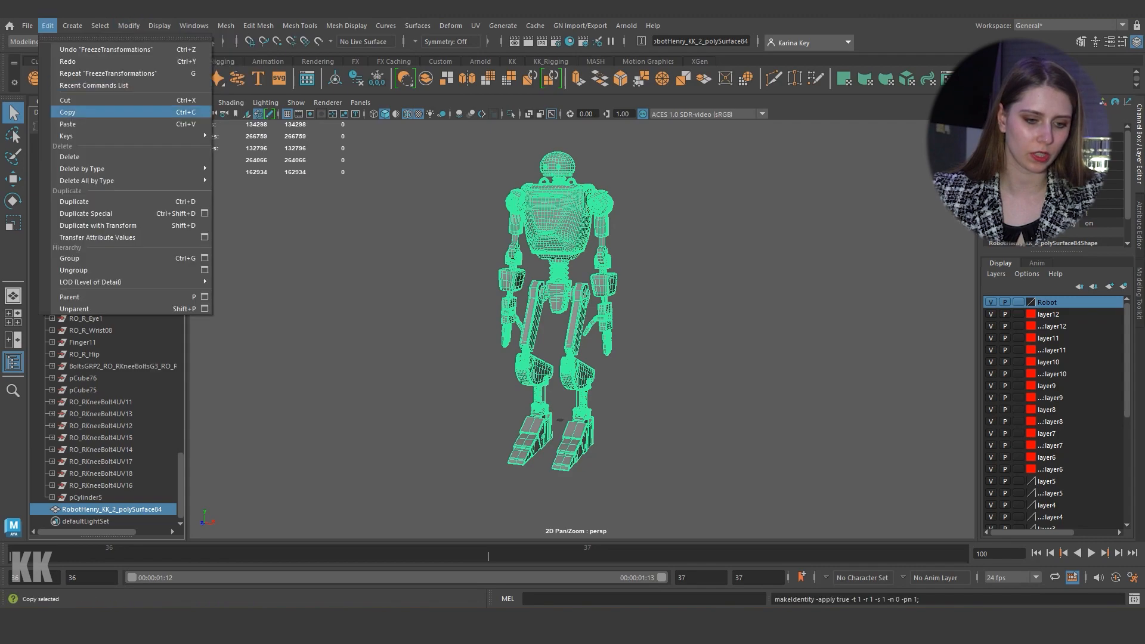
{"action": "mouse_move", "coordinate": [143, 169]}
{"action": "left_click", "coordinate": [248, 168]}
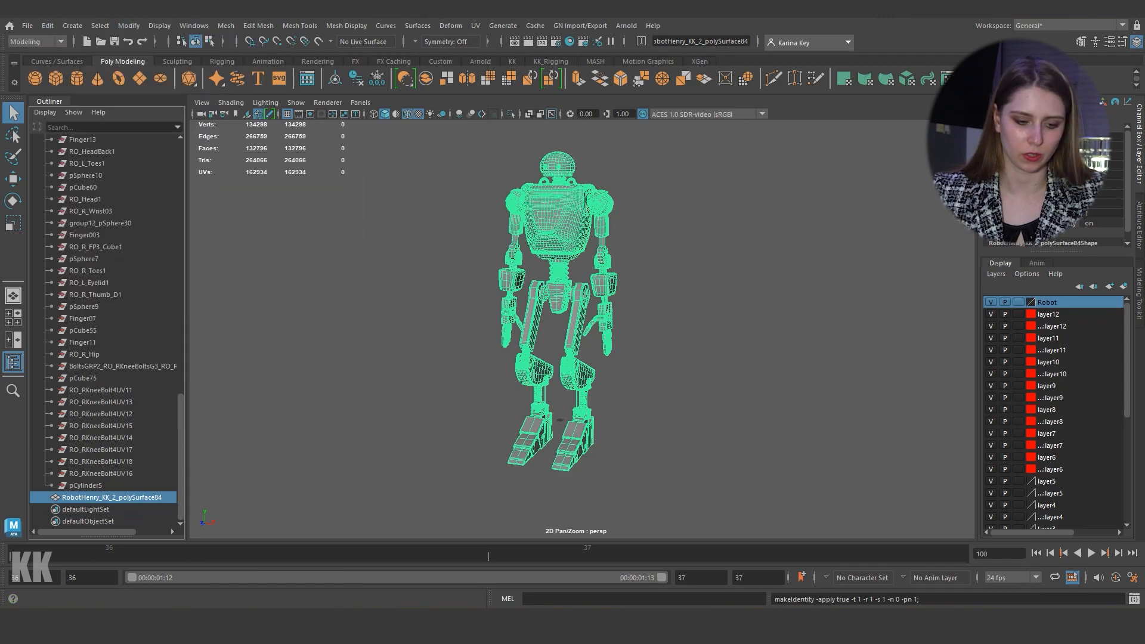
{"action": "left_click", "coordinate": [357, 334]}
Step: Delete the leftover RobotHenry_KK_2 group and its remaining child nodes from the scene
{"action": "scroll", "coordinate": [108, 331], "scroll_direction": "up", "scroll_amount": 20}
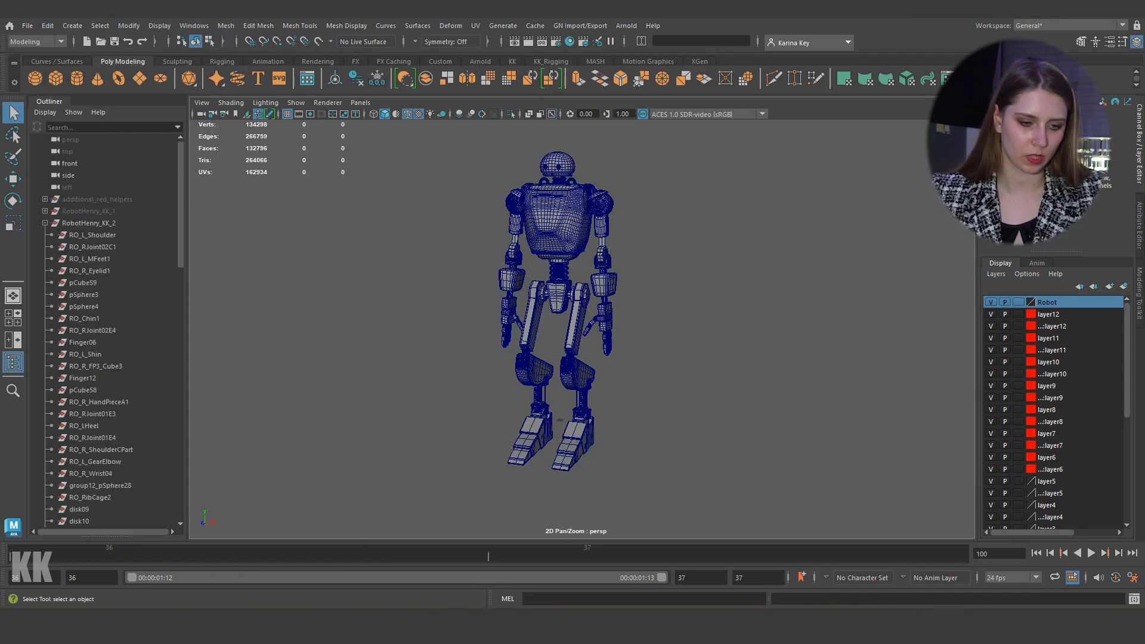
{"action": "left_click", "coordinate": [89, 223]}
{"action": "key", "text": "Delete"}
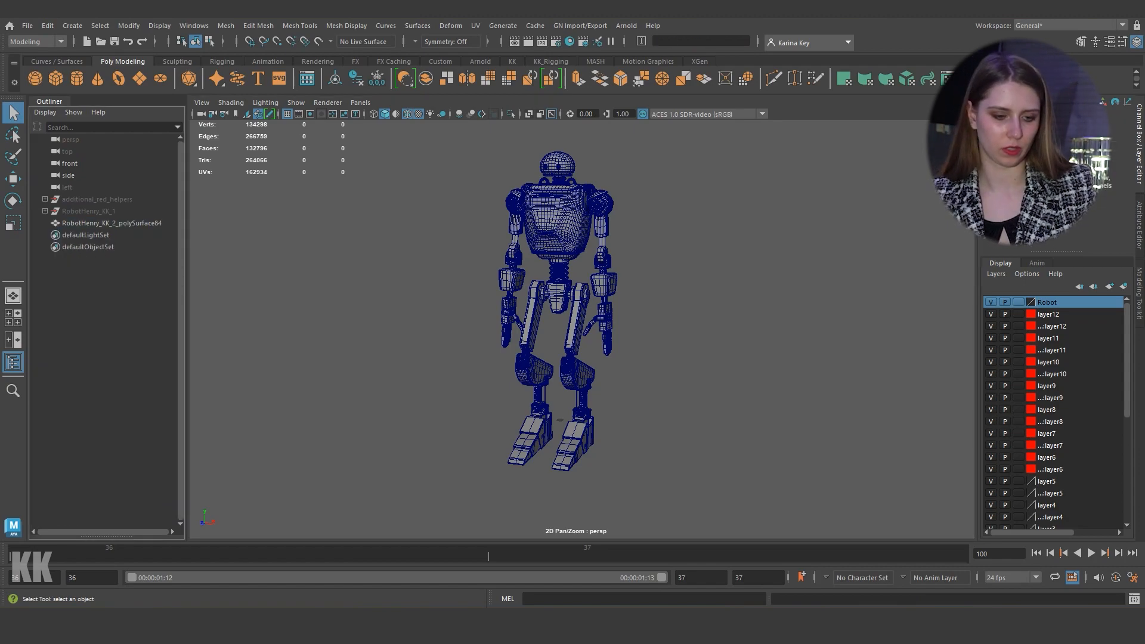
Step: Rename the combined robot mesh as RobotHenry_geo
{"action": "double_click", "coordinate": [112, 223]}
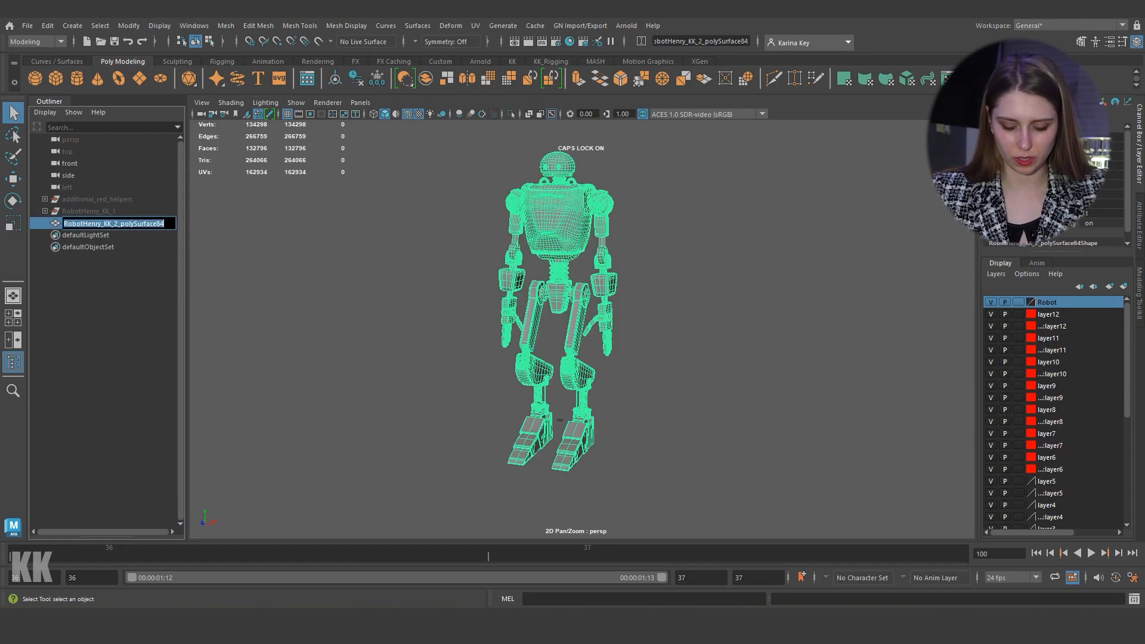
{"action": "type", "text": "Robot"}
{"action": "type", "text": "H"}
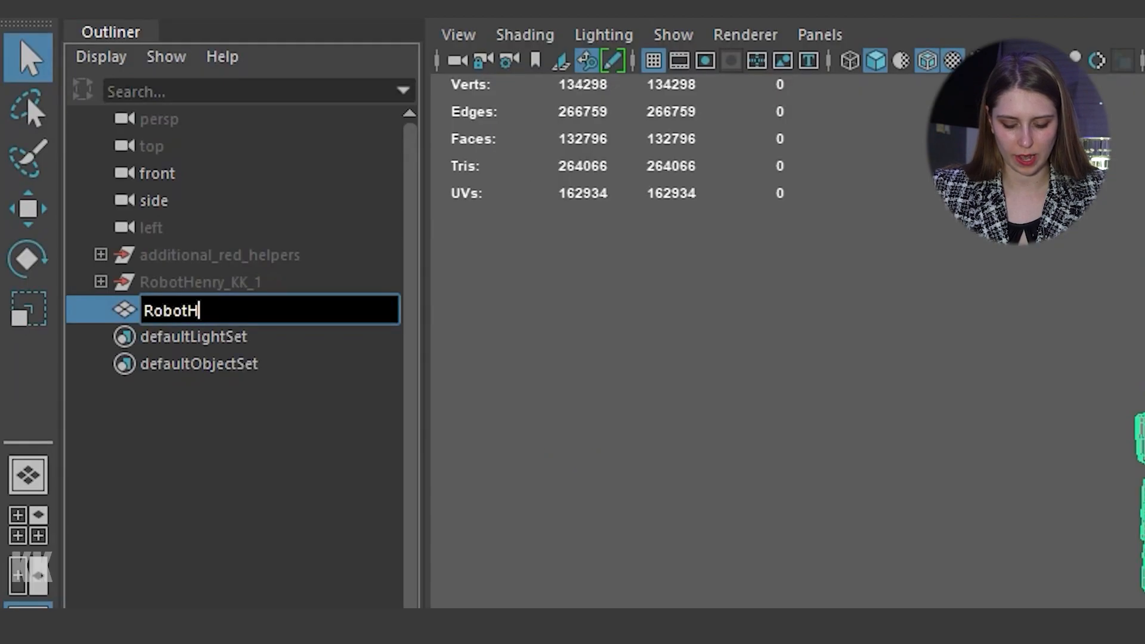
{"action": "type", "text": "enry_geo"}
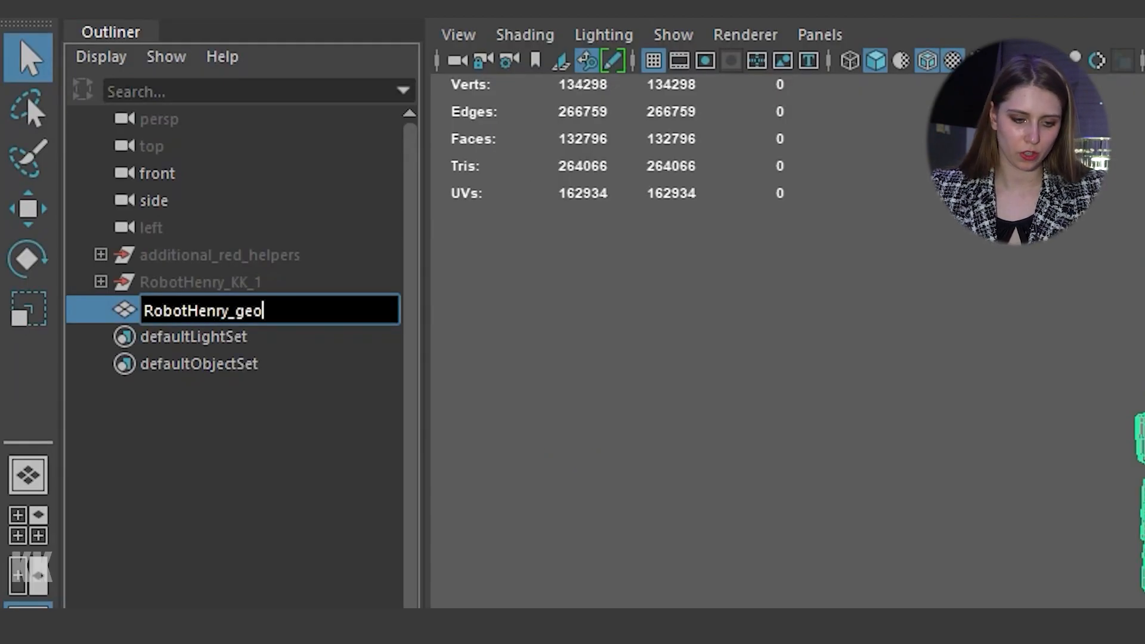
{"action": "key", "text": "Return"}
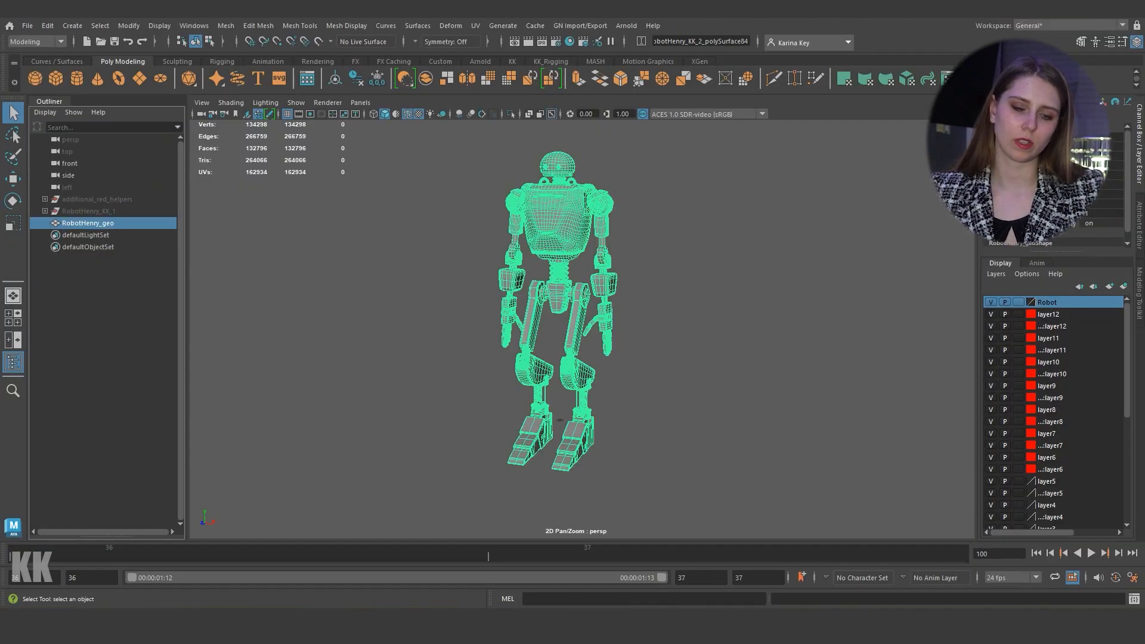
{"action": "key", "text": "Escape"}
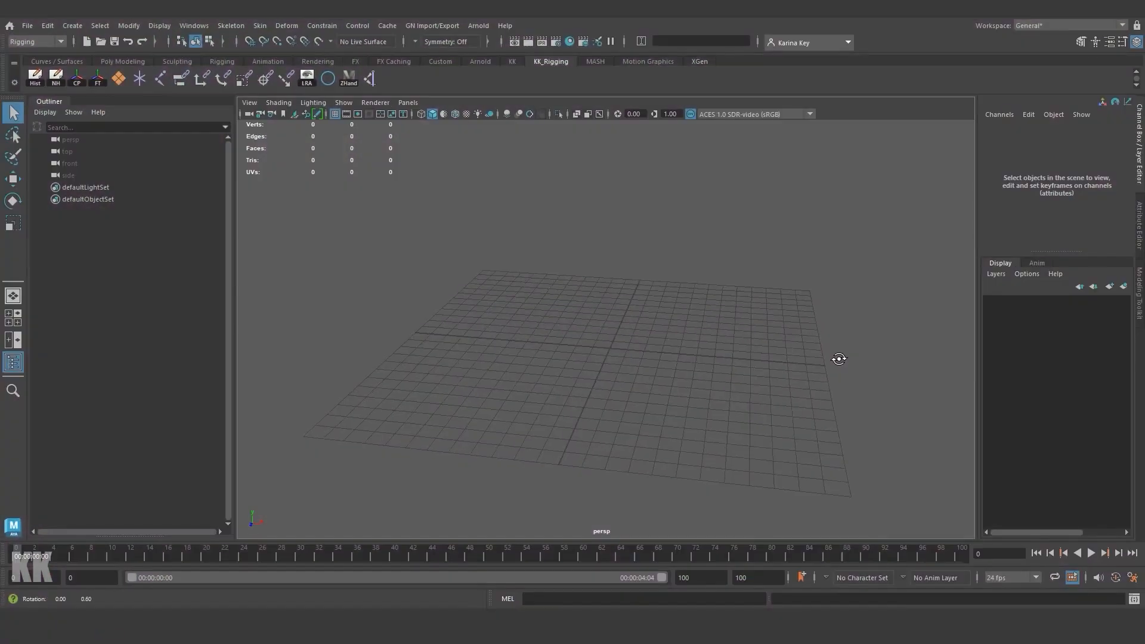
Step: Create a new custom shelf named KK_RIG
{"action": "left_click_drag", "start_coordinate": [838, 359], "coordinate": [818, 347], "text": "alt"}
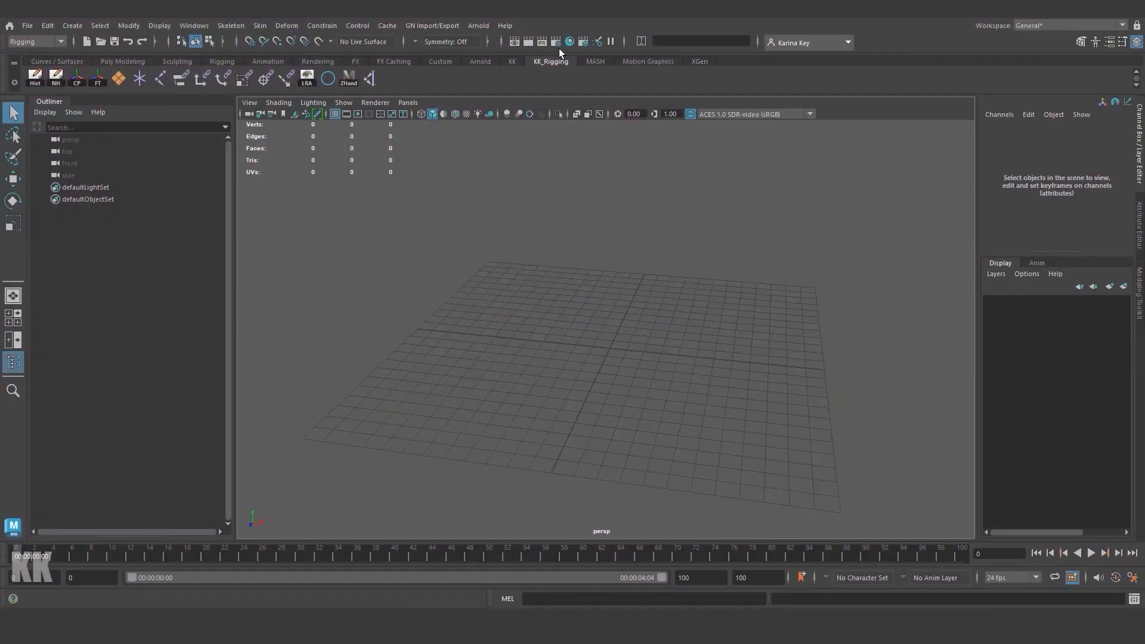
{"action": "left_click", "coordinate": [14, 82]}
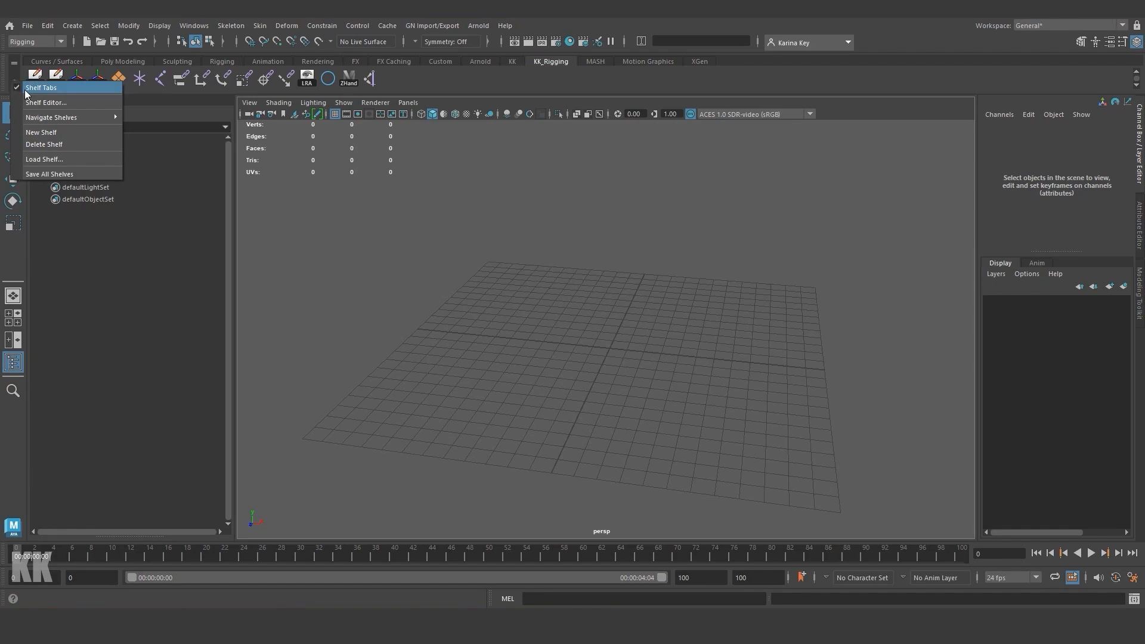
{"action": "left_click", "coordinate": [52, 130]}
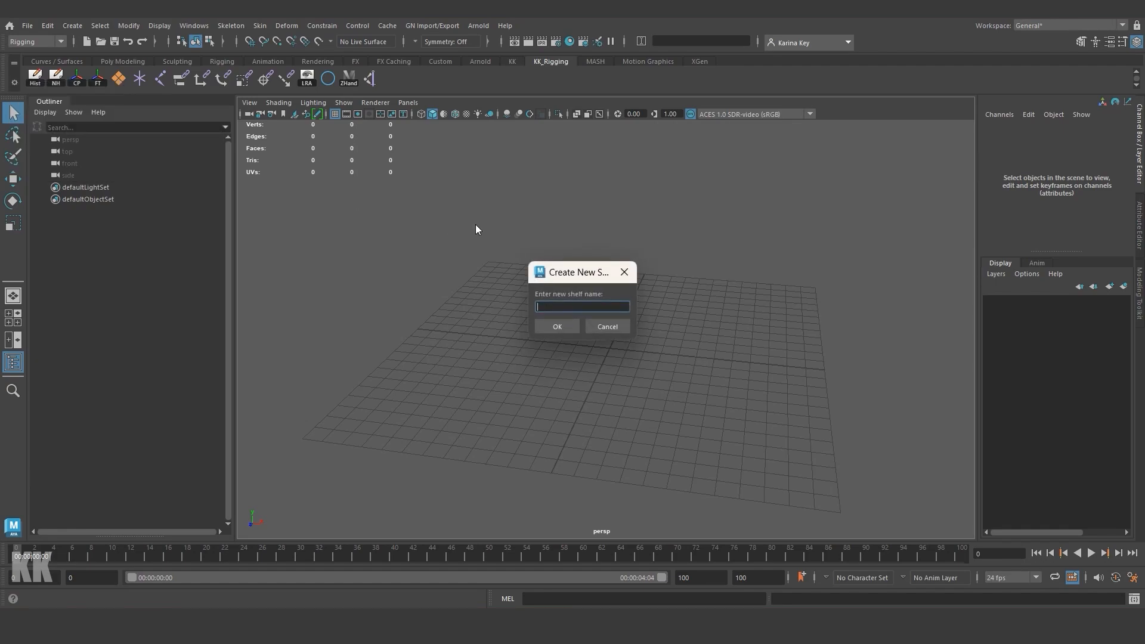
{"action": "type", "text": "KK_RIG"}
{"action": "left_click", "coordinate": [565, 326]}
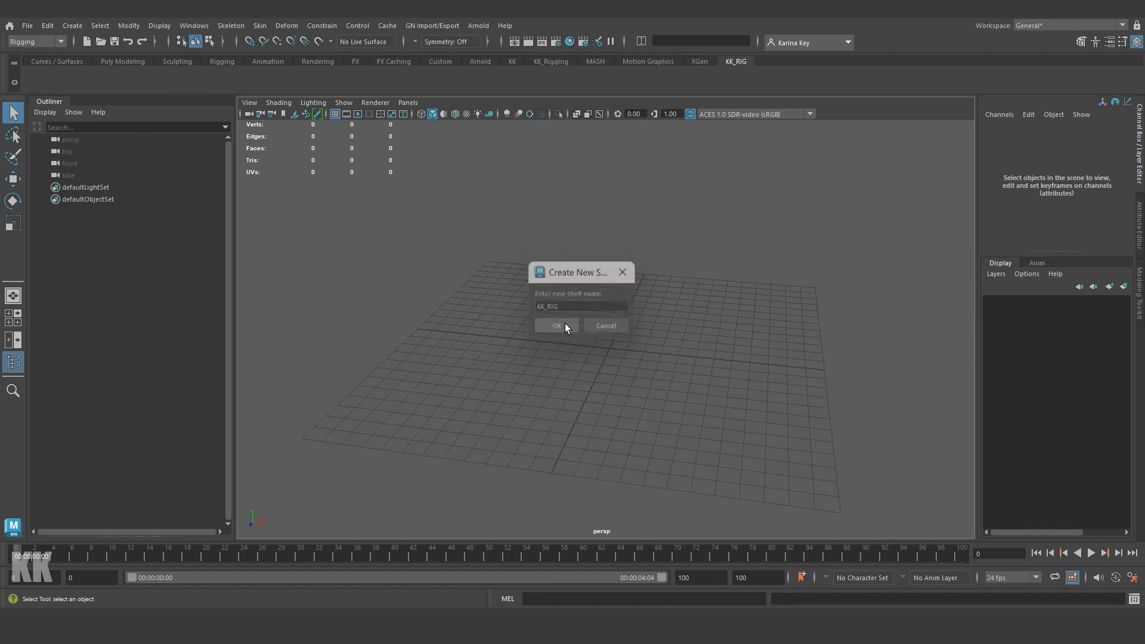
{"action": "left_click", "coordinate": [57, 59]}
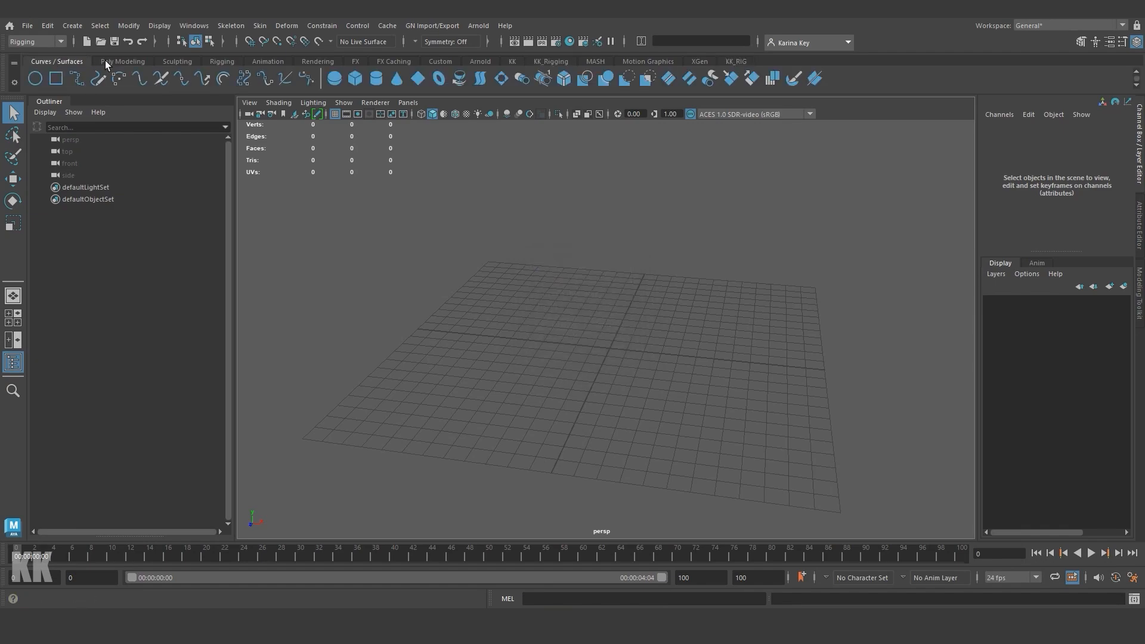
{"action": "left_click", "coordinate": [106, 60]}
{"action": "left_click", "coordinate": [176, 61]}
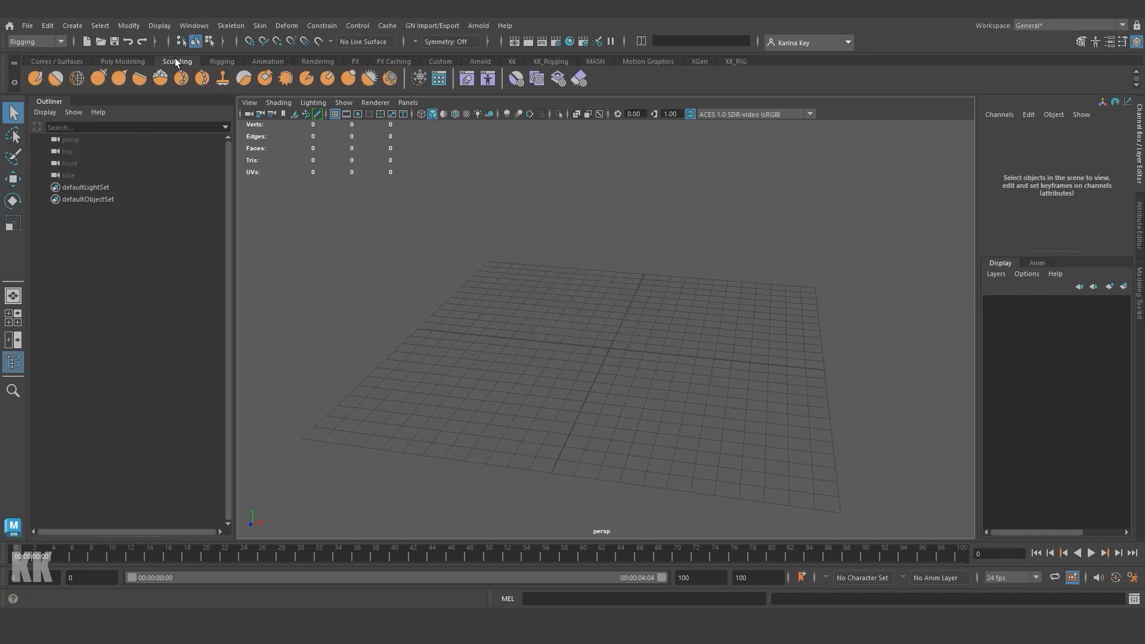
{"action": "left_click", "coordinate": [727, 62]}
Step: Switch to the Modeling menu set and add the delete History and Non-Deformer History commands to the KK_RIG shelf
{"action": "left_click", "coordinate": [30, 41]}
{"action": "left_click", "coordinate": [42, 52]}
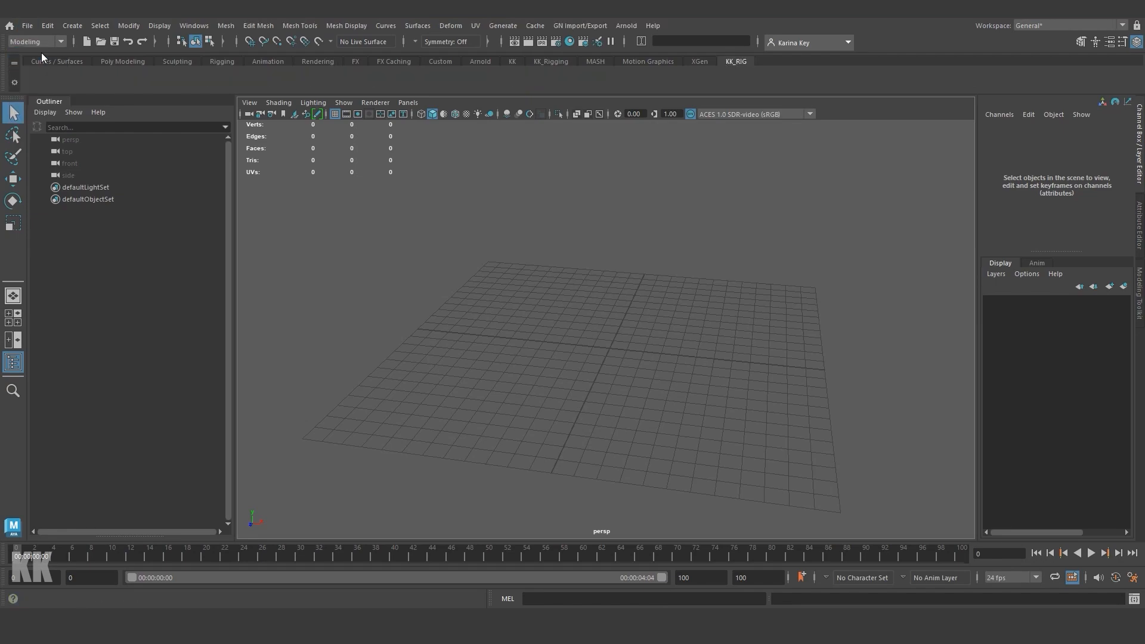
{"action": "left_click", "coordinate": [47, 27]}
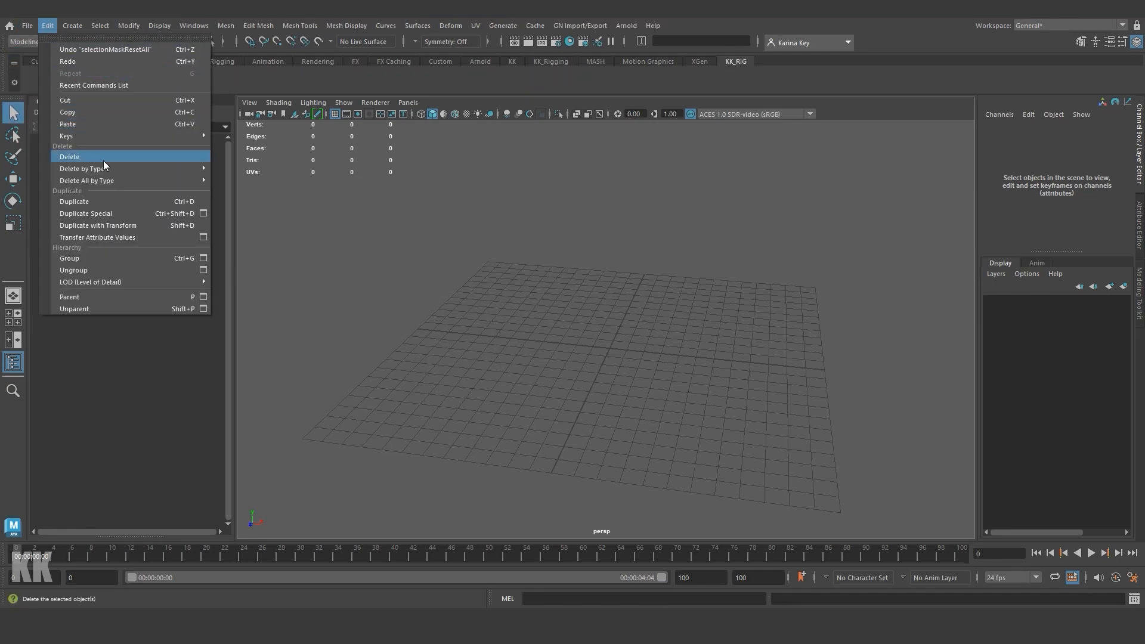
{"action": "mouse_move", "coordinate": [105, 170]}
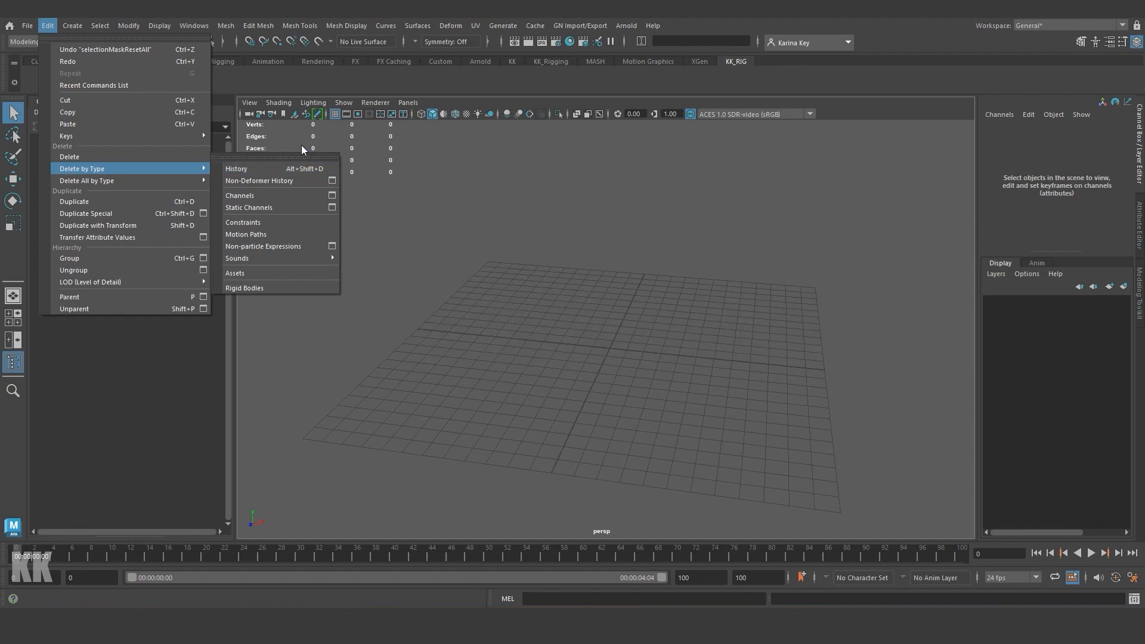
{"action": "mouse_move", "coordinate": [173, 169]}
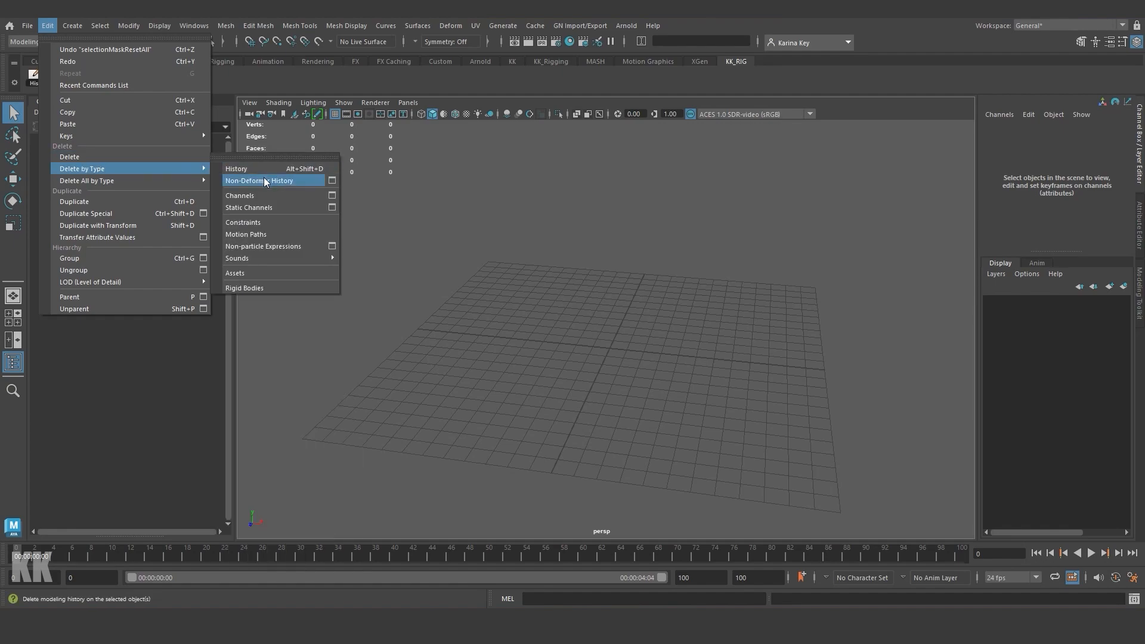
{"action": "left_click", "coordinate": [480, 187]}
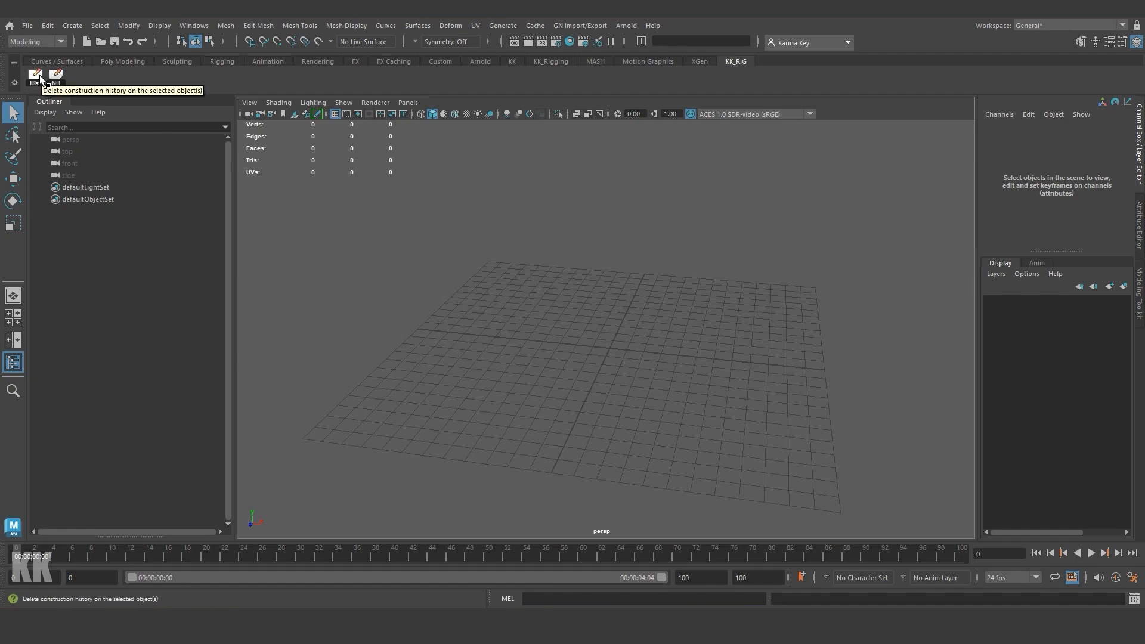
Step: Add the Center Pivot and Freeze Transformations commands to the KK_RIG shelf
{"action": "left_click", "coordinate": [123, 26]}
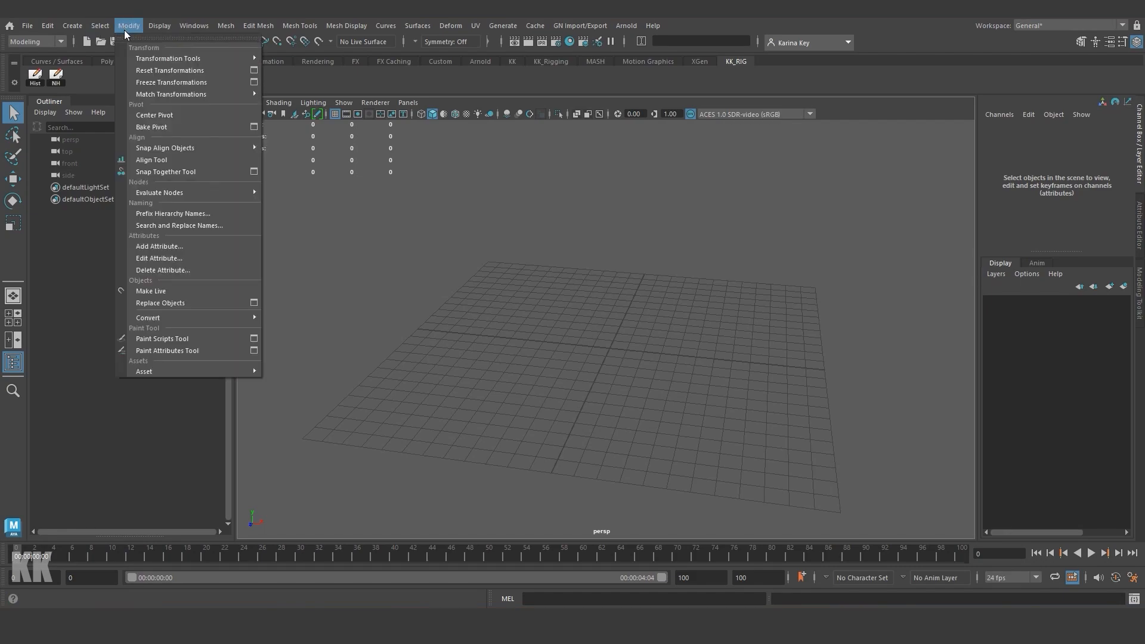
{"action": "left_click", "coordinate": [155, 83], "text": "ctrl+shift"}
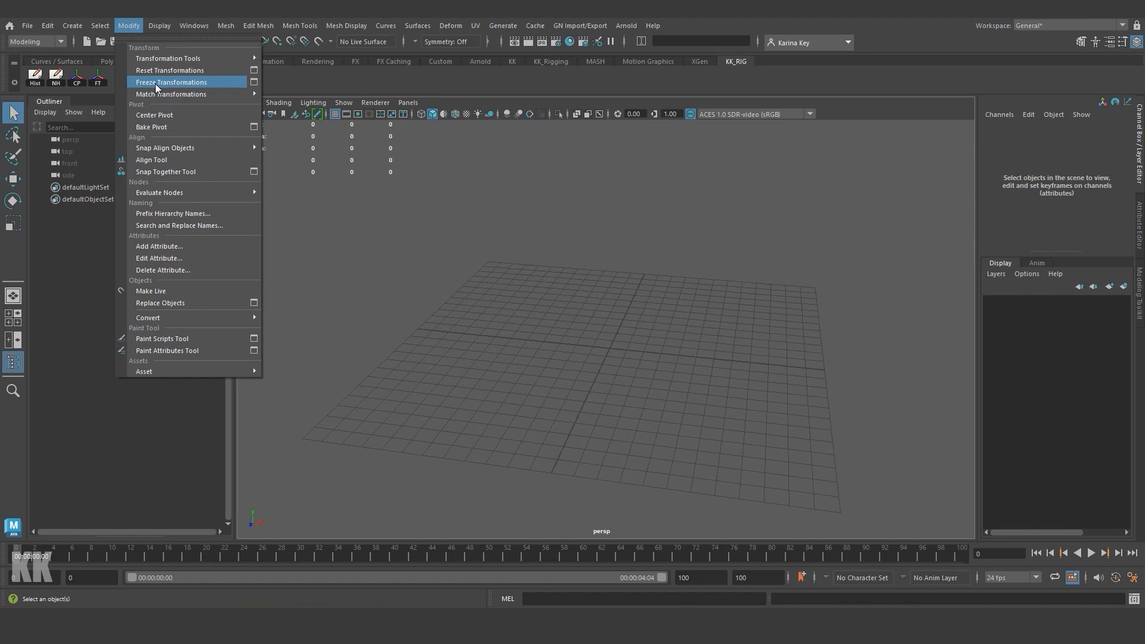
{"action": "left_click", "coordinate": [499, 180]}
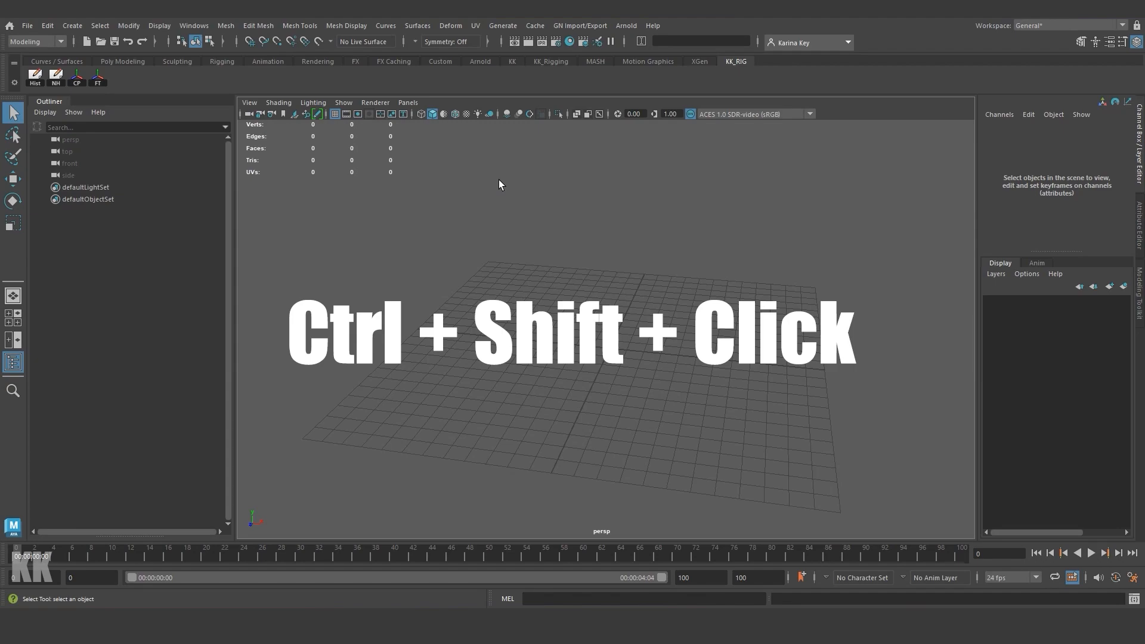
Step: Add the polygon Plane and Locator creation commands to the KK_RIG shelf
{"action": "left_click", "coordinate": [72, 26]}
{"action": "mouse_move", "coordinate": [149, 81]}
{"action": "mouse_move", "coordinate": [199, 70]}
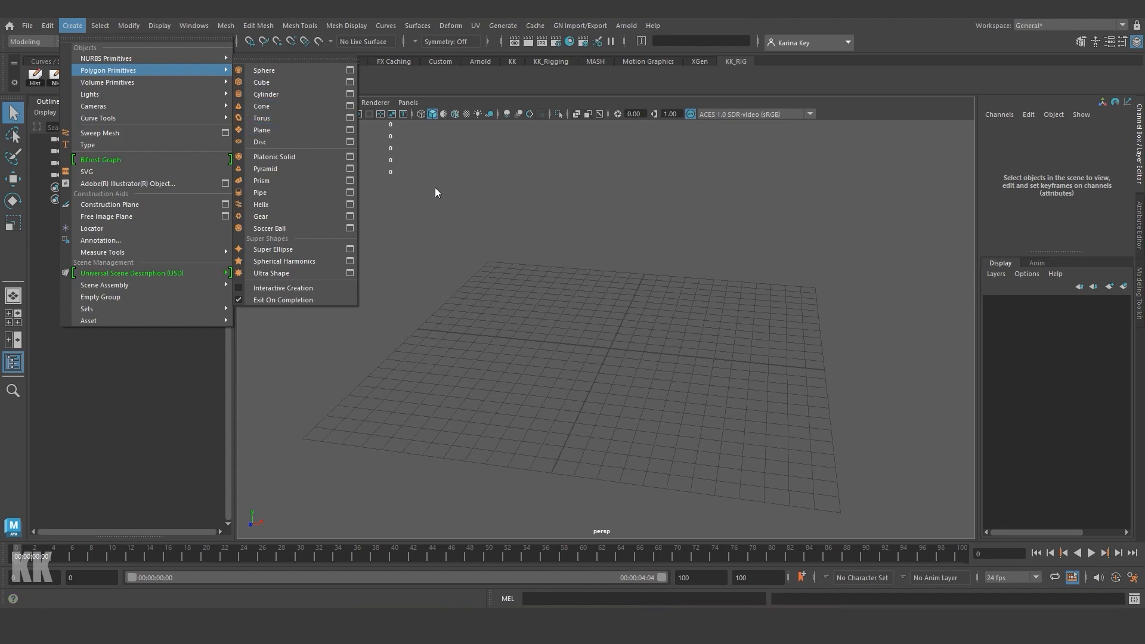
{"action": "left_click", "coordinate": [450, 192]}
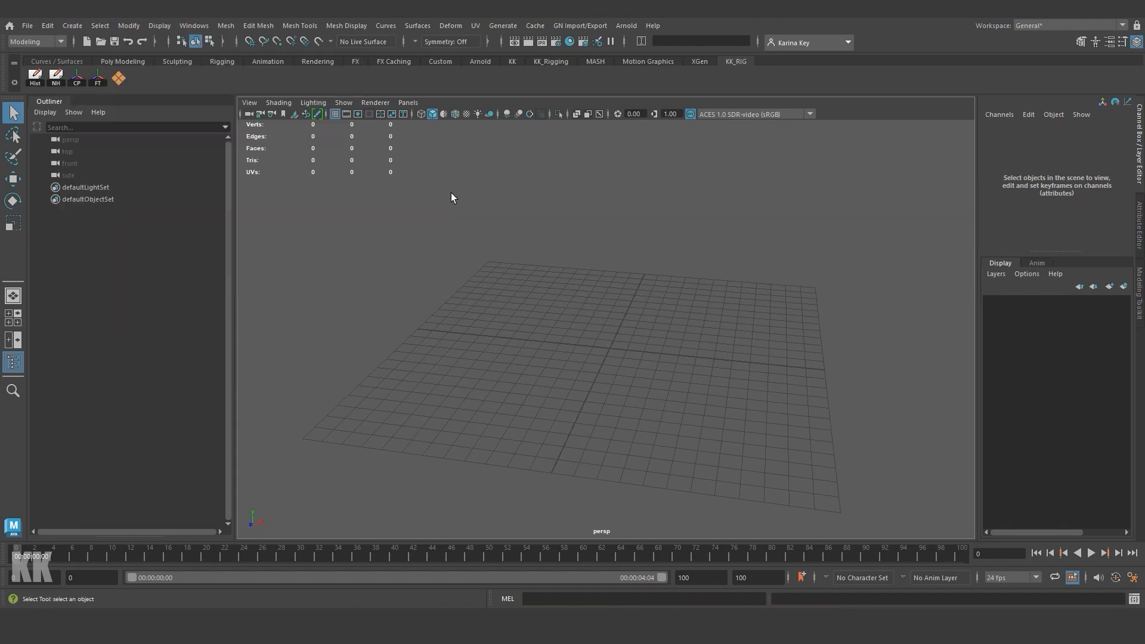
{"action": "left_click", "coordinate": [67, 25]}
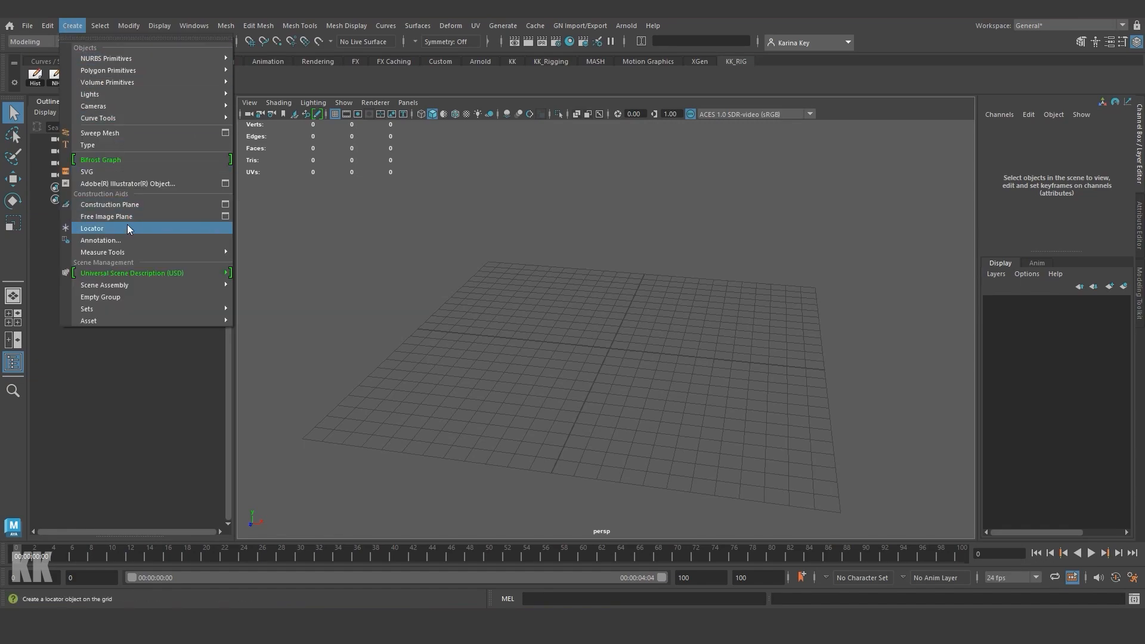
{"action": "left_click", "coordinate": [359, 212]}
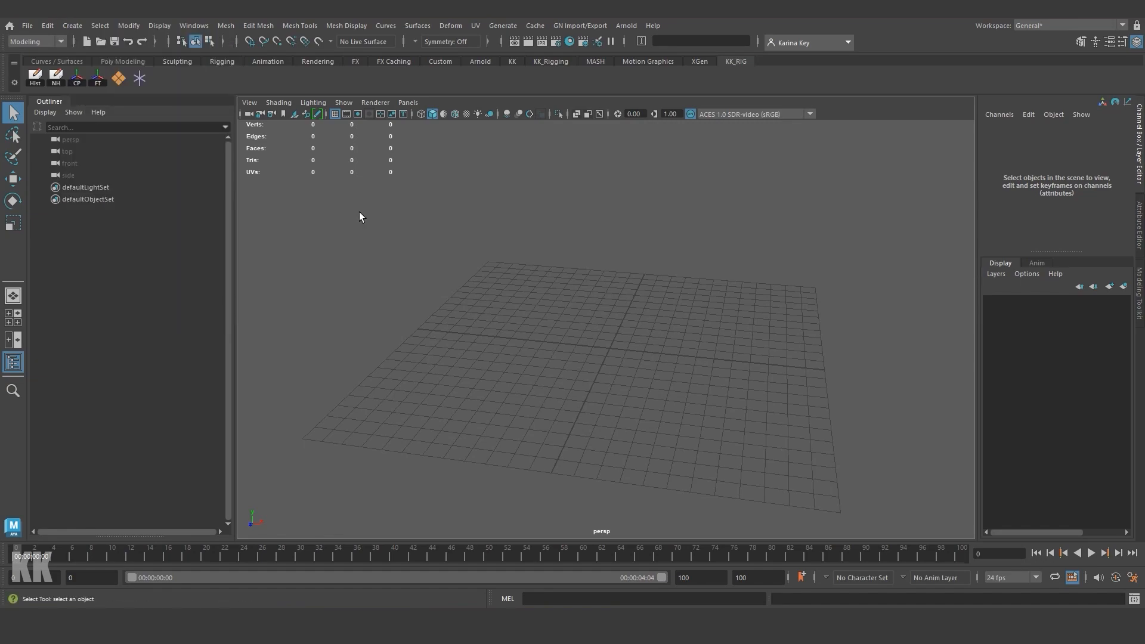
Step: Switch to the Rigging menu set and add the Create Joints command to the KK_RIG shelf
{"action": "left_click", "coordinate": [28, 40]}
{"action": "left_click", "coordinate": [49, 66]}
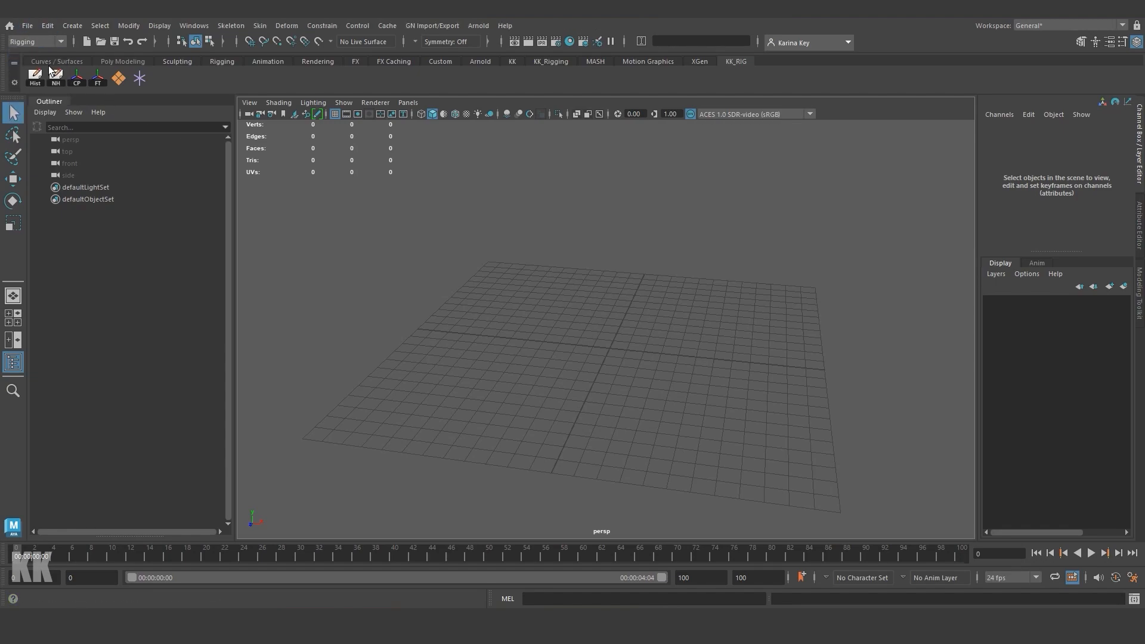
{"action": "left_click", "coordinate": [226, 24]}
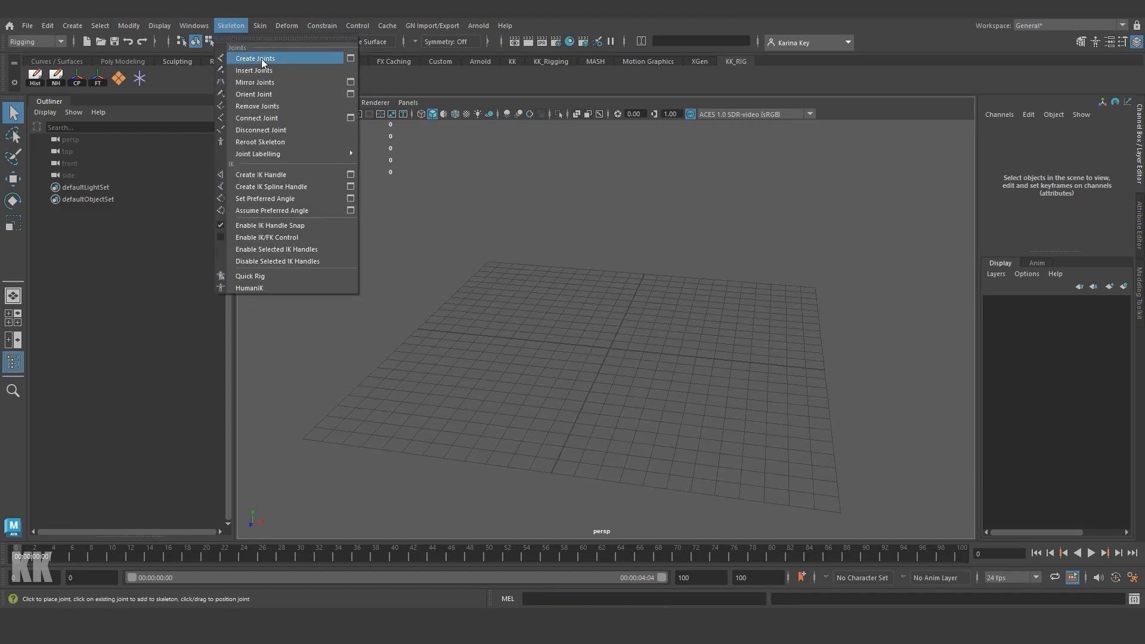
{"action": "left_click", "coordinate": [288, 58], "text": "ctrl+shift"}
{"action": "left_click", "coordinate": [419, 194]}
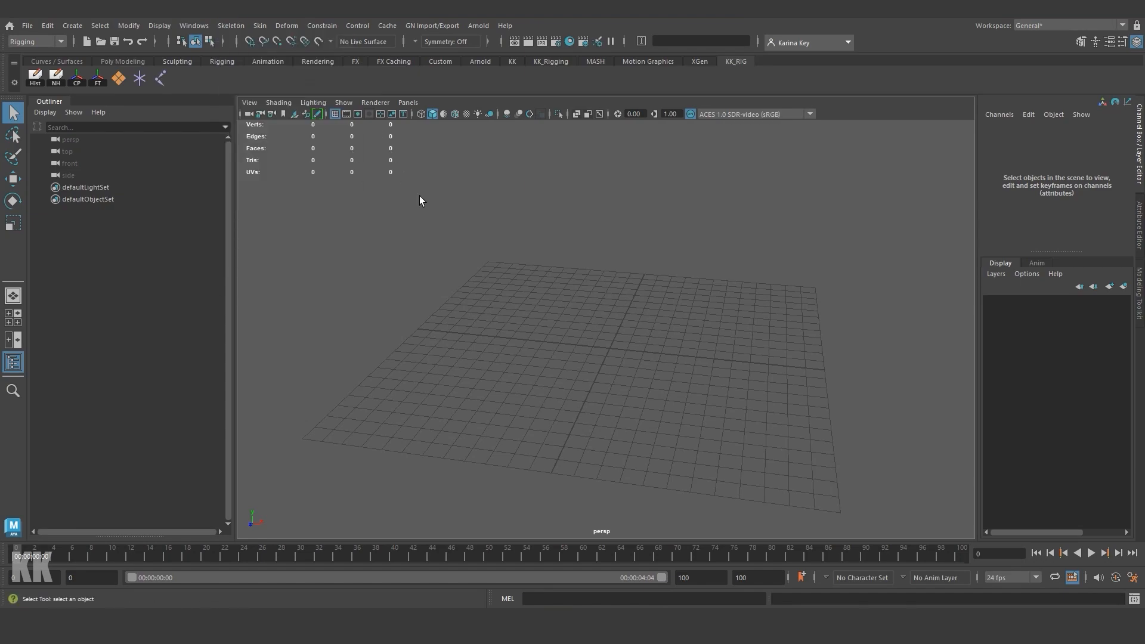
Step: Add the Parent, Point, Orient, Scale, Aim and Pole Vector constraints to the KK_RIG shelf
{"action": "left_click", "coordinate": [334, 26]}
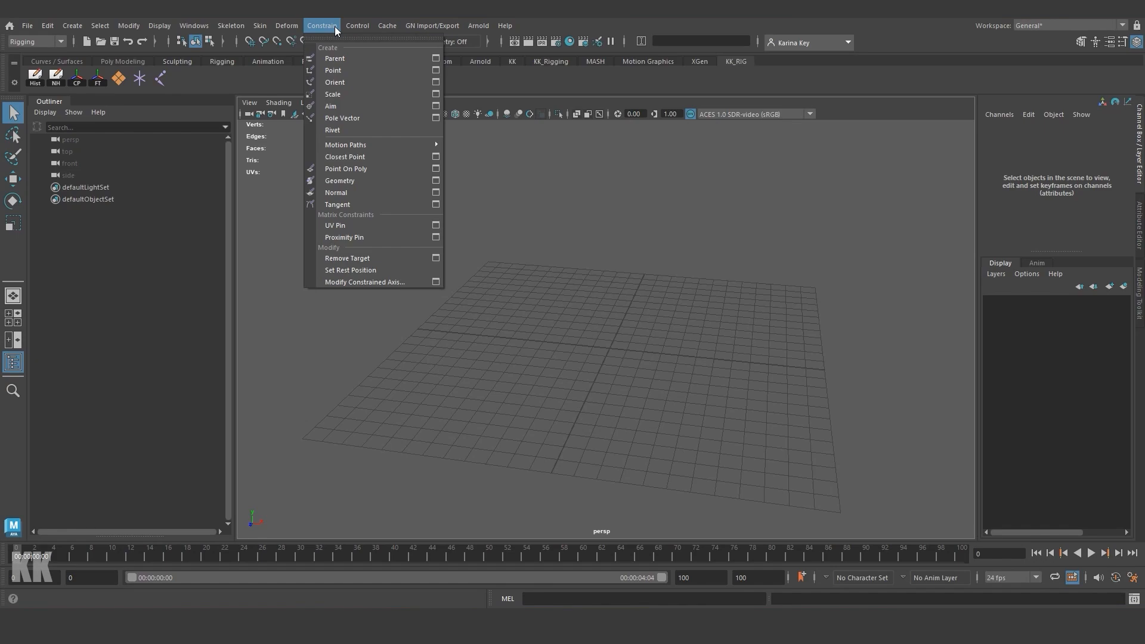
{"action": "left_click", "coordinate": [335, 59], "text": "ctrl+shift"}
{"action": "left_click", "coordinate": [336, 72], "text": "ctrl+shift"}
{"action": "left_click", "coordinate": [348, 83], "text": "ctrl+shift"}
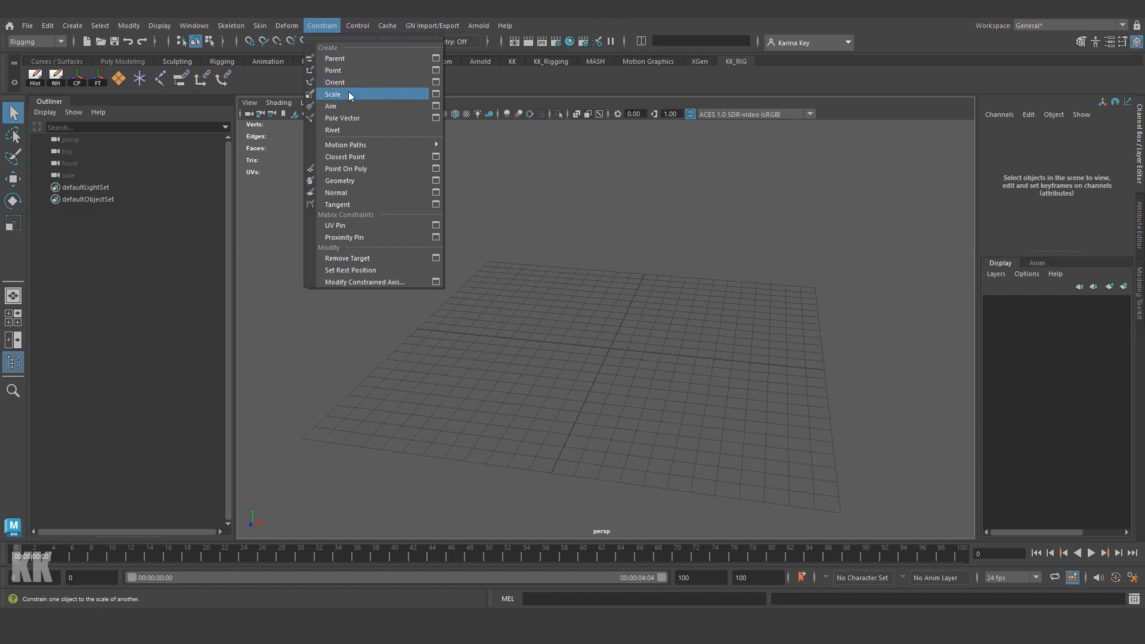
{"action": "left_click", "coordinate": [348, 93], "text": "ctrl+shift"}
{"action": "left_click", "coordinate": [350, 106], "text": "ctrl+shift"}
{"action": "left_click", "coordinate": [359, 117], "text": "ctrl+shift"}
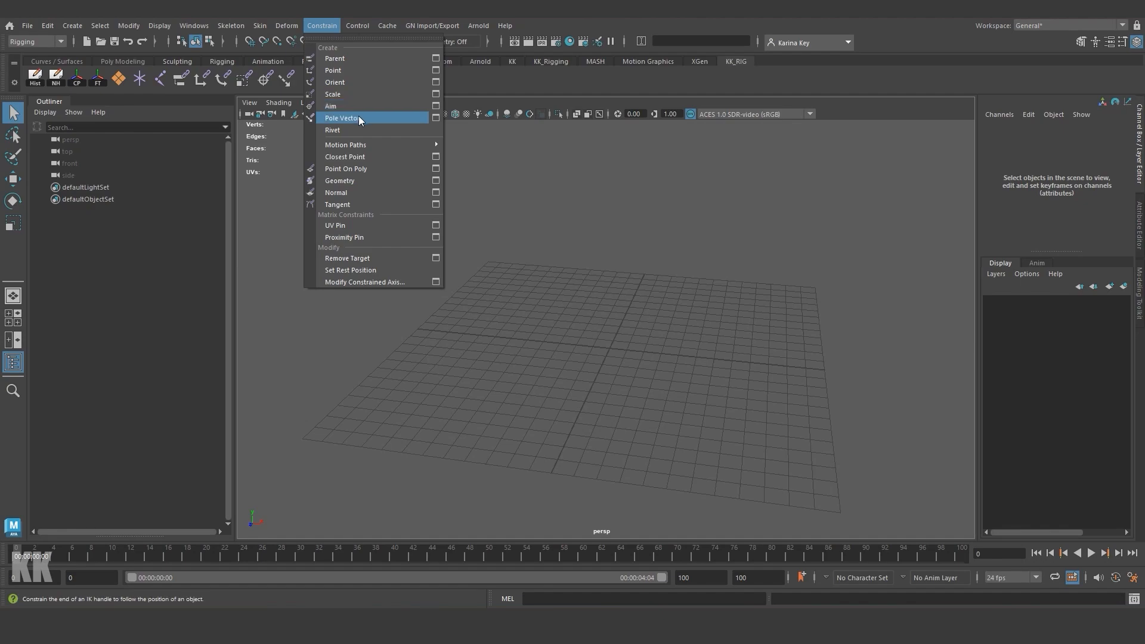
{"action": "left_click", "coordinate": [589, 206]}
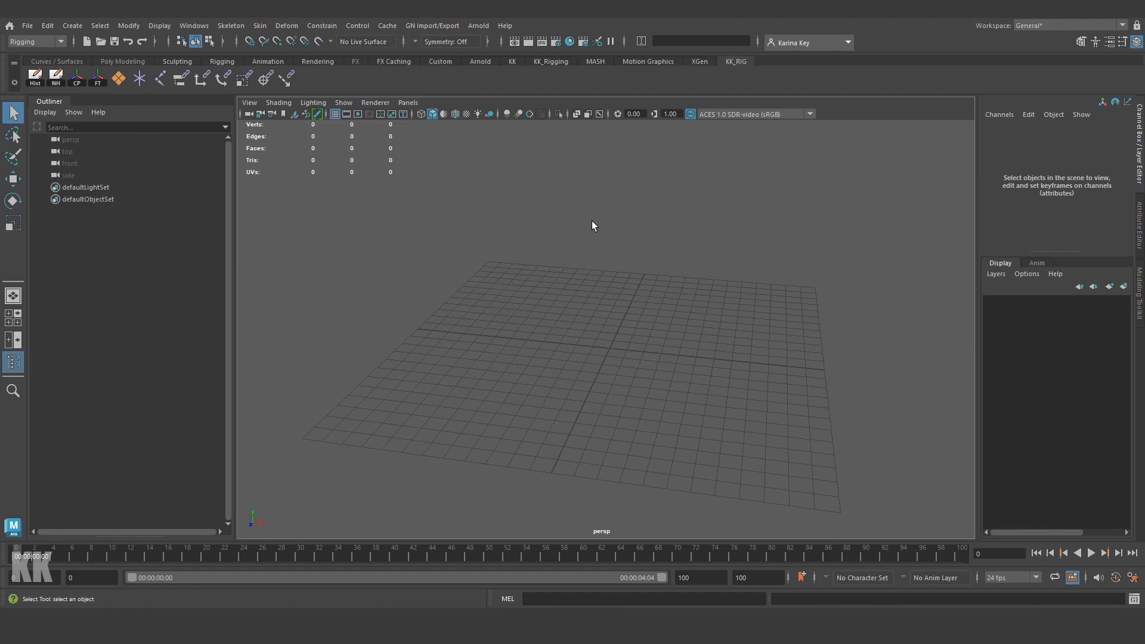
Step: Add the Local Rotation Axes display toggle to the KK_RIG shelf
{"action": "left_click", "coordinate": [742, 61]}
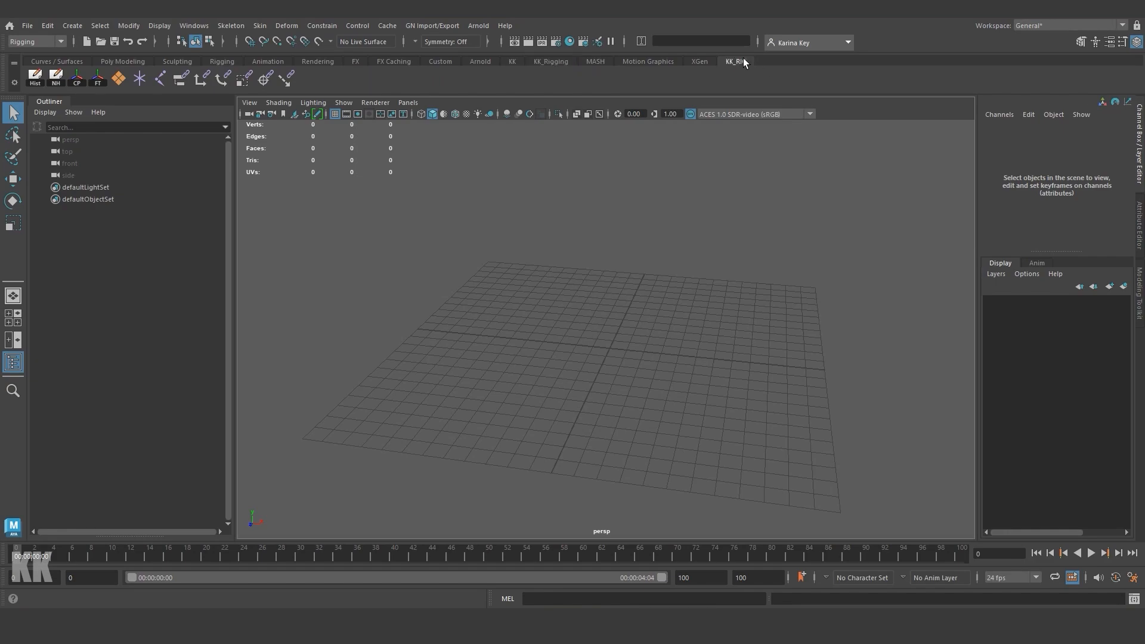
{"action": "left_click", "coordinate": [199, 28]}
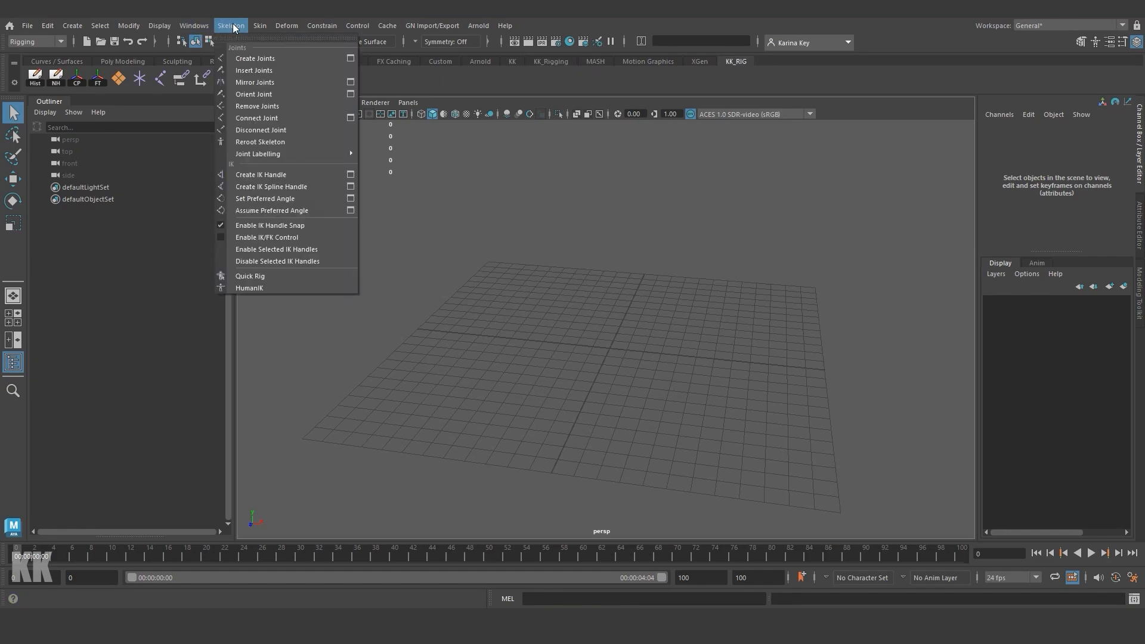
{"action": "mouse_move", "coordinate": [159, 23]}
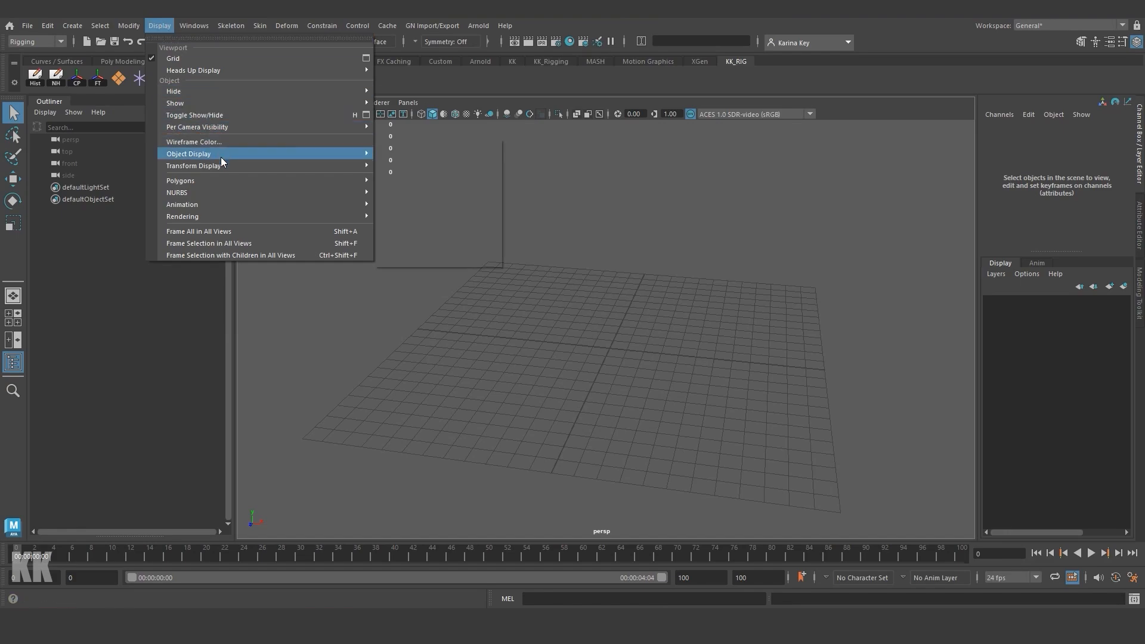
{"action": "mouse_move", "coordinate": [223, 155]}
{"action": "mouse_move", "coordinate": [352, 166]}
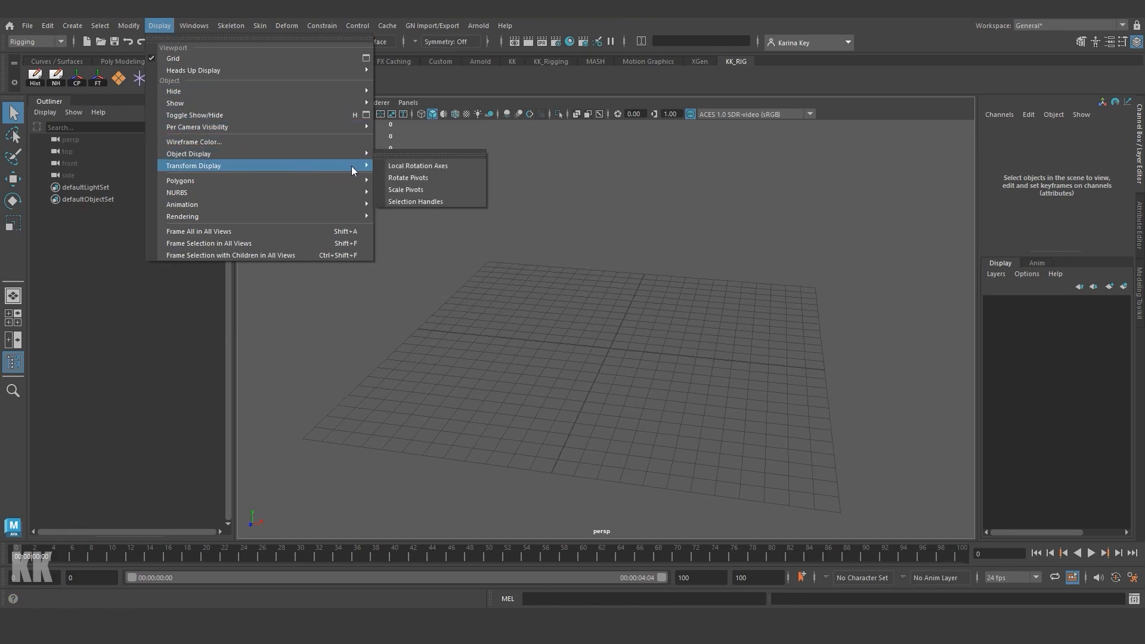
{"action": "left_click", "coordinate": [612, 202]}
Step: Add the NURBS Circle creation command to the KK_RIG shelf
{"action": "left_click", "coordinate": [64, 27]}
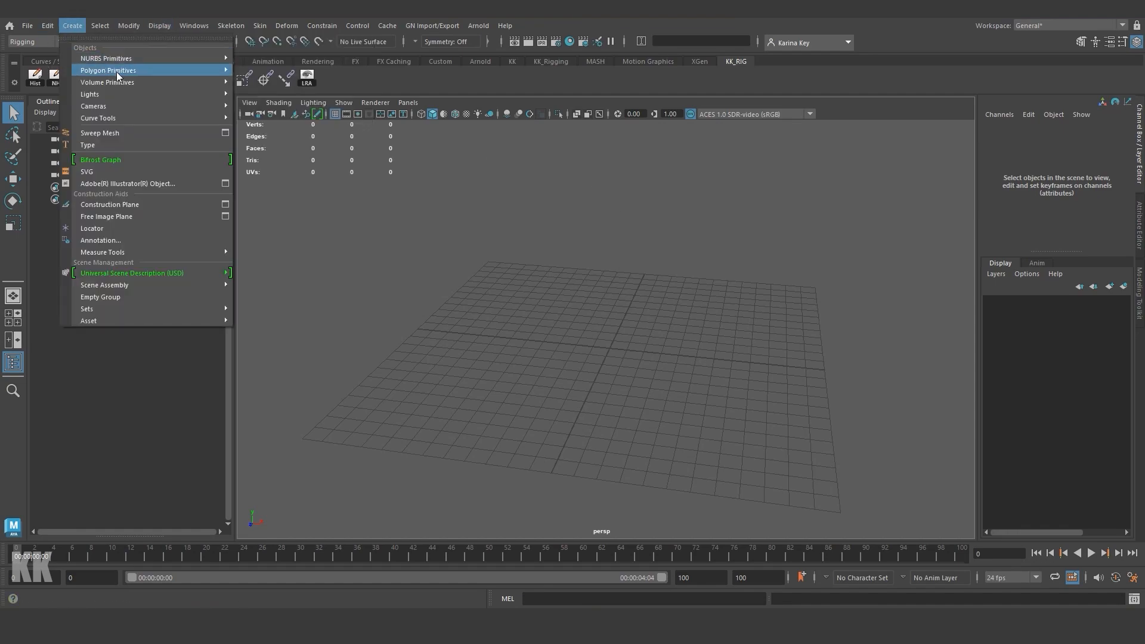
{"action": "mouse_move", "coordinate": [137, 63]}
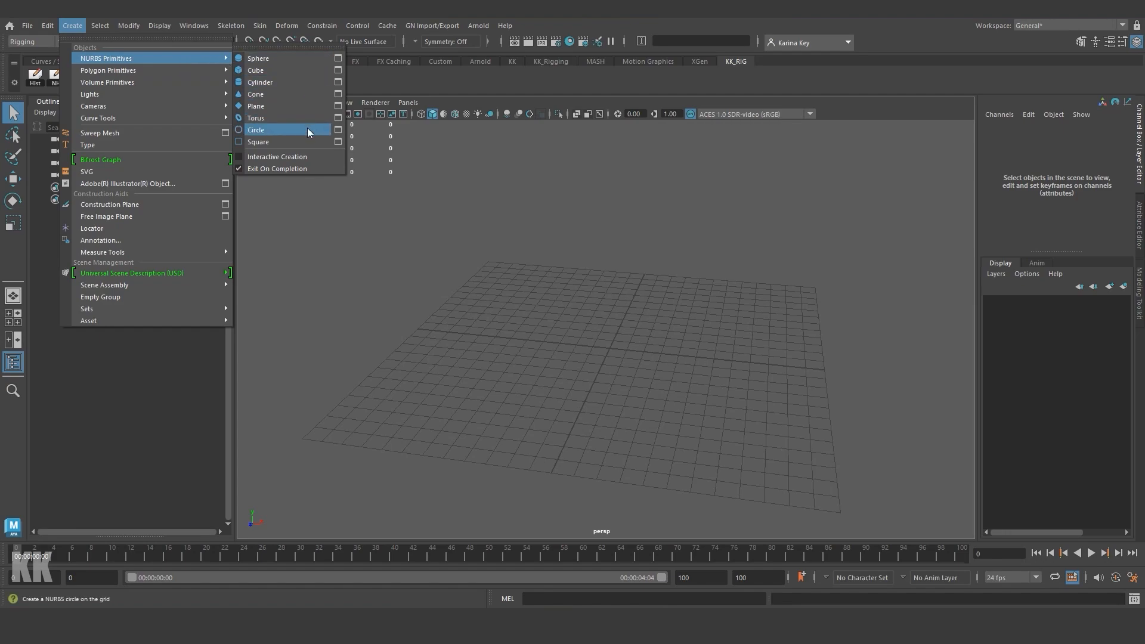
{"action": "left_click", "coordinate": [306, 130], "text": "ctrl+shift"}
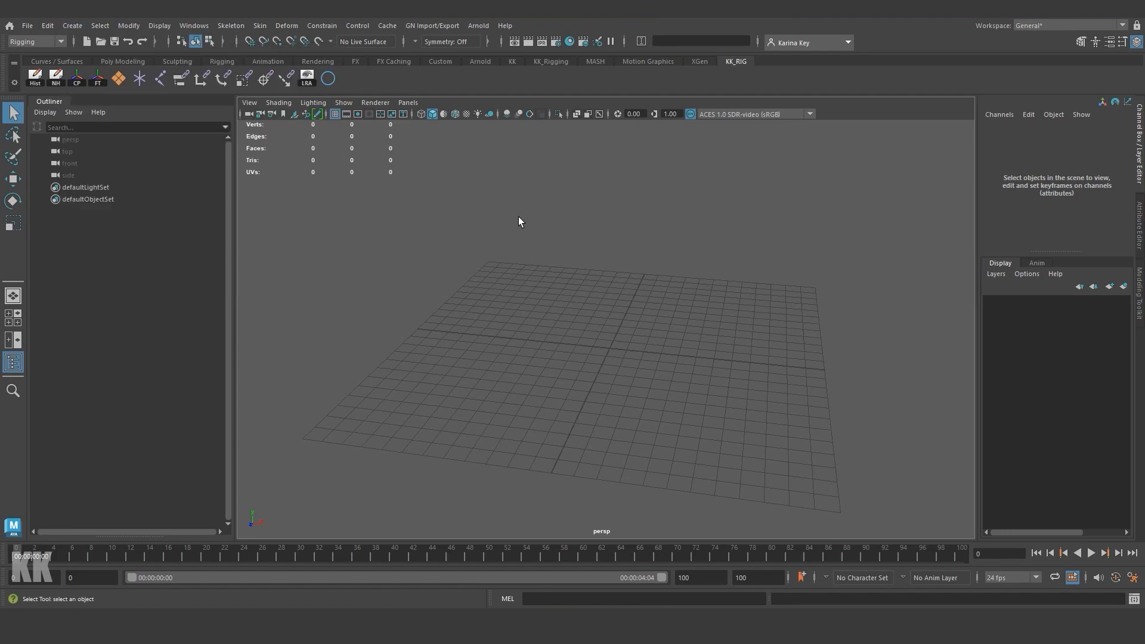
{"action": "left_click", "coordinate": [230, 28]}
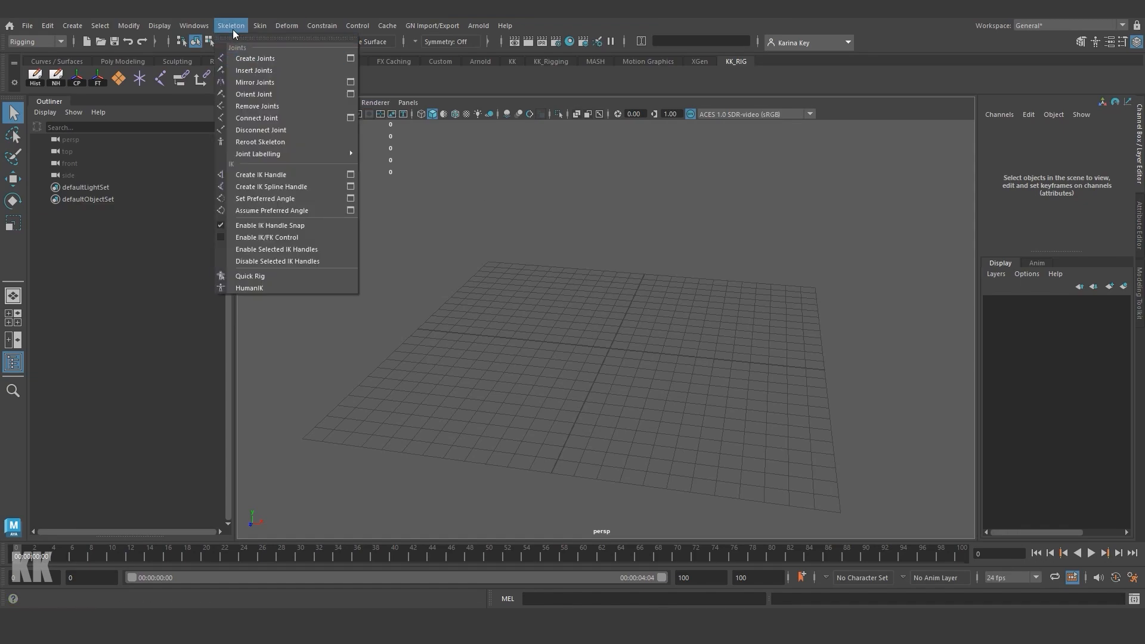
{"action": "mouse_move", "coordinate": [330, 30]}
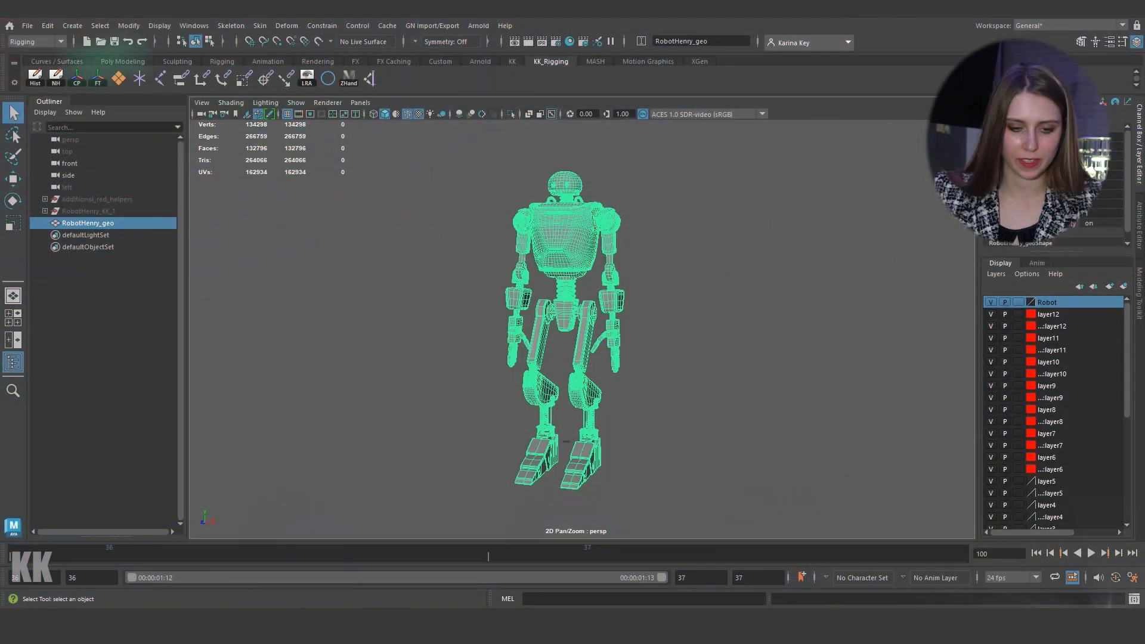
Step: Deselect the RobotHenry_geo mesh and set the menu set to Rigging
{"action": "key", "text": "alt+d"}
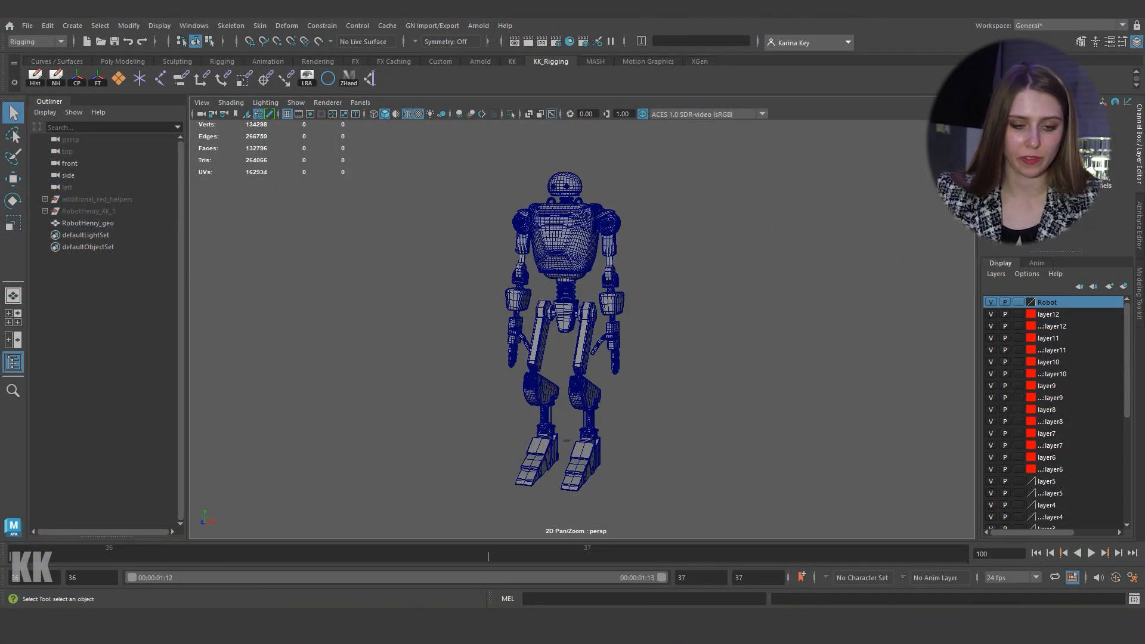
{"action": "left_click_drag", "start_coordinate": [662, 500], "coordinate": [417, 158]}
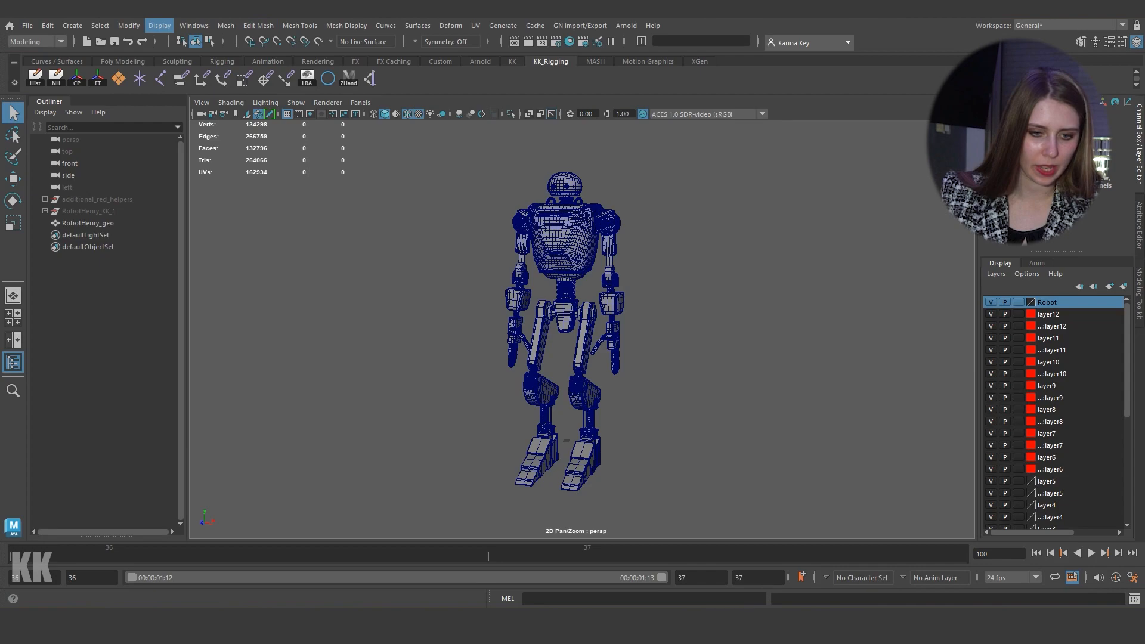
{"action": "left_click", "coordinate": [159, 25]}
{"action": "mouse_move", "coordinate": [197, 71]}
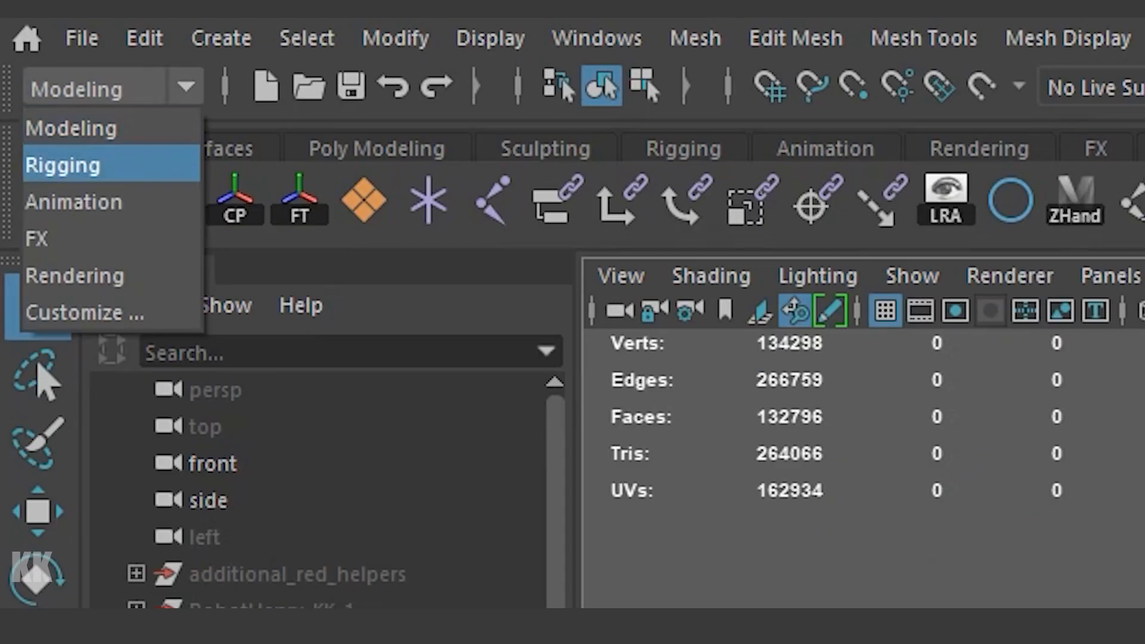
{"action": "key", "text": "Down"}
{"action": "key", "text": "Up"}
{"action": "key", "text": "Return"}
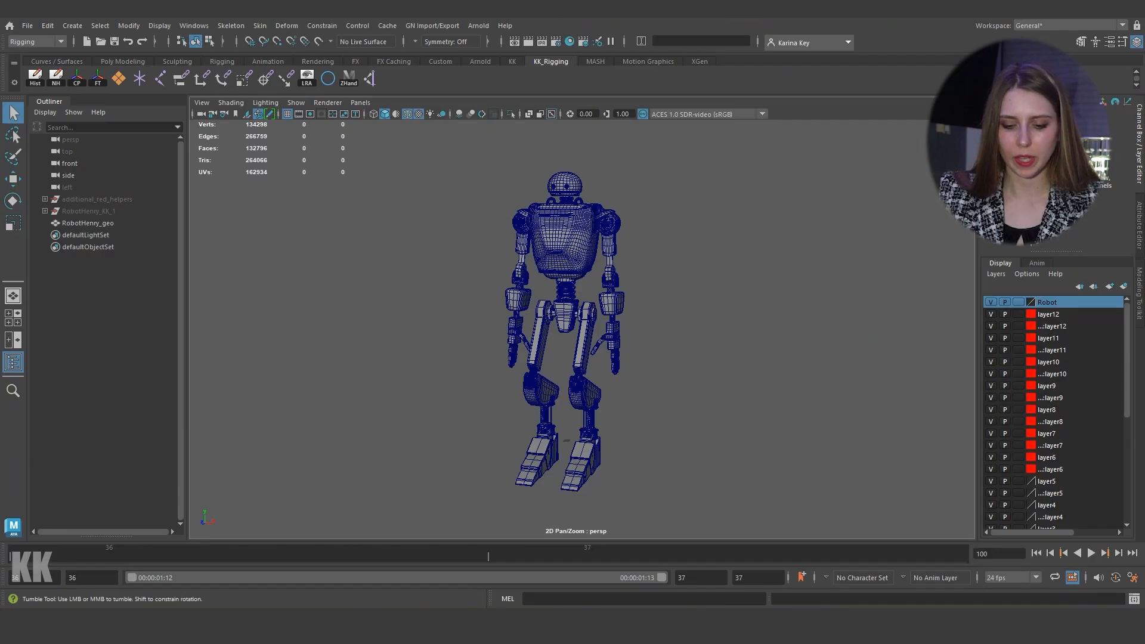
{"action": "mouse_move", "coordinate": [584, 334]}
{"action": "left_mouse_down", "text": "alt"}
{"action": "mouse_move", "coordinate": [530, 334]}
{"action": "mouse_move", "coordinate": [564, 334]}
{"action": "left_mouse_up", "text": "alt"}
{"action": "middle_click_drag", "start_coordinate": [563, 334], "coordinate": [566, 296], "text": "alt"}
{"action": "scroll", "coordinate": [566, 298], "scroll_direction": "up", "scroll_amount": 3}
{"action": "left_click", "coordinate": [566, 286]}
{"action": "left_click_drag", "start_coordinate": [566, 286], "coordinate": [612, 294], "text": "alt"}
{"action": "left_click", "coordinate": [412, 274]}
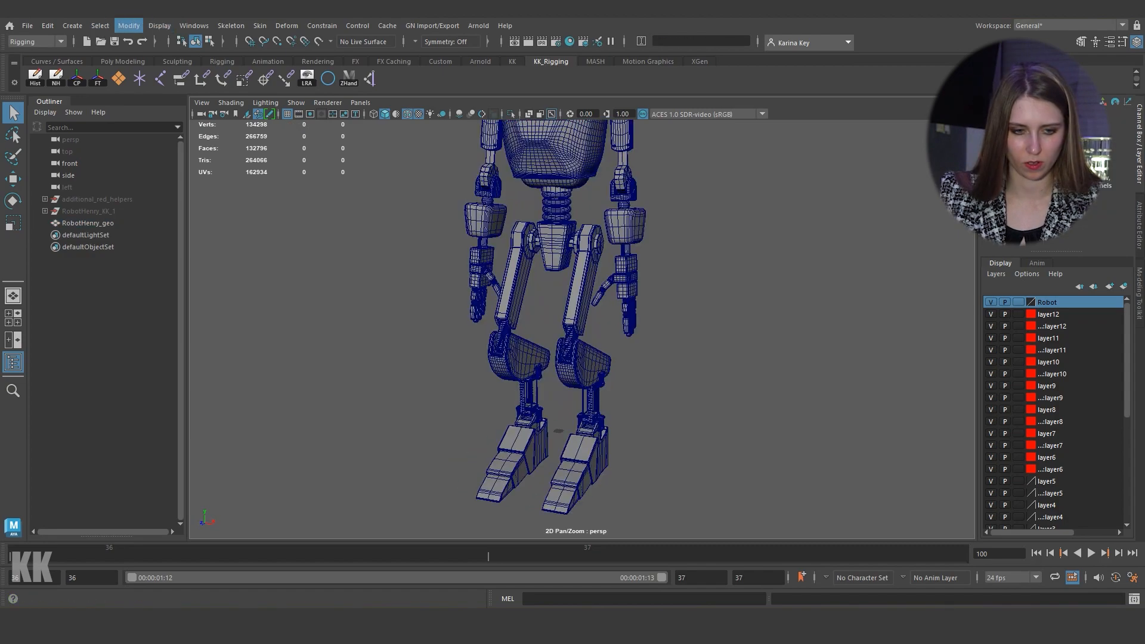
Step: Switch the menu set to Modeling and set the linear working units to meter in the preferences
{"action": "left_click", "coordinate": [36, 41]}
{"action": "left_click", "coordinate": [24, 54]}
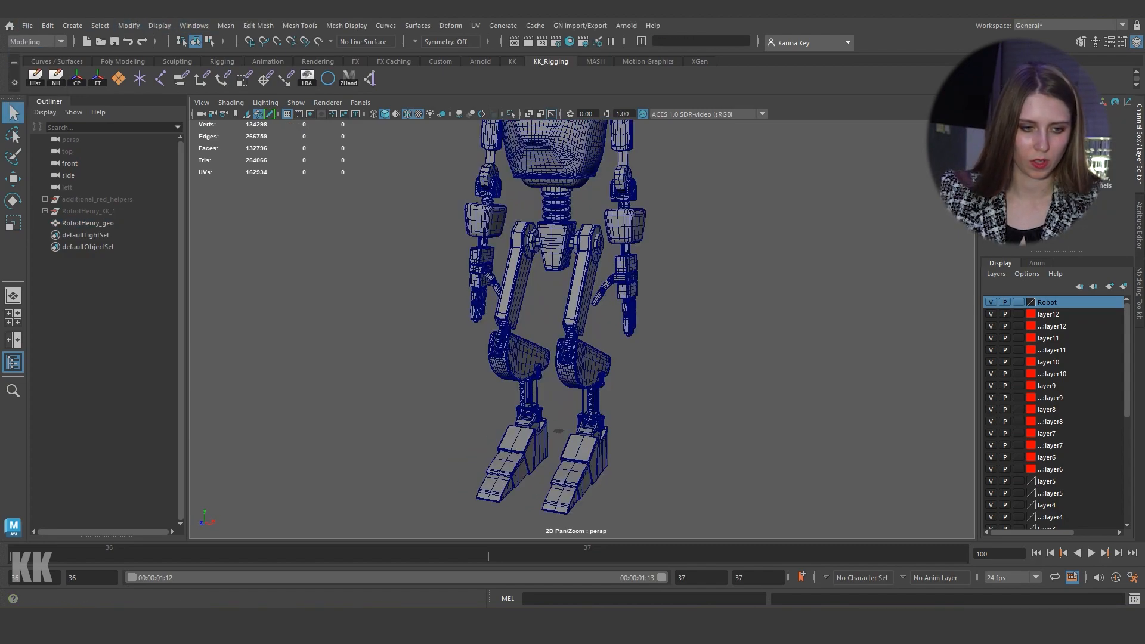
{"action": "left_click", "coordinate": [195, 25]}
{"action": "mouse_move", "coordinate": [250, 157]}
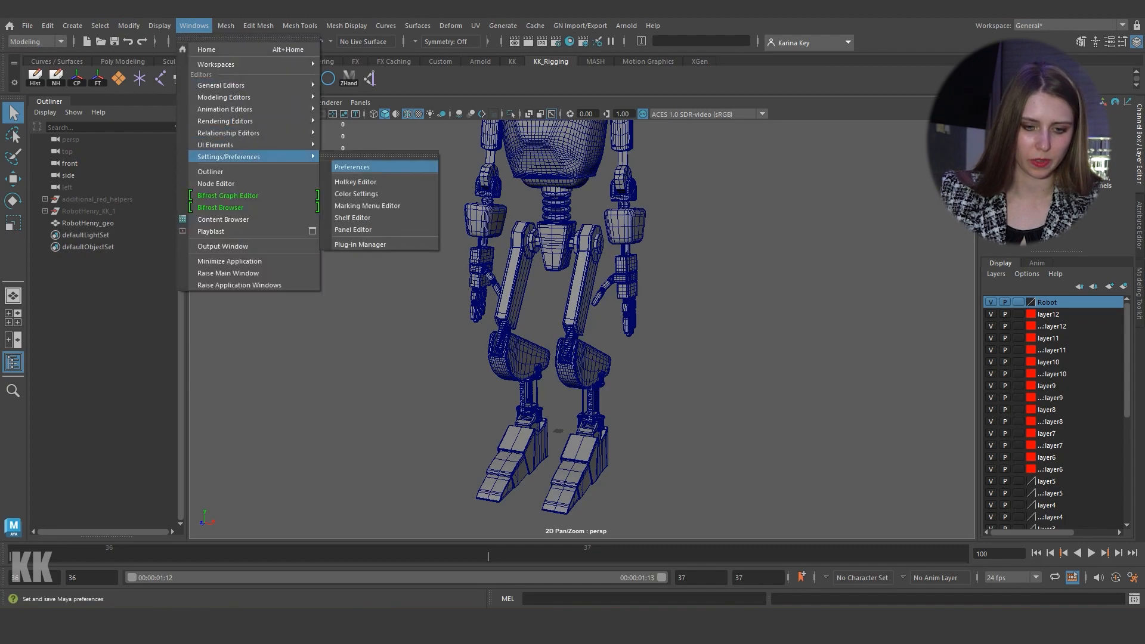
{"action": "left_click", "coordinate": [358, 166]}
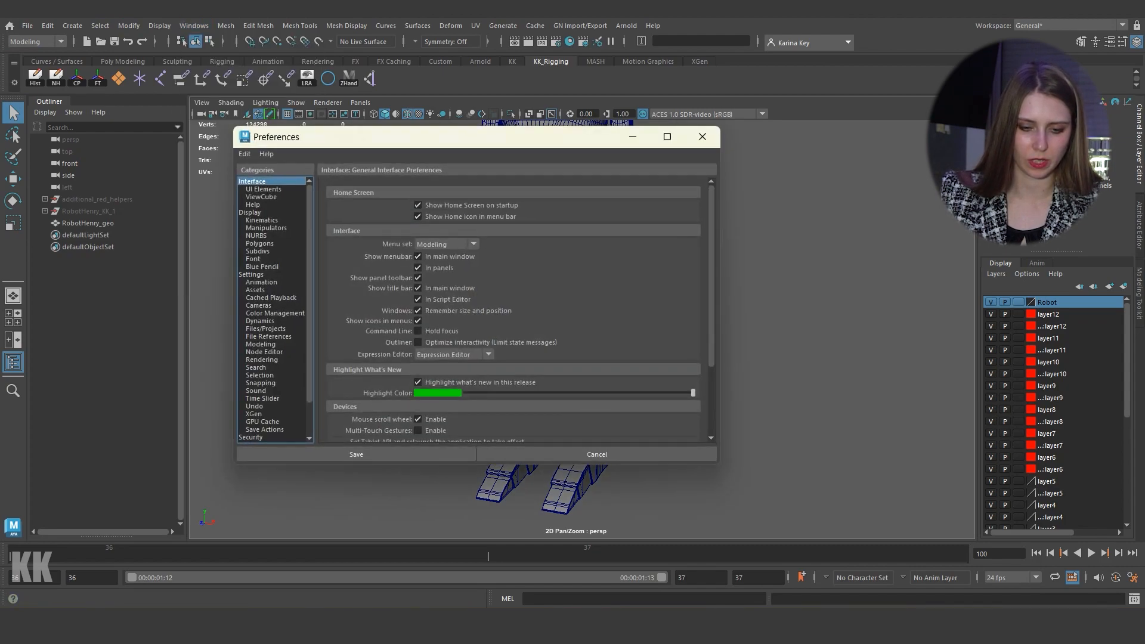
{"action": "left_click", "coordinate": [251, 274]}
{"action": "left_click", "coordinate": [444, 233]}
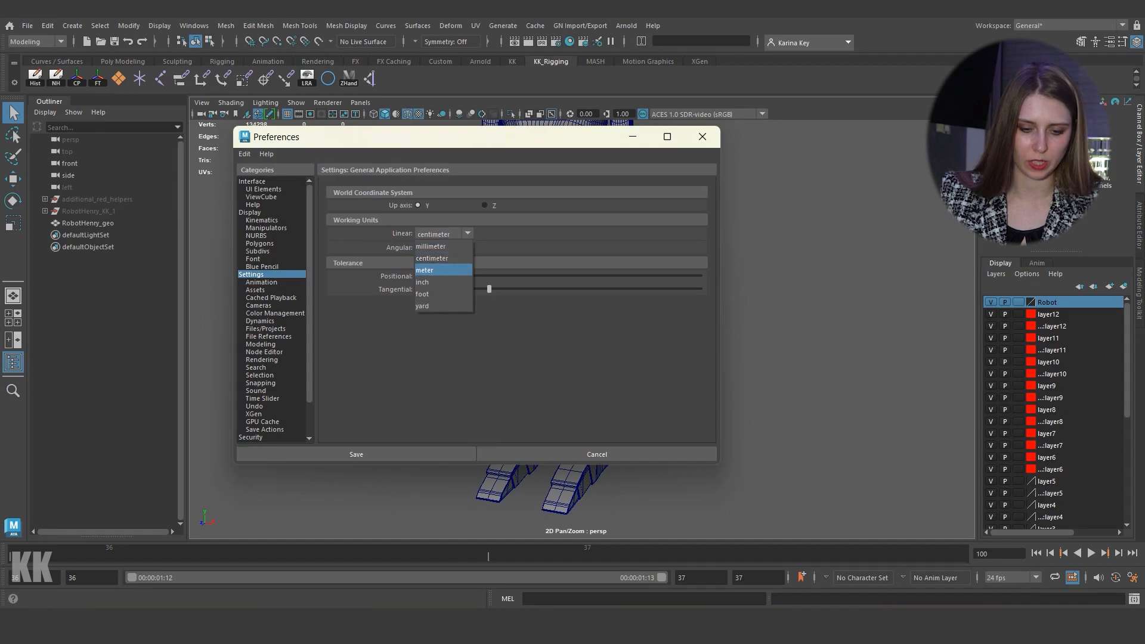
{"action": "left_click", "coordinate": [435, 267]}
{"action": "left_click", "coordinate": [370, 454]}
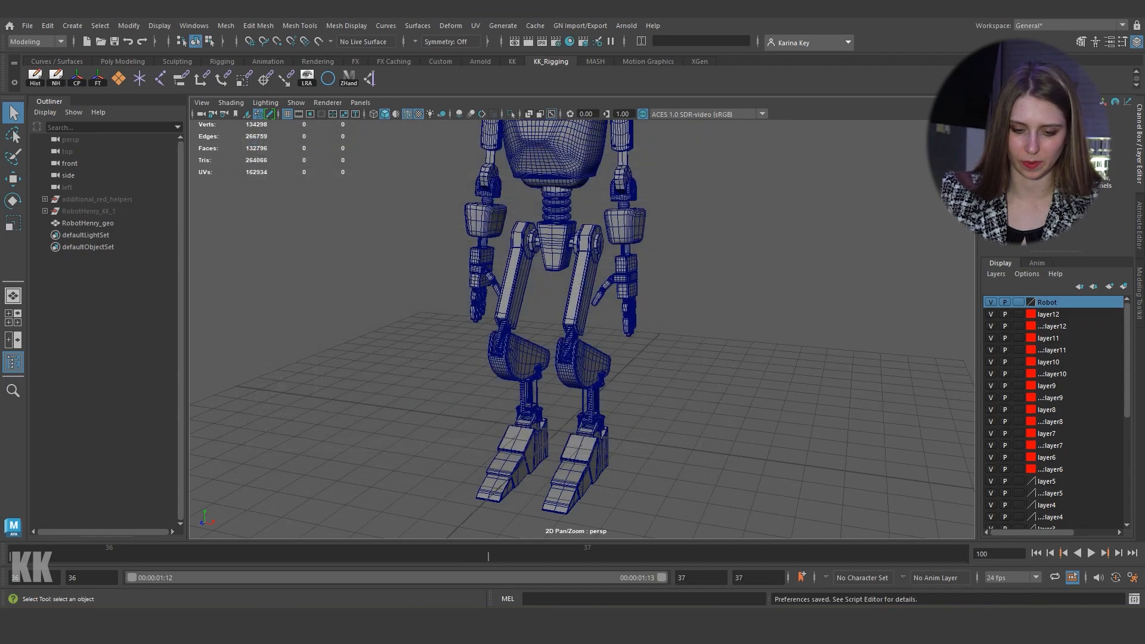
Step: Move the RobotHenry_geo mesh up in the front view so its feet stand on the grid's ground line
{"action": "left_click_drag", "start_coordinate": [602, 340], "coordinate": [554, 325], "text": "alt"}
{"action": "left_click", "coordinate": [558, 343]}
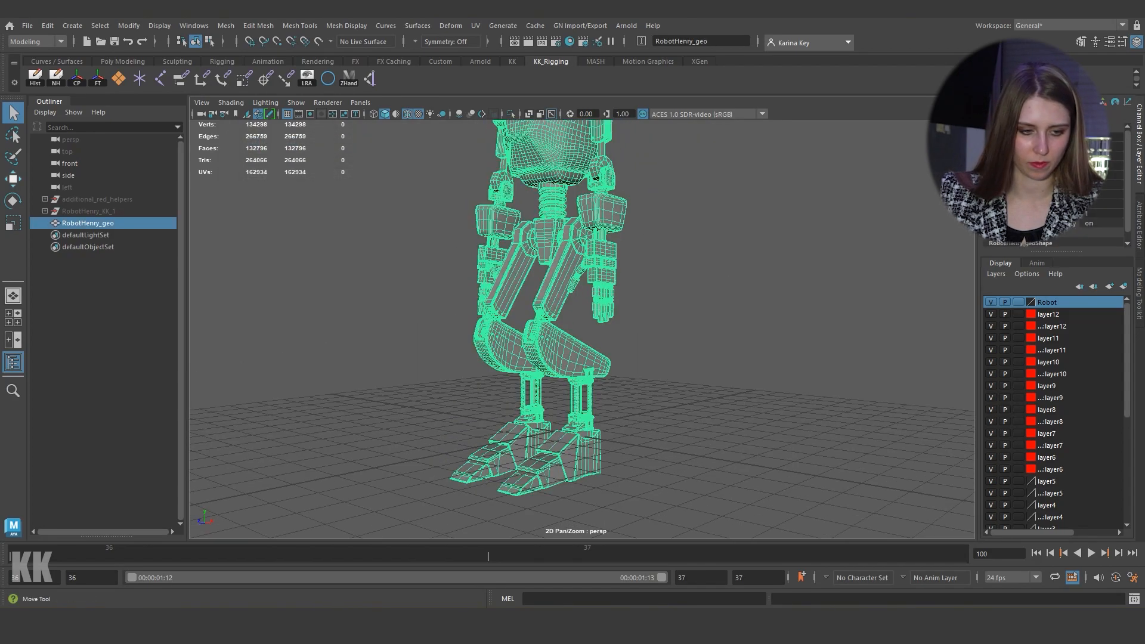
{"action": "key", "text": "w"}
{"action": "key", "text": "space"}
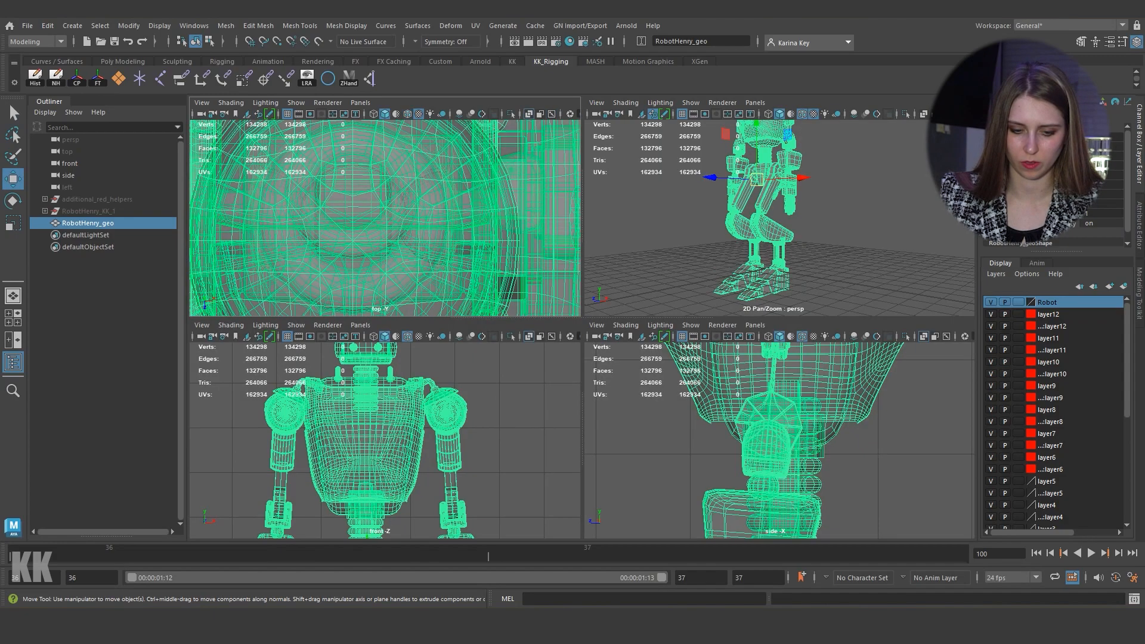
{"action": "key", "text": "space"}
{"action": "middle_click_drag", "start_coordinate": [573, 447], "coordinate": [572, 119], "text": "alt"}
{"action": "scroll", "coordinate": [582, 328], "scroll_direction": "down", "scroll_amount": 4}
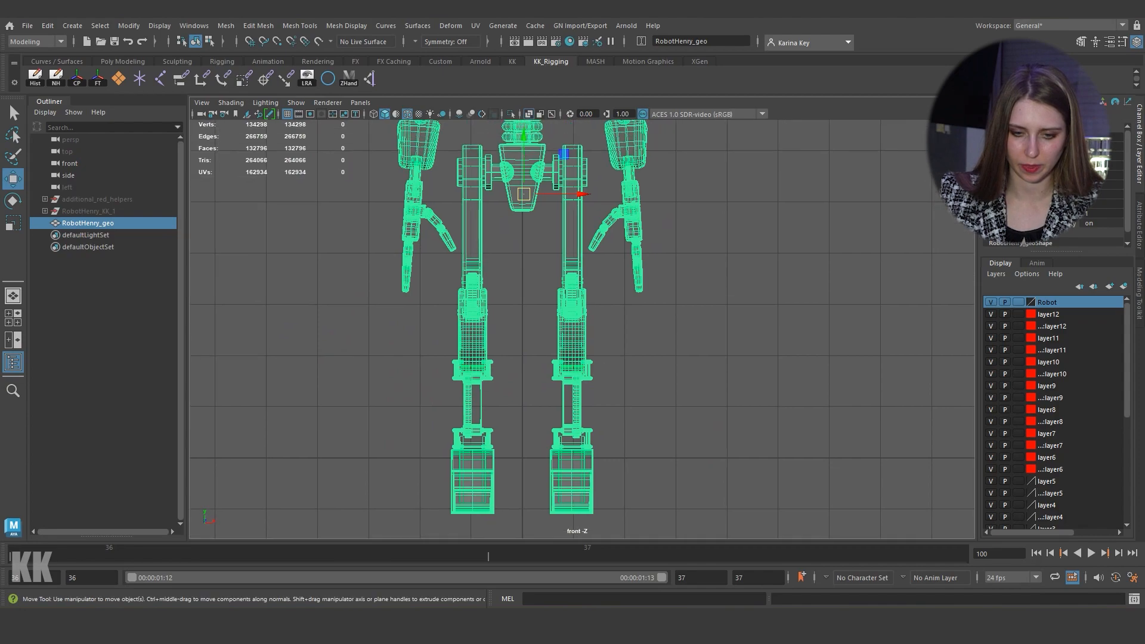
{"action": "middle_click_drag", "start_coordinate": [572, 328], "coordinate": [573, 270]}
Step: Fine-tune the height of RobotHenry_geo in the side view so the soles rest exactly on the ground line
{"action": "key", "text": "space"}
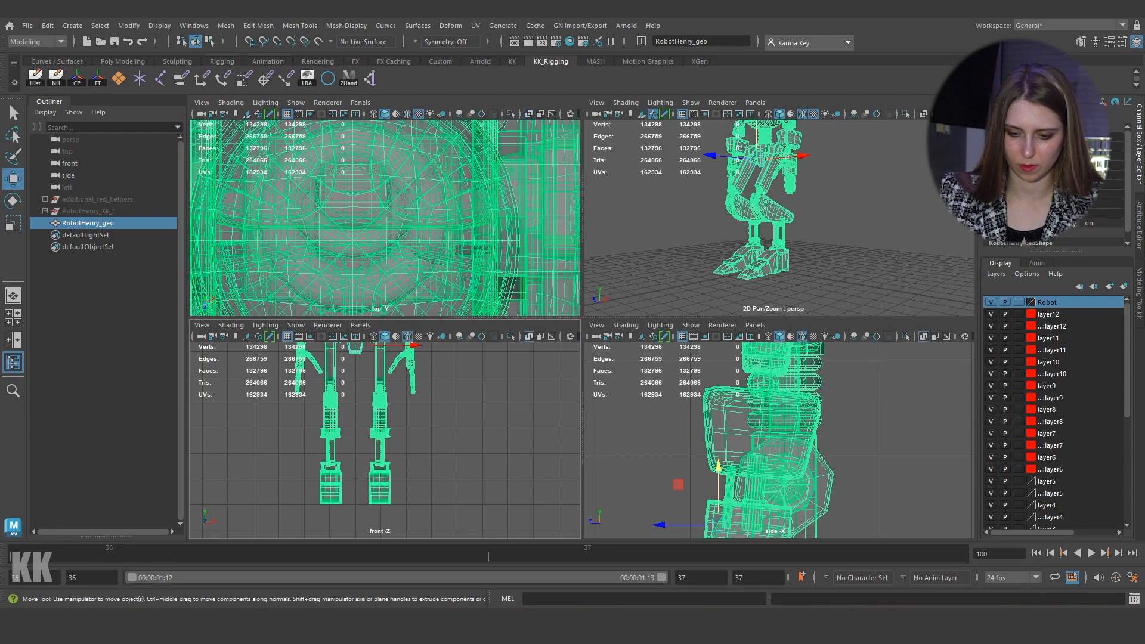
{"action": "key", "text": "space"}
{"action": "middle_click_drag", "start_coordinate": [573, 465], "coordinate": [535, 203], "text": "alt"}
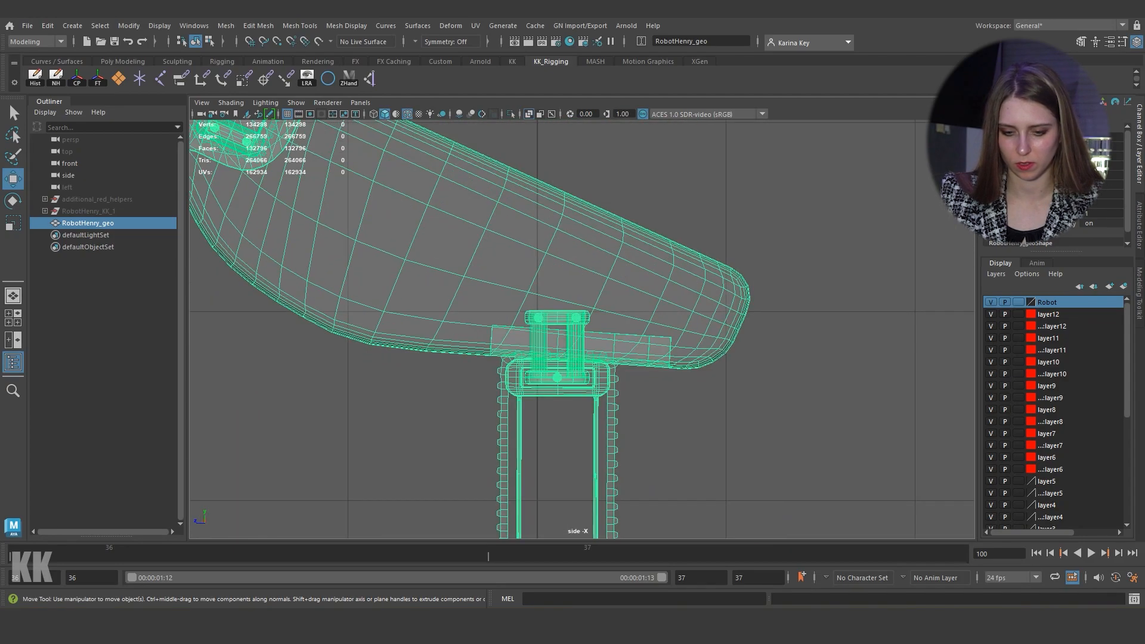
{"action": "scroll", "coordinate": [582, 329], "scroll_direction": "down", "scroll_amount": 5}
{"action": "middle_click_drag", "start_coordinate": [572, 358], "coordinate": [631, 123], "text": "alt"}
{"action": "middle_click_drag", "start_coordinate": [582, 316], "coordinate": [609, 311], "text": "alt"}
{"action": "scroll", "coordinate": [582, 330], "scroll_direction": "up", "scroll_amount": 4}
{"action": "scroll", "coordinate": [582, 329], "scroll_direction": "up", "scroll_amount": 4}
{"action": "scroll", "coordinate": [582, 329], "scroll_direction": "up", "scroll_amount": 7}
{"action": "middle_click_drag", "start_coordinate": [775, 298], "coordinate": [378, 341], "text": "alt"}
{"action": "middle_click_drag", "start_coordinate": [745, 329], "coordinate": [628, 354], "text": "alt"}
{"action": "middle_click_drag", "start_coordinate": [334, 354], "coordinate": [913, 319], "text": "alt"}
{"action": "middle_click_drag", "start_coordinate": [466, 329], "coordinate": [774, 336], "text": "alt"}
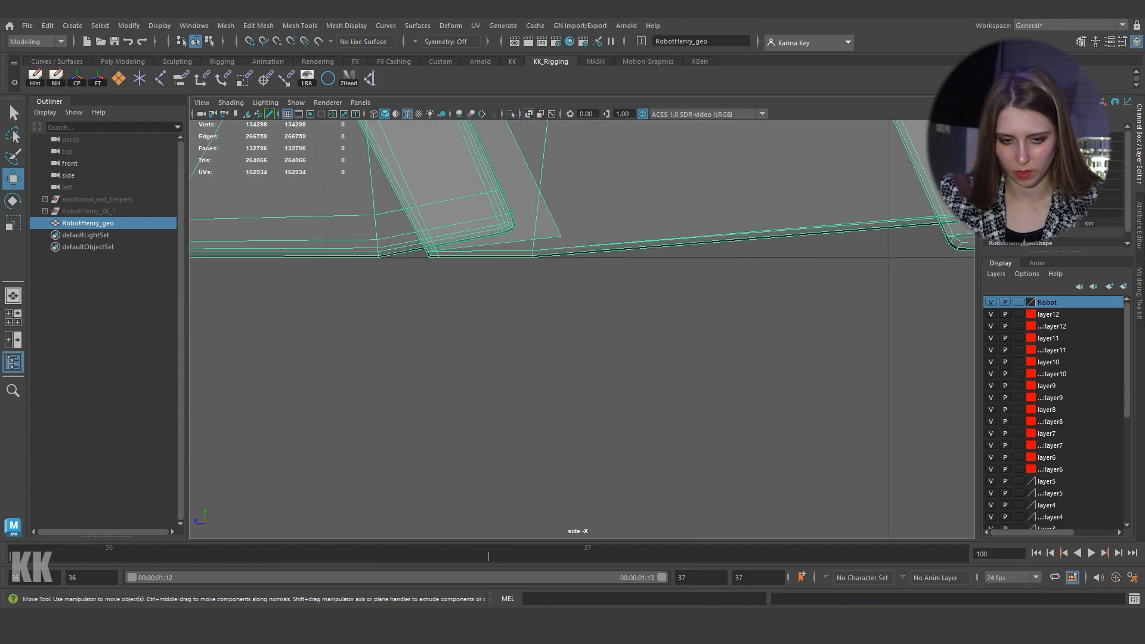
{"action": "middle_click_drag", "start_coordinate": [513, 329], "coordinate": [780, 330], "text": "alt"}
{"action": "scroll", "coordinate": [582, 329], "scroll_direction": "down", "scroll_amount": 5}
{"action": "scroll", "coordinate": [582, 329], "scroll_direction": "up", "scroll_amount": 1}
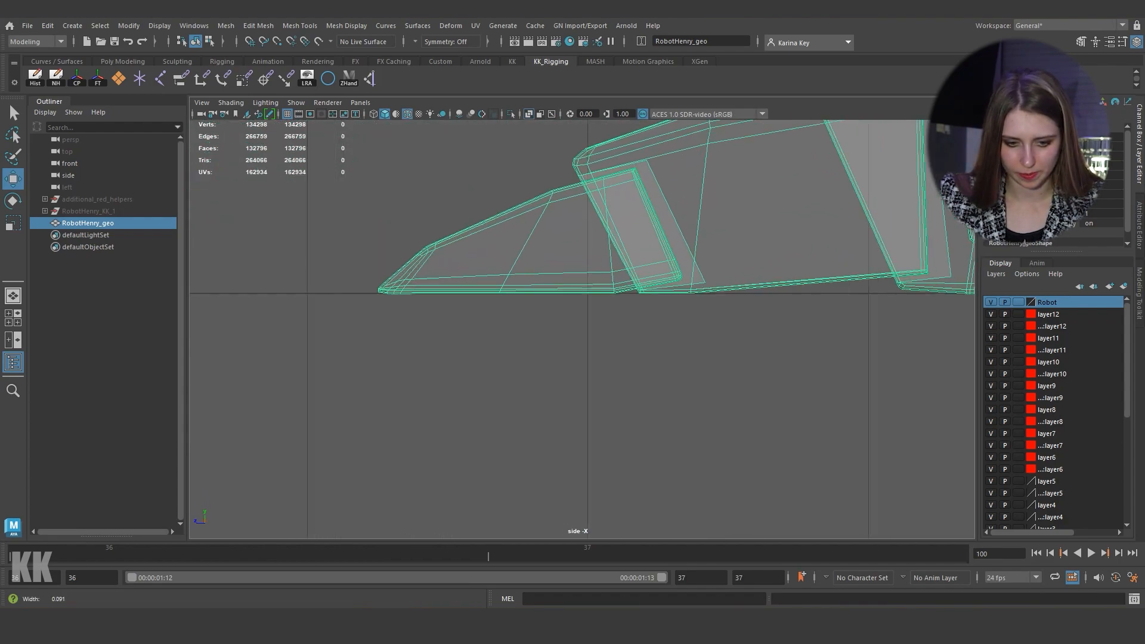
{"action": "middle_click_drag", "start_coordinate": [764, 388], "coordinate": [399, 263], "text": "alt"}
{"action": "scroll", "coordinate": [582, 329], "scroll_direction": "down", "scroll_amount": 10}
{"action": "scroll", "coordinate": [582, 329], "scroll_direction": "up", "scroll_amount": 8}
{"action": "middle_click_drag", "start_coordinate": [537, 287], "coordinate": [647, 379], "text": "alt"}
{"action": "scroll", "coordinate": [582, 329], "scroll_direction": "up", "scroll_amount": 2}
{"action": "middle_click_drag", "start_coordinate": [581, 329], "coordinate": [663, 350], "text": "alt"}
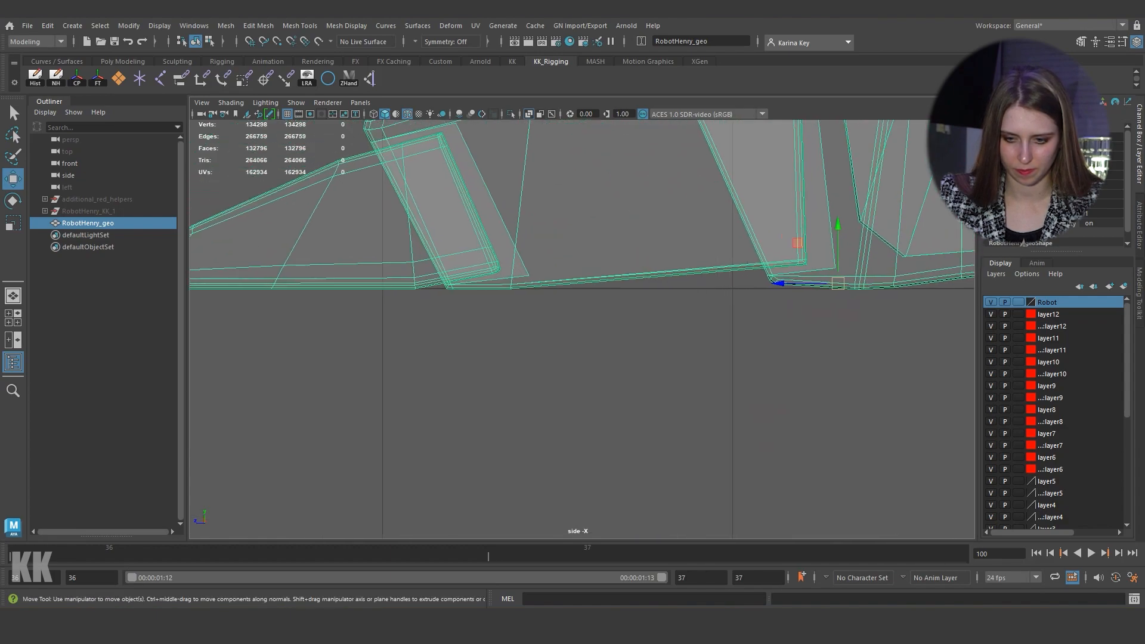
{"action": "left_click_drag", "start_coordinate": [838, 225], "coordinate": [837, 224]}
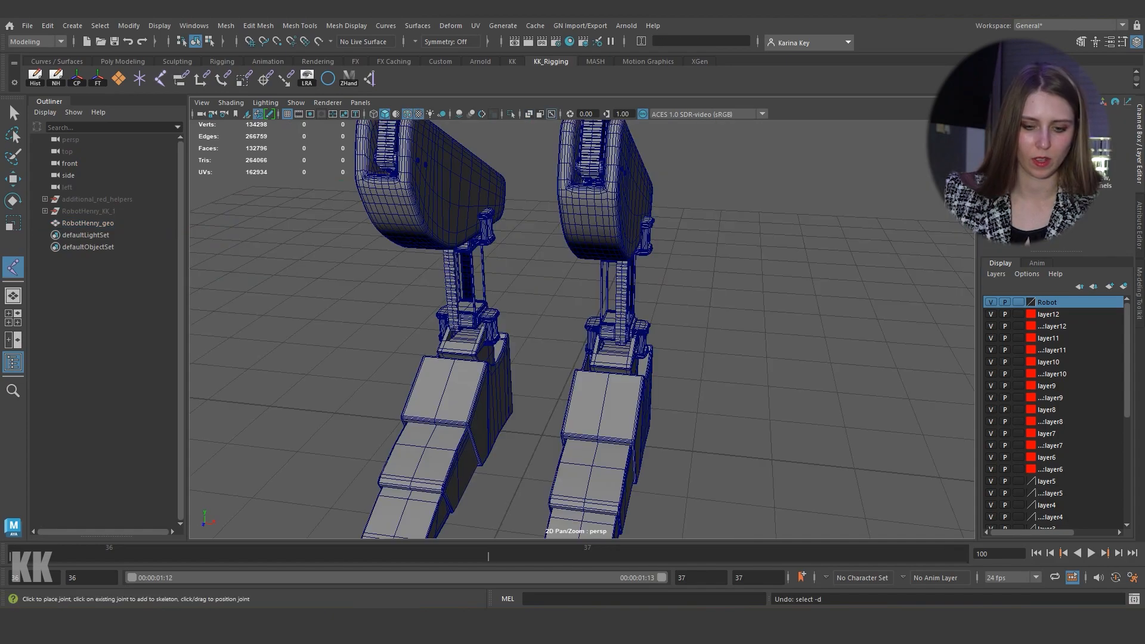
Step: Create a single joint between the feet and set its Translate X, Y and Z to 0
{"action": "left_click", "coordinate": [526, 472]}
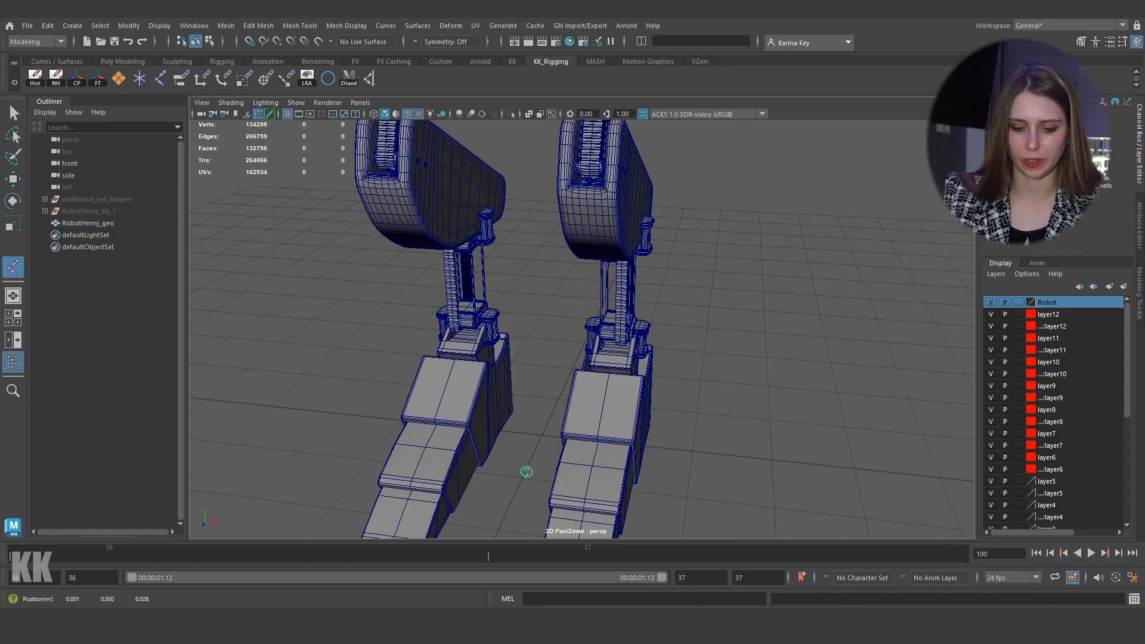
{"action": "left_click", "coordinate": [1107, 136]}
{"action": "left_click", "coordinate": [1107, 156], "text": "shift"}
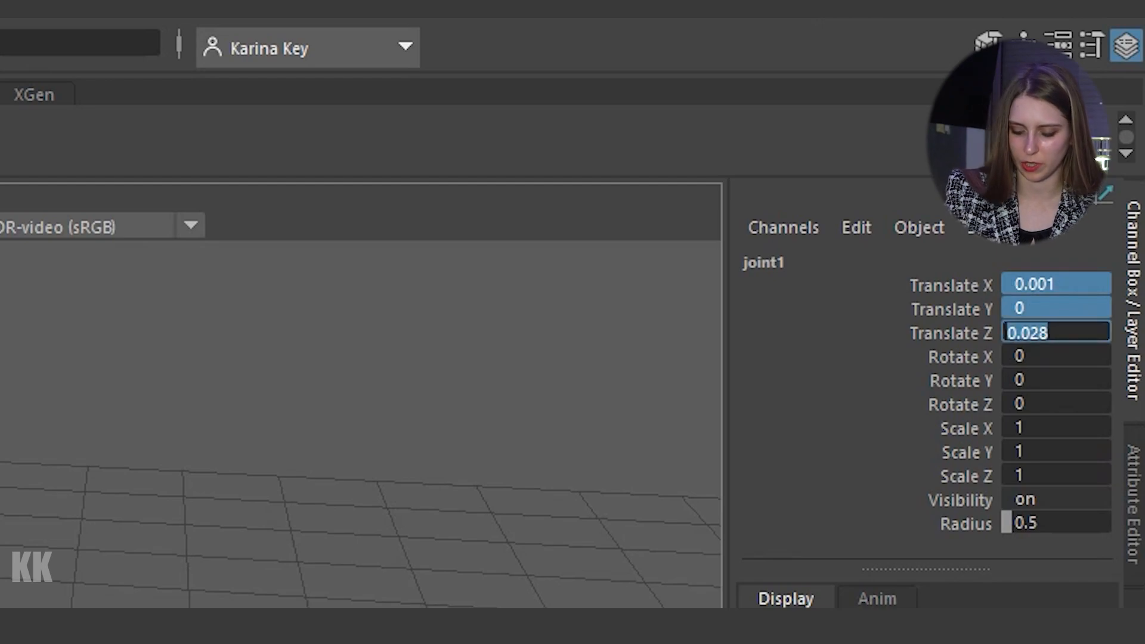
{"action": "type", "text": "0"}
{"action": "key", "text": "Return"}
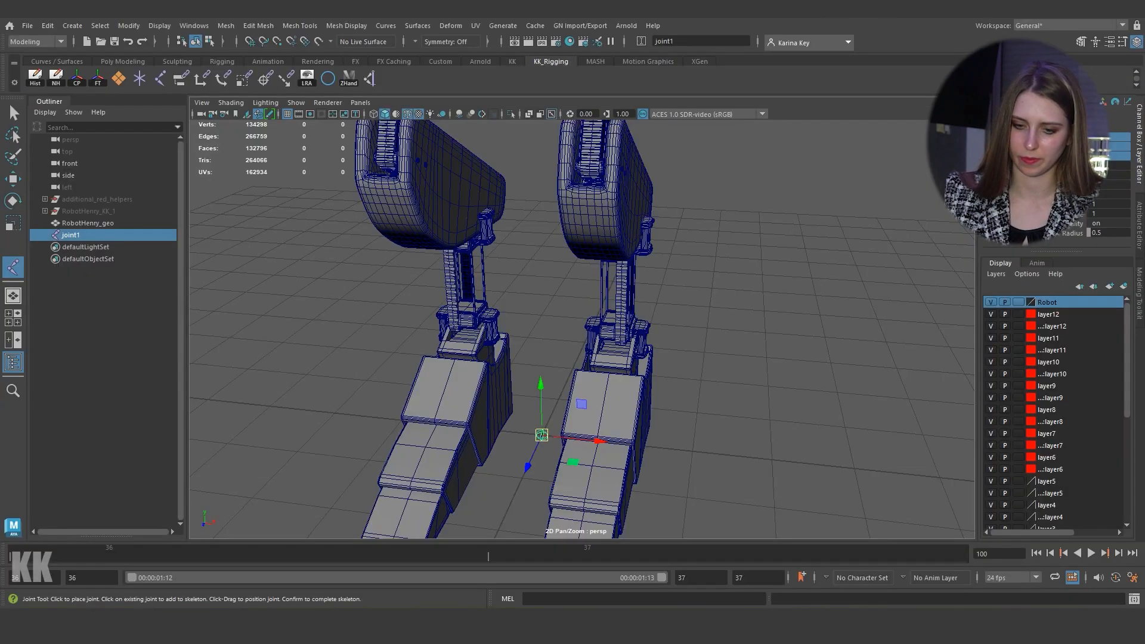
Step: Select the joint at the origin and rename it root_jnt
{"action": "key", "text": "g"}
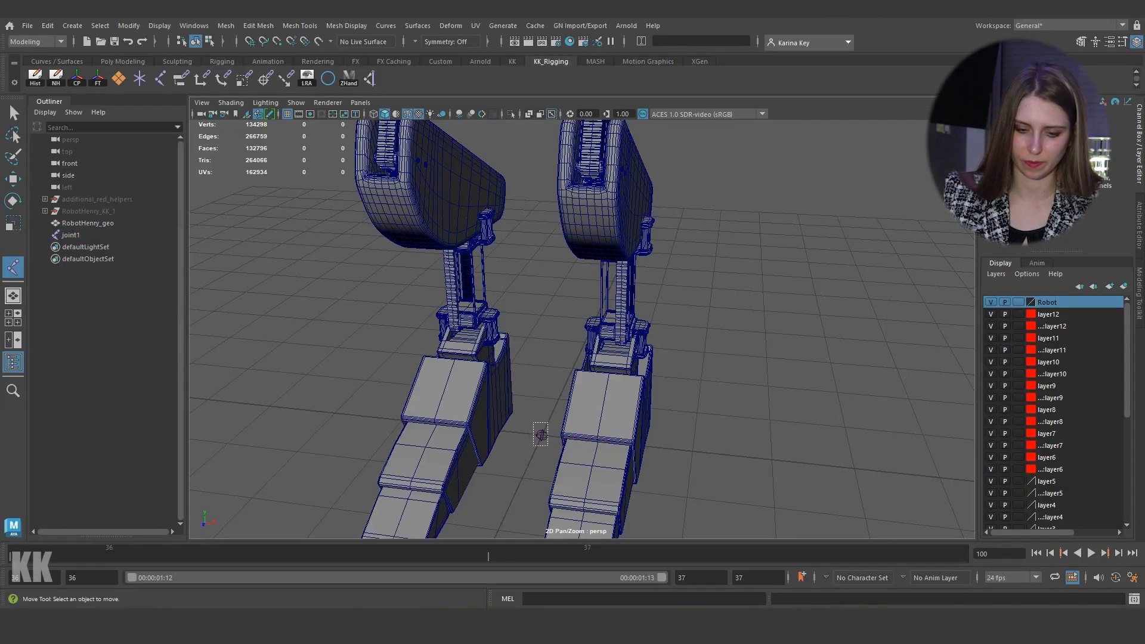
{"action": "left_click_drag", "start_coordinate": [533, 422], "coordinate": [547, 446]}
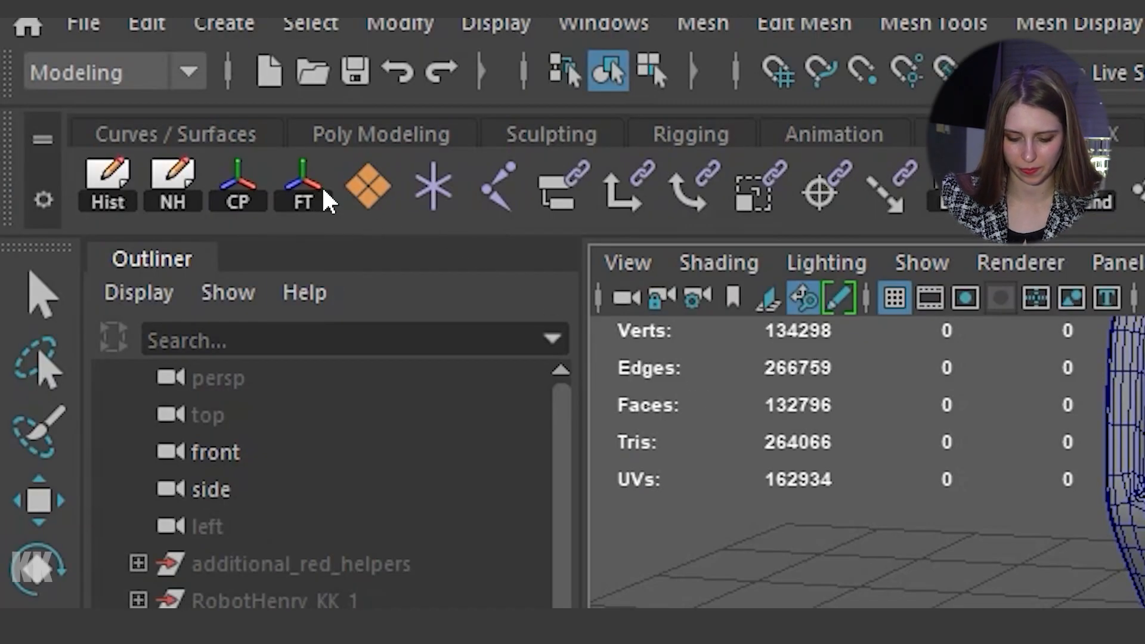
{"action": "double_click", "coordinate": [73, 235]}
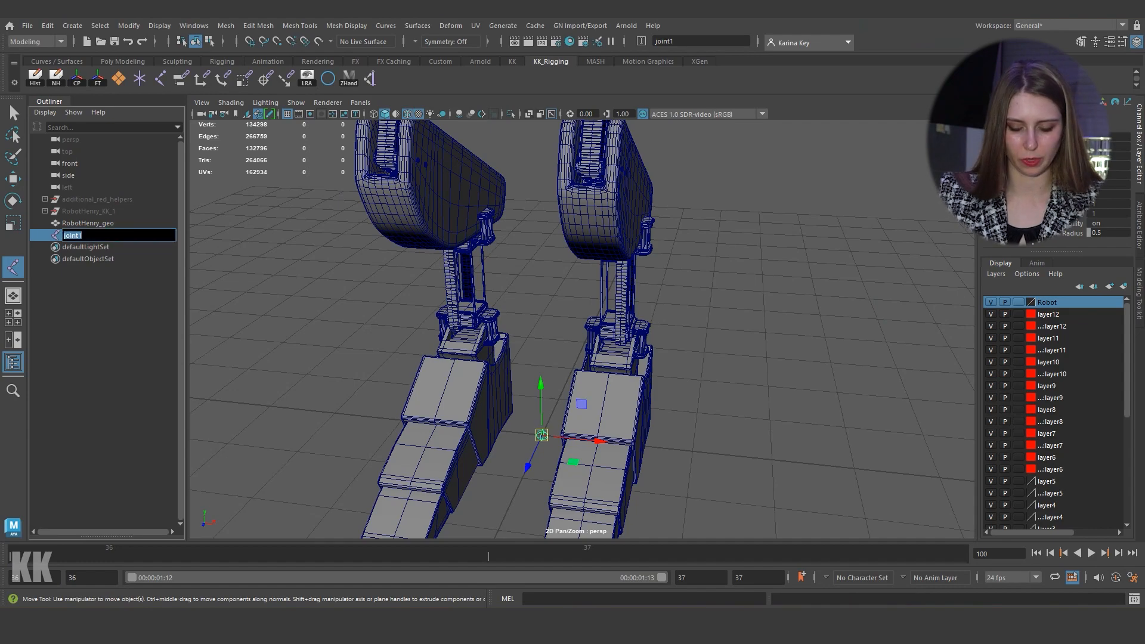
{"action": "type", "text": "roo"}
{"action": "type", "text": "t"}
{"action": "type", "text": "?"}
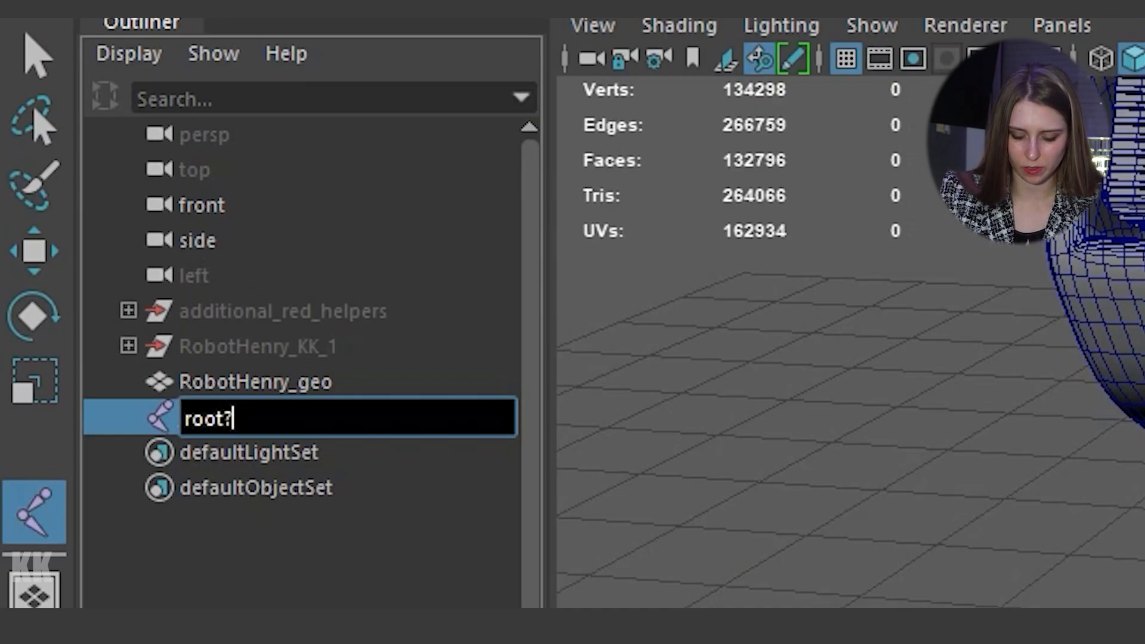
{"action": "type", "text": "jnt"}
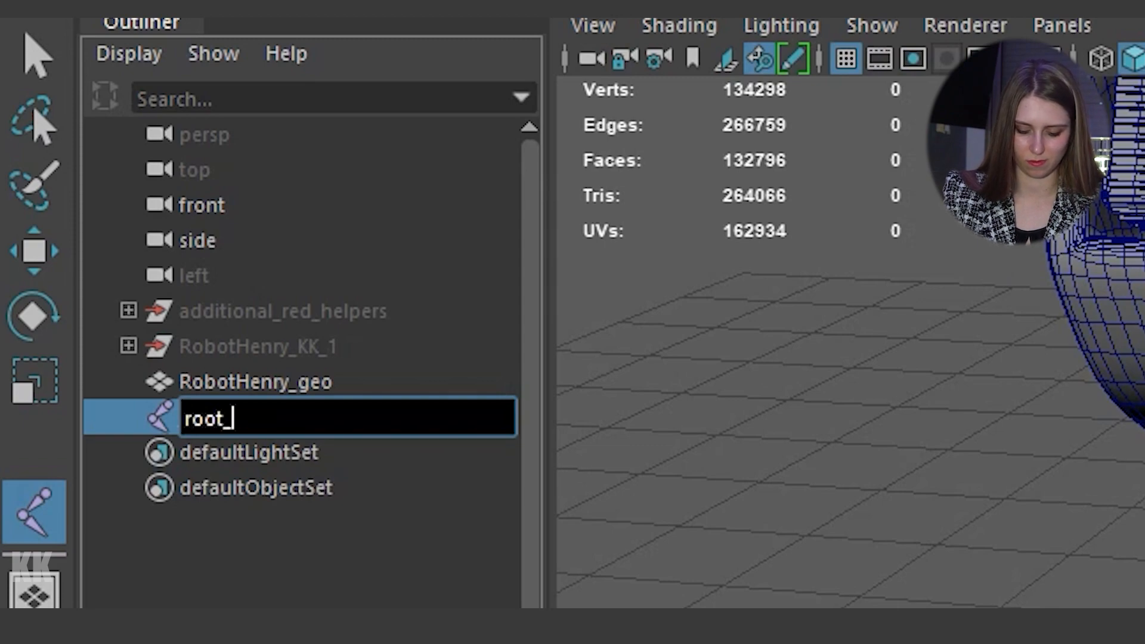
{"action": "type", "text": "t"}
{"action": "key", "text": "Return"}
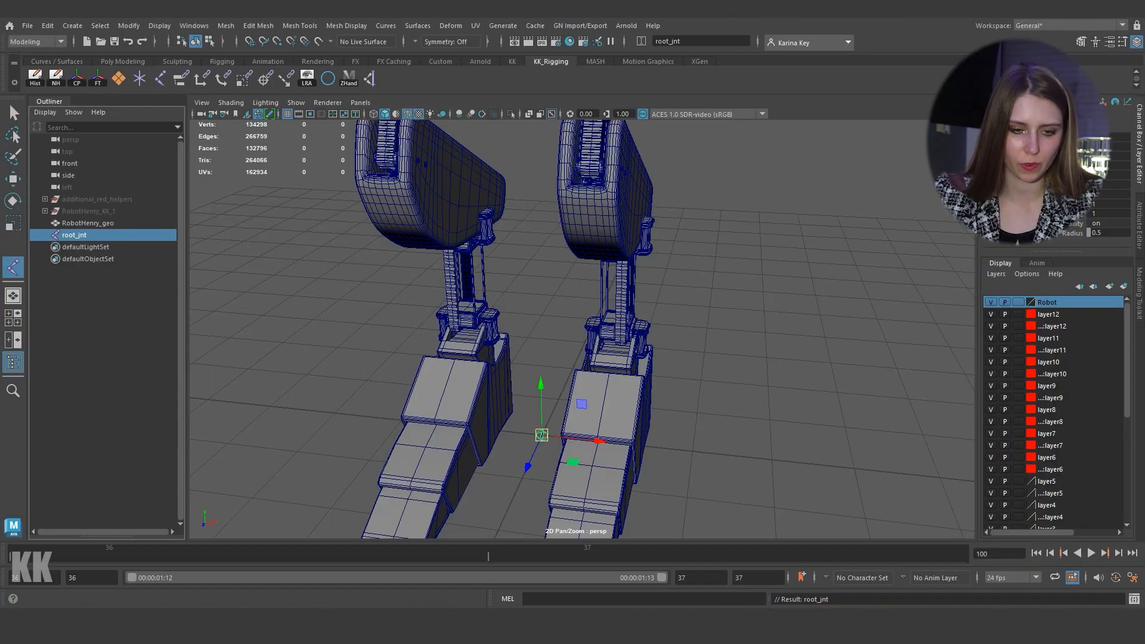
Step: Display the local rotation axes of root_jnt
{"action": "left_click", "coordinate": [307, 78]}
{"action": "left_click_drag", "start_coordinate": [597, 358], "coordinate": [530, 365], "text": "alt"}
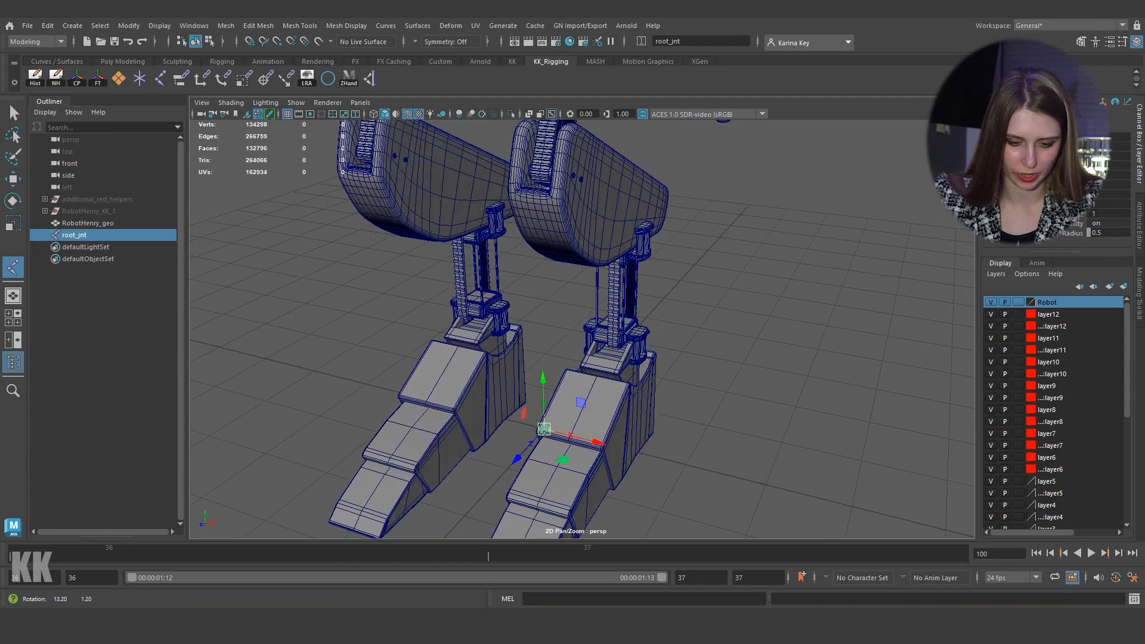
{"action": "middle_click_drag", "start_coordinate": [531, 364], "coordinate": [581, 271], "text": "alt"}
{"action": "right_click_drag", "start_coordinate": [581, 272], "coordinate": [542, 268], "text": "alt"}
{"action": "left_click_drag", "start_coordinate": [542, 269], "coordinate": [596, 242], "text": "alt"}
{"action": "key", "text": "q"}
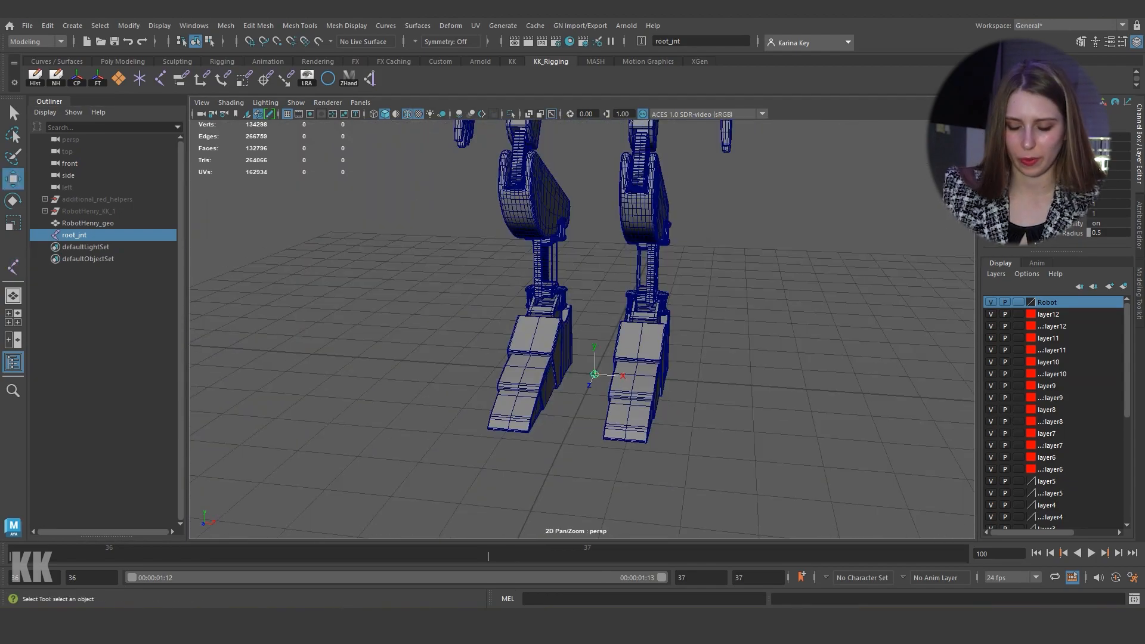
Step: With grid snapping on in the side view, create a vertical chain of seven joints in front of the robot, two grid squares apart
{"action": "key", "text": "space"}
{"action": "key", "text": "space"}
{"action": "middle_click_drag", "start_coordinate": [650, 358], "coordinate": [680, 489], "text": "alt"}
{"action": "right_click_drag", "start_coordinate": [680, 489], "coordinate": [632, 486], "text": "alt"}
{"action": "middle_click_drag", "start_coordinate": [632, 477], "coordinate": [699, 496], "text": "alt"}
{"action": "right_click_drag", "start_coordinate": [699, 496], "coordinate": [671, 494], "text": "alt"}
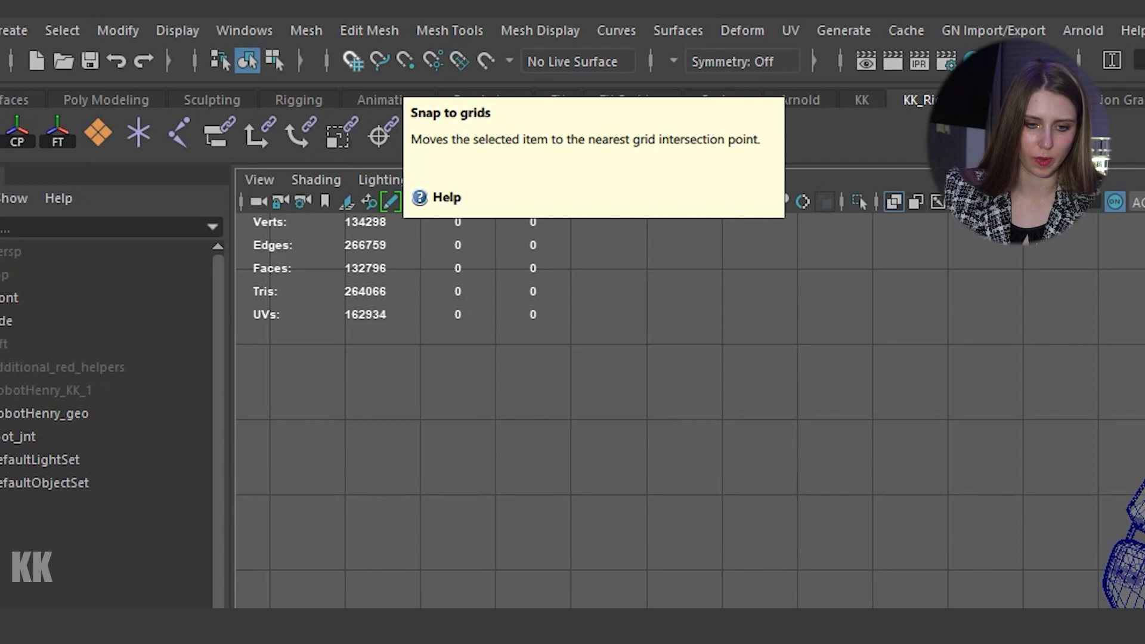
{"action": "left_click", "coordinate": [352, 61]}
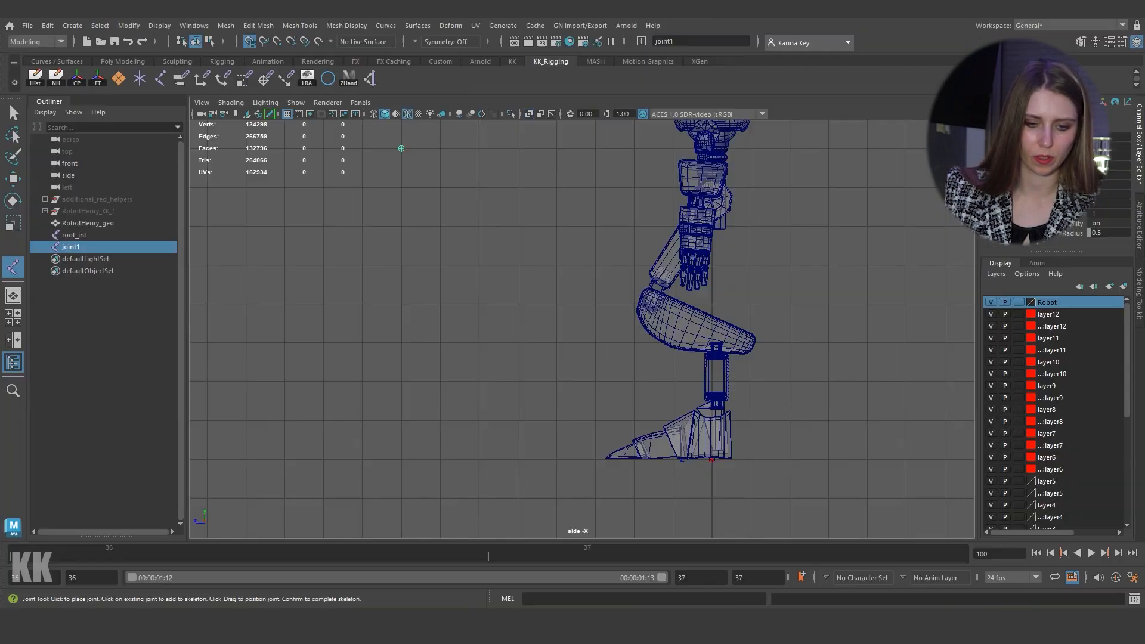
{"action": "left_click", "coordinate": [644, 419]}
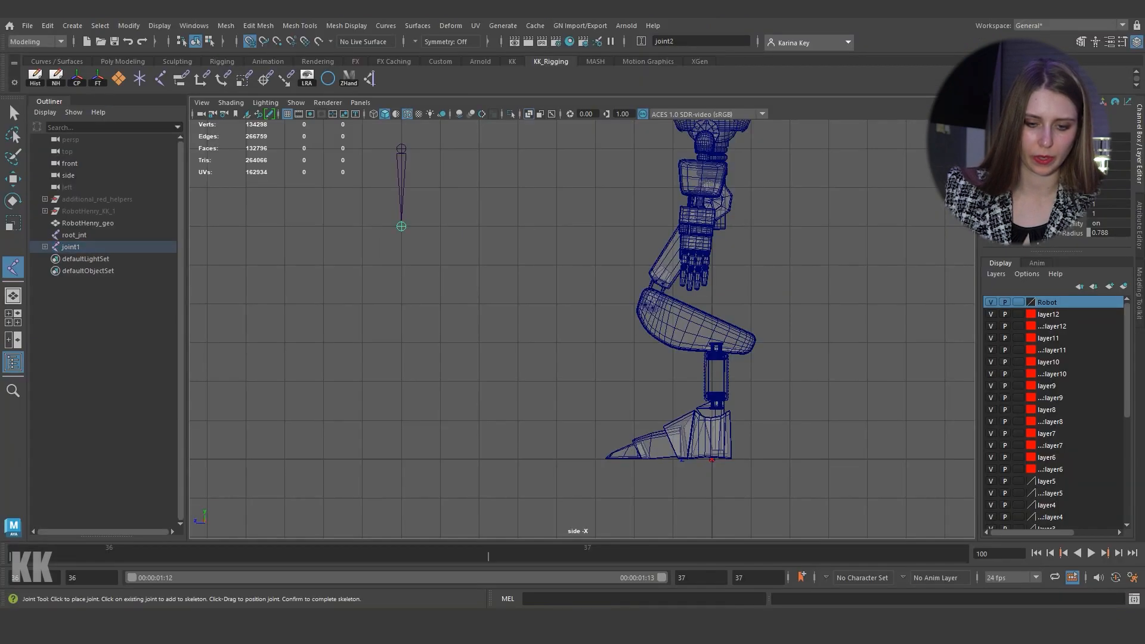
{"action": "left_click", "coordinate": [401, 303]}
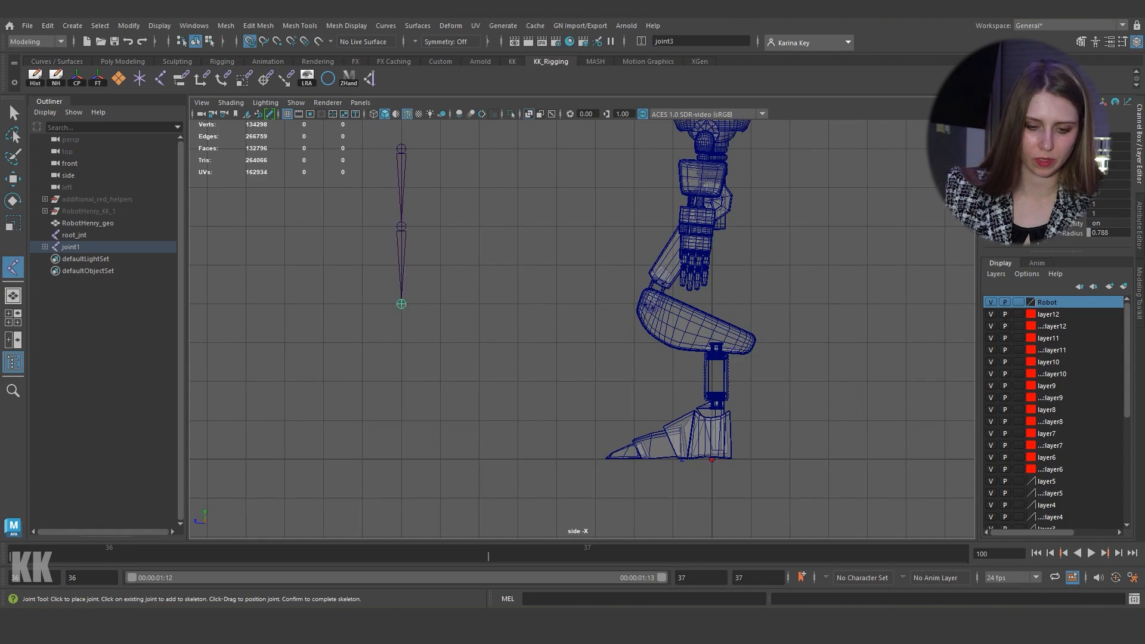
{"action": "left_click", "coordinate": [401, 381]}
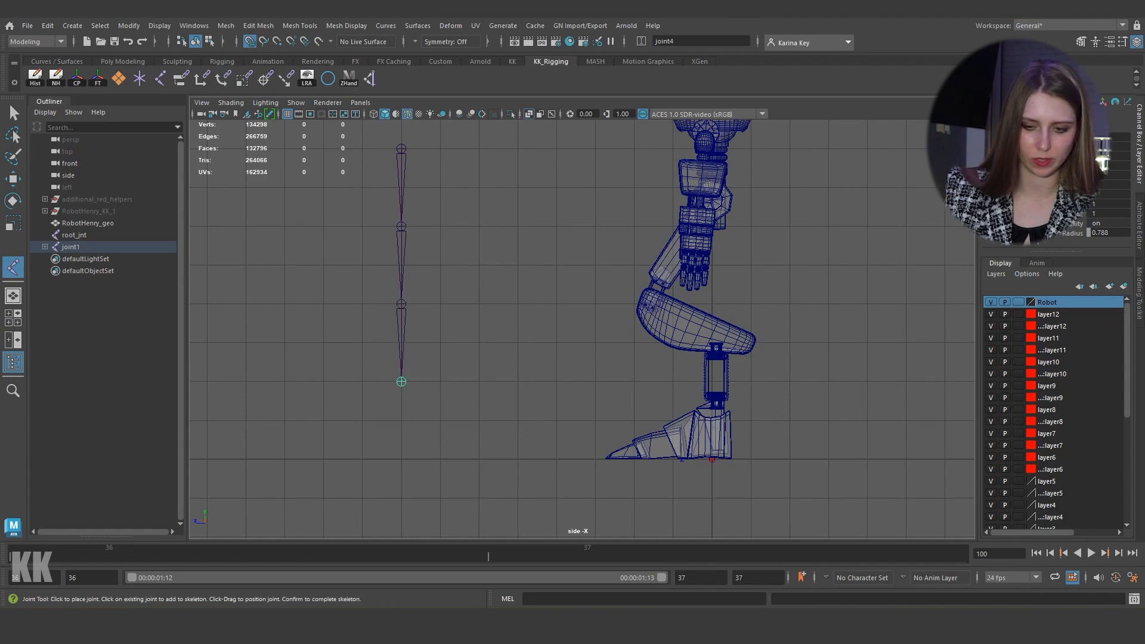
{"action": "left_click", "coordinate": [401, 459]}
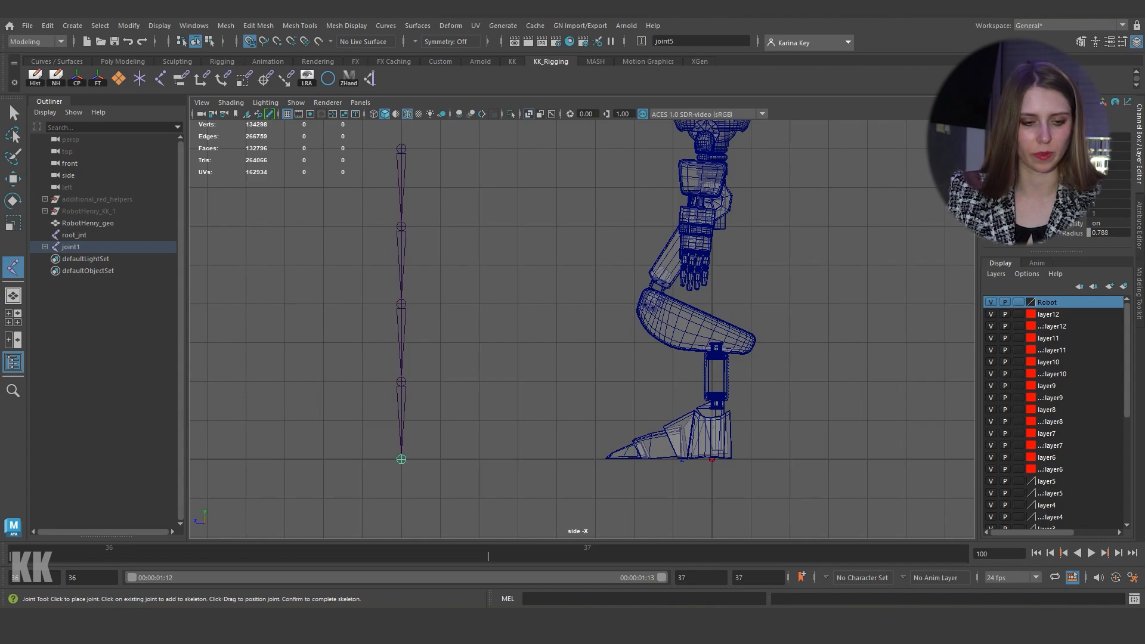
{"action": "middle_click_drag", "start_coordinate": [401, 460], "coordinate": [430, 351], "text": "alt"}
{"action": "left_click", "coordinate": [430, 429]}
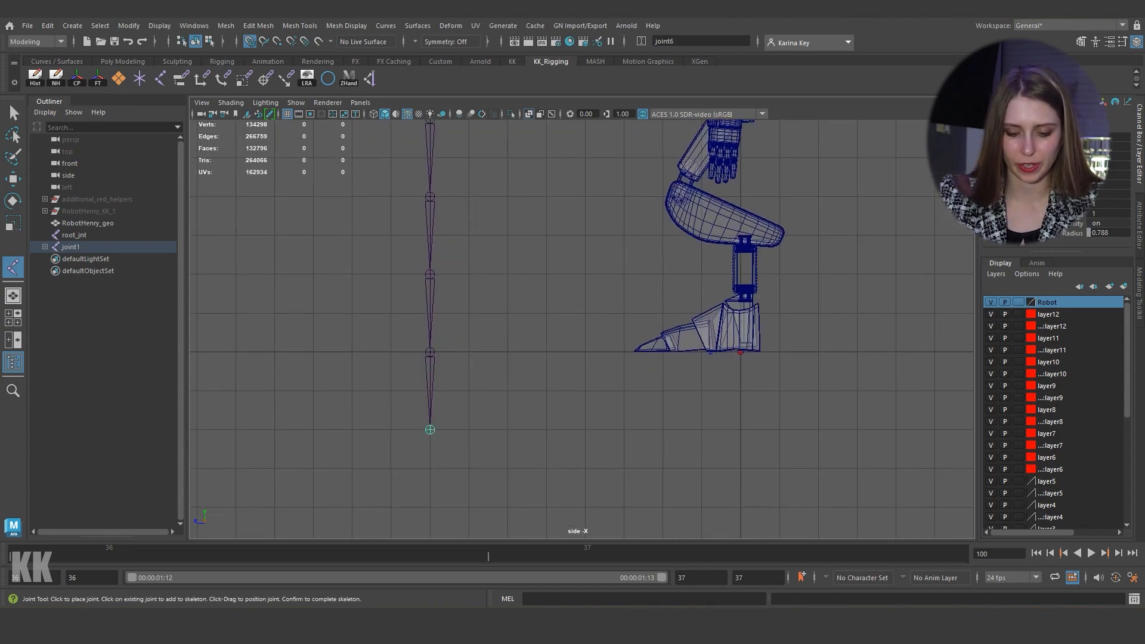
{"action": "left_click", "coordinate": [430, 506]}
Step: Move the whole joint chain in the side view onto the robot's leg, with its top joint at hip level
{"action": "left_click", "coordinate": [13, 178]}
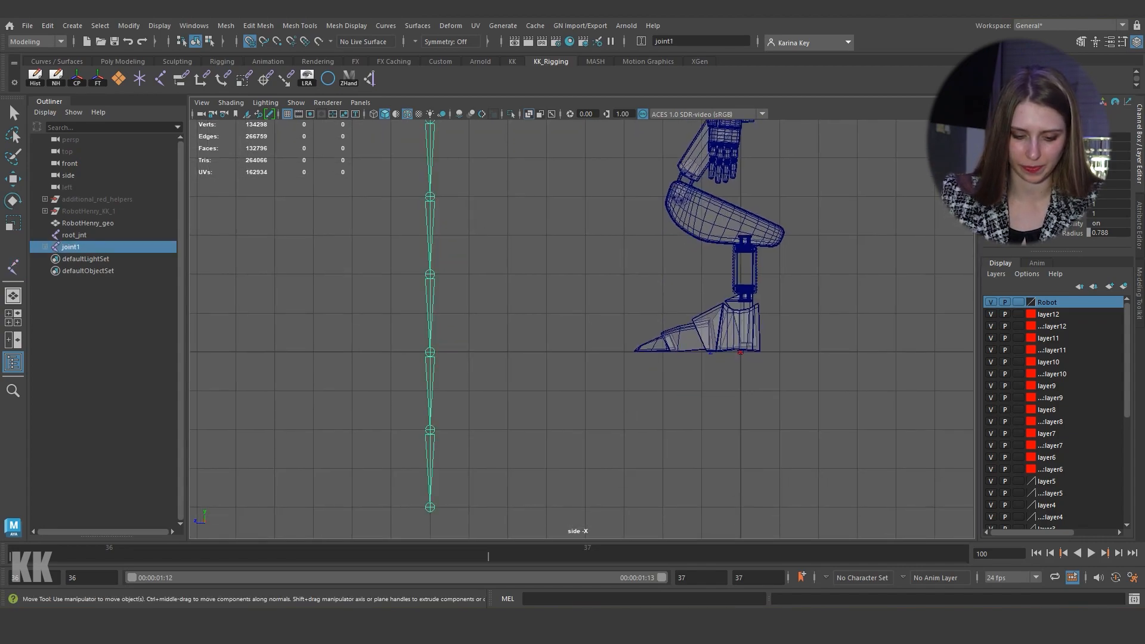
{"action": "scroll", "coordinate": [582, 329], "scroll_direction": "down", "scroll_amount": 3}
{"action": "middle_click_drag", "start_coordinate": [581, 329], "coordinate": [550, 434], "text": "alt"}
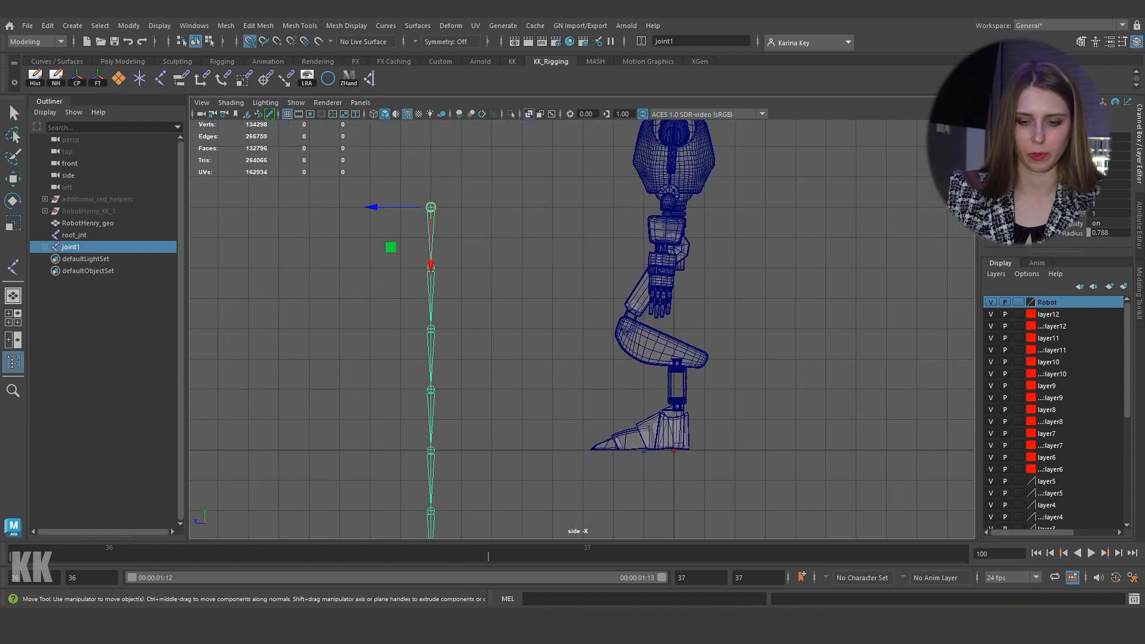
{"action": "left_click_drag", "start_coordinate": [386, 254], "coordinate": [623, 278]}
{"action": "middle_click_drag", "start_coordinate": [390, 247], "coordinate": [591, 304]}
{"action": "right_click_drag", "start_coordinate": [590, 304], "coordinate": [668, 304], "text": "alt"}
{"action": "middle_click_drag", "start_coordinate": [596, 263], "coordinate": [604, 325], "text": "alt"}
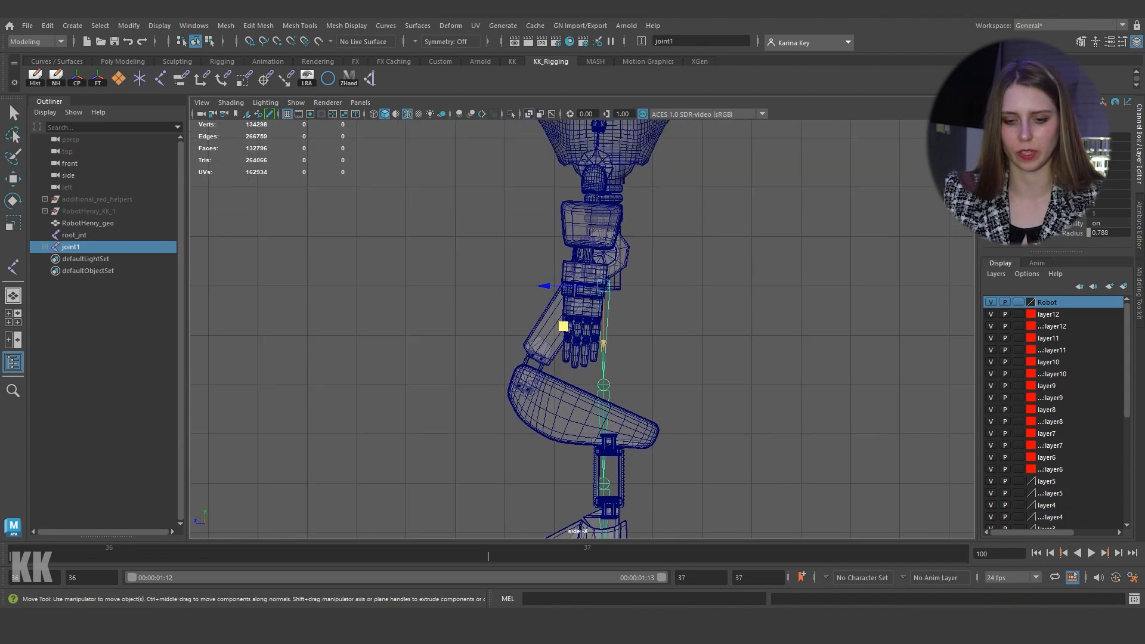
Step: Raise the joint chain slightly in the side view and shift it in the front view onto the robot's positive-X leg
{"action": "right_click_drag", "start_coordinate": [605, 325], "coordinate": [674, 325], "text": "alt"}
{"action": "middle_click_drag", "start_coordinate": [597, 263], "coordinate": [553, 335], "text": "alt"}
{"action": "left_click_drag", "start_coordinate": [551, 334], "coordinate": [554, 249]}
{"action": "key", "text": "space"}
{"action": "key", "text": "space"}
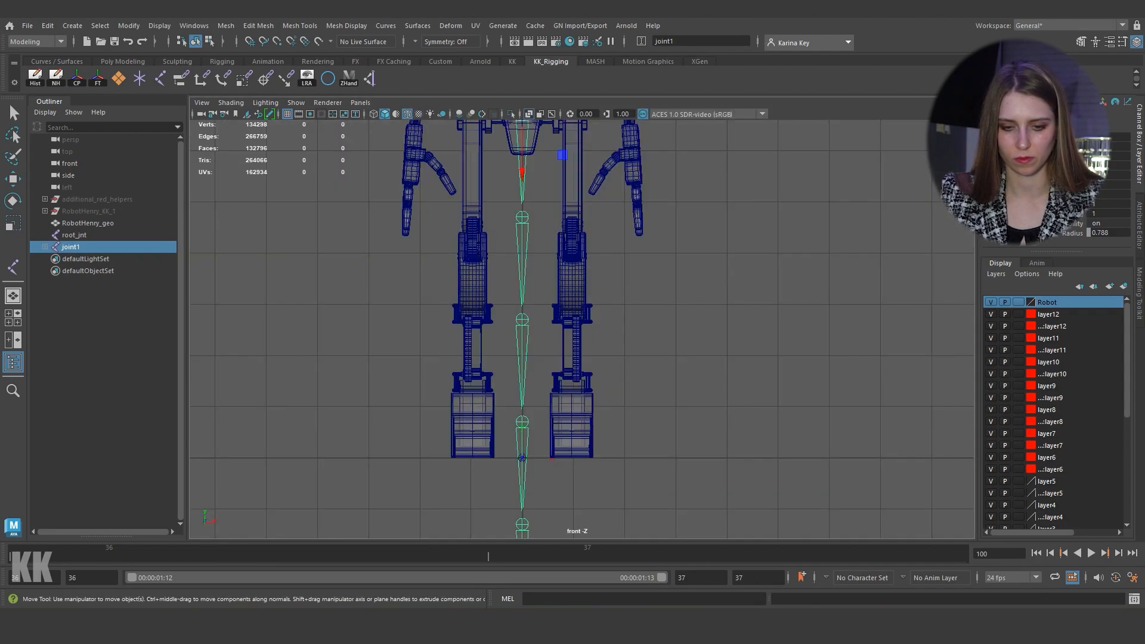
{"action": "middle_click_drag", "start_coordinate": [524, 227], "coordinate": [491, 358], "text": "alt"}
{"action": "right_click_drag", "start_coordinate": [492, 358], "coordinate": [563, 358], "text": "alt"}
{"action": "middle_click_drag", "start_coordinate": [477, 262], "coordinate": [551, 308], "text": "alt"}
{"action": "right_click_drag", "start_coordinate": [551, 308], "coordinate": [608, 308], "text": "alt"}
{"action": "middle_click_drag", "start_coordinate": [477, 262], "coordinate": [537, 319], "text": "alt"}
{"action": "left_click_drag", "start_coordinate": [538, 205], "coordinate": [686, 205]}
{"action": "left_click_drag", "start_coordinate": [685, 205], "coordinate": [687, 205]}
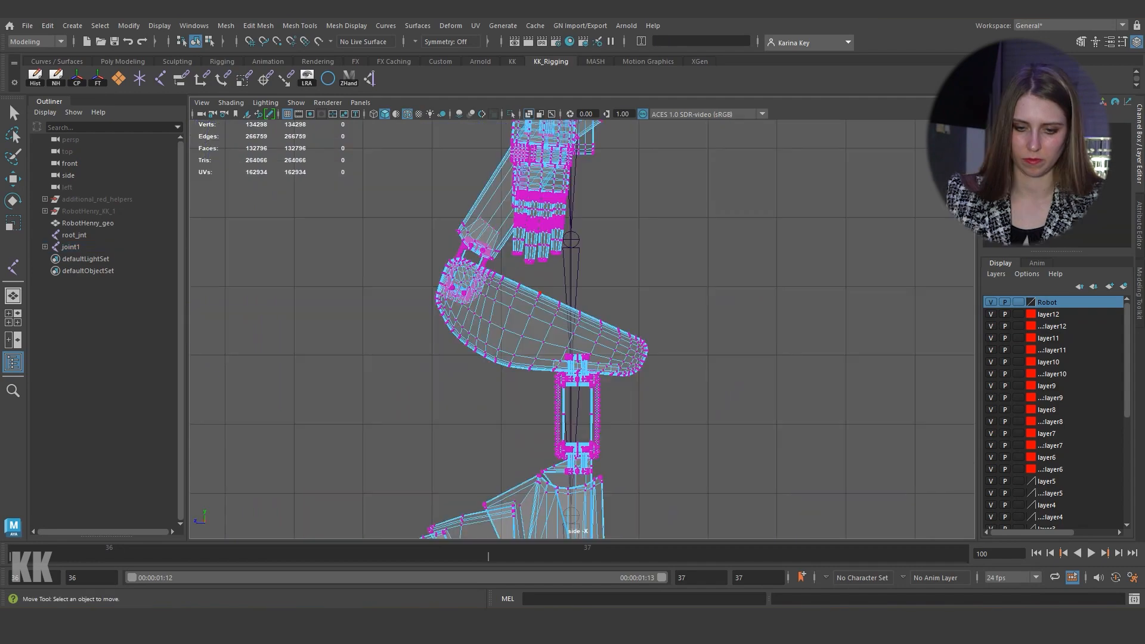
{"action": "middle_click_drag", "start_coordinate": [572, 262], "coordinate": [572, 332], "text": "alt"}
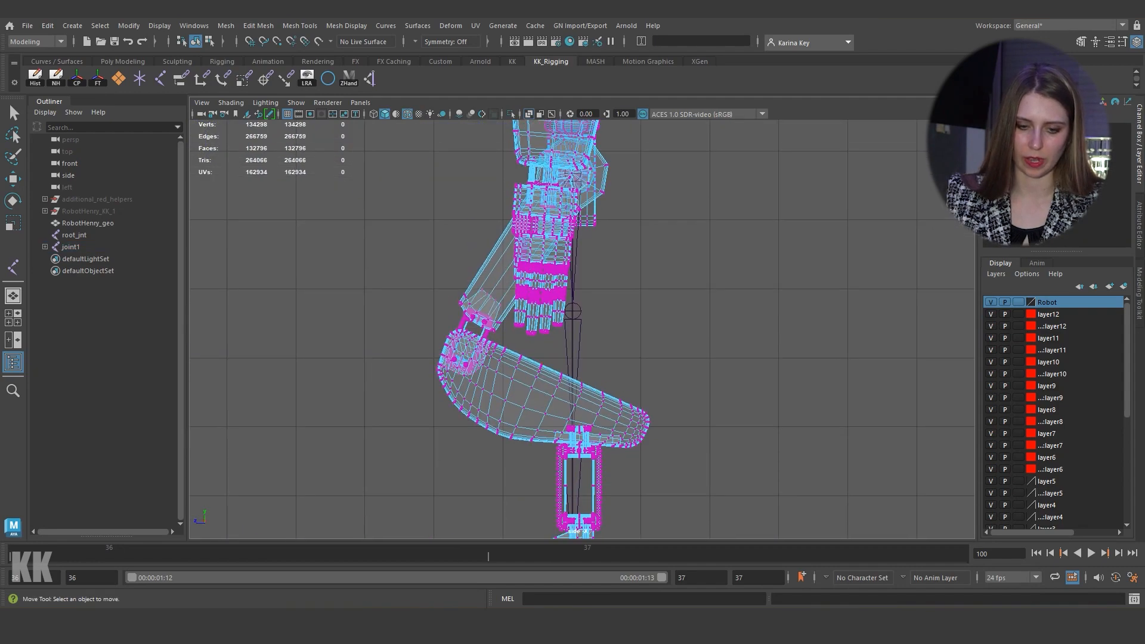
{"action": "left_click_drag", "start_coordinate": [404, 422], "coordinate": [485, 331]}
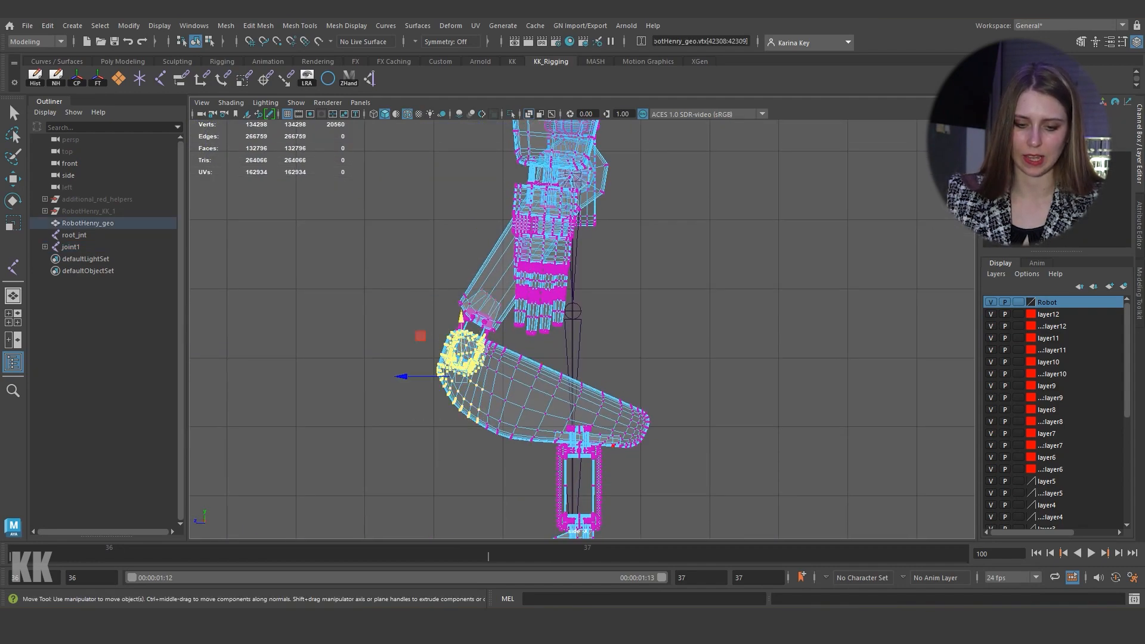
{"action": "middle_click_drag", "start_coordinate": [465, 357], "coordinate": [459, 284], "text": "alt"}
{"action": "middle_click_drag", "start_coordinate": [572, 358], "coordinate": [570, 325], "text": "alt"}
{"action": "left_click", "coordinate": [563, 344]}
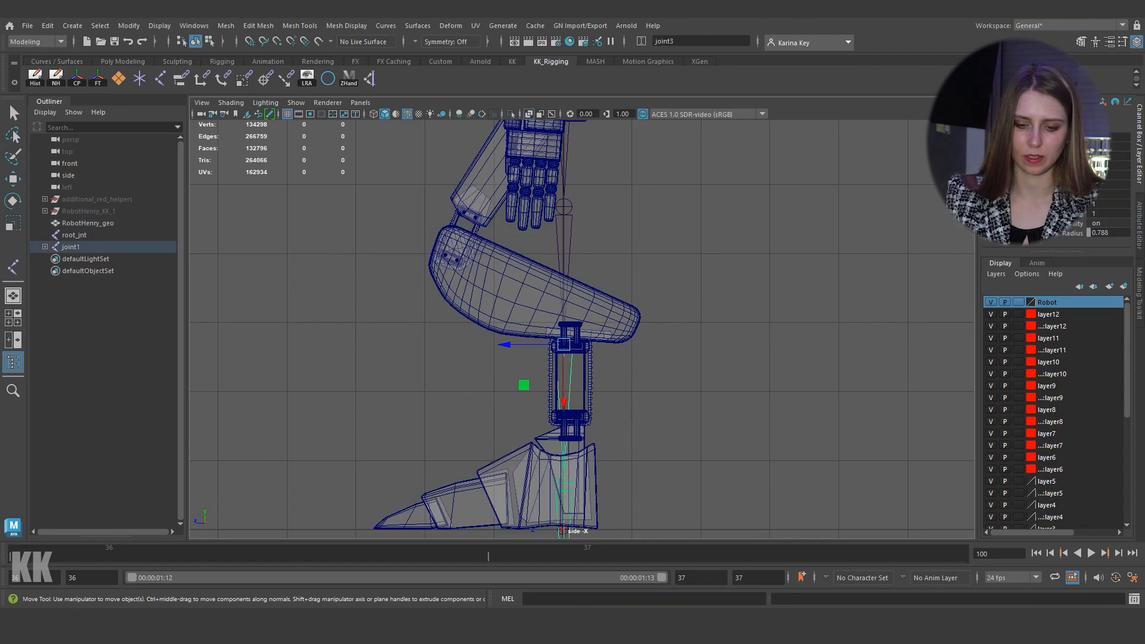
{"action": "left_click", "coordinate": [716, 357]}
{"action": "middle_click_drag", "start_coordinate": [715, 358], "coordinate": [715, 364], "text": "alt"}
Step: Select RobotHenry_geo and hide it from the side view, leaving the joints displayed
{"action": "left_click", "coordinate": [88, 222]}
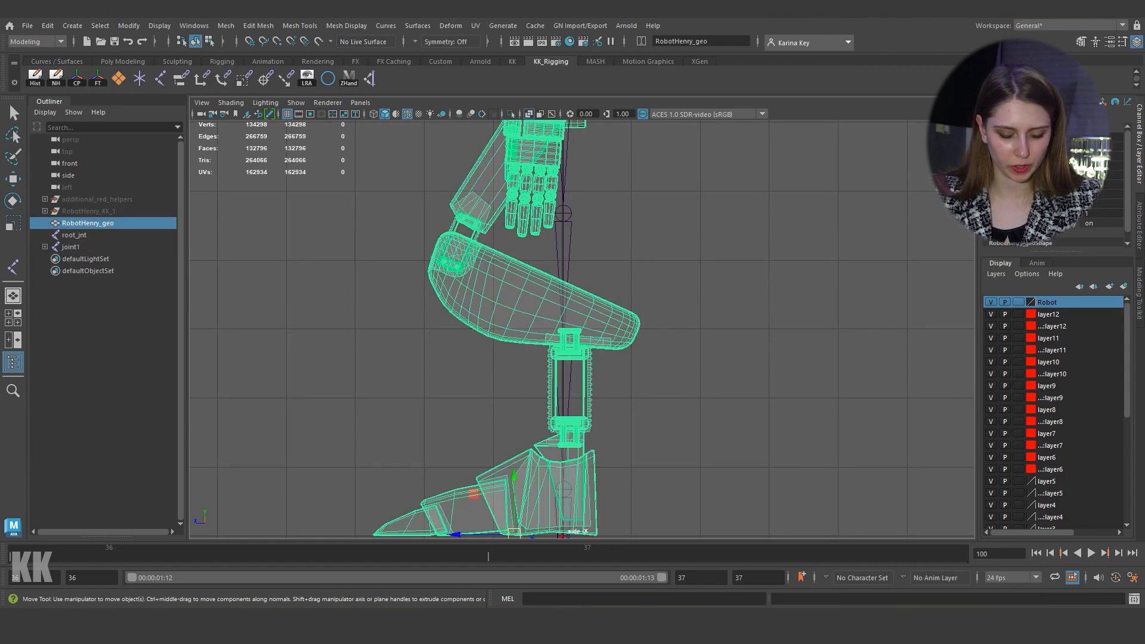
{"action": "key", "text": "ctrl+h"}
{"action": "scroll", "coordinate": [582, 329], "scroll_direction": "down", "scroll_amount": 3}
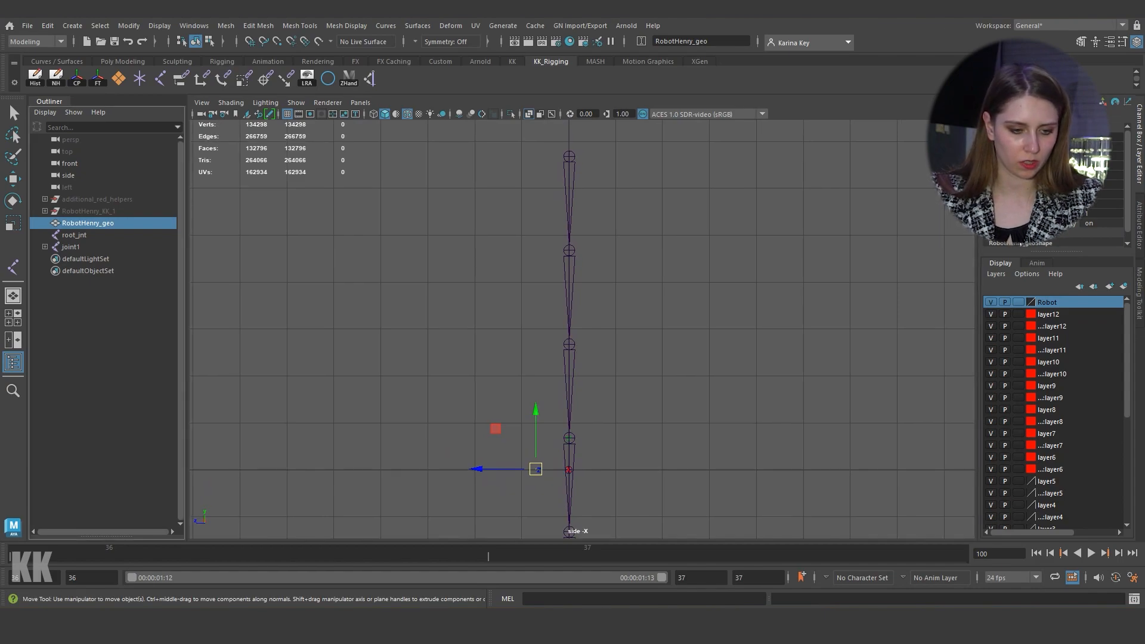
Step: Expand the leg chain hierarchy, select joint1 through joint7, and display their local rotation axes
{"action": "left_click", "coordinate": [44, 247]}
{"action": "left_click", "coordinate": [51, 259]}
{"action": "left_click", "coordinate": [59, 271]}
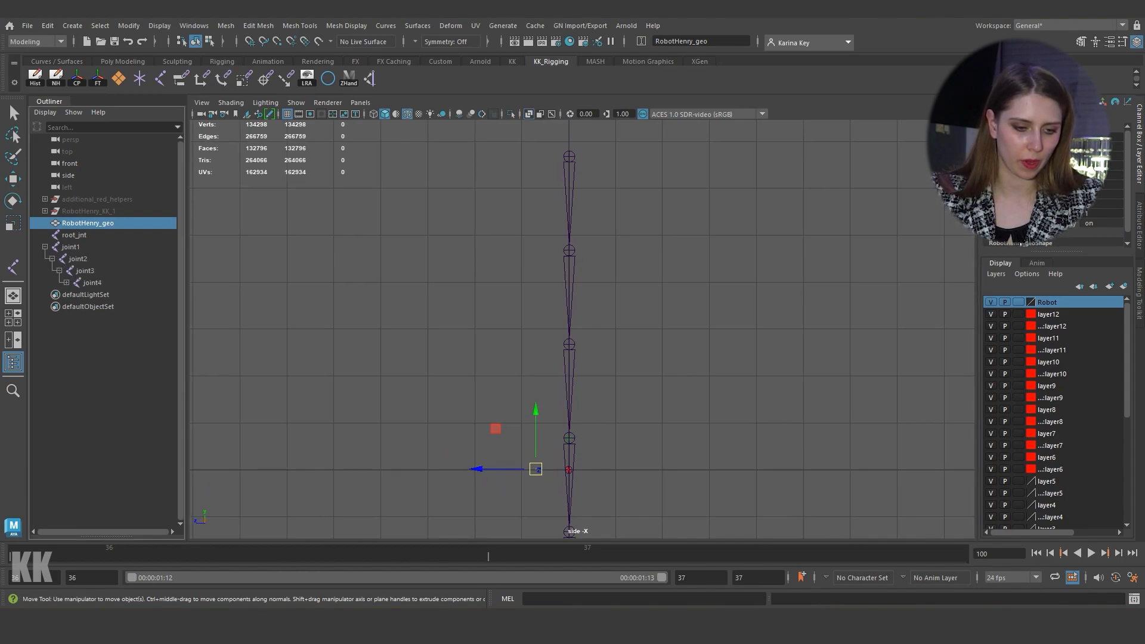
{"action": "left_click", "coordinate": [66, 282]}
{"action": "left_click", "coordinate": [74, 295]}
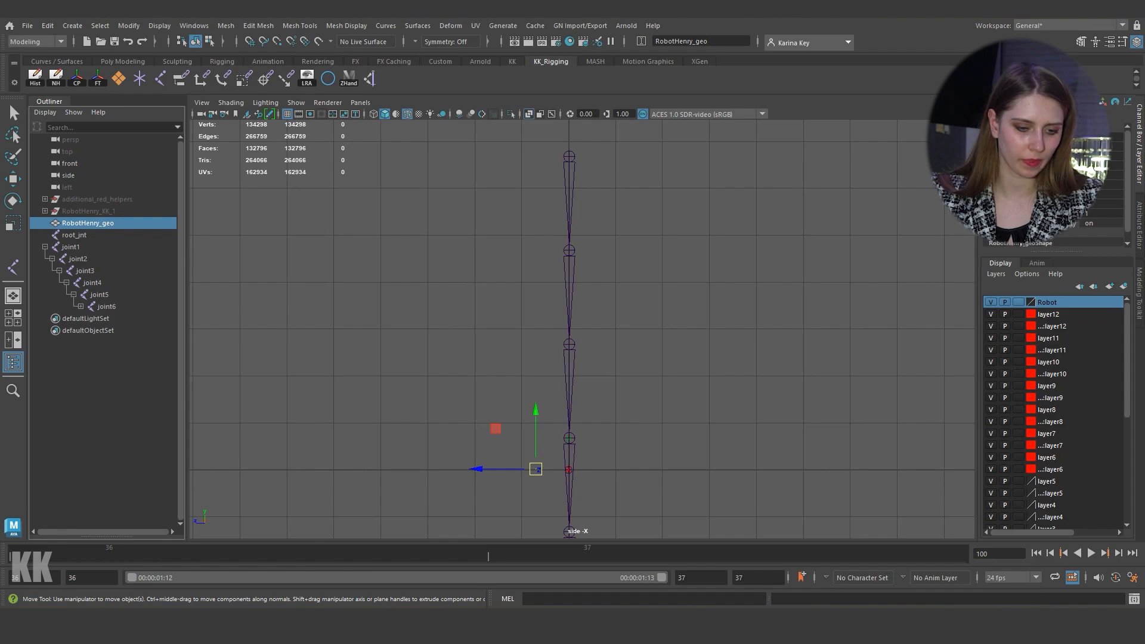
{"action": "left_click", "coordinate": [81, 307]}
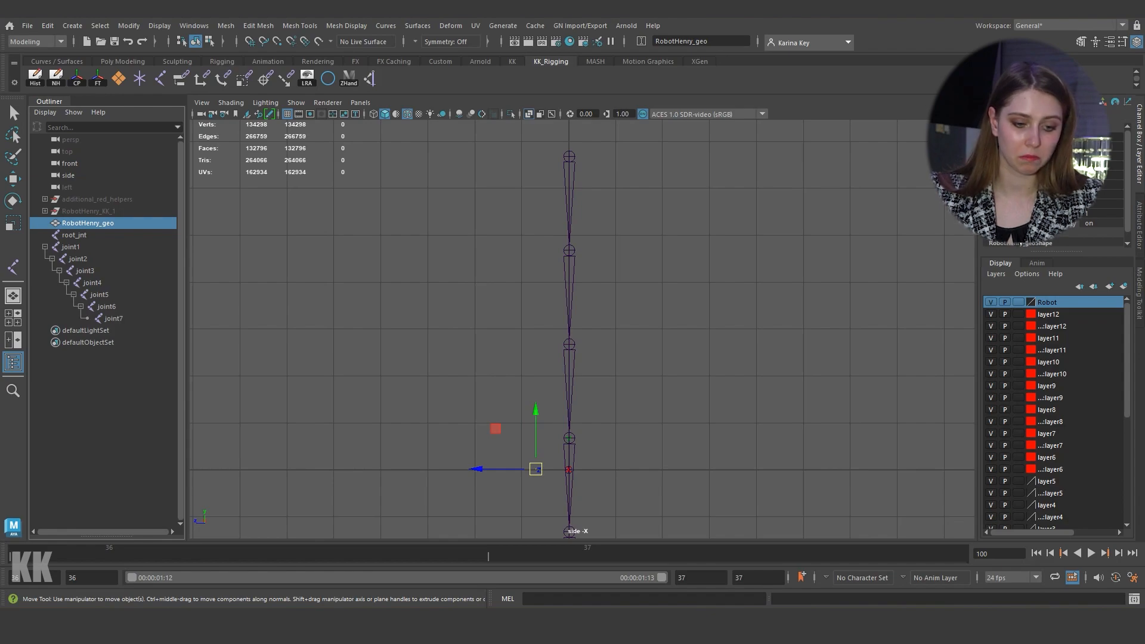
{"action": "left_click_drag", "start_coordinate": [71, 247], "coordinate": [113, 318]}
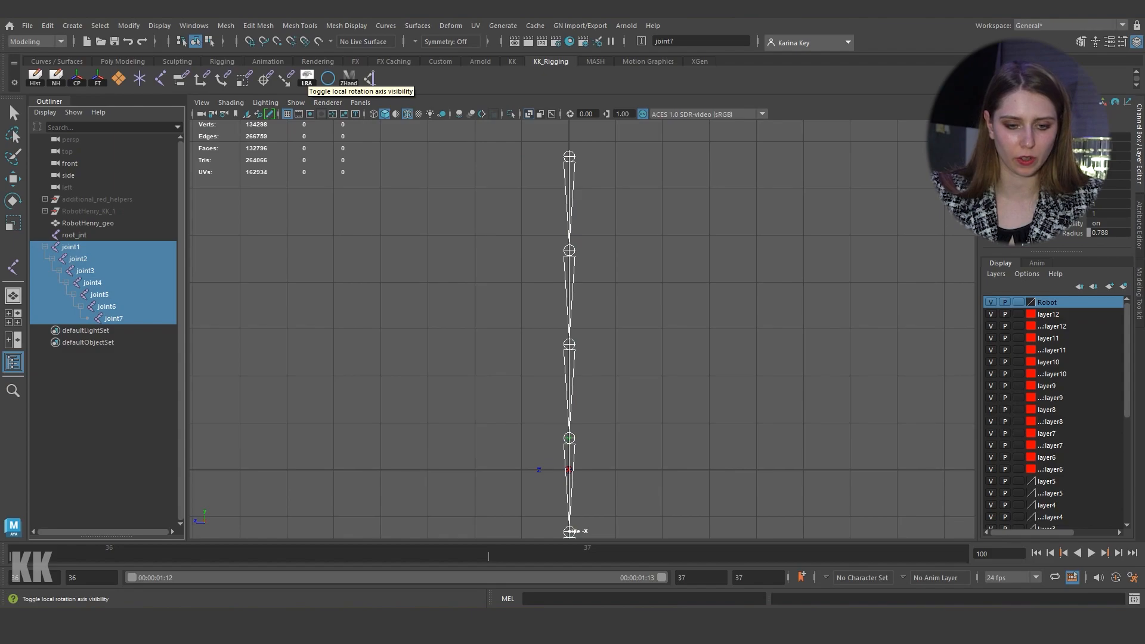
{"action": "left_click", "coordinate": [306, 76]}
Step: Examine the orientation of the local rotation axes along the leg chain in the perspective and side views
{"action": "key", "text": "space"}
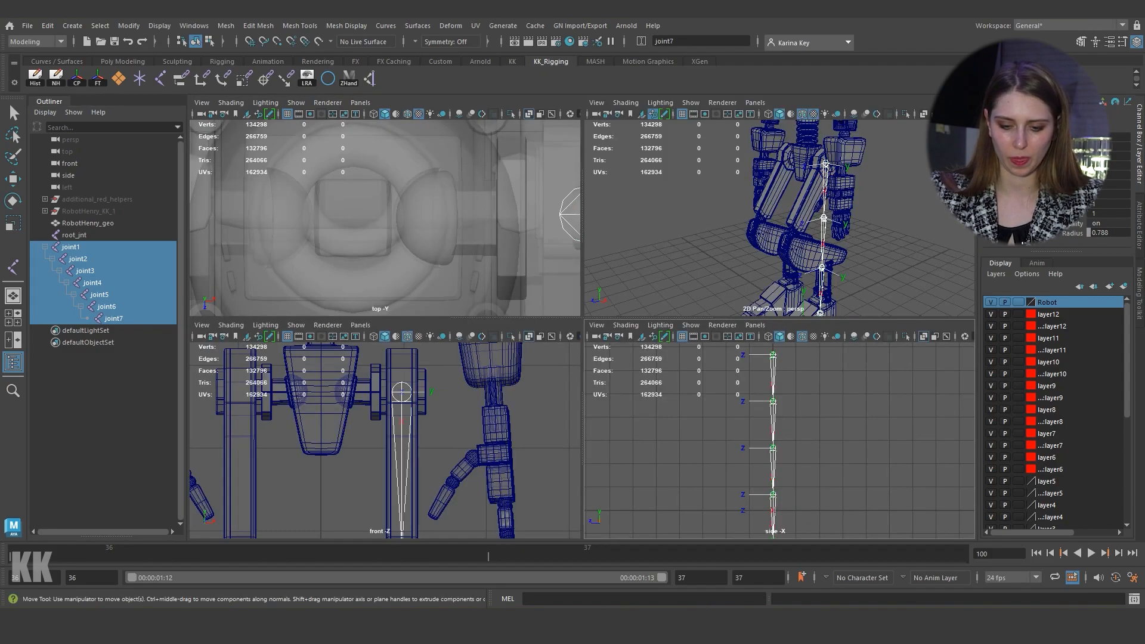
{"action": "key", "text": "space"}
{"action": "key", "text": "w"}
{"action": "middle_click_drag", "start_coordinate": [623, 237], "coordinate": [633, 372], "text": "alt"}
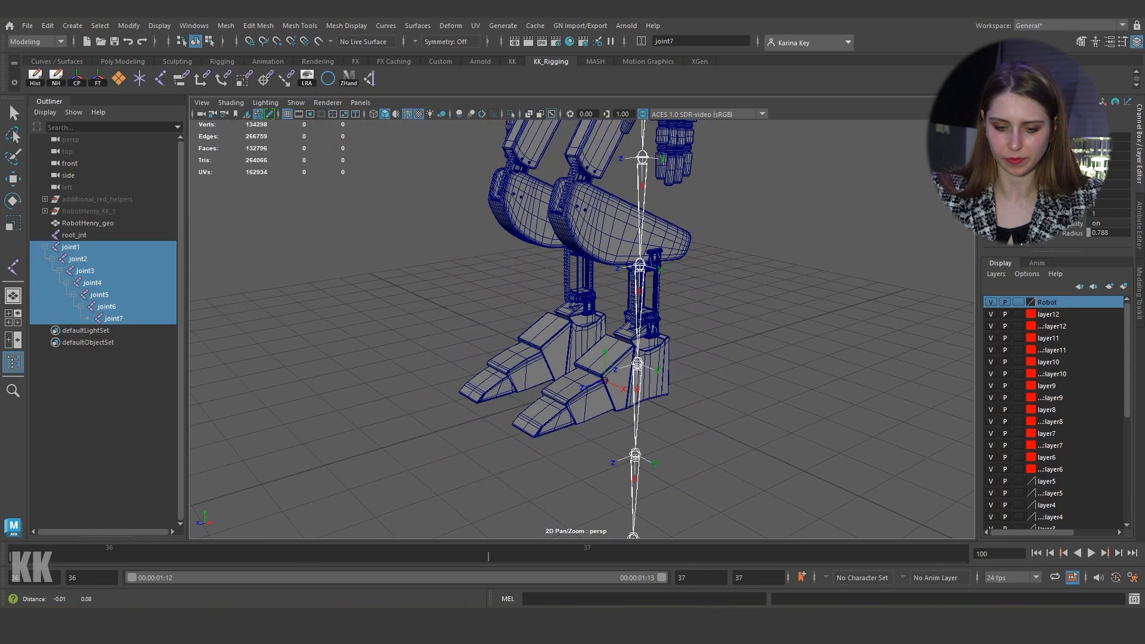
{"action": "middle_click_drag", "start_coordinate": [635, 269], "coordinate": [661, 364], "text": "alt"}
{"action": "left_click_drag", "start_coordinate": [661, 334], "coordinate": [632, 358], "text": "alt"}
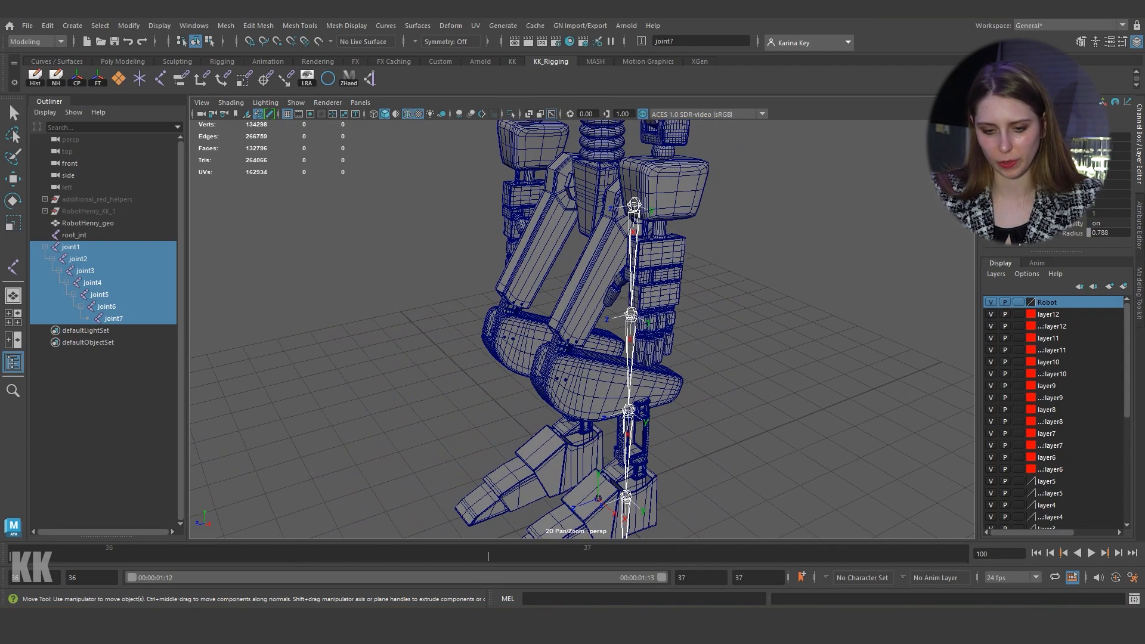
{"action": "key", "text": "space"}
{"action": "key", "text": "space"}
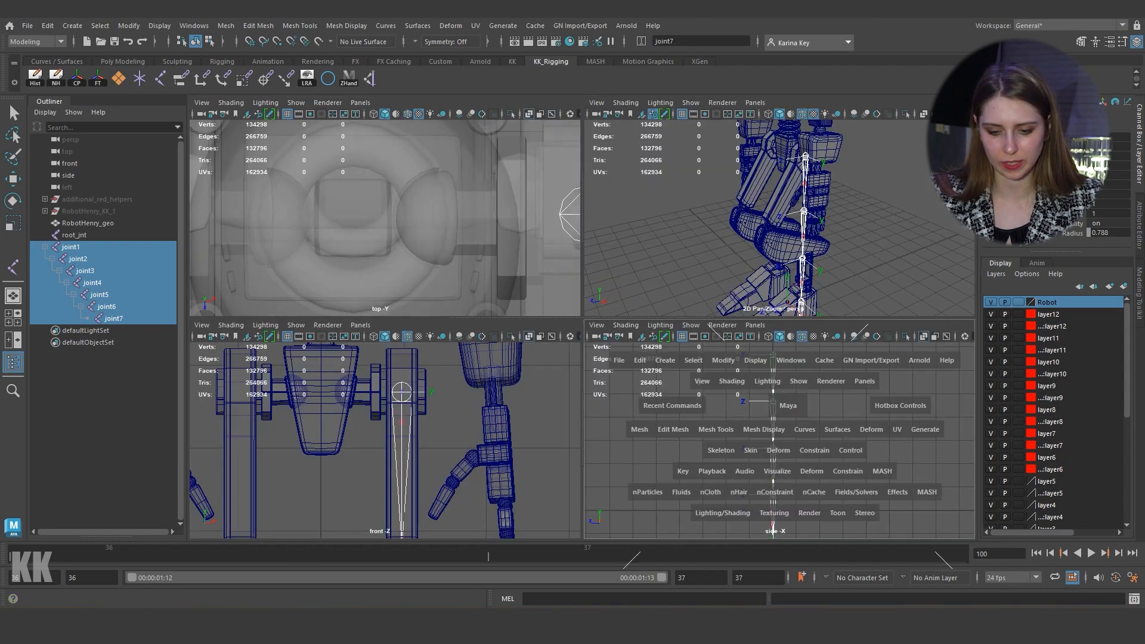
{"action": "middle_click_drag", "start_coordinate": [745, 417], "coordinate": [777, 300], "text": "alt"}
{"action": "scroll", "coordinate": [778, 299], "scroll_direction": "up", "scroll_amount": 5}
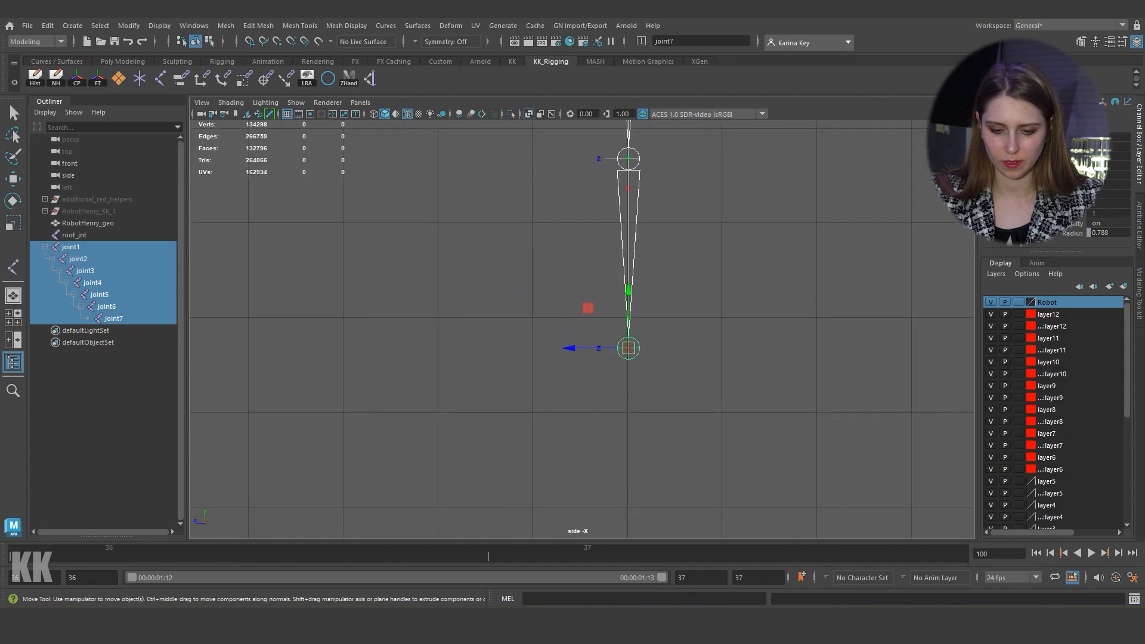
{"action": "key", "text": "space"}
{"action": "key", "text": "space"}
{"action": "key", "text": "f"}
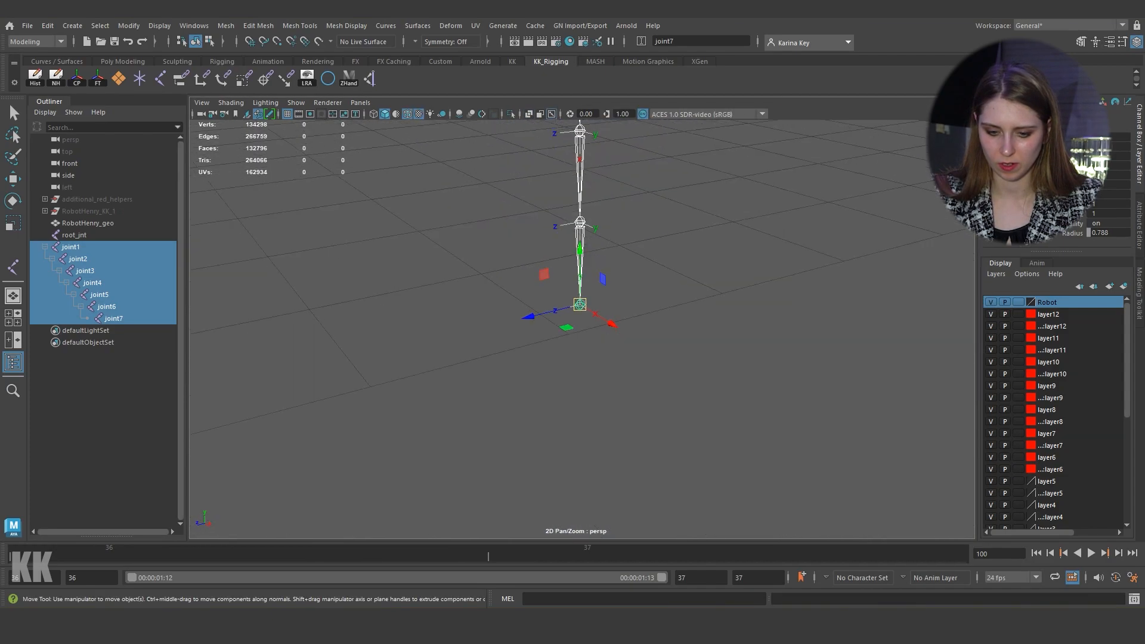
{"action": "left_click_drag", "start_coordinate": [584, 298], "coordinate": [644, 286], "text": "alt"}
{"action": "middle_click_drag", "start_coordinate": [644, 286], "coordinate": [651, 269], "text": "alt"}
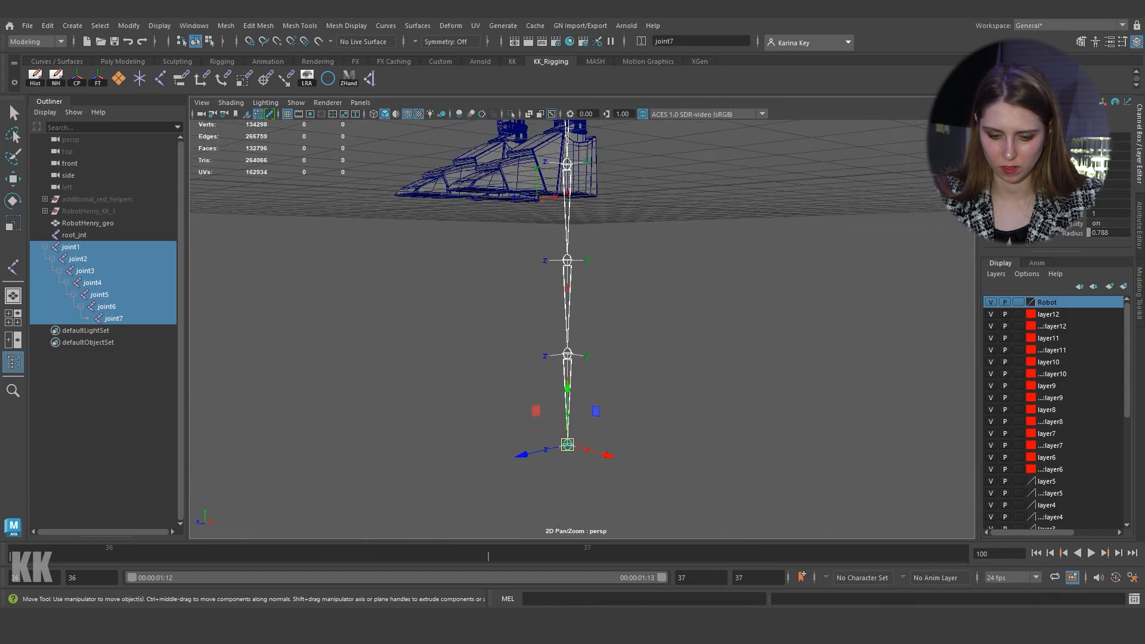
{"action": "left_click", "coordinate": [668, 286]}
{"action": "left_click_drag", "start_coordinate": [668, 287], "coordinate": [620, 333], "text": "alt"}
{"action": "middle_click_drag", "start_coordinate": [620, 334], "coordinate": [758, 394], "text": "alt"}
{"action": "scroll", "coordinate": [745, 394], "scroll_direction": "down", "scroll_amount": 6}
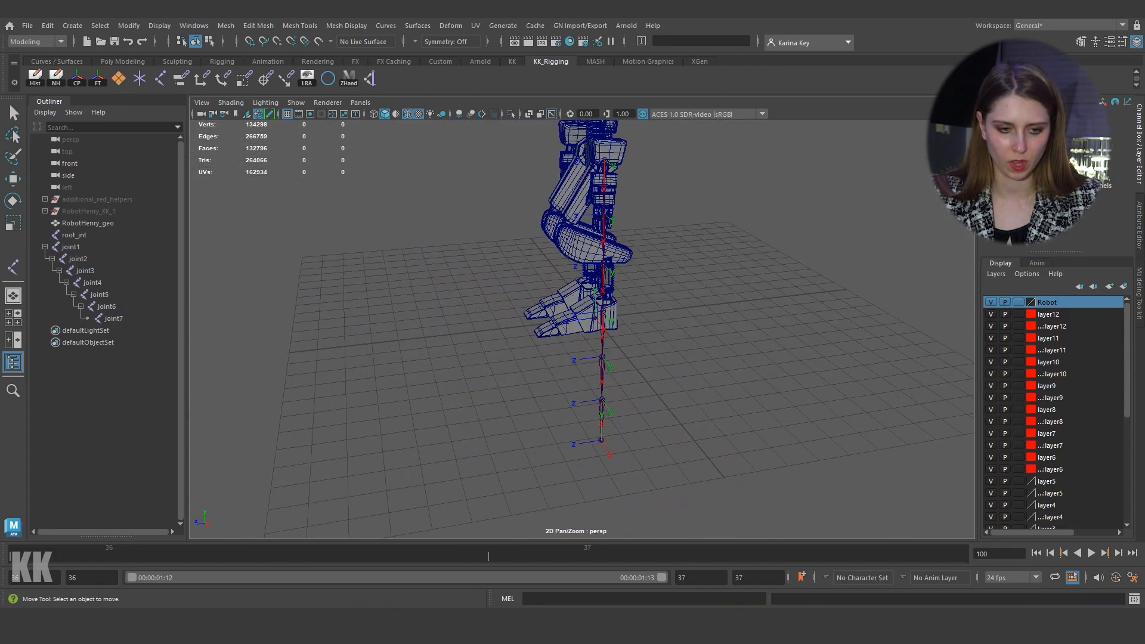
Step: Create a zigzag test chain of seven joints on the open grid beside the robot in the perspective view
{"action": "key", "text": "space"}
{"action": "key", "text": "space"}
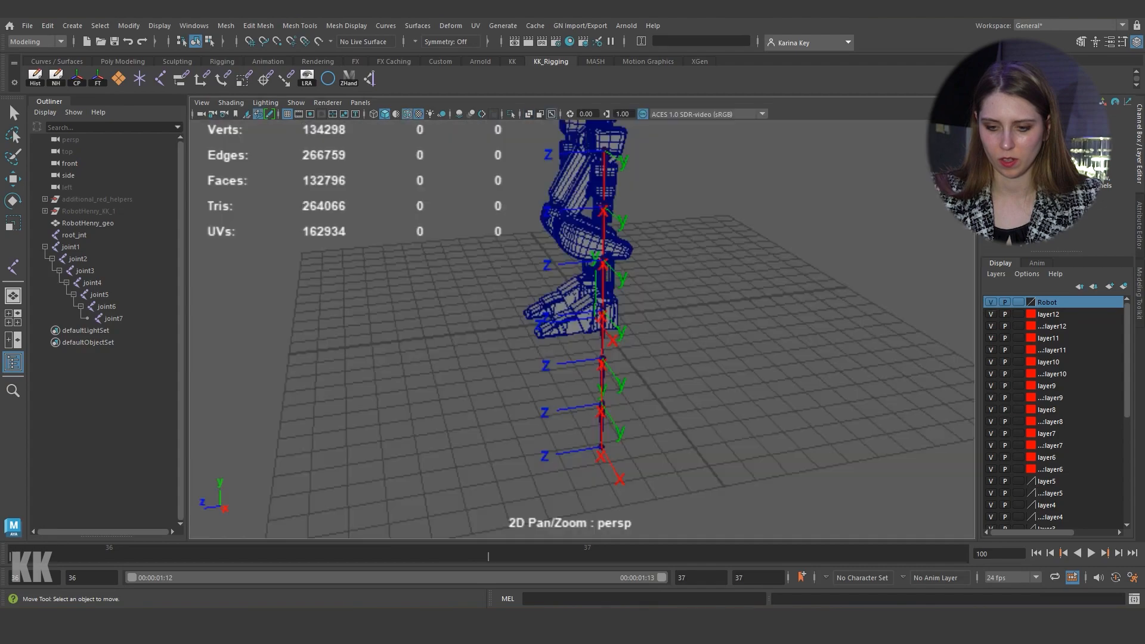
{"action": "scroll", "coordinate": [582, 316], "scroll_direction": "up", "scroll_amount": 5}
{"action": "middle_click_drag", "start_coordinate": [596, 310], "coordinate": [453, 417], "text": "alt"}
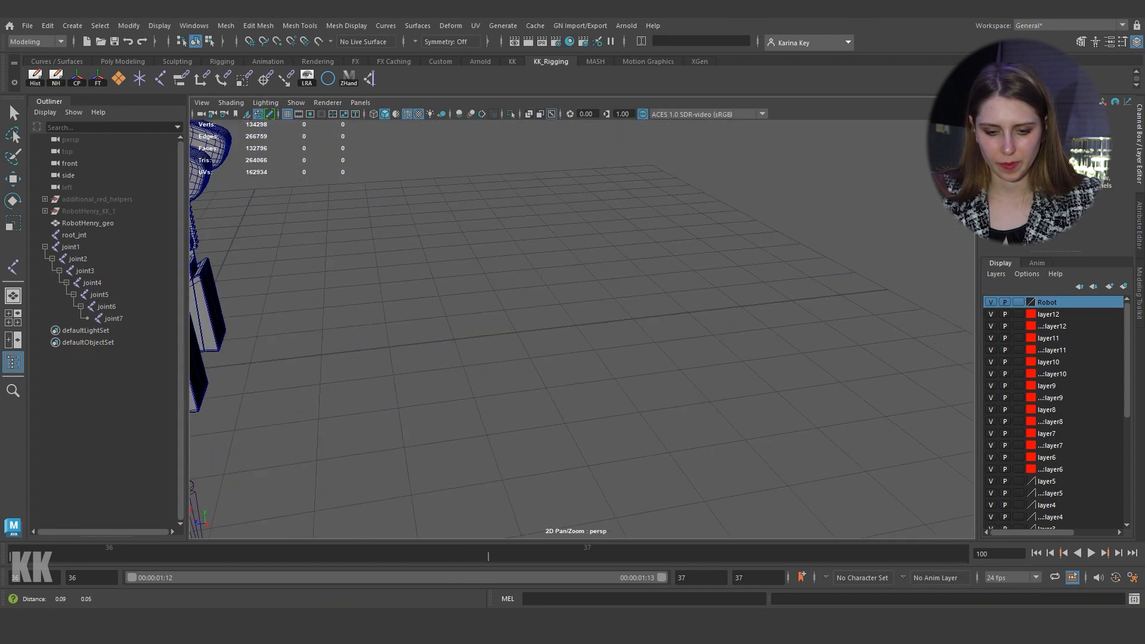
{"action": "right_click_drag", "start_coordinate": [453, 417], "coordinate": [370, 412], "text": "alt"}
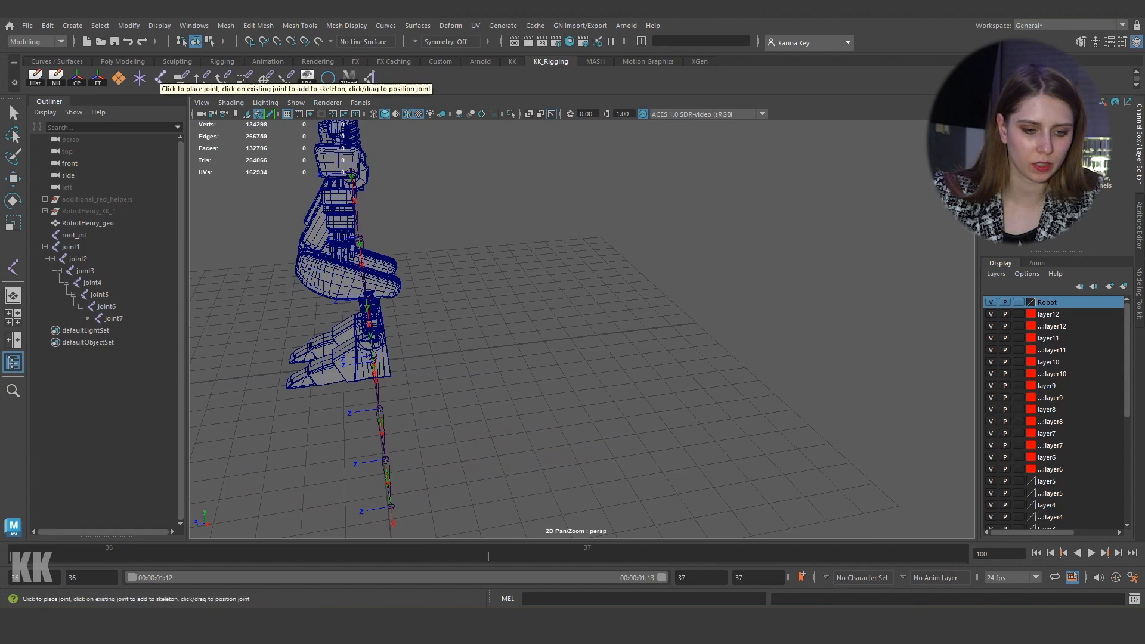
{"action": "left_click", "coordinate": [160, 78]}
{"action": "left_click", "coordinate": [523, 278]}
{"action": "left_click", "coordinate": [604, 304]}
{"action": "left_click", "coordinate": [483, 353]}
{"action": "left_click", "coordinate": [568, 399]}
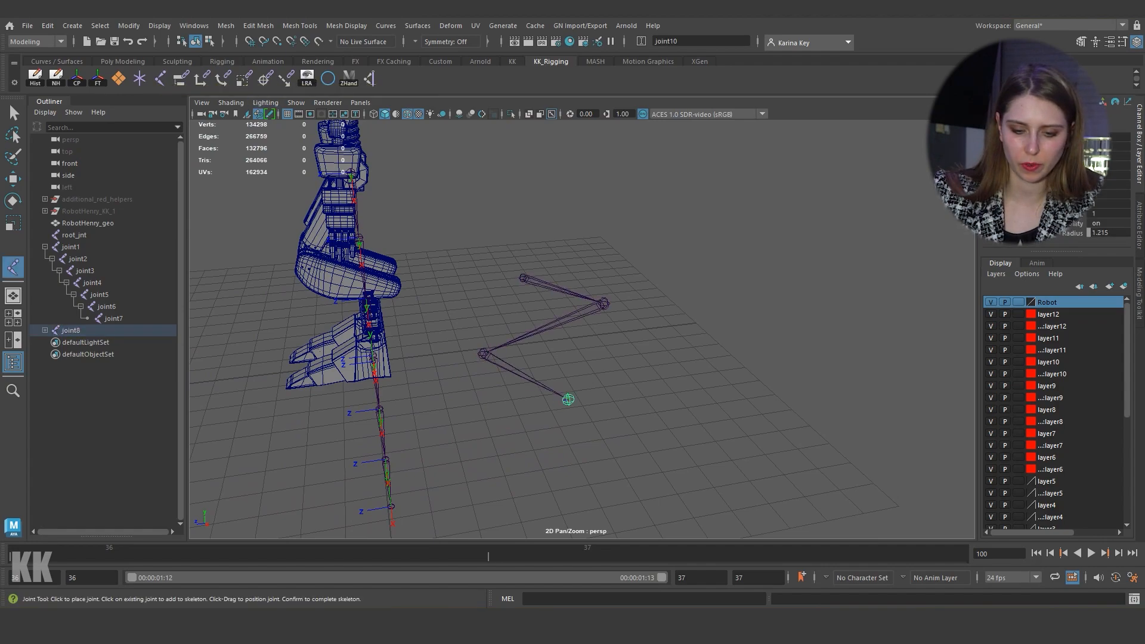
{"action": "left_click", "coordinate": [692, 330]}
{"action": "left_click", "coordinate": [731, 405]}
{"action": "left_click", "coordinate": [637, 453]}
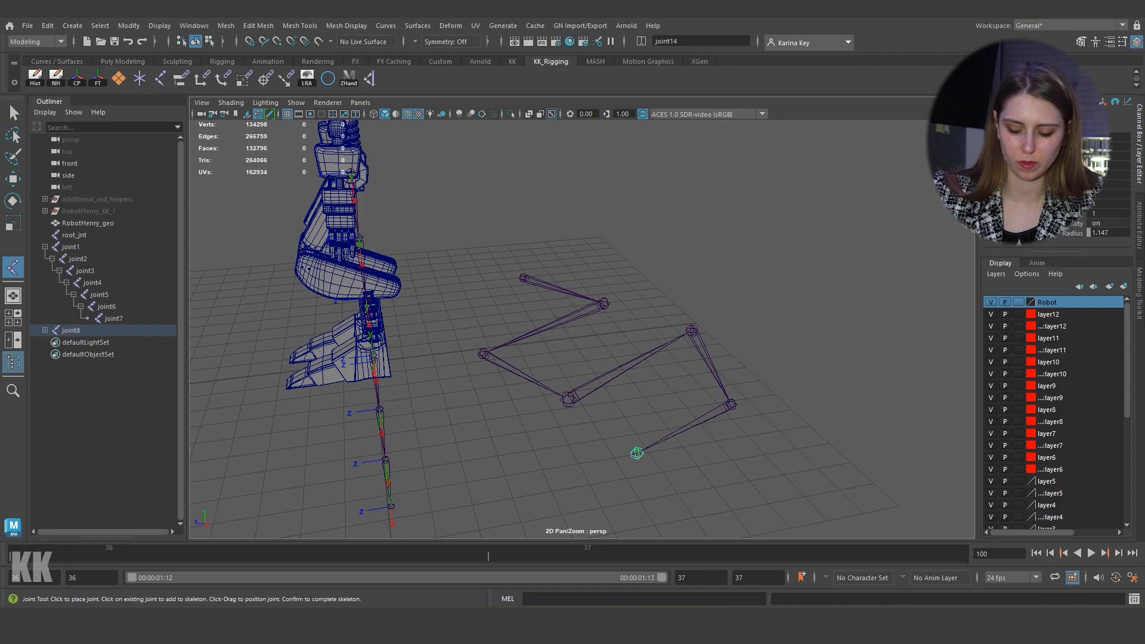
{"action": "key", "text": "Return"}
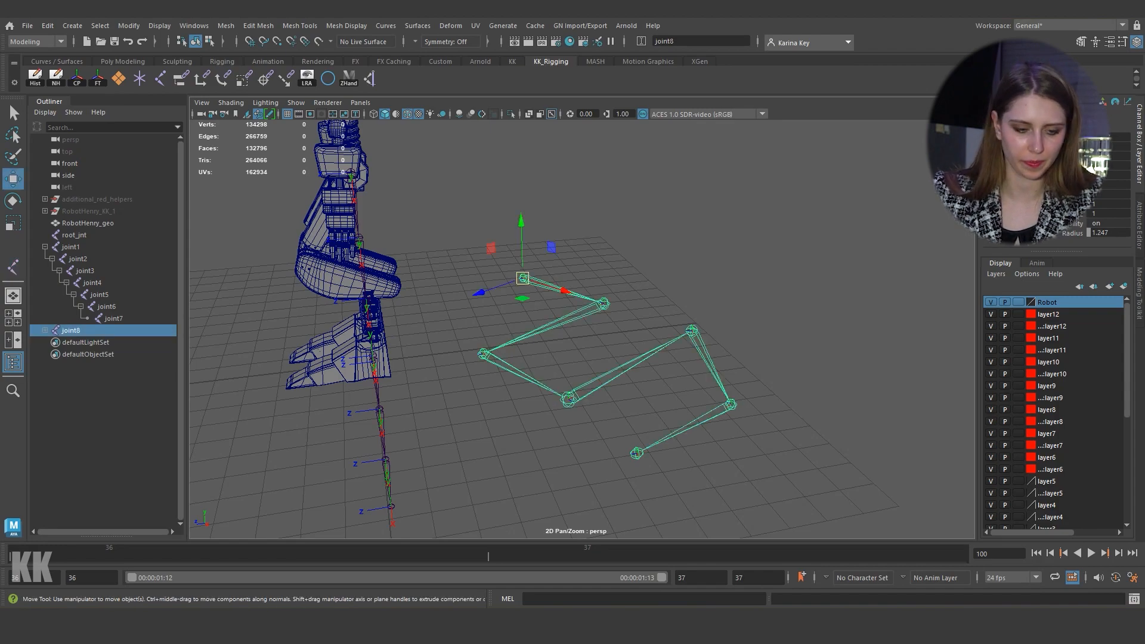
Step: Expand the zigzag chain, select joint8 through joint14, display their local rotation axes, and clear the selection
{"action": "left_click", "coordinate": [44, 330]}
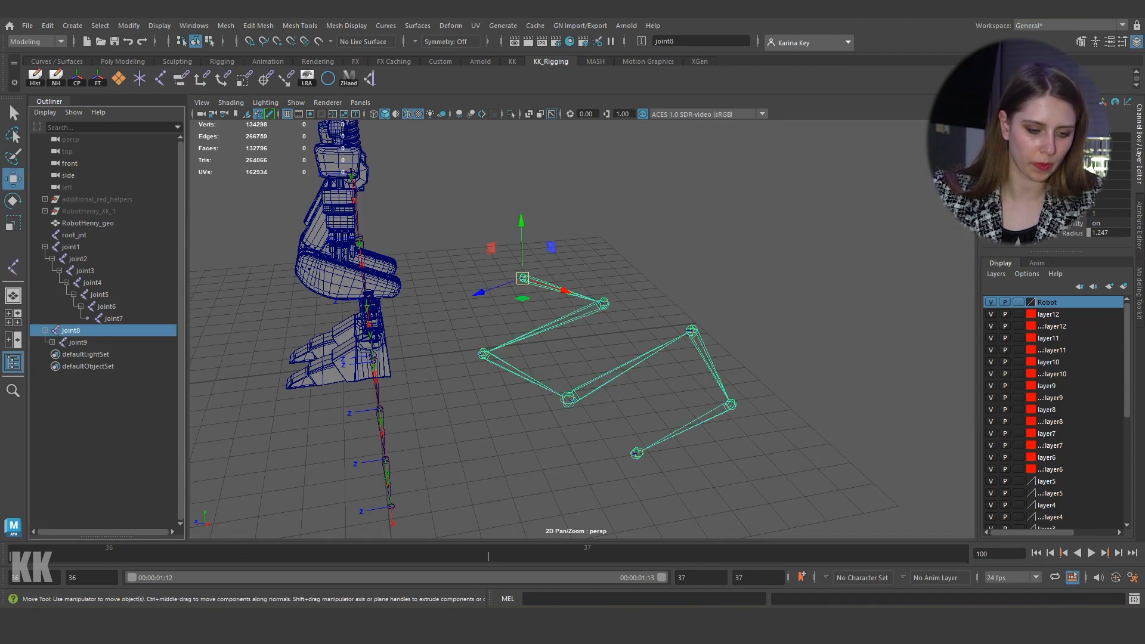
{"action": "left_click", "coordinate": [52, 342]}
{"action": "left_click", "coordinate": [59, 354]}
{"action": "left_click", "coordinate": [66, 366]}
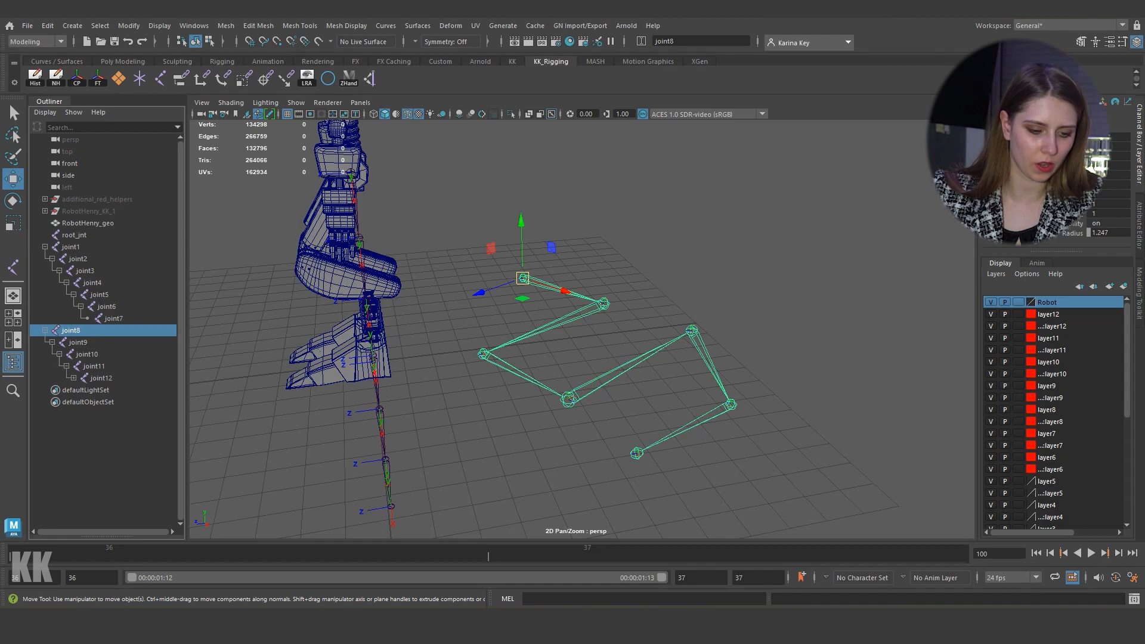
{"action": "left_click", "coordinate": [73, 378]}
{"action": "left_click", "coordinate": [81, 390]}
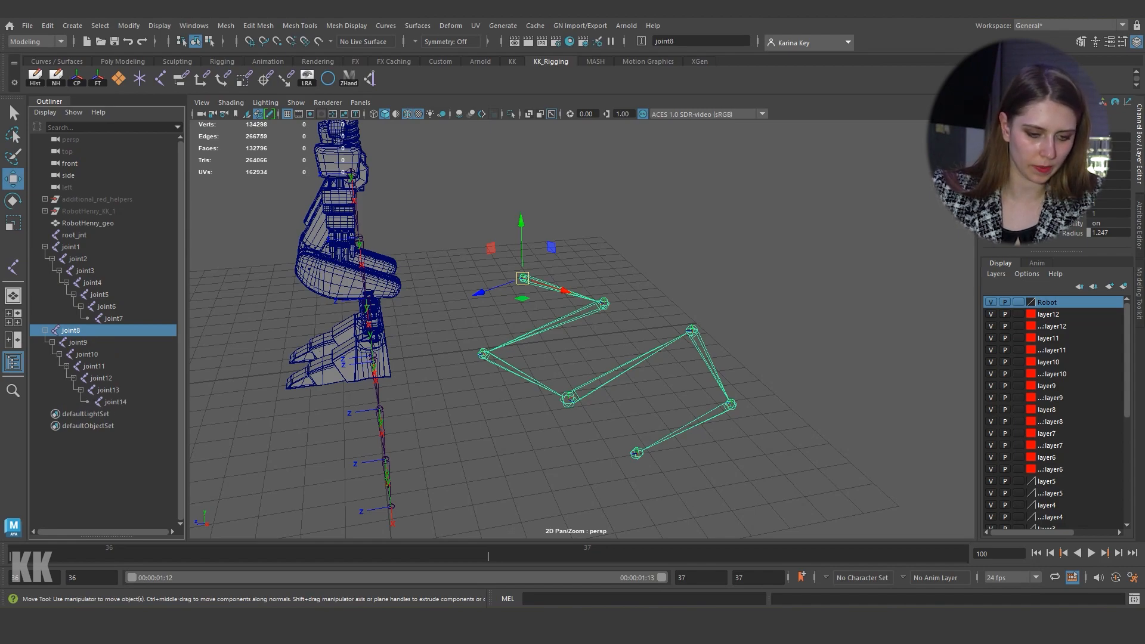
{"action": "left_click_drag", "start_coordinate": [72, 331], "coordinate": [113, 402]}
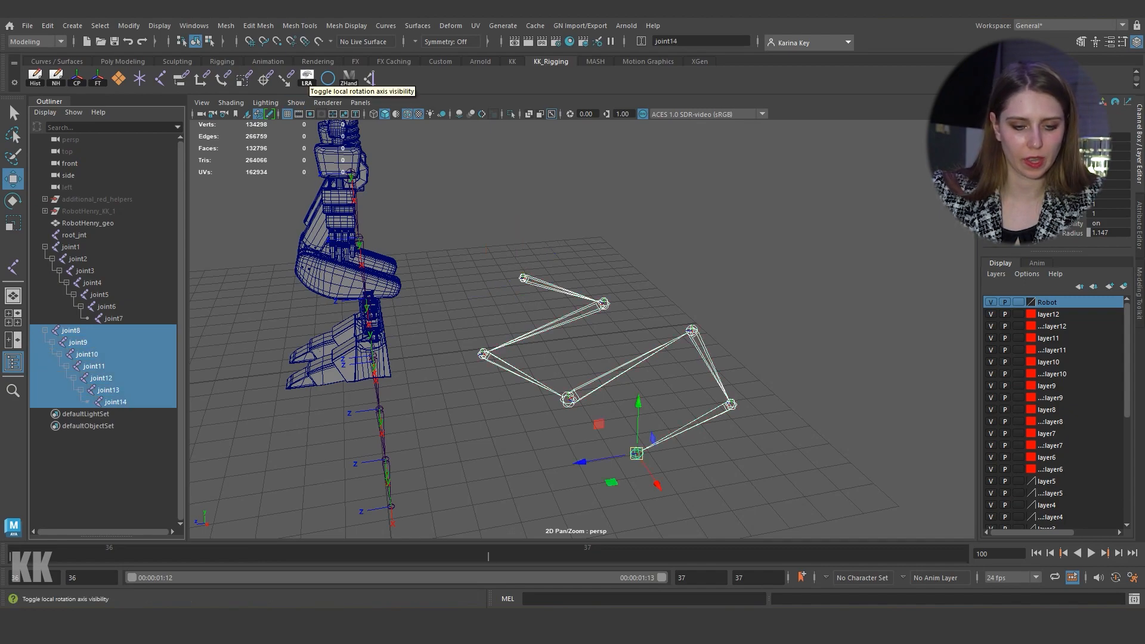
{"action": "left_click", "coordinate": [306, 78]}
{"action": "left_click", "coordinate": [471, 203]}
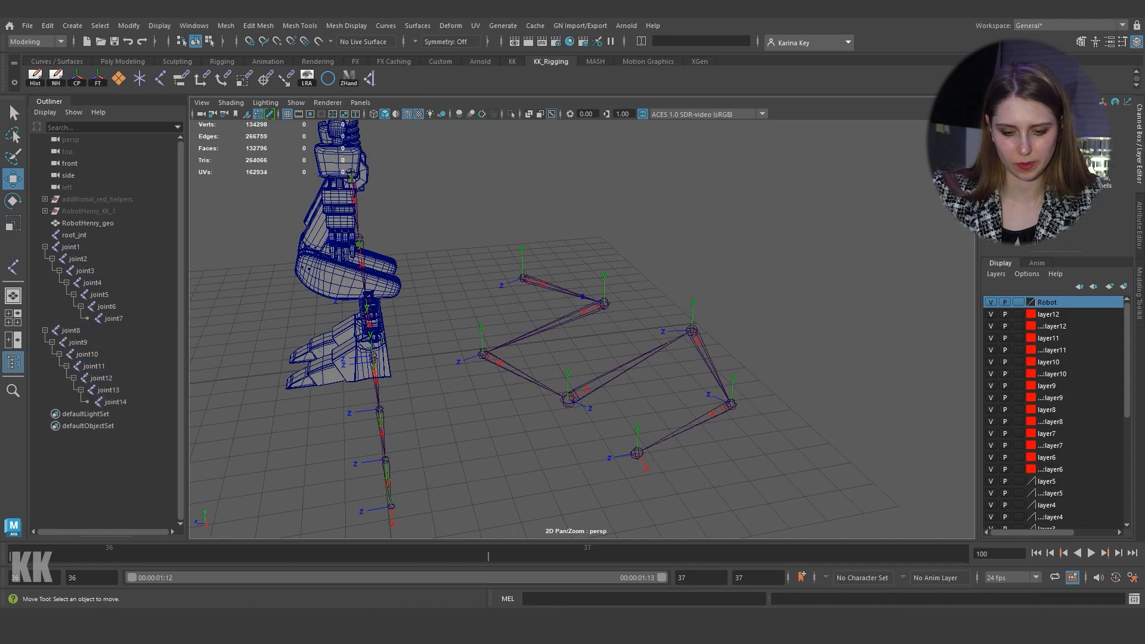
Step: Inspect the axis directions of the zigzag chain's first three joints one by one, from joint8 down to joint10
{"action": "left_click_drag", "start_coordinate": [471, 238], "coordinate": [492, 286], "text": "alt"}
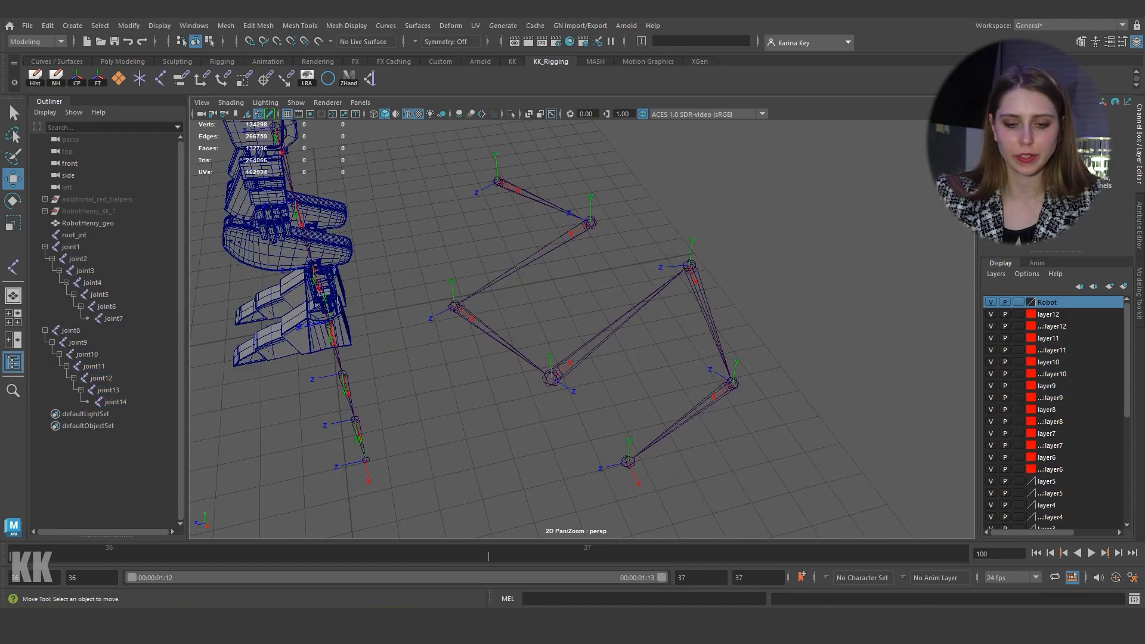
{"action": "left_click", "coordinate": [497, 181]}
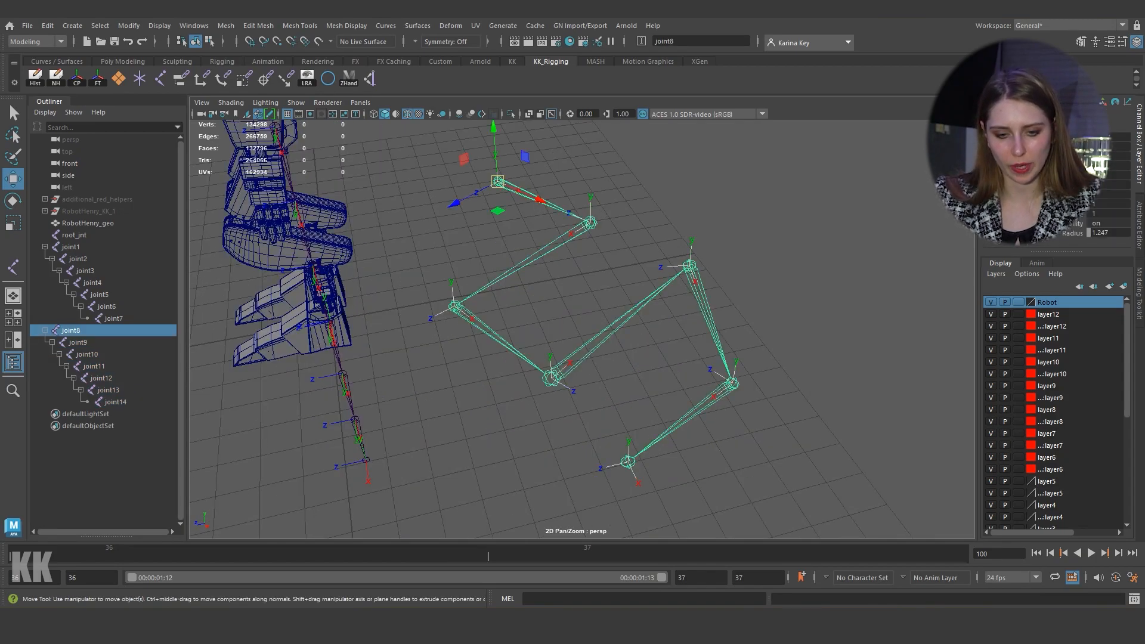
{"action": "key", "text": "Down"}
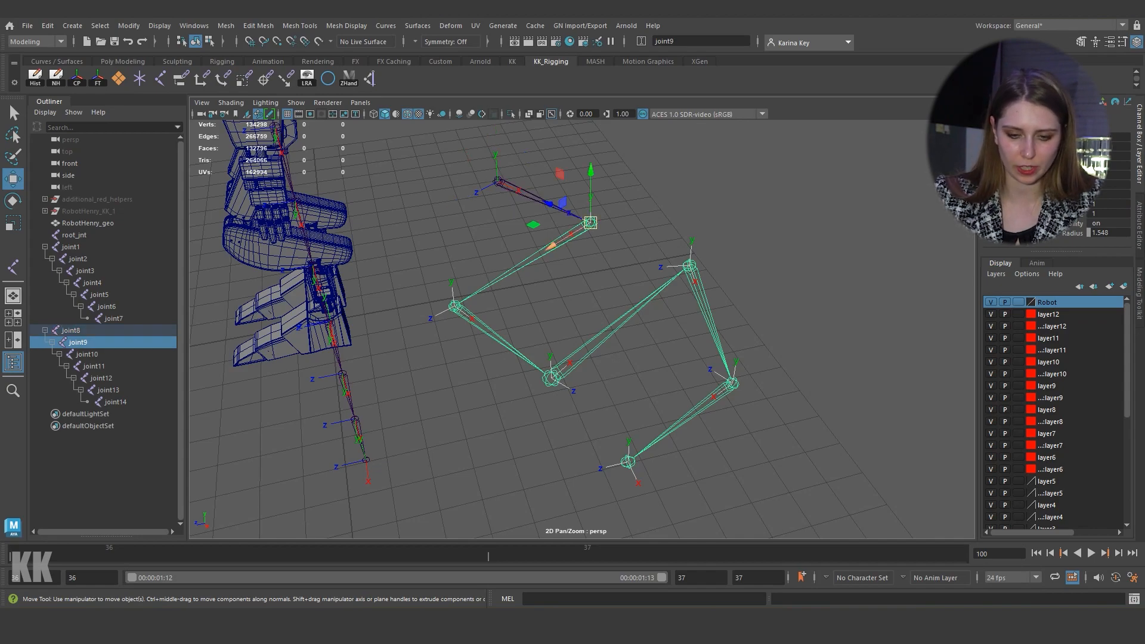
{"action": "left_click", "coordinate": [617, 238]}
{"action": "left_click", "coordinate": [589, 222]}
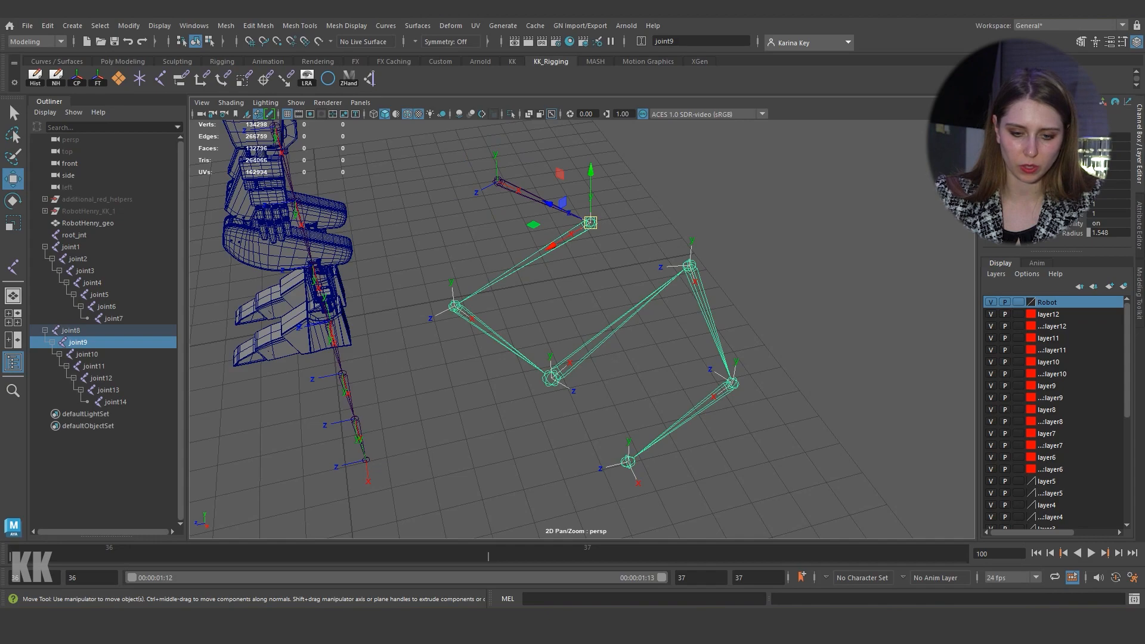
{"action": "key", "text": "Down"}
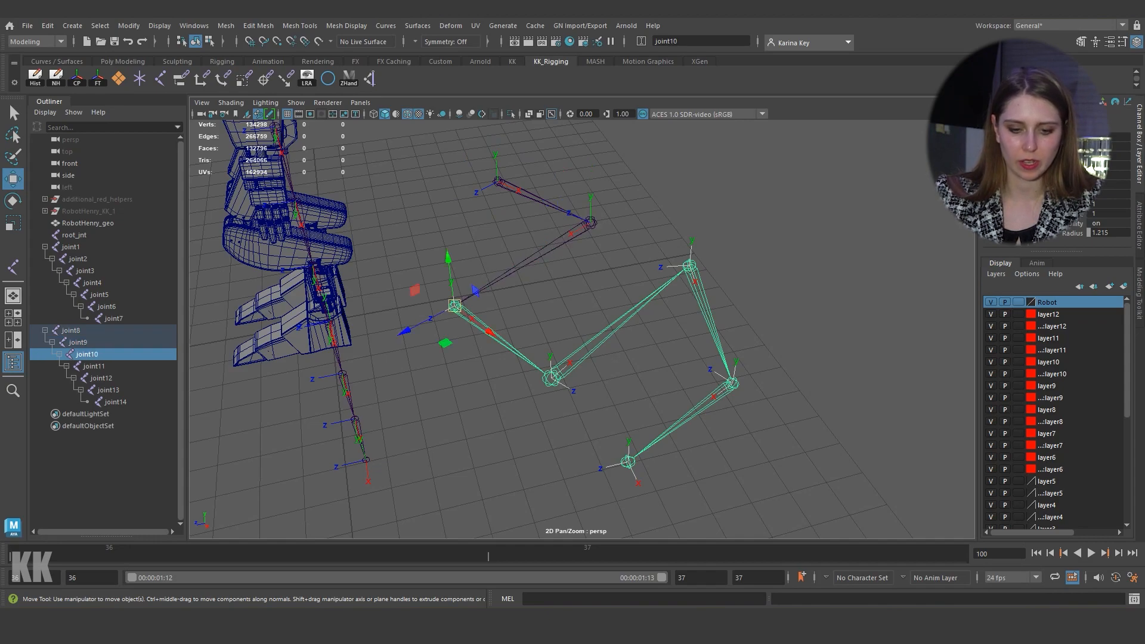
Step: Inspect the axis directions of the remaining zigzag joints one by one, from joint11 down to the end joint14
{"action": "key", "text": "Down"}
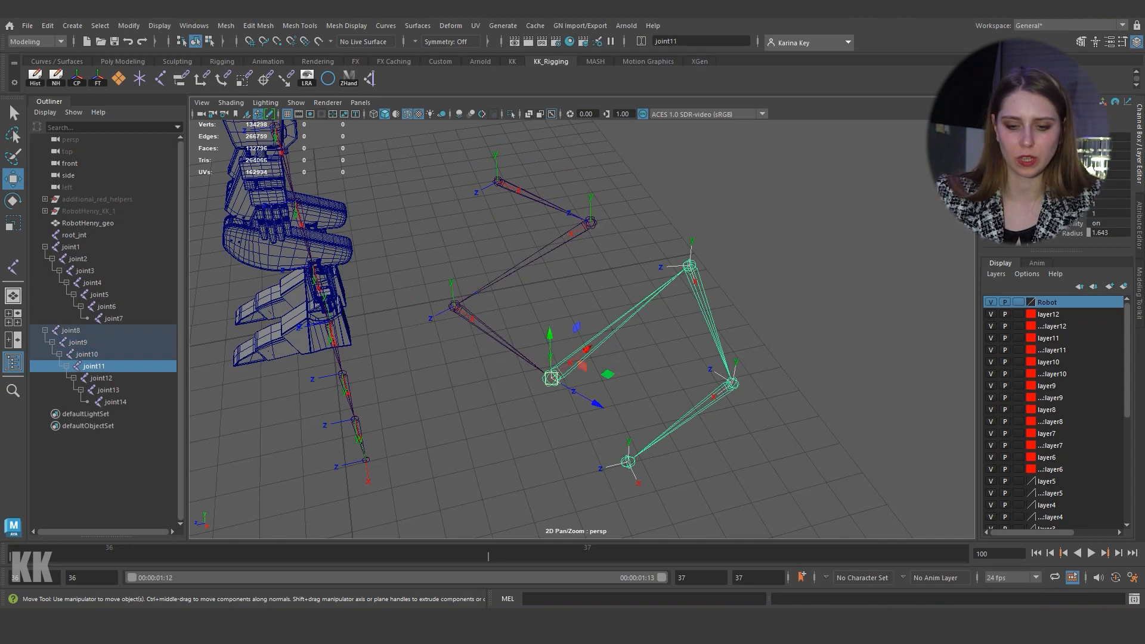
{"action": "key", "text": "Down"}
{"action": "key", "text": "Down"}
{"action": "middle_click_drag", "start_coordinate": [582, 339], "coordinate": [580, 320], "text": "alt"}
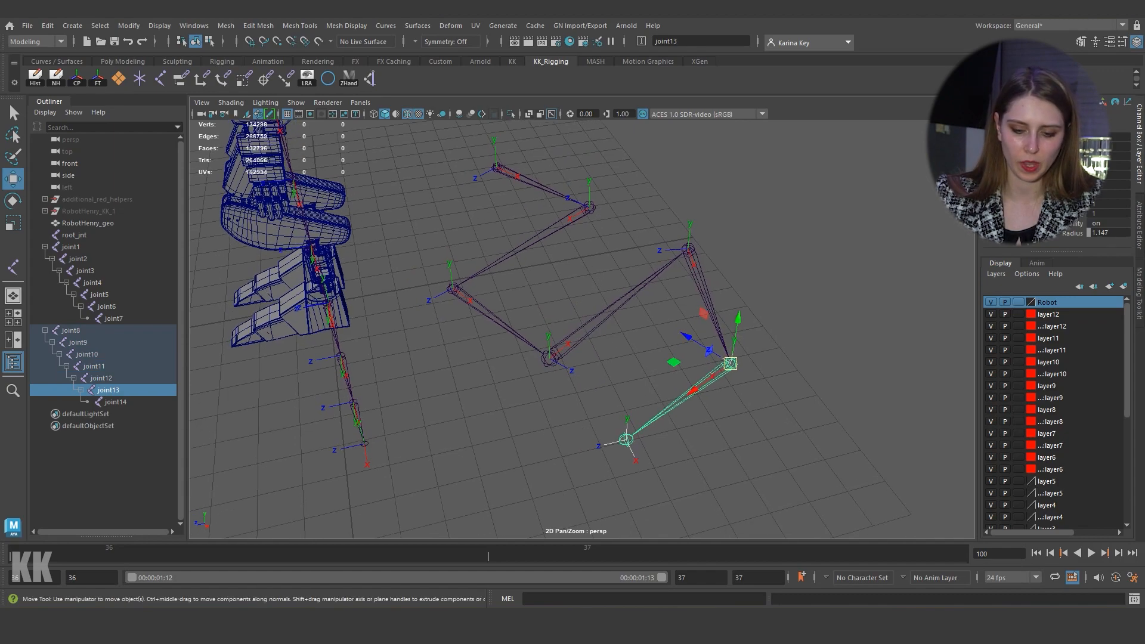
{"action": "left_click_drag", "start_coordinate": [641, 505], "coordinate": [586, 433]}
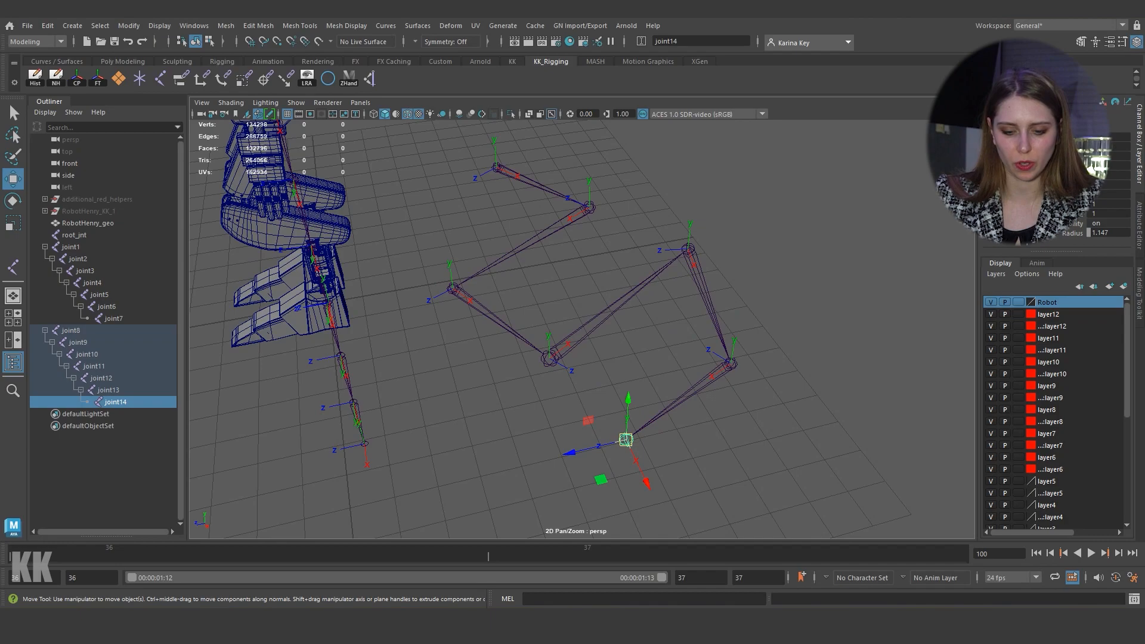
{"action": "left_click_drag", "start_coordinate": [632, 471], "coordinate": [573, 468], "text": "alt"}
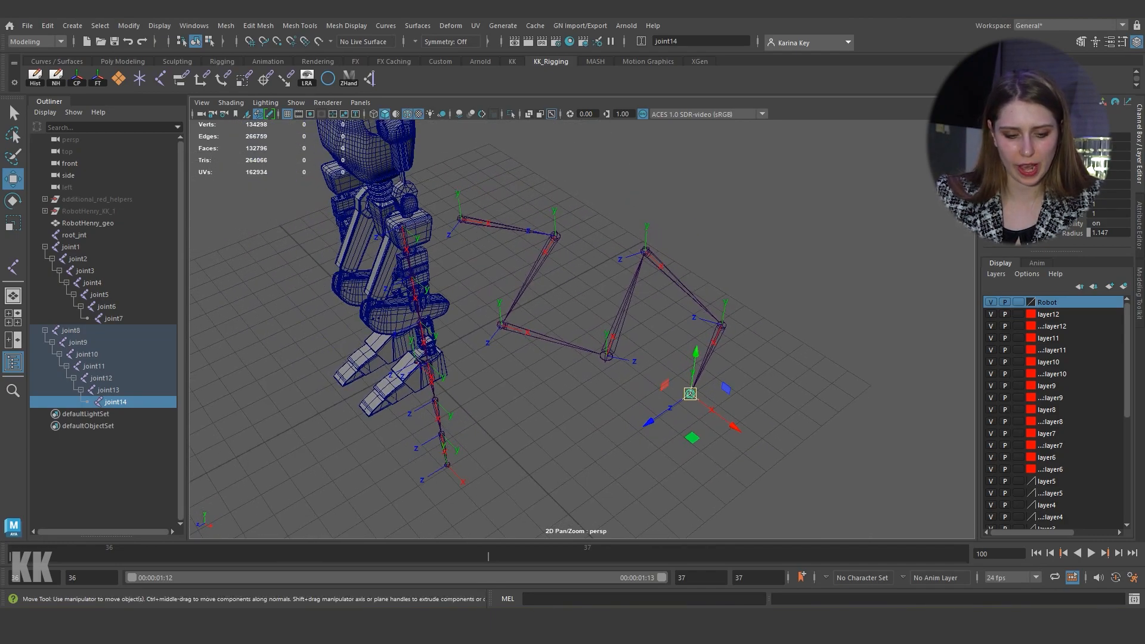
{"action": "left_click_drag", "start_coordinate": [572, 469], "coordinate": [519, 468], "text": "alt"}
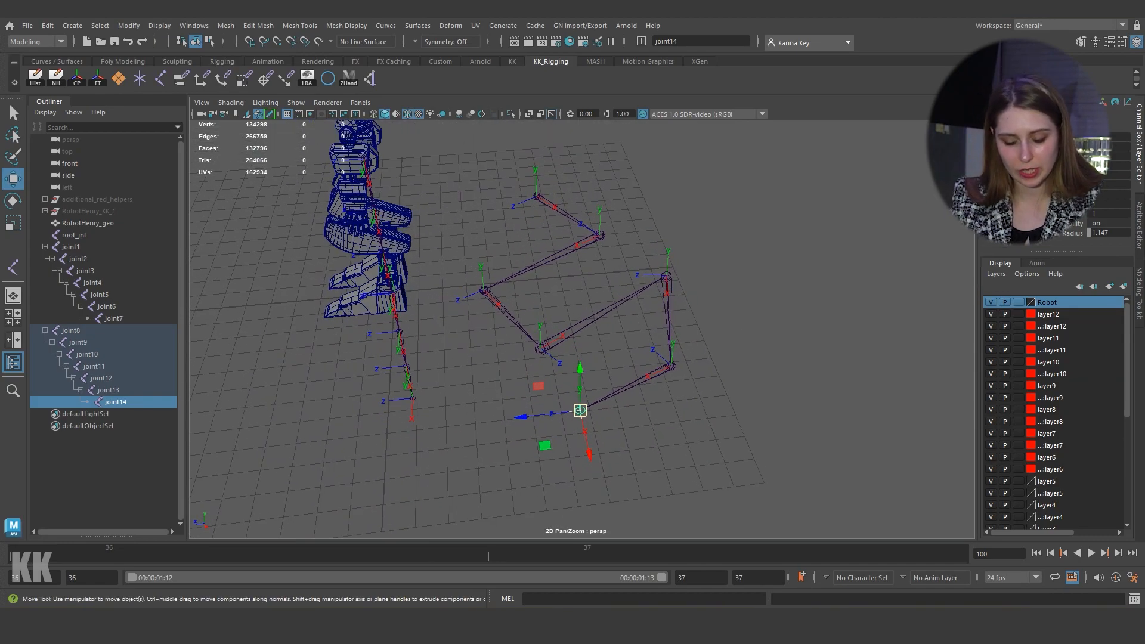
Step: Delete the zigzag test chain, first its end joint joint14 and after that the rest from joint8
{"action": "key", "text": "Delete"}
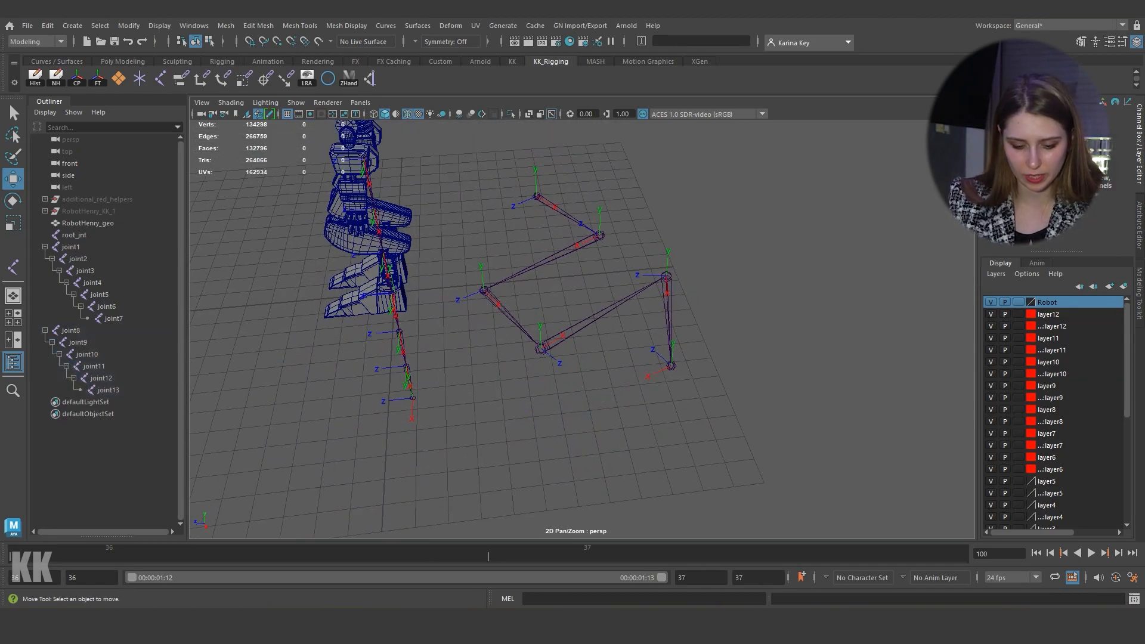
{"action": "mouse_move", "coordinate": [519, 468]}
{"action": "left_mouse_down", "text": "alt"}
{"action": "mouse_move", "coordinate": [555, 454]}
{"action": "mouse_move", "coordinate": [525, 465]}
{"action": "left_mouse_up", "text": "alt"}
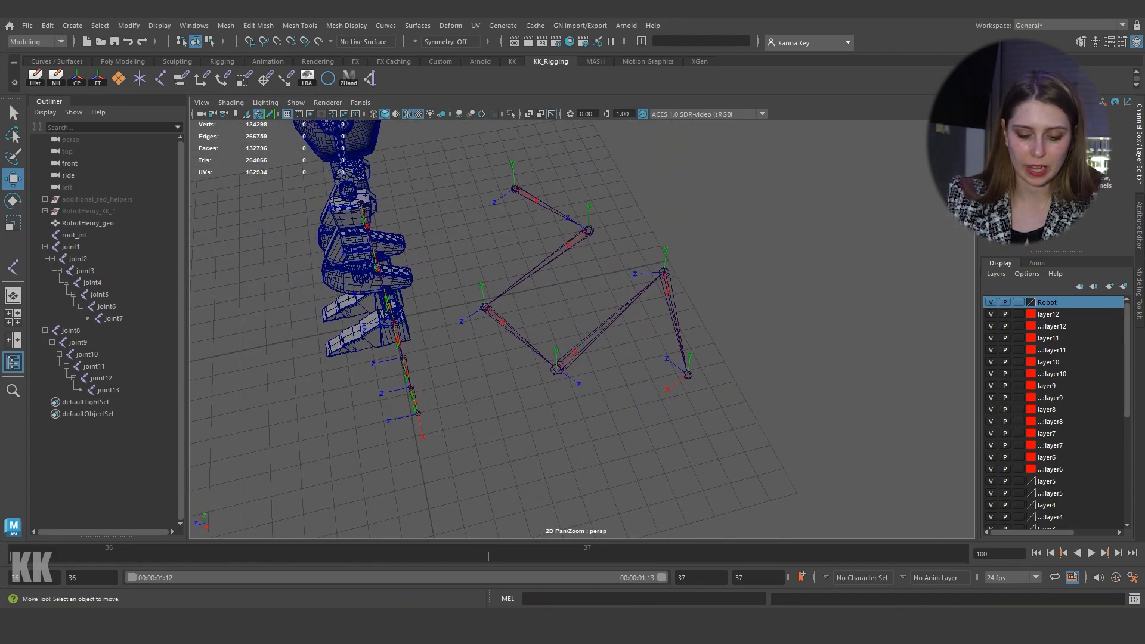
{"action": "left_click_drag", "start_coordinate": [755, 414], "coordinate": [524, 195]}
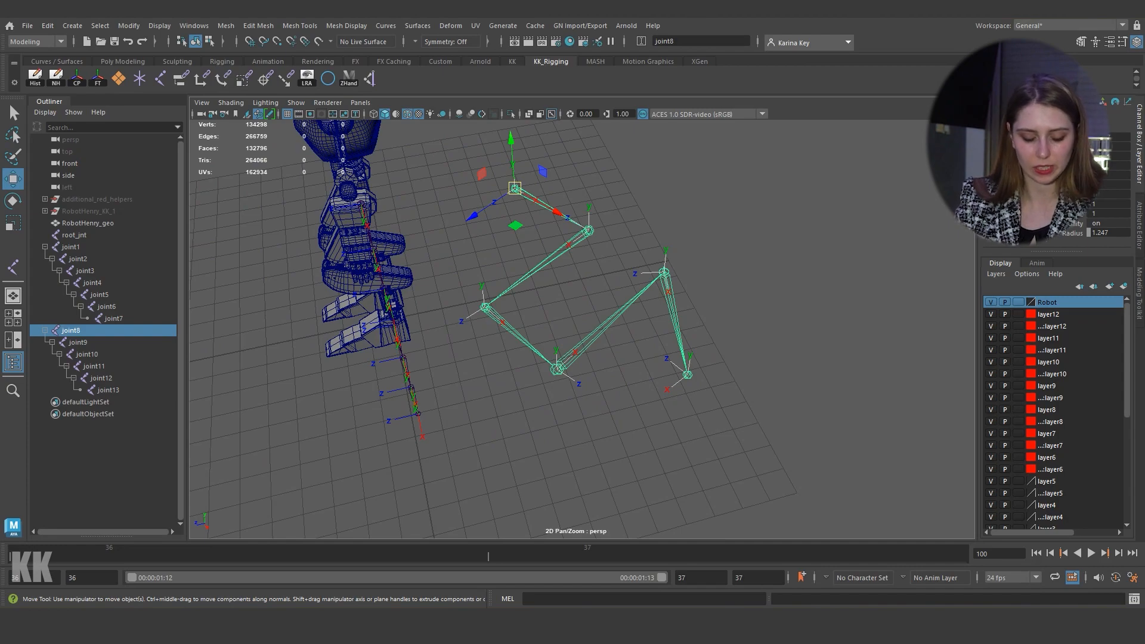
{"action": "key", "text": "Delete"}
Step: Try moving joint1 of the leg chain sideways along its Y axis, and undo the move
{"action": "left_click_drag", "start_coordinate": [537, 460], "coordinate": [537, 393], "text": "alt"}
{"action": "left_click_drag", "start_coordinate": [479, 464], "coordinate": [424, 148]}
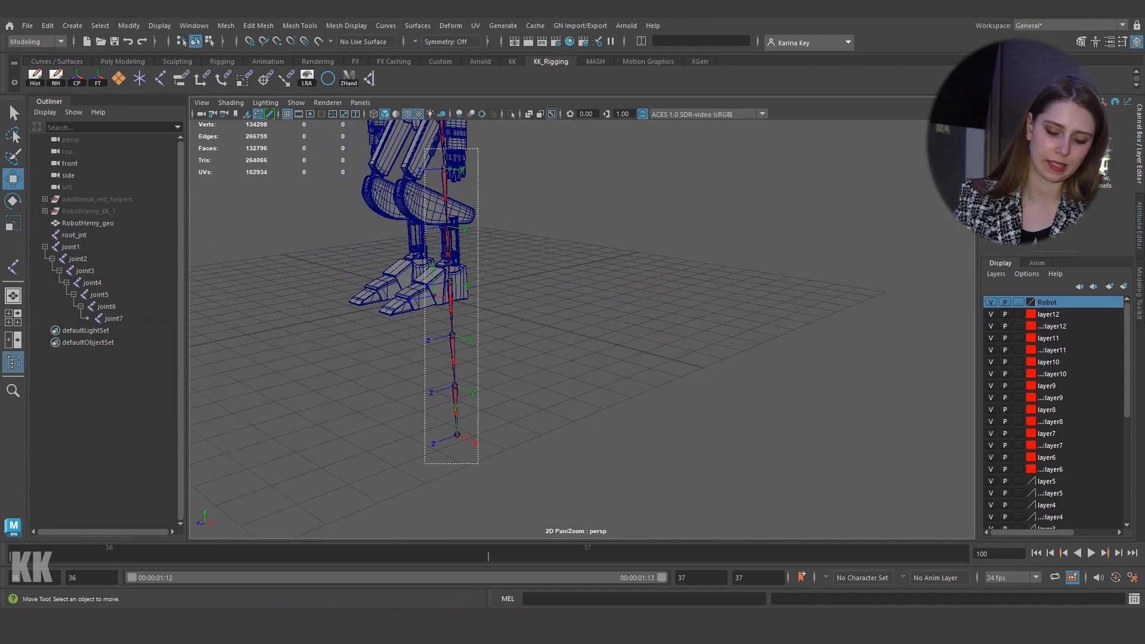
{"action": "left_click_drag", "start_coordinate": [425, 148], "coordinate": [423, 146]}
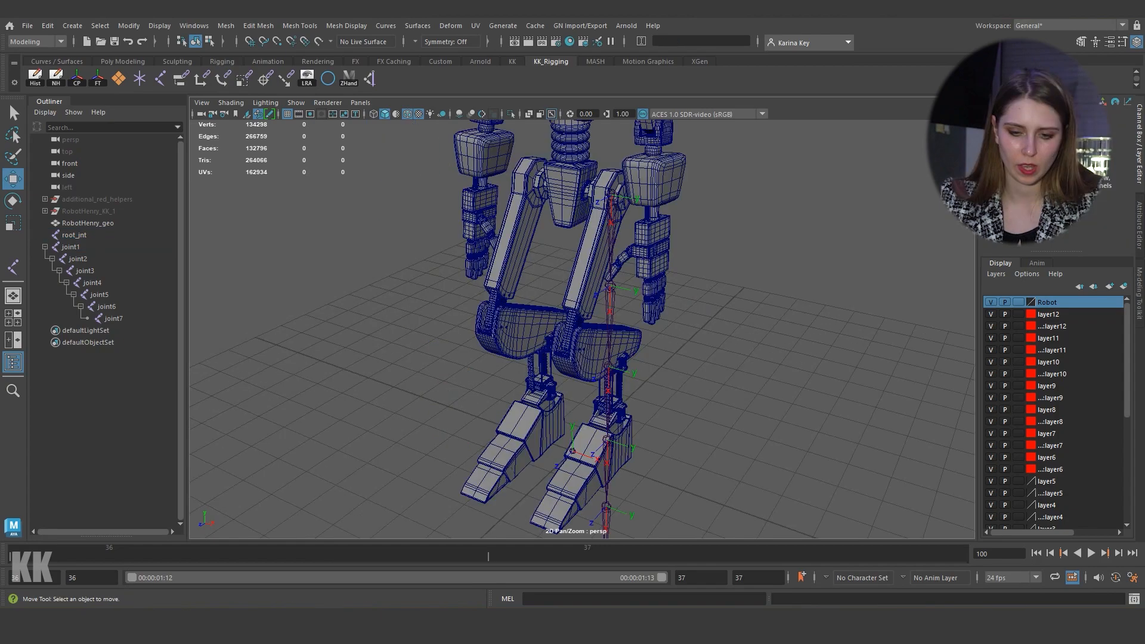
{"action": "left_click", "coordinate": [608, 214]}
{"action": "left_click_drag", "start_coordinate": [660, 203], "coordinate": [740, 214]}
{"action": "key", "text": "ctrl+z"}
{"action": "key", "text": "ctrl+z"}
Step: Try moving joint2 away from the leg while joint1 stays at the hip, and undo the changes
{"action": "key", "text": "Down"}
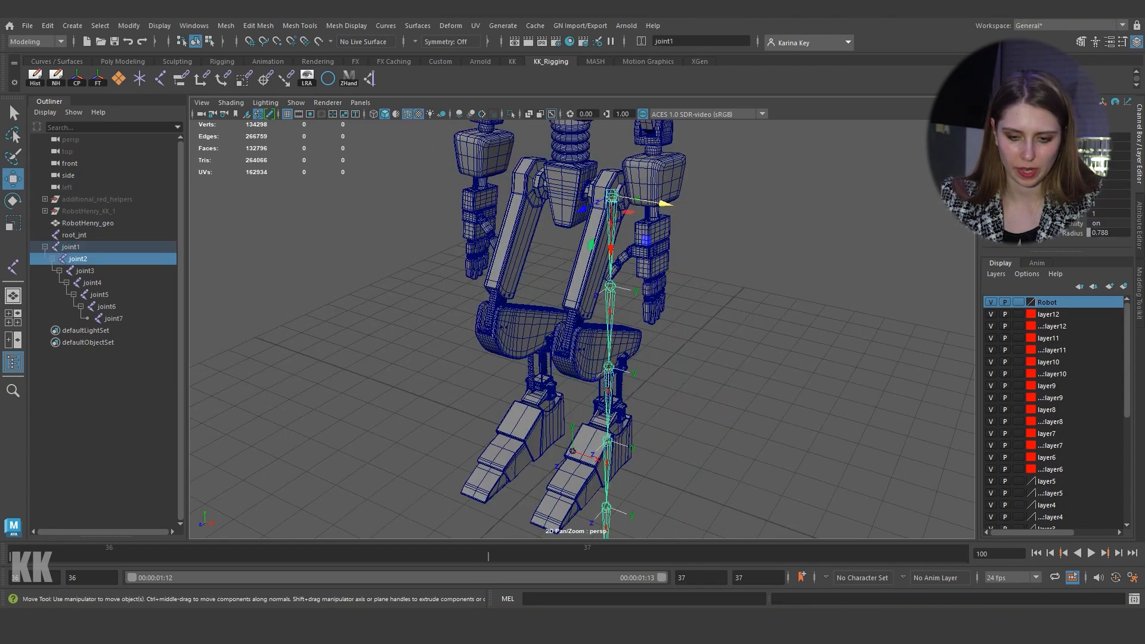
{"action": "left_click_drag", "start_coordinate": [661, 296], "coordinate": [770, 322]}
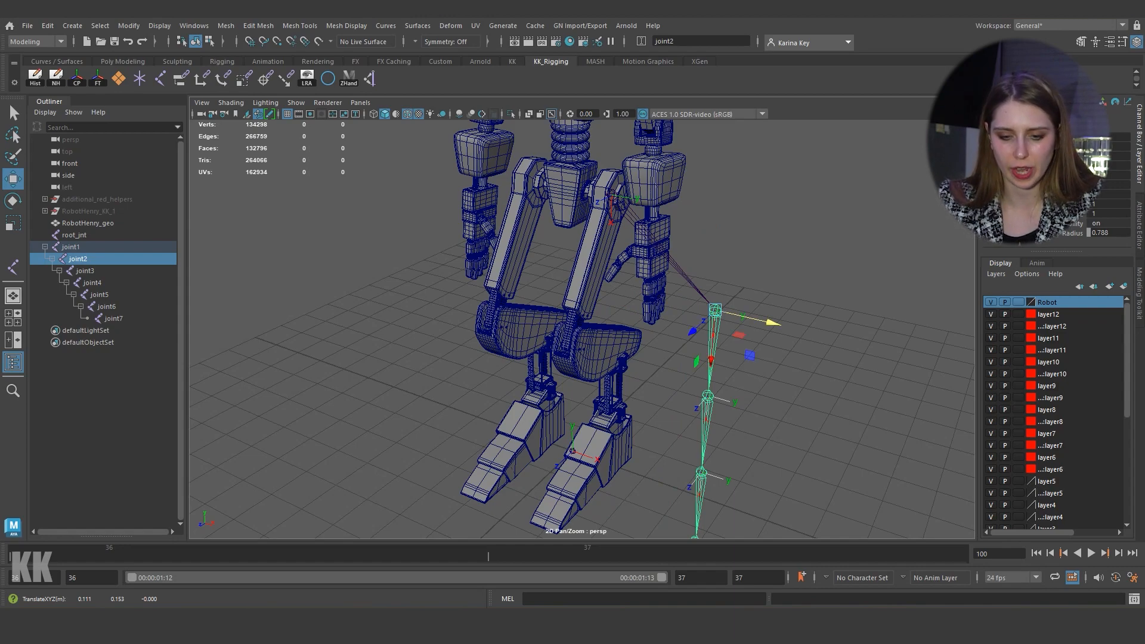
{"action": "key", "text": "Up"}
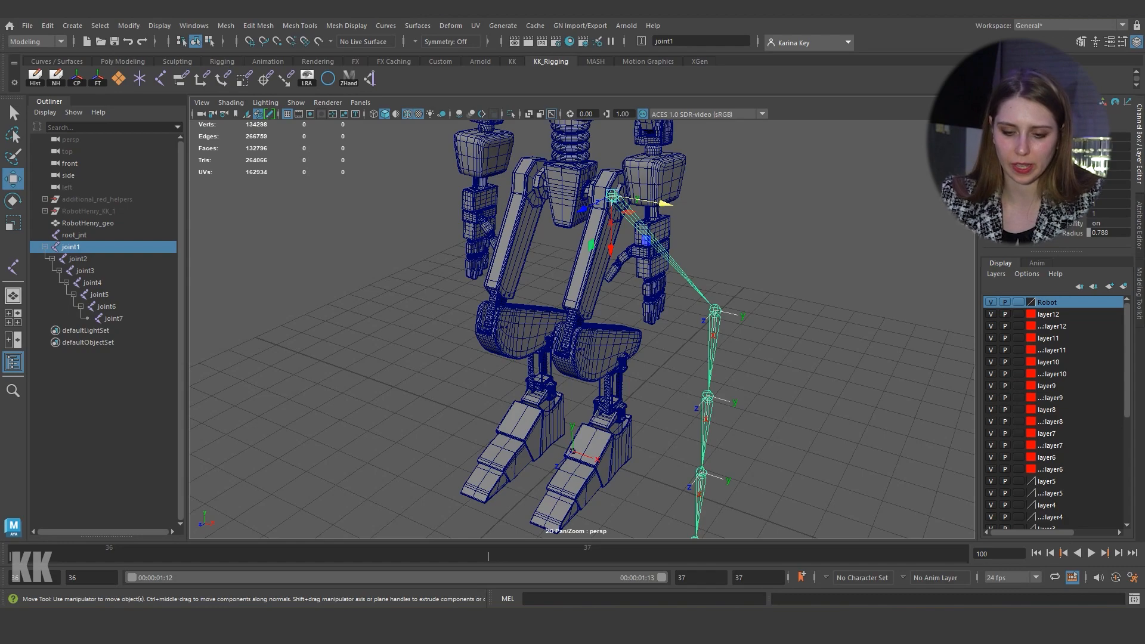
{"action": "key", "text": "ctrl+z"}
{"action": "key", "text": "ctrl+z"}
{"action": "key", "text": "ctrl+z"}
{"action": "key", "text": "ctrl+z"}
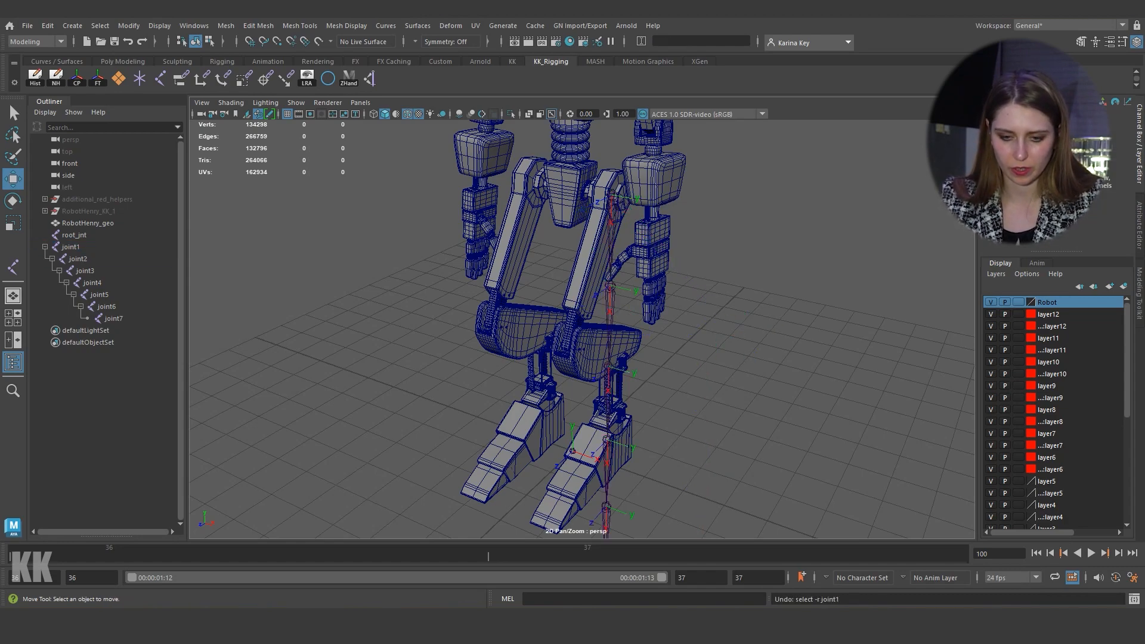
Step: Try nudging joint1 at the hip slightly along its Y axis, and undo the nudge
{"action": "left_click", "coordinate": [611, 196]}
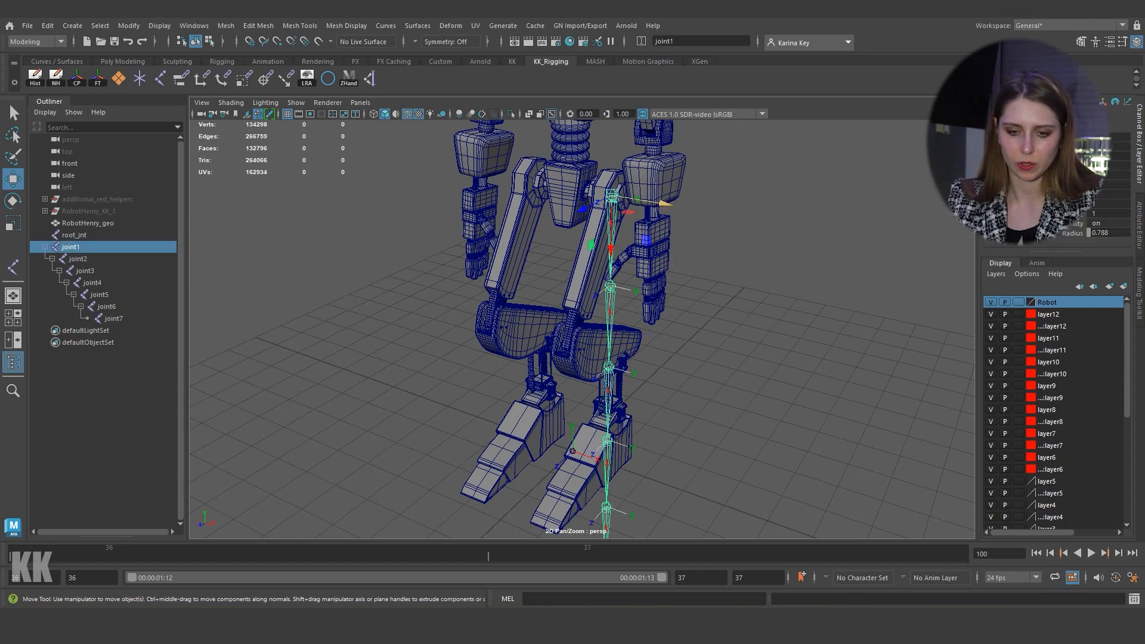
{"action": "left_click_drag", "start_coordinate": [665, 203], "coordinate": [668, 204]}
{"action": "key", "text": "ctrl+z"}
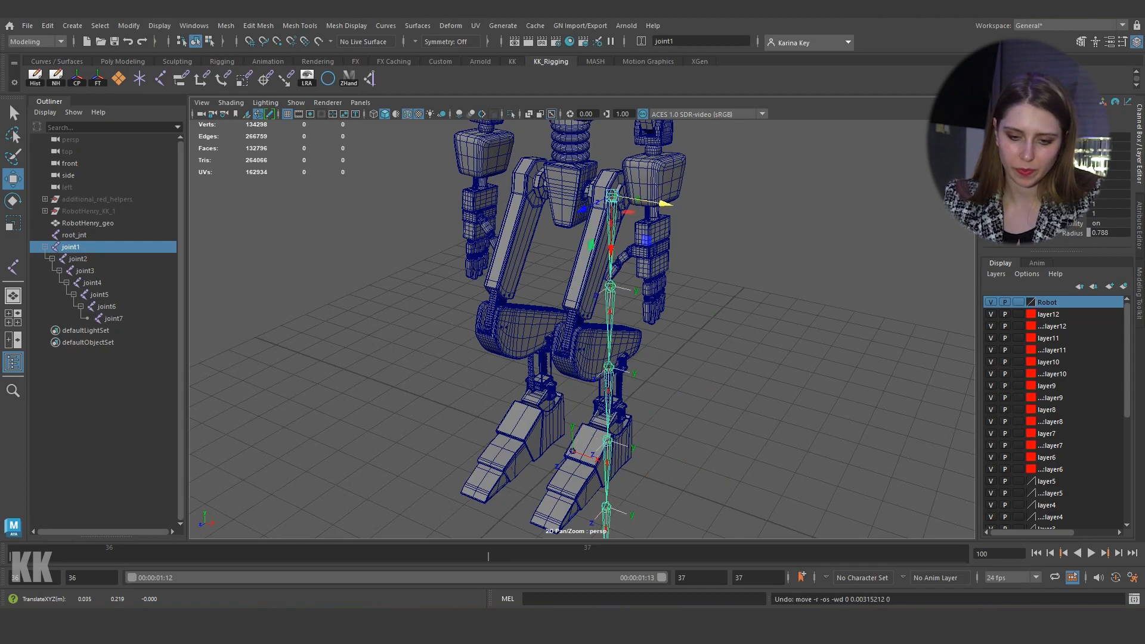
Step: Try rotating joint2 about its Y axis so the lower chain swings outward, and undo the rotation
{"action": "left_click", "coordinate": [610, 286]}
{"action": "left_click_drag", "start_coordinate": [646, 331], "coordinate": [721, 341], "text": "alt"}
{"action": "key", "text": "e"}
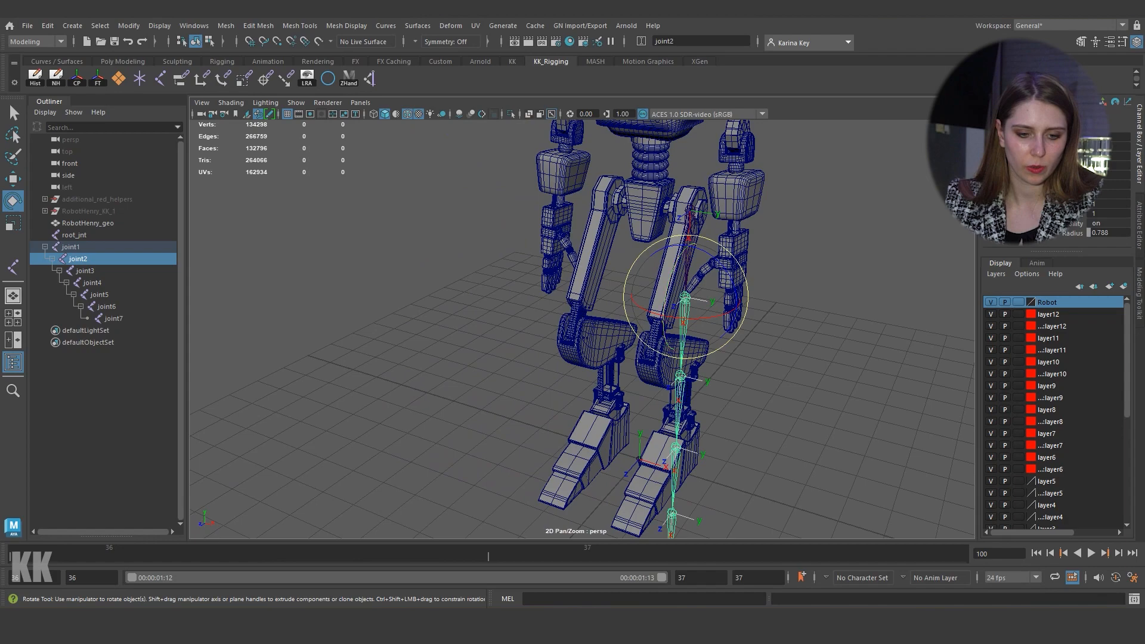
{"action": "left_click_drag", "start_coordinate": [669, 288], "coordinate": [662, 327]}
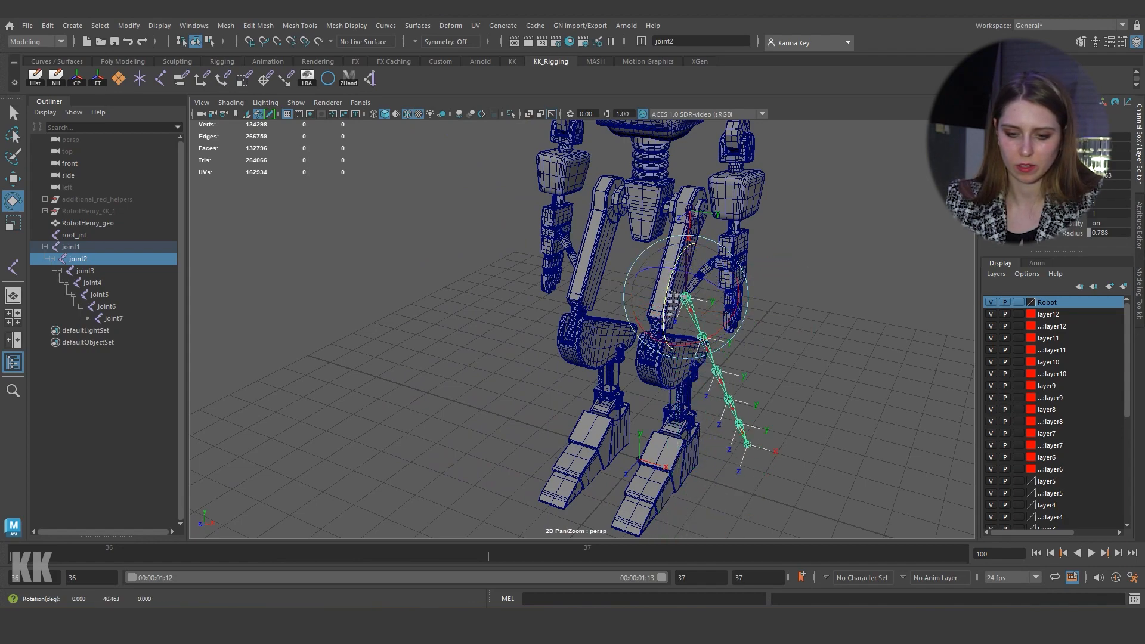
{"action": "key", "text": "ctrl+z"}
Step: Try scaling joint2 along its X axis to lengthen the bone, and undo the scaling
{"action": "key", "text": "r"}
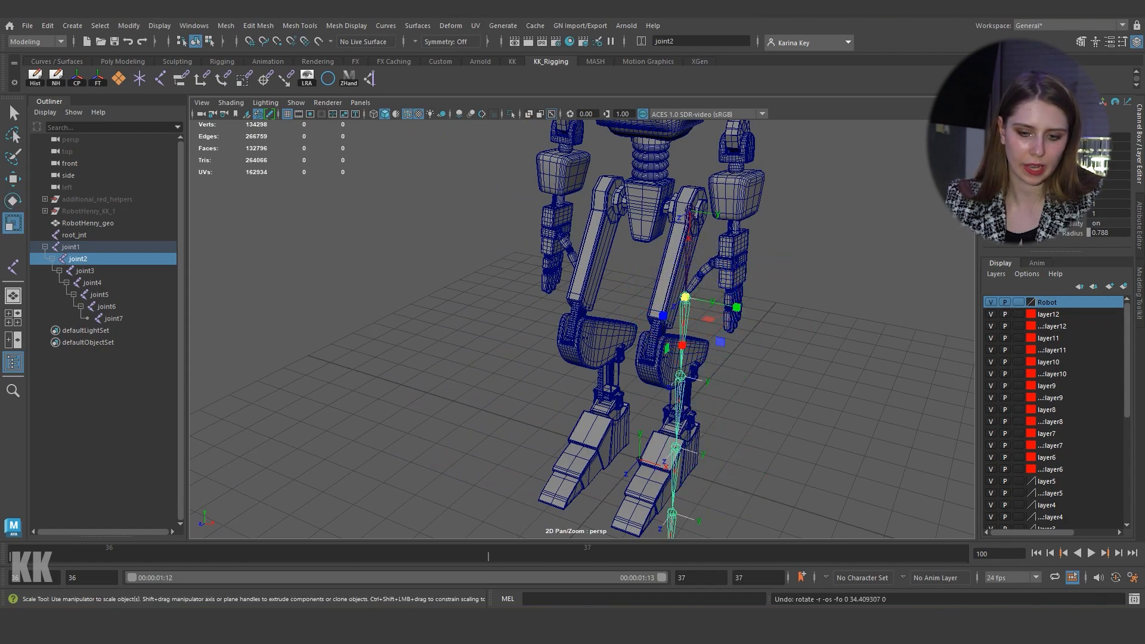
{"action": "left_click_drag", "start_coordinate": [682, 345], "coordinate": [677, 401]}
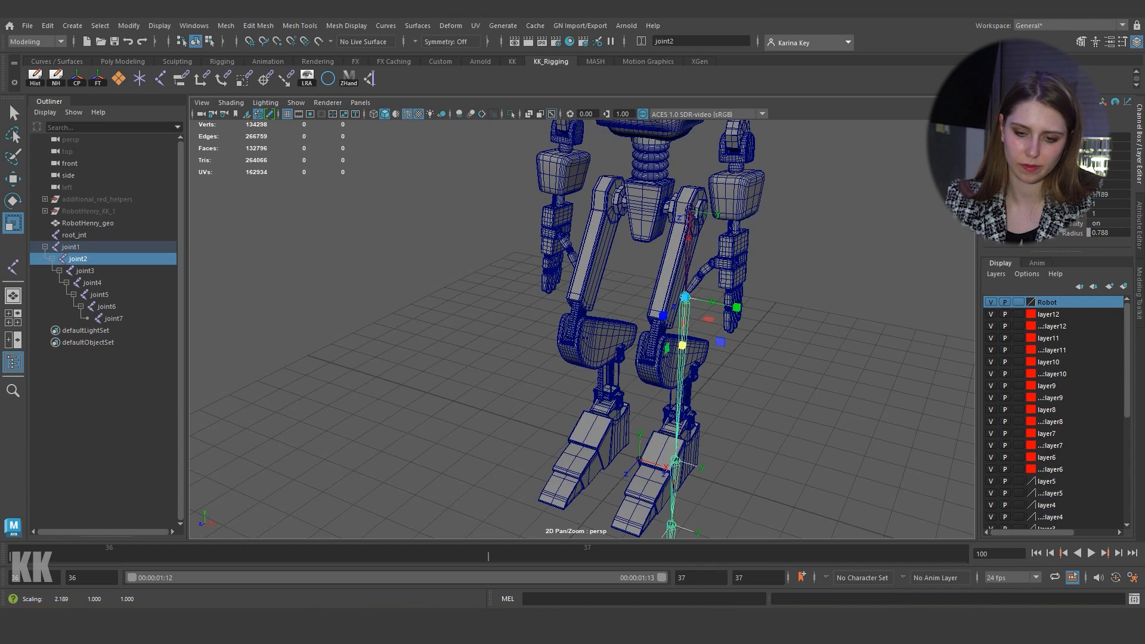
{"action": "key", "text": "ctrl+z"}
{"action": "key", "text": "ctrl+z"}
Step: Rotate joint1 at the hip so the joint chain leans forward along the robot's upper leg
{"action": "left_click", "coordinate": [690, 213]}
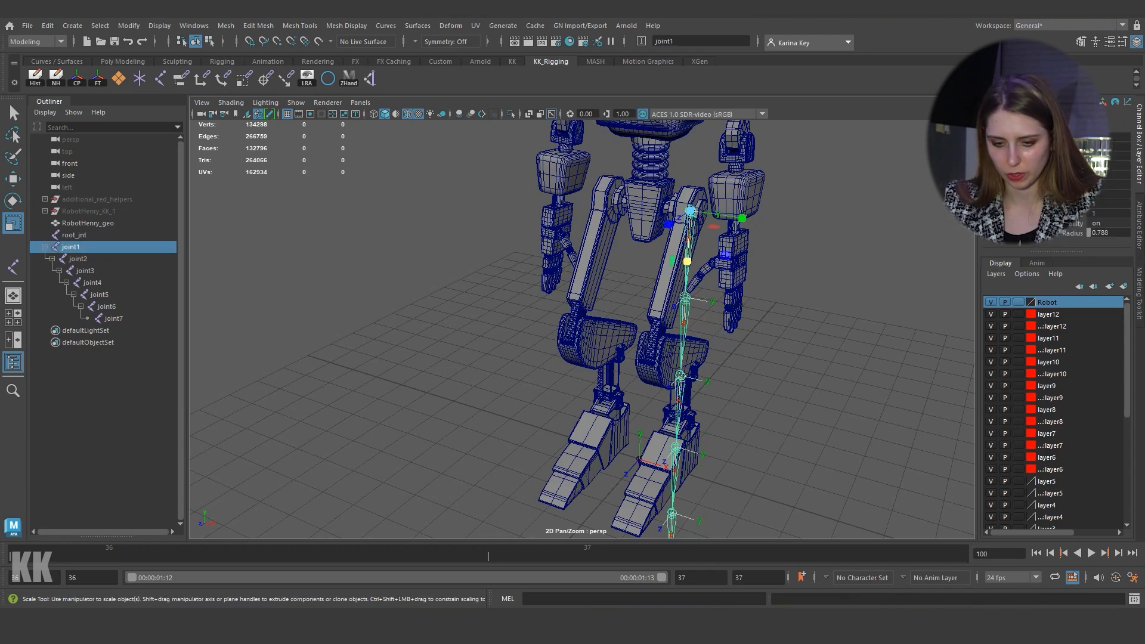
{"action": "key", "text": "e"}
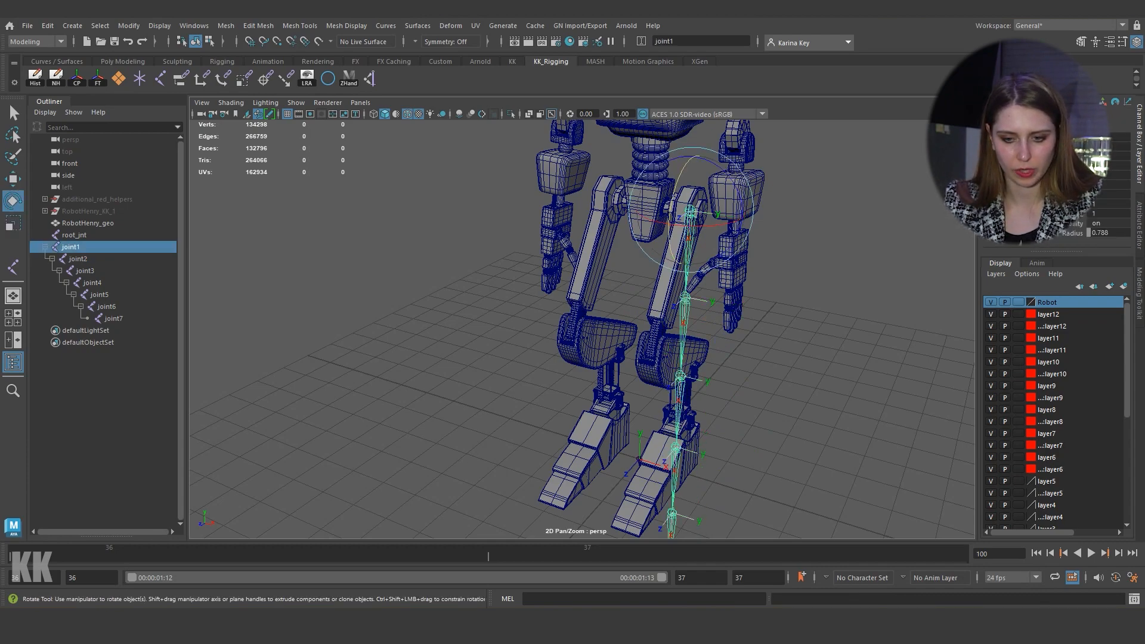
{"action": "left_click_drag", "start_coordinate": [671, 231], "coordinate": [626, 153]}
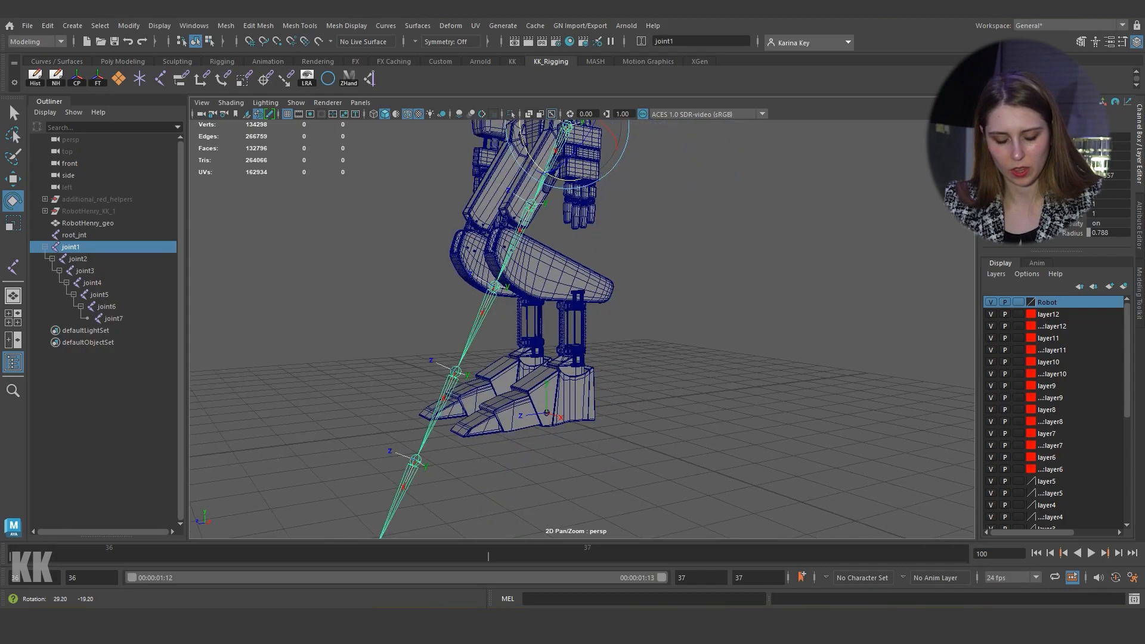
{"action": "middle_click_drag", "start_coordinate": [626, 154], "coordinate": [718, 203], "text": "alt"}
{"action": "right_click_drag", "start_coordinate": [718, 203], "coordinate": [846, 209], "text": "alt"}
{"action": "middle_click_drag", "start_coordinate": [847, 209], "coordinate": [682, 189], "text": "alt"}
{"action": "right_click_drag", "start_coordinate": [682, 189], "coordinate": [567, 201], "text": "alt"}
{"action": "middle_click_drag", "start_coordinate": [644, 179], "coordinate": [567, 353], "text": "alt"}
{"action": "left_click_drag", "start_coordinate": [648, 229], "coordinate": [658, 288]}
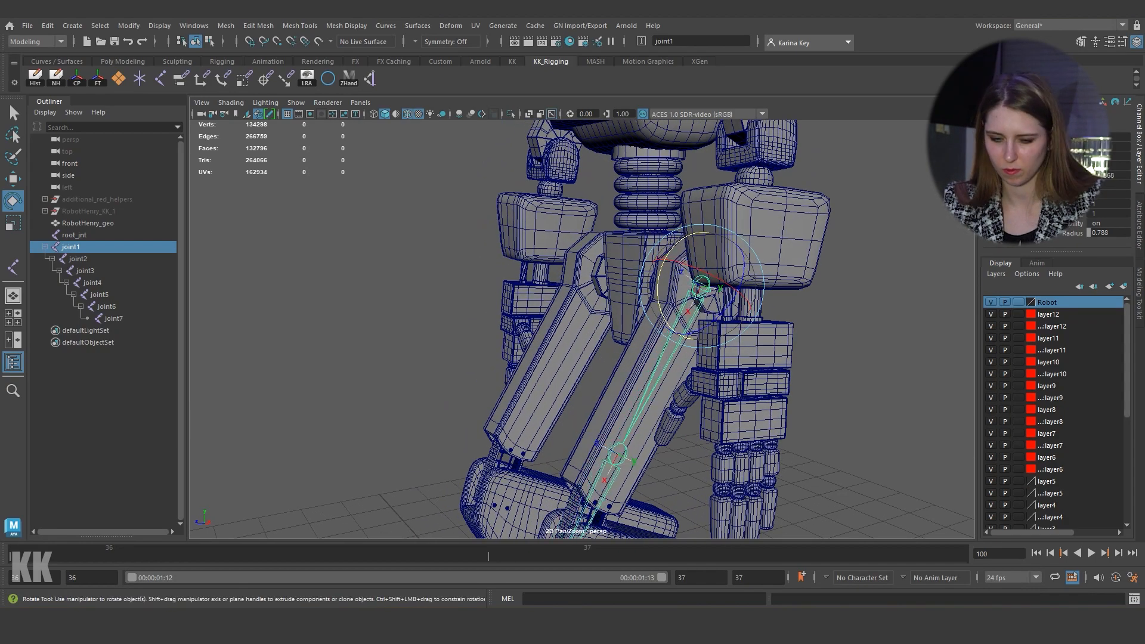
Step: Switch to the side view and clear the selection of the robot geometry
{"action": "key", "text": "space"}
{"action": "key", "text": "space"}
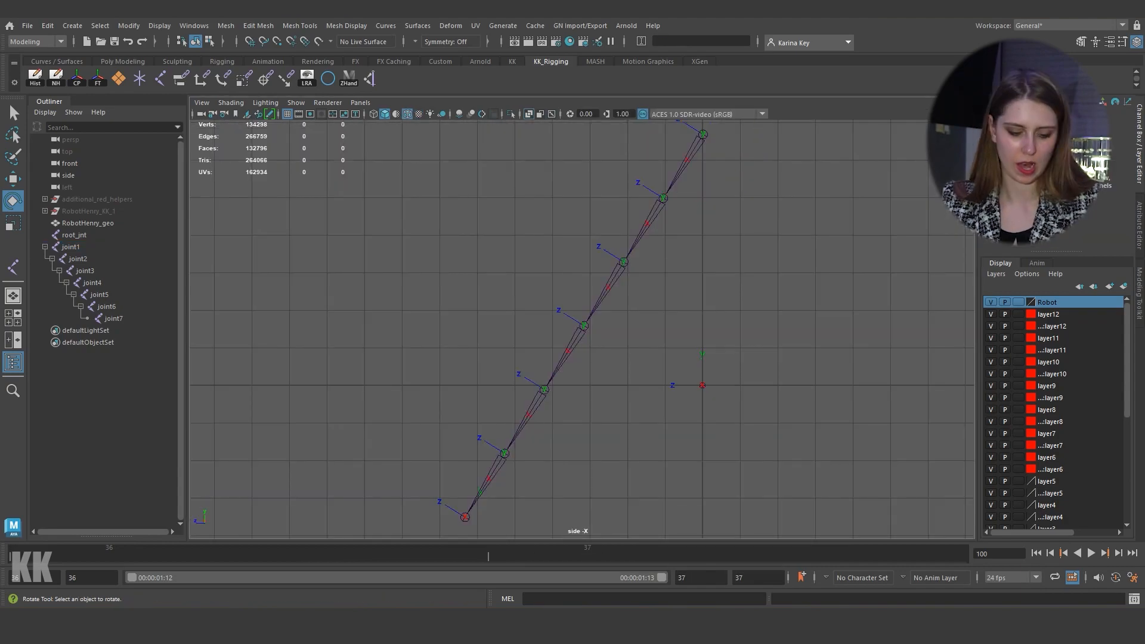
{"action": "left_click", "coordinate": [685, 256]}
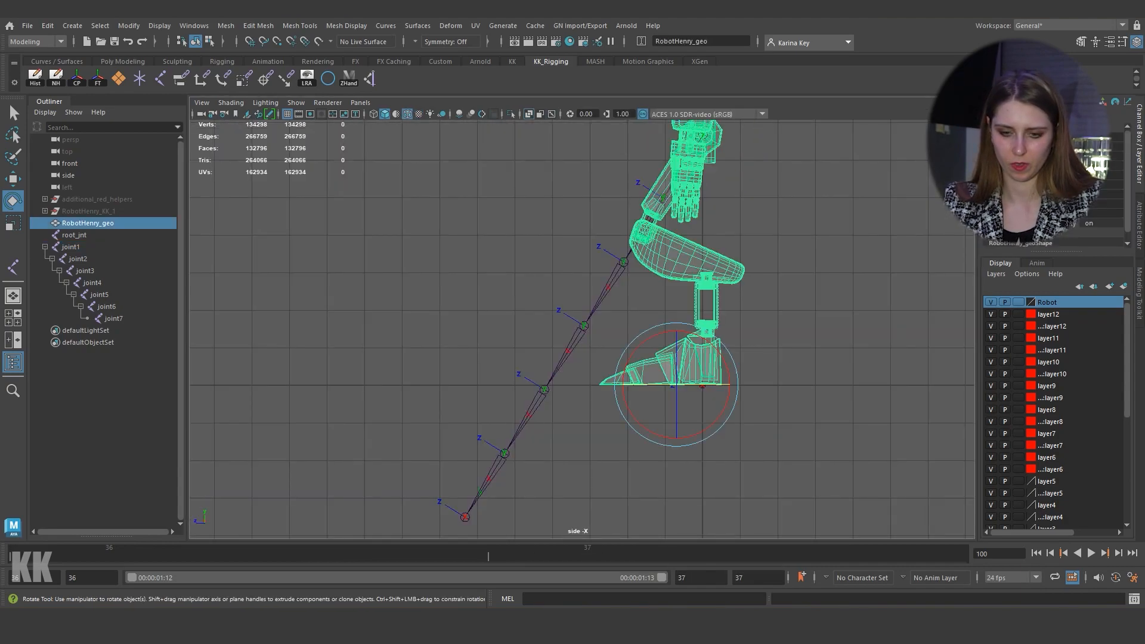
{"action": "middle_click_drag", "start_coordinate": [686, 257], "coordinate": [613, 389], "text": "alt"}
{"action": "right_click_drag", "start_coordinate": [612, 390], "coordinate": [698, 390], "text": "alt"}
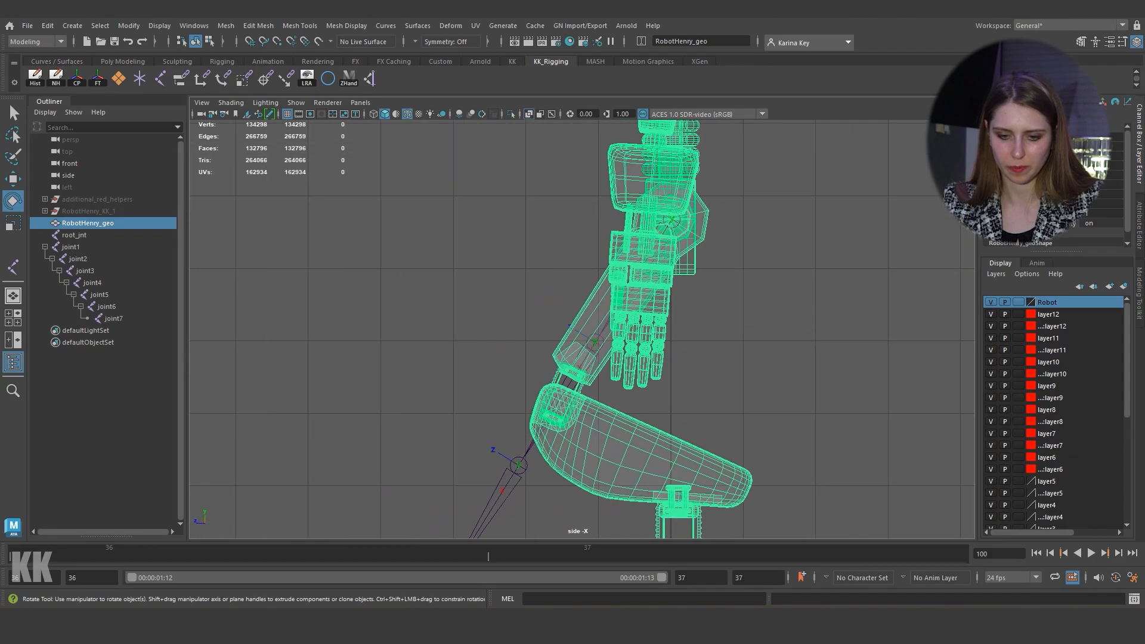
{"action": "left_click", "coordinate": [734, 358]}
Step: Scale joint1 along its length in the side view so joint2 reaches the upper knee hinge of the leg
{"action": "middle_click_drag", "start_coordinate": [733, 358], "coordinate": [660, 394], "text": "alt"}
{"action": "right_click_drag", "start_coordinate": [660, 394], "coordinate": [746, 394], "text": "alt"}
{"action": "middle_click_drag", "start_coordinate": [656, 298], "coordinate": [633, 382], "text": "alt"}
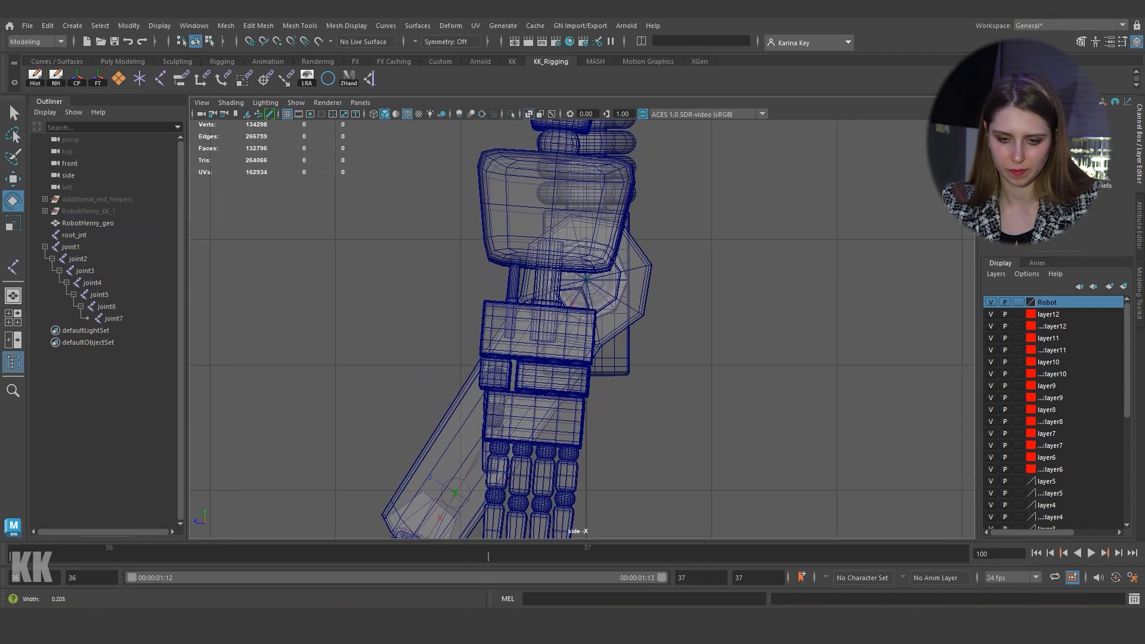
{"action": "right_click_drag", "start_coordinate": [633, 382], "coordinate": [579, 382], "text": "alt"}
{"action": "middle_click_drag", "start_coordinate": [578, 382], "coordinate": [618, 288], "text": "alt"}
{"action": "left_click", "coordinate": [624, 194]}
{"action": "key", "text": "w"}
{"action": "key", "text": "r"}
{"action": "left_click_drag", "start_coordinate": [597, 238], "coordinate": [590, 250]}
{"action": "middle_click_drag", "start_coordinate": [591, 250], "coordinate": [654, 165], "text": "alt"}
{"action": "right_click_drag", "start_coordinate": [654, 166], "coordinate": [769, 166], "text": "alt"}
{"action": "middle_click_drag", "start_coordinate": [769, 167], "coordinate": [878, 138], "text": "alt"}
Step: Try rotating joint2 about its Y axis at the upper knee hinge
{"action": "key", "text": "Down"}
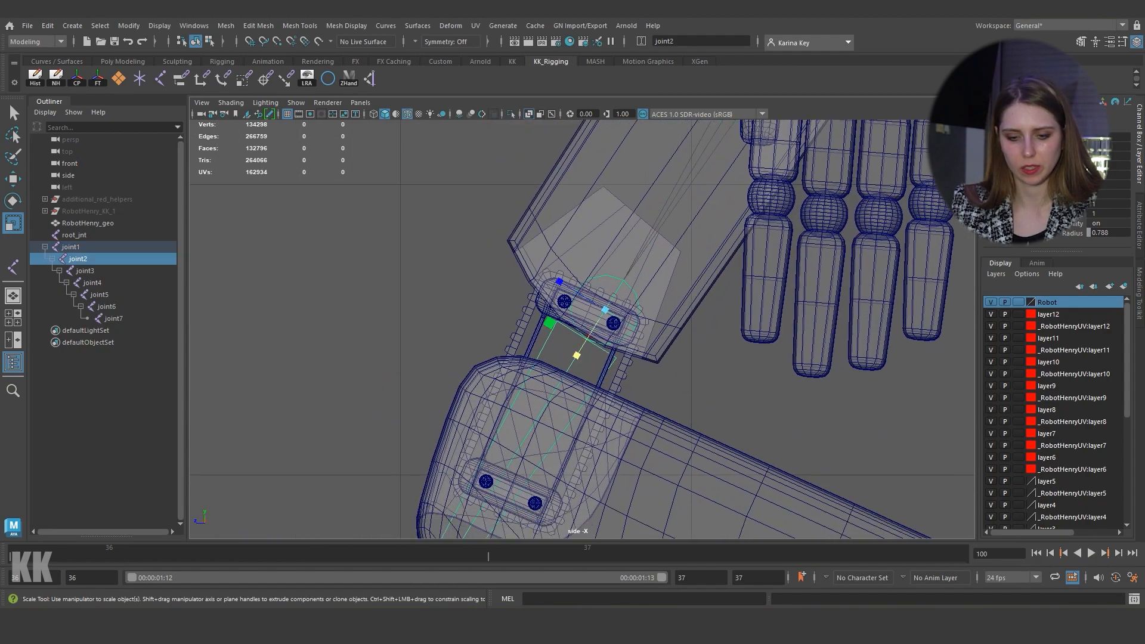
{"action": "key", "text": "e"}
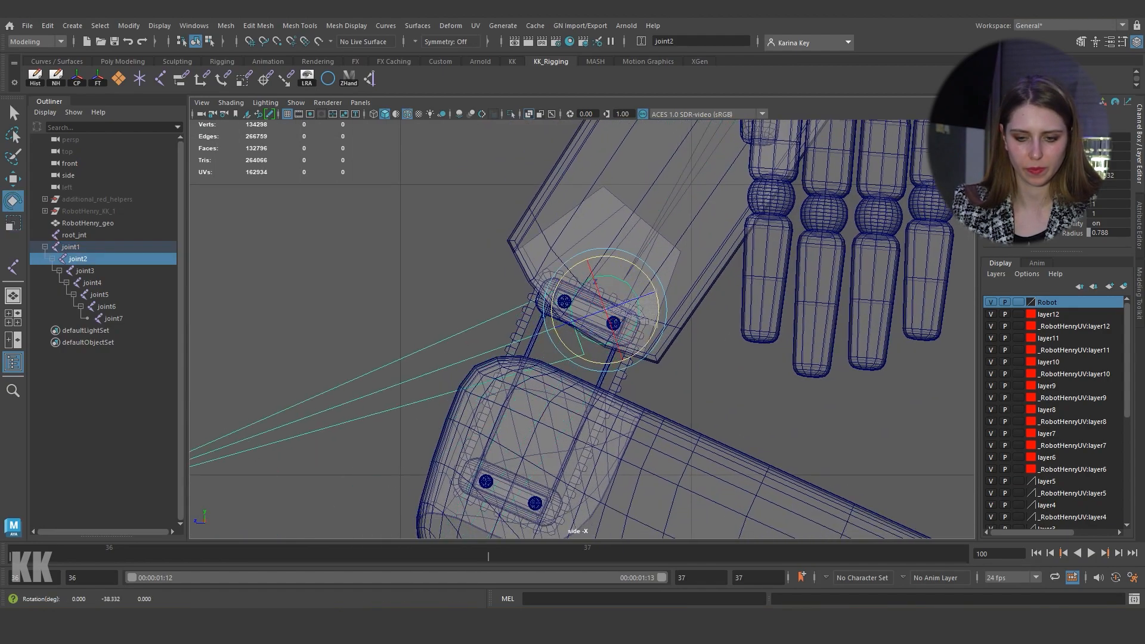
Step: Try selecting faces of the ribbed knee parts on the robot mesh in face selection mode
{"action": "right_click_drag", "start_coordinate": [524, 268], "coordinate": [524, 303]}
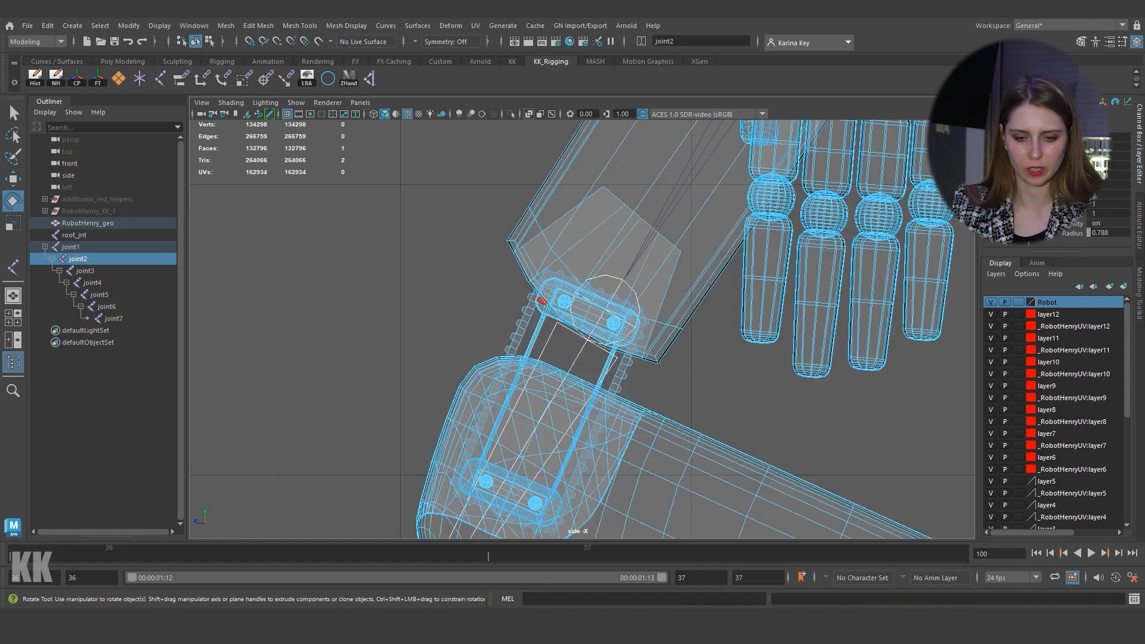
{"action": "left_click", "coordinate": [529, 311]}
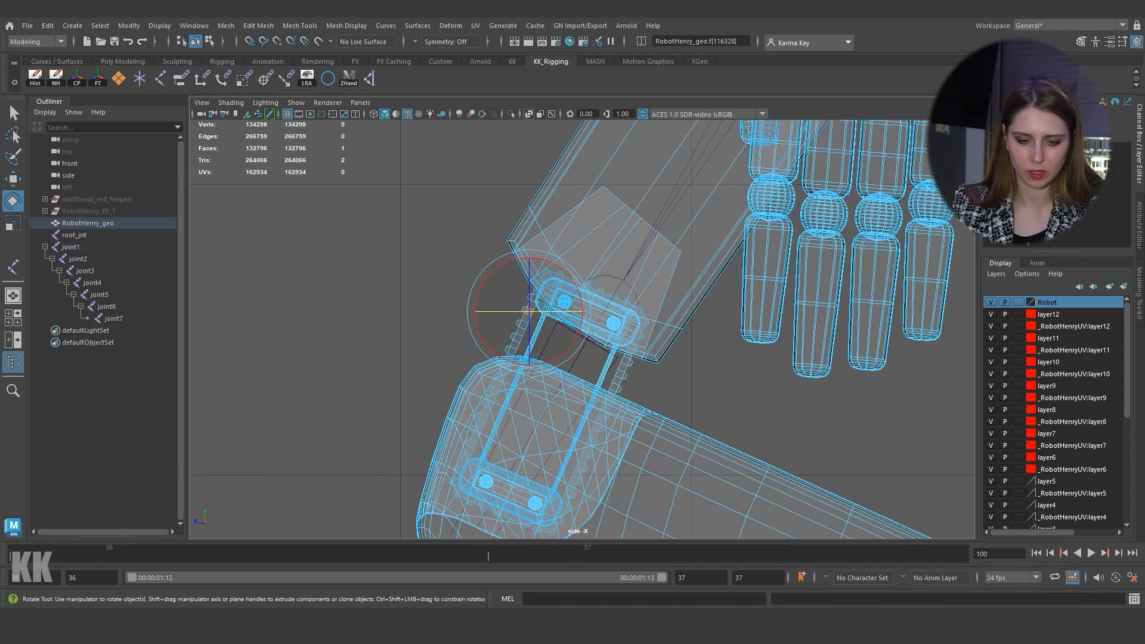
{"action": "key", "text": "w"}
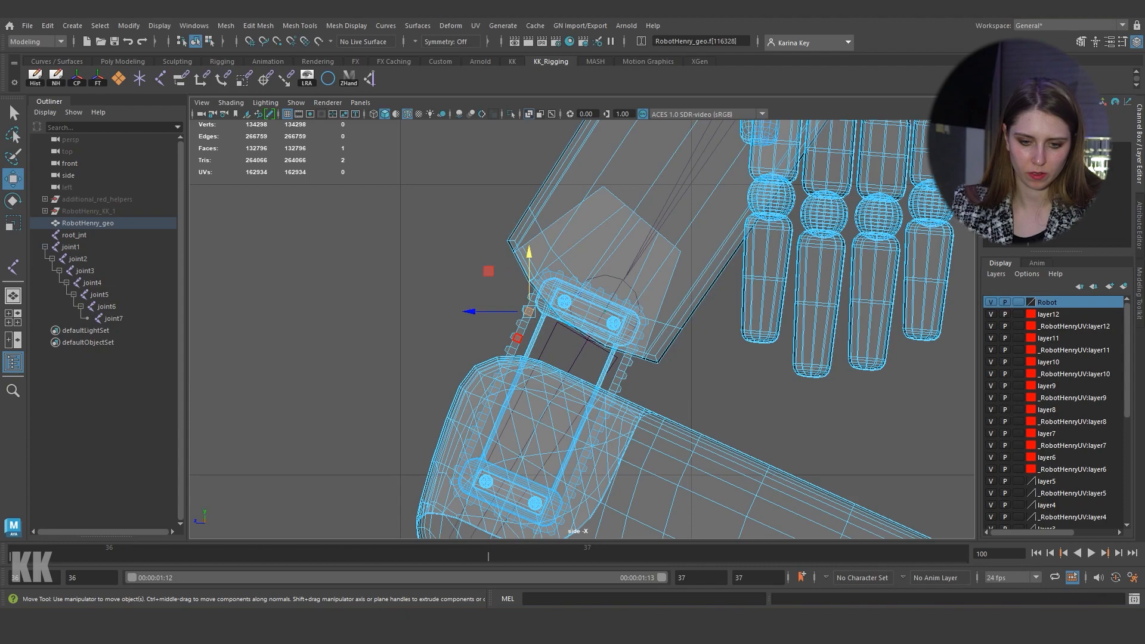
{"action": "double_click", "coordinate": [521, 331], "text": "shift"}
{"action": "double_click", "coordinate": [516, 338], "text": "shift"}
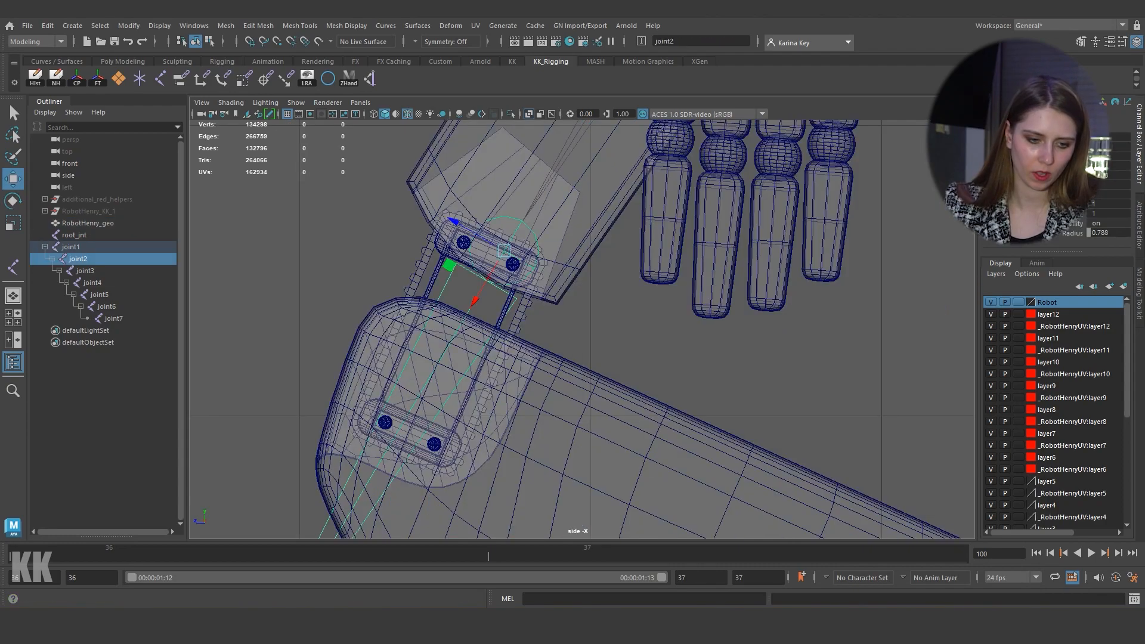
Step: Fine-tune joint1's rotation at the hip and its length so joint2 is centred on the upper knee hinge
{"action": "left_click", "coordinate": [13, 201]}
{"action": "right_click_drag", "start_coordinate": [572, 298], "coordinate": [507, 298], "text": "alt"}
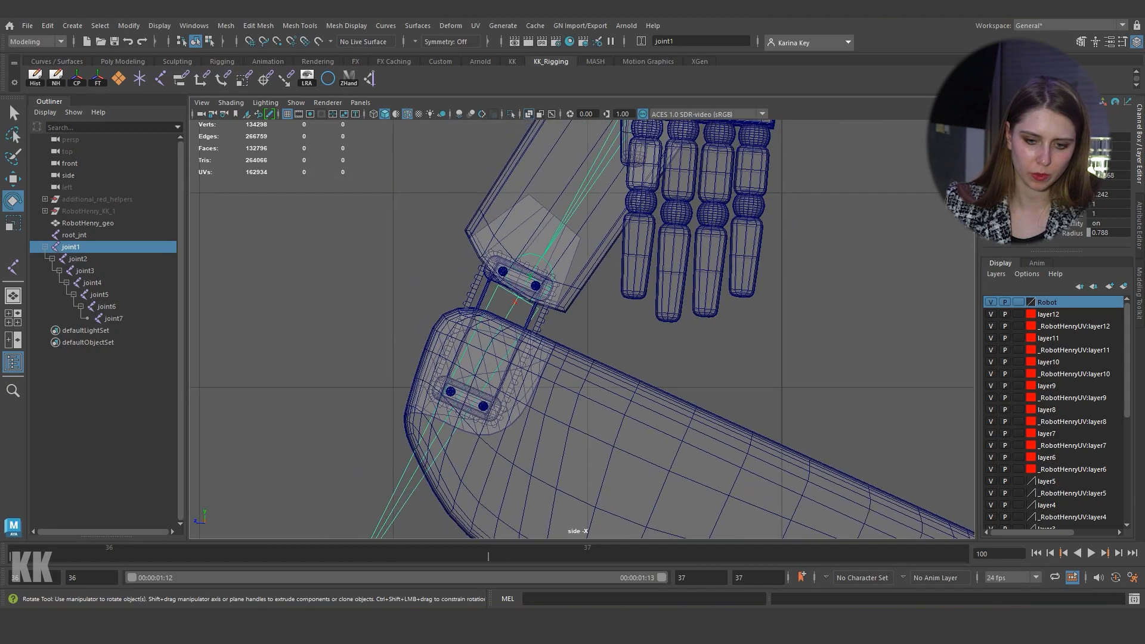
{"action": "middle_click_drag", "start_coordinate": [507, 298], "coordinate": [435, 383], "text": "alt"}
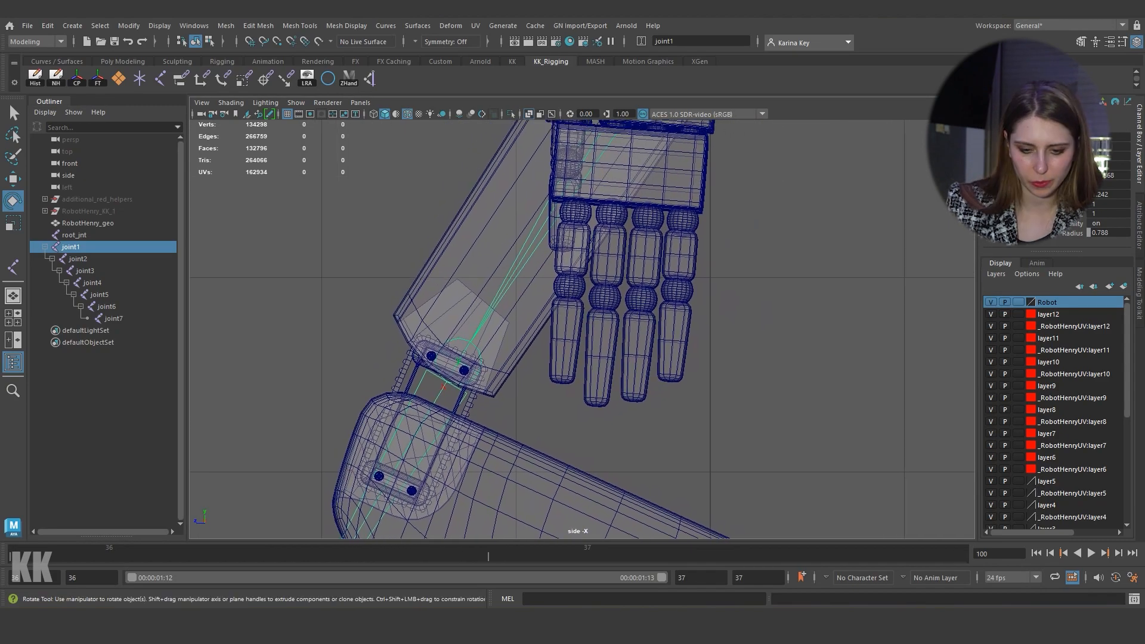
{"action": "right_click_drag", "start_coordinate": [436, 383], "coordinate": [363, 383], "text": "alt"}
{"action": "middle_click_drag", "start_coordinate": [364, 382], "coordinate": [347, 457], "text": "alt"}
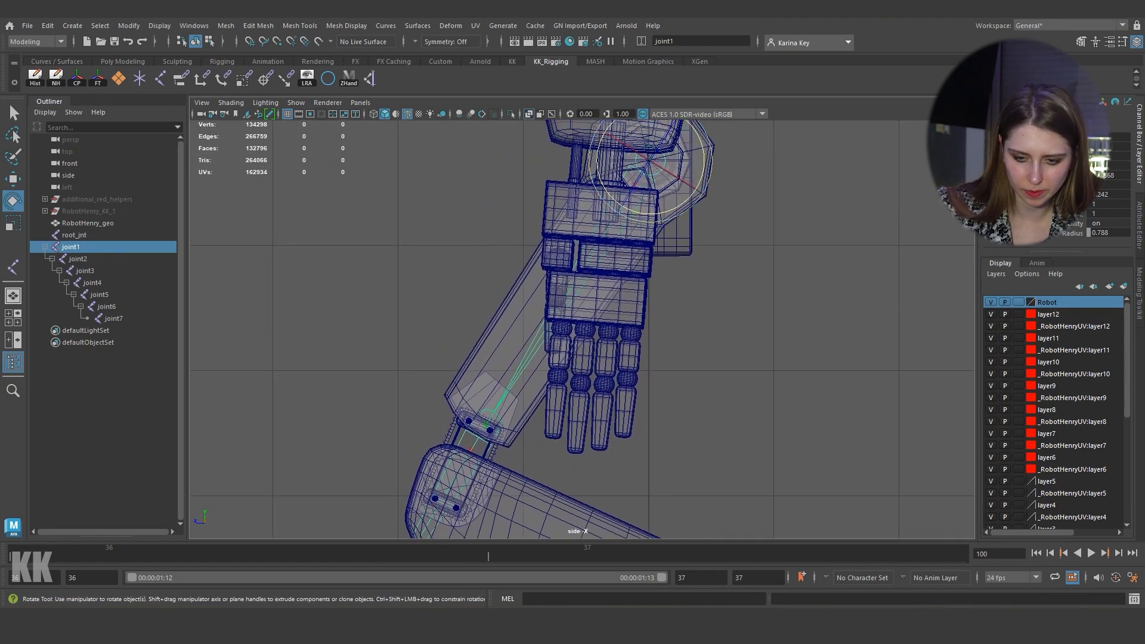
{"action": "left_click_drag", "start_coordinate": [667, 212], "coordinate": [664, 213]}
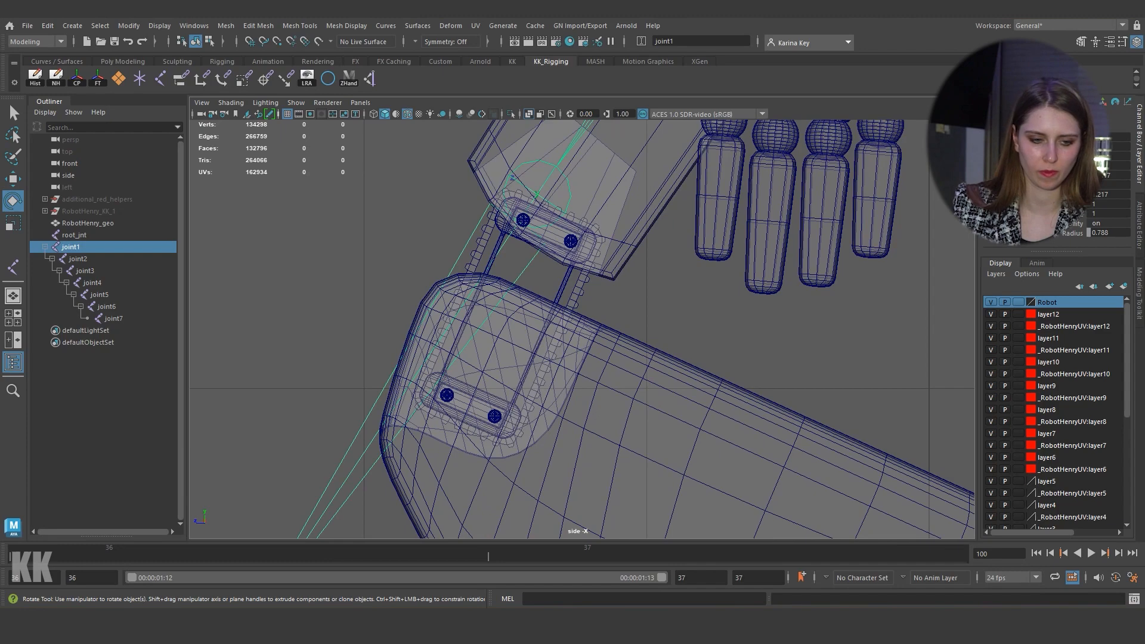
Step: Scale joint2 along its length to about 0.405 so joint3 comes level with the lower knee hinge
{"action": "left_click", "coordinate": [77, 259]}
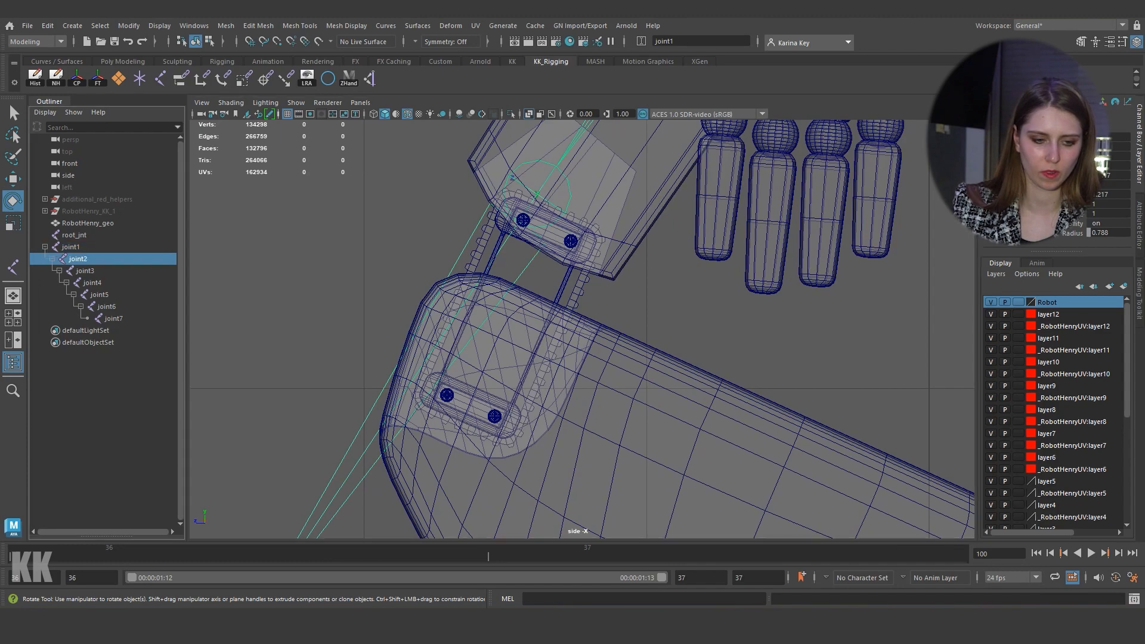
{"action": "key", "text": "r"}
{"action": "scroll", "coordinate": [582, 328], "scroll_direction": "down", "scroll_amount": 4}
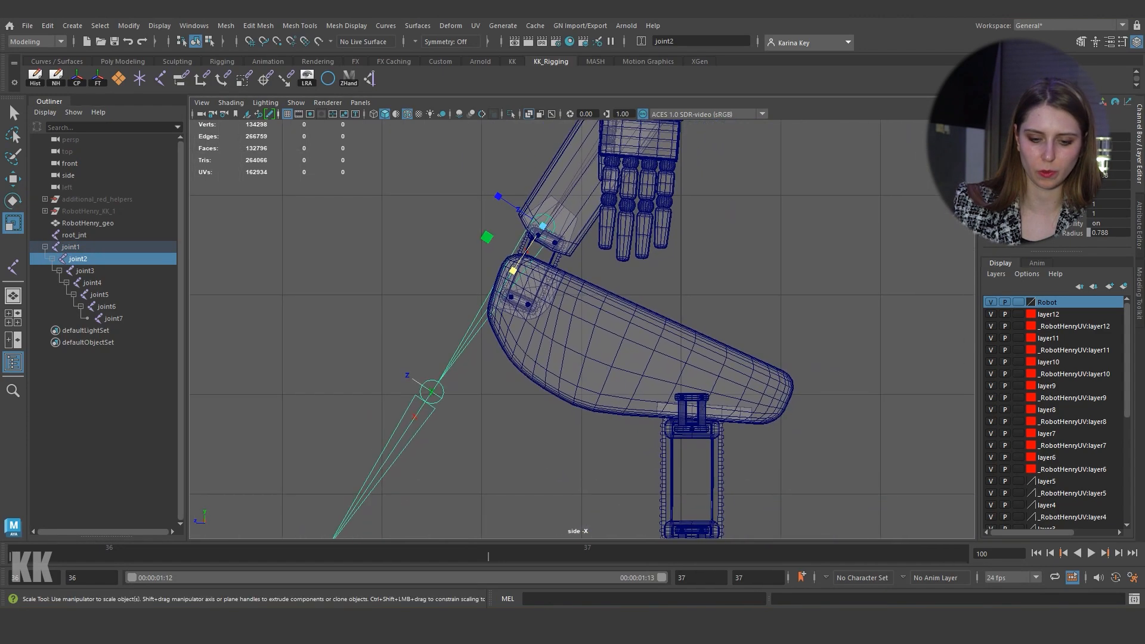
{"action": "left_click_drag", "start_coordinate": [513, 271], "coordinate": [534, 240]}
Step: Rotate joint2 about 11.9 degrees around its Y axis so joint3 sits on the lower knee hinge
{"action": "key", "text": "e"}
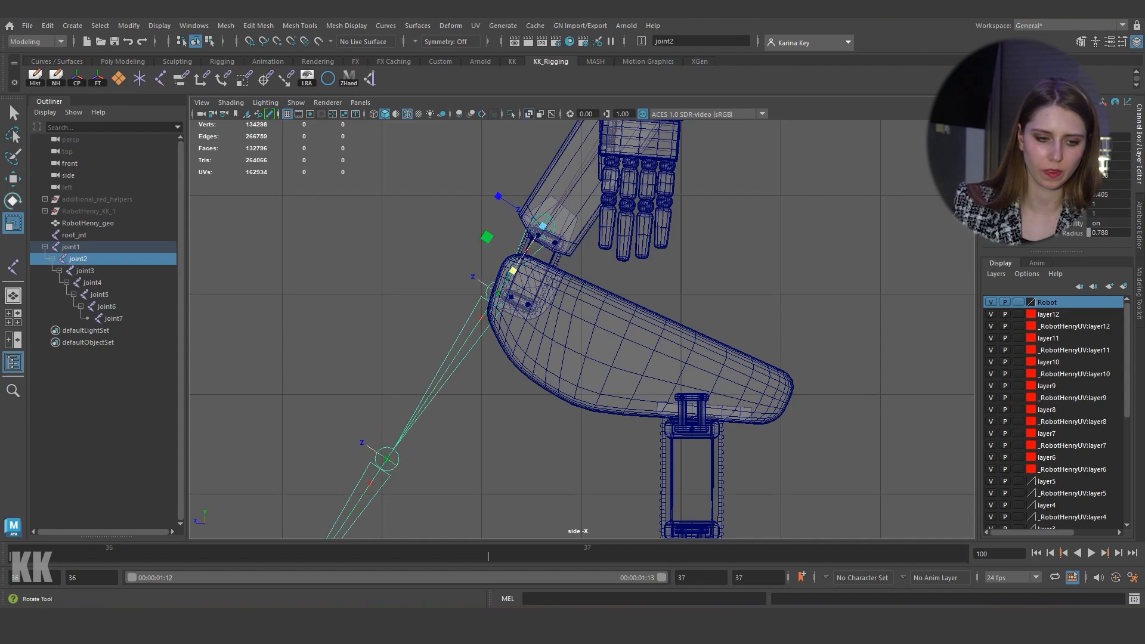
{"action": "scroll", "coordinate": [529, 259], "scroll_direction": "up", "scroll_amount": 8}
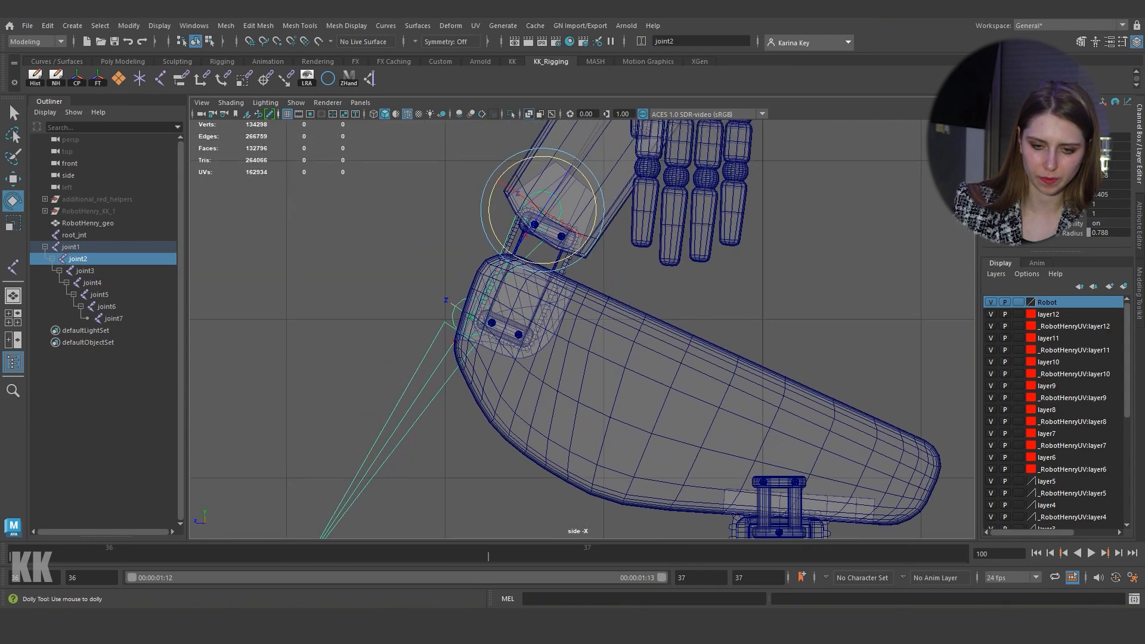
{"action": "middle_click_drag", "start_coordinate": [529, 259], "coordinate": [525, 248], "text": "alt"}
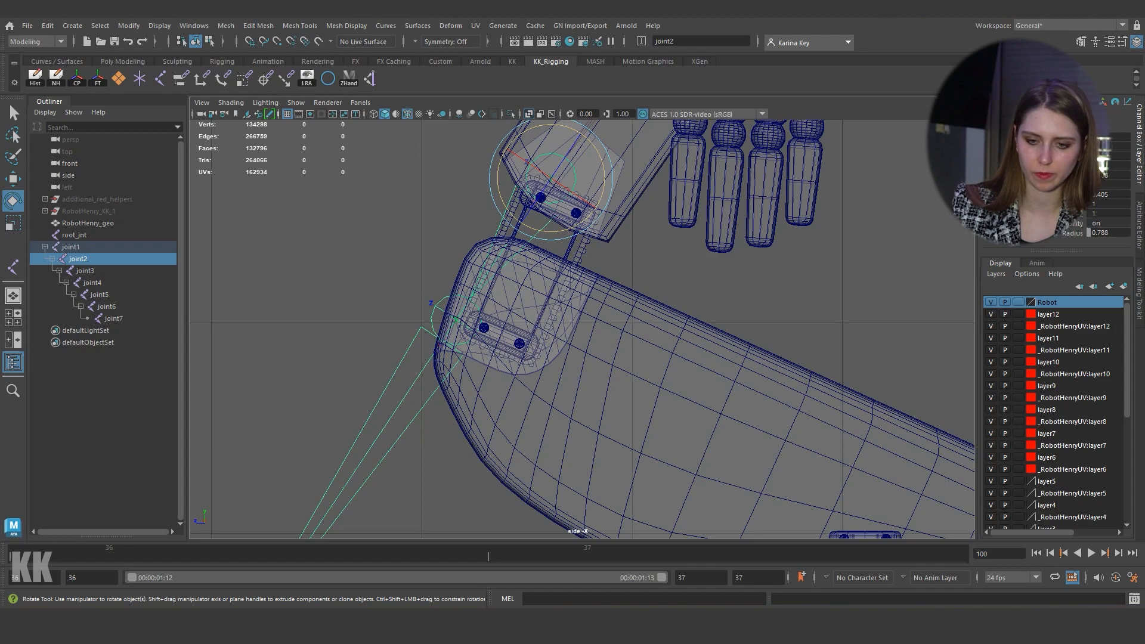
{"action": "left_click_drag", "start_coordinate": [605, 184], "coordinate": [602, 158]}
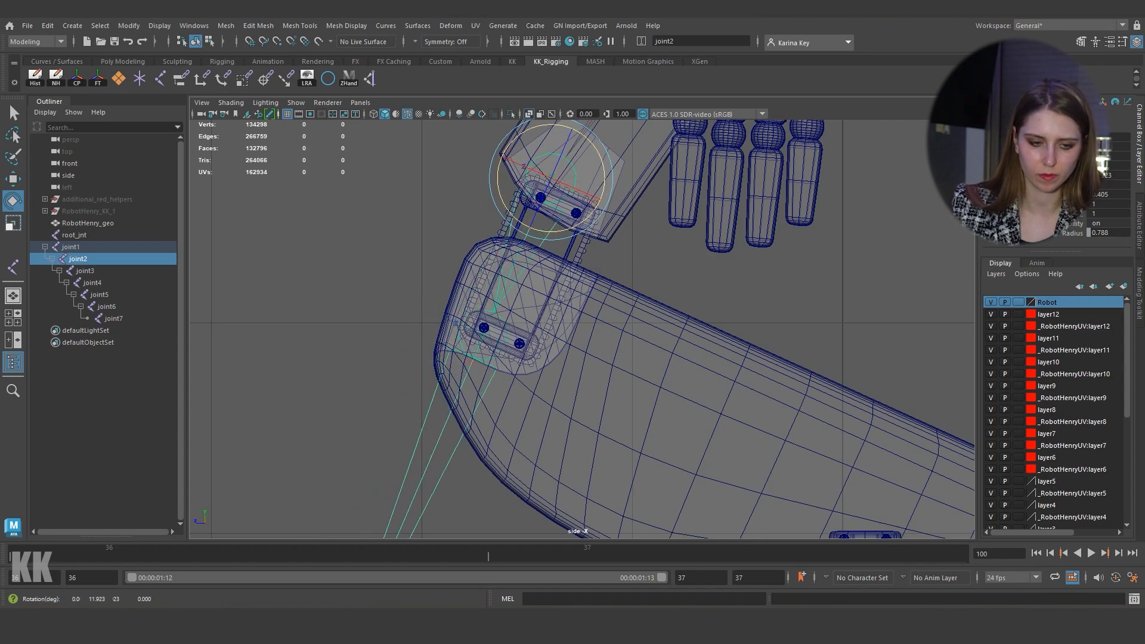
Step: Rotate joint3 at the lower knee hinge so its bone runs through the lower leg toward the shin piston's upper hinge
{"action": "key", "text": "Down"}
{"action": "scroll", "coordinate": [418, 164], "scroll_direction": "down", "scroll_amount": 3}
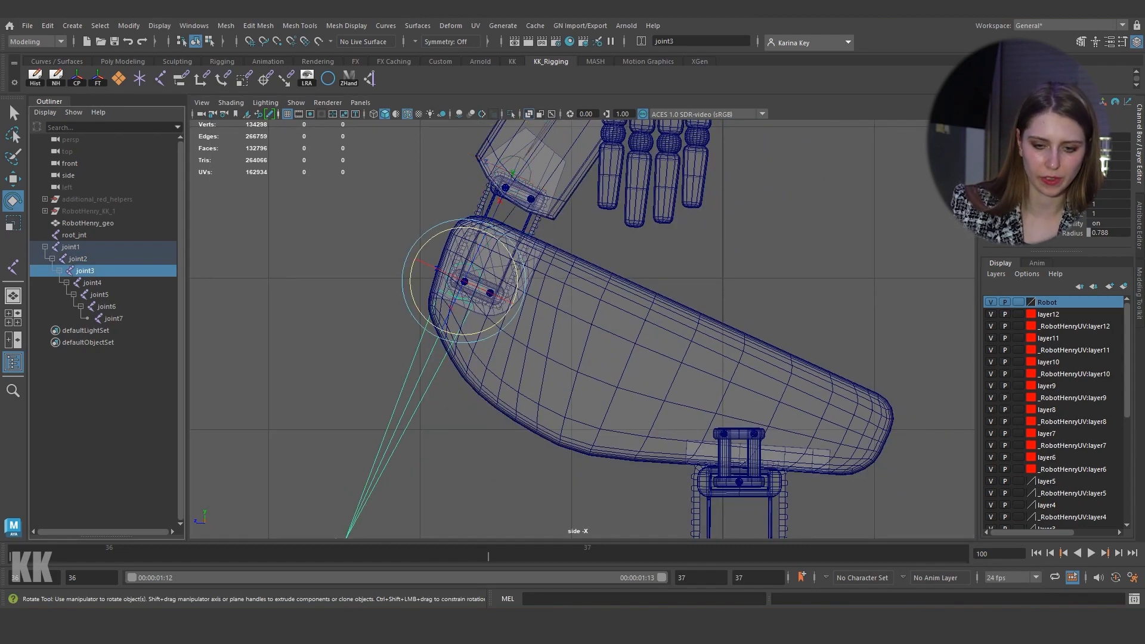
{"action": "left_click_drag", "start_coordinate": [453, 339], "coordinate": [534, 306]}
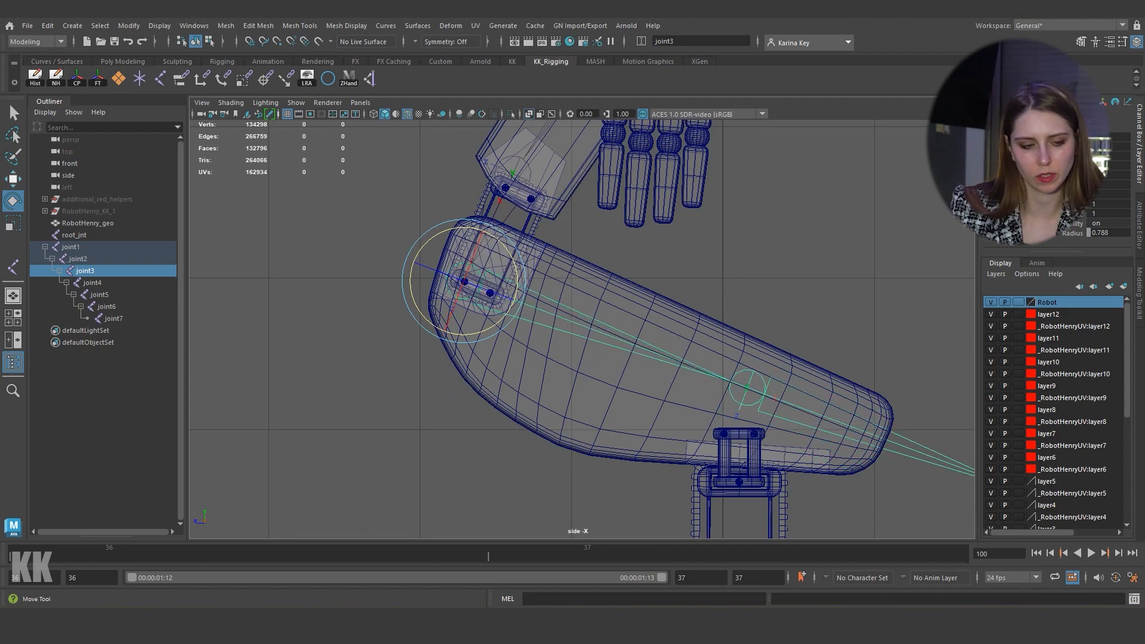
{"action": "middle_click_drag", "start_coordinate": [537, 328], "coordinate": [437, 259], "text": "alt"}
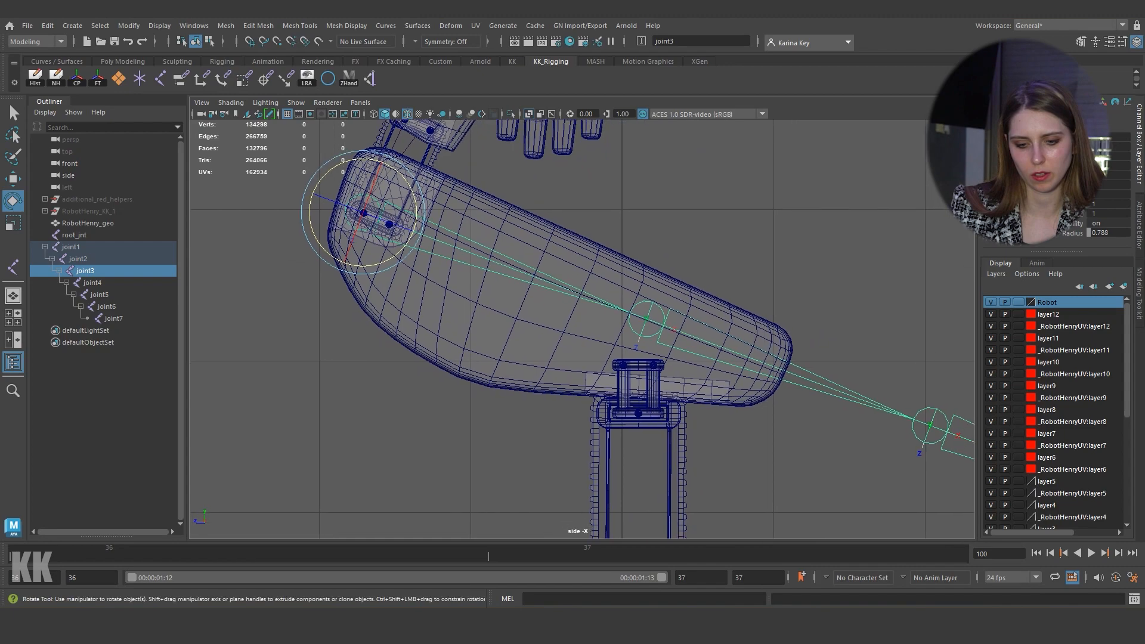
{"action": "mouse_move", "coordinate": [398, 197]}
{"action": "left_mouse_down"}
{"action": "mouse_move", "coordinate": [406, 208]}
{"action": "mouse_move", "coordinate": [411, 193]}
{"action": "left_mouse_up"}
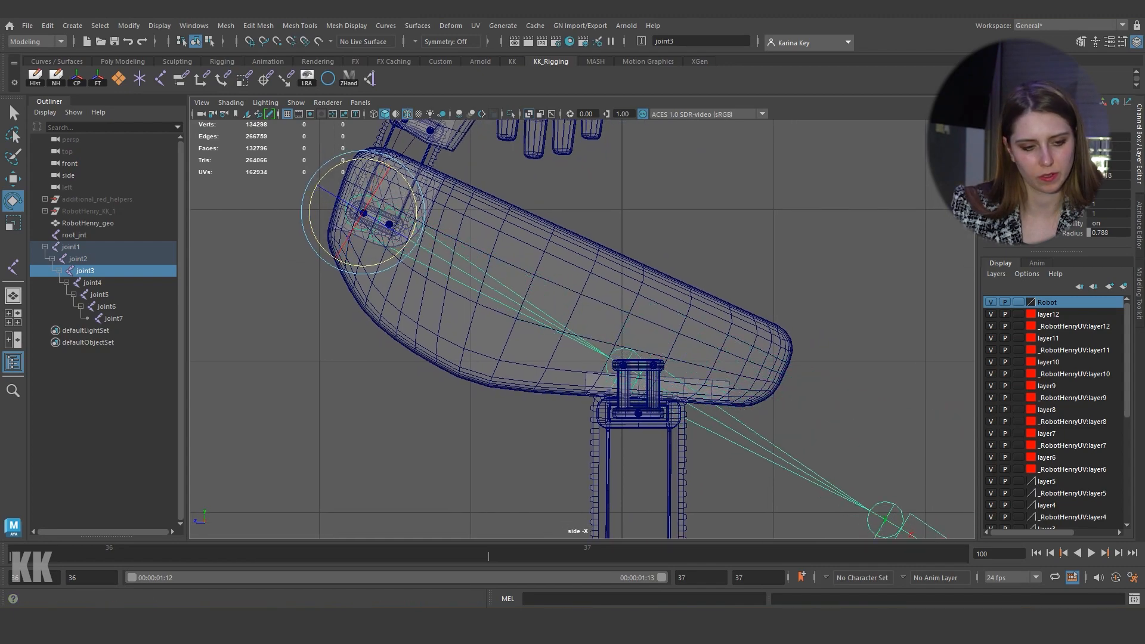
Step: Scale joint3 along its length to about 1.118 so joint4 reaches the upper hinge of the shin piston
{"action": "key", "text": "r"}
{"action": "left_click_drag", "start_coordinate": [409, 239], "coordinate": [411, 241]}
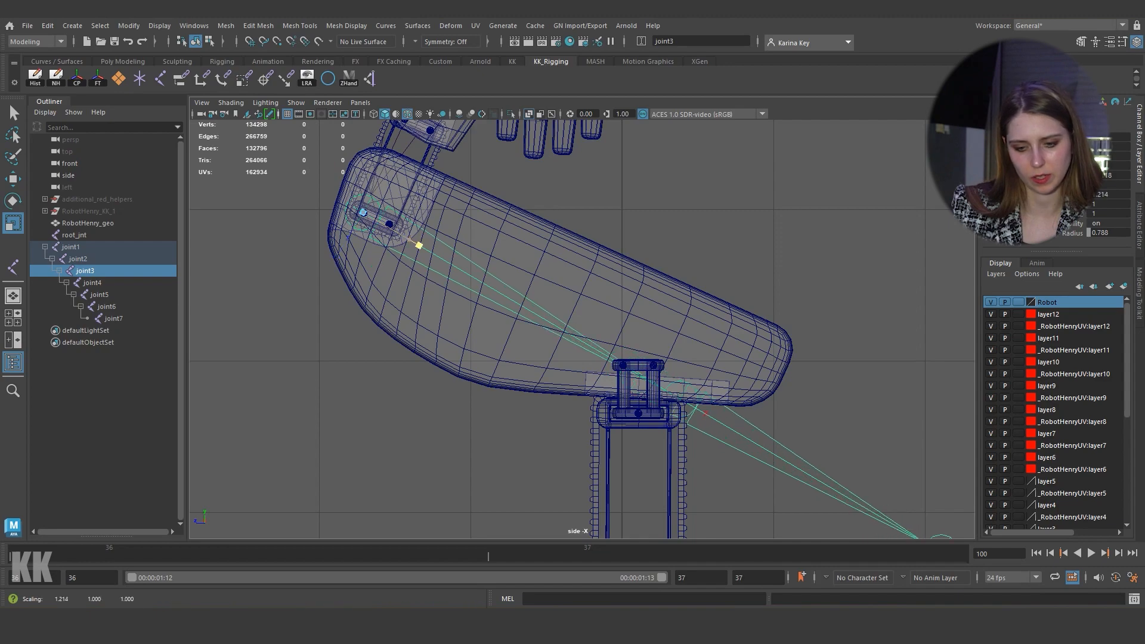
{"action": "key", "text": "w"}
{"action": "key", "text": "r"}
{"action": "scroll", "coordinate": [573, 328], "scroll_direction": "down", "scroll_amount": 2}
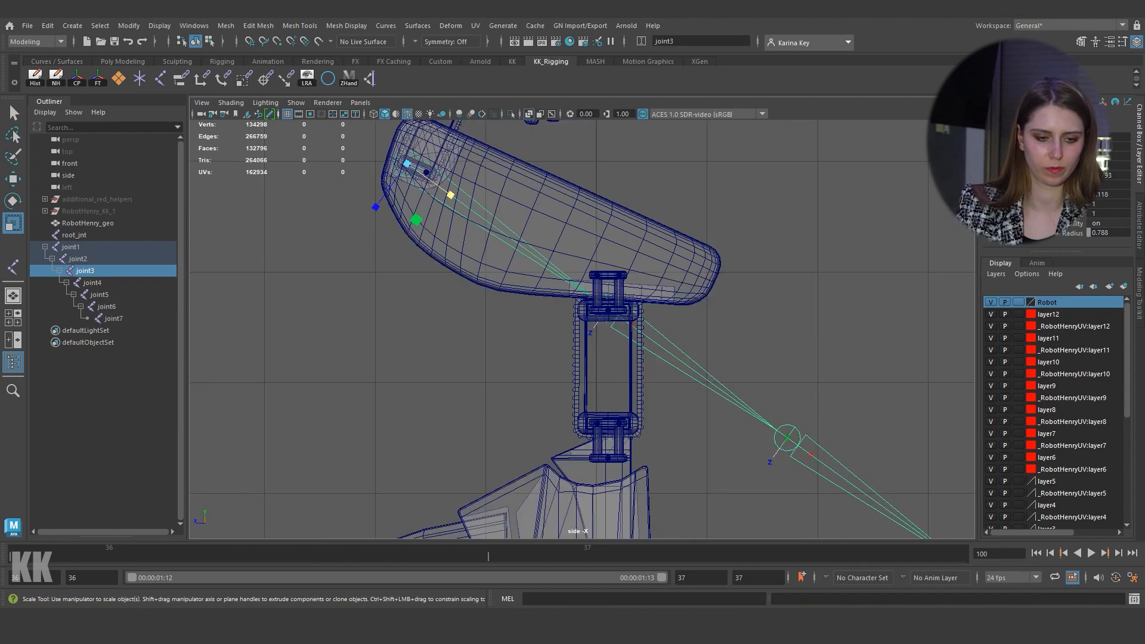
Step: Rotate joint4 about -54.15 degrees around its Y axis so its bone runs vertically down the shin piston
{"action": "left_click", "coordinate": [92, 282]}
{"action": "key", "text": "e"}
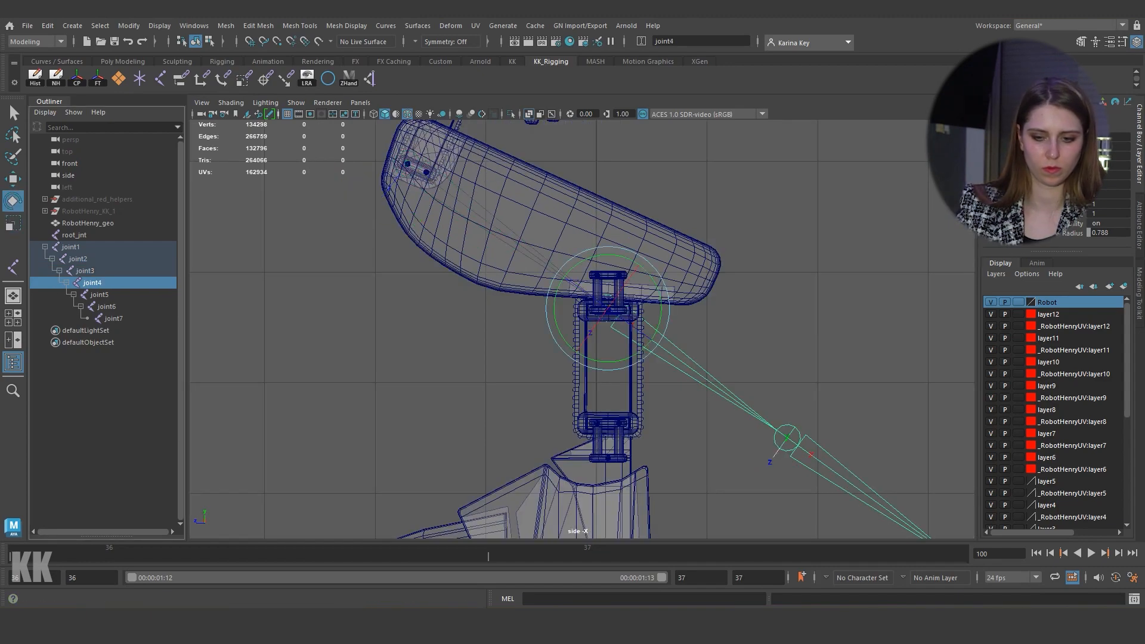
{"action": "left_click_drag", "start_coordinate": [669, 301], "coordinate": [650, 353]}
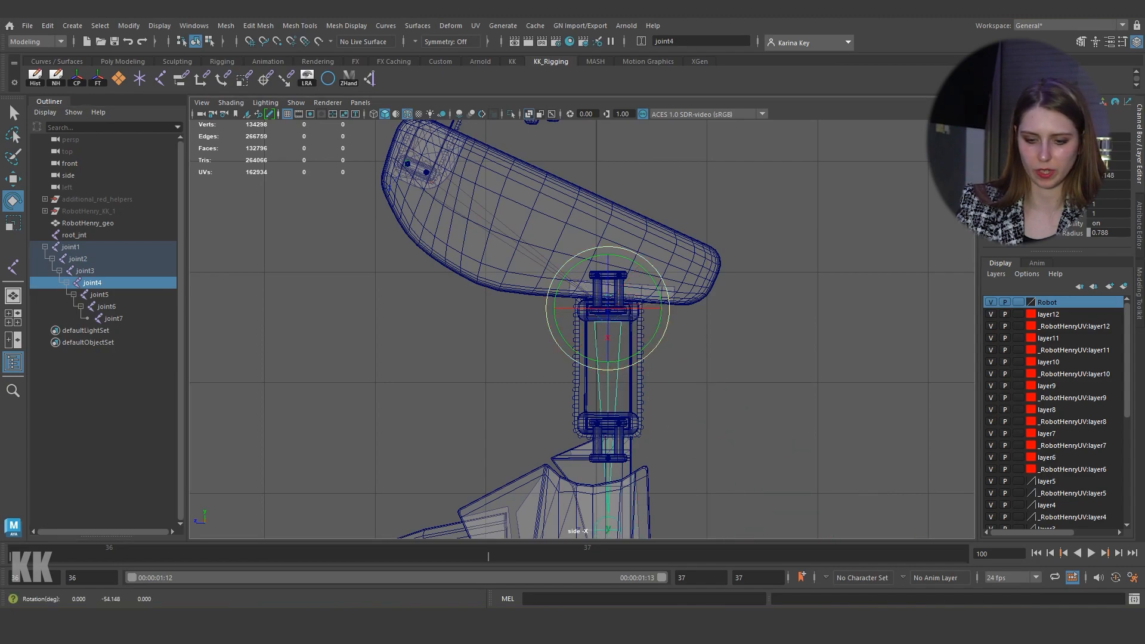
Step: Scale joint4 along its length so joint5 reaches the ankle hinge, and scale joint5 to about 0.522 to place joint6 inside the foot
{"action": "middle_click_drag", "start_coordinate": [650, 353], "coordinate": [681, 251], "text": "alt"}
{"action": "key", "text": "r"}
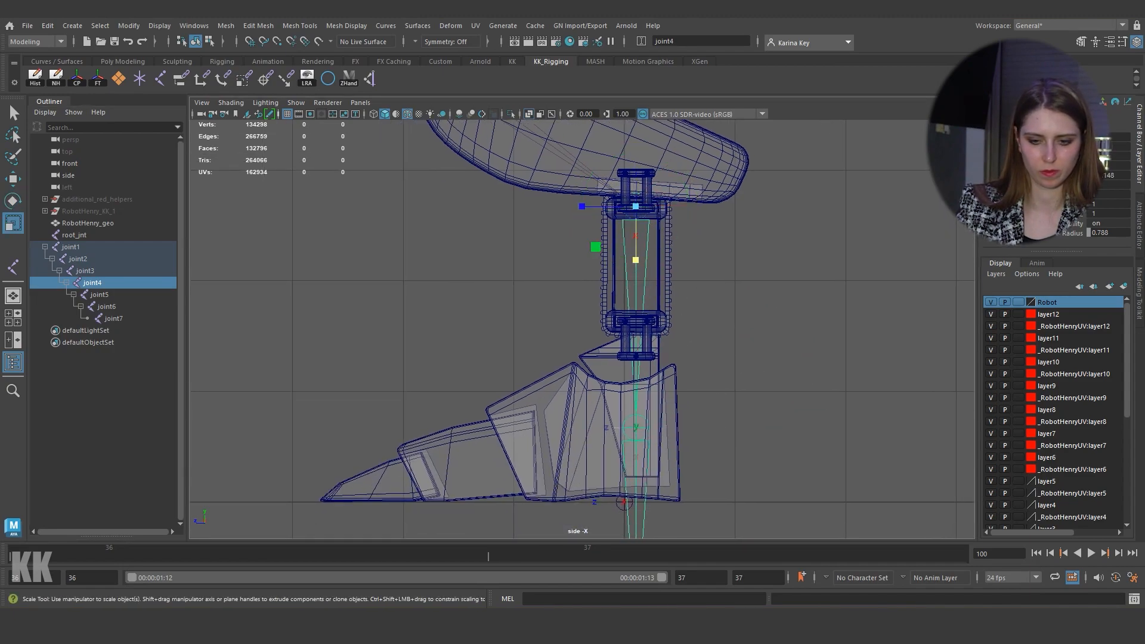
{"action": "left_click_drag", "start_coordinate": [635, 260], "coordinate": [636, 245]}
{"action": "left_click_drag", "start_coordinate": [635, 244], "coordinate": [635, 244]}
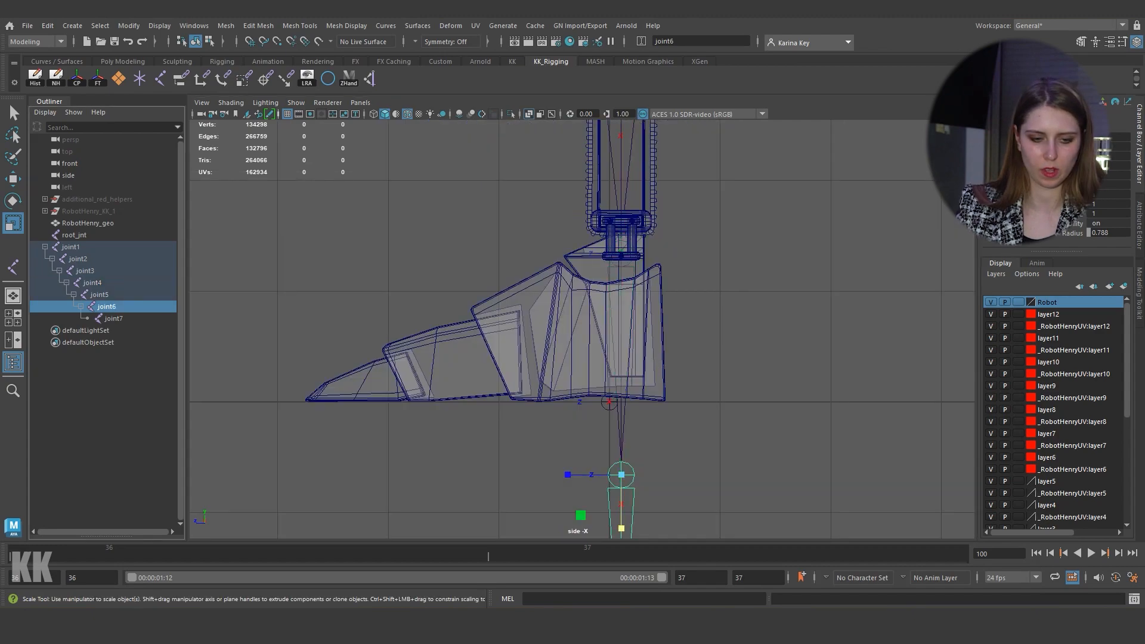
{"action": "key", "text": "Up"}
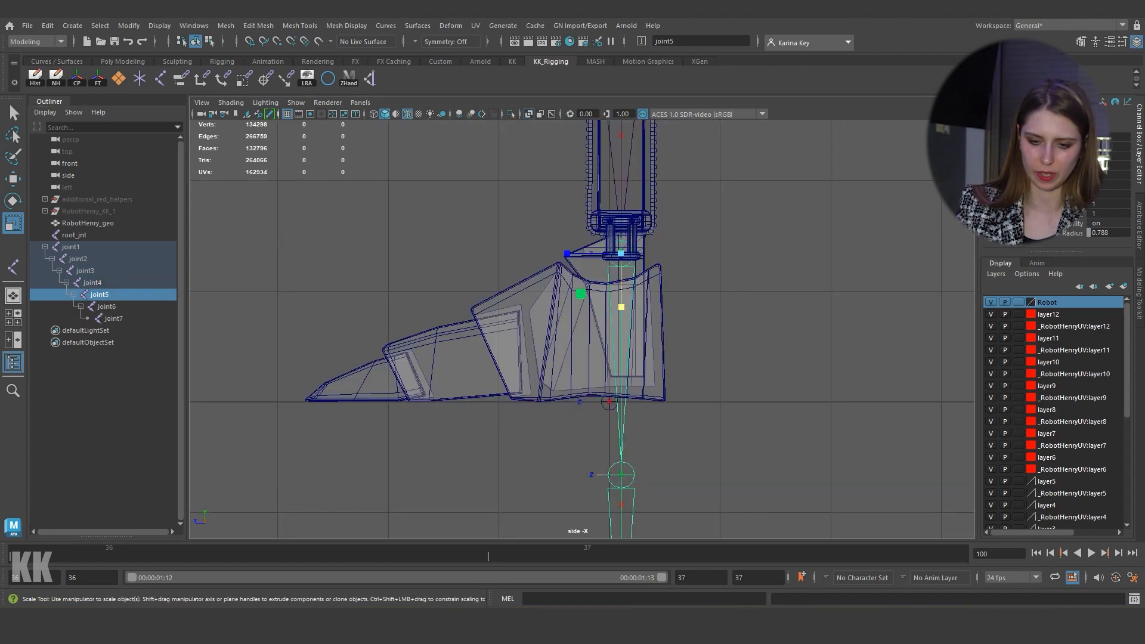
{"action": "left_click_drag", "start_coordinate": [620, 307], "coordinate": [620, 281]}
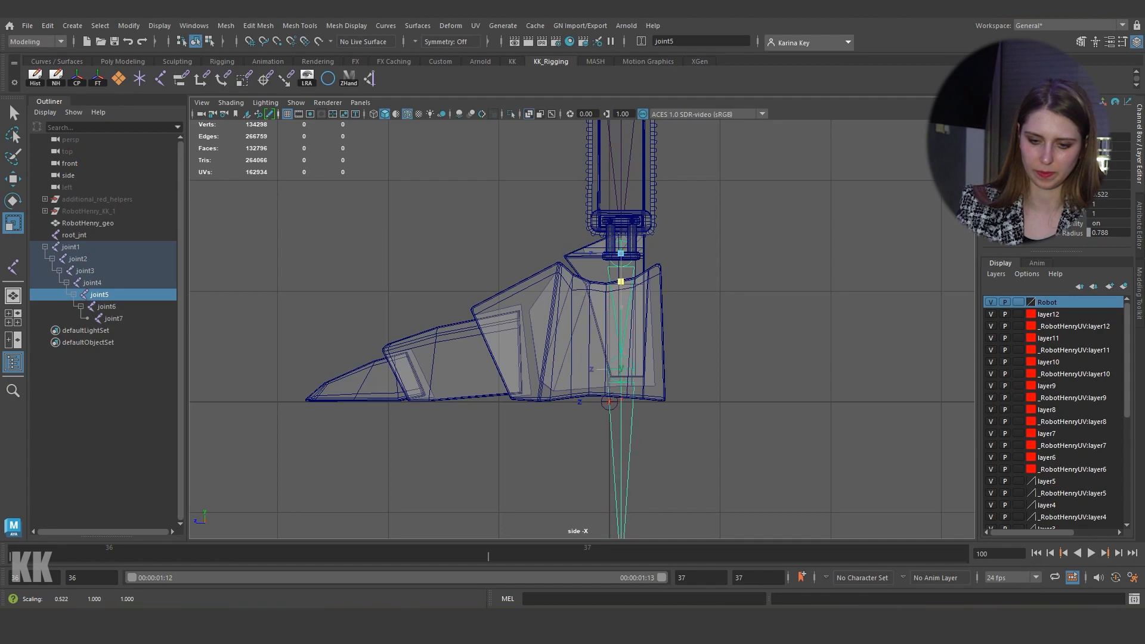
Step: Delete joint7, the surplus end joint below the foot
{"action": "middle_click_drag", "start_coordinate": [582, 329], "coordinate": [531, 198], "text": "alt"}
{"action": "key", "text": "Down"}
{"action": "key", "text": "Down"}
{"action": "key", "text": "w"}
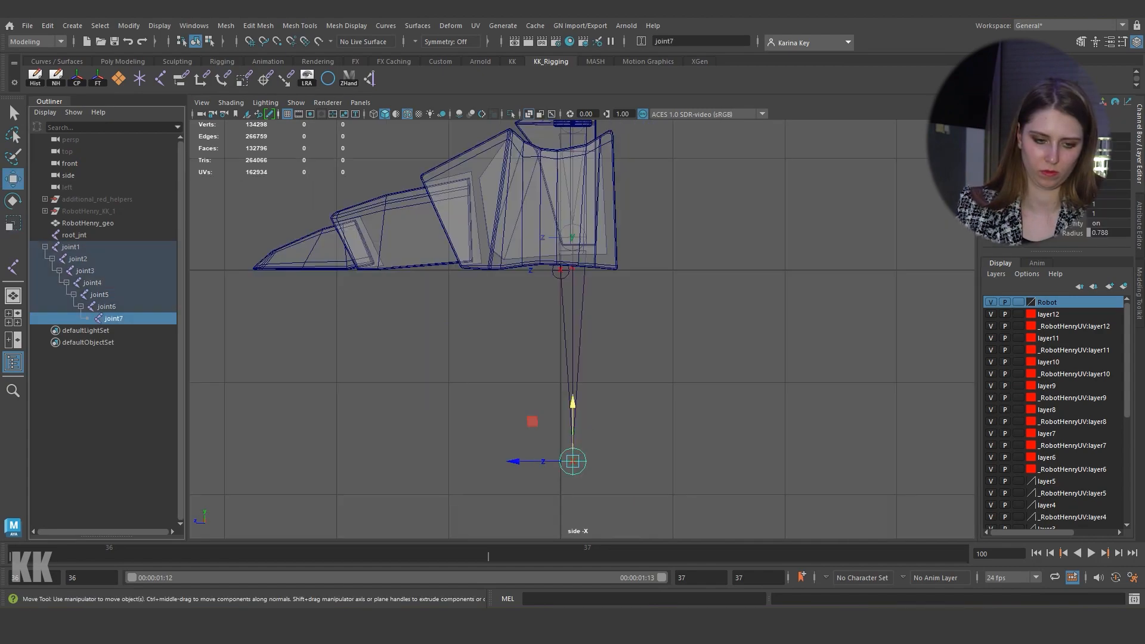
{"action": "key", "text": "Delete"}
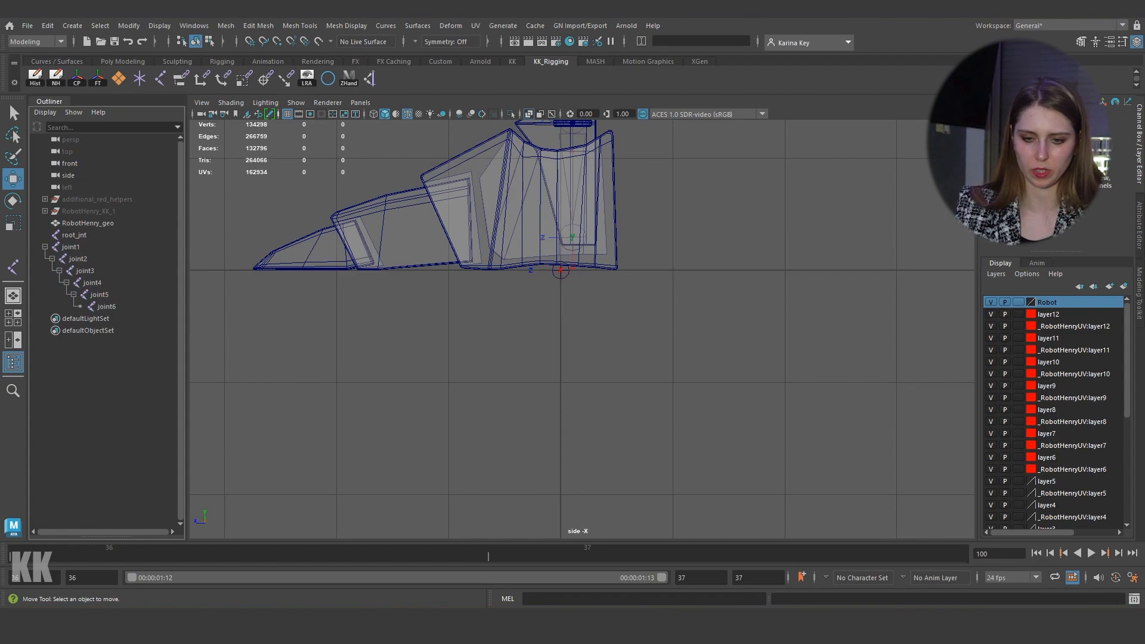
Step: Switch to the perspective view and examine from several angles how the joint chain fits the knee, shin and foot
{"action": "middle_click_drag", "start_coordinate": [582, 329], "coordinate": [538, 469], "text": "alt"}
{"action": "right_click_drag", "start_coordinate": [539, 469], "coordinate": [570, 469], "text": "alt"}
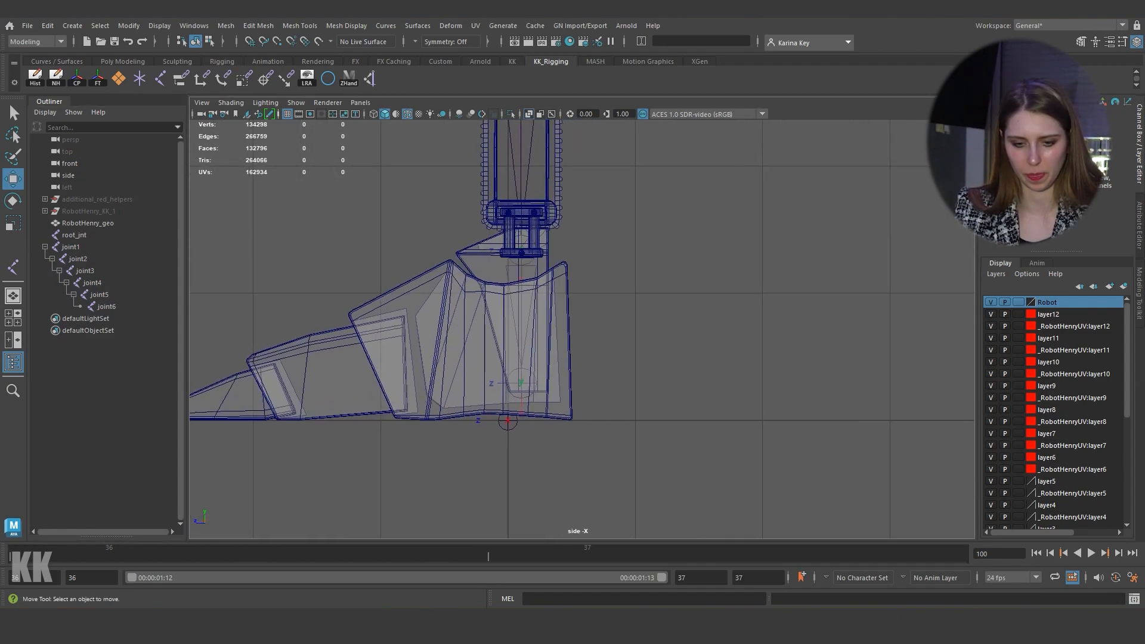
{"action": "key", "text": "space"}
{"action": "left_click", "coordinate": [553, 114]}
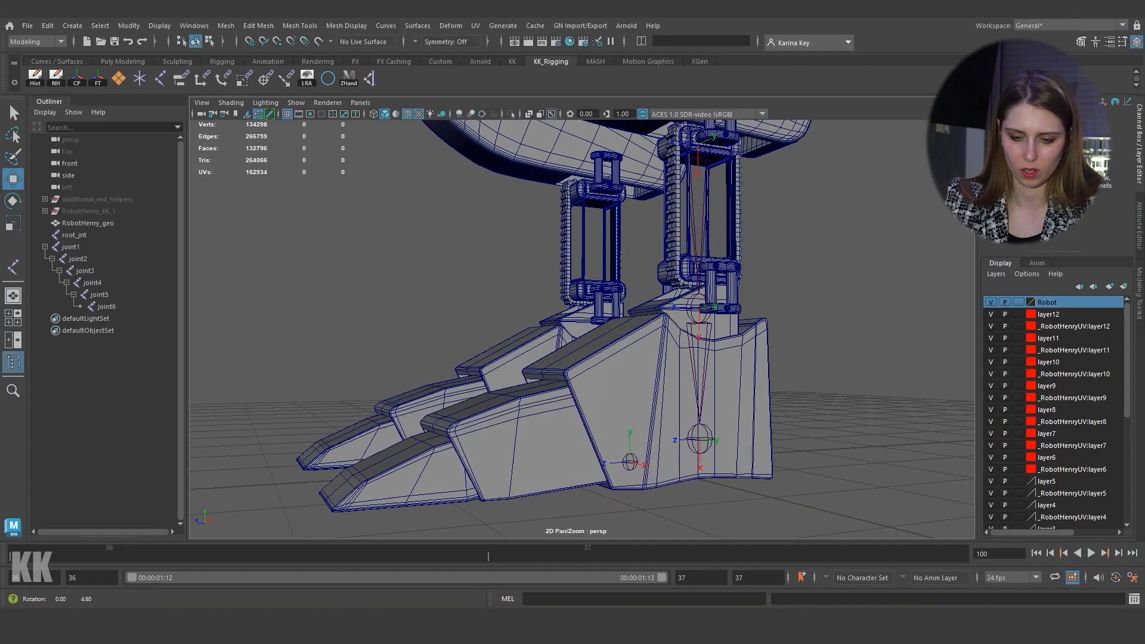
{"action": "left_click_drag", "start_coordinate": [561, 310], "coordinate": [411, 382], "text": "alt"}
{"action": "middle_click_drag", "start_coordinate": [412, 381], "coordinate": [775, 376], "text": "alt"}
{"action": "left_click_drag", "start_coordinate": [776, 375], "coordinate": [728, 373], "text": "alt"}
{"action": "right_click_drag", "start_coordinate": [728, 373], "coordinate": [661, 369], "text": "alt"}
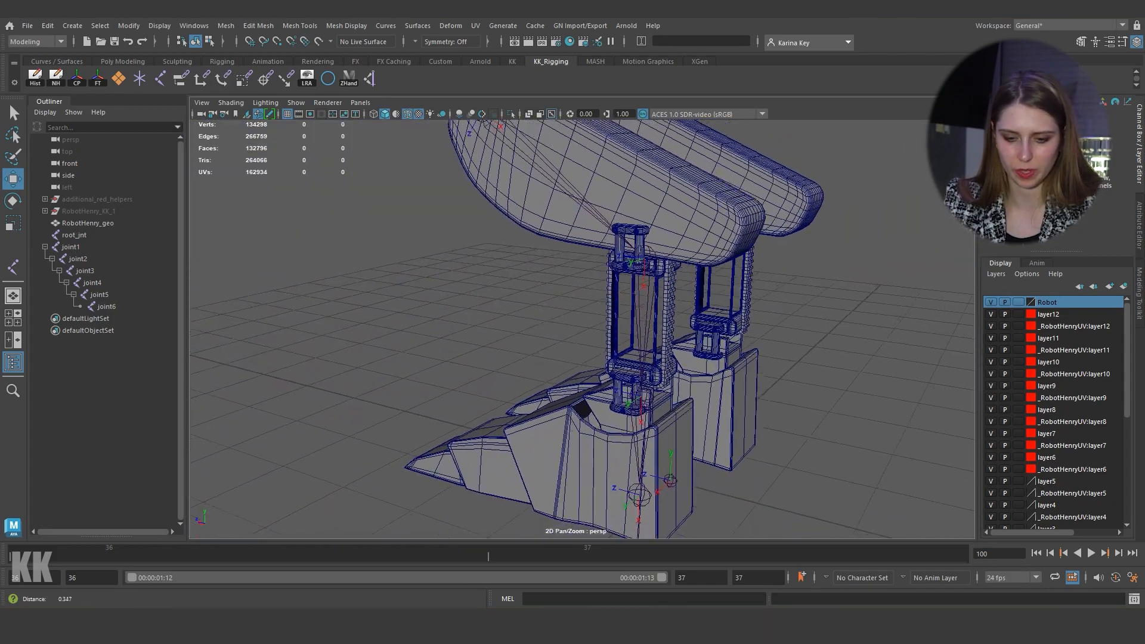
{"action": "left_click_drag", "start_coordinate": [662, 370], "coordinate": [554, 331], "text": "alt"}
{"action": "left_click_drag", "start_coordinate": [704, 339], "coordinate": [591, 316], "text": "alt"}
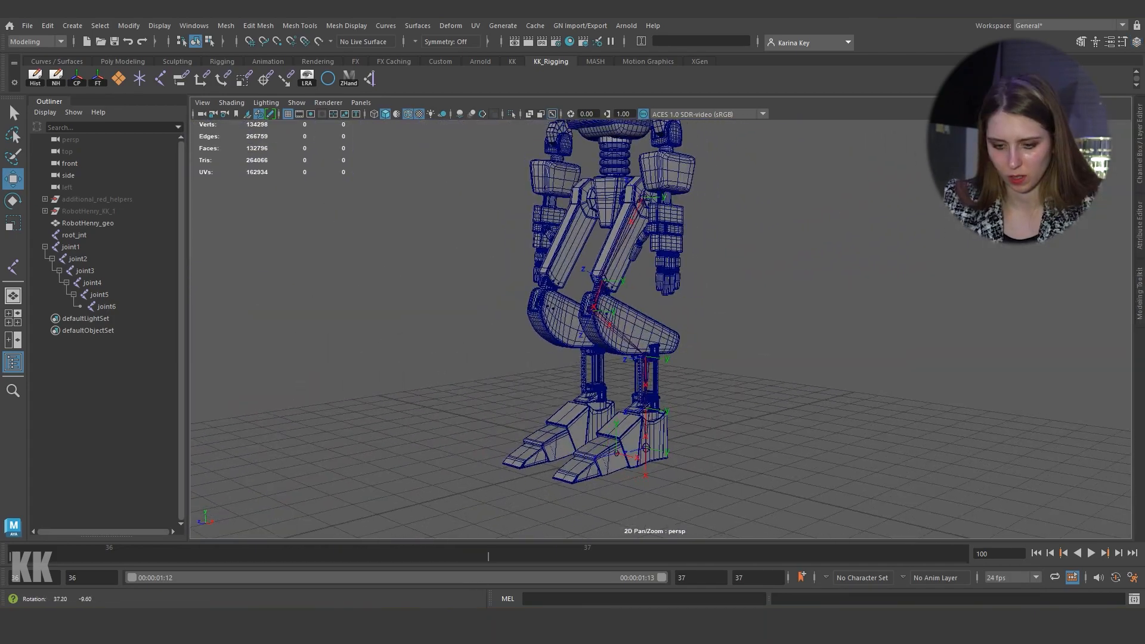
{"action": "right_click_drag", "start_coordinate": [590, 316], "coordinate": [674, 325], "text": "alt"}
{"action": "middle_click_drag", "start_coordinate": [673, 325], "coordinate": [721, 259], "text": "alt"}
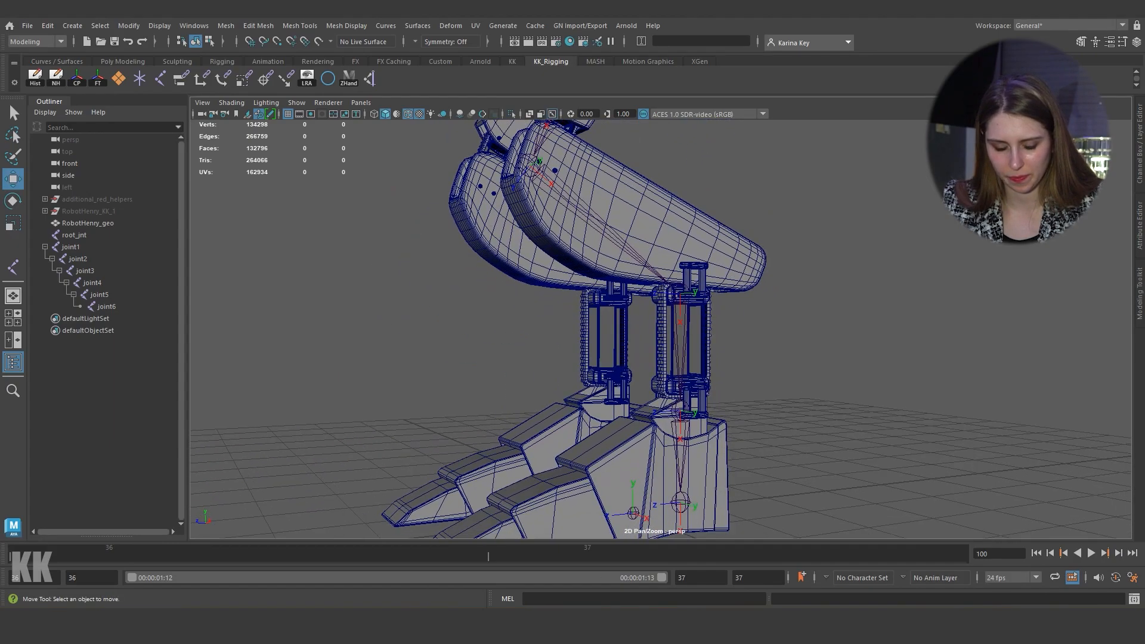
{"action": "right_click_drag", "start_coordinate": [721, 259], "coordinate": [685, 262], "text": "alt"}
{"action": "mouse_move", "coordinate": [686, 263]}
{"action": "left_mouse_down", "text": "alt"}
{"action": "mouse_move", "coordinate": [656, 239]}
{"action": "mouse_move", "coordinate": [703, 268]}
{"action": "mouse_move", "coordinate": [668, 260]}
{"action": "left_mouse_up", "text": "alt"}
{"action": "middle_click_drag", "start_coordinate": [668, 259], "coordinate": [673, 328], "text": "alt"}
{"action": "right_click_drag", "start_coordinate": [673, 328], "coordinate": [584, 322], "text": "alt"}
{"action": "left_click_drag", "start_coordinate": [584, 322], "coordinate": [701, 328], "text": "alt"}
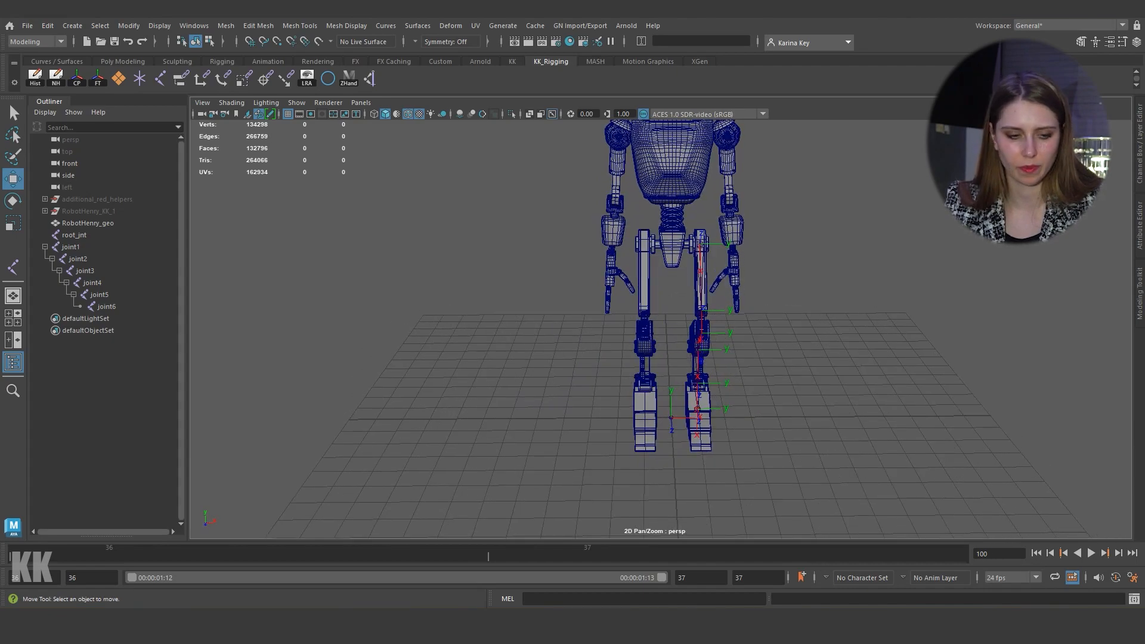
Step: Rename joint1 through joint6 with the base name L_Leg and name the first joint L_Leg0
{"action": "left_click_drag", "start_coordinate": [70, 246], "coordinate": [106, 305]}
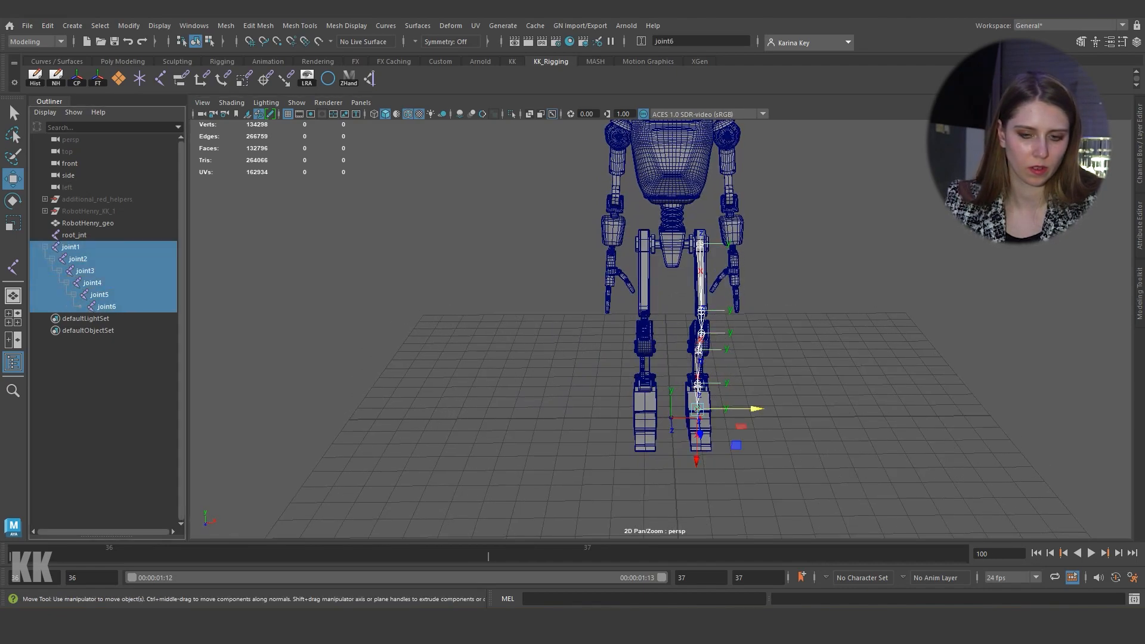
{"action": "left_click", "coordinate": [674, 41]}
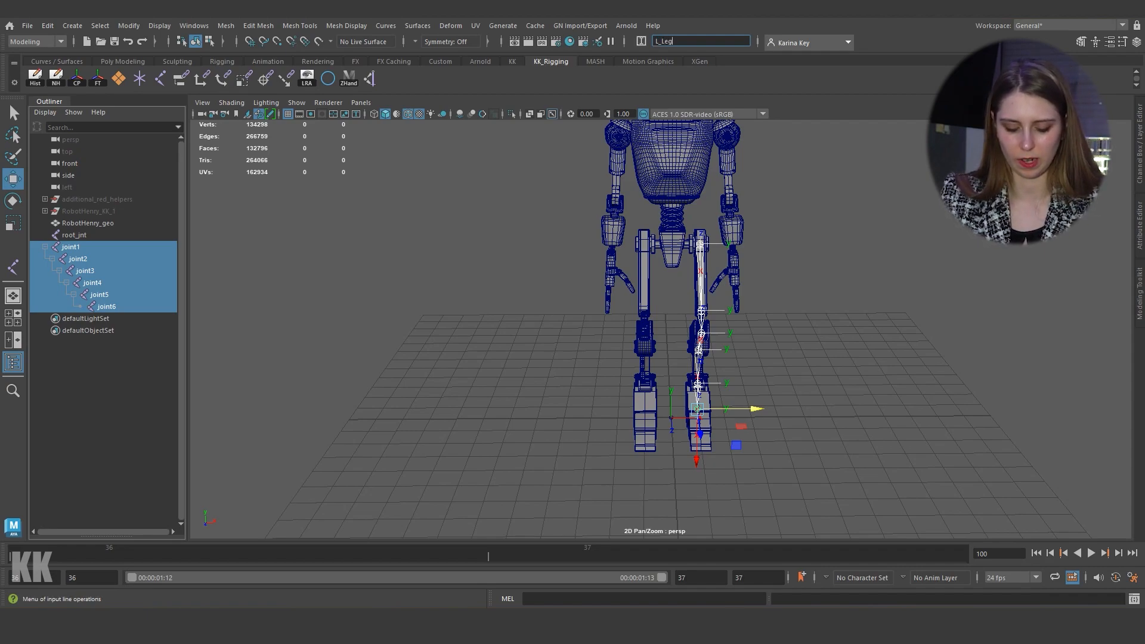
{"action": "key", "text": "Return"}
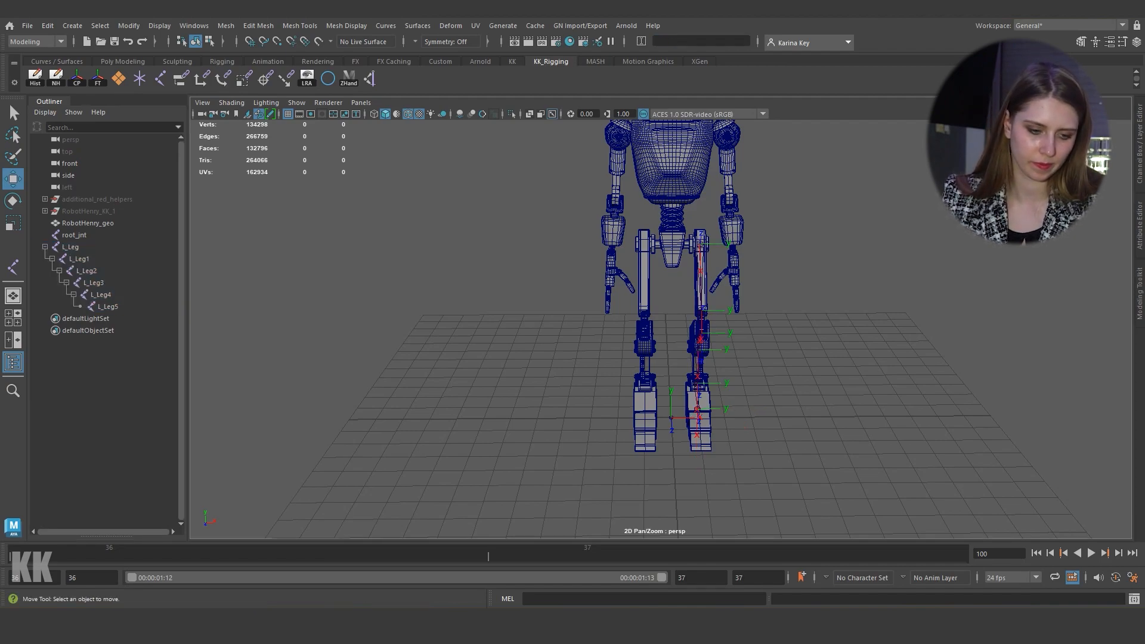
{"action": "double_click", "coordinate": [71, 246]}
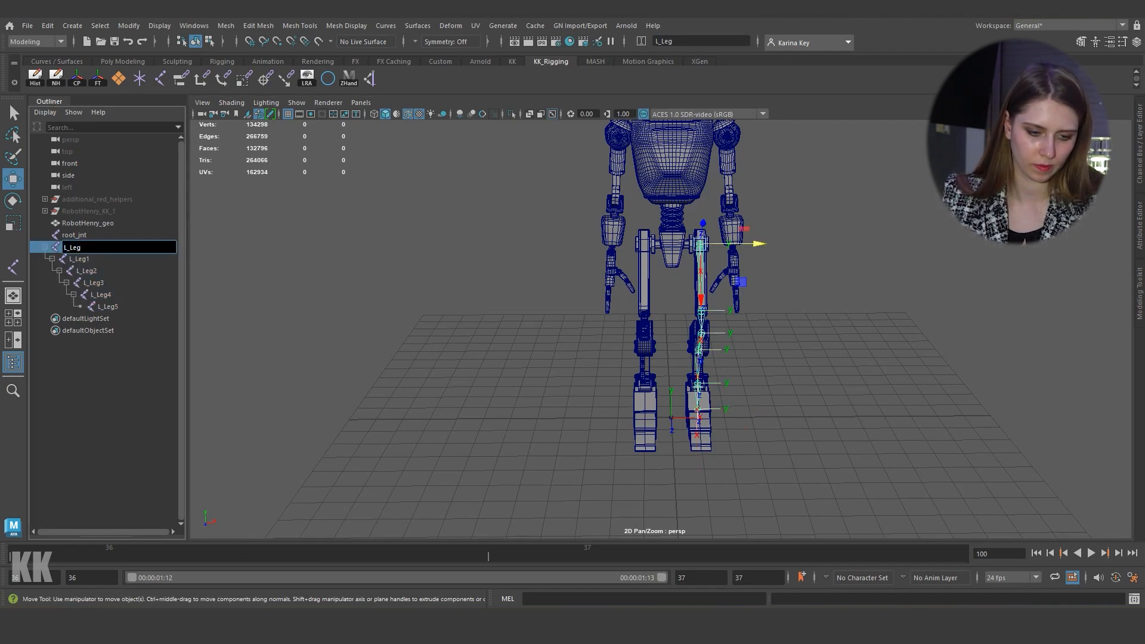
{"action": "key", "text": "Return"}
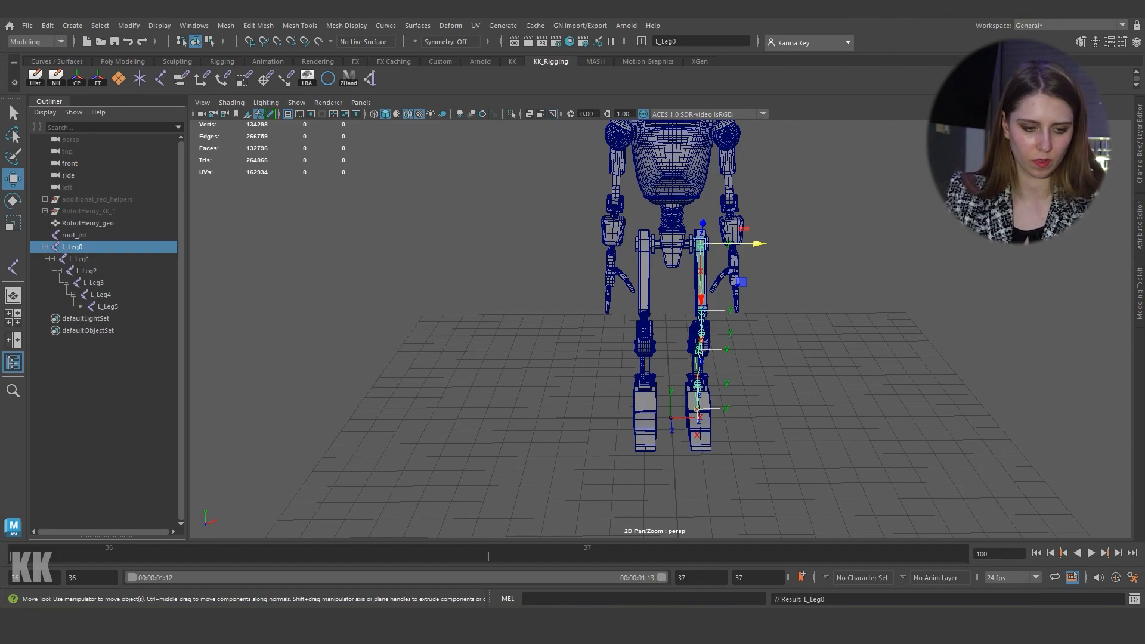
Step: Examine the selected L_Leg joint chain from several angles, checking its fit in the left leg and the L_Leg0 rotation axes at the hip
{"action": "left_click_drag", "start_coordinate": [686, 333], "coordinate": [572, 343], "text": "alt"}
{"action": "right_click_drag", "start_coordinate": [572, 342], "coordinate": [662, 343], "text": "alt"}
{"action": "middle_click_drag", "start_coordinate": [662, 343], "coordinate": [575, 310], "text": "alt"}
{"action": "left_click_drag", "start_coordinate": [576, 310], "coordinate": [605, 317], "text": "alt"}
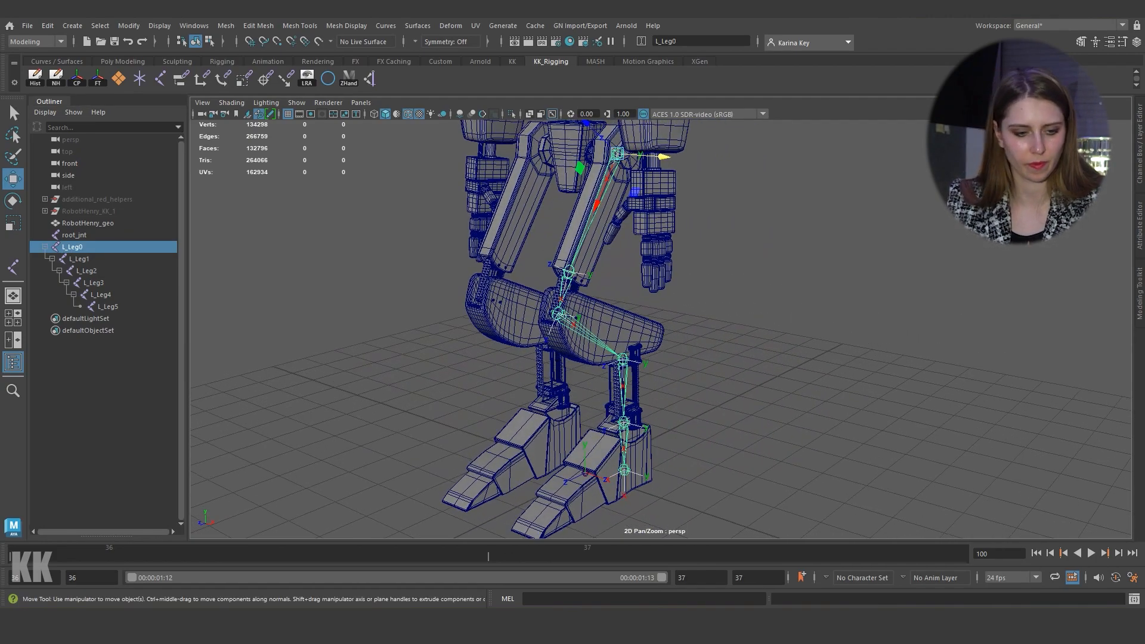
{"action": "left_click", "coordinate": [739, 250]}
{"action": "left_click_drag", "start_coordinate": [72, 246], "coordinate": [108, 306]}
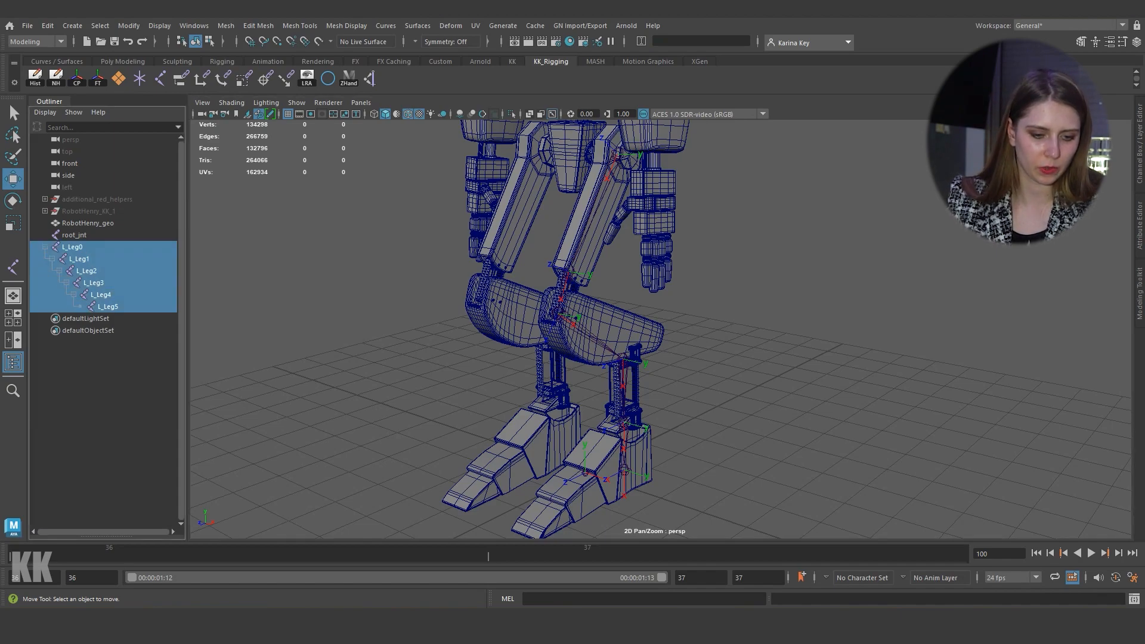
{"action": "key", "text": "e"}
{"action": "right_click_drag", "start_coordinate": [668, 358], "coordinate": [620, 358], "text": "alt"}
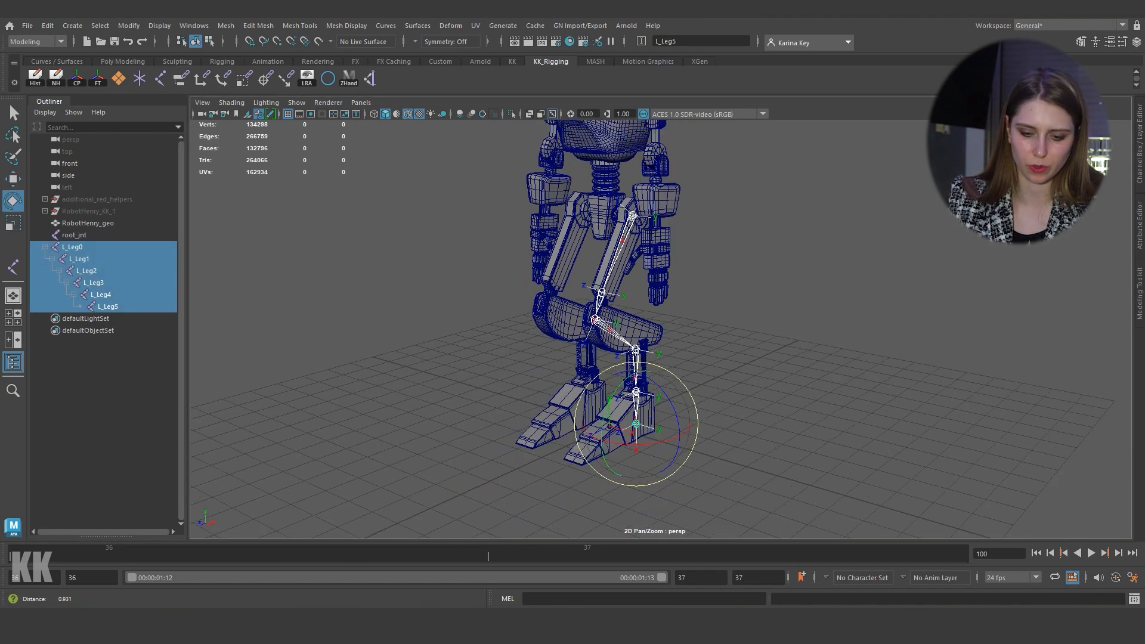
{"action": "left_click_drag", "start_coordinate": [620, 358], "coordinate": [613, 381], "text": "alt"}
{"action": "left_click_drag", "start_coordinate": [613, 381], "coordinate": [598, 414]}
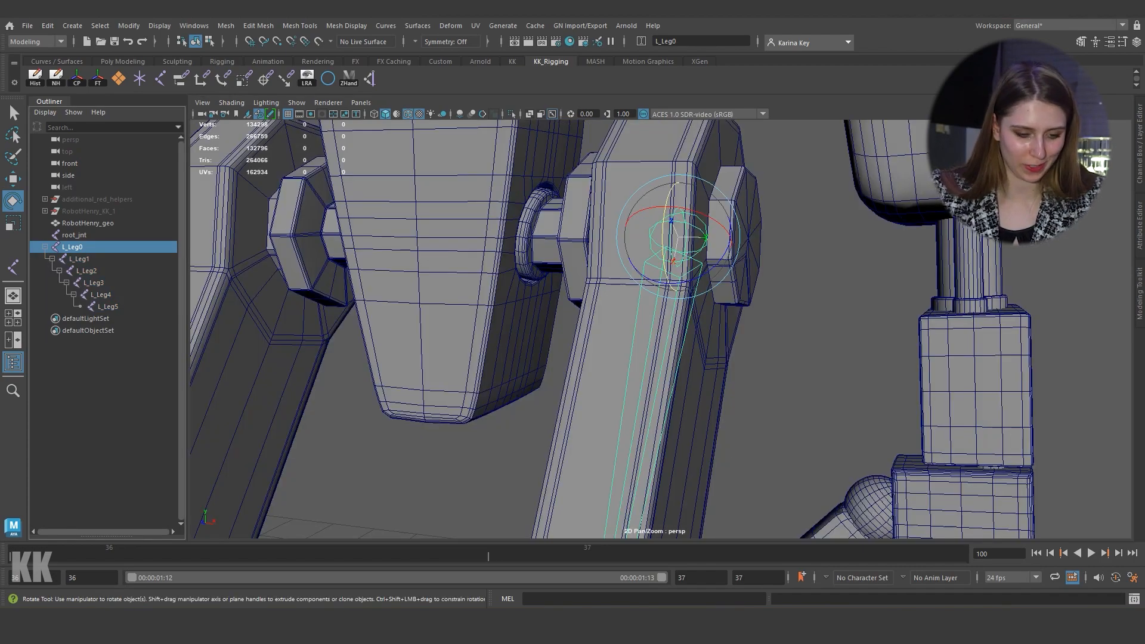
Step: Freeze the translation, rotation and scale of joints L_Leg0 through L_Leg5
{"action": "left_click_drag", "start_coordinate": [72, 247], "coordinate": [102, 307]}
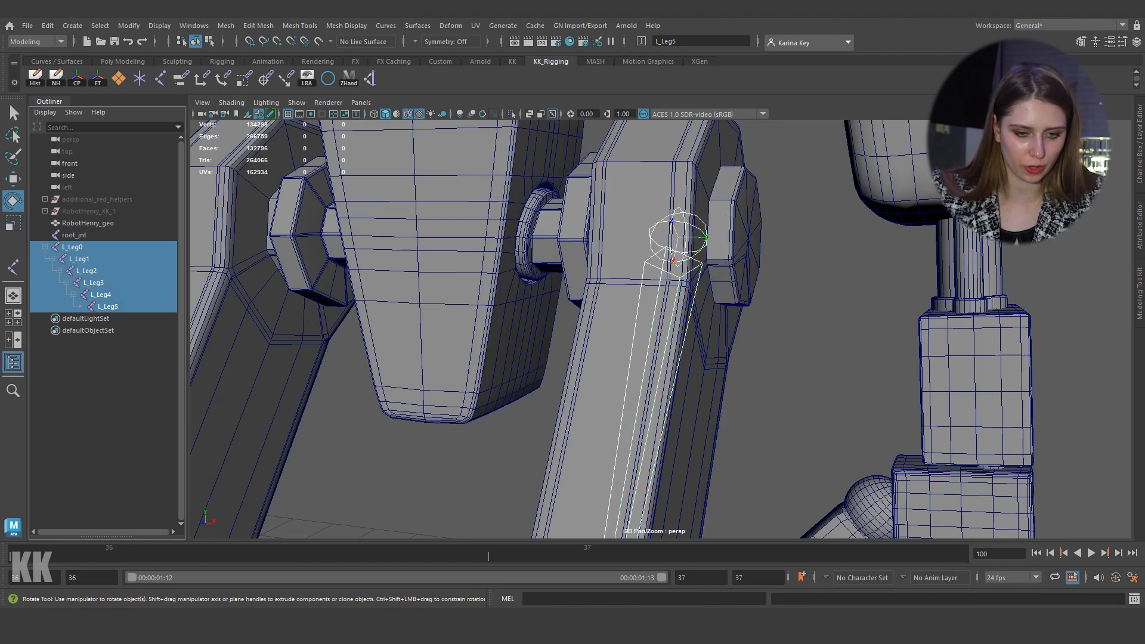
{"action": "left_click", "coordinate": [98, 78]}
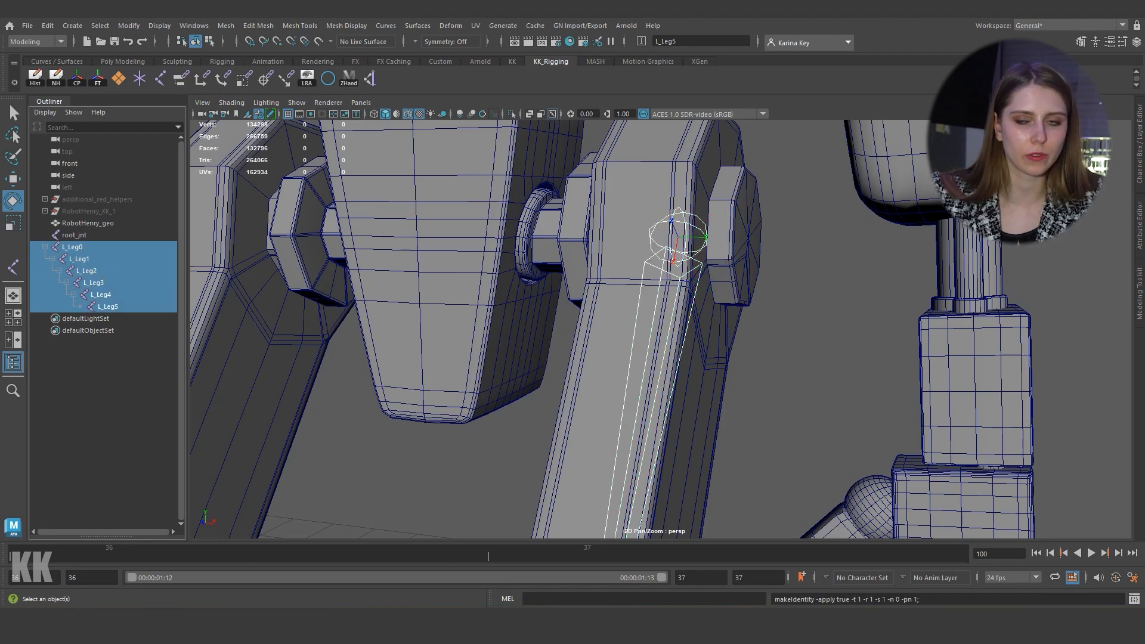
{"action": "left_click", "coordinate": [802, 286]}
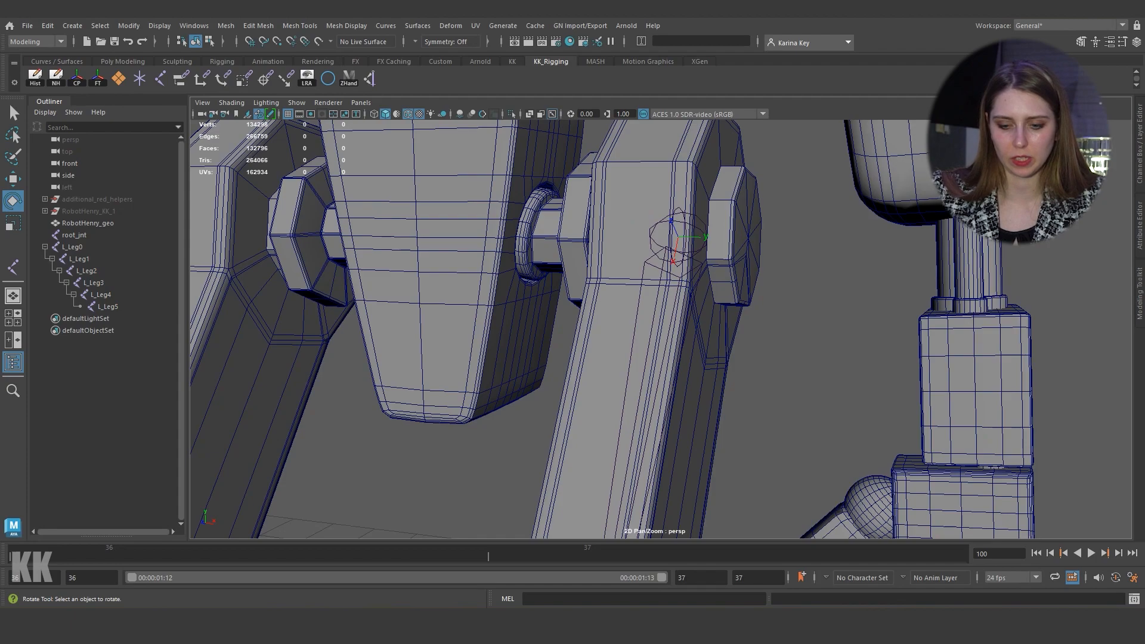
Step: Try rotating all six L_Leg joints together by about -8 degrees around their Y axis and undo the rotation
{"action": "left_click", "coordinate": [678, 238]}
{"action": "scroll", "coordinate": [668, 262], "scroll_direction": "down", "scroll_amount": 8}
{"action": "scroll", "coordinate": [653, 292], "scroll_direction": "up", "scroll_amount": 3}
{"action": "middle_click_drag", "start_coordinate": [656, 298], "coordinate": [639, 108], "text": "alt"}
{"action": "left_click", "coordinate": [801, 286]}
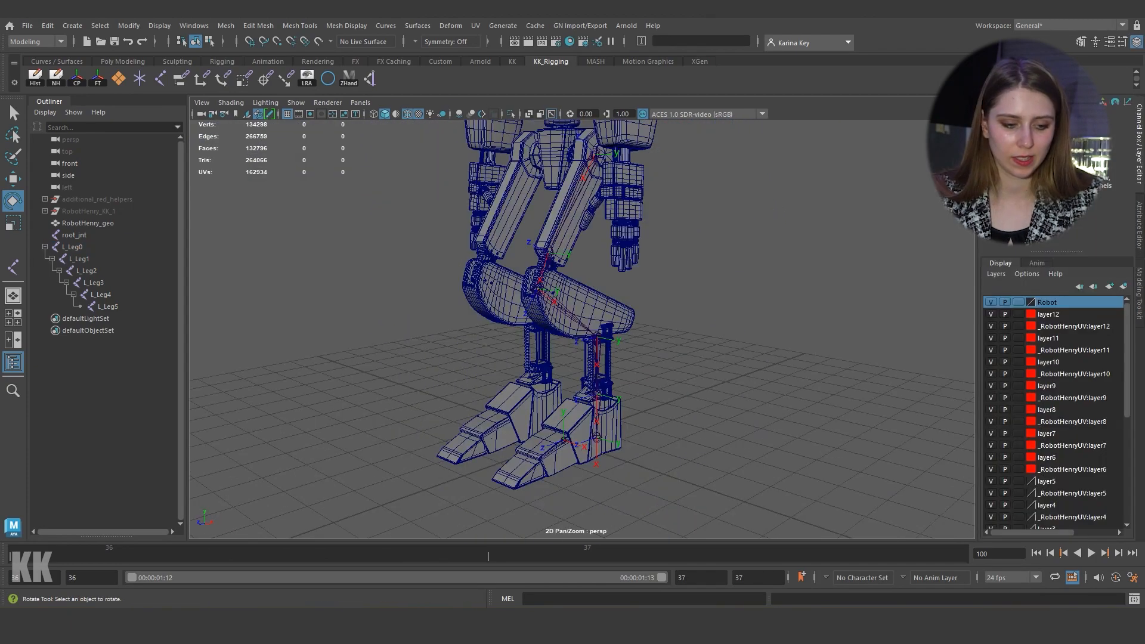
{"action": "left_click_drag", "start_coordinate": [73, 247], "coordinate": [104, 306]}
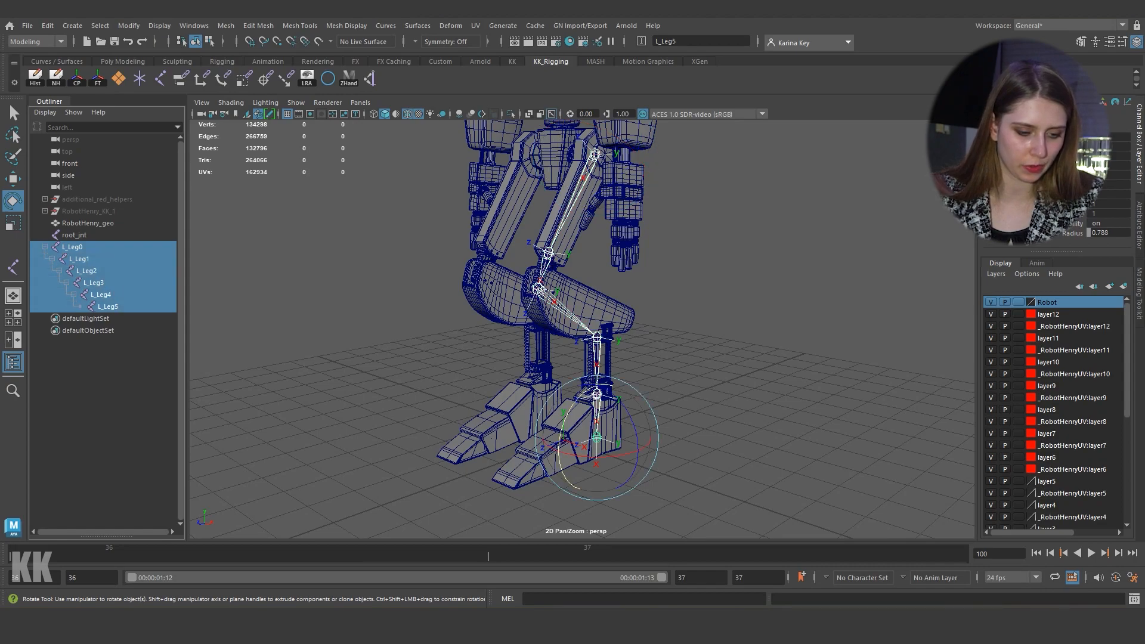
{"action": "scroll", "coordinate": [596, 358], "scroll_direction": "down", "scroll_amount": 3}
{"action": "middle_click_drag", "start_coordinate": [596, 388], "coordinate": [545, 273], "text": "alt"}
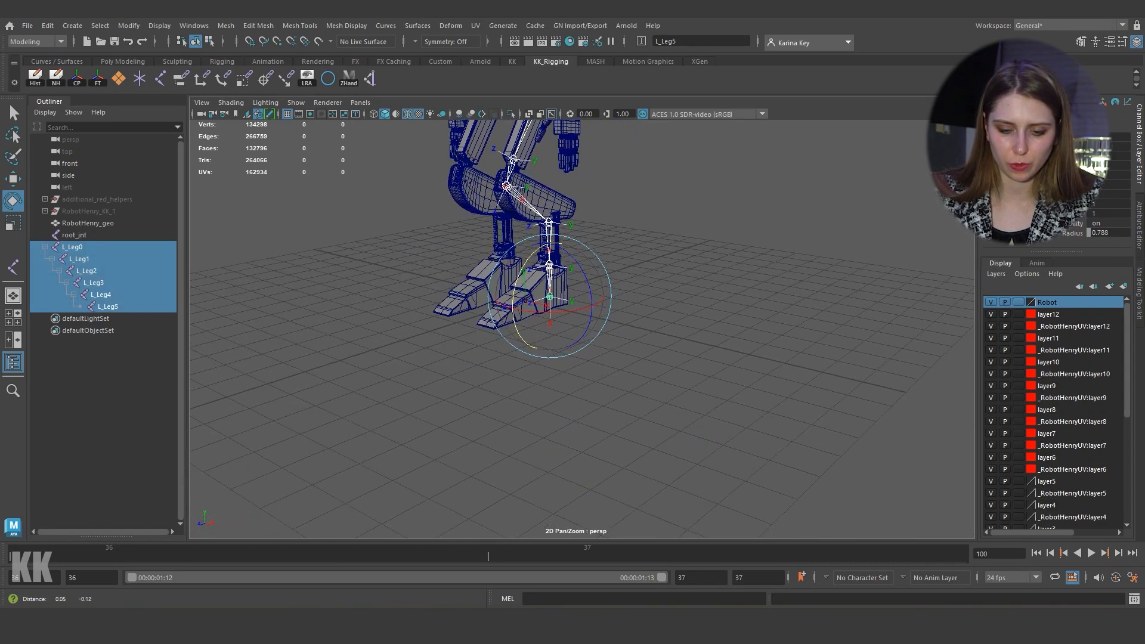
{"action": "mouse_move", "coordinate": [517, 278]}
{"action": "left_mouse_down"}
{"action": "mouse_move", "coordinate": [514, 315]}
{"action": "mouse_move", "coordinate": [525, 263]}
{"action": "mouse_move", "coordinate": [554, 265]}
{"action": "mouse_move", "coordinate": [507, 278]}
{"action": "left_mouse_up"}
{"action": "key", "text": "ctrl+z"}
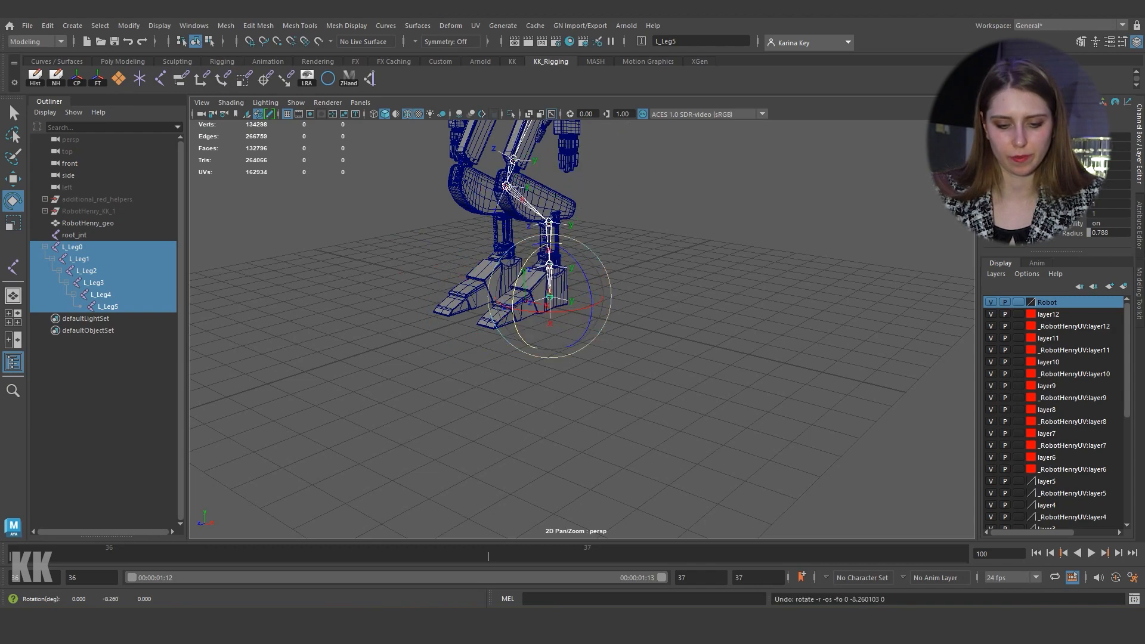
Step: Try rotating the L_Leg joints about 22.5 degrees around Y, undo the rotation and step back through the preceding selections
{"action": "scroll", "coordinate": [537, 286], "scroll_direction": "down", "scroll_amount": 4}
{"action": "middle_click_drag", "start_coordinate": [537, 286], "coordinate": [522, 273], "text": "alt"}
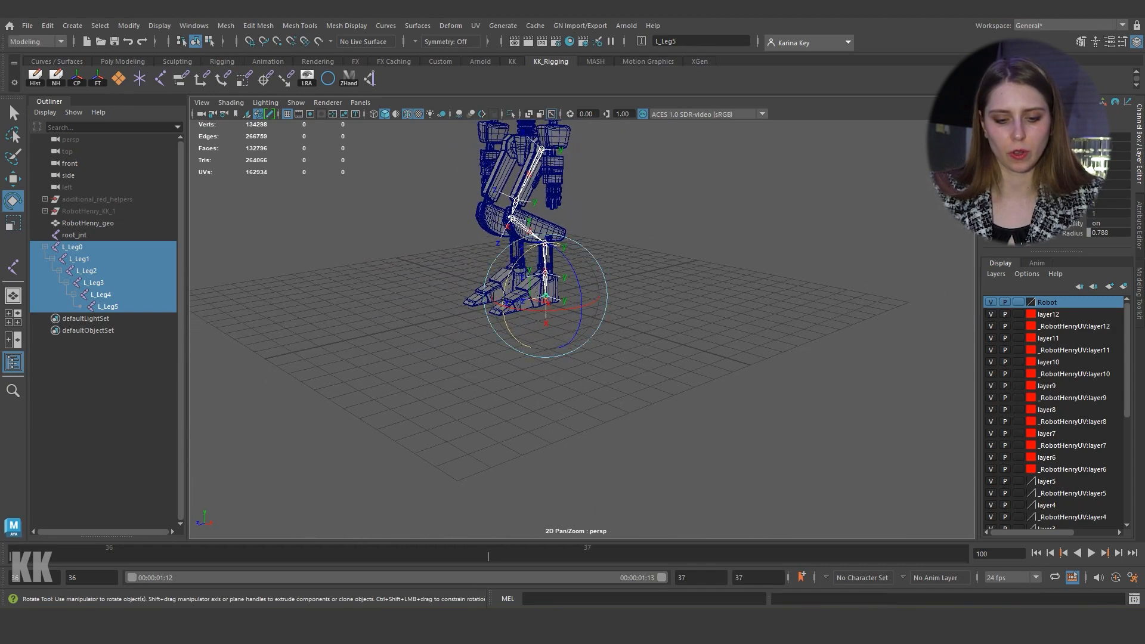
{"action": "left_click_drag", "start_coordinate": [511, 266], "coordinate": [570, 262]}
{"action": "key", "text": "ctrl+z"}
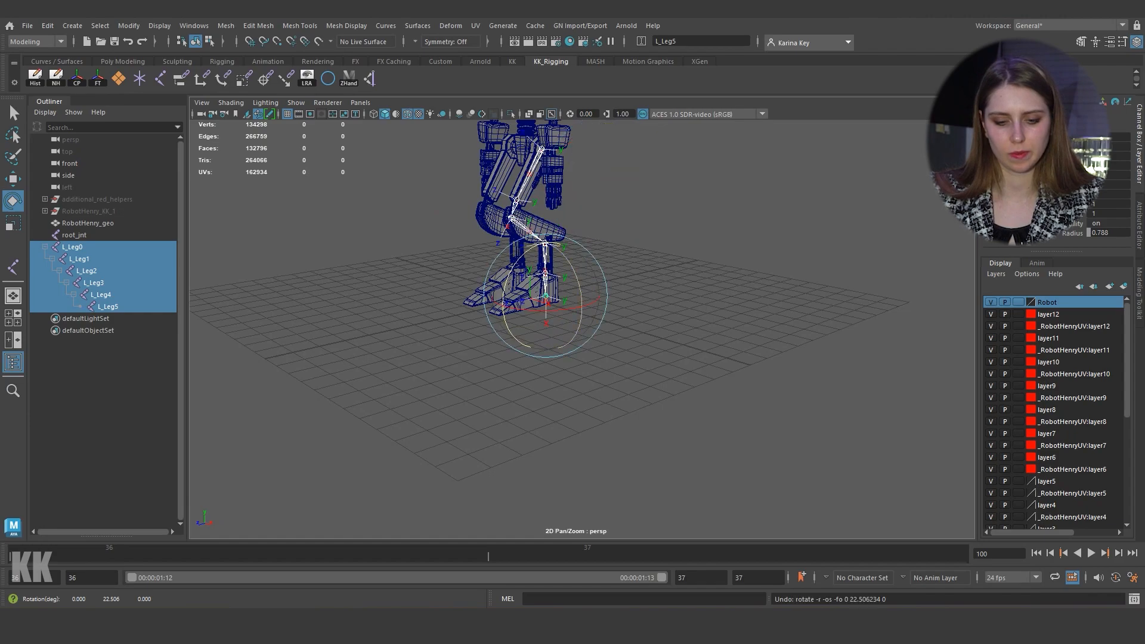
{"action": "key", "text": "ctrl+z"}
{"action": "key", "text": "ctrl+z"}
{"action": "key", "text": "ctrl+z"}
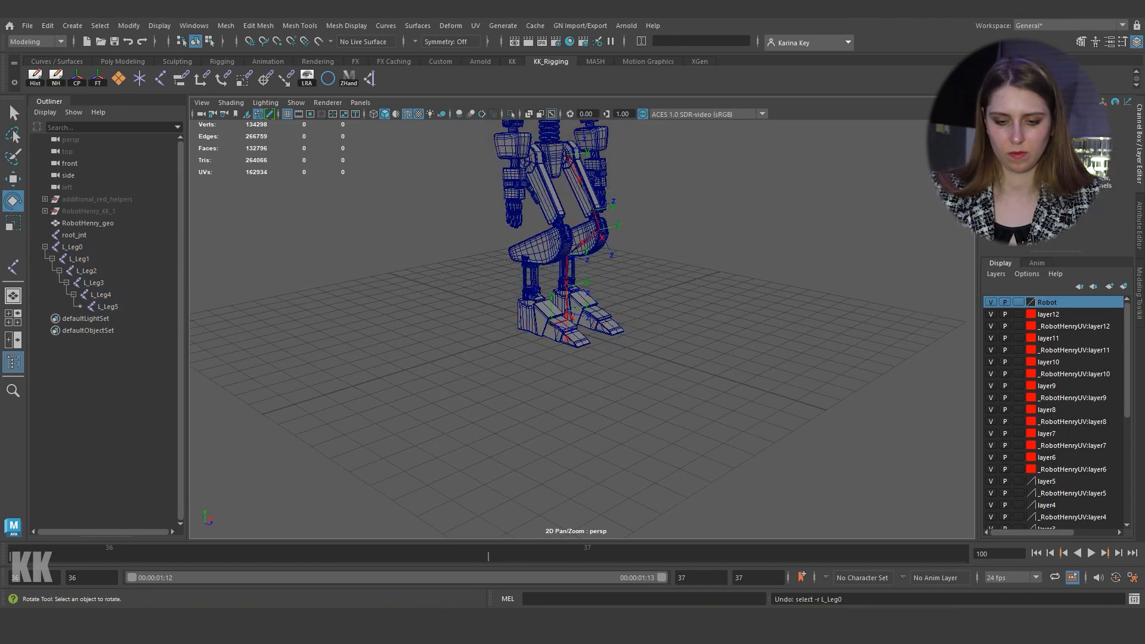
Step: Reselect L_Leg0 through L_Leg5, try rotating them about -39 degrees around Z and undo the rotation
{"action": "mouse_move", "coordinate": [584, 299]}
{"action": "left_mouse_down", "text": "alt"}
{"action": "mouse_move", "coordinate": [468, 295]}
{"action": "mouse_move", "coordinate": [575, 289]}
{"action": "left_mouse_up", "text": "alt"}
{"action": "left_click_drag", "start_coordinate": [73, 247], "coordinate": [103, 307]}
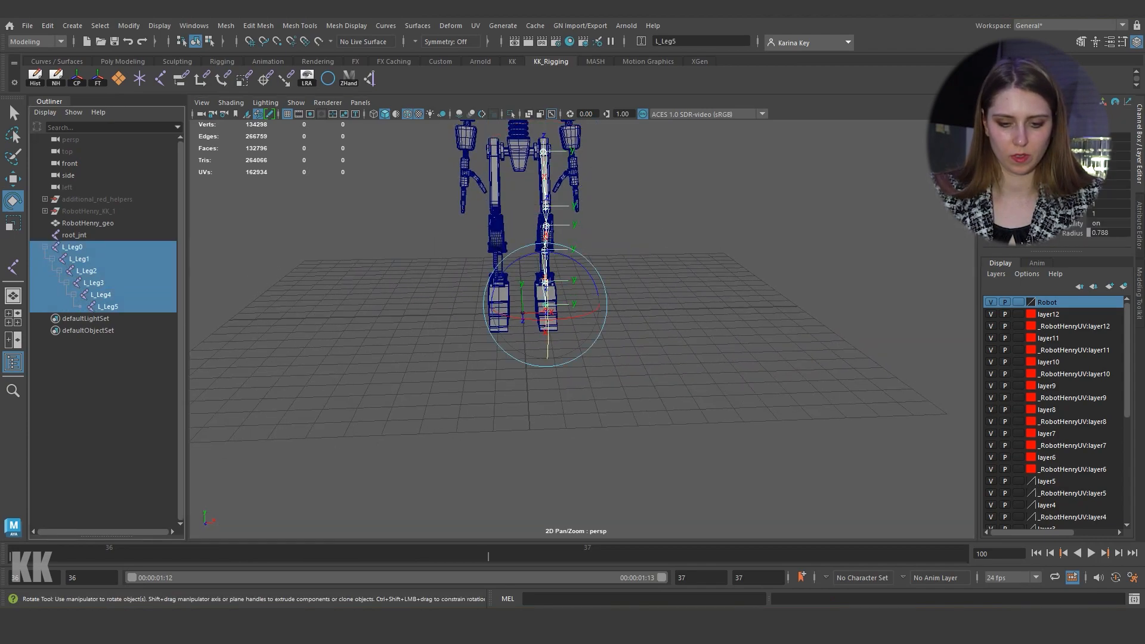
{"action": "left_click_drag", "start_coordinate": [546, 278], "coordinate": [546, 307]}
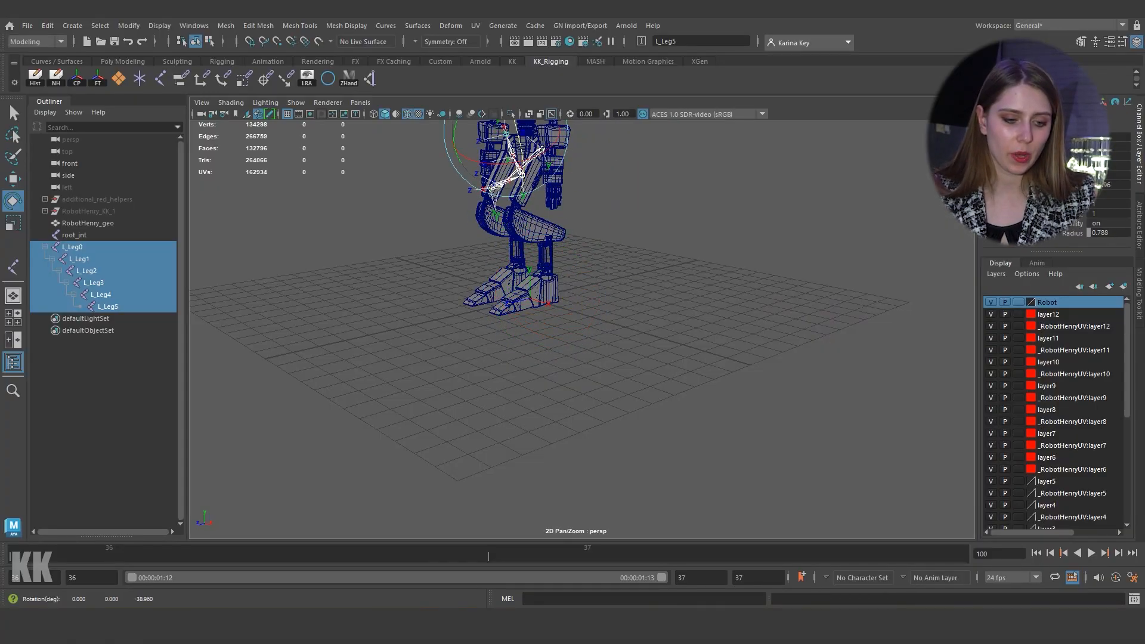
{"action": "key", "text": "ctrl+z"}
Step: Try folding the whole L_Leg chain around Y by about 32 and 61 degrees, undoing each rotation
{"action": "left_click_drag", "start_coordinate": [542, 311], "coordinate": [562, 309]}
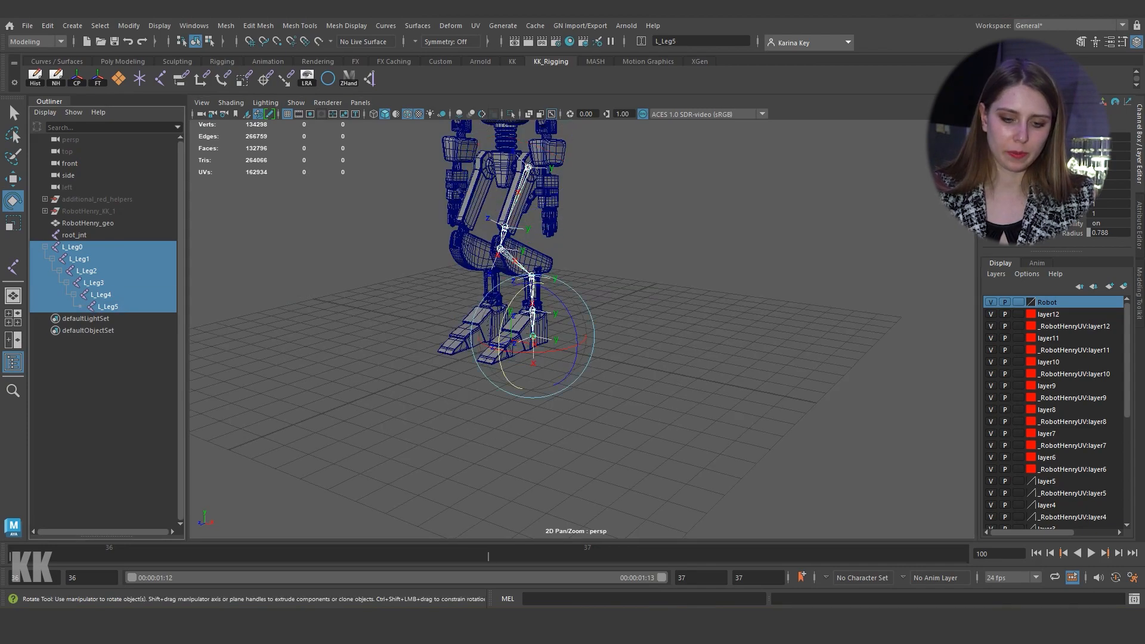
{"action": "left_click_drag", "start_coordinate": [509, 305], "coordinate": [500, 328]}
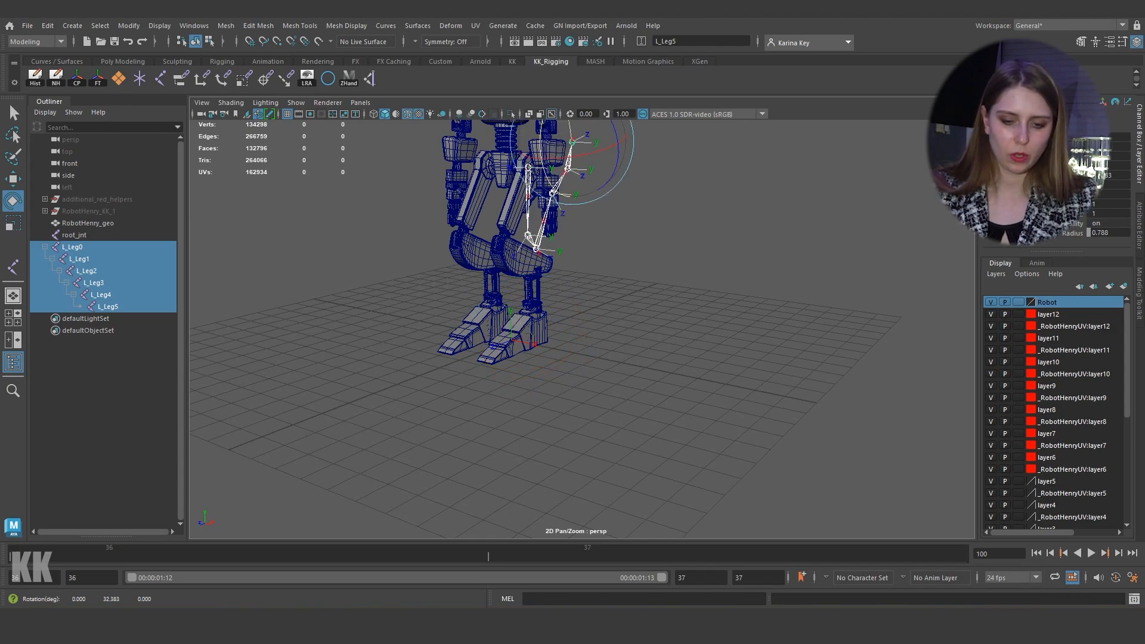
{"action": "key", "text": "ctrl+z"}
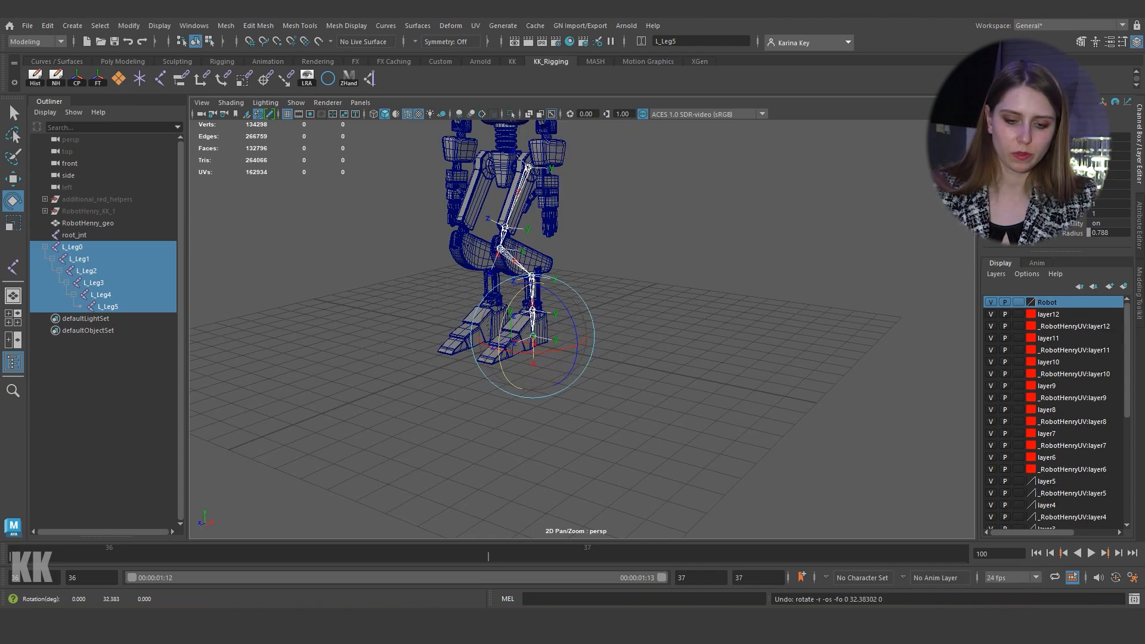
{"action": "left_click_drag", "start_coordinate": [516, 295], "coordinate": [505, 312]}
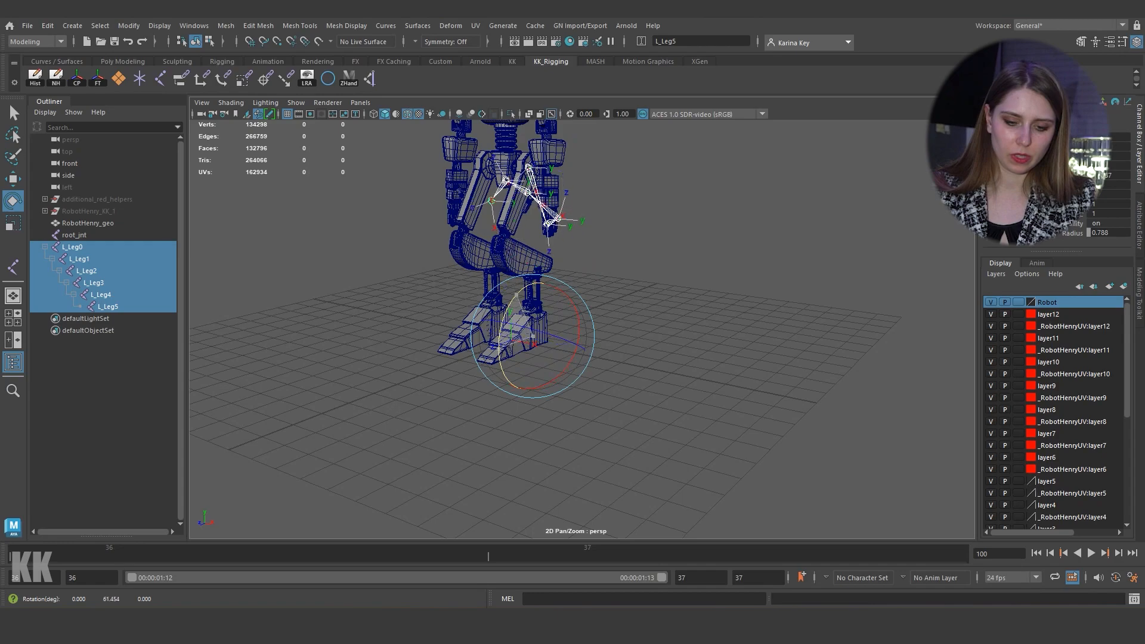
{"action": "key", "text": "ctrl+z"}
{"action": "key", "text": "shift+z"}
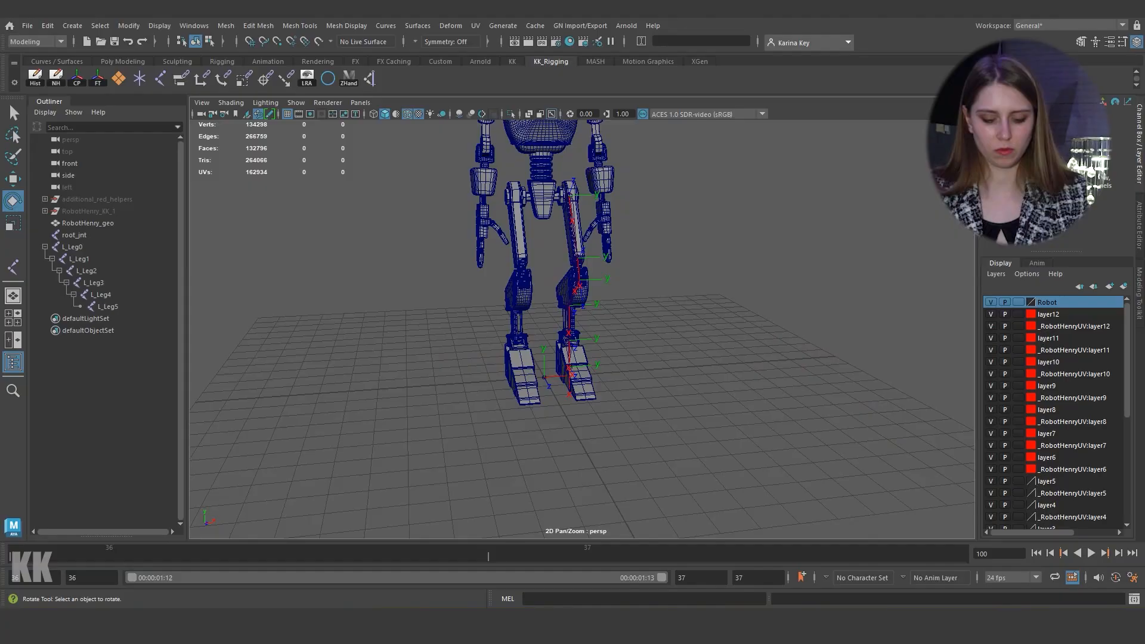
Step: Hide the existing L_Leg0 joint chain and clear the selection
{"action": "left_click", "coordinate": [72, 247]}
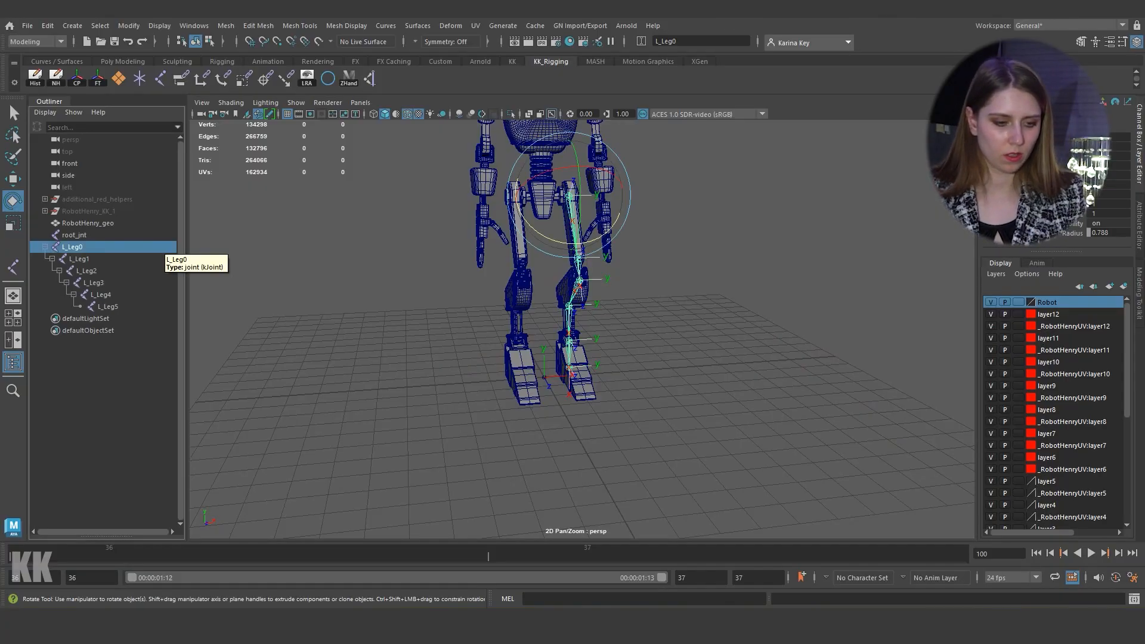
{"action": "key", "text": "h"}
{"action": "left_click", "coordinate": [310, 251]}
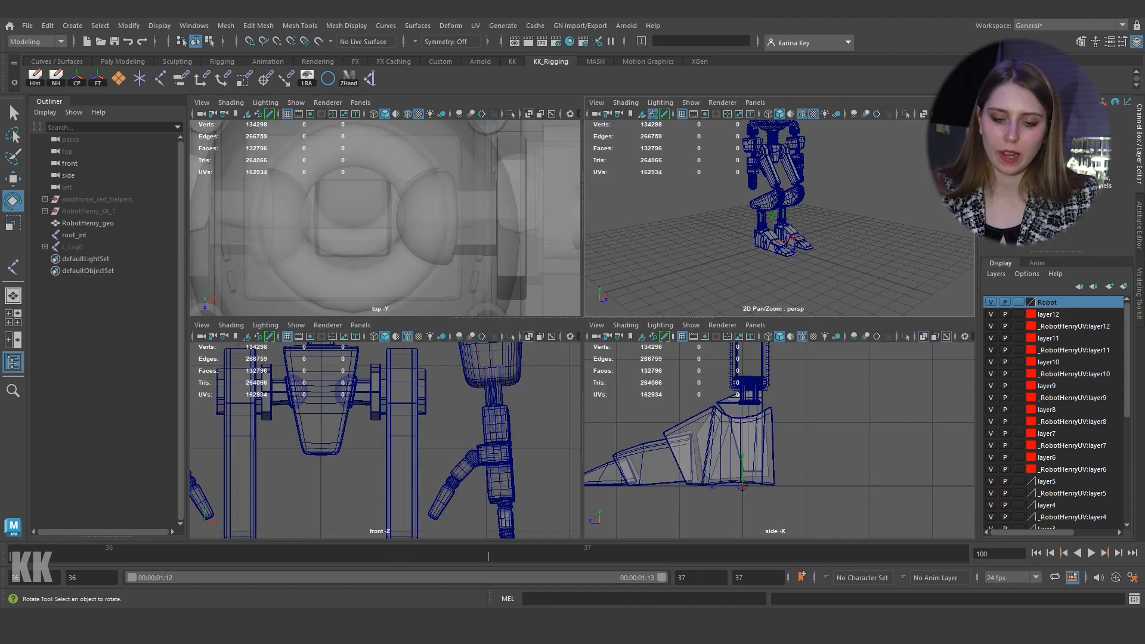
Step: Switch to the left orthographic view and place a single separate joint at the centre of the hip hinge
{"action": "key", "text": "space"}
{"action": "key", "text": "space"}
{"action": "left_click_drag", "start_coordinate": [795, 301], "coordinate": [778, 292]}
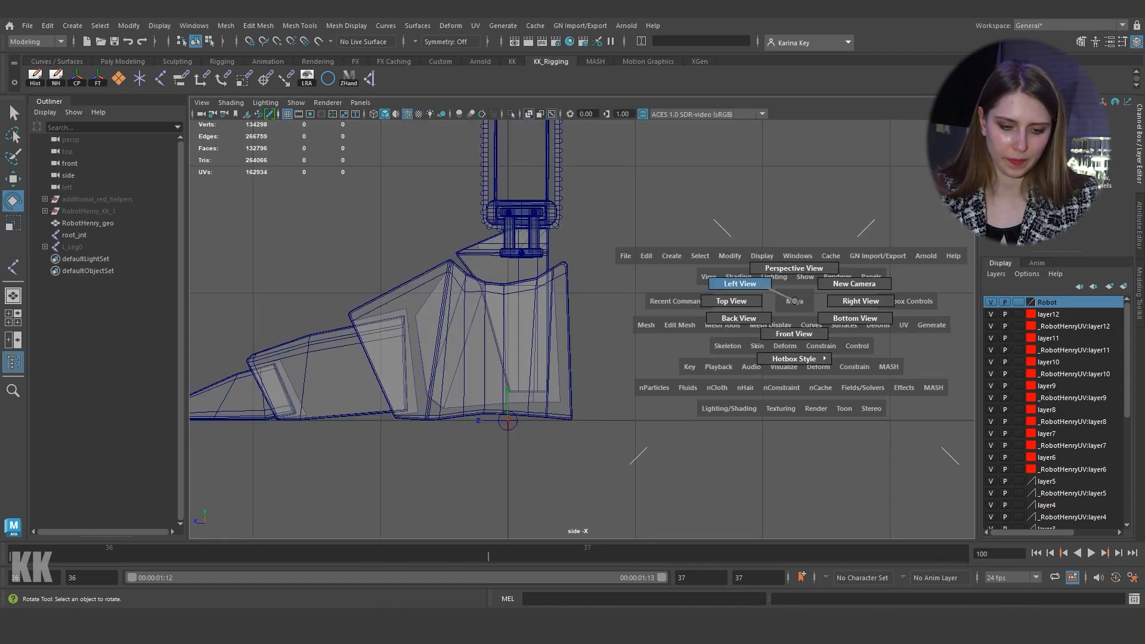
{"action": "left_click_drag", "start_coordinate": [770, 291], "coordinate": [763, 287]}
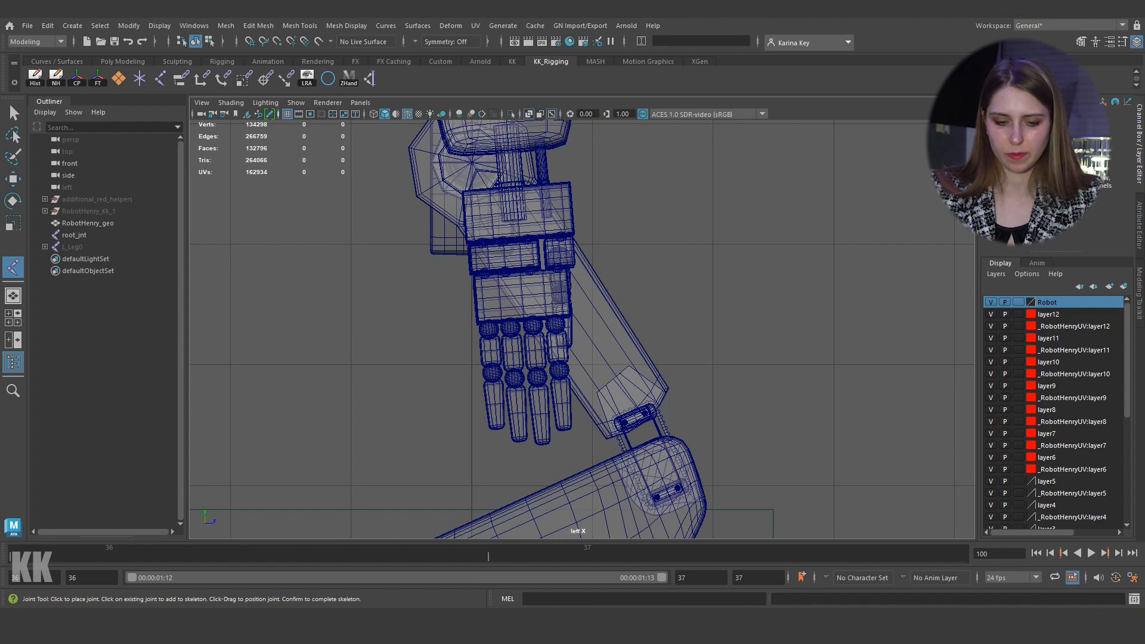
{"action": "left_click", "coordinate": [471, 162]}
{"action": "key", "text": "e"}
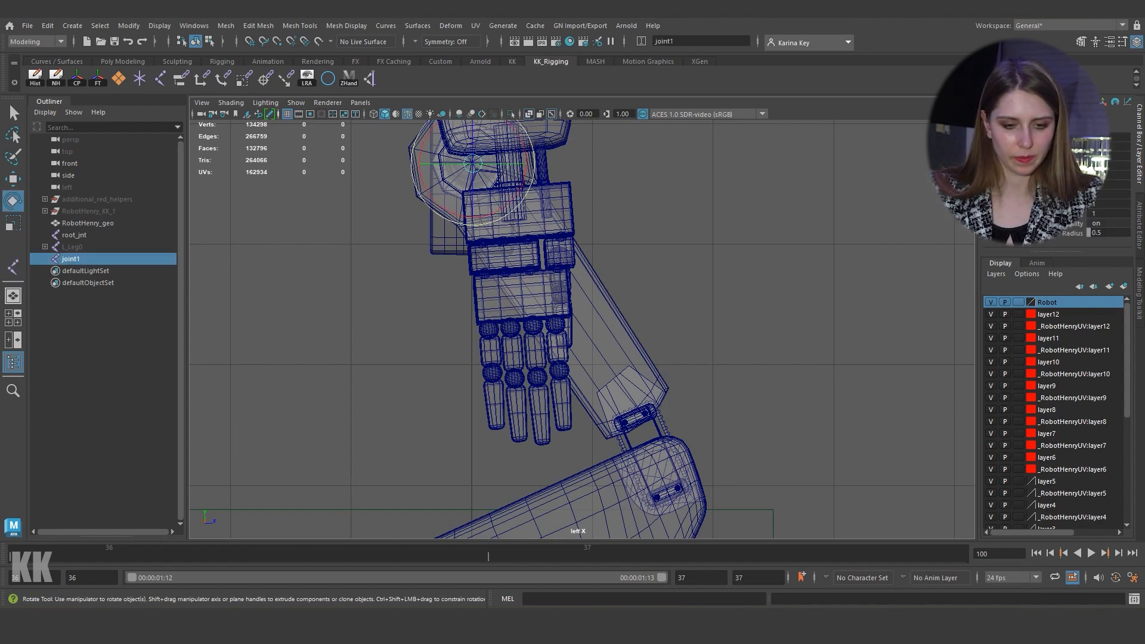
Step: Start a new joint chain with a joint on the front screw of the upper knee hinge plate
{"action": "middle_click_drag", "start_coordinate": [582, 364], "coordinate": [449, 222], "text": "alt"}
{"action": "key", "text": "y"}
{"action": "scroll", "coordinate": [581, 329], "scroll_direction": "up", "scroll_amount": 5}
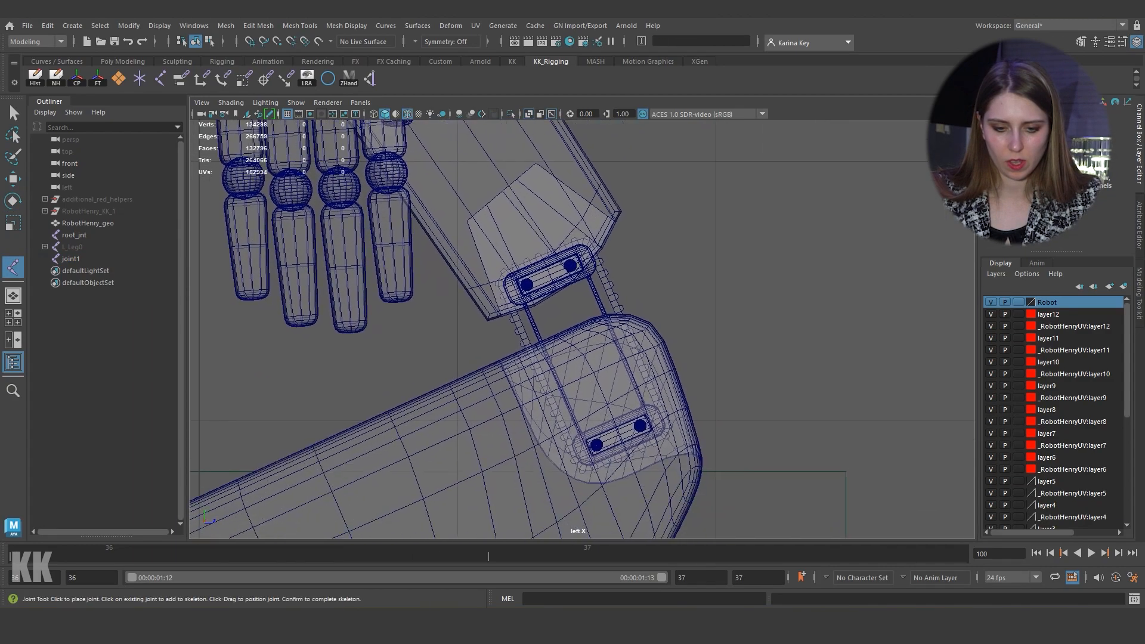
{"action": "scroll", "coordinate": [582, 329], "scroll_direction": "up", "scroll_amount": 6}
{"action": "middle_click_drag", "start_coordinate": [582, 329], "coordinate": [594, 368], "text": "alt"}
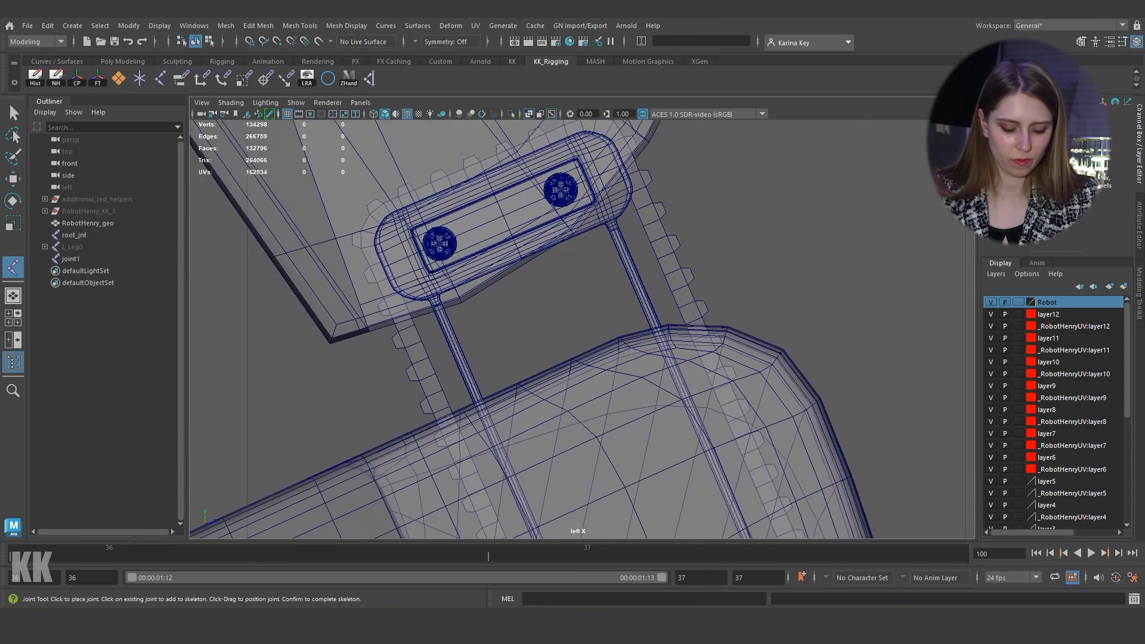
{"action": "left_click", "coordinate": [560, 189]}
Step: Add a second joint to the new chain on the front screw of the lower knee hinge plate
{"action": "middle_click_drag", "start_coordinate": [582, 329], "coordinate": [483, 174], "text": "alt"}
{"action": "scroll", "coordinate": [483, 173], "scroll_direction": "down", "scroll_amount": 3}
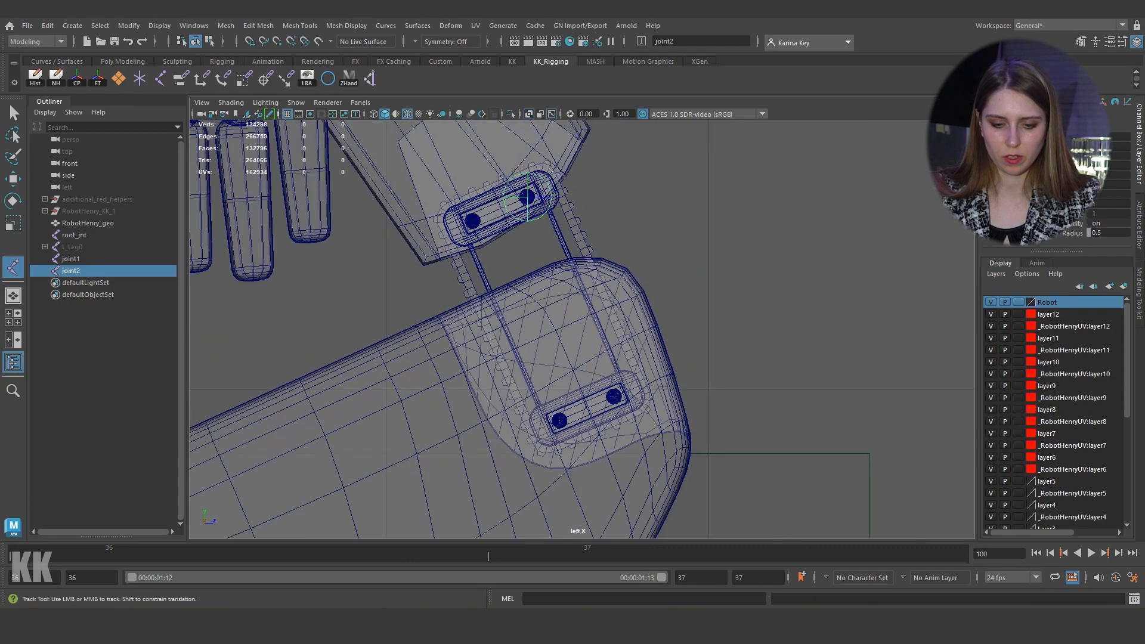
{"action": "middle_click_drag", "start_coordinate": [602, 446], "coordinate": [581, 328], "text": "alt"}
{"action": "scroll", "coordinate": [581, 328], "scroll_direction": "up", "scroll_amount": 4}
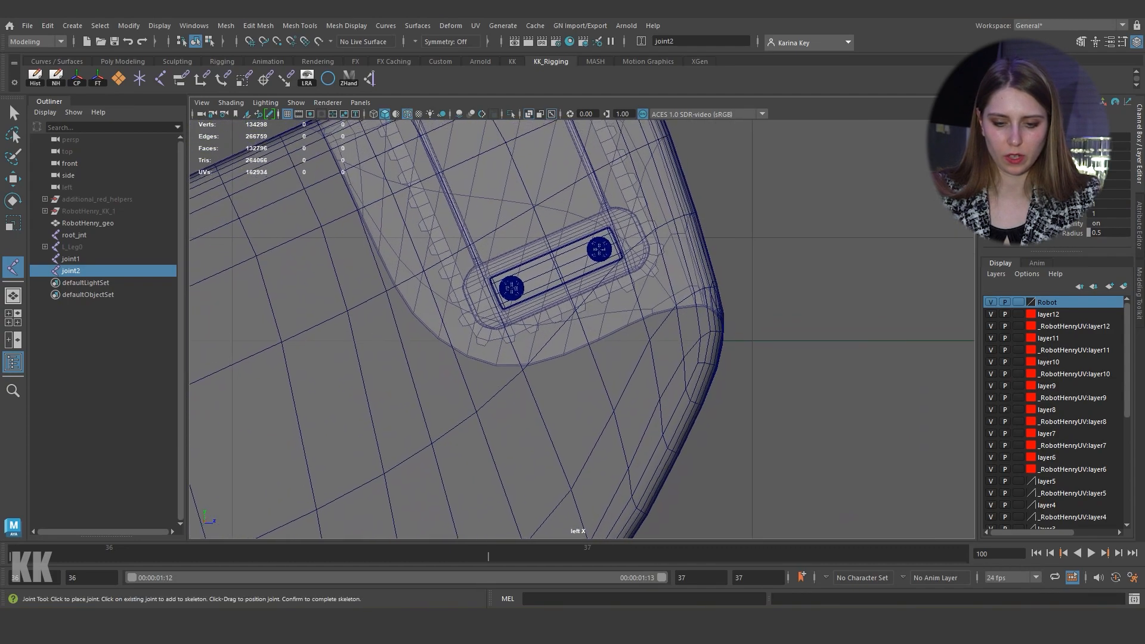
{"action": "left_click", "coordinate": [599, 250]}
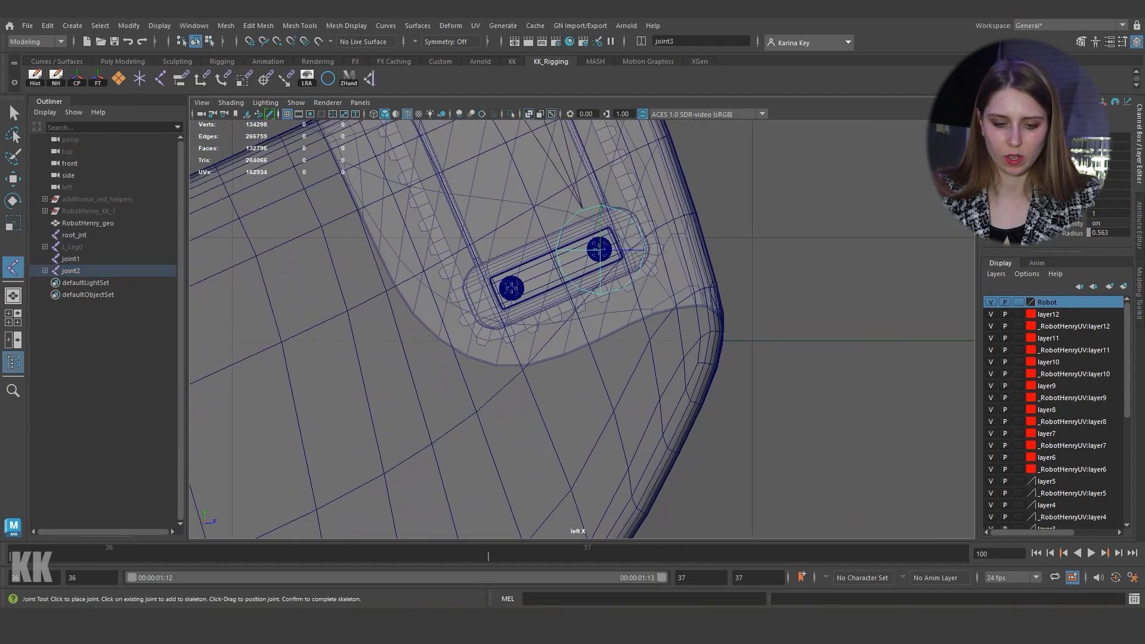
Step: Add a third joint to the chain midway between the two hinge bars at the top of the shin
{"action": "scroll", "coordinate": [540, 298], "scroll_direction": "down", "scroll_amount": 5}
{"action": "middle_click_drag", "start_coordinate": [540, 298], "coordinate": [767, 186], "text": "alt"}
{"action": "middle_click_drag", "start_coordinate": [474, 393], "coordinate": [497, 313], "text": "alt"}
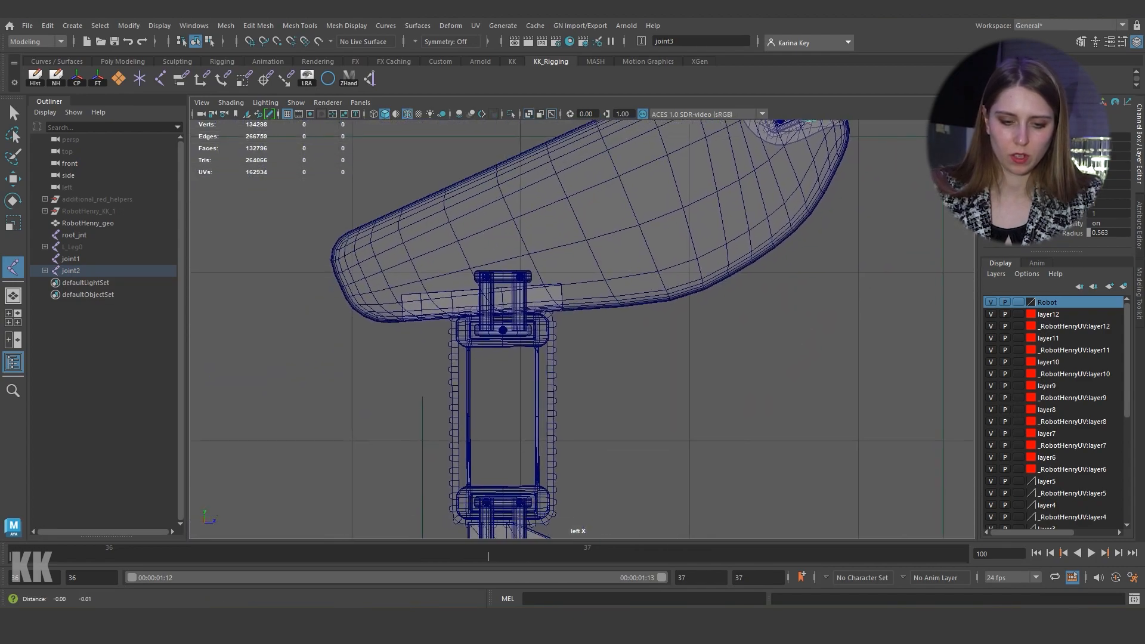
{"action": "scroll", "coordinate": [497, 313], "scroll_direction": "up", "scroll_amount": 6}
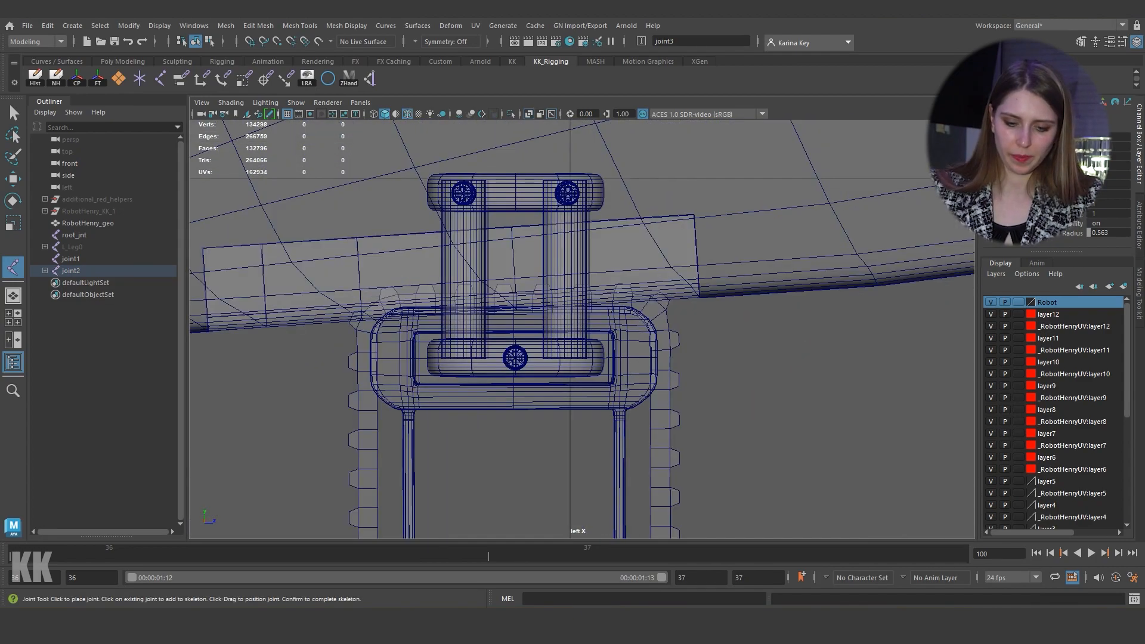
{"action": "left_click", "coordinate": [515, 278]}
Step: Add a fourth joint to the chain on the screw of the lower hinge plate at the bottom of the shin
{"action": "scroll", "coordinate": [515, 278], "scroll_direction": "down", "scroll_amount": 8}
{"action": "middle_click_drag", "start_coordinate": [515, 278], "coordinate": [488, 157], "text": "alt"}
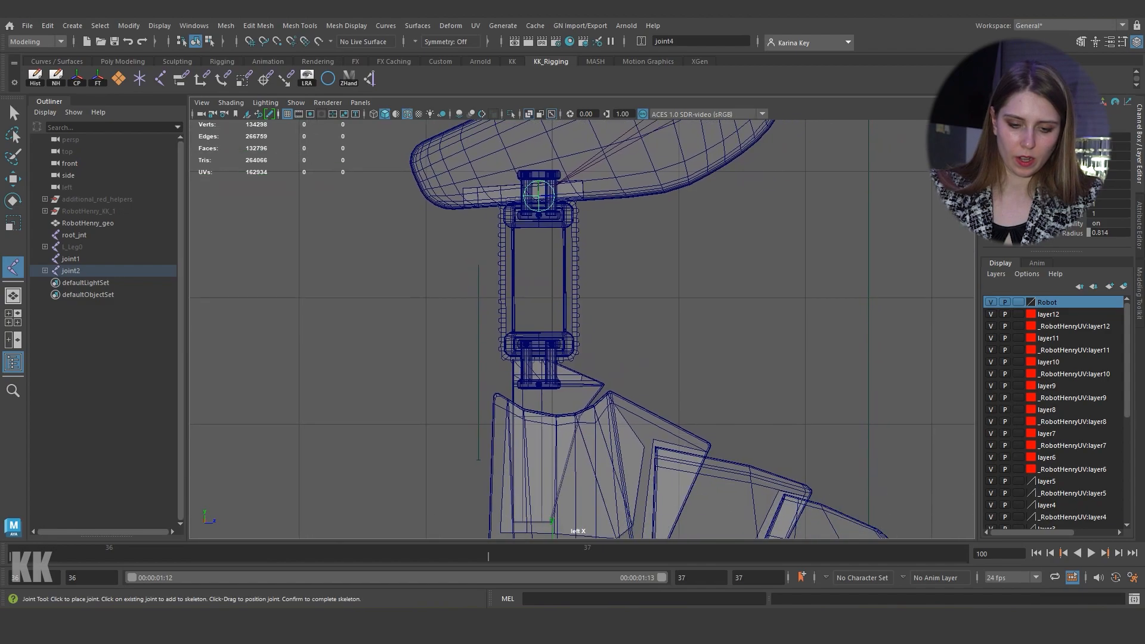
{"action": "middle_click_drag", "start_coordinate": [539, 381], "coordinate": [513, 337], "text": "alt"}
{"action": "right_click_drag", "start_coordinate": [512, 337], "coordinate": [584, 338], "text": "alt"}
{"action": "middle_click_drag", "start_coordinate": [465, 350], "coordinate": [515, 303], "text": "alt"}
{"action": "right_click_drag", "start_coordinate": [515, 303], "coordinate": [626, 304], "text": "alt"}
{"action": "middle_click_drag", "start_coordinate": [453, 292], "coordinate": [551, 310], "text": "alt"}
{"action": "right_click_drag", "start_coordinate": [516, 294], "coordinate": [608, 294], "text": "alt"}
{"action": "middle_click_drag", "start_coordinate": [445, 256], "coordinate": [552, 294], "text": "alt"}
{"action": "right_click_drag", "start_coordinate": [552, 294], "coordinate": [608, 294], "text": "alt"}
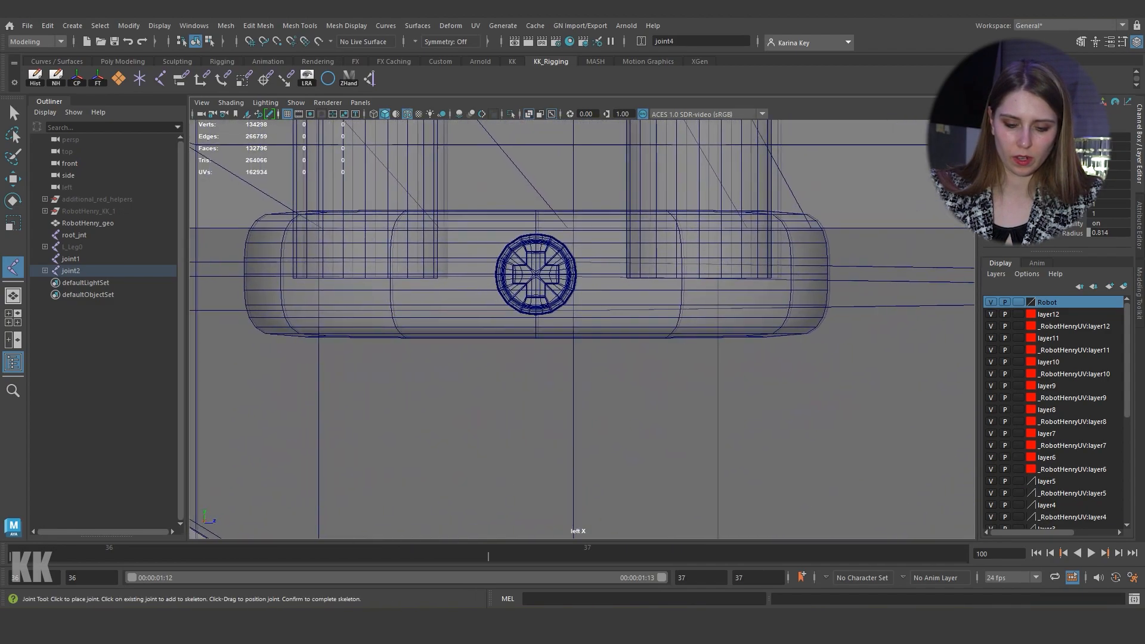
{"action": "left_click", "coordinate": [536, 275]}
{"action": "right_click_drag", "start_coordinate": [536, 275], "coordinate": [357, 275], "text": "alt"}
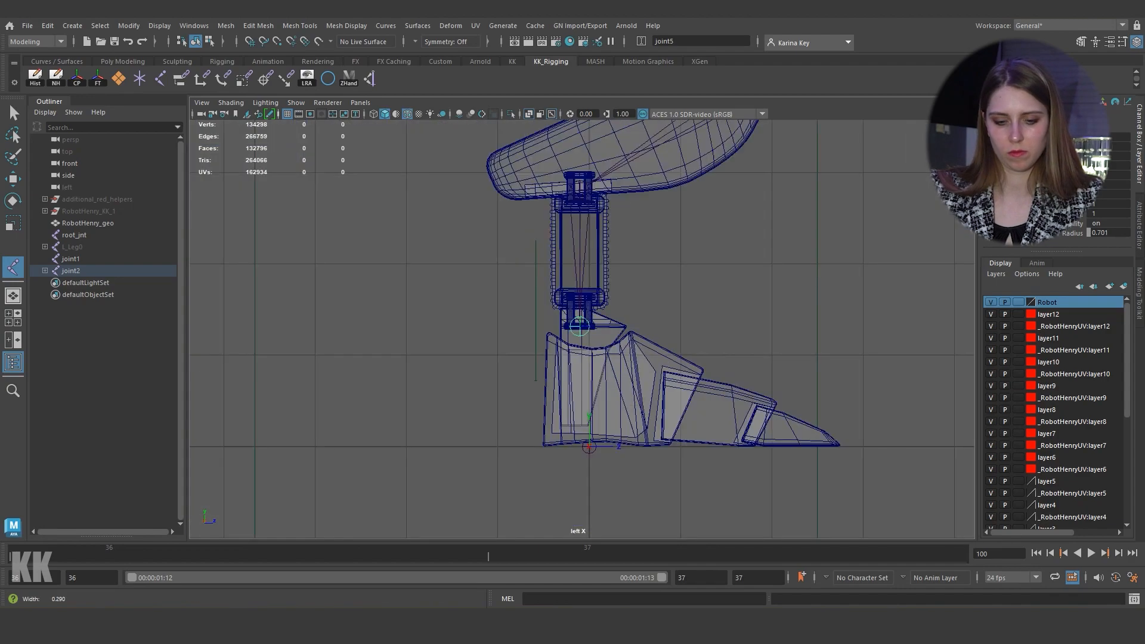
Step: Finish the chain with a fifth joint inside the foot below the ankle hinge and return to the perspective view
{"action": "middle_click_drag", "start_coordinate": [358, 274], "coordinate": [328, 254], "text": "alt"}
{"action": "right_click_drag", "start_coordinate": [328, 254], "coordinate": [364, 254], "text": "alt"}
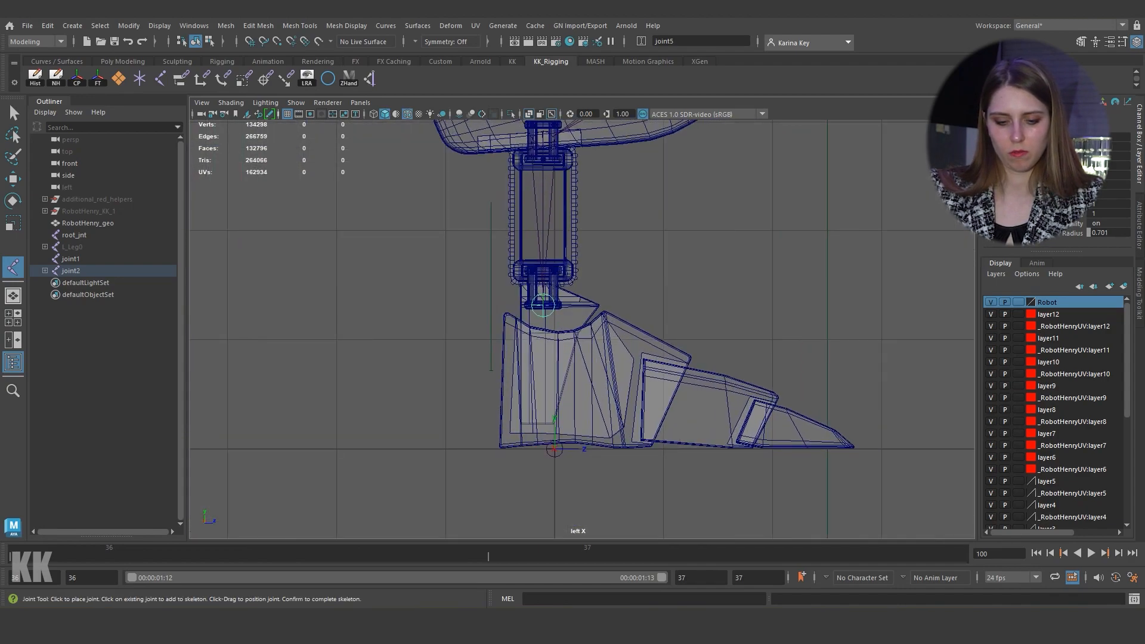
{"action": "left_click_drag", "start_coordinate": [554, 352], "coordinate": [677, 355], "text": "alt"}
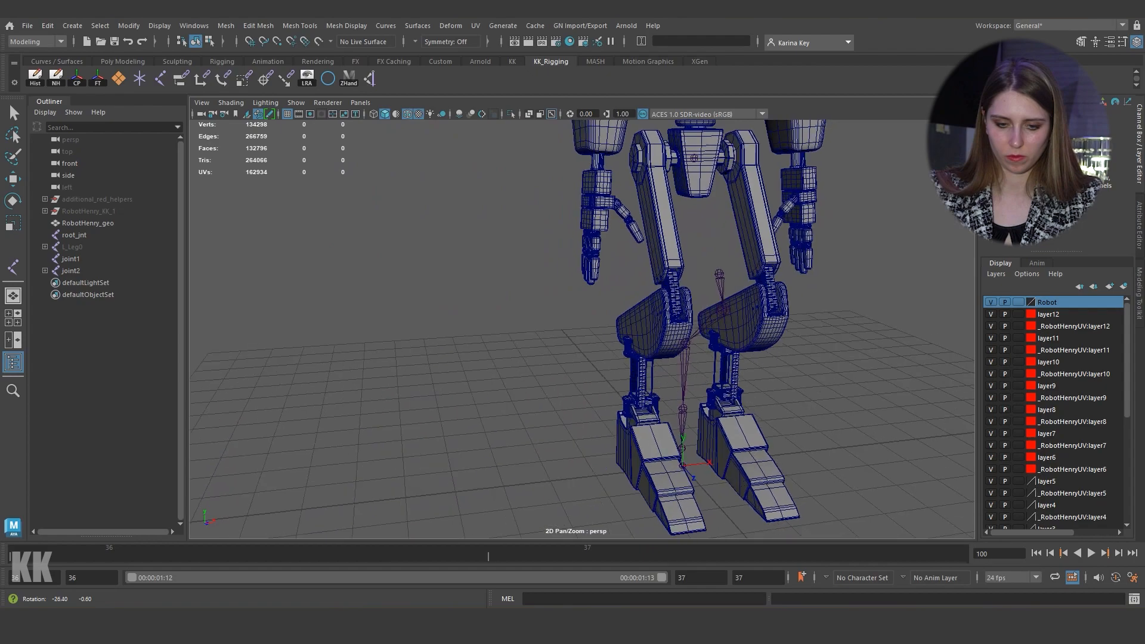
{"action": "middle_click_drag", "start_coordinate": [677, 352], "coordinate": [563, 365], "text": "alt"}
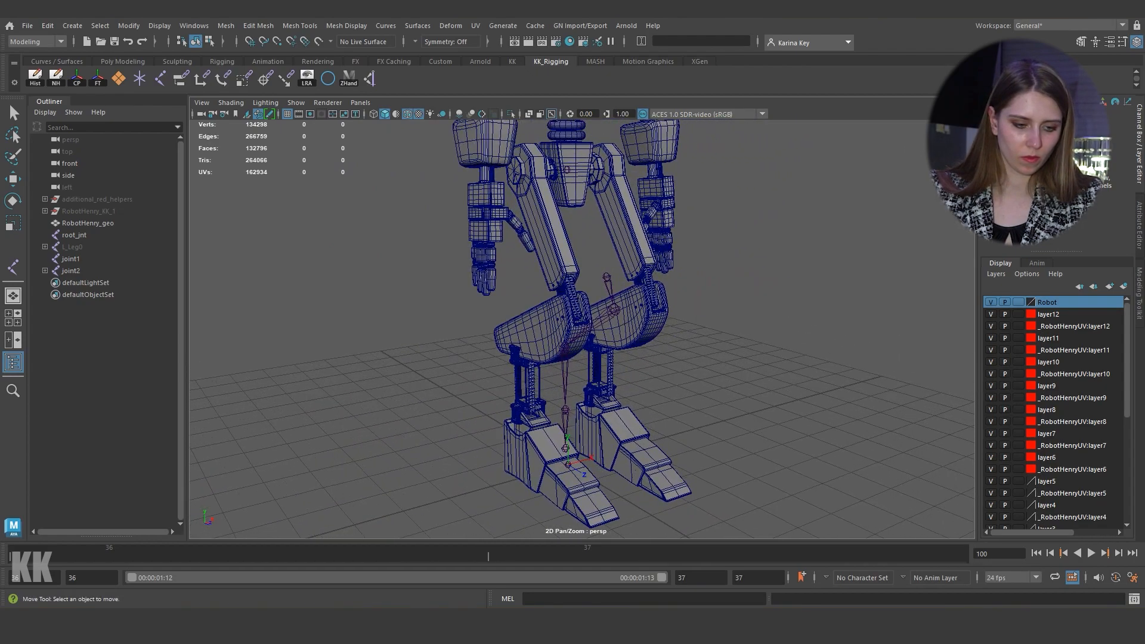
Step: Unparent all joints of the new leg chain, from joint2 down to joint6, so each one stands alone
{"action": "left_click", "coordinate": [45, 271]}
{"action": "left_click", "coordinate": [52, 283]}
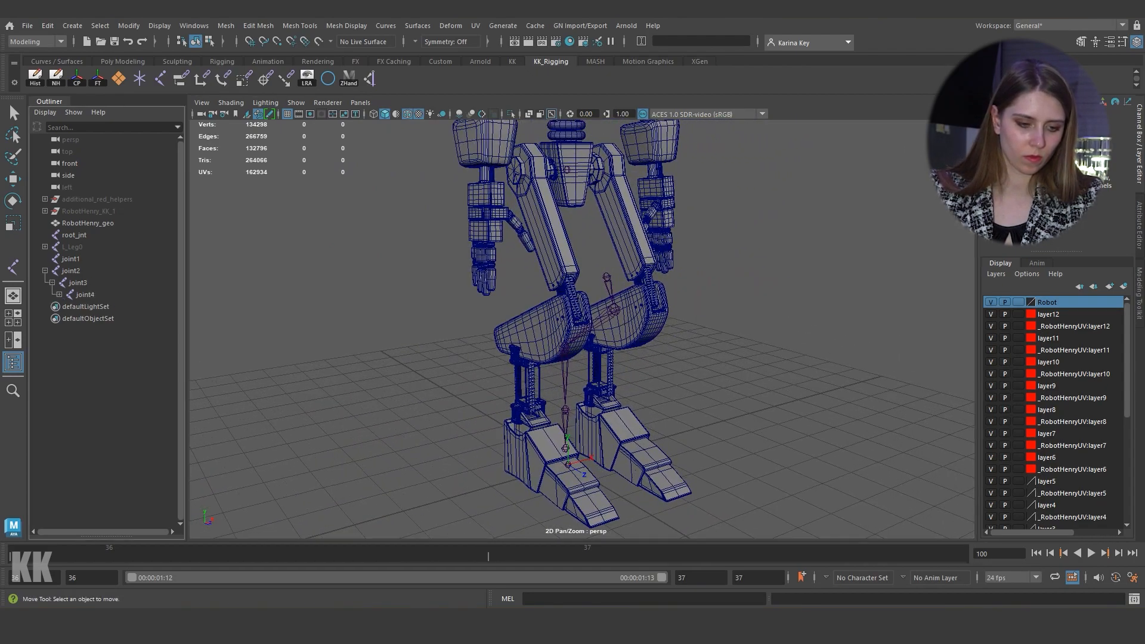
{"action": "left_click", "coordinate": [59, 294]}
{"action": "left_click", "coordinate": [66, 307]}
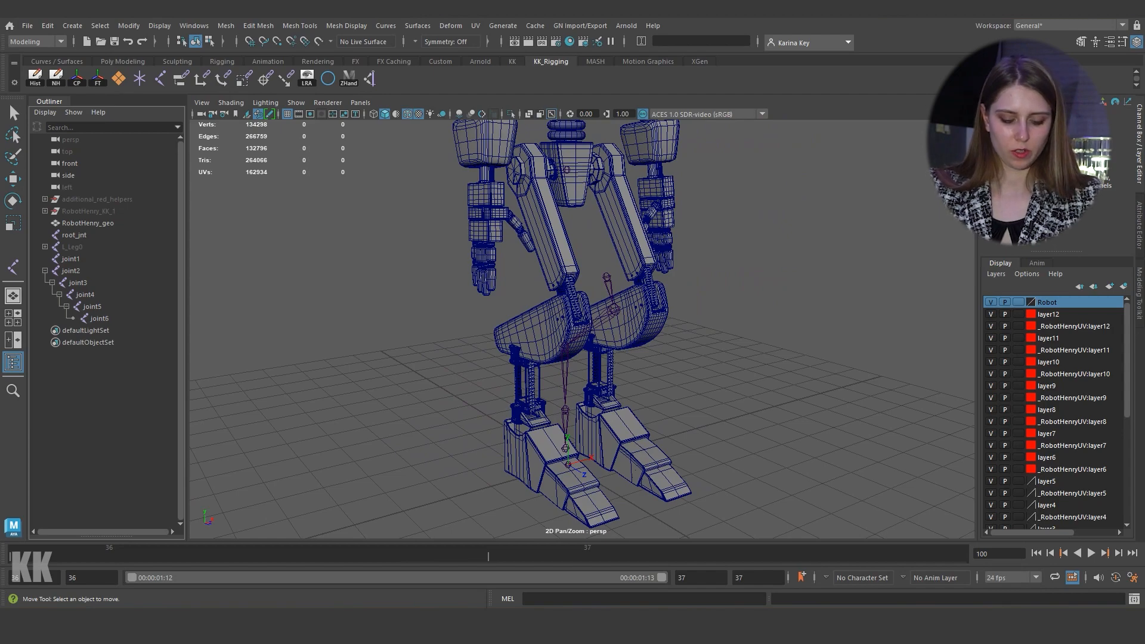
{"action": "left_click_drag", "start_coordinate": [71, 270], "coordinate": [99, 318]}
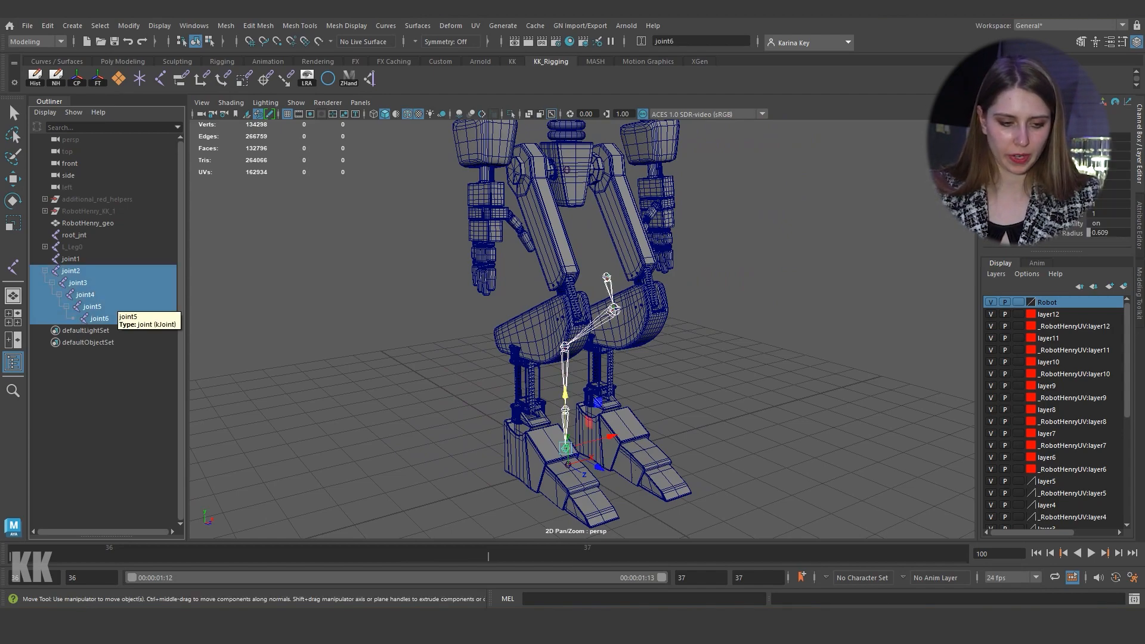
{"action": "key", "text": "shift+p"}
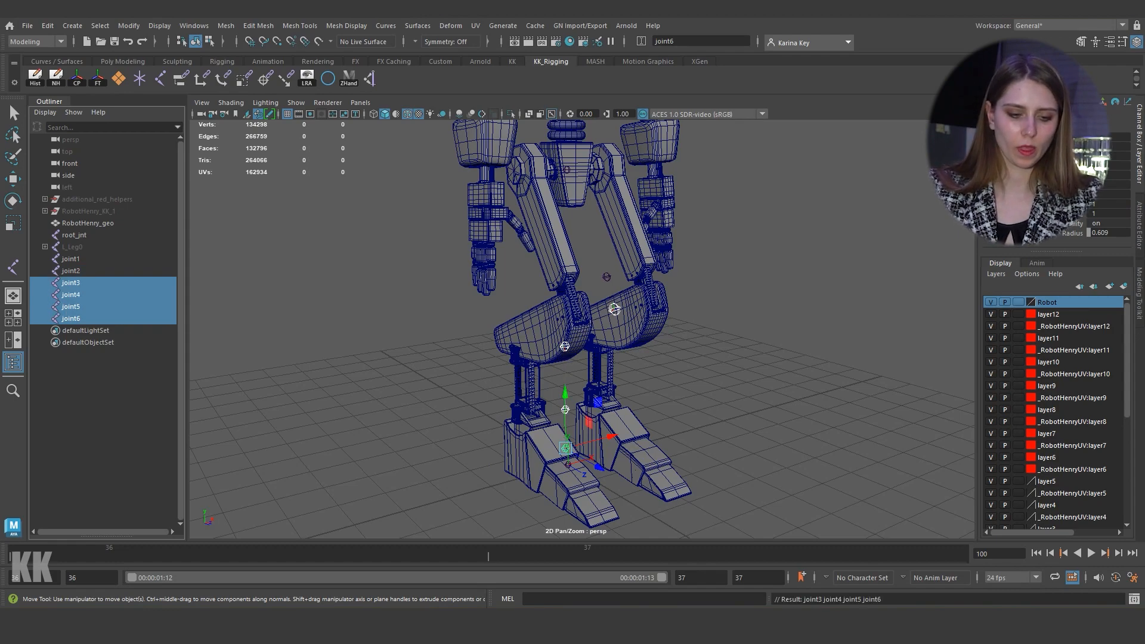
{"action": "left_click", "coordinate": [776, 298]}
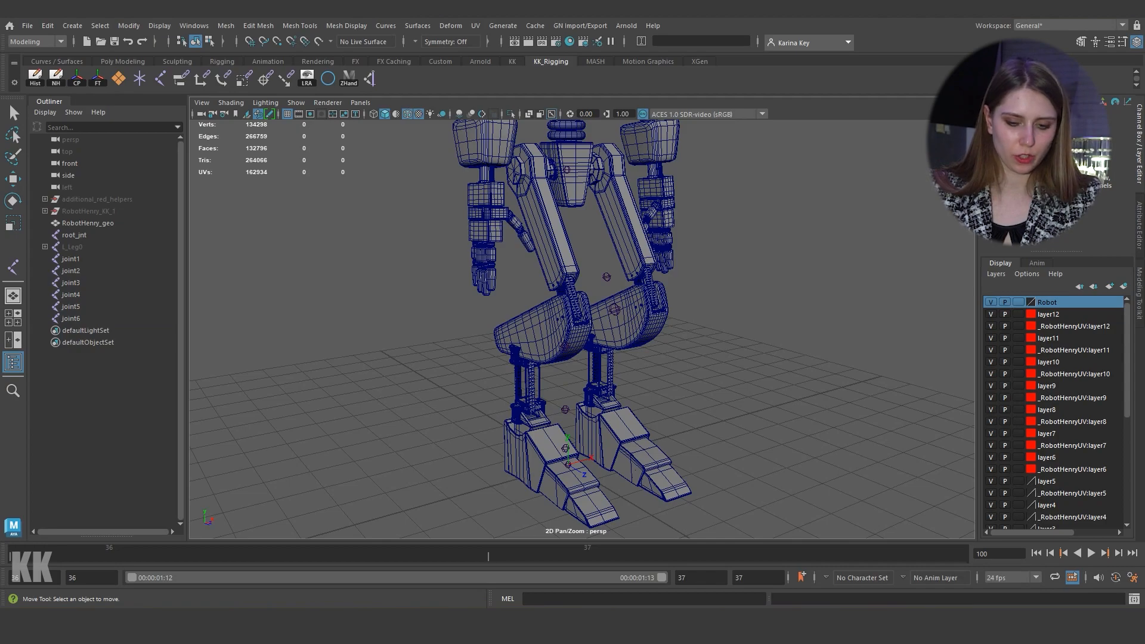
Step: Display the local rotation axes of joint1 through joint6
{"action": "left_click_drag", "start_coordinate": [71, 258], "coordinate": [70, 318]}
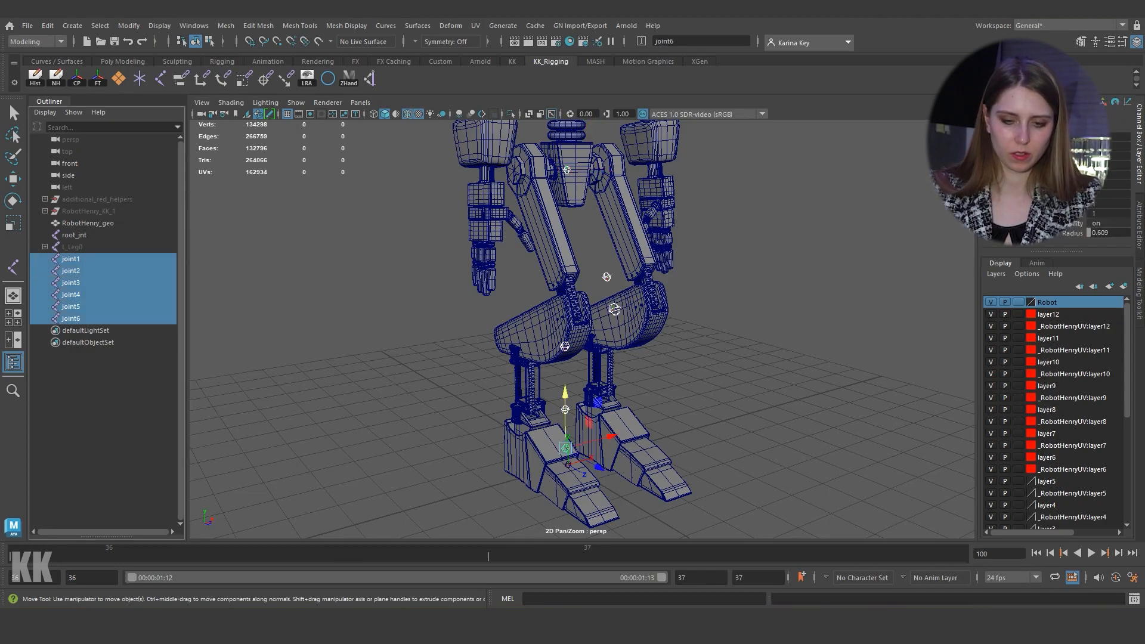
{"action": "left_click_drag", "start_coordinate": [775, 358], "coordinate": [525, 358], "text": "alt"}
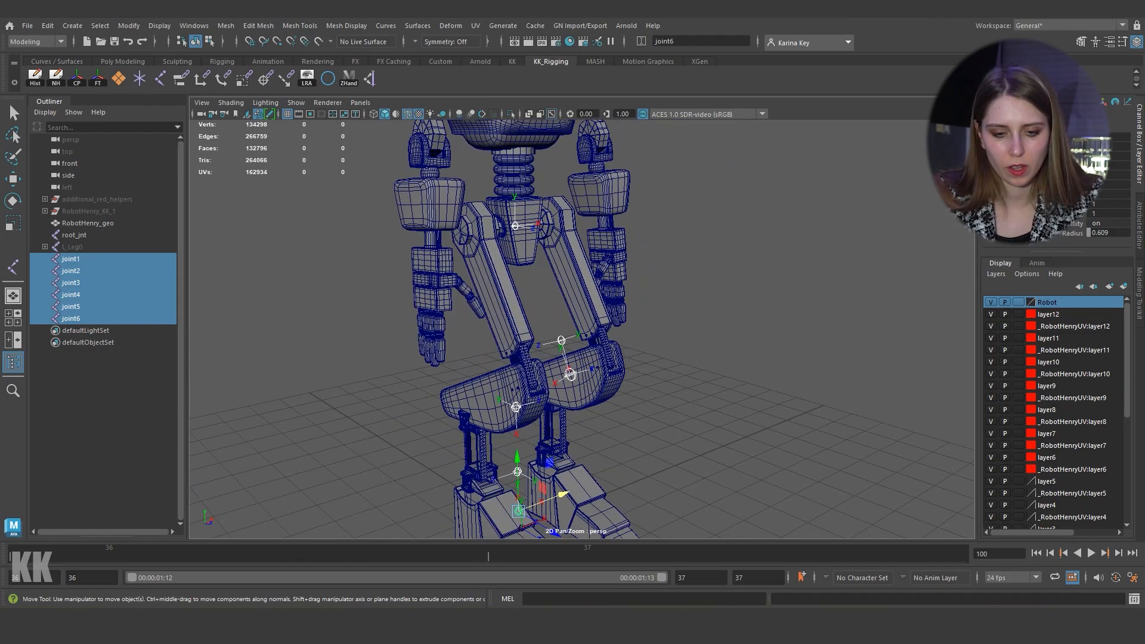
Step: Examine the local axis orientation of the hip joint, joint1
{"action": "right_click_drag", "start_coordinate": [525, 358], "coordinate": [573, 357], "text": "alt"}
{"action": "middle_click_drag", "start_coordinate": [495, 298], "coordinate": [573, 381], "text": "alt"}
{"action": "left_click", "coordinate": [454, 175]}
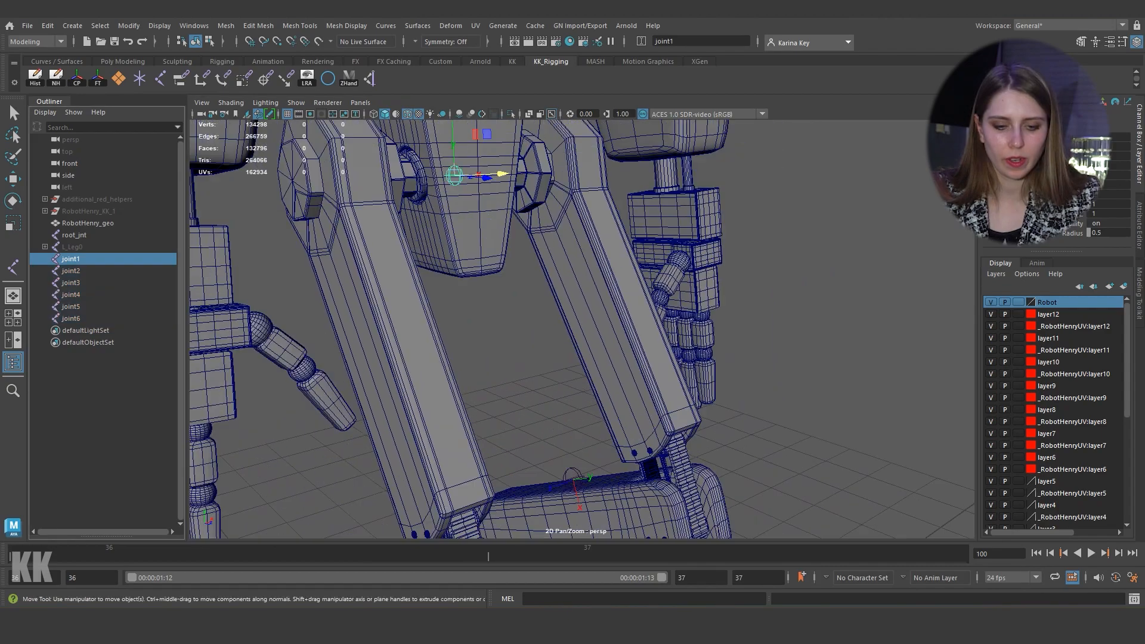
{"action": "left_click_drag", "start_coordinate": [537, 298], "coordinate": [537, 376], "text": "alt"}
{"action": "middle_click_drag", "start_coordinate": [536, 376], "coordinate": [547, 349], "text": "alt"}
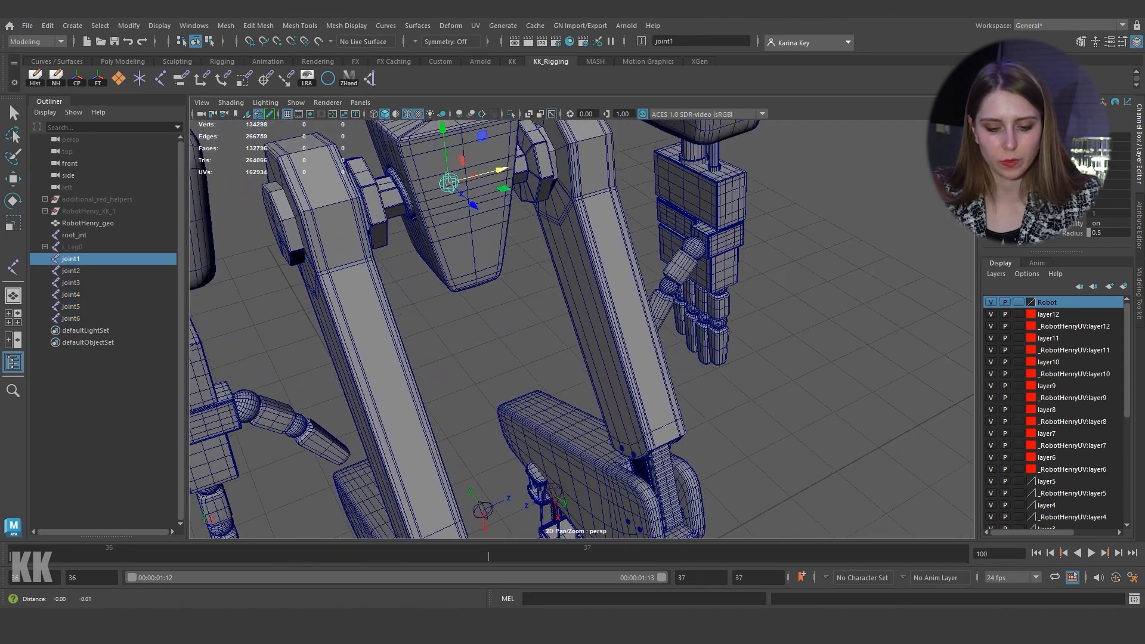
{"action": "left_click_drag", "start_coordinate": [547, 349], "coordinate": [558, 316], "text": "alt"}
{"action": "middle_click_drag", "start_coordinate": [557, 357], "coordinate": [554, 268], "text": "alt"}
{"action": "right_click_drag", "start_coordinate": [554, 298], "coordinate": [483, 298], "text": "alt"}
{"action": "left_click", "coordinate": [757, 263]}
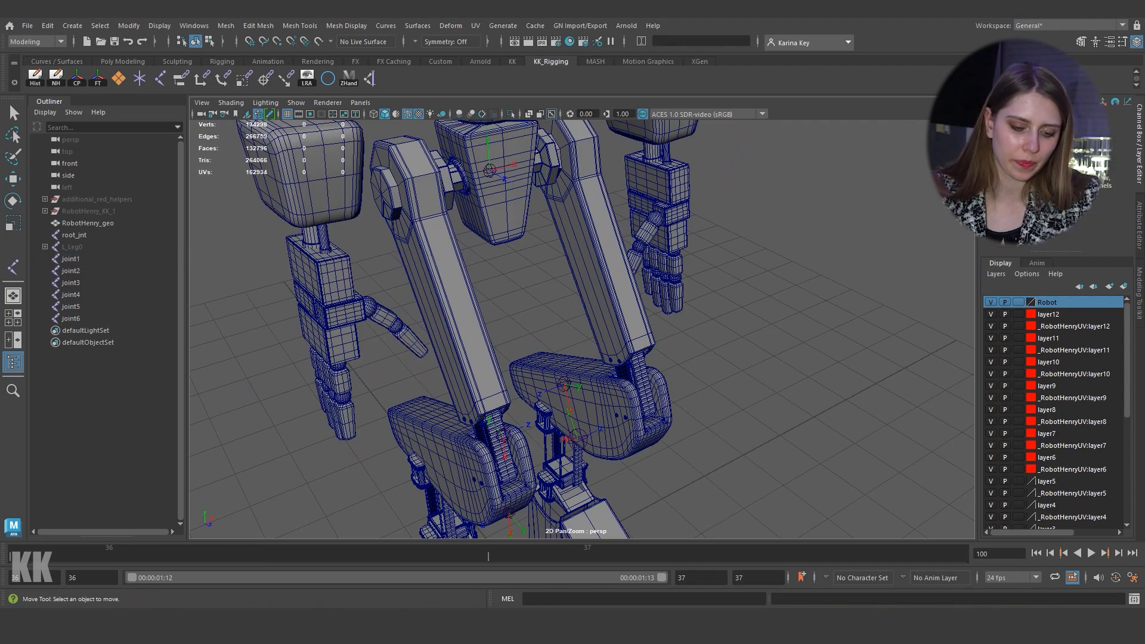
{"action": "left_click", "coordinate": [489, 171]}
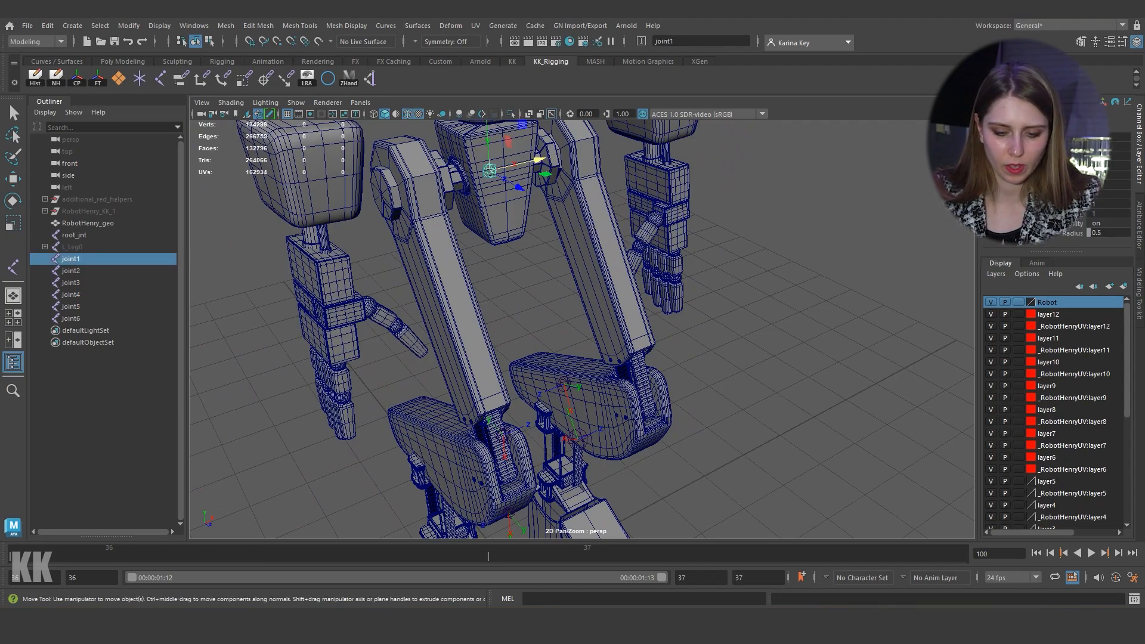
{"action": "left_click_drag", "start_coordinate": [537, 334], "coordinate": [544, 241], "text": "alt"}
Step: Examine and compare the local axis orientations of the knee, shin and ankle joints
{"action": "key", "text": "Down"}
{"action": "left_click_drag", "start_coordinate": [572, 358], "coordinate": [453, 301], "text": "alt"}
{"action": "key", "text": "Down"}
{"action": "middle_click_drag", "start_coordinate": [453, 301], "coordinate": [665, 285], "text": "alt"}
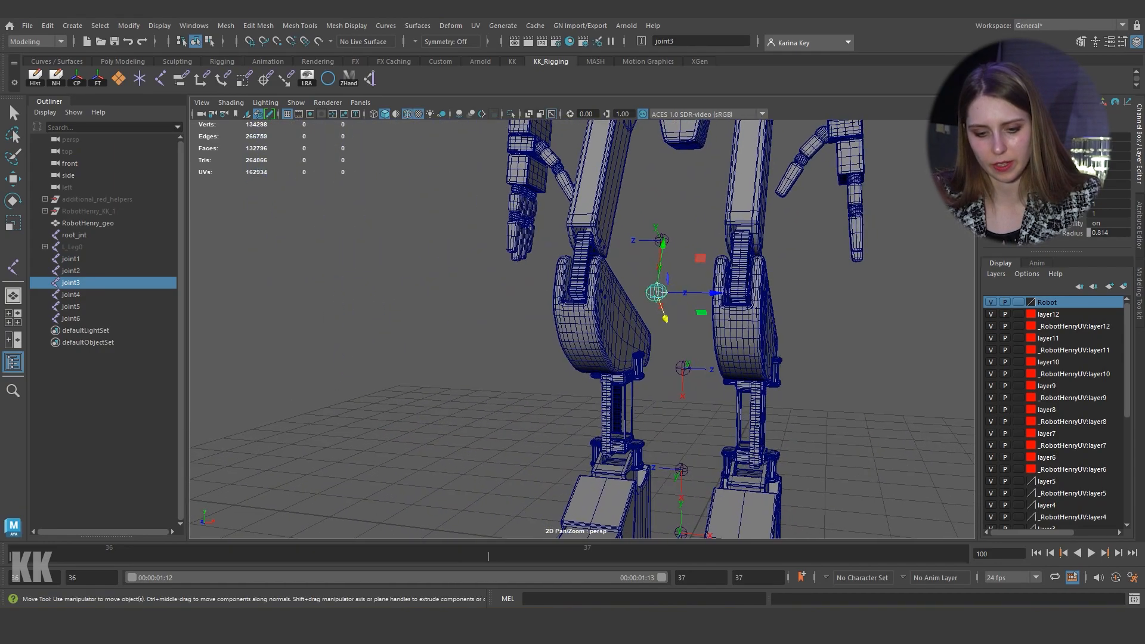
{"action": "left_click_drag", "start_coordinate": [664, 285], "coordinate": [650, 238], "text": "alt"}
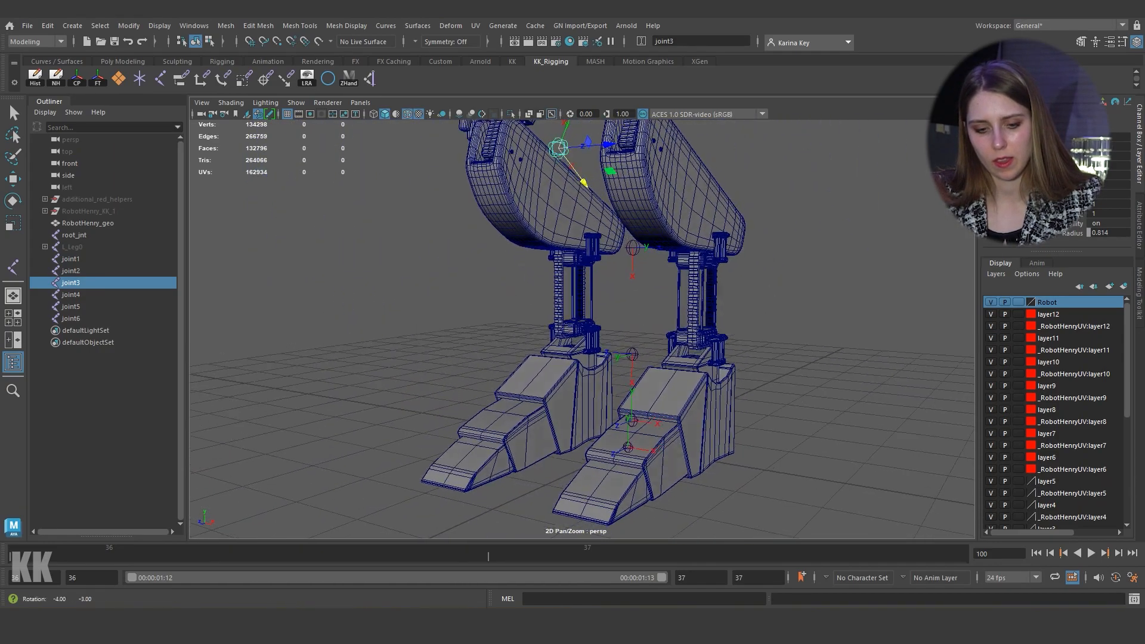
{"action": "right_click_drag", "start_coordinate": [650, 238], "coordinate": [602, 244], "text": "alt"}
{"action": "middle_click_drag", "start_coordinate": [602, 245], "coordinate": [607, 357], "text": "alt"}
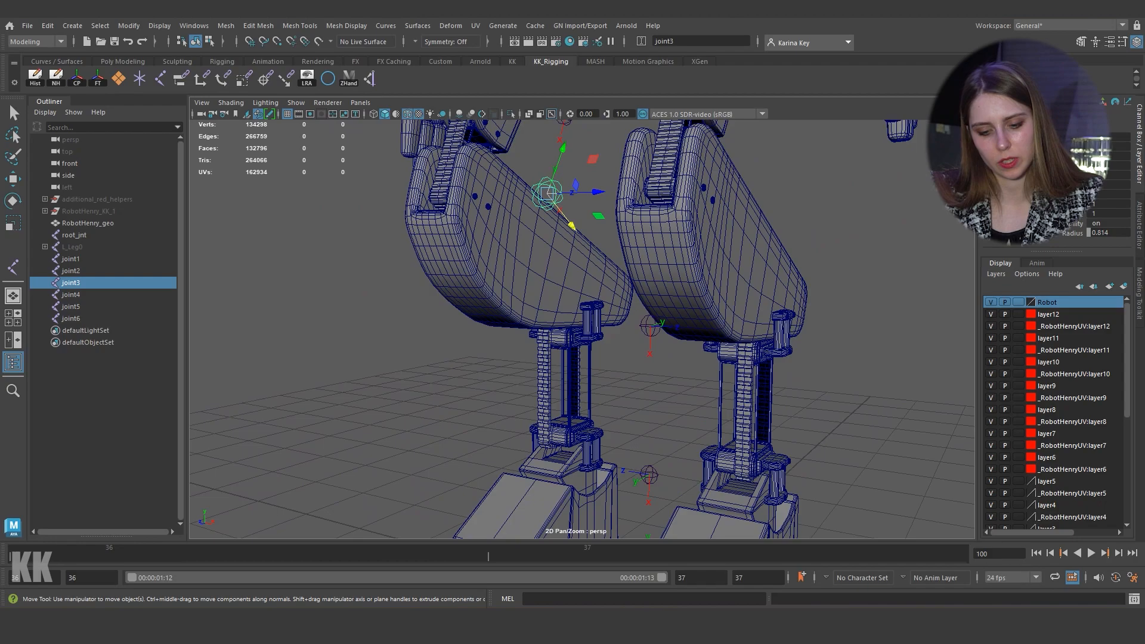
{"action": "left_click", "coordinate": [650, 326]}
{"action": "middle_click_drag", "start_coordinate": [650, 326], "coordinate": [620, 165], "text": "alt"}
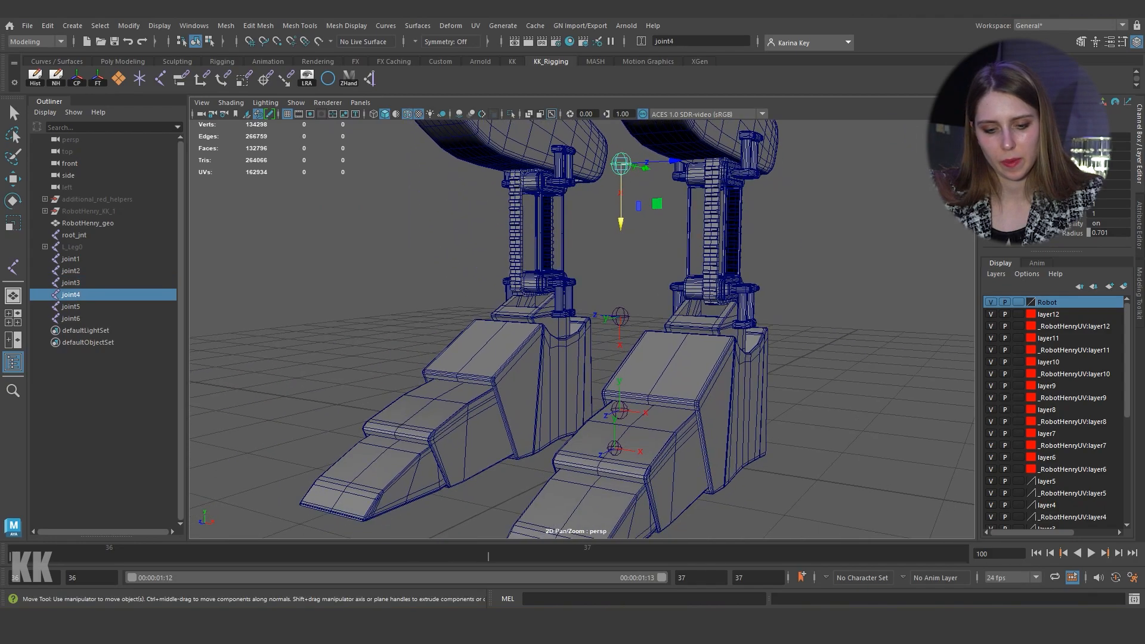
{"action": "left_click", "coordinate": [646, 256]}
{"action": "right_click_drag", "start_coordinate": [647, 256], "coordinate": [567, 257], "text": "alt"}
{"action": "left_click_drag", "start_coordinate": [566, 256], "coordinate": [728, 259], "text": "alt"}
{"action": "middle_click_drag", "start_coordinate": [584, 161], "coordinate": [559, 230], "text": "alt"}
{"action": "left_click", "coordinate": [555, 211]}
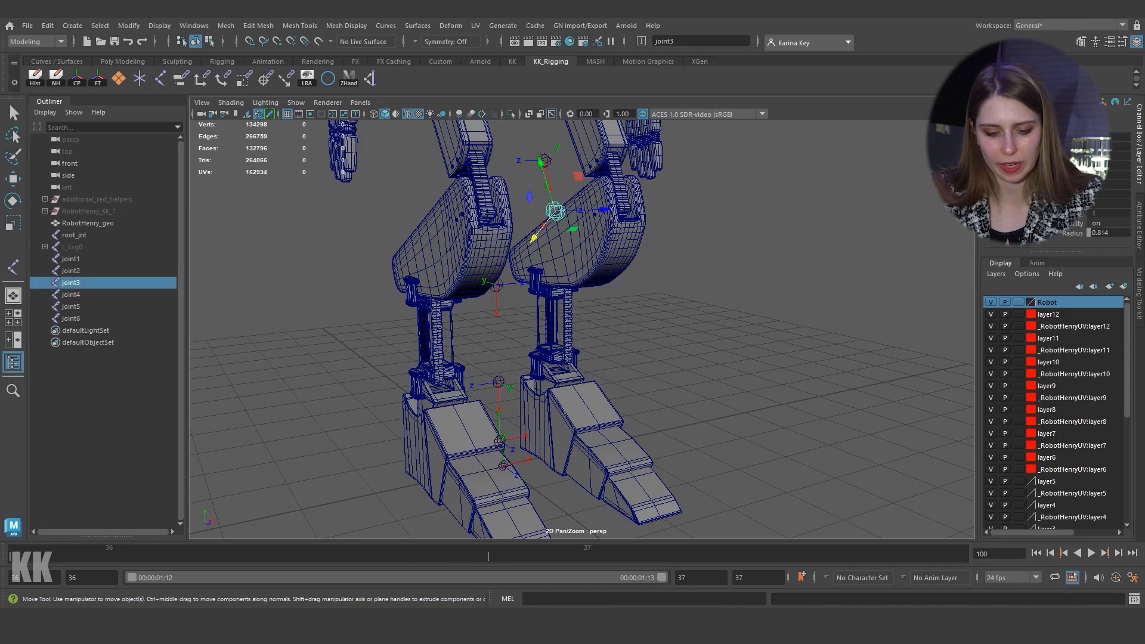
{"action": "left_click", "coordinate": [496, 286]}
{"action": "left_click", "coordinate": [499, 382]}
{"action": "left_click_drag", "start_coordinate": [500, 381], "coordinate": [456, 398], "text": "alt"}
{"action": "left_click", "coordinate": [525, 328]}
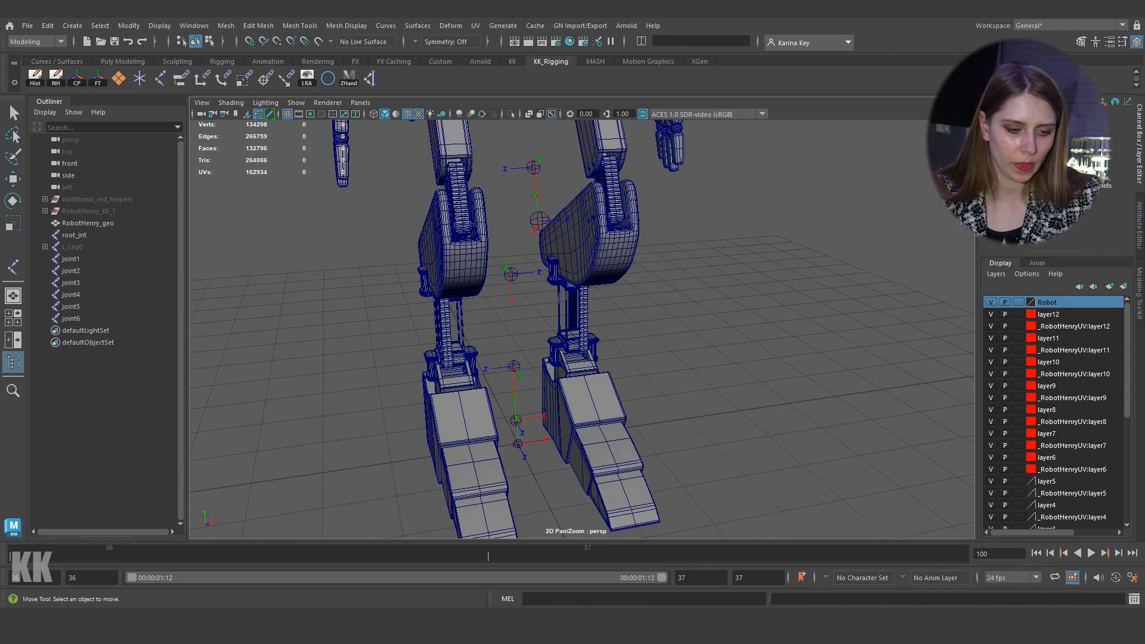
Step: Try moving joint1 through joint6 together along their own X axes, and undo the move
{"action": "right_click_drag", "start_coordinate": [524, 328], "coordinate": [459, 328], "text": "alt"}
{"action": "middle_click_drag", "start_coordinate": [459, 328], "coordinate": [458, 343], "text": "alt"}
{"action": "left_click_drag", "start_coordinate": [70, 259], "coordinate": [70, 319]}
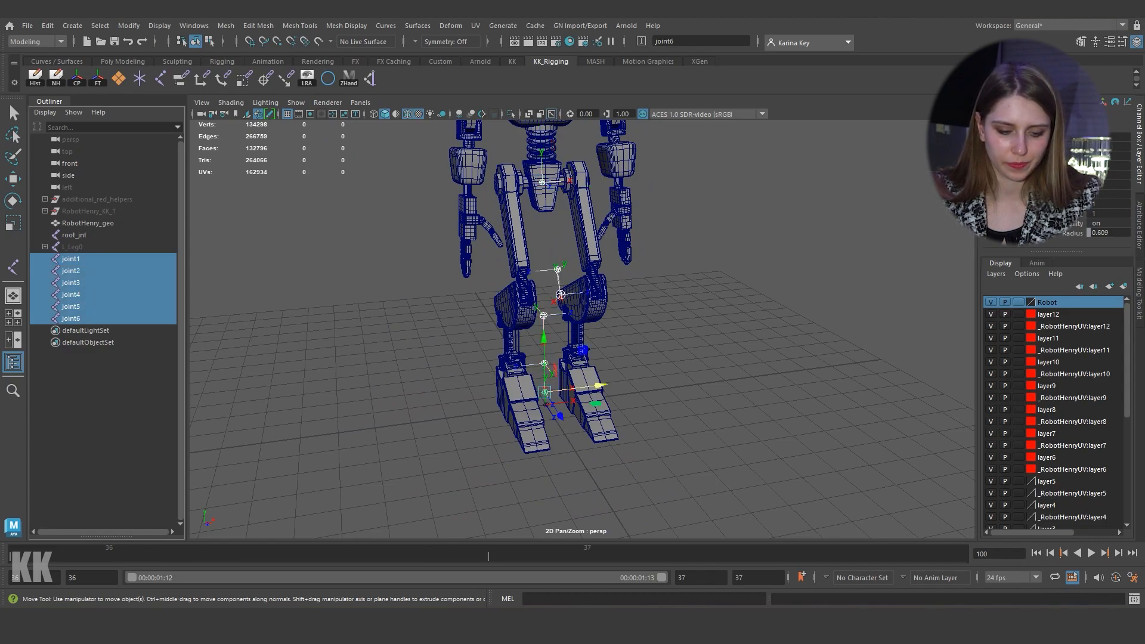
{"action": "left_click_drag", "start_coordinate": [596, 358], "coordinate": [696, 383], "text": "alt"}
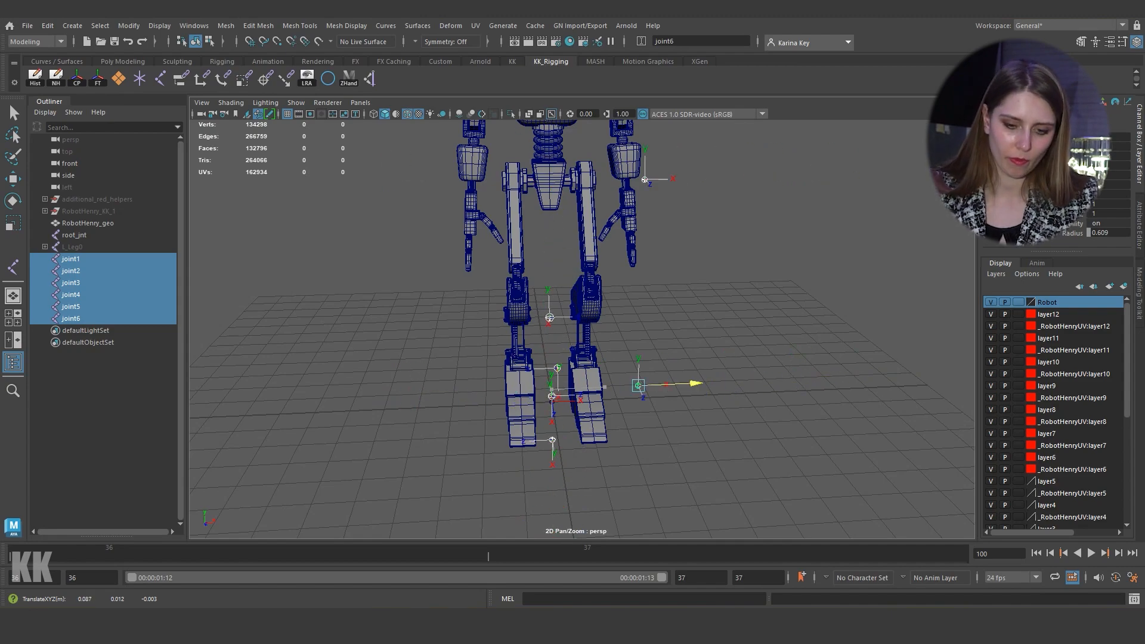
{"action": "key", "text": "ctrl+z"}
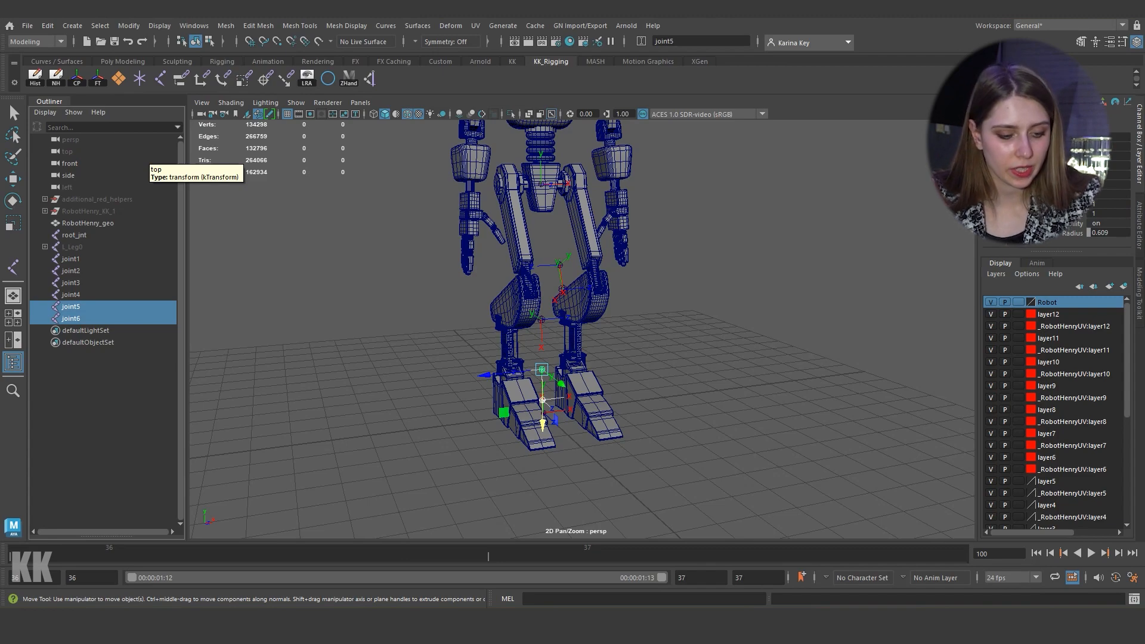
Step: Parent joint6 under joint5 and expand joint5 in the hierarchy
{"action": "left_click", "coordinate": [286, 310]}
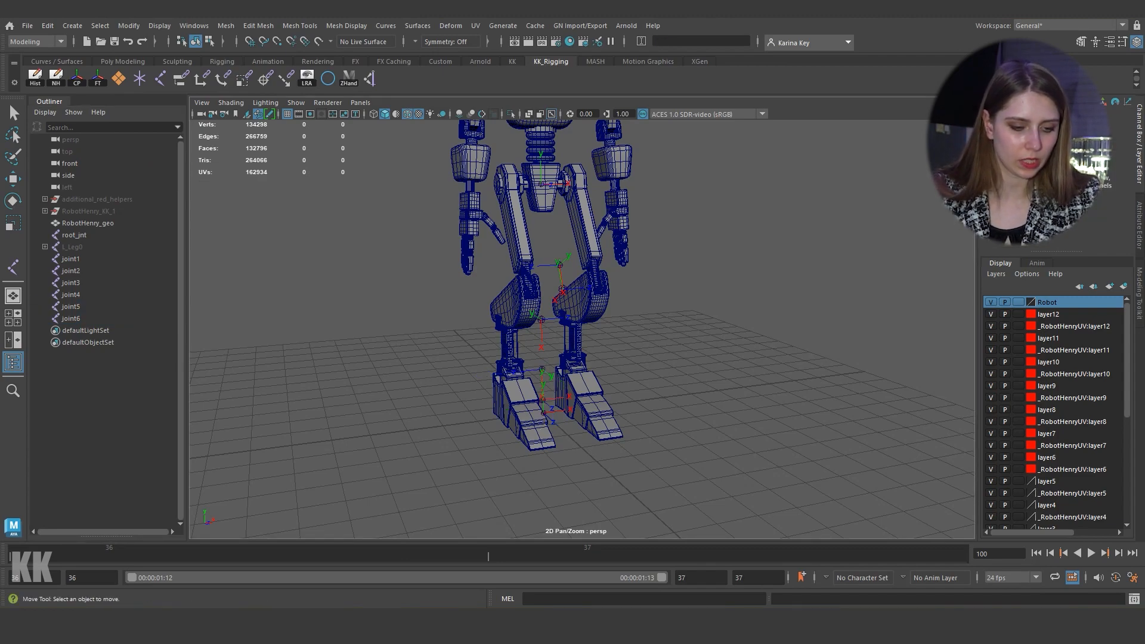
{"action": "left_click", "coordinate": [71, 318]}
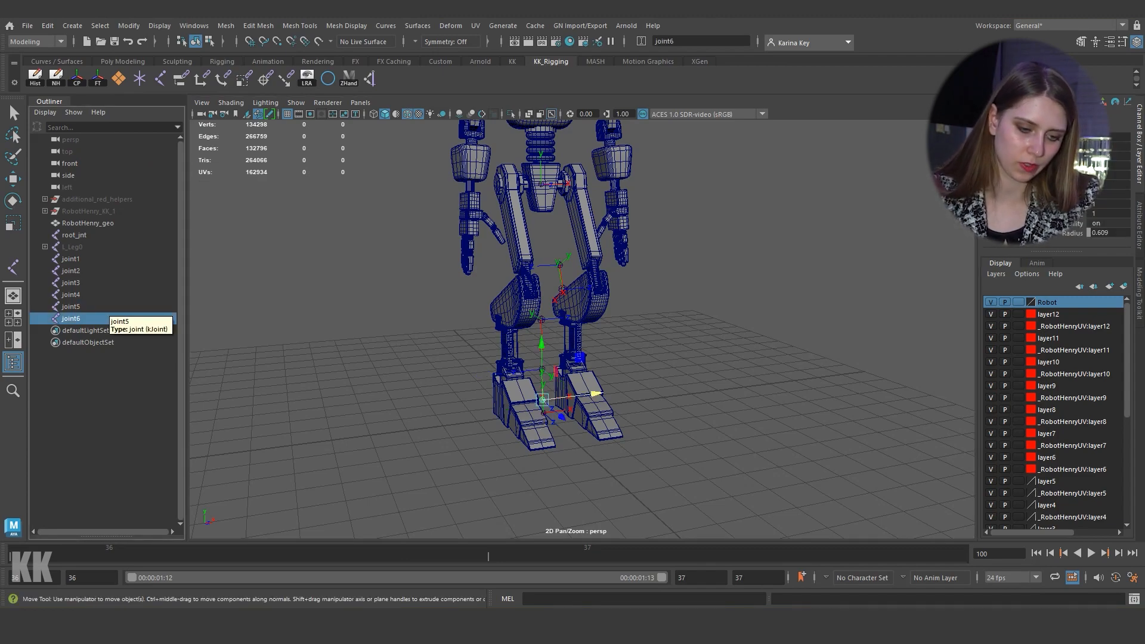
{"action": "left_click", "coordinate": [96, 306], "text": "ctrl"}
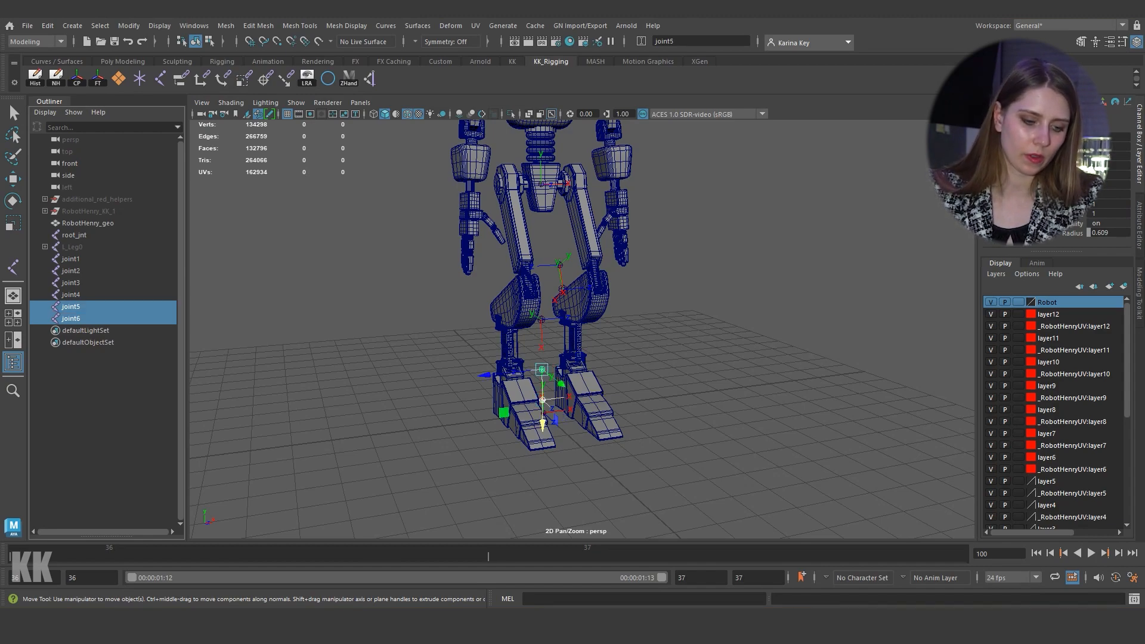
{"action": "key", "text": "p"}
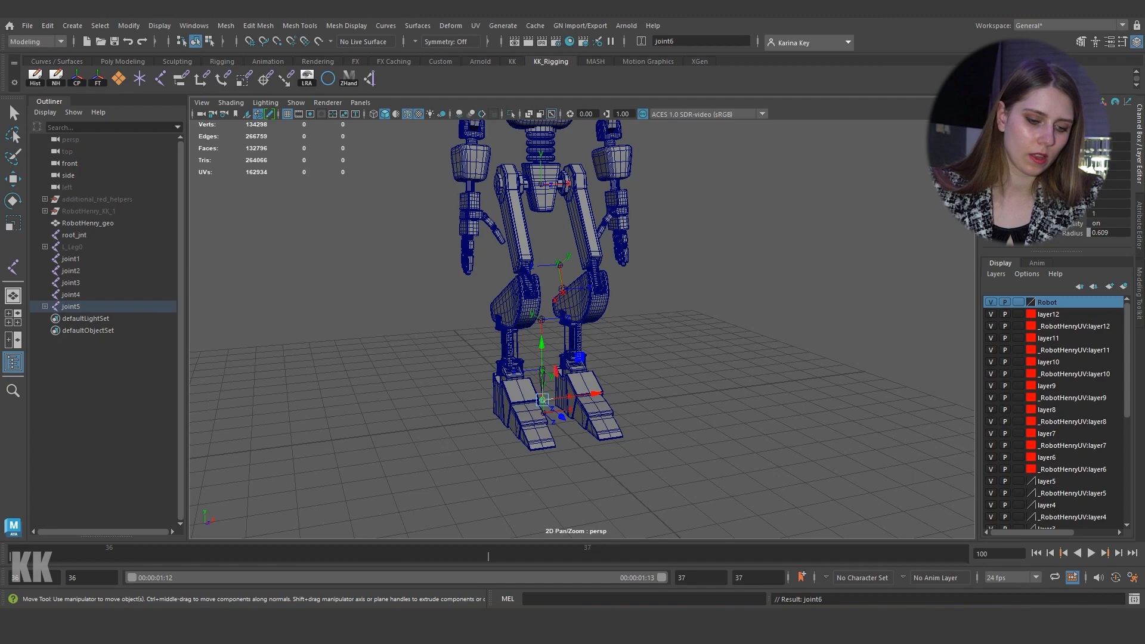
{"action": "key", "text": "p"}
{"action": "left_click", "coordinate": [45, 307]}
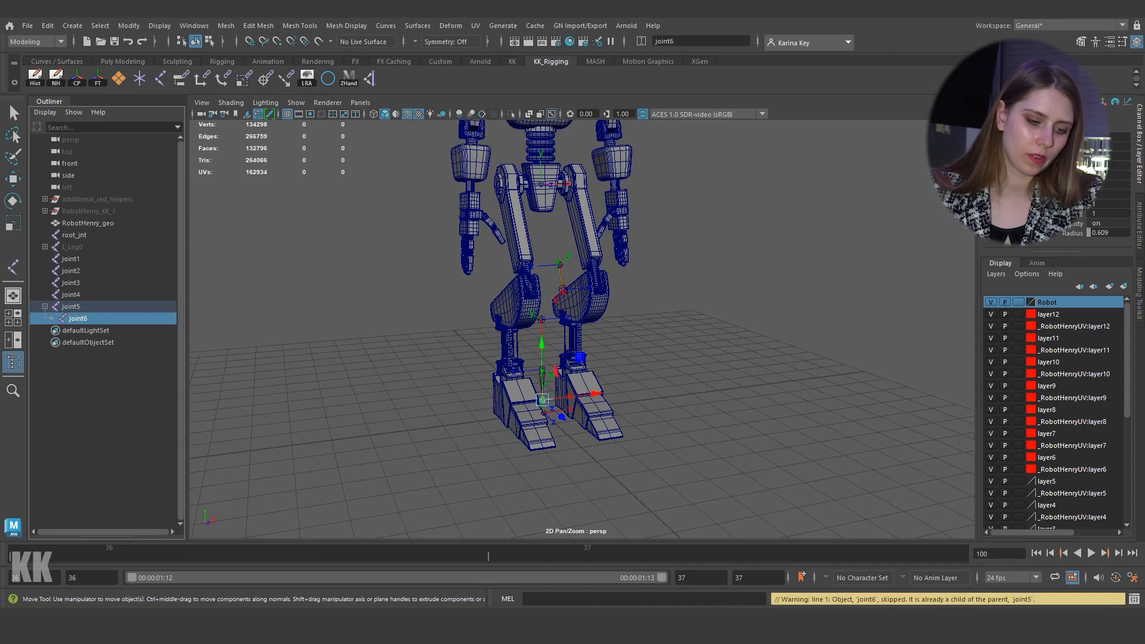
Step: Parent joint5 under joint4, expand the resulting hierarchy down to joint6, and select joint4
{"action": "left_click", "coordinate": [70, 307]}
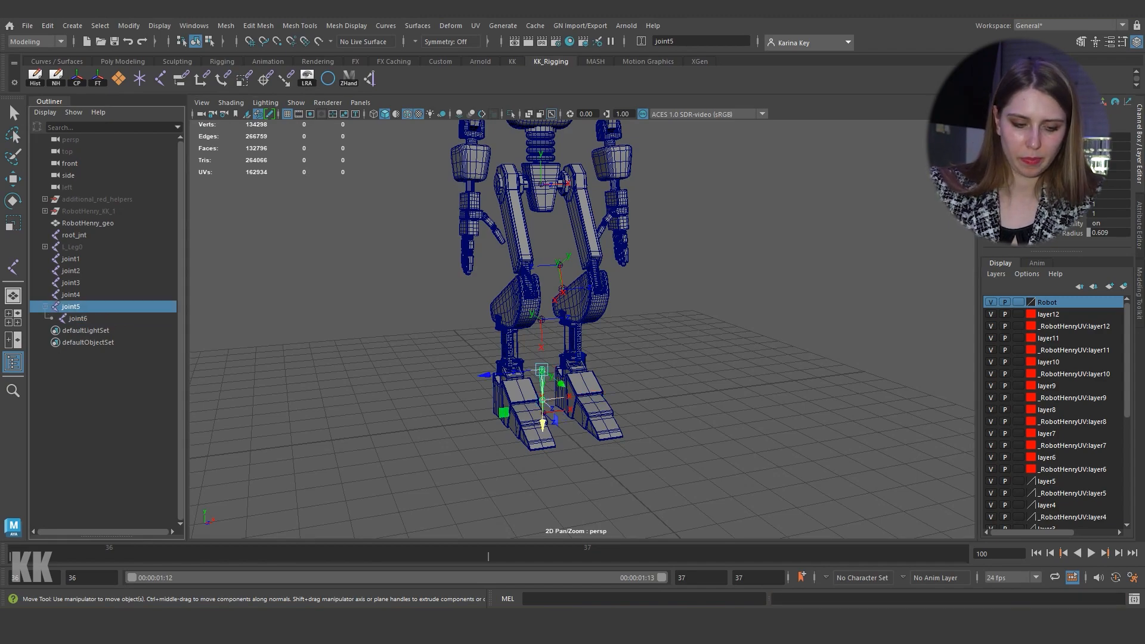
{"action": "left_click", "coordinate": [71, 295], "text": "ctrl"}
{"action": "key", "text": "p"}
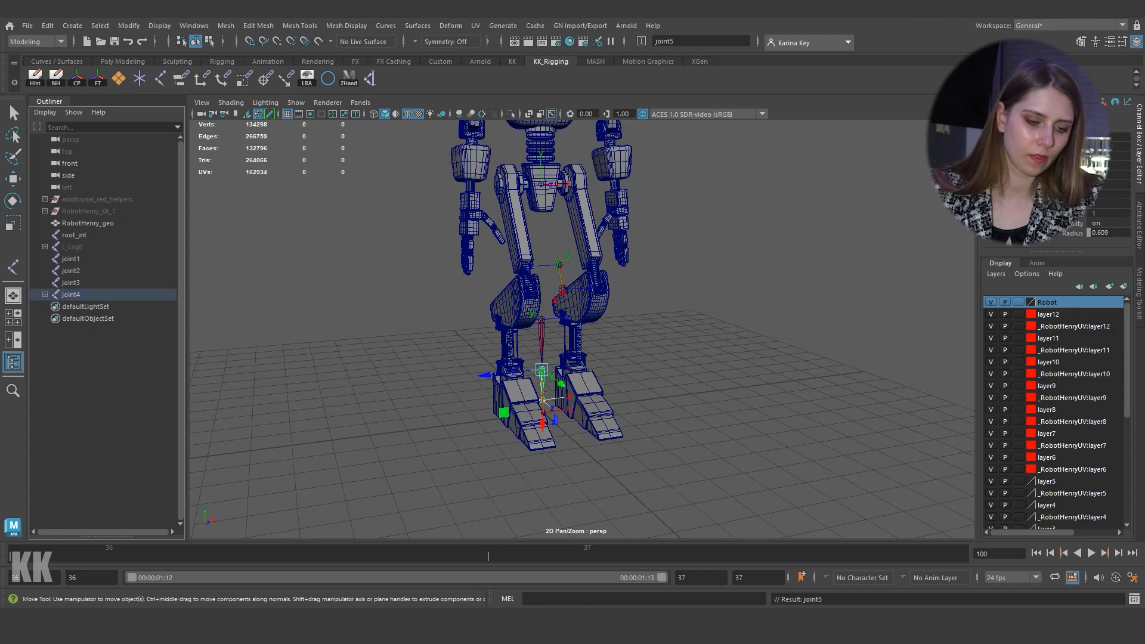
{"action": "left_click", "coordinate": [45, 294]}
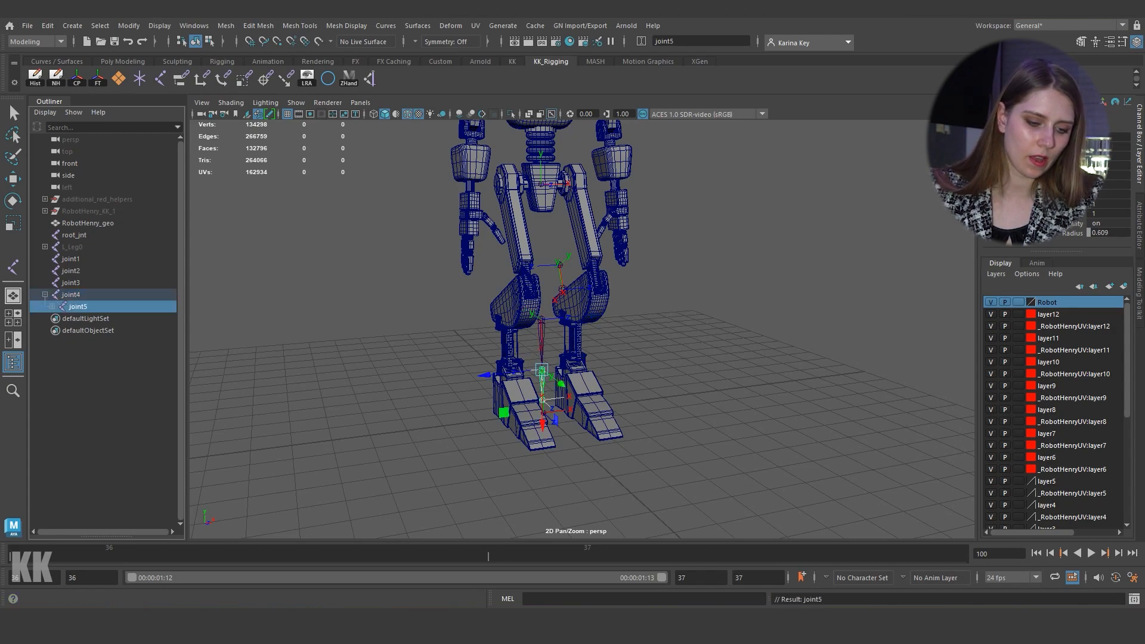
{"action": "left_click", "coordinate": [70, 295]}
{"action": "left_click", "coordinate": [52, 306]}
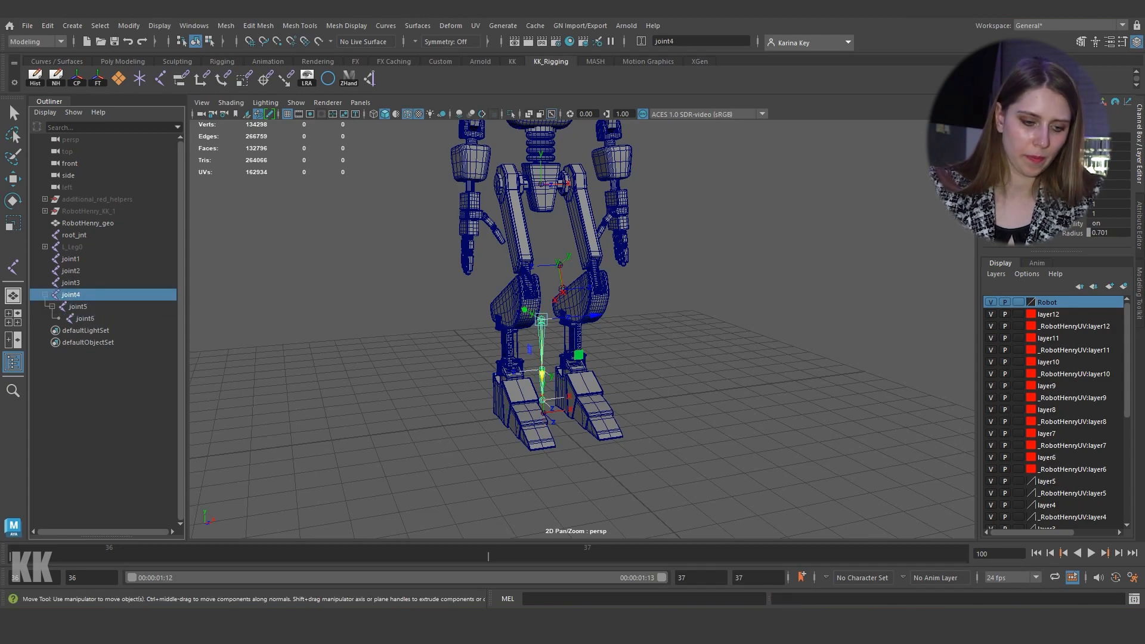
Step: Parent joint4 under joint3, and joint3 with its children under joint2
{"action": "left_click", "coordinate": [71, 282], "text": "ctrl"}
{"action": "key", "text": "p"}
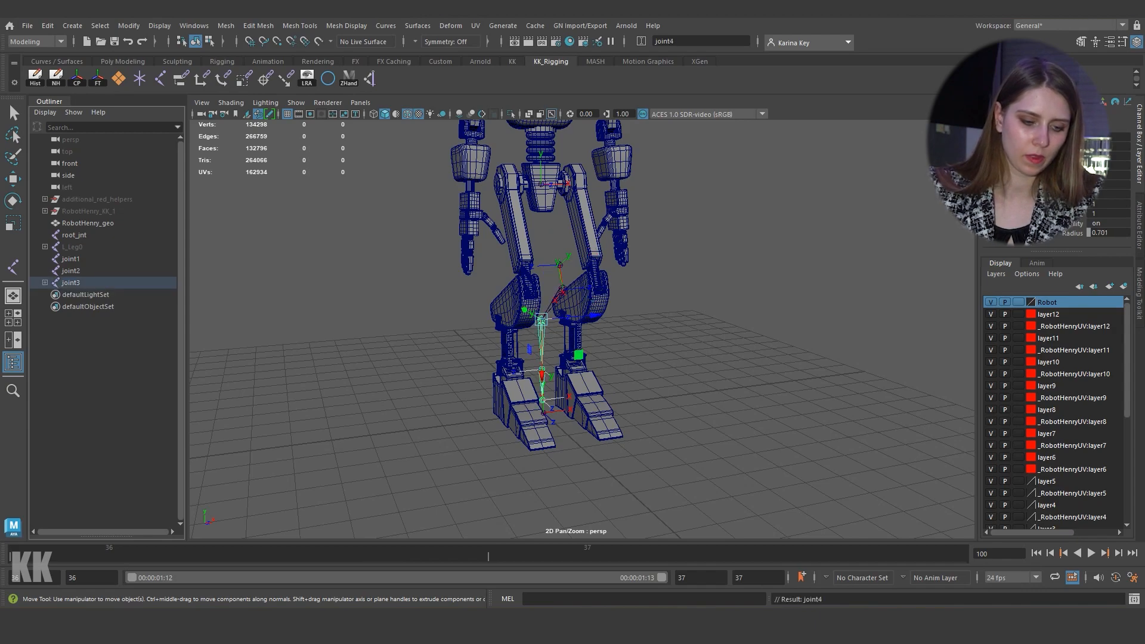
{"action": "left_click", "coordinate": [70, 283]}
{"action": "left_click", "coordinate": [70, 270], "text": "ctrl"}
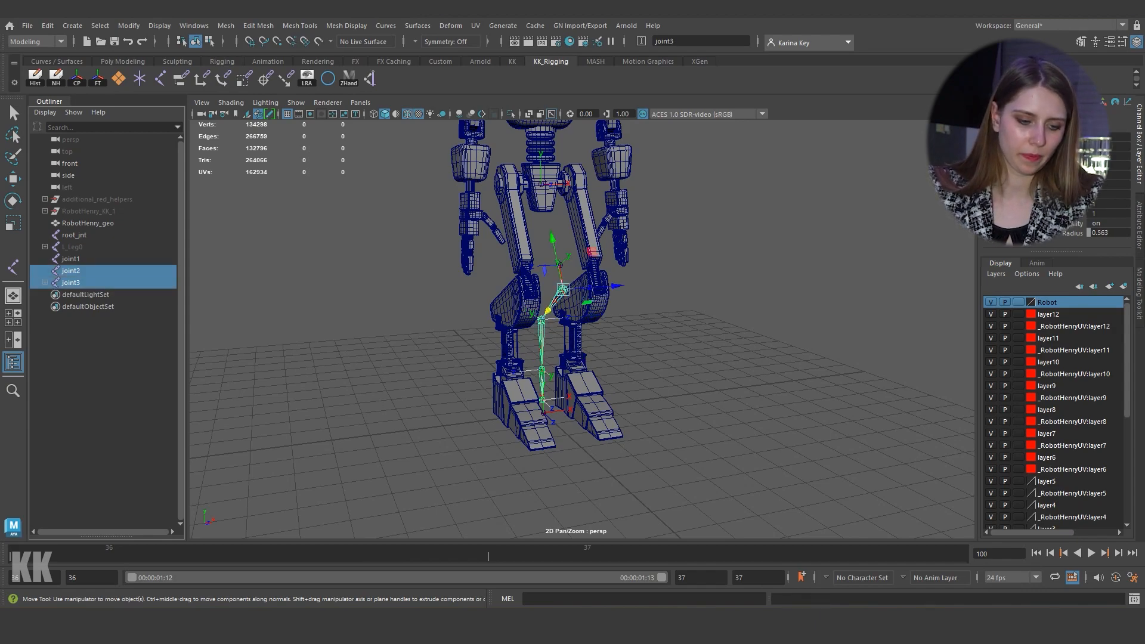
{"action": "key", "text": "p"}
Step: Parent joint2 under joint1 and expand the whole chain down to joint6 in the hierarchy
{"action": "left_click", "coordinate": [70, 271]}
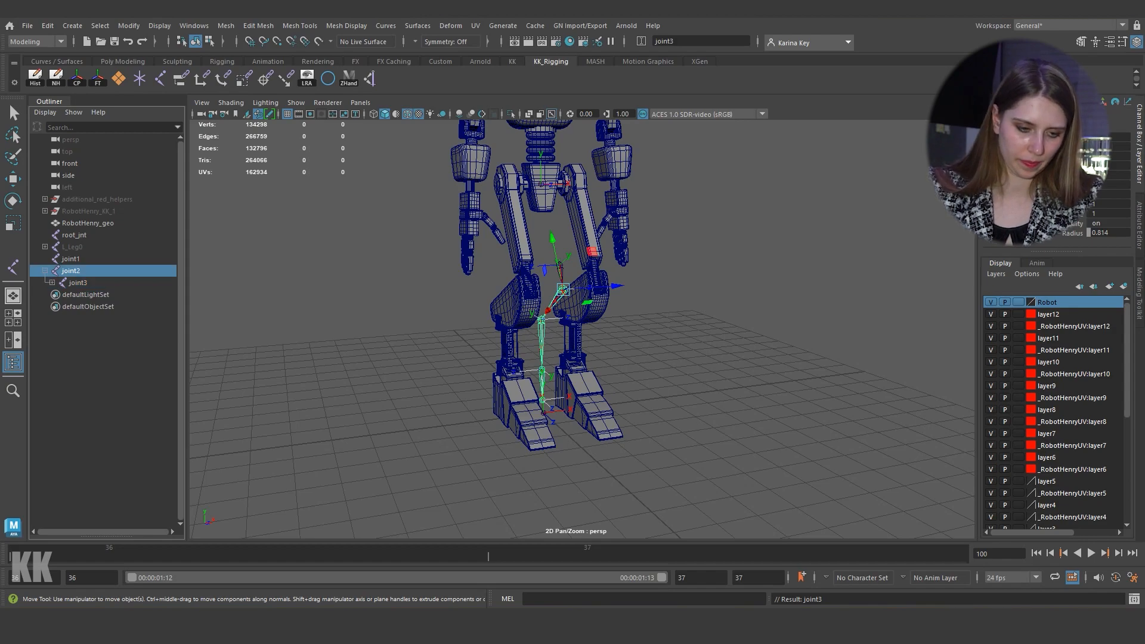
{"action": "left_click", "coordinate": [70, 259], "text": "ctrl"}
{"action": "key", "text": "p"}
{"action": "left_click", "coordinate": [287, 286]}
{"action": "left_click", "coordinate": [44, 259]}
{"action": "left_click", "coordinate": [52, 270]}
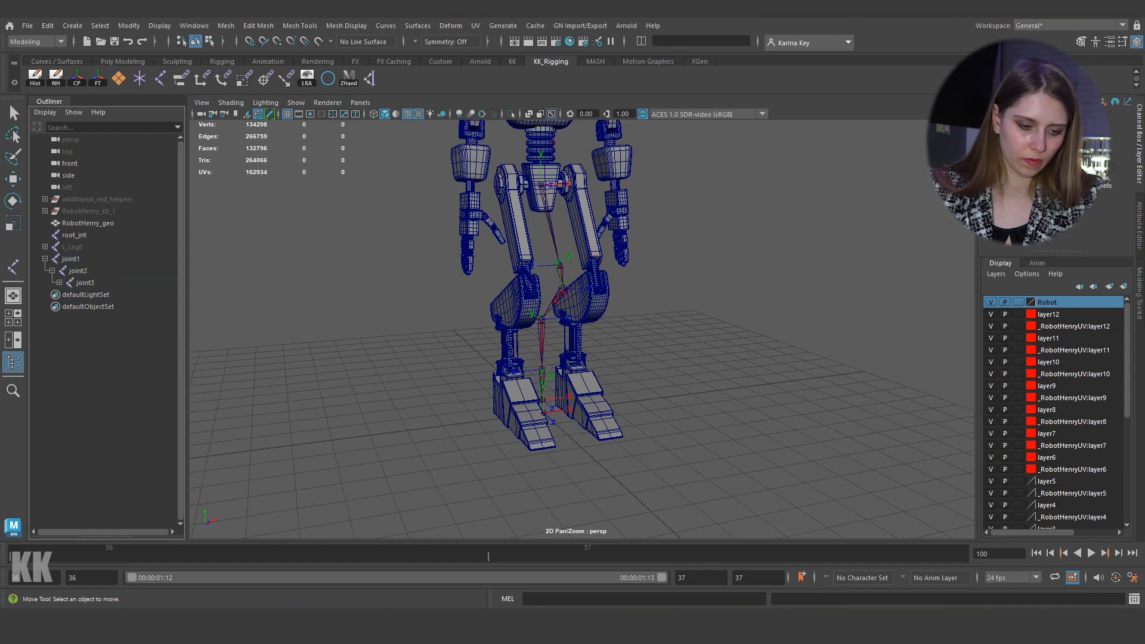
{"action": "left_click", "coordinate": [59, 283]}
{"action": "left_click", "coordinate": [66, 294]}
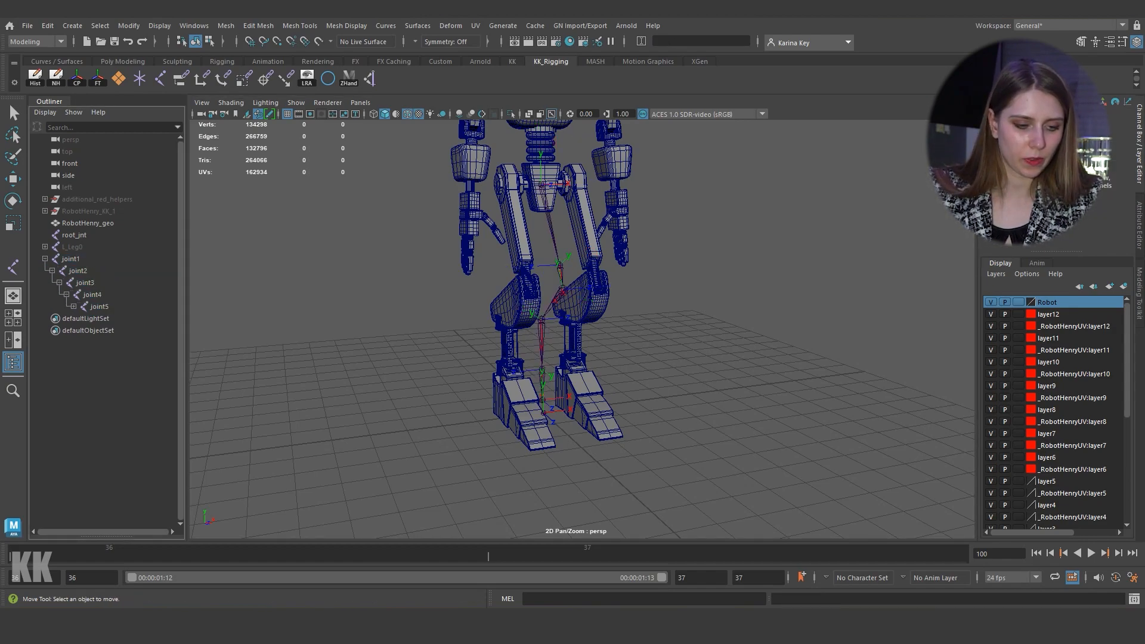
{"action": "left_click", "coordinate": [74, 306]}
Step: Move the joint1 chain along X from the body's centre onto the leg on the negative X side
{"action": "left_click", "coordinate": [70, 258]}
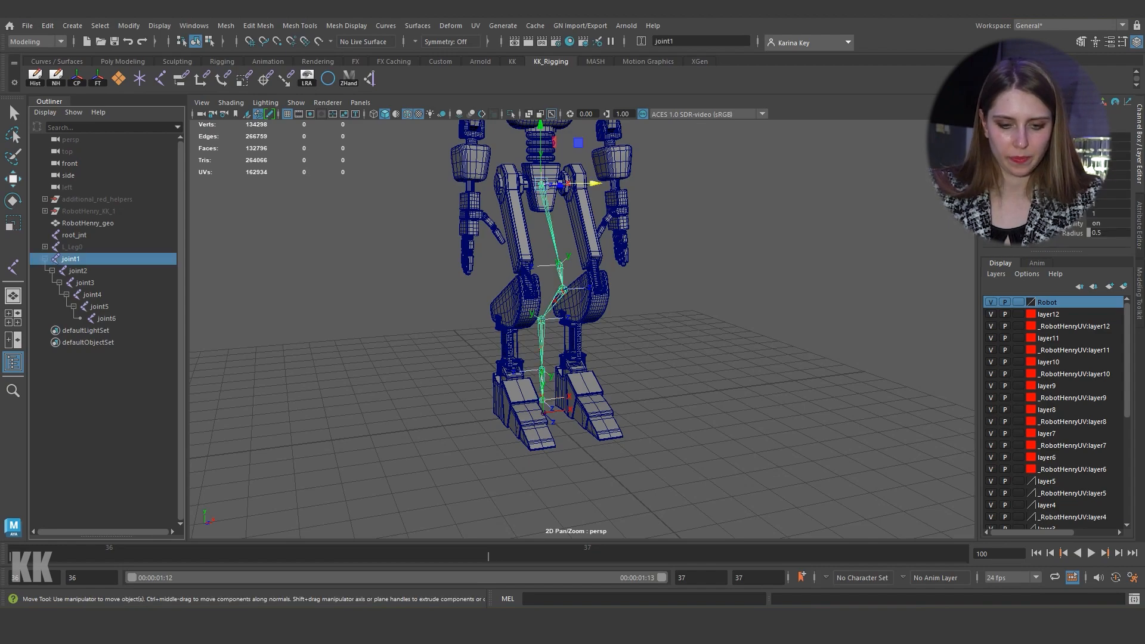
{"action": "left_click", "coordinate": [12, 178]}
{"action": "left_click_drag", "start_coordinate": [674, 286], "coordinate": [611, 284], "text": "alt"}
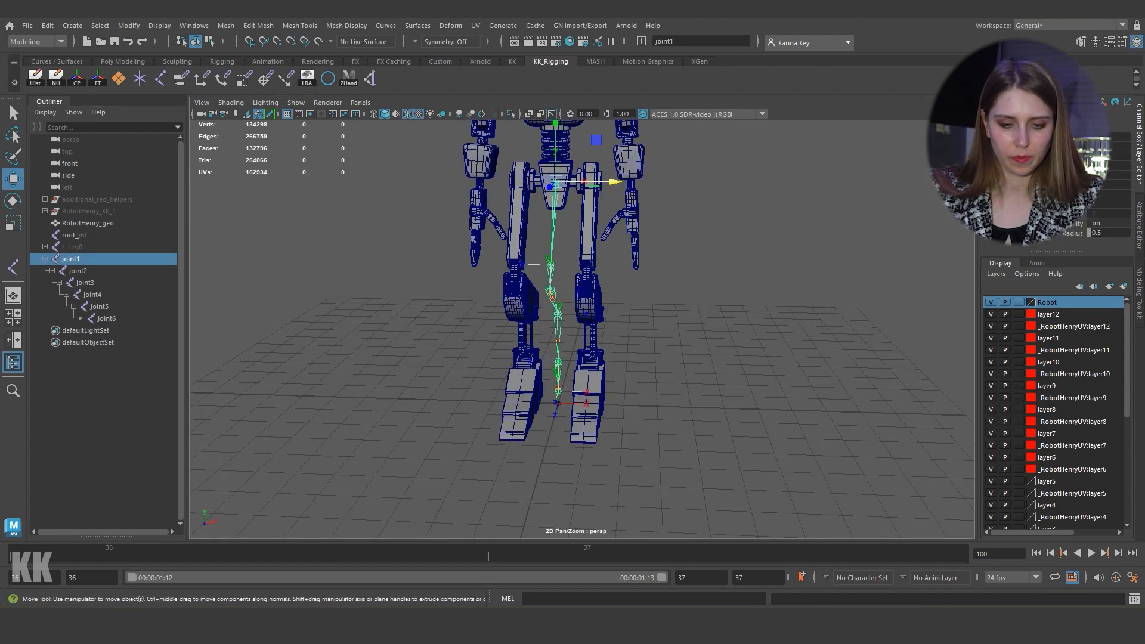
{"action": "left_click_drag", "start_coordinate": [613, 181], "coordinate": [587, 181]}
Step: Check the chain's alignment from hip to foot in the front view and fine-tune joint1's X position on the leg's centre
{"action": "key", "text": "space"}
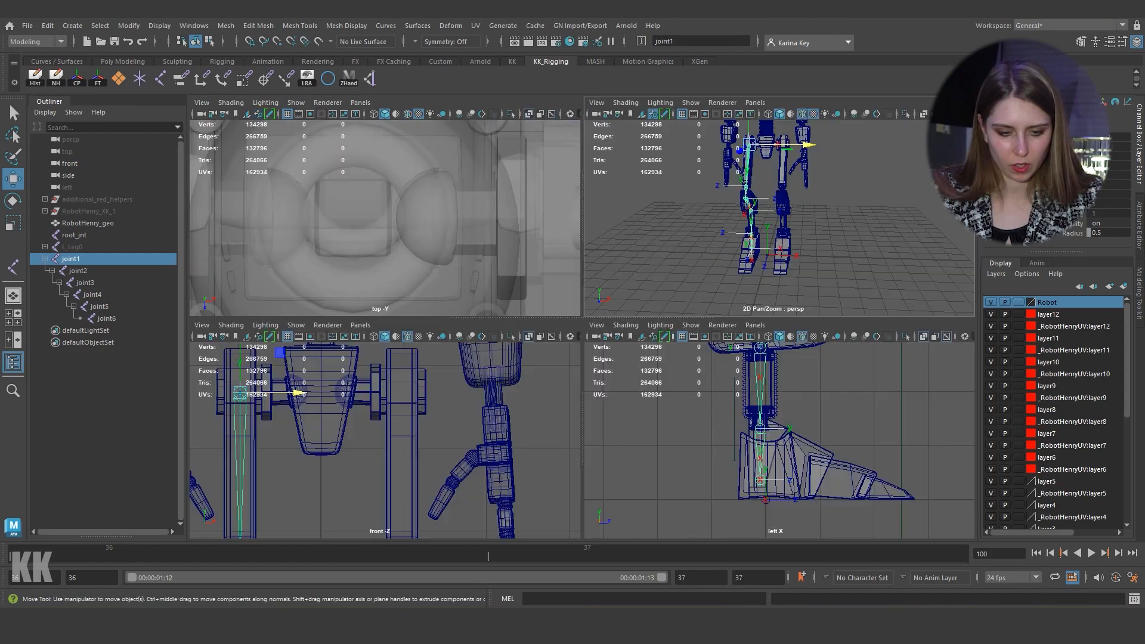
{"action": "key", "text": "space"}
{"action": "middle_click_drag", "start_coordinate": [334, 382], "coordinate": [583, 211], "text": "alt"}
{"action": "scroll", "coordinate": [457, 410], "scroll_direction": "up", "scroll_amount": 3}
{"action": "scroll", "coordinate": [582, 239], "scroll_direction": "down", "scroll_amount": 3}
{"action": "middle_click_drag", "start_coordinate": [567, 382], "coordinate": [497, 188], "text": "alt"}
{"action": "middle_click_drag", "start_coordinate": [477, 429], "coordinate": [505, 142], "text": "alt"}
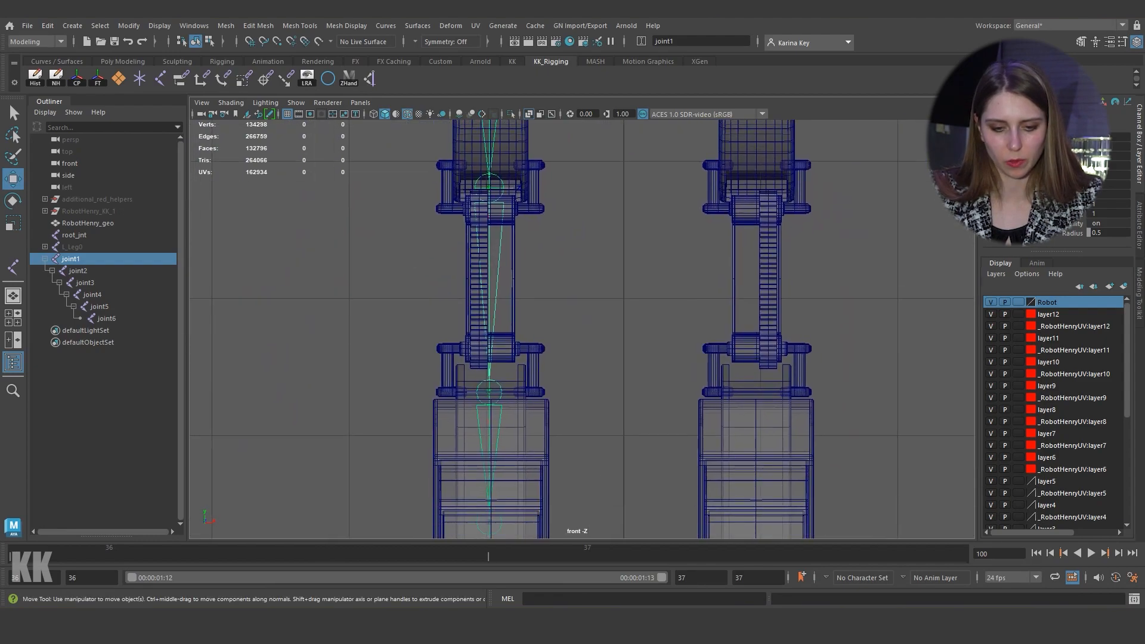
{"action": "middle_click_drag", "start_coordinate": [505, 298], "coordinate": [503, 273], "text": "alt"}
{"action": "middle_click_drag", "start_coordinate": [510, 179], "coordinate": [569, 525], "text": "alt"}
{"action": "middle_click_drag", "start_coordinate": [524, 227], "coordinate": [472, 363], "text": "alt"}
{"action": "scroll", "coordinate": [474, 322], "scroll_direction": "up", "scroll_amount": 5}
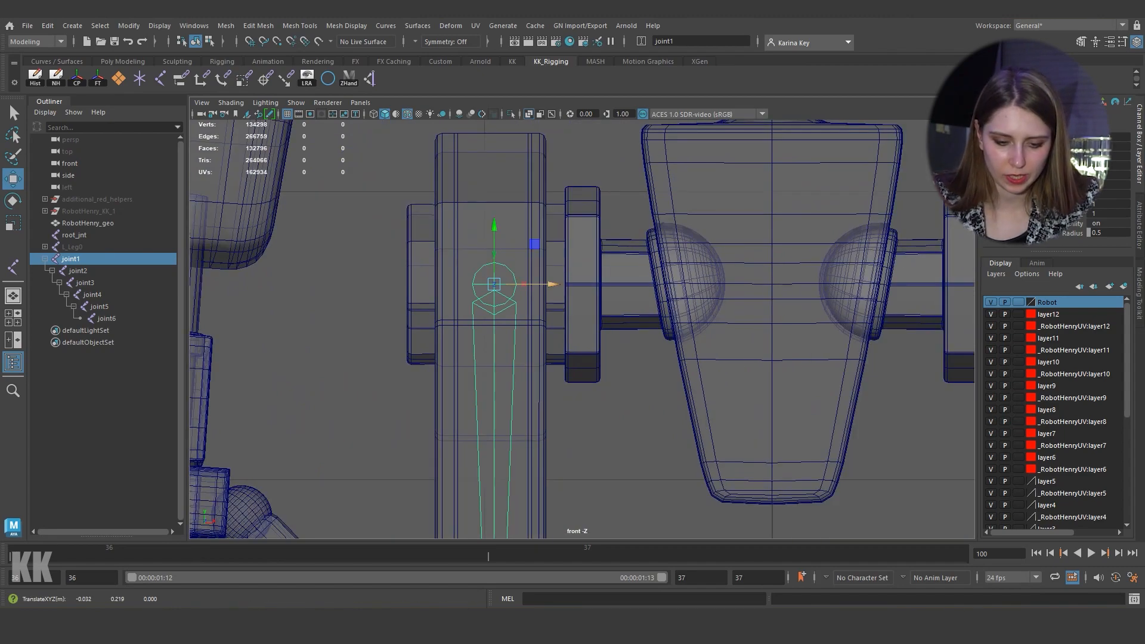
{"action": "left_click_drag", "start_coordinate": [554, 284], "coordinate": [552, 285]}
{"action": "left_click", "coordinate": [660, 376]}
{"action": "key", "text": "space"}
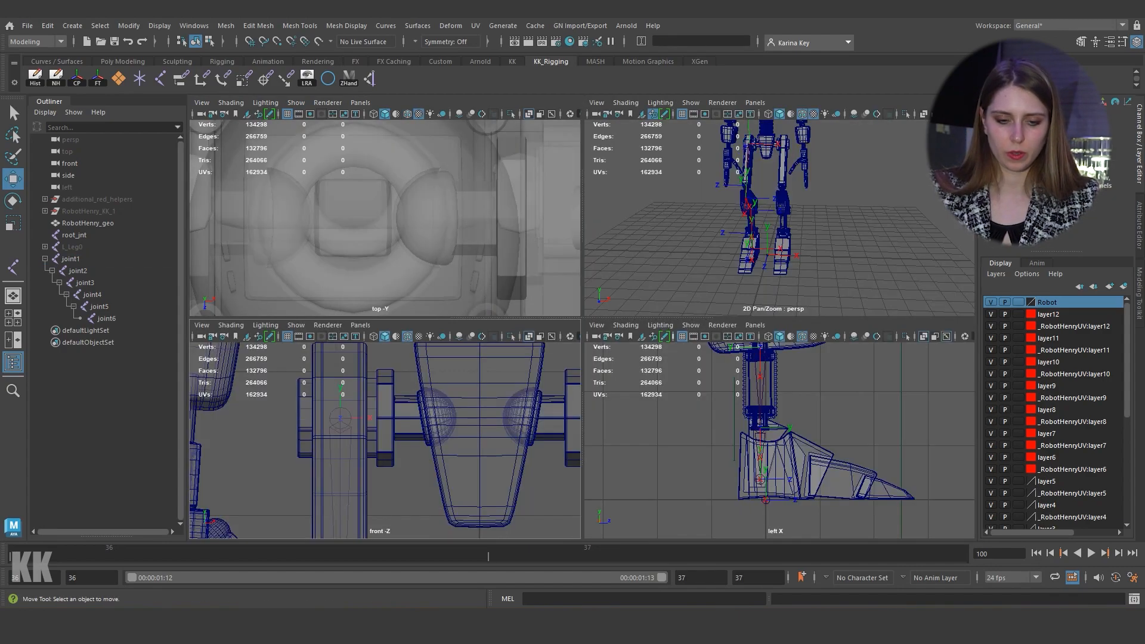
{"action": "key", "text": "space"}
Step: Select joint1 through joint6 together and activate the Rotate tool on them
{"action": "mouse_move", "coordinate": [709, 250]}
{"action": "left_mouse_down", "text": "alt"}
{"action": "mouse_move", "coordinate": [802, 219]}
{"action": "mouse_move", "coordinate": [731, 246]}
{"action": "left_mouse_up", "text": "alt"}
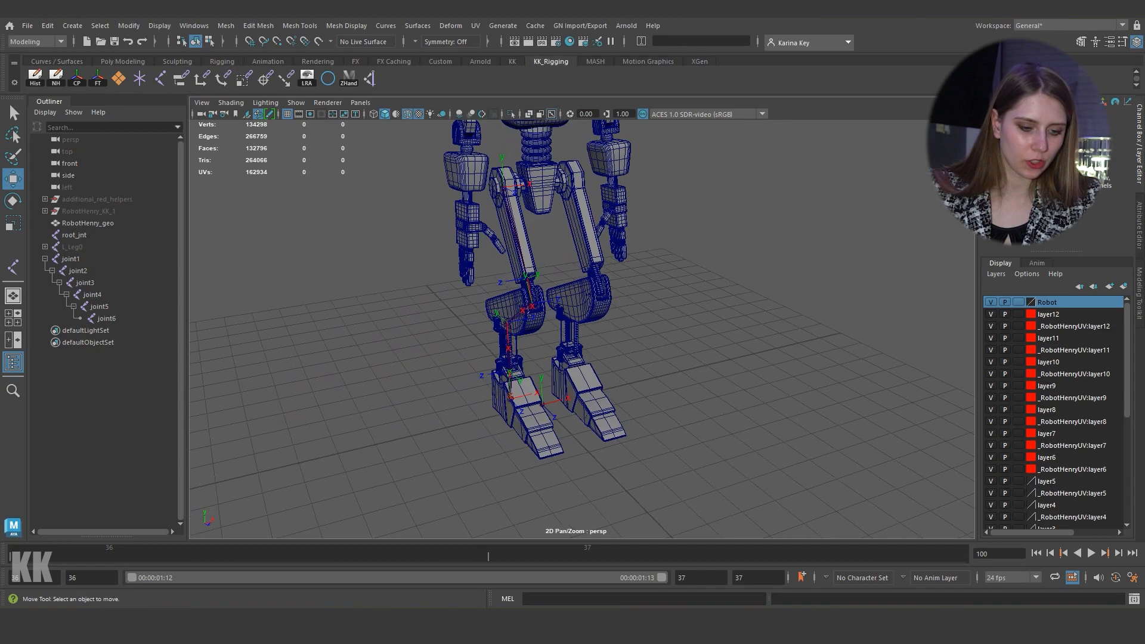
{"action": "left_click_drag", "start_coordinate": [70, 258], "coordinate": [106, 318]}
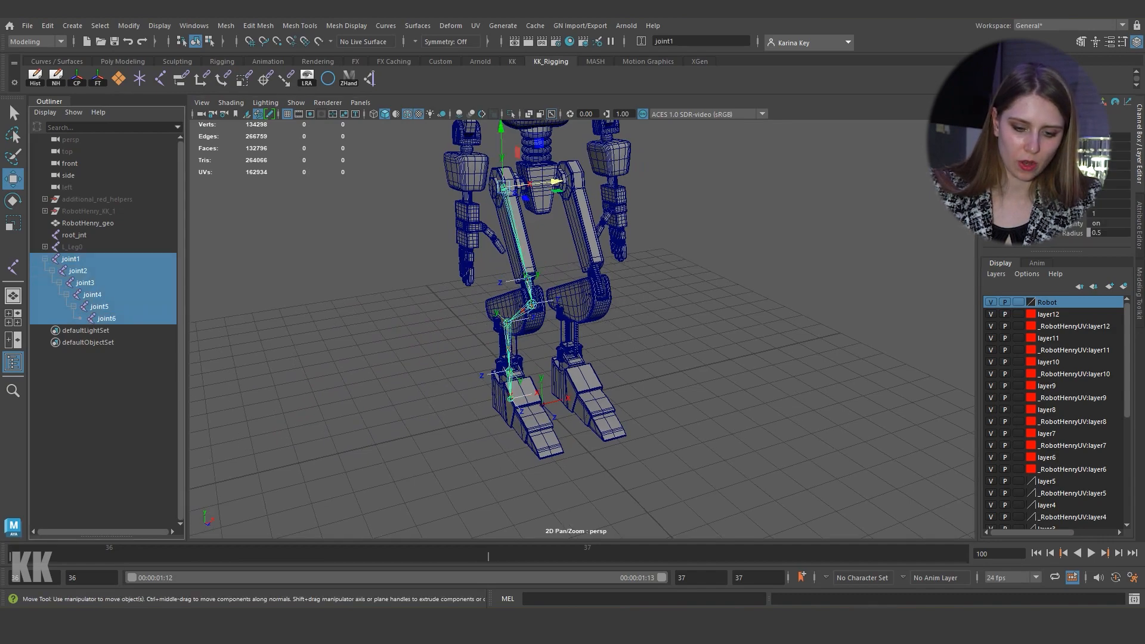
{"action": "key", "text": "e"}
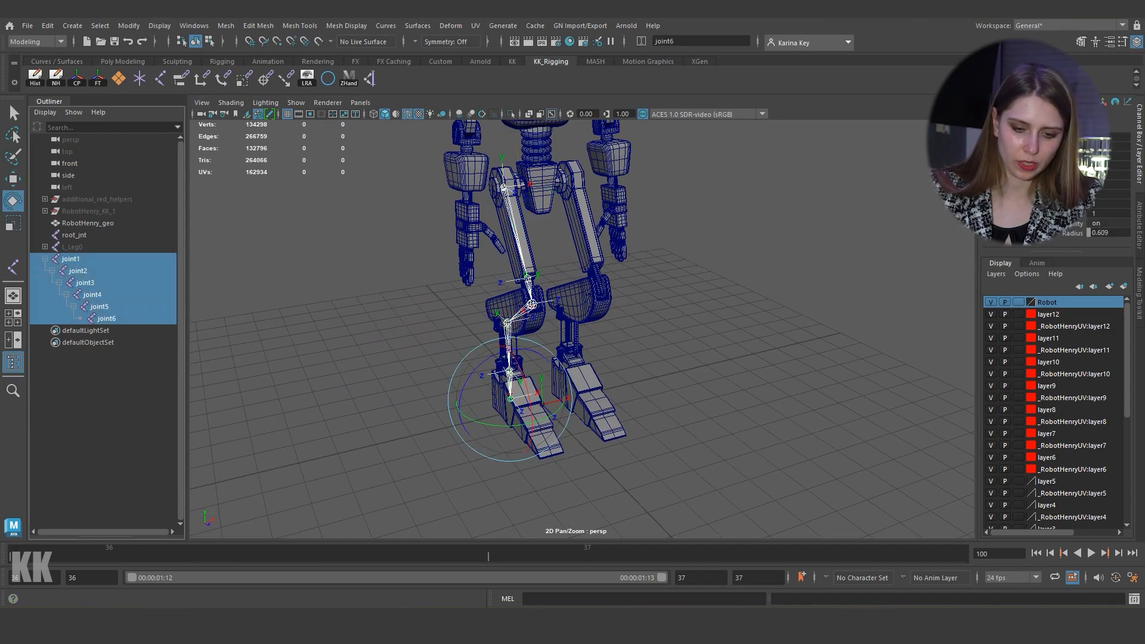
Step: Unparent the six leg joints from their hierarchy and toggle the polygon geometry's visibility in the viewport off and back on
{"action": "mouse_move", "coordinate": [520, 368]}
{"action": "left_mouse_down"}
{"action": "mouse_move", "coordinate": [530, 398]}
{"action": "mouse_move", "coordinate": [513, 357]}
{"action": "mouse_move", "coordinate": [523, 375]}
{"action": "mouse_move", "coordinate": [518, 365]}
{"action": "left_mouse_up"}
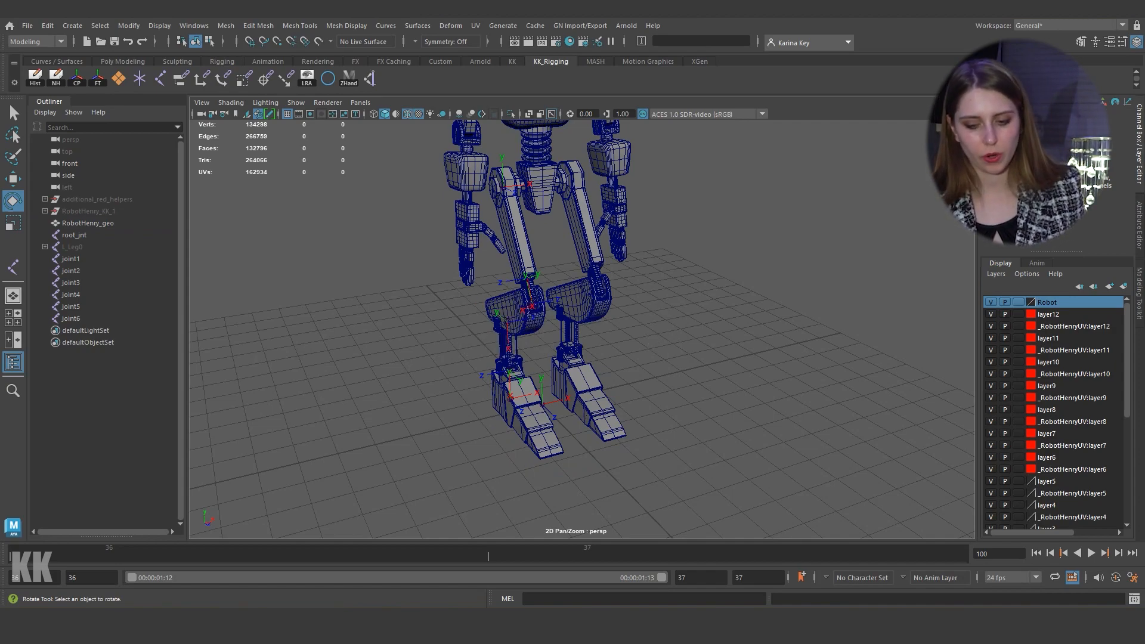
{"action": "key", "text": "ctrl+1"}
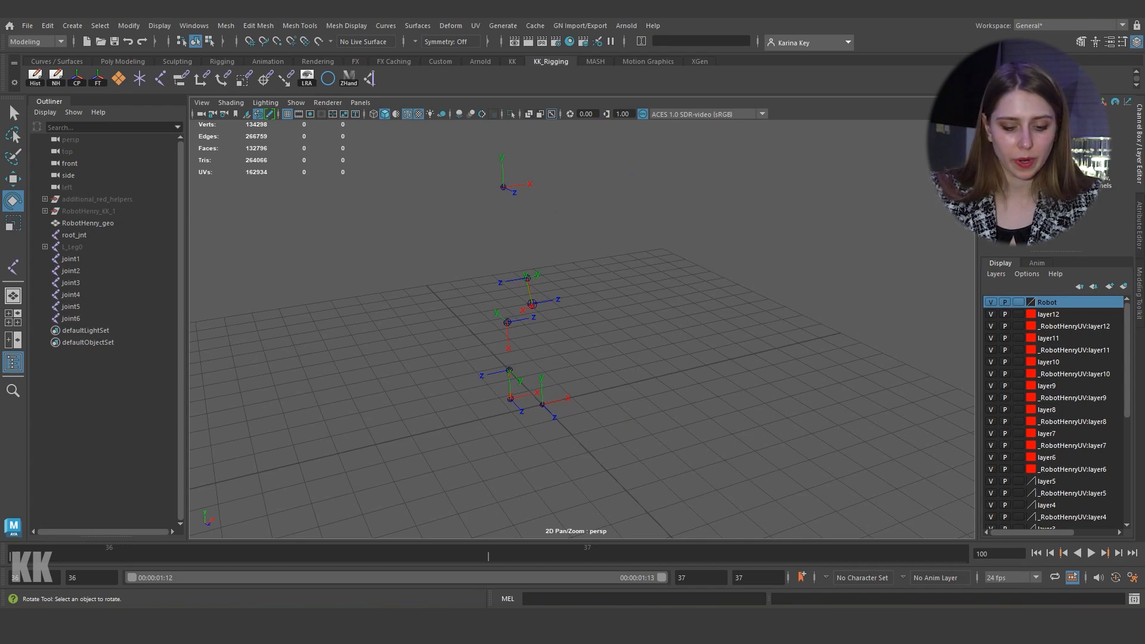
{"action": "key", "text": "alt"}
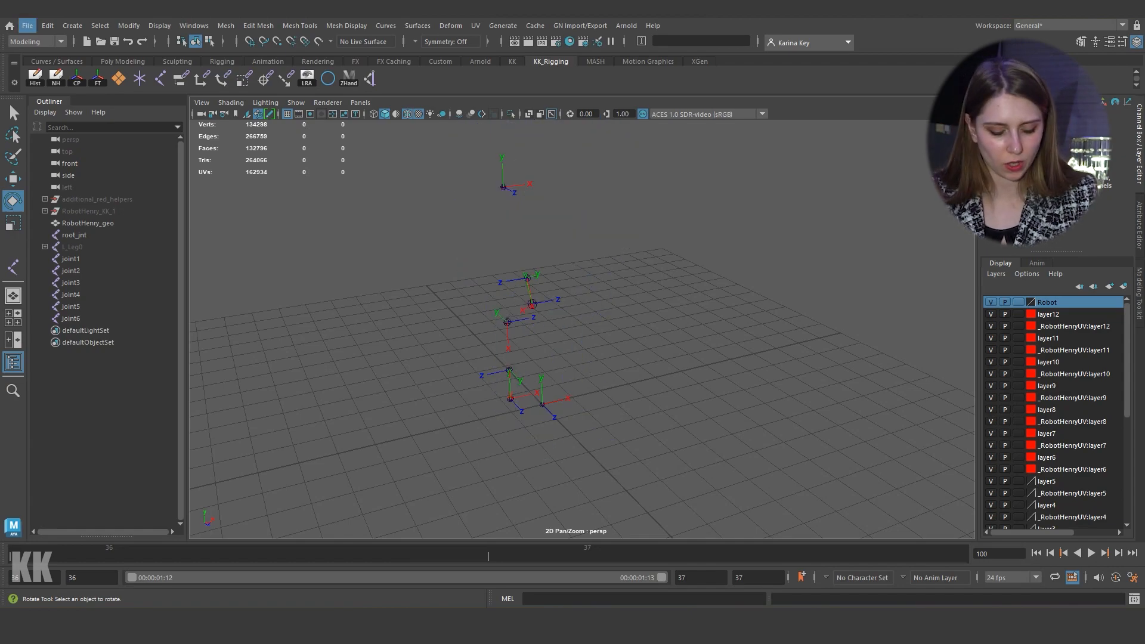
{"action": "key", "text": "alt+2"}
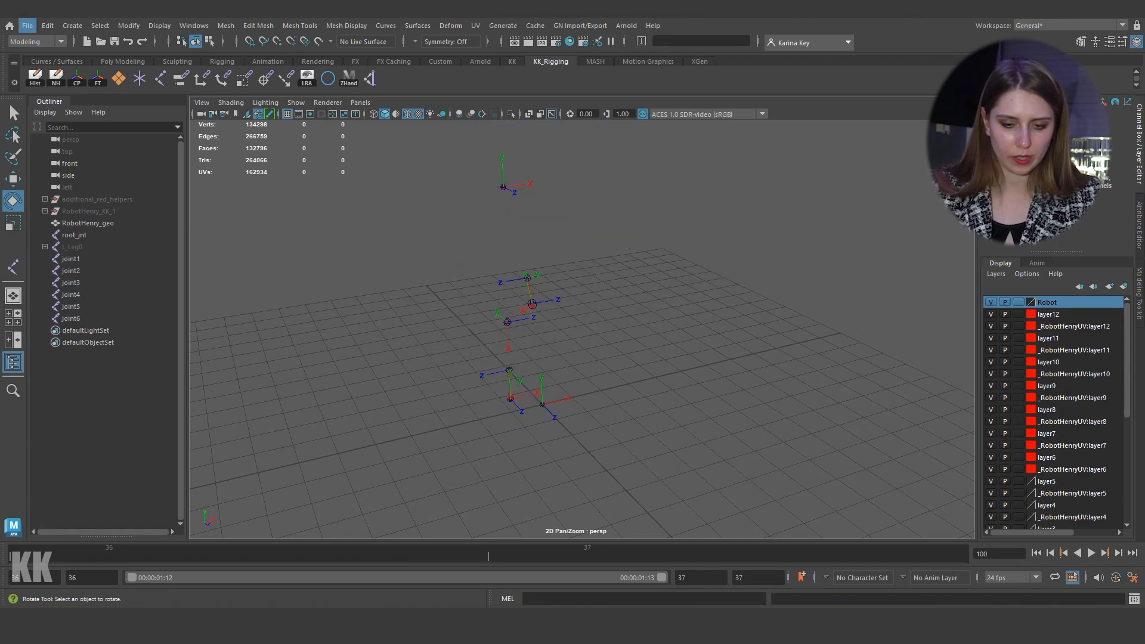
{"action": "key", "text": "alt+2"}
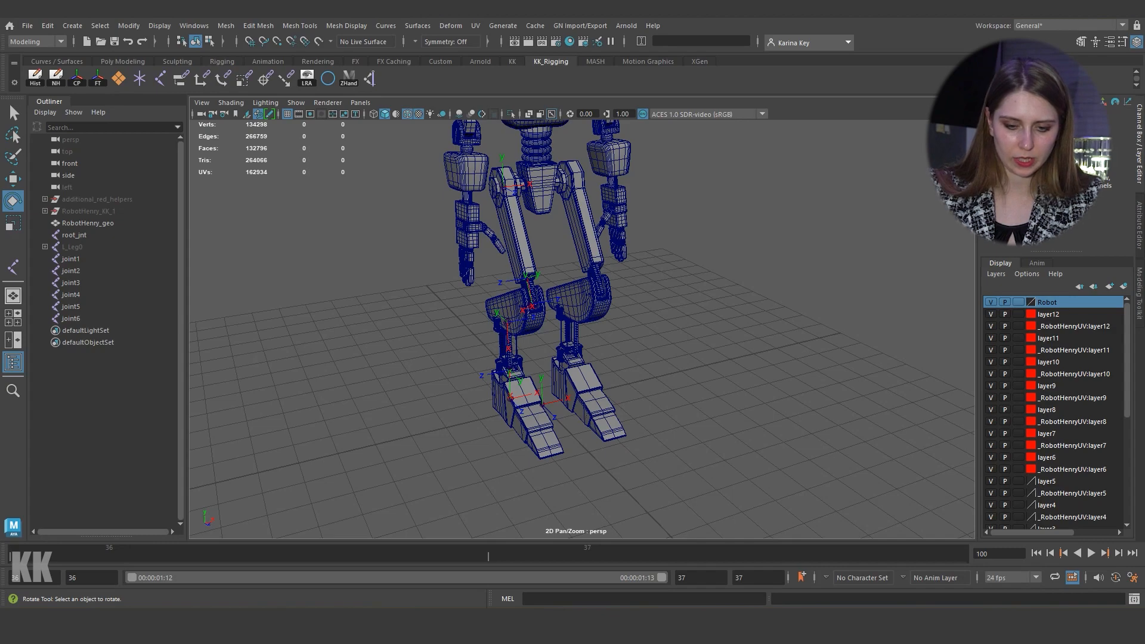
Step: Select the faces of the thigh piece around the leg joints, inspect it in isolation, and return to the full robot in object mode
{"action": "right_click_drag", "start_coordinate": [589, 250], "coordinate": [589, 280]}
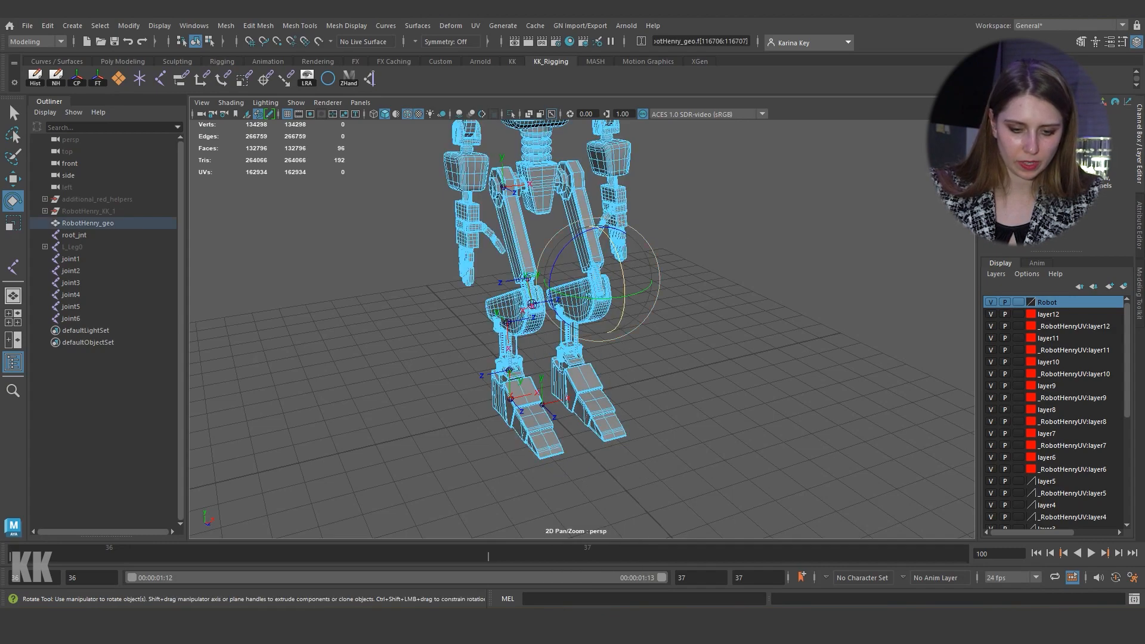
{"action": "left_click", "coordinate": [518, 229]}
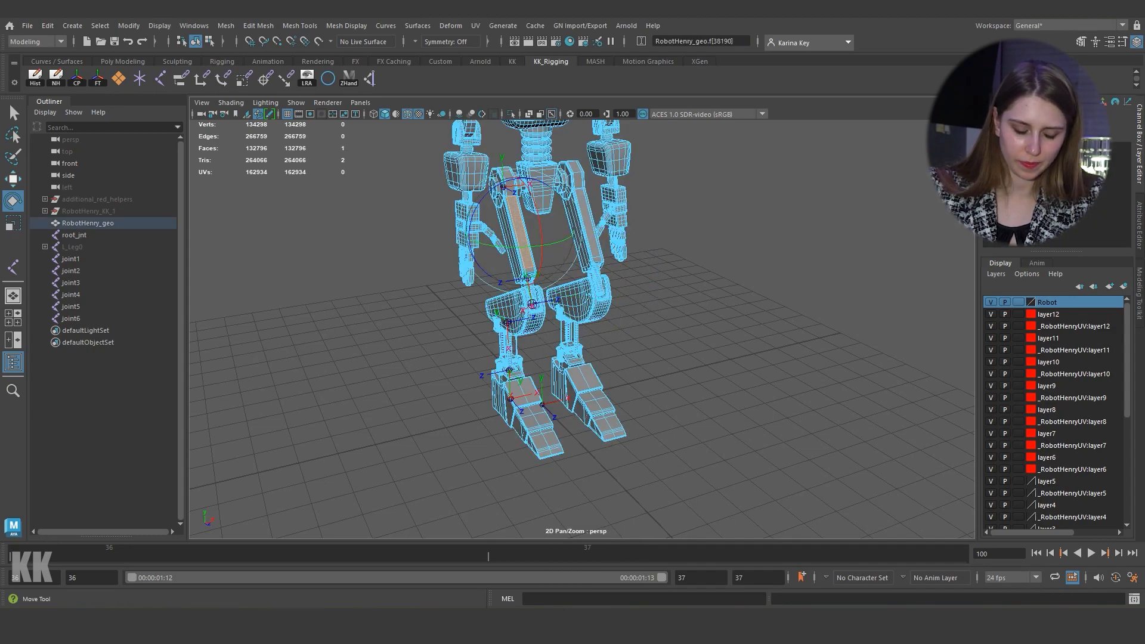
{"action": "key", "text": "w"}
{"action": "key", "text": "ctrl+1"}
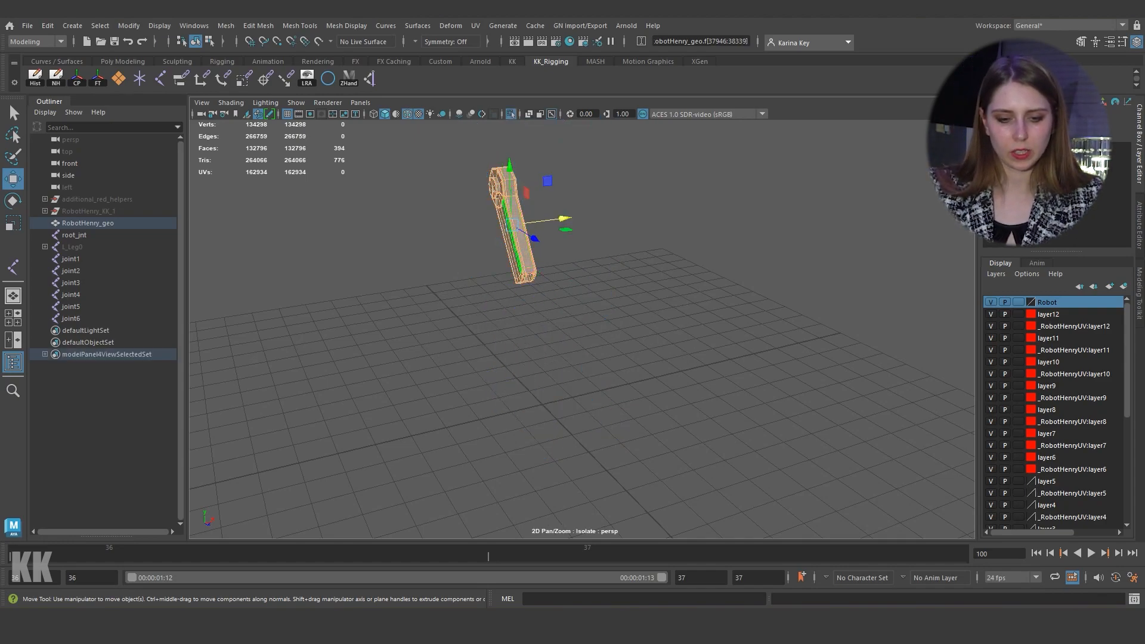
{"action": "left_click_drag", "start_coordinate": [471, 209], "coordinate": [531, 182], "text": "alt"}
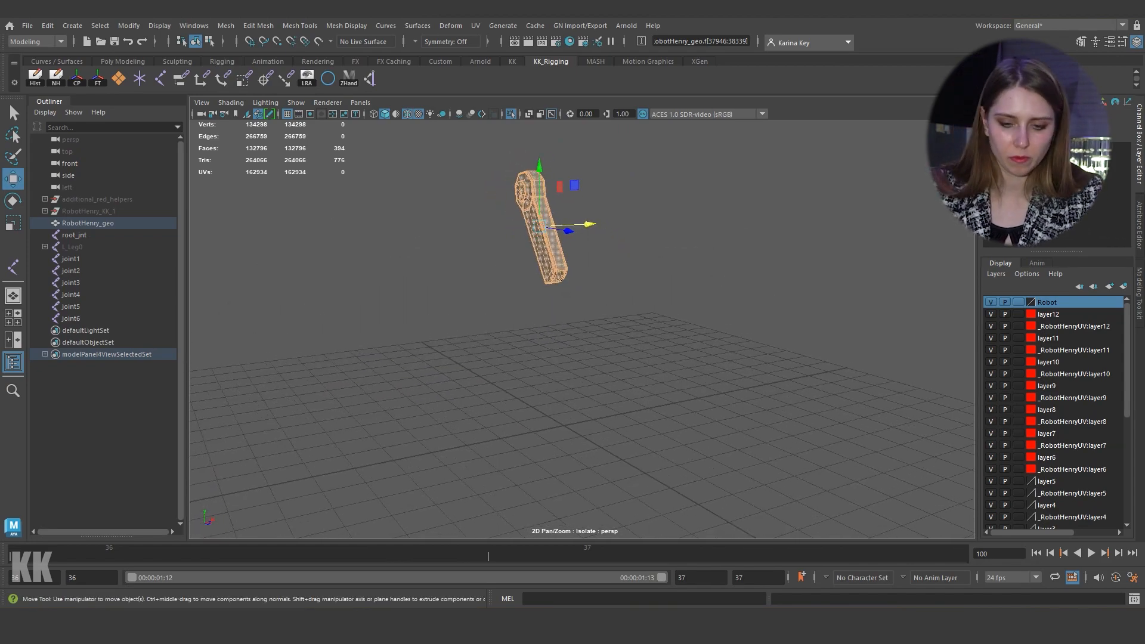
{"action": "key", "text": "ctrl+1"}
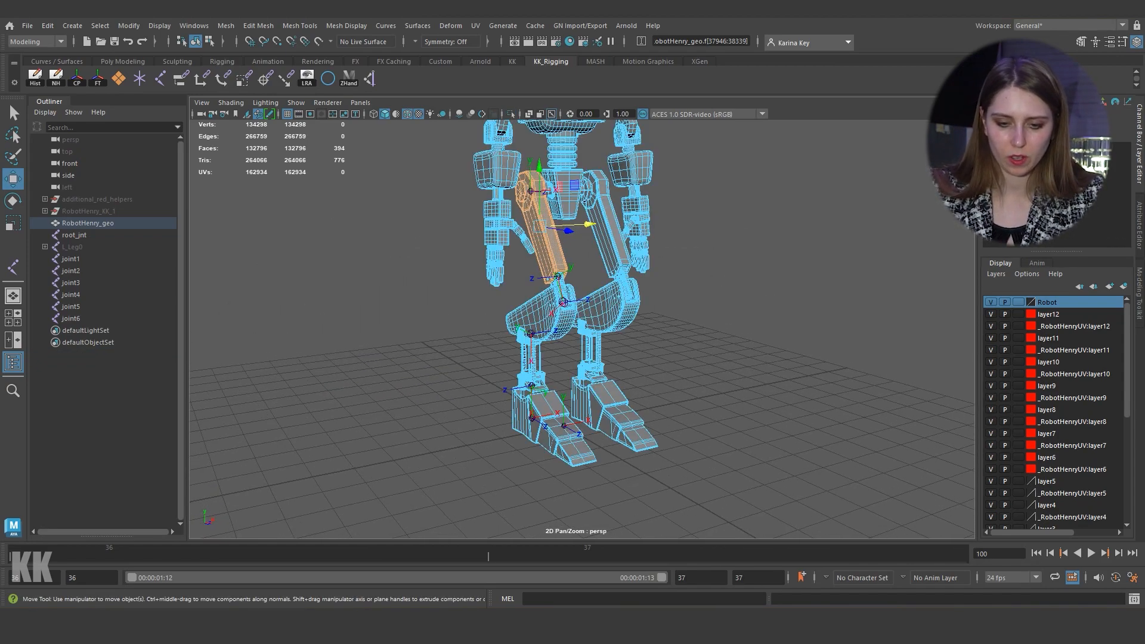
{"action": "left_click_drag", "start_coordinate": [560, 250], "coordinate": [471, 268], "text": "alt"}
{"action": "right_click_drag", "start_coordinate": [530, 242], "coordinate": [525, 299]}
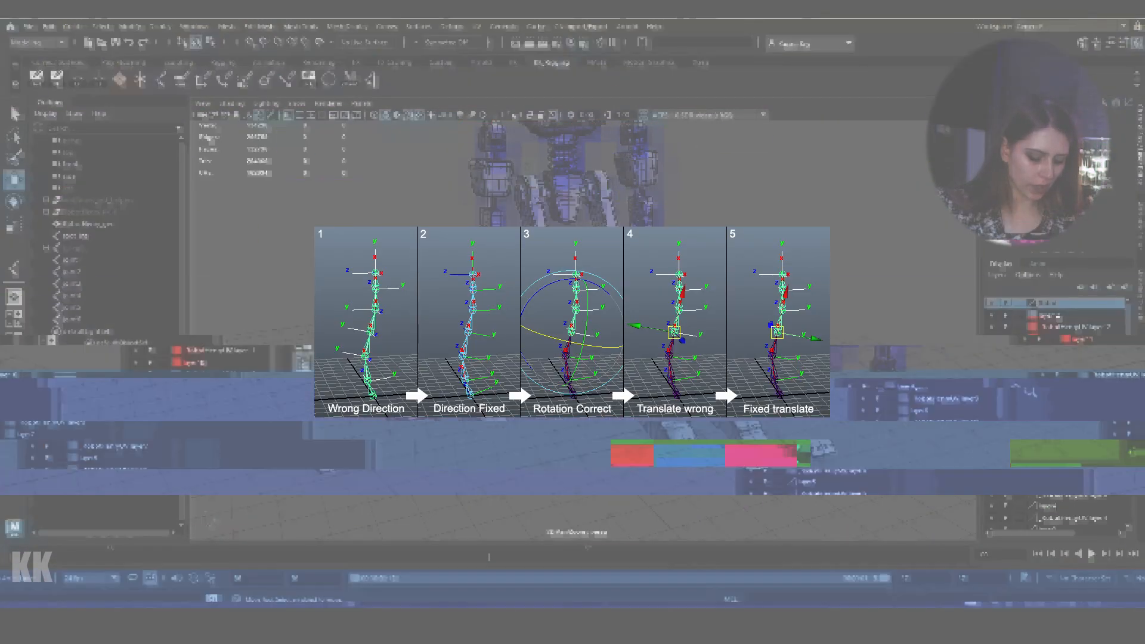
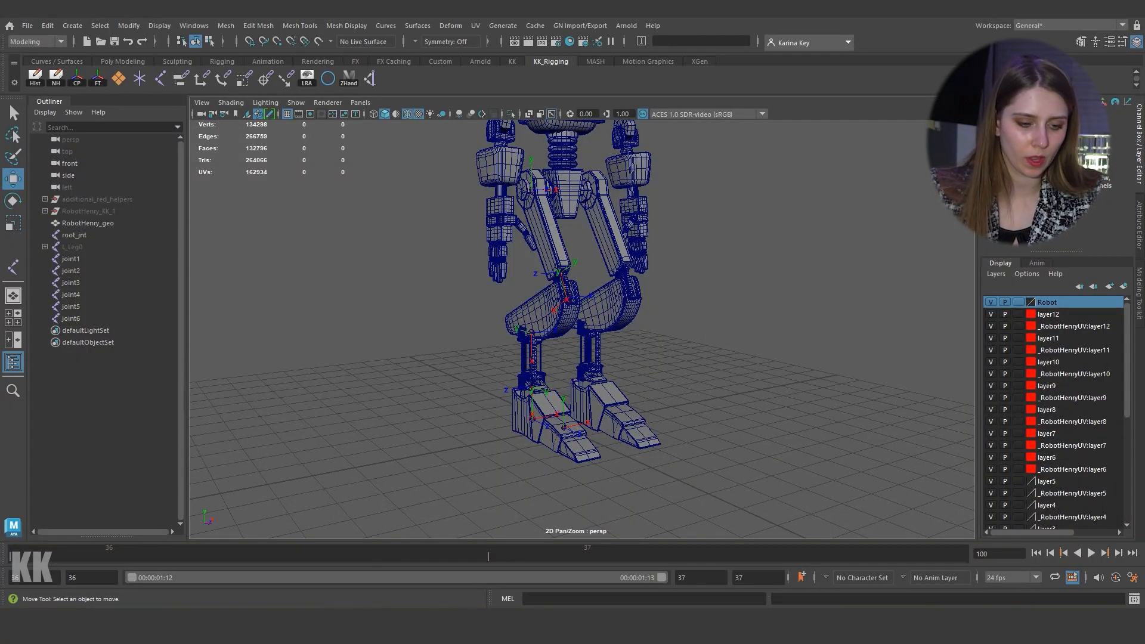
Step: Rename joint1 at the hip as L_leg
{"action": "double_click", "coordinate": [70, 259]}
{"action": "key", "text": "Caps_Lock"}
{"action": "type", "text": "L_"}
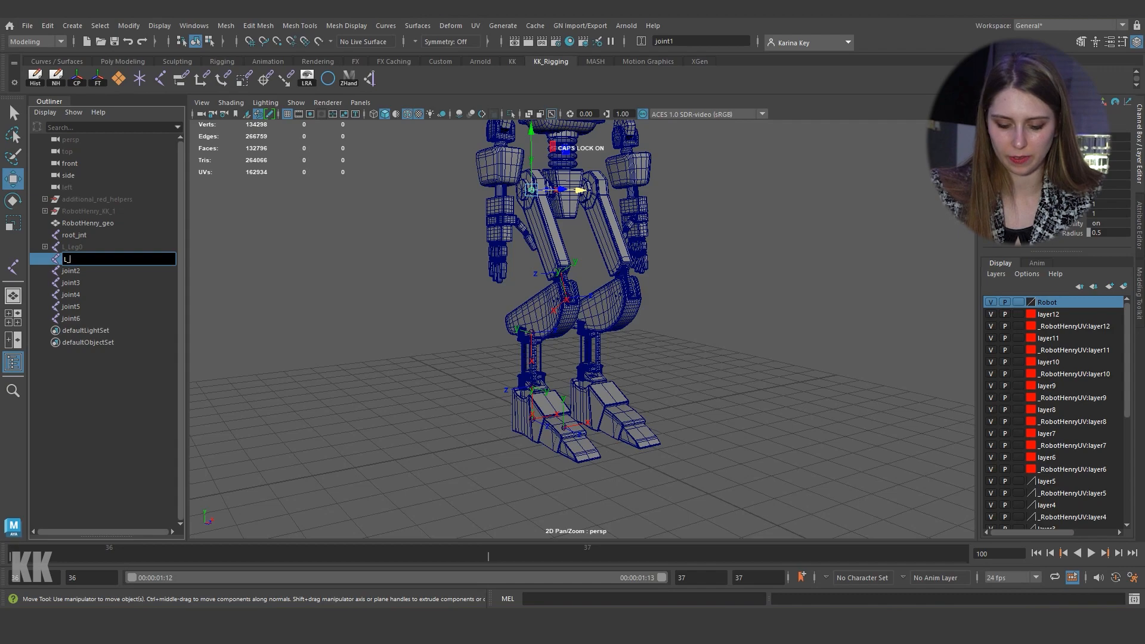
{"action": "key", "text": "Caps_Lock"}
{"action": "type", "text": "_le"}
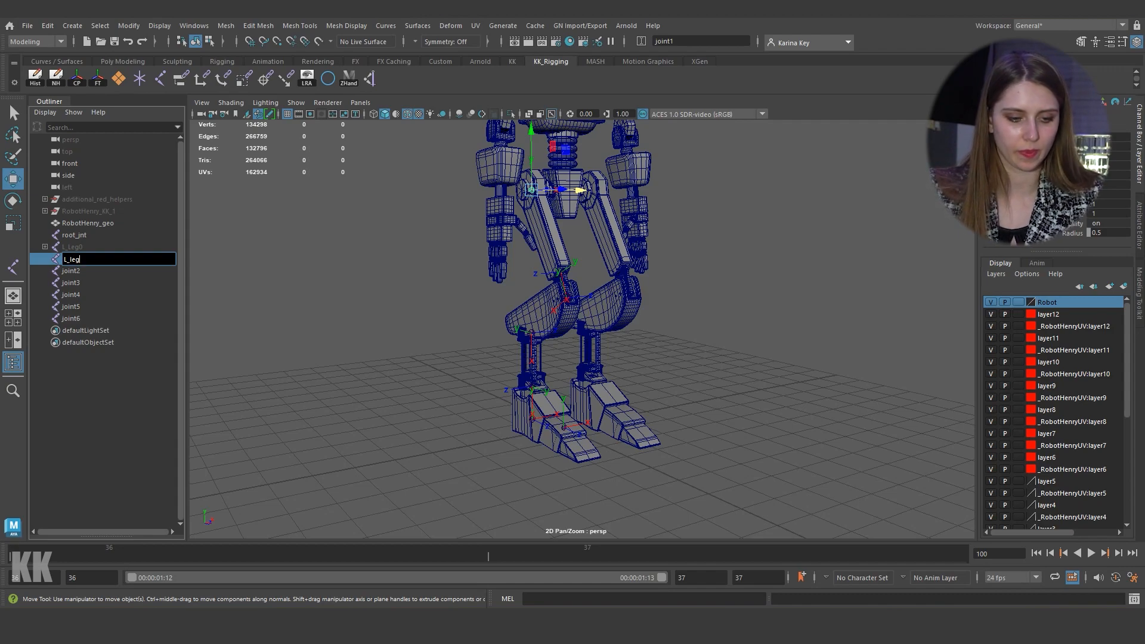
{"action": "type", "text": "g"}
{"action": "key", "text": "Tab"}
Step: Rename joint2, the upper knee joint, as L_knee1
{"action": "key", "text": "Caps_Lock"}
{"action": "type", "text": "L_"}
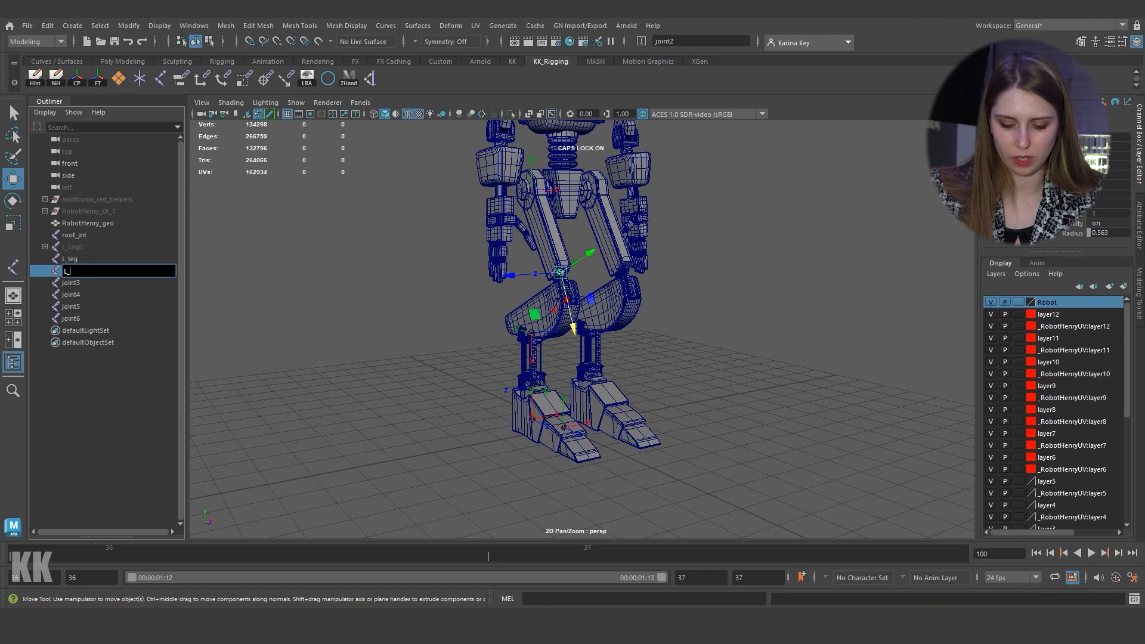
{"action": "key", "text": "Caps_Lock"}
{"action": "type", "text": "_knee"}
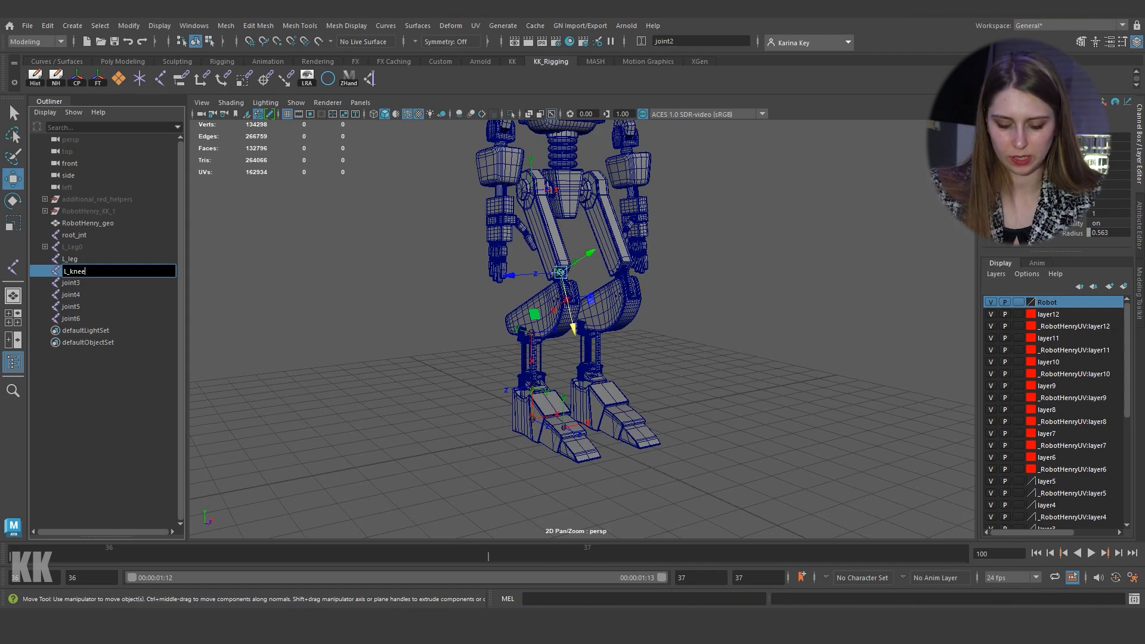
{"action": "type", "text": "1"}
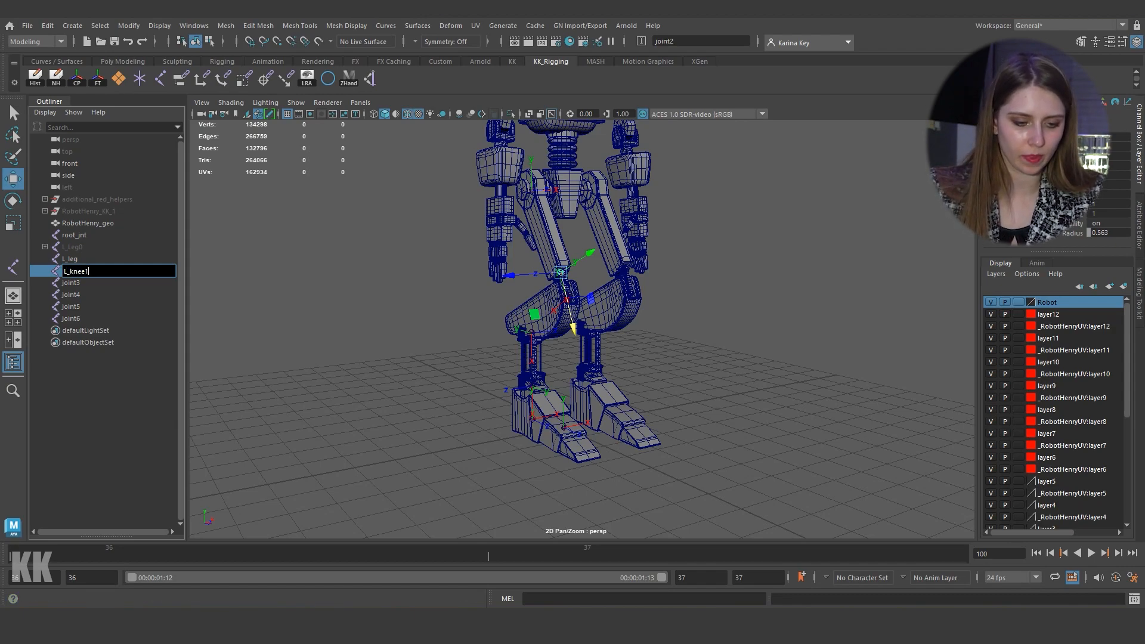
{"action": "key", "text": "Tab"}
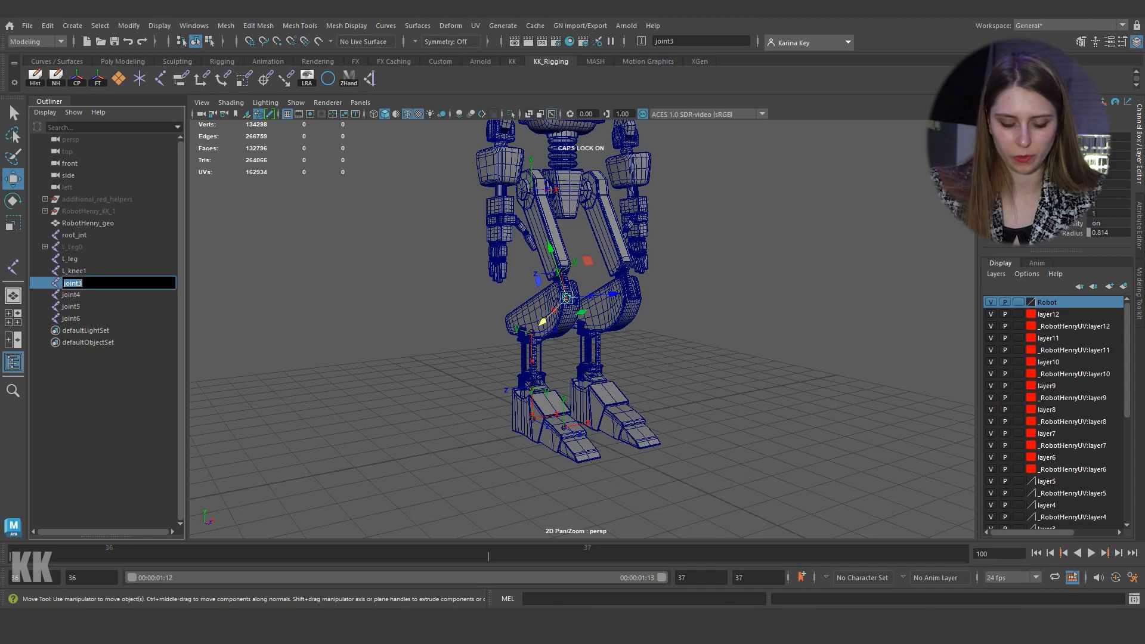
Step: Rename joint3, the lower knee joint, as L_knee2
{"action": "type", "text": "L_knee"}
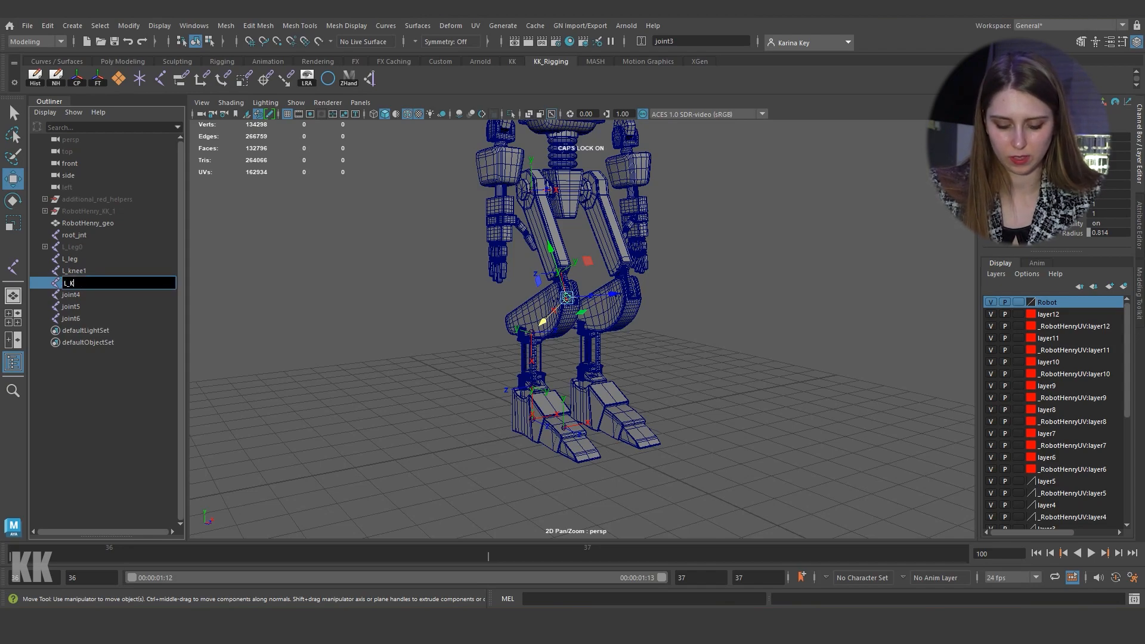
{"action": "key", "text": "BackSpace"}
{"action": "key", "text": "BackSpace"}
{"action": "key", "text": "BackSpace"}
{"action": "key", "text": "BackSpace"}
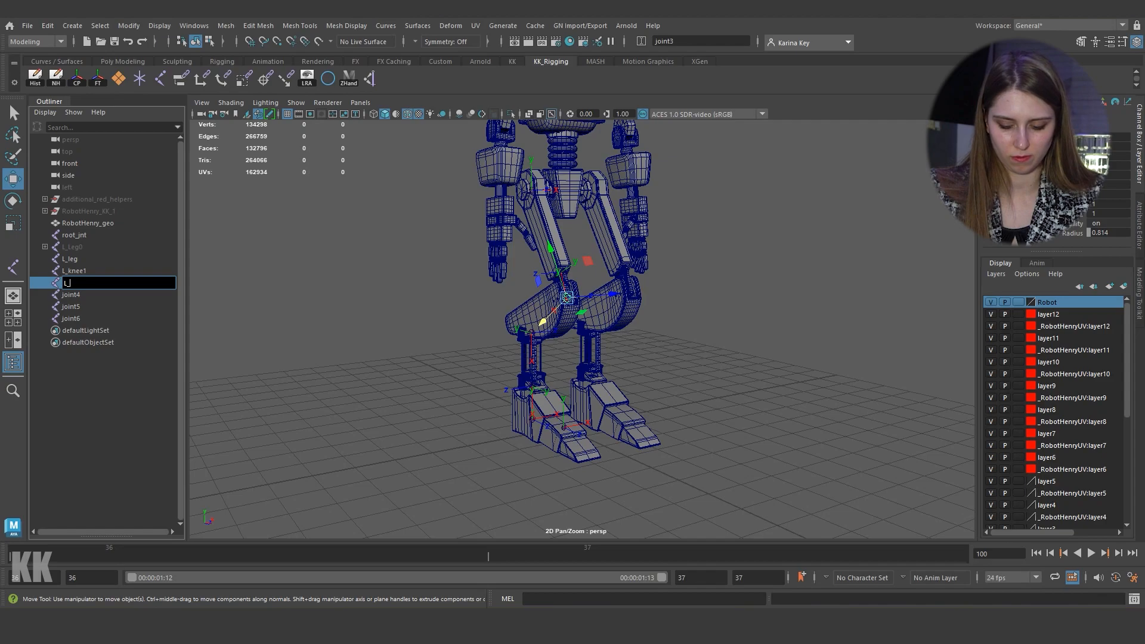
{"action": "type", "text": "knee2"}
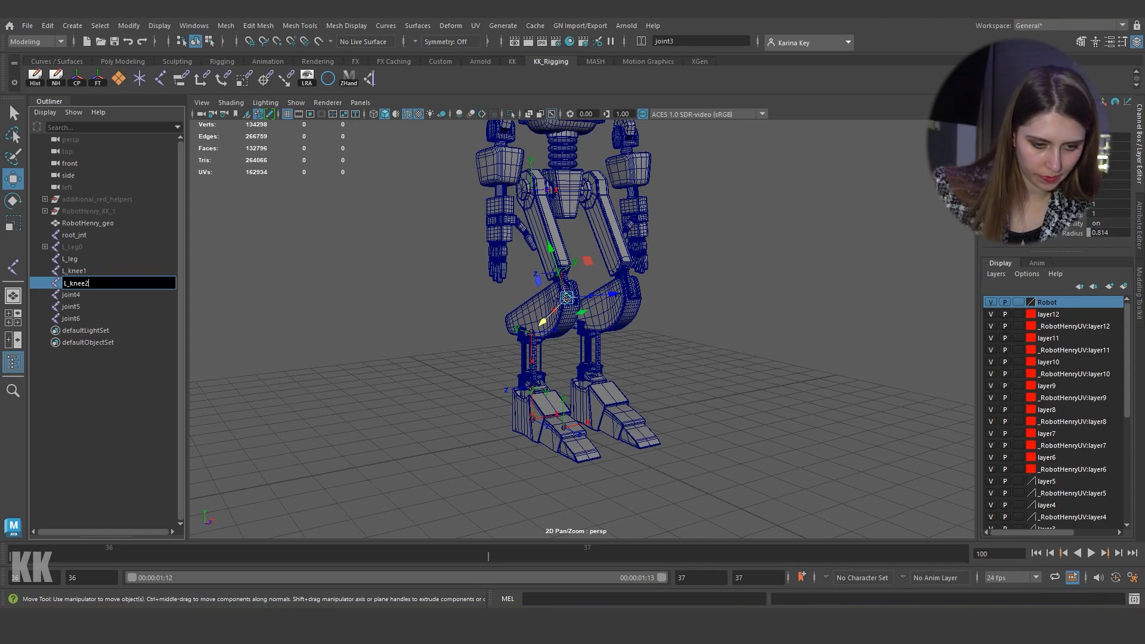
{"action": "key", "text": "Return"}
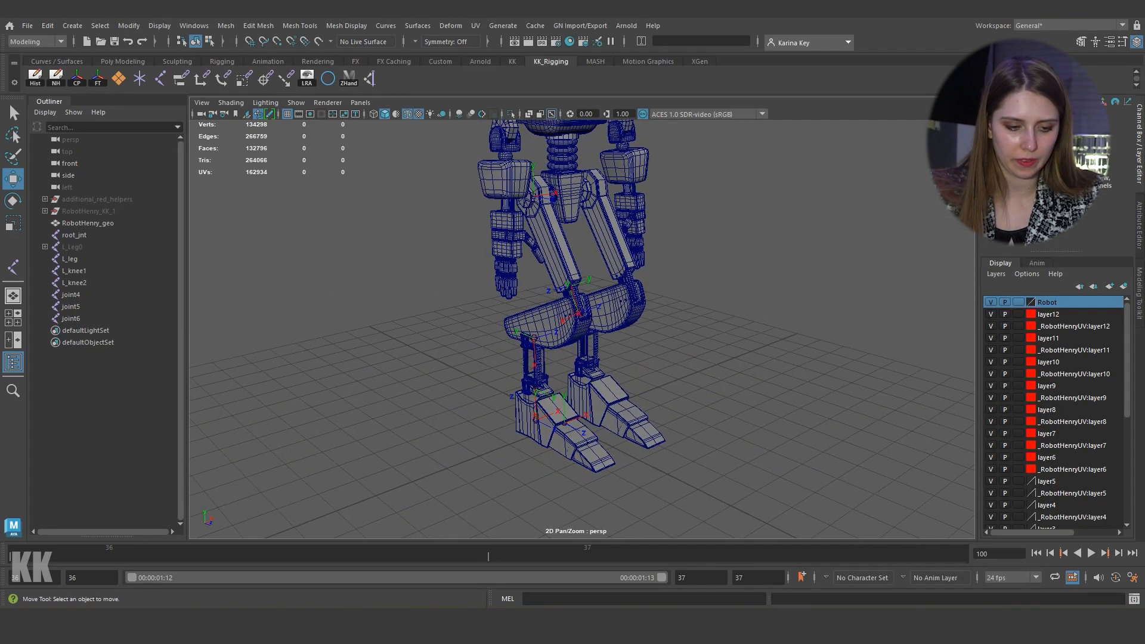
Step: Rename joint4, at the top of the lower leg, as L_ankle1
{"action": "left_click", "coordinate": [71, 294]}
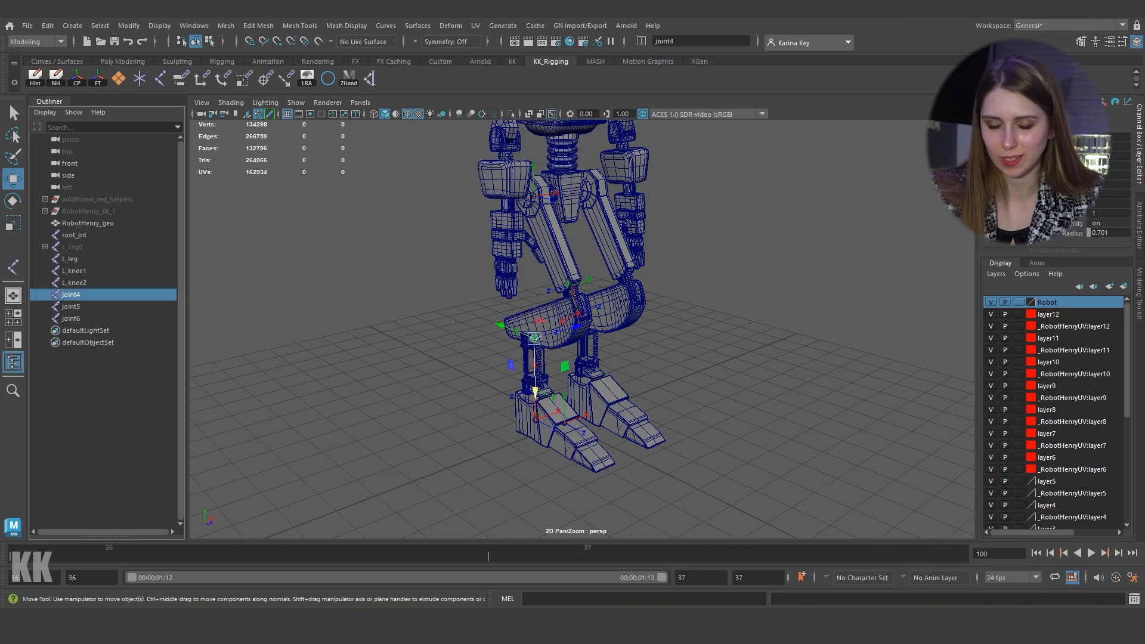
{"action": "double_click", "coordinate": [71, 295]}
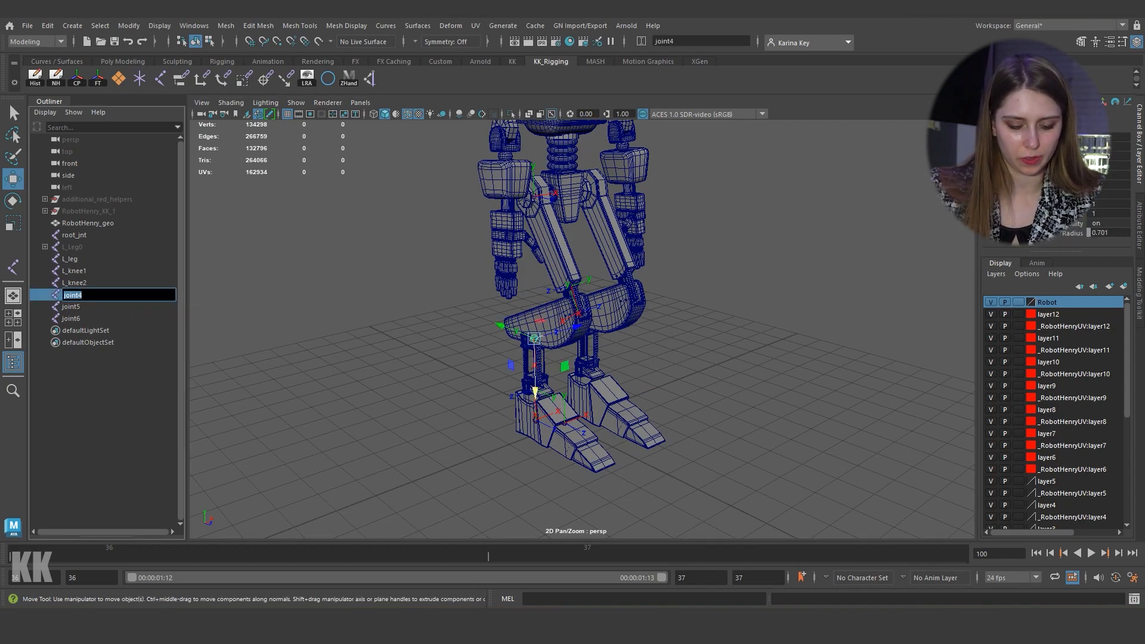
{"action": "type", "text": "L_an"}
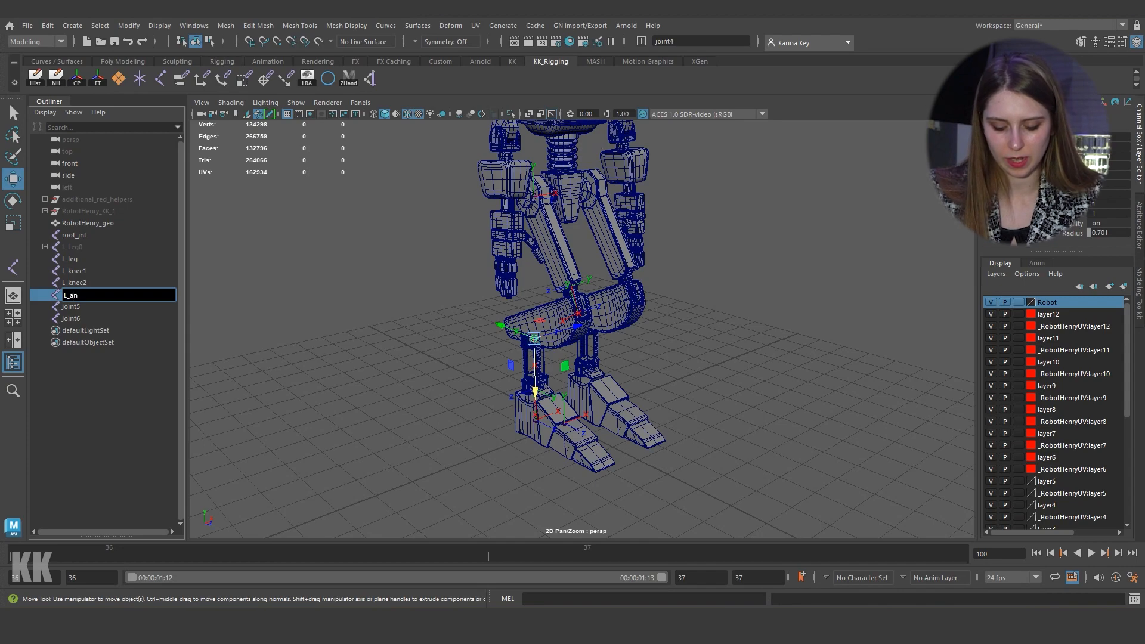
{"action": "type", "text": "kle"}
{"action": "key", "text": "Tab"}
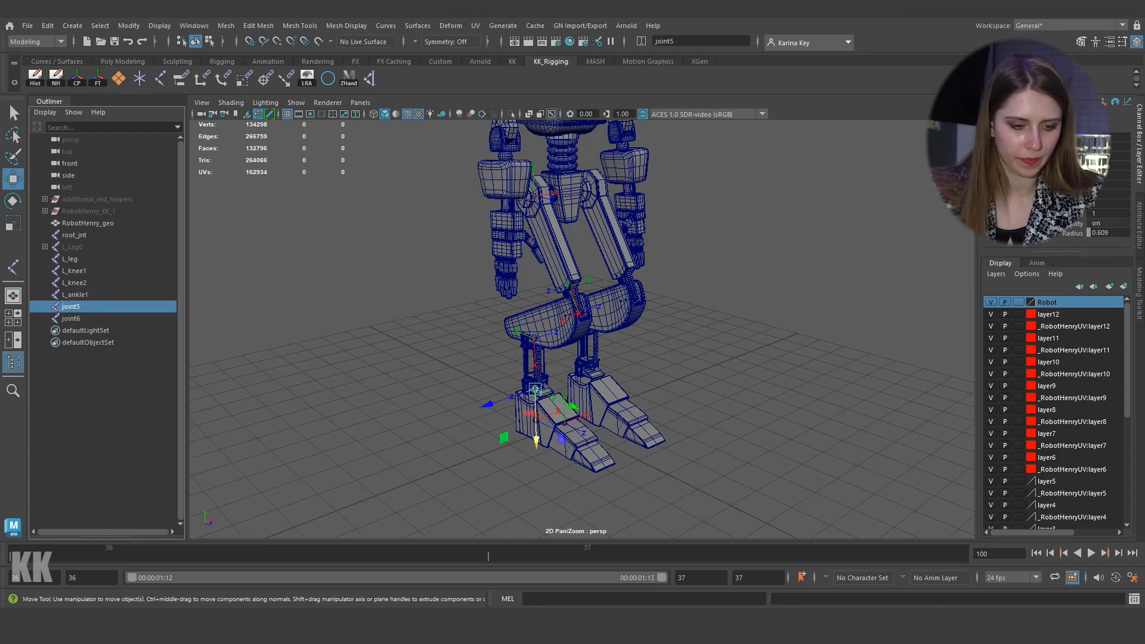
Step: Rename joint5, just above the foot, as L_ankle2
{"action": "type", "text": "L_ank"}
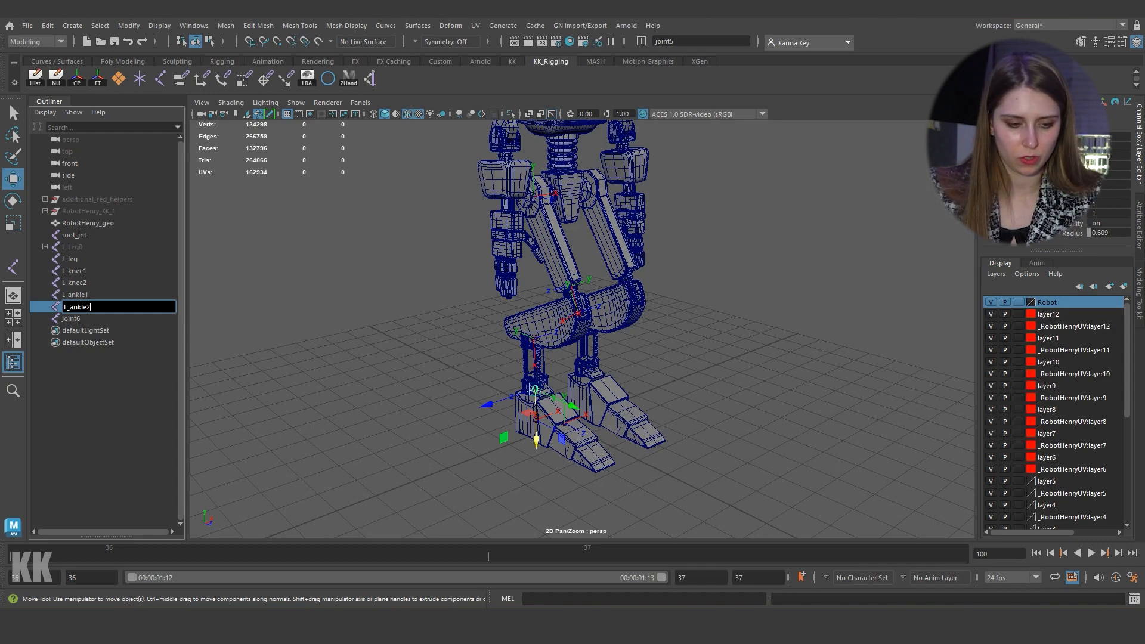
{"action": "type", "text": "le2"}
{"action": "key", "text": "Tab"}
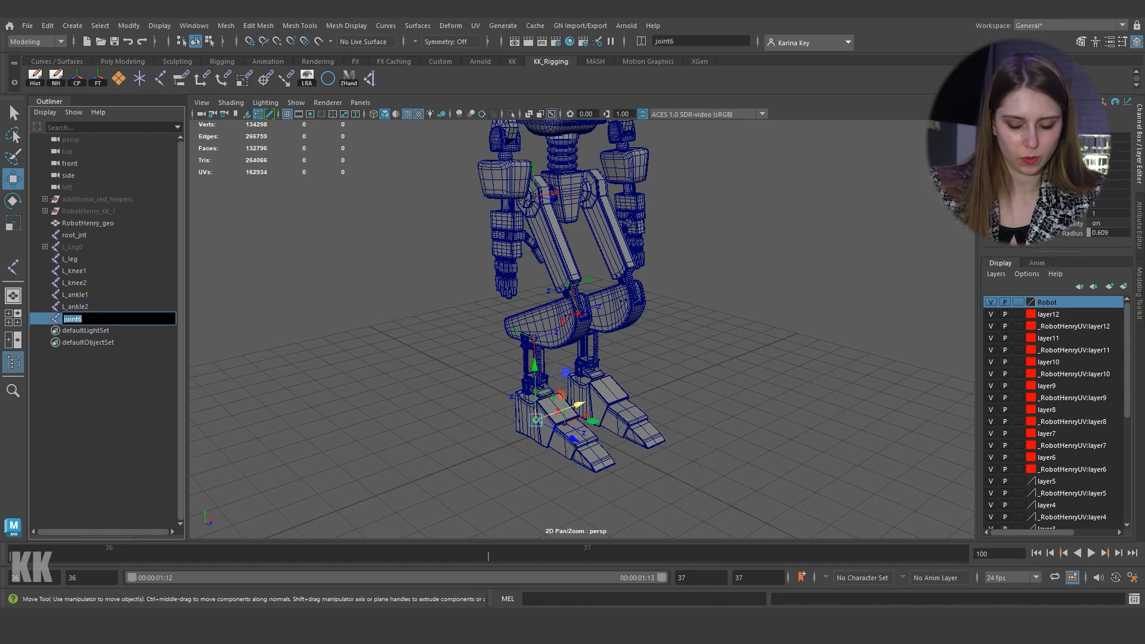
Step: Rename joint6 in the foot as L_feet
{"action": "key", "text": "Caps_Lock"}
{"action": "type", "text": "L_"}
{"action": "key", "text": "Caps_Lock"}
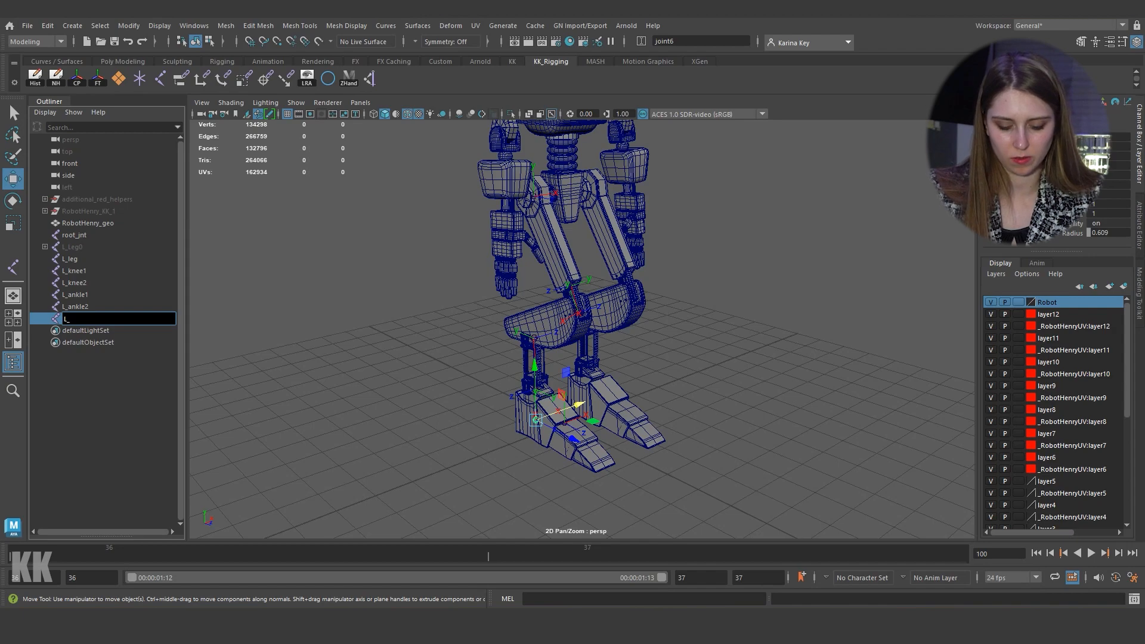
{"action": "type", "text": "feet"}
{"action": "key", "text": "Return"}
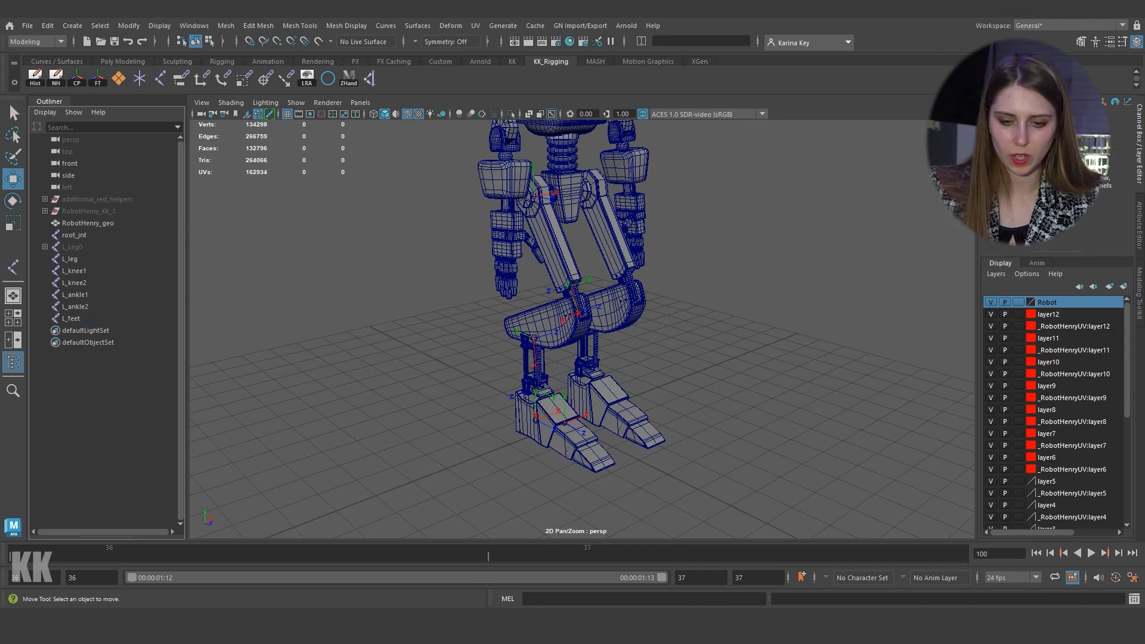
Step: Hide the robot geometry in the viewport and open the Aim constraint options from the Rigging command set
{"action": "left_click", "coordinate": [87, 222]}
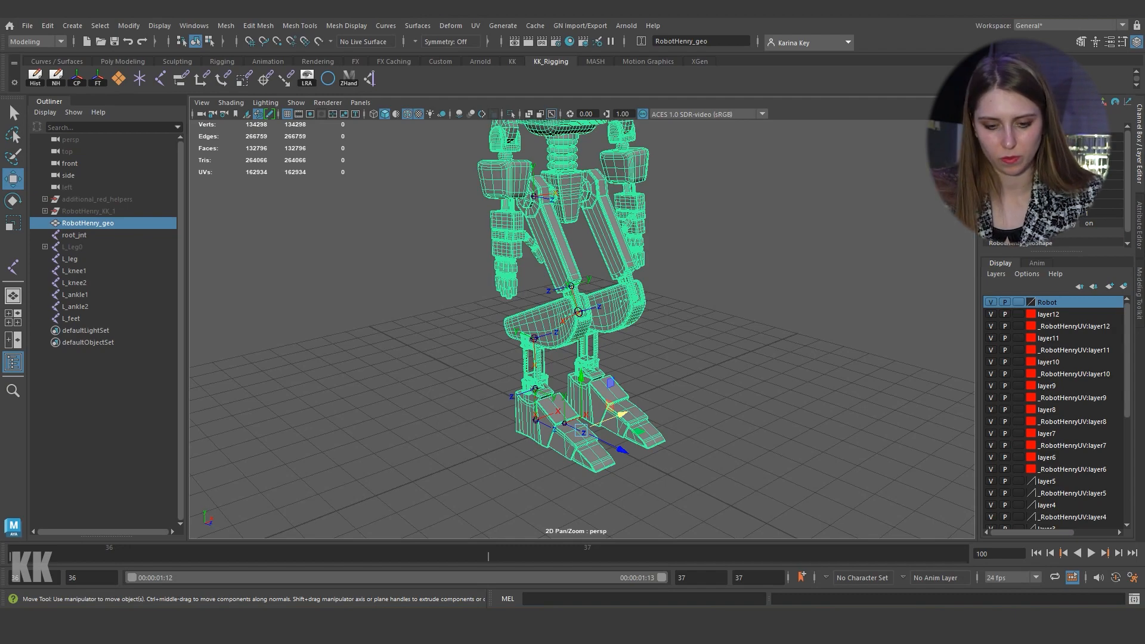
{"action": "key", "text": "ctrl+h"}
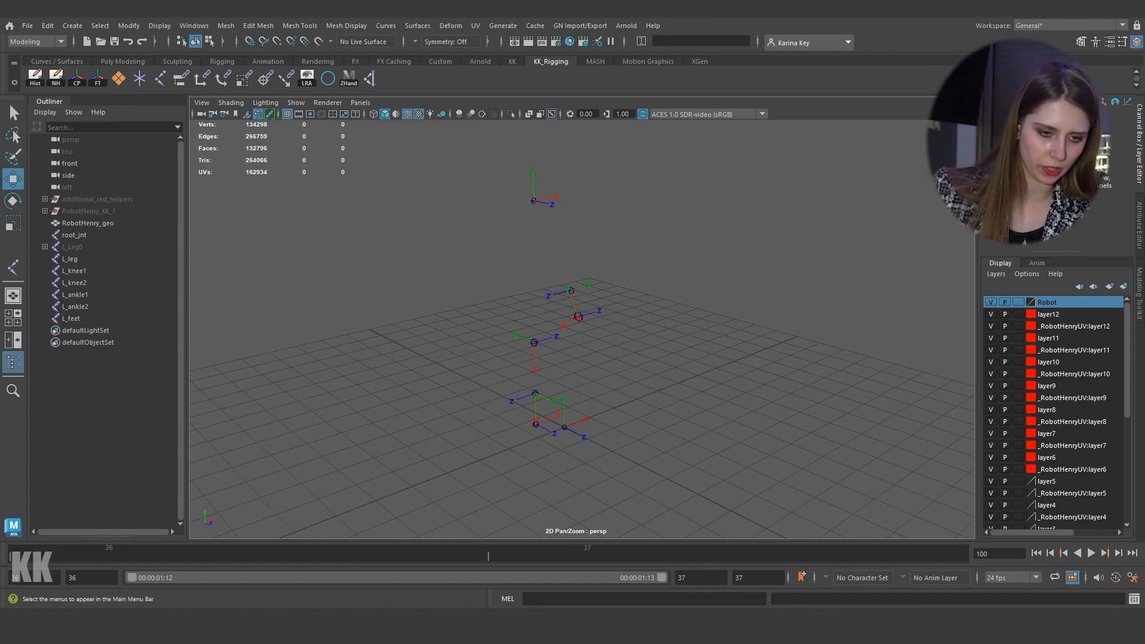
{"action": "left_click", "coordinate": [36, 42]}
{"action": "left_click", "coordinate": [27, 66]}
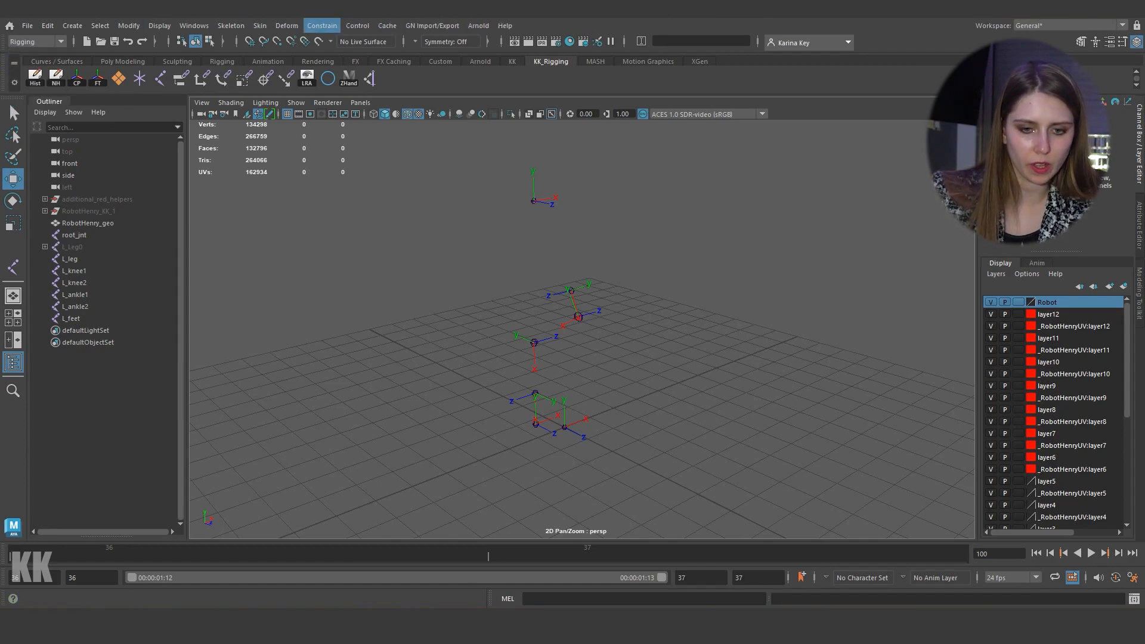
{"action": "left_click", "coordinate": [322, 25]}
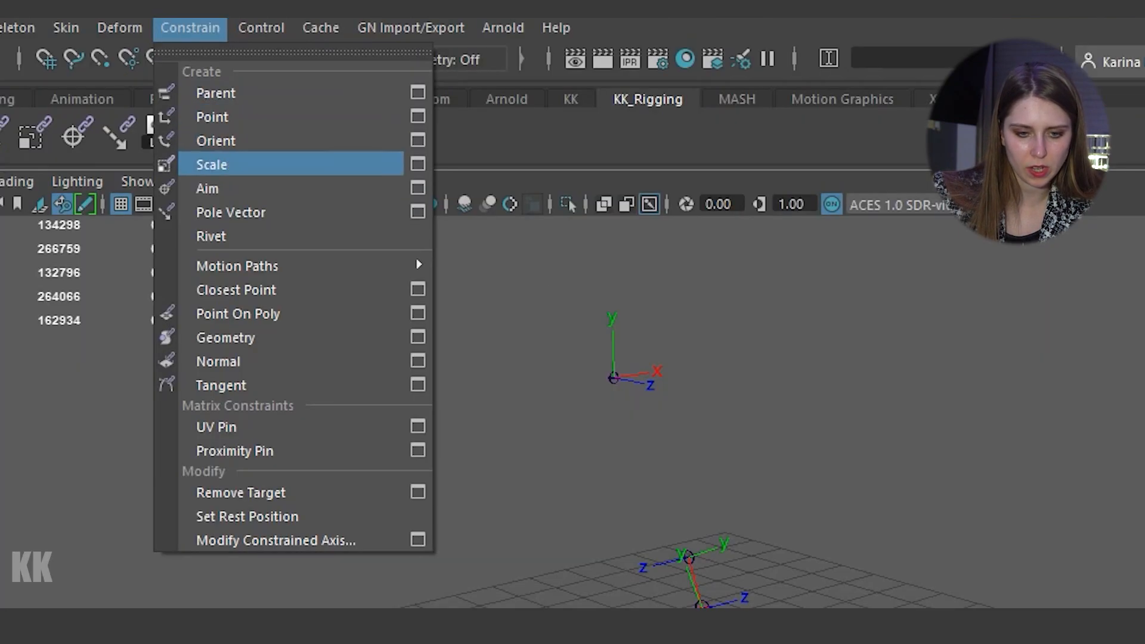
{"action": "left_click", "coordinate": [436, 105]}
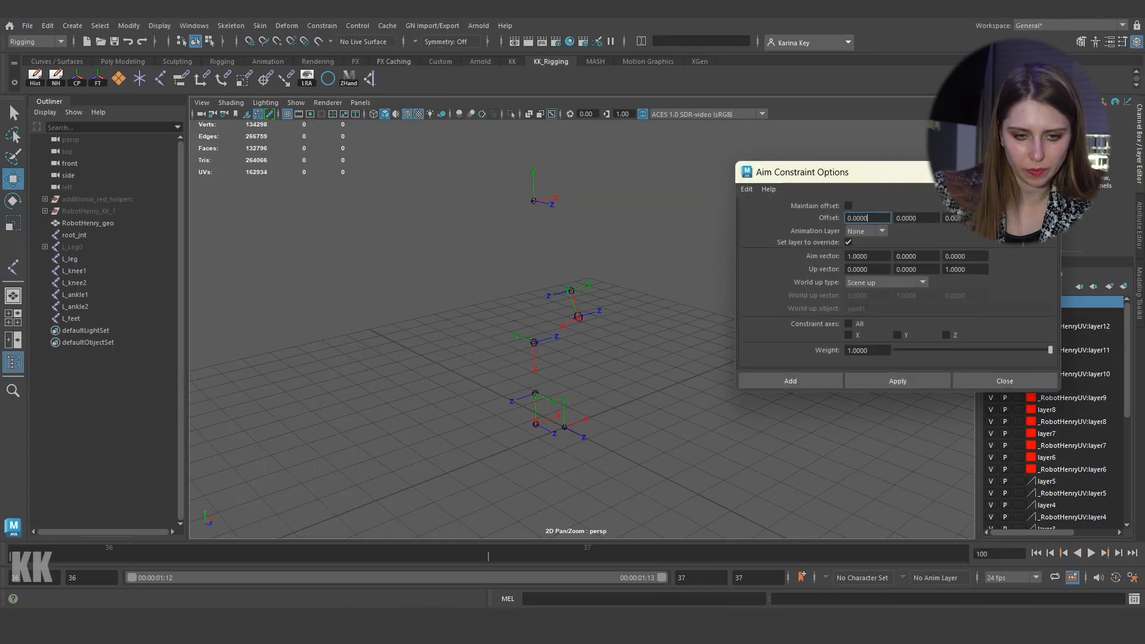
Step: Select the L_knee1 joint first and add the L_leg joint to the selection for the aim constraint
{"action": "left_click", "coordinate": [322, 25]}
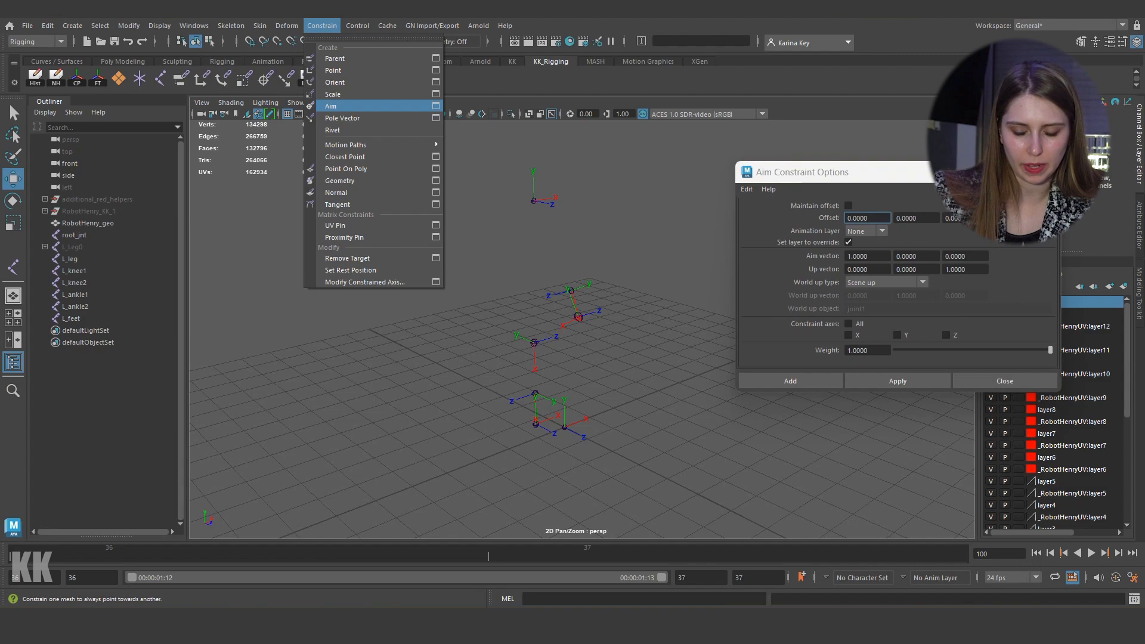
{"action": "key", "text": "Escape"}
{"action": "left_click_drag", "start_coordinate": [835, 172], "coordinate": [751, 144]}
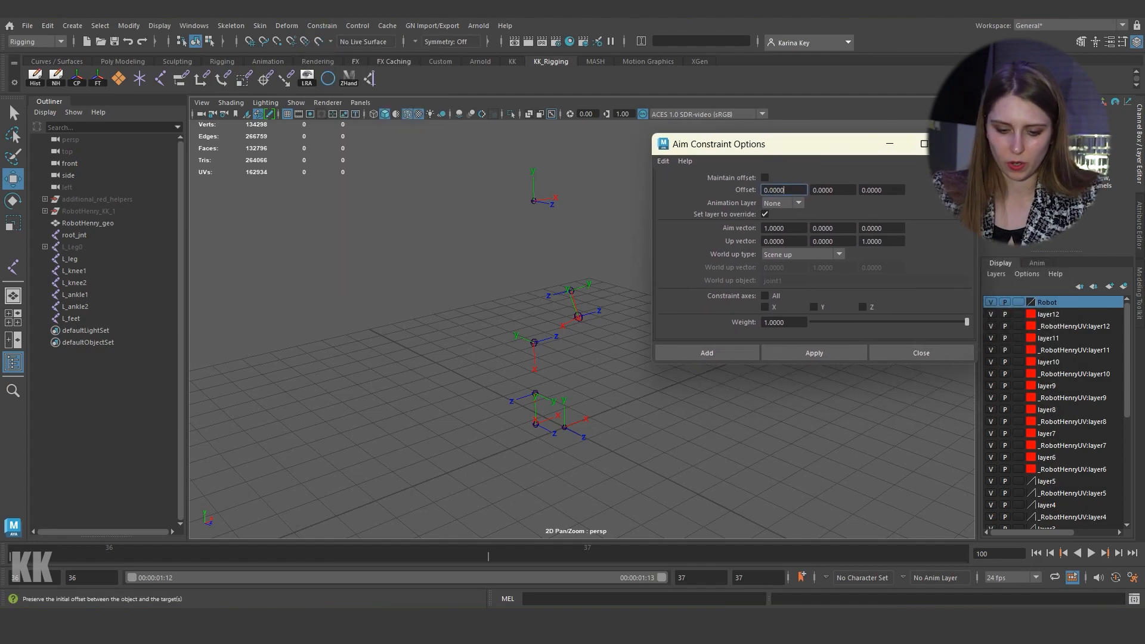
{"action": "left_click_drag", "start_coordinate": [554, 358], "coordinate": [576, 345], "text": "alt"}
{"action": "right_click_drag", "start_coordinate": [575, 346], "coordinate": [614, 346], "text": "alt"}
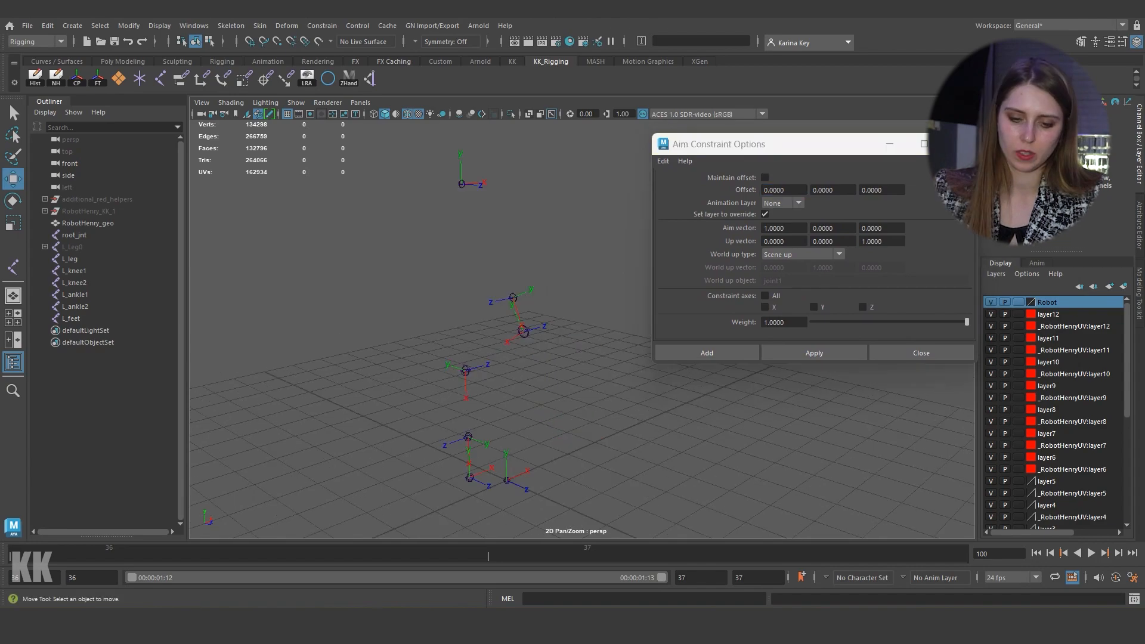
{"action": "left_click_drag", "start_coordinate": [477, 261], "coordinate": [543, 308]}
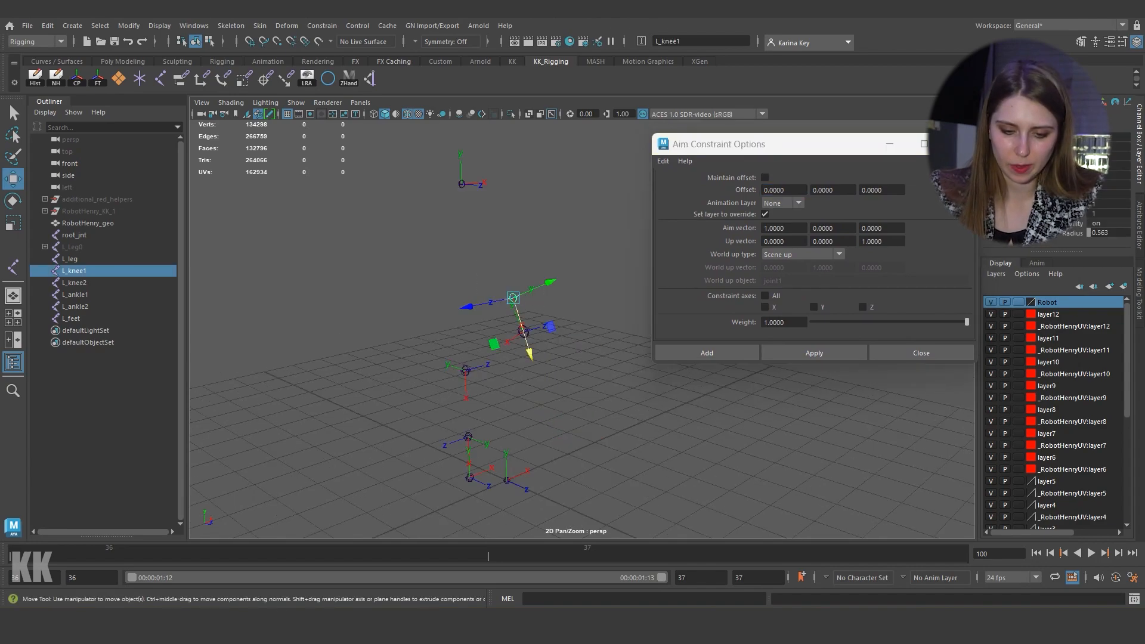
{"action": "left_click_drag", "start_coordinate": [510, 219], "coordinate": [441, 164], "text": "shift"}
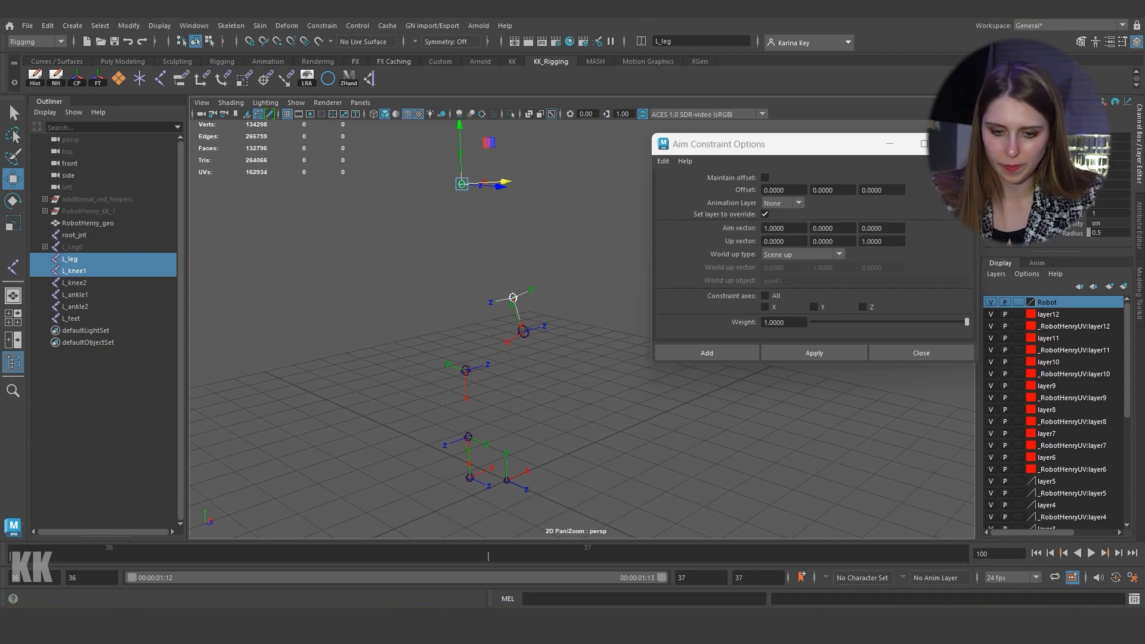
{"action": "left_click", "coordinate": [451, 273]}
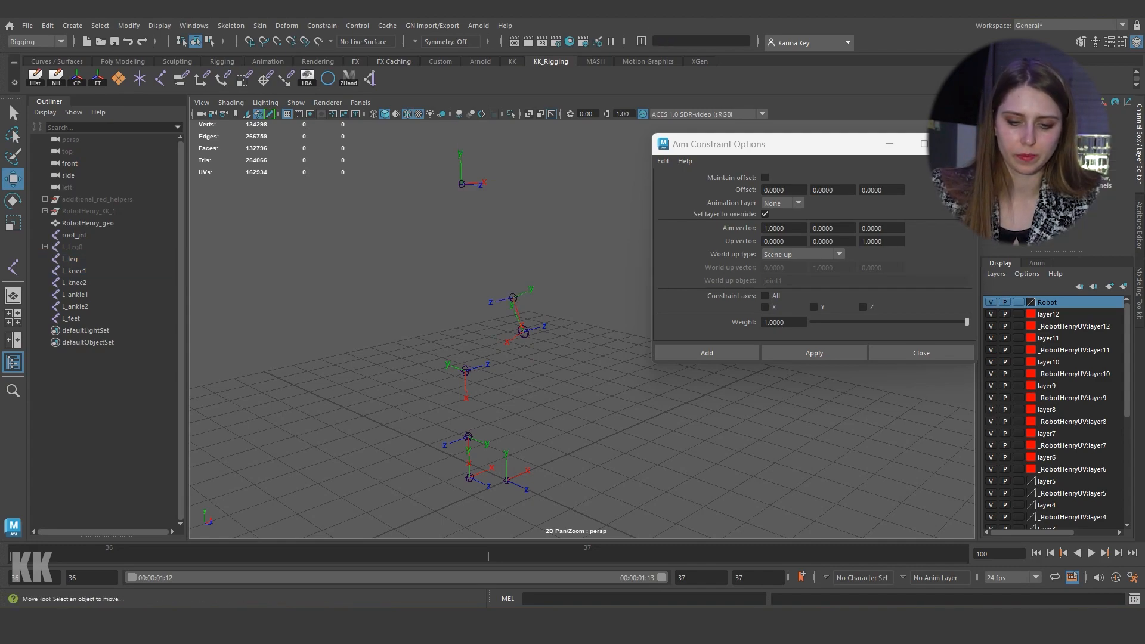
{"action": "left_click_drag", "start_coordinate": [451, 273], "coordinate": [539, 308]}
{"action": "left_click_drag", "start_coordinate": [497, 229], "coordinate": [406, 162], "text": "shift"}
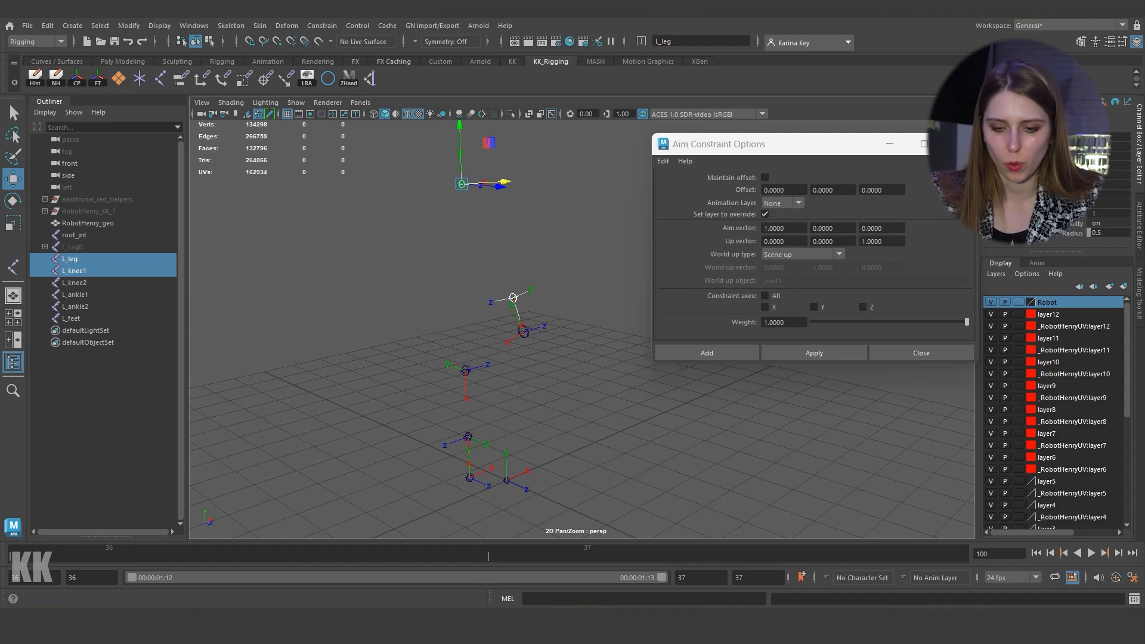
Step: Set the X component of the aim constraint's aim vector to 1 and review the up vector's Z component
{"action": "left_click", "coordinate": [783, 189]}
{"action": "double_click", "coordinate": [775, 228]}
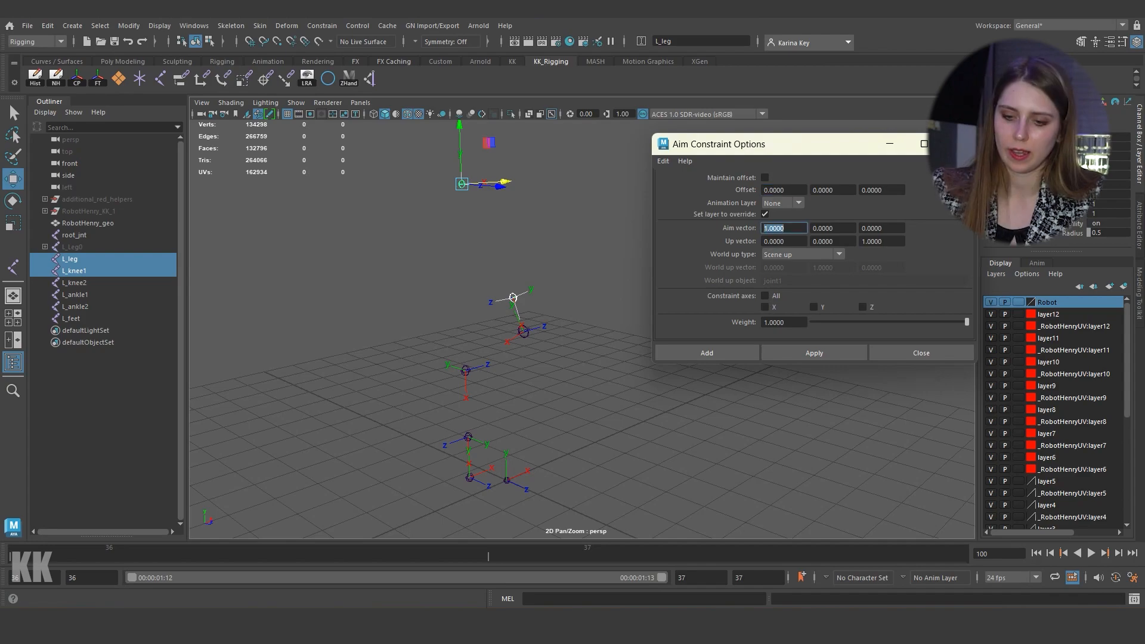
{"action": "key", "text": "Tab"}
{"action": "key", "text": "Tab"}
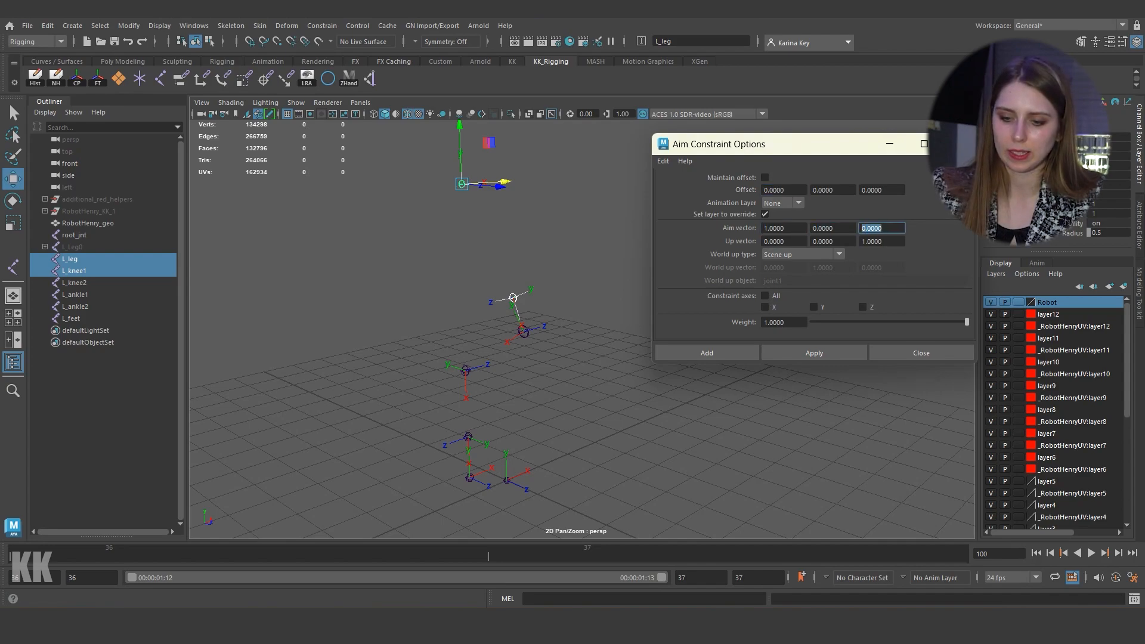
{"action": "left_click", "coordinate": [786, 228]}
{"action": "key", "text": "ctrl+a"}
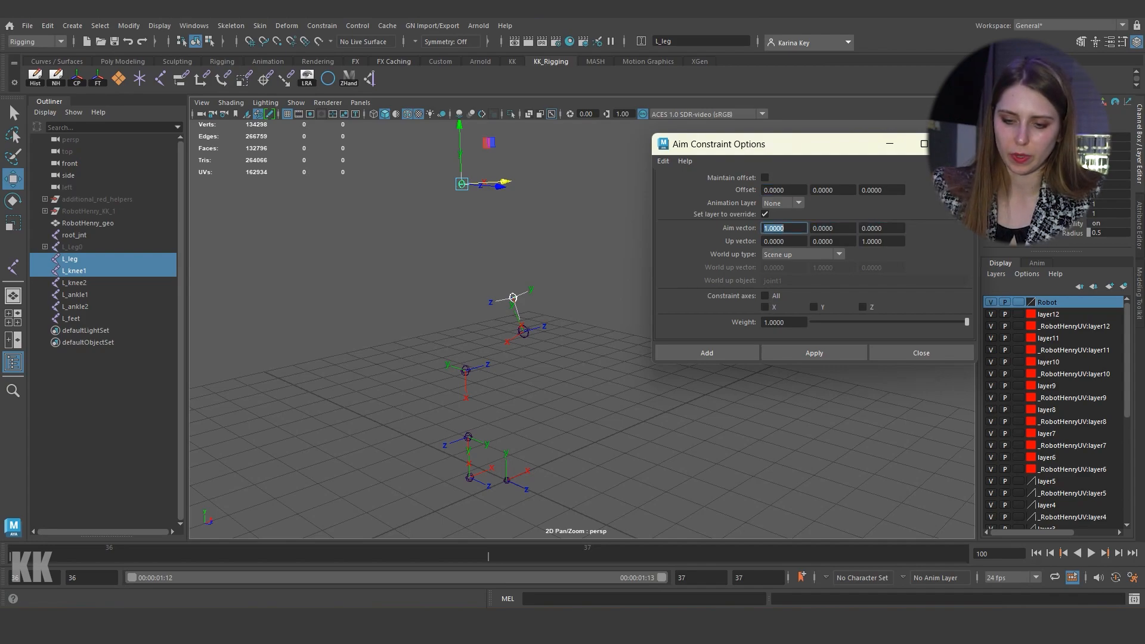
{"action": "type", "text": "1"}
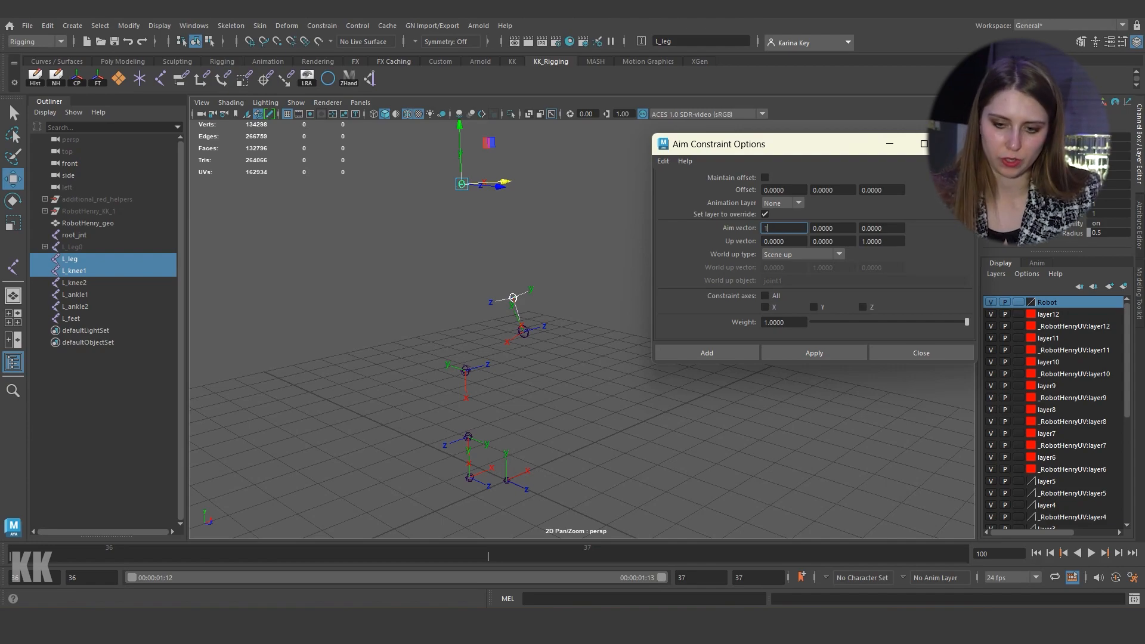
{"action": "key", "text": "Return"}
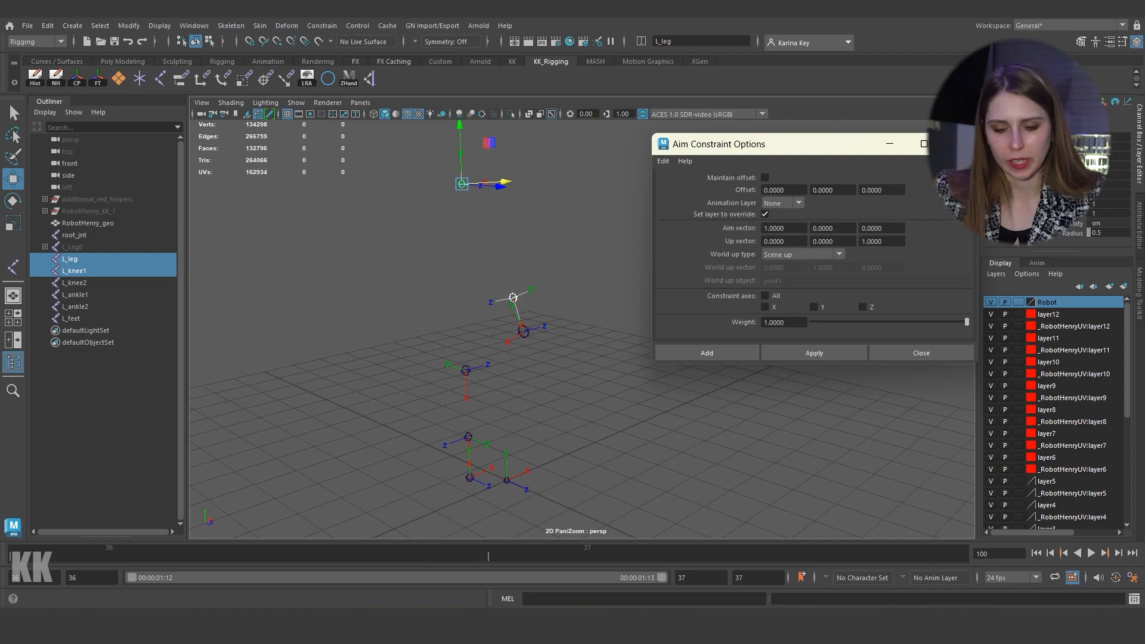
{"action": "left_click", "coordinate": [881, 241]}
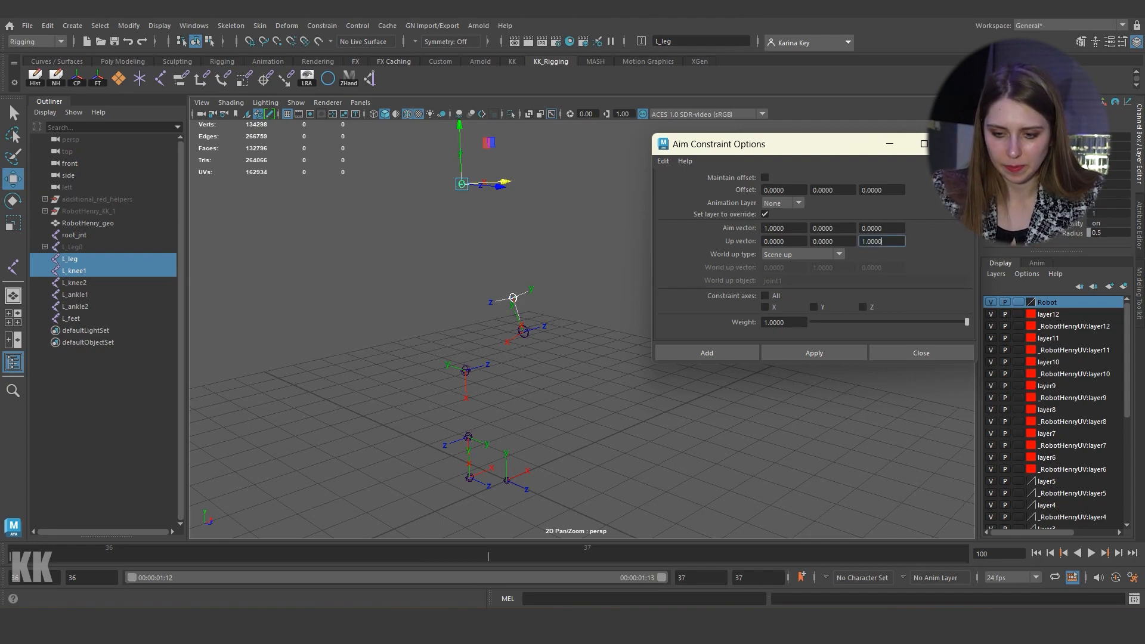
{"action": "left_click_drag", "start_coordinate": [881, 241], "coordinate": [860, 240]}
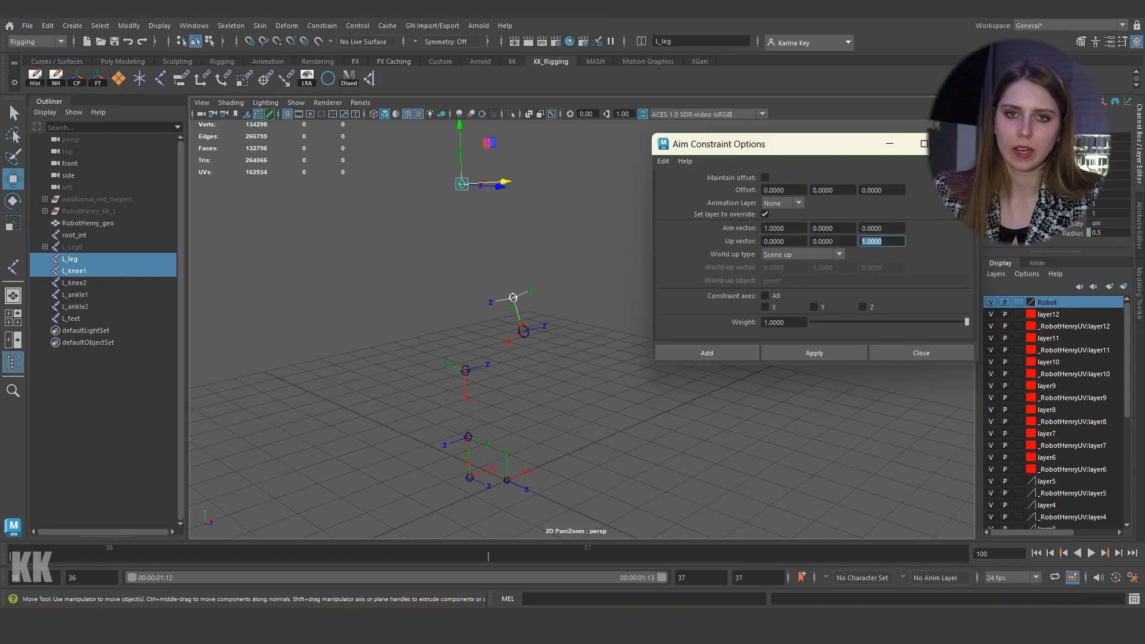
Step: Set the world up type to Object up with L_knee1 as the world up object, and apply the aim constraint to L_leg
{"action": "left_click", "coordinate": [803, 254]}
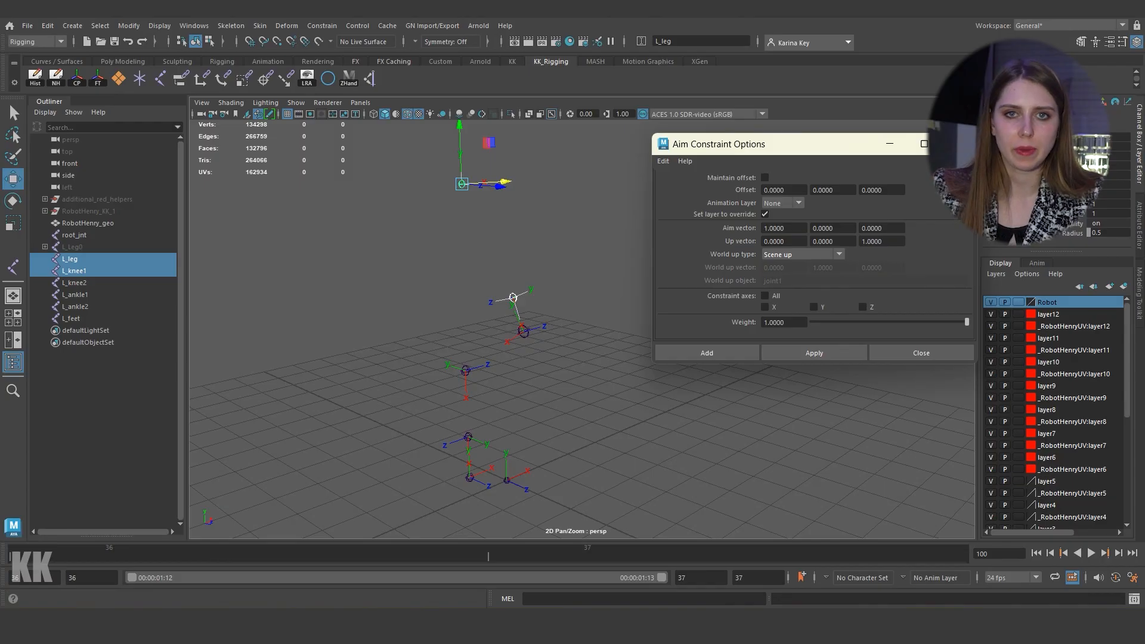
{"action": "left_click", "coordinate": [803, 255]}
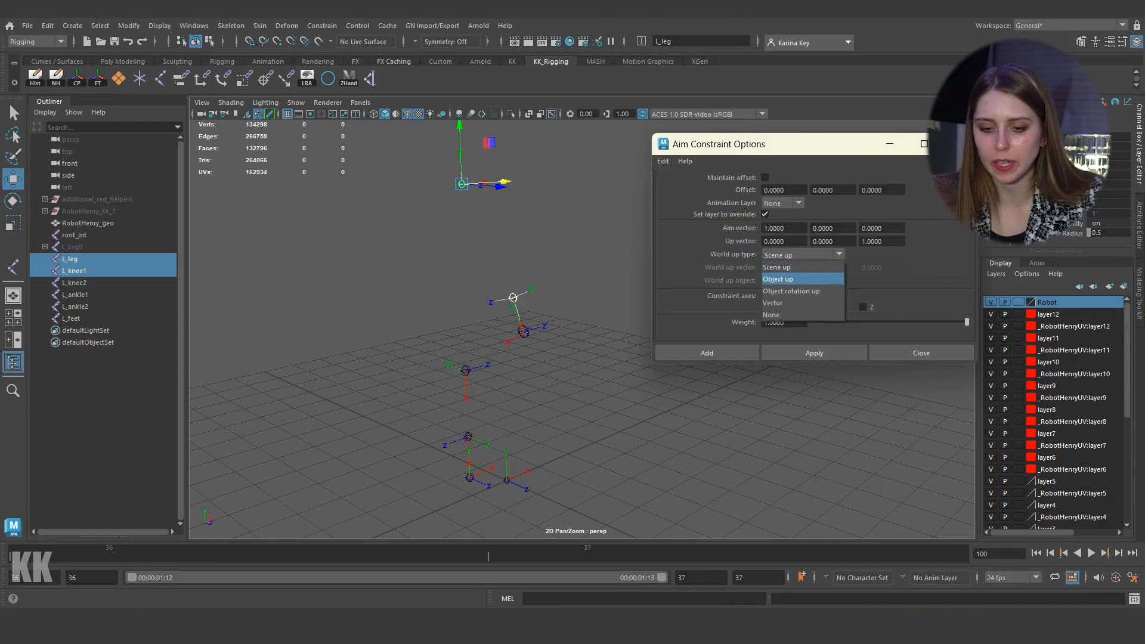
{"action": "left_click", "coordinate": [802, 279]}
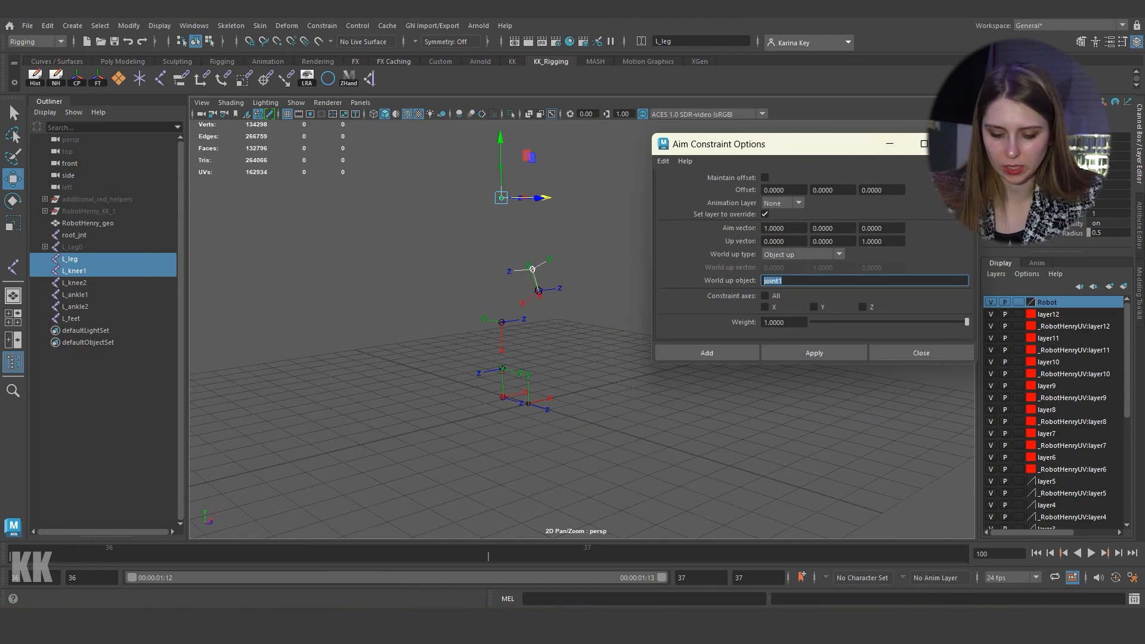
{"action": "key", "text": "Caps_Lock"}
{"action": "type", "text": "L"}
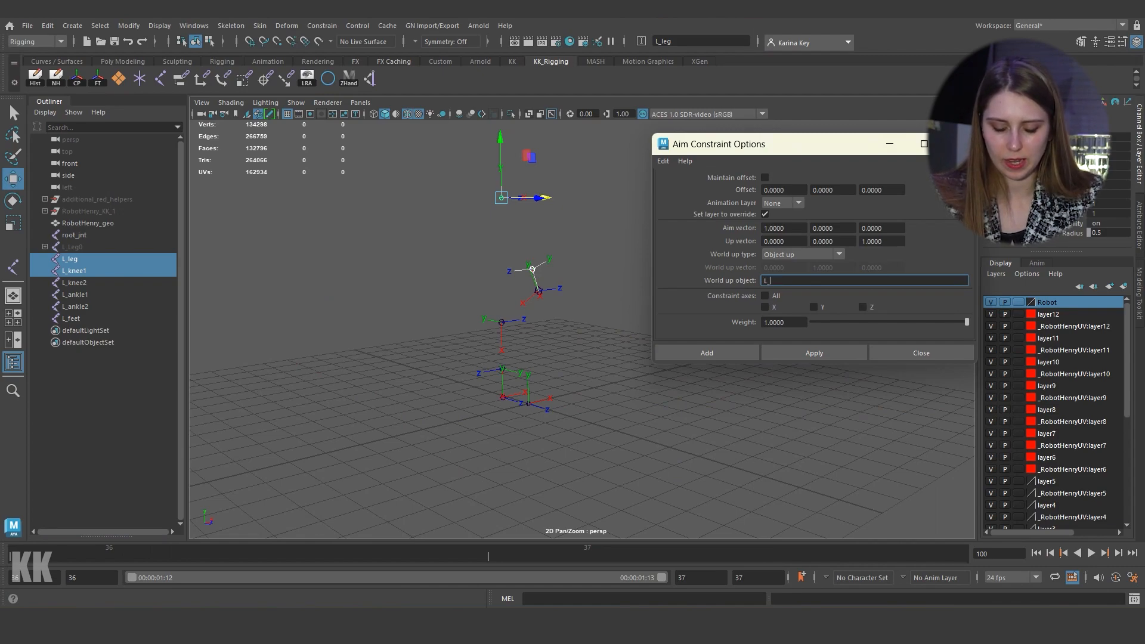
{"action": "type", "text": "_knee1"}
{"action": "key", "text": "Return"}
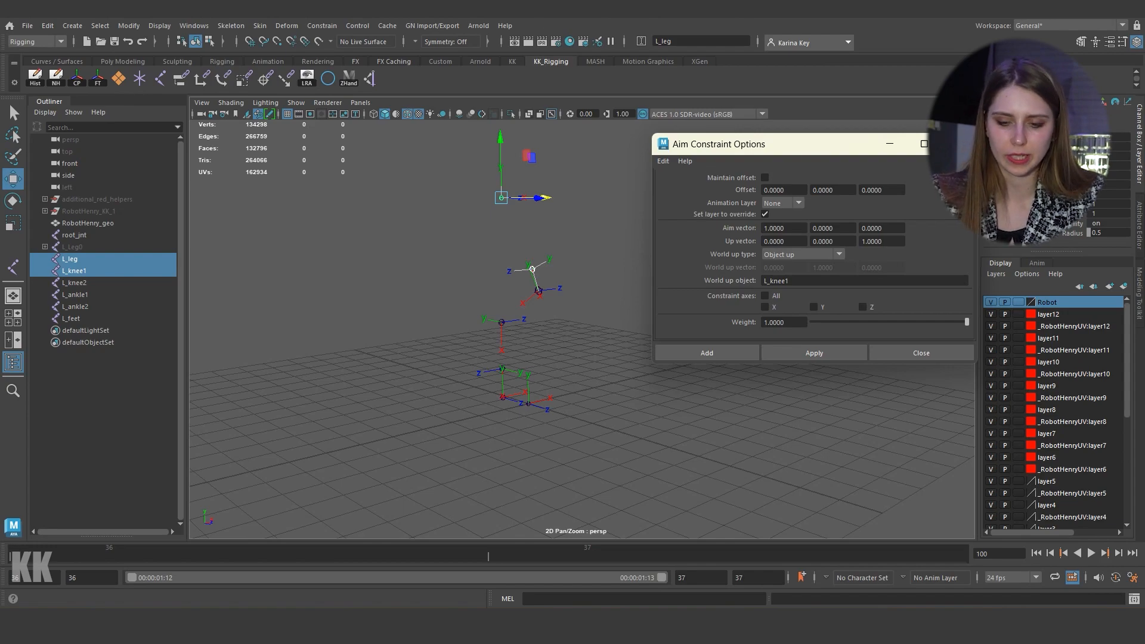
{"action": "left_click", "coordinate": [814, 352]}
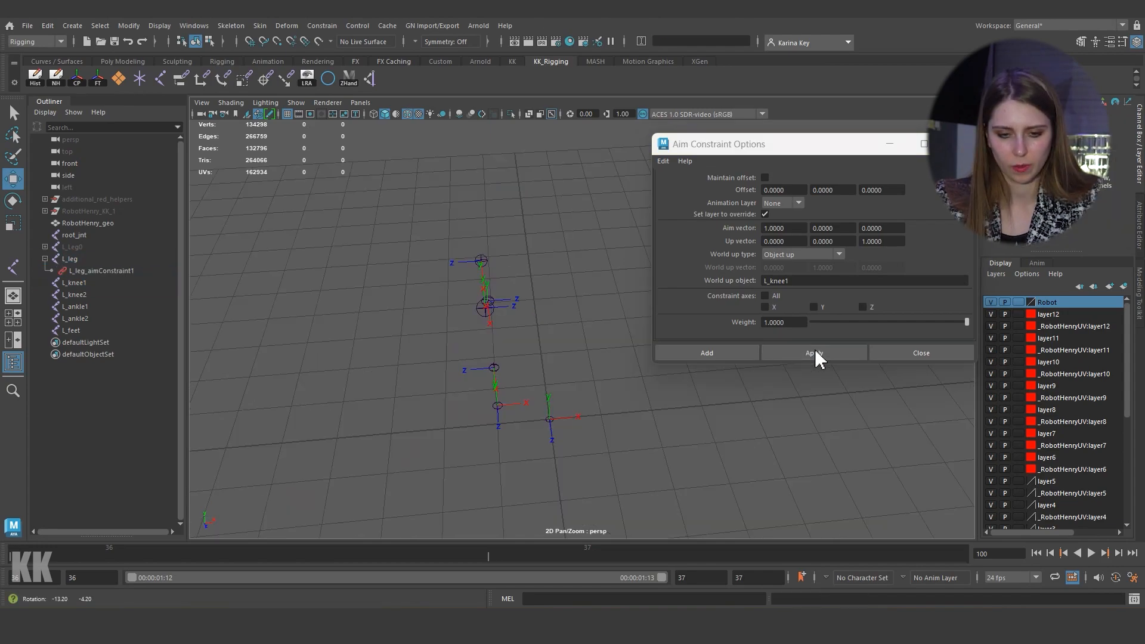
{"action": "left_click_drag", "start_coordinate": [536, 358], "coordinate": [614, 304], "text": "alt"}
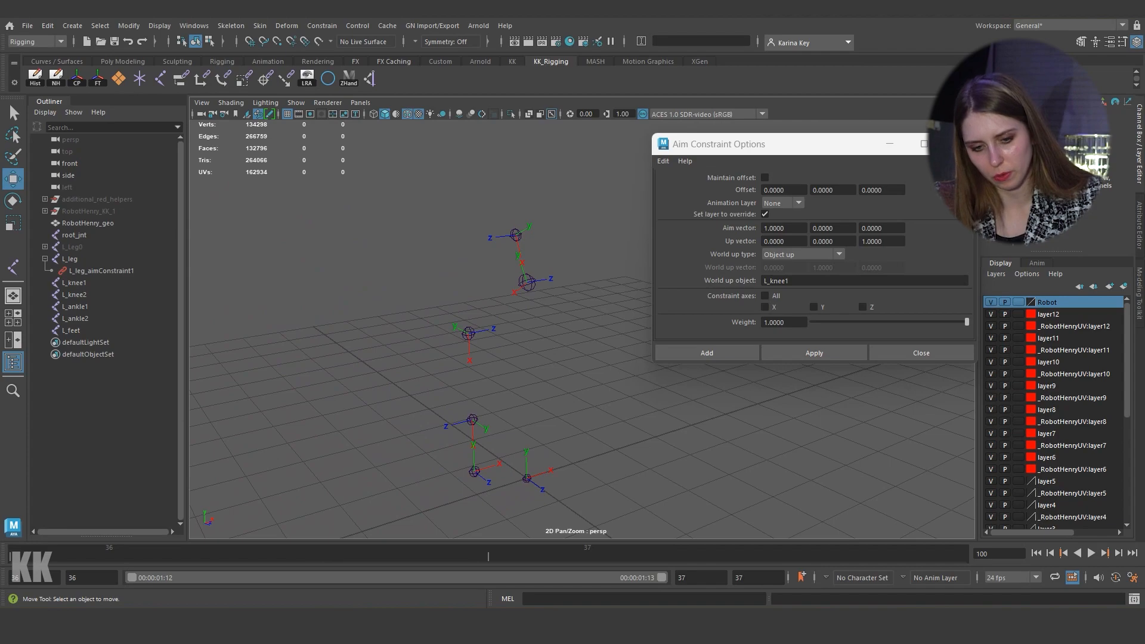
Step: Rotate the L_knee1 joint around its own X axis with the Rotate tool and deselect it
{"action": "left_click", "coordinate": [515, 235]}
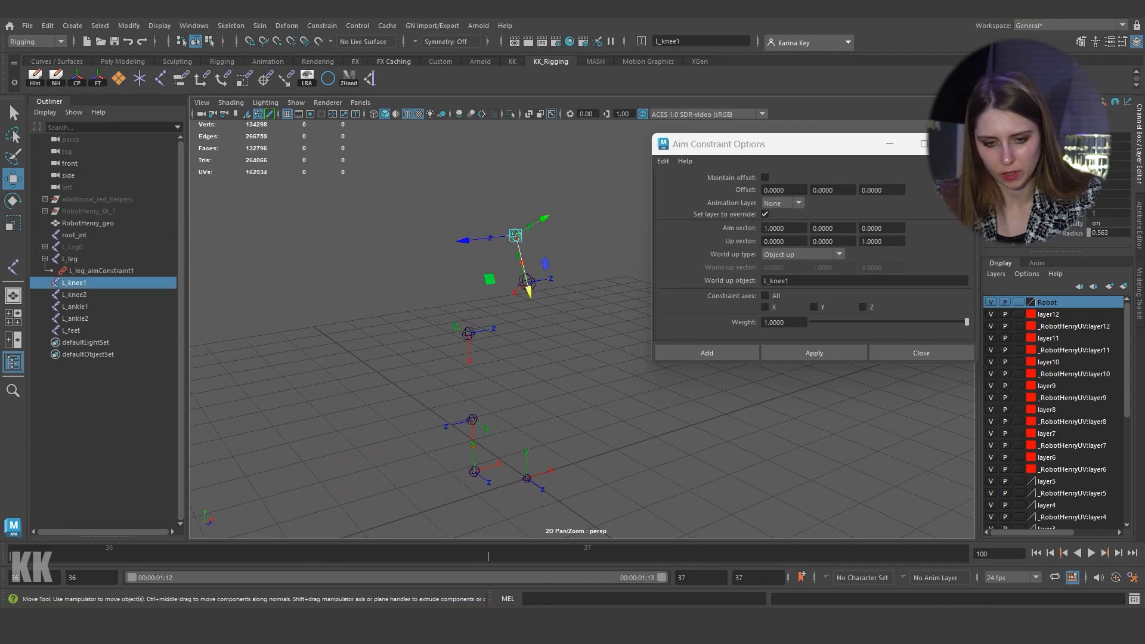
{"action": "left_click", "coordinate": [835, 280]}
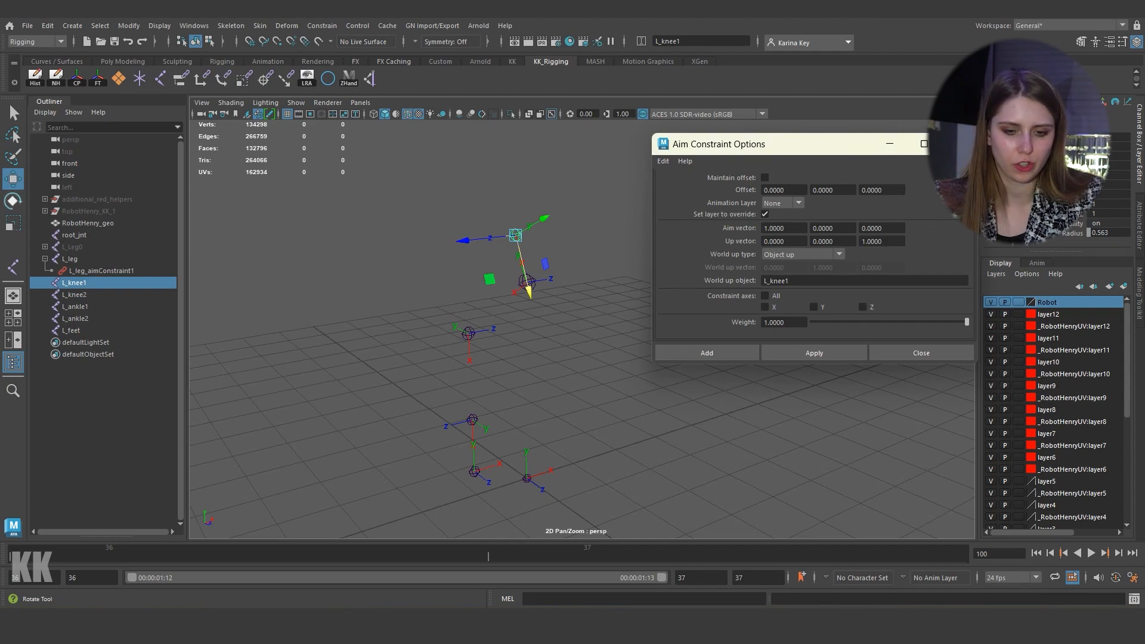
{"action": "left_click", "coordinate": [13, 200]}
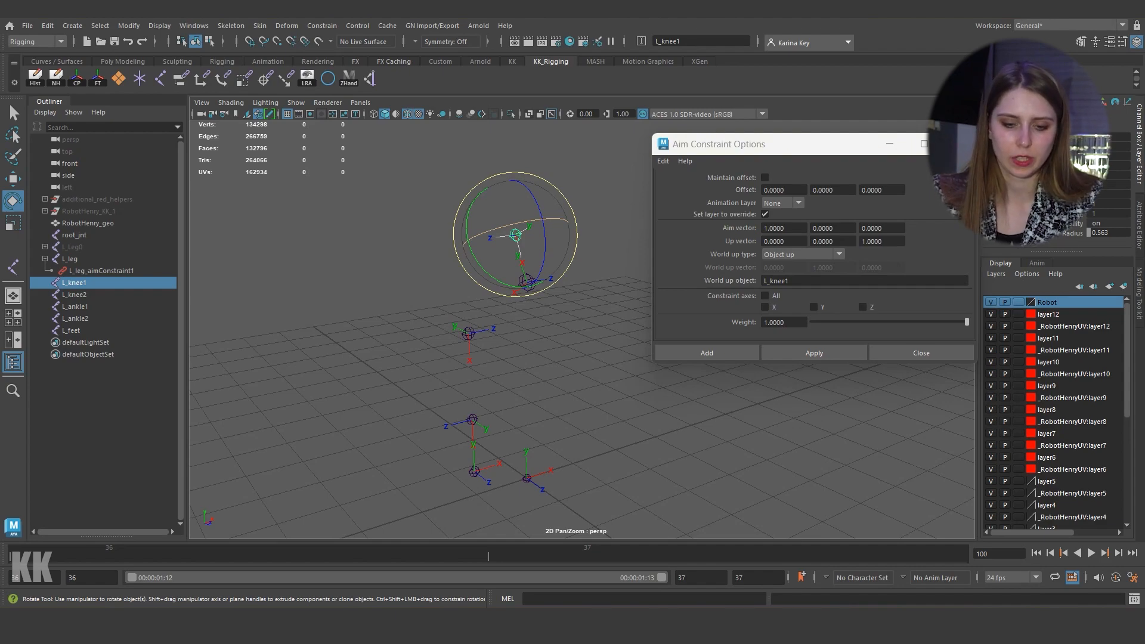
{"action": "left_click_drag", "start_coordinate": [501, 226], "coordinate": [537, 250]}
{"action": "left_click", "coordinate": [612, 247]}
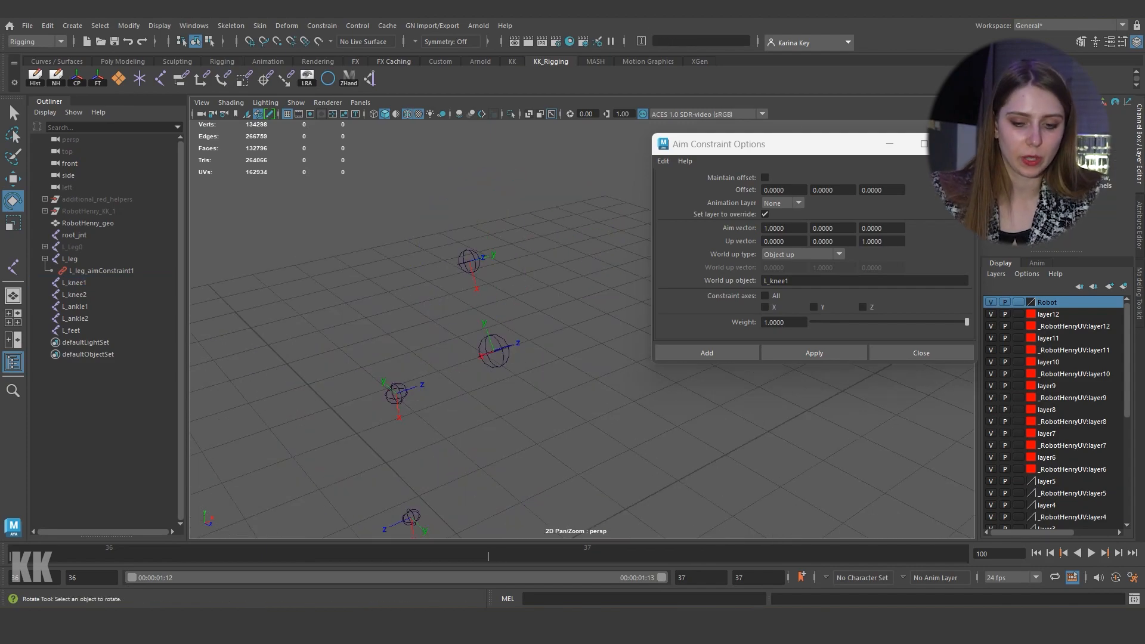
{"action": "left_click", "coordinate": [469, 261]}
{"action": "left_click", "coordinate": [548, 256]}
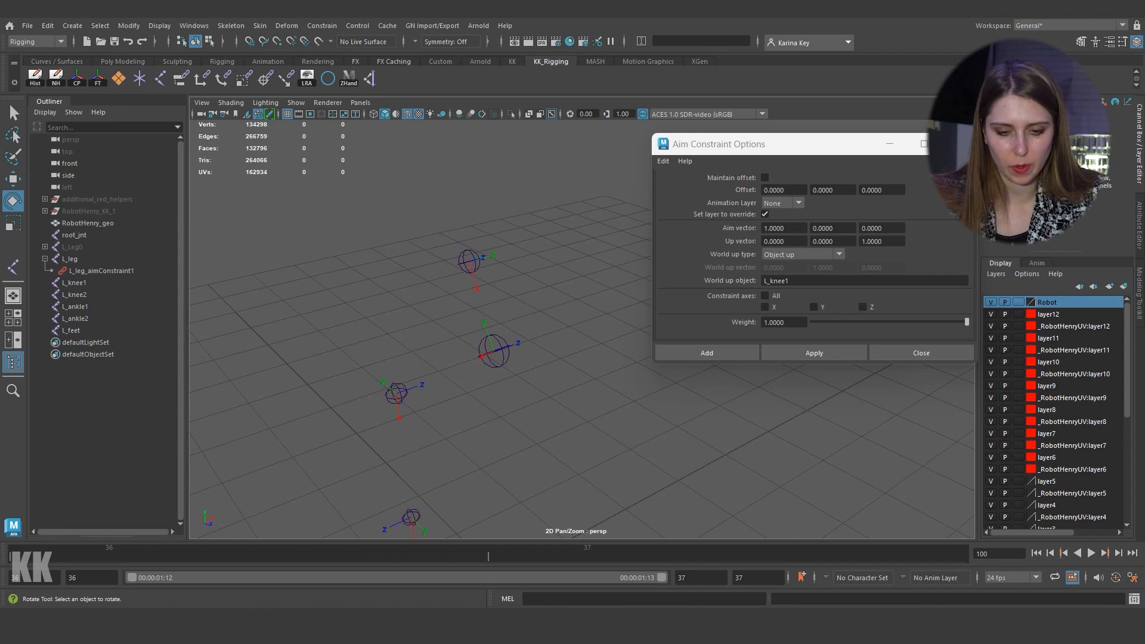
Step: Inspect the joint axes from several angles and delete the aim constraint under L_leg
{"action": "left_click_drag", "start_coordinate": [537, 256], "coordinate": [608, 328], "text": "alt"}
{"action": "middle_click_drag", "start_coordinate": [608, 328], "coordinate": [539, 245], "text": "alt"}
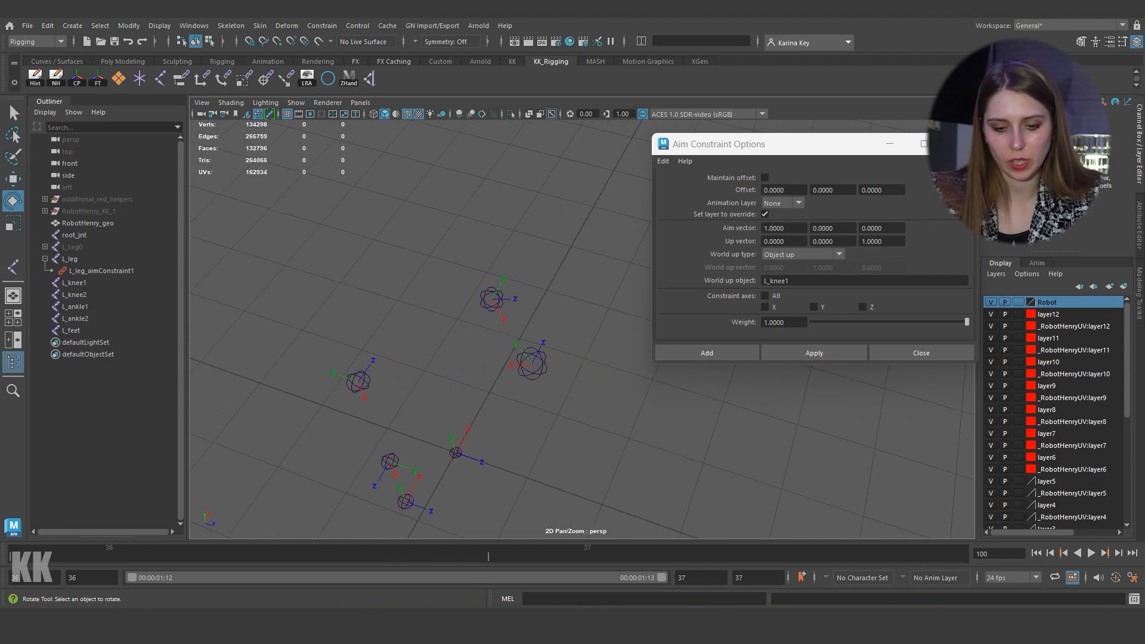
{"action": "scroll", "coordinate": [537, 328], "scroll_direction": "down", "scroll_amount": 5}
{"action": "left_click_drag", "start_coordinate": [597, 346], "coordinate": [435, 292], "text": "alt"}
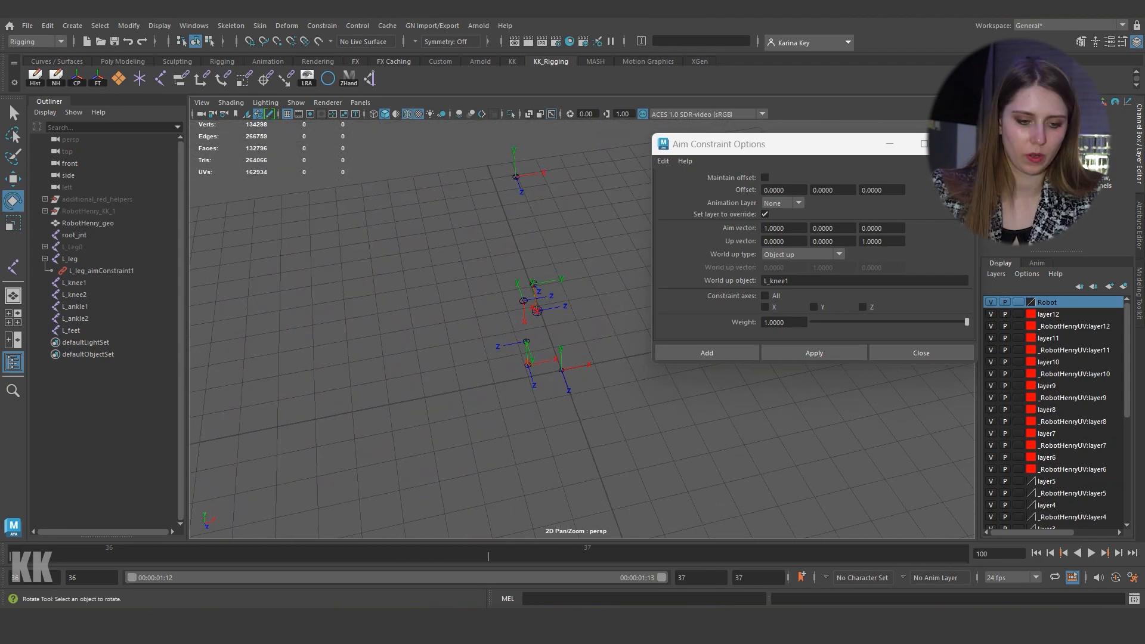
{"action": "left_click", "coordinate": [102, 271]}
{"action": "key", "text": "Delete"}
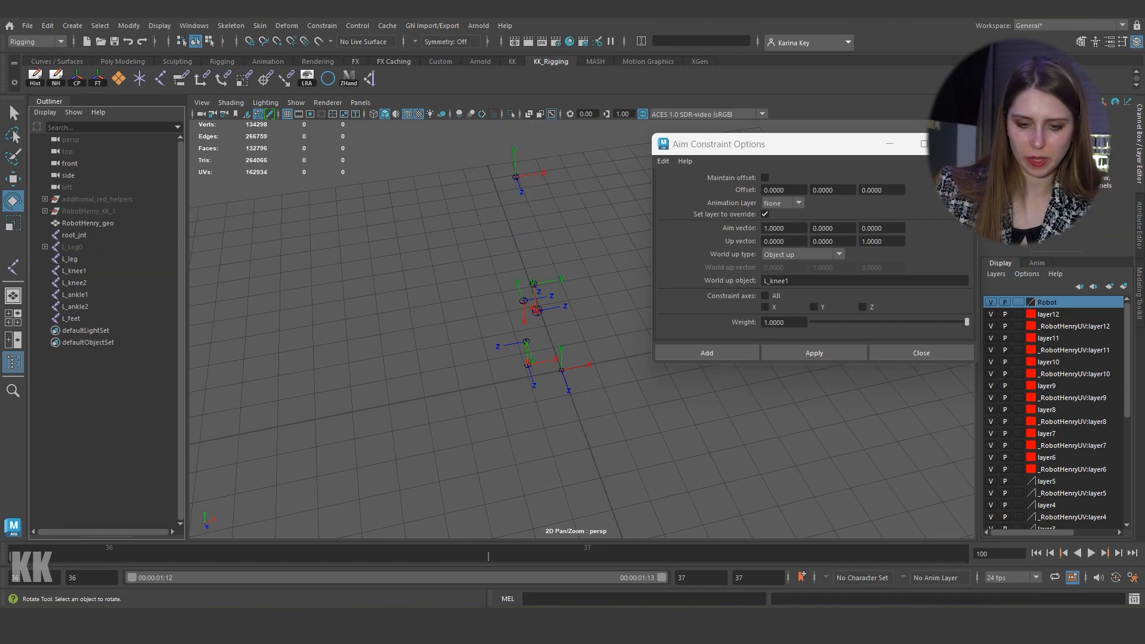
{"action": "left_click_drag", "start_coordinate": [524, 358], "coordinate": [608, 283], "text": "alt"}
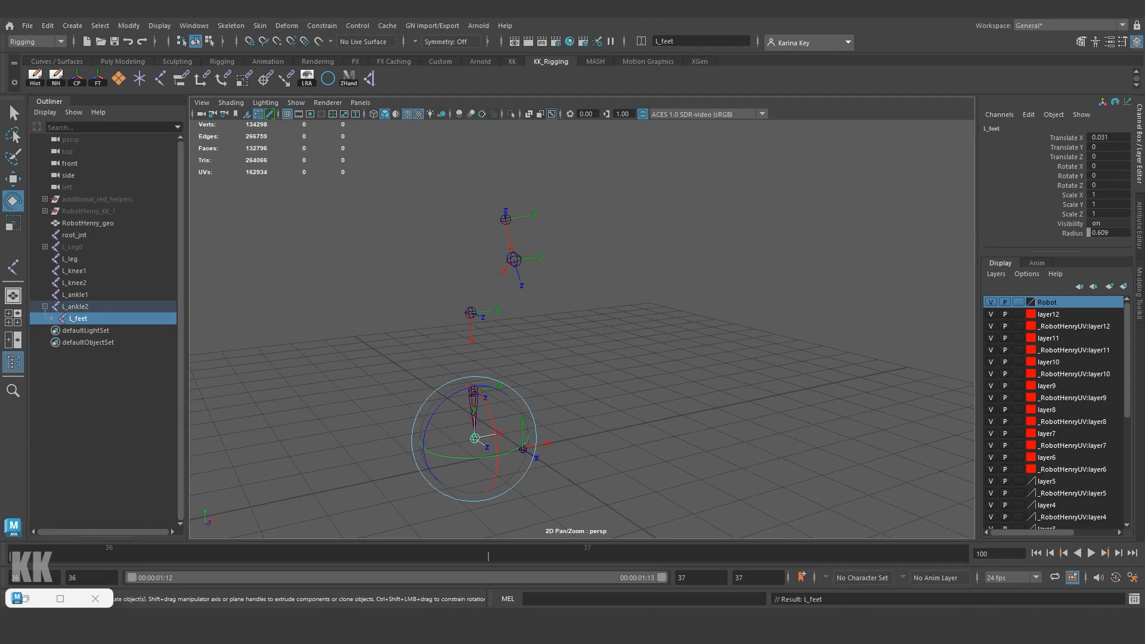
Step: Parent L_ankle2 under L_ankle1, and L_ankle1 under L_knee2
{"action": "left_click", "coordinate": [75, 306]}
{"action": "left_click", "coordinate": [75, 294], "text": "ctrl"}
{"action": "key", "text": "p"}
{"action": "left_click", "coordinate": [75, 294]}
{"action": "left_click", "coordinate": [74, 282], "text": "ctrl"}
{"action": "key", "text": "p"}
Step: Parent L_knee2 under L_knee1 and L_knee1 under L_leg, and expand the leg hierarchy down to L_feet
{"action": "left_click", "coordinate": [74, 283]}
{"action": "left_click", "coordinate": [74, 271], "text": "ctrl"}
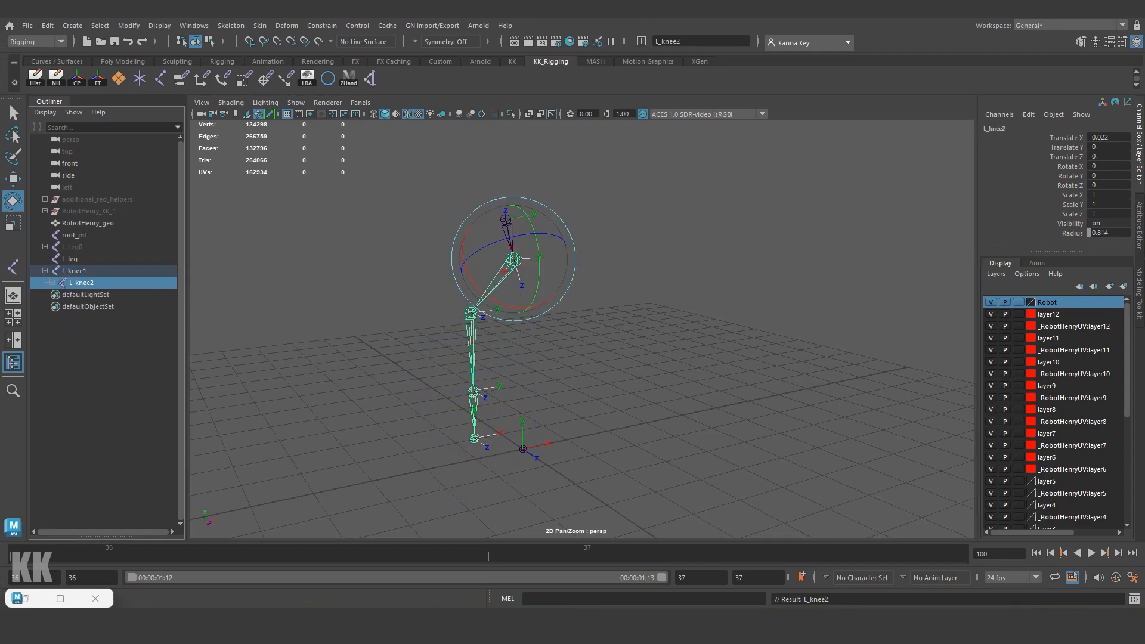
{"action": "left_click", "coordinate": [74, 270]}
{"action": "left_click", "coordinate": [70, 258], "text": "ctrl"}
{"action": "key", "text": "p"}
{"action": "left_click", "coordinate": [52, 271]}
{"action": "left_click", "coordinate": [59, 282]}
{"action": "left_click", "coordinate": [66, 294]}
{"action": "left_click", "coordinate": [73, 306]}
Step: Freeze the transformations of L_knee1, and of the whole joint chain from L_leg to L_feet
{"action": "left_click", "coordinate": [103, 307]}
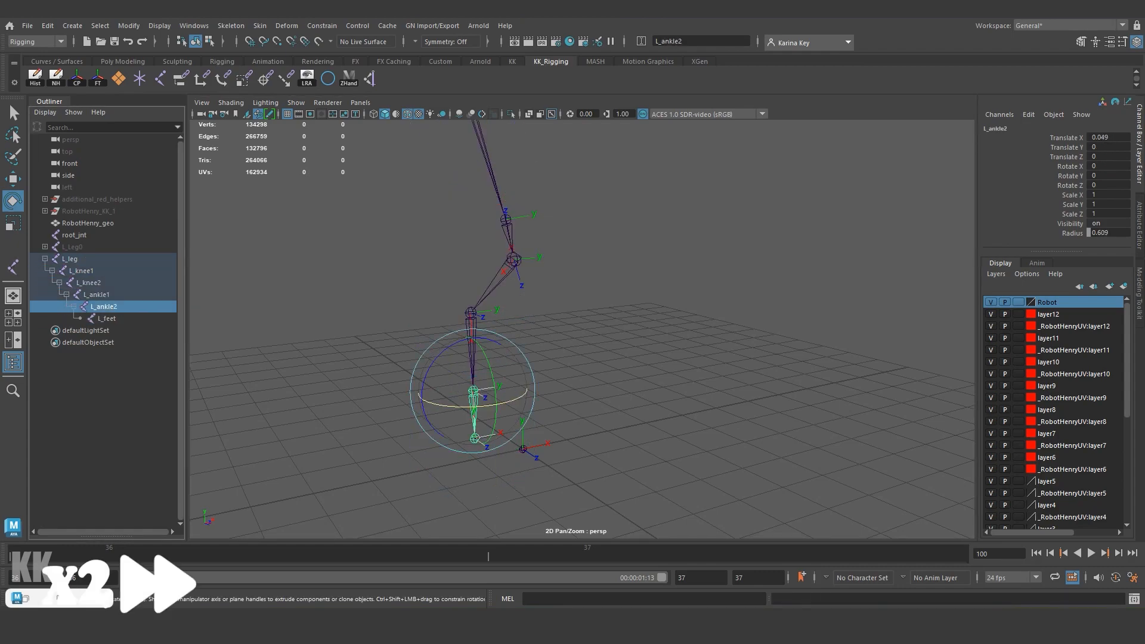
{"action": "left_click", "coordinate": [97, 294]}
{"action": "left_click", "coordinate": [89, 283]}
{"action": "left_click", "coordinate": [82, 270]}
{"action": "left_click", "coordinate": [97, 78]}
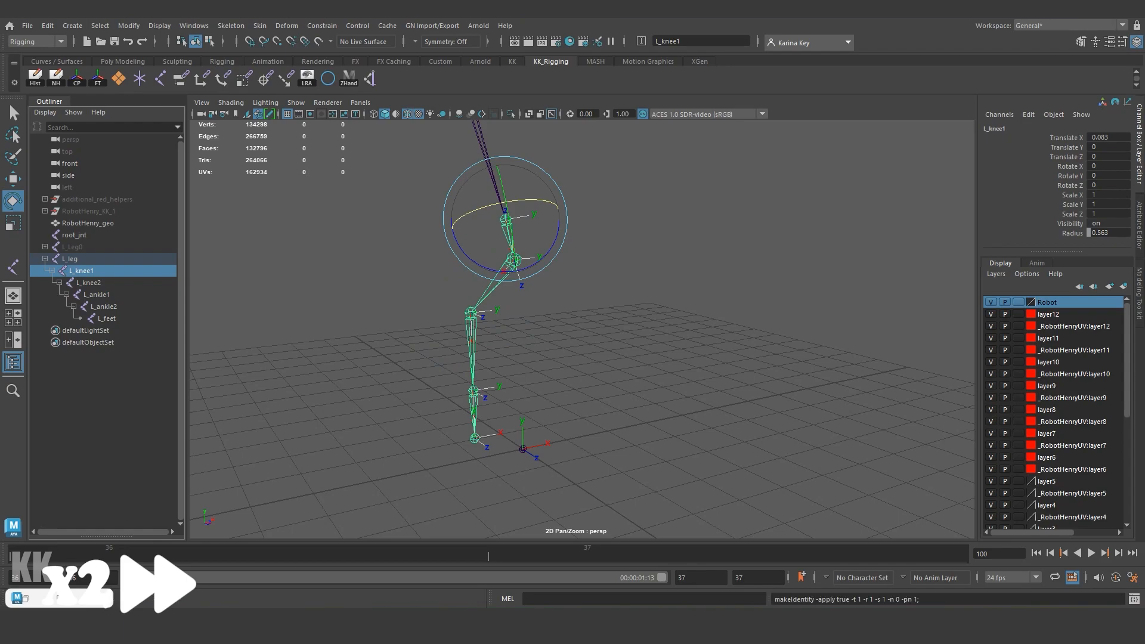
{"action": "left_click", "coordinate": [70, 258]}
{"action": "left_click_drag", "start_coordinate": [70, 259], "coordinate": [106, 319]}
{"action": "left_click", "coordinate": [97, 79]}
Step: Test the leg by rotating all joints from L_leg to L_feet together, undo the rotation and reselect the whole chain
{"action": "left_click", "coordinate": [656, 262]}
{"action": "left_click_drag", "start_coordinate": [536, 361], "coordinate": [545, 370]}
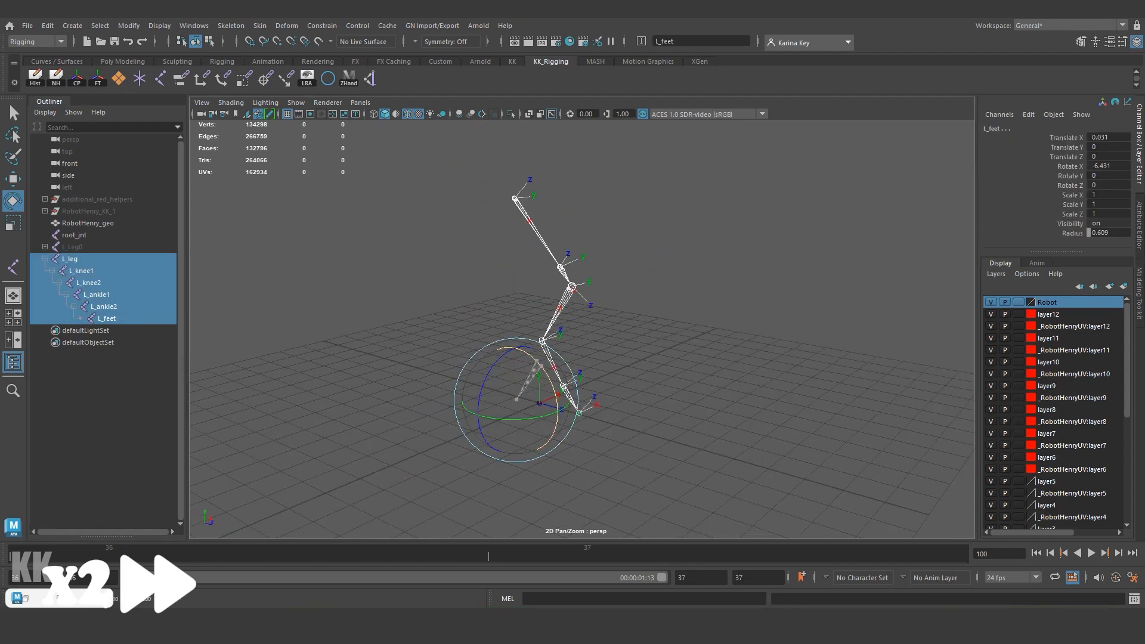
{"action": "key", "text": "ctrl+z"}
{"action": "mouse_move", "coordinate": [545, 371]}
{"action": "left_mouse_down", "text": "alt"}
{"action": "mouse_move", "coordinate": [429, 375]}
{"action": "mouse_move", "coordinate": [544, 357]}
{"action": "left_mouse_up", "text": "alt"}
{"action": "key", "text": "ctrl+z"}
{"action": "left_click_drag", "start_coordinate": [70, 259], "coordinate": [106, 318]}
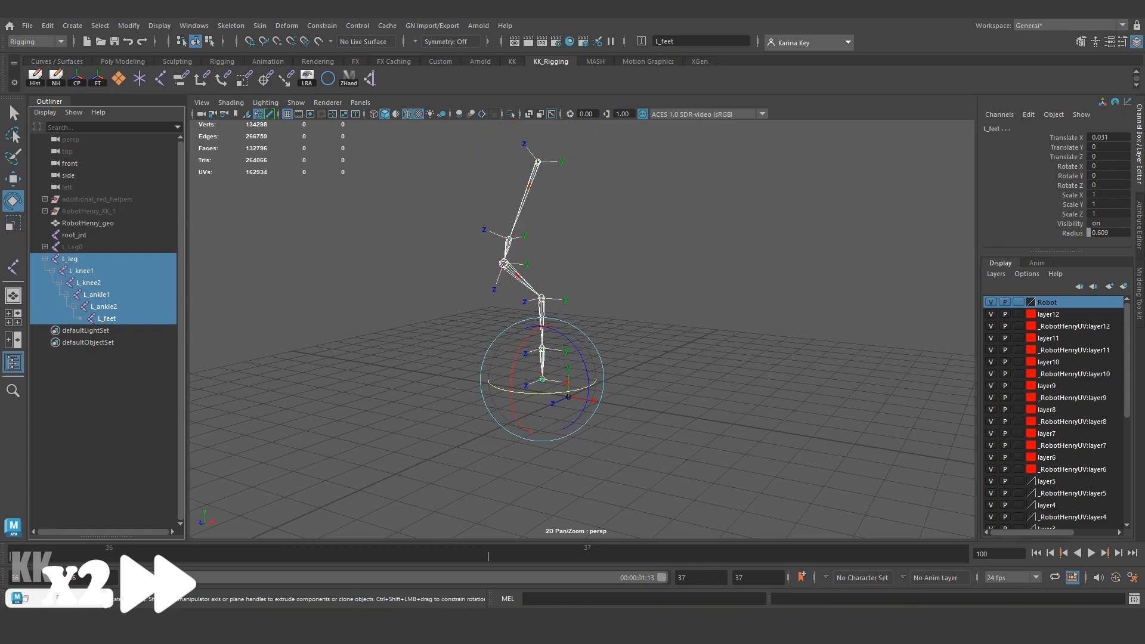
Step: Display and expand the L_Leg0 chain for comparison with the L_leg chain, and hide L_leg
{"action": "left_click_drag", "start_coordinate": [568, 397], "coordinate": [566, 387]}
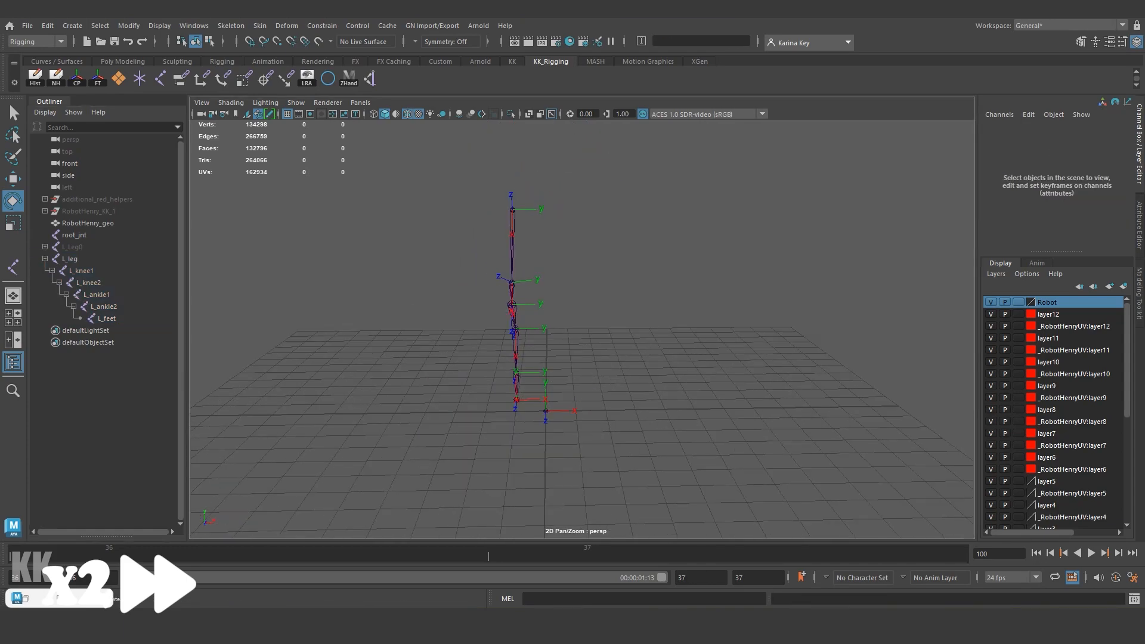
{"action": "left_click", "coordinate": [72, 247]}
{"action": "left_click", "coordinate": [45, 246]}
{"action": "left_click_drag", "start_coordinate": [69, 318], "coordinate": [106, 378]}
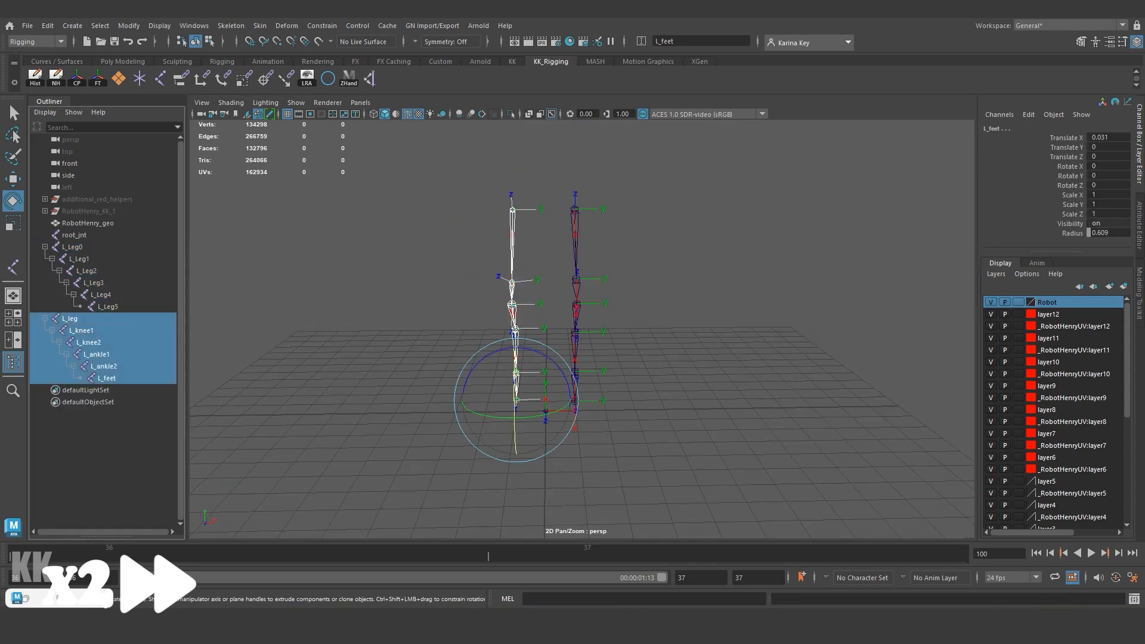
{"action": "left_click", "coordinate": [641, 41]}
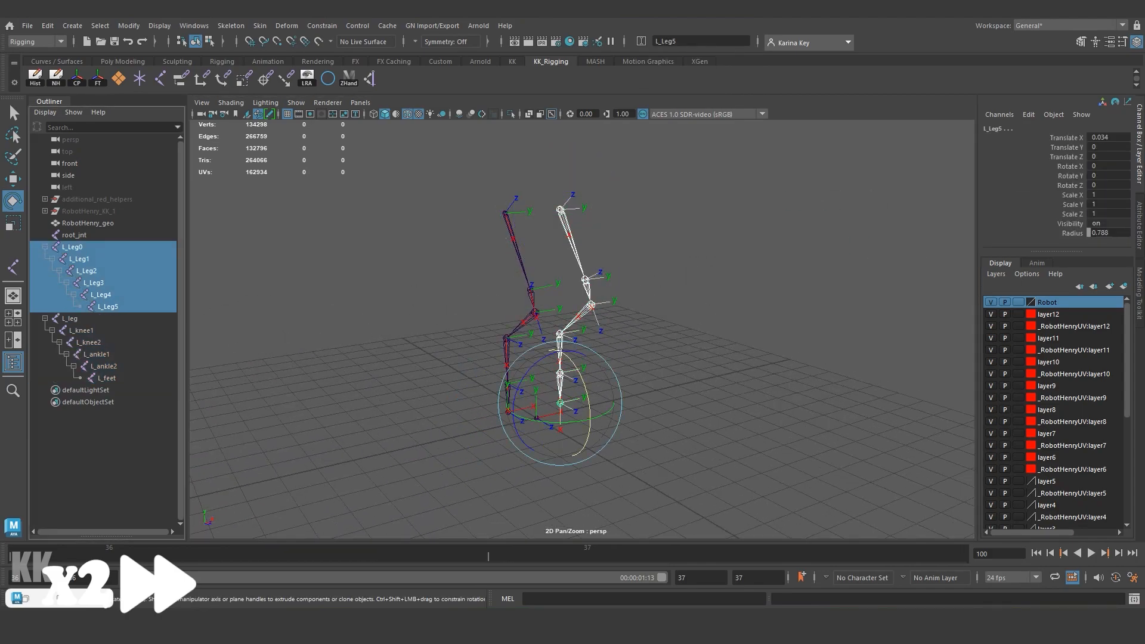
{"action": "left_click_drag", "start_coordinate": [70, 318], "coordinate": [106, 378], "text": "ctrl"}
{"action": "mouse_move", "coordinate": [509, 352]}
{"action": "left_mouse_down"}
{"action": "mouse_move", "coordinate": [472, 364]}
{"action": "mouse_move", "coordinate": [508, 352]}
{"action": "left_mouse_up"}
Step: Mirror the L_Leg0 joint chain across YZ with the Behavior function, replacing L_ with R_ in the joint names
{"action": "left_click", "coordinate": [230, 26]}
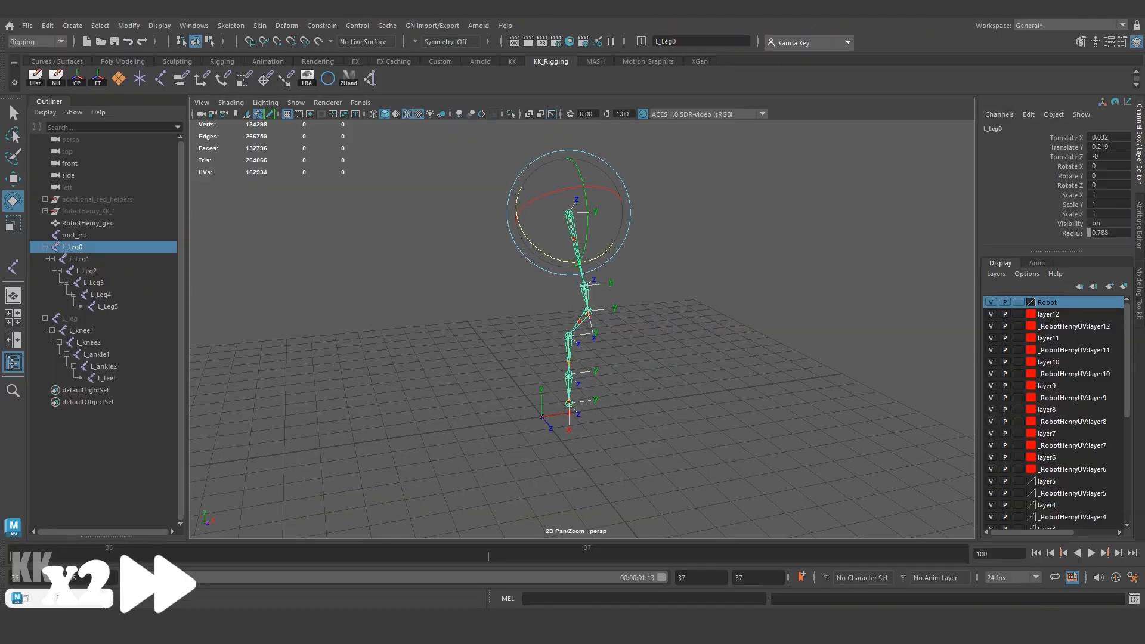
{"action": "left_click", "coordinate": [351, 81]}
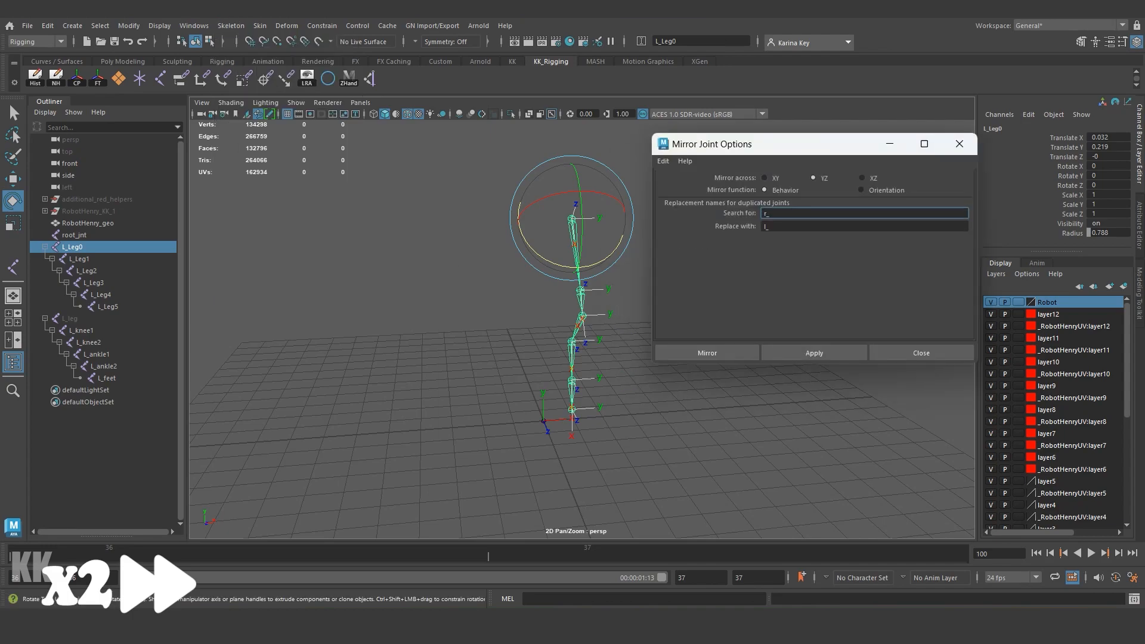
{"action": "key", "text": "Caps_Lock"}
{"action": "key", "text": "Tab"}
{"action": "type", "text": "R_"}
{"action": "key", "text": "Caps_Lock"}
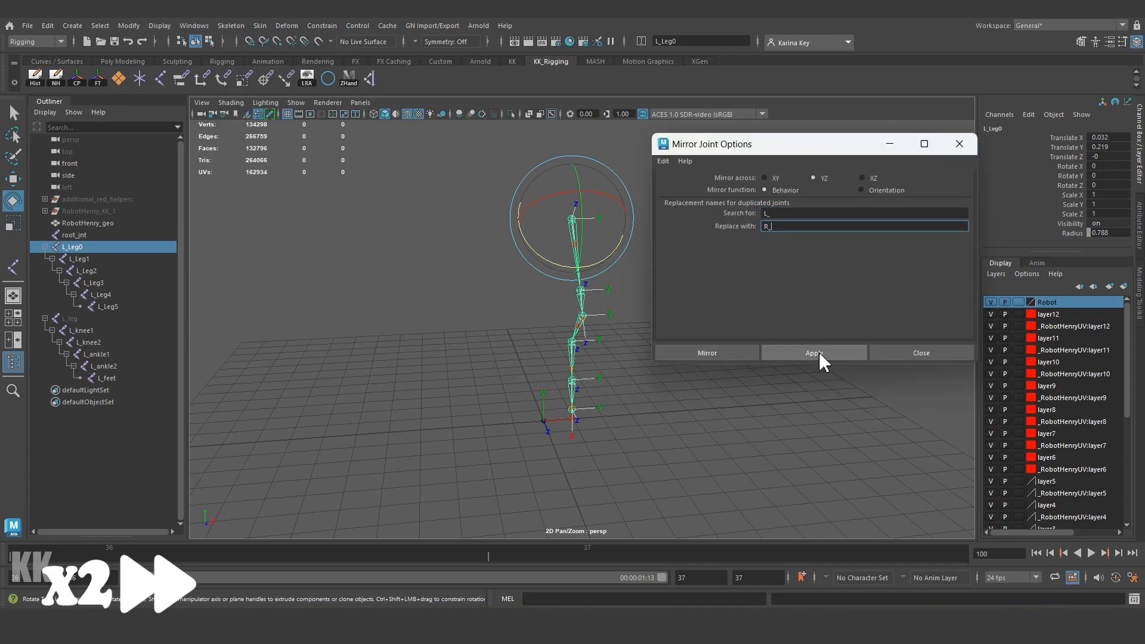
{"action": "left_click", "coordinate": [772, 354]}
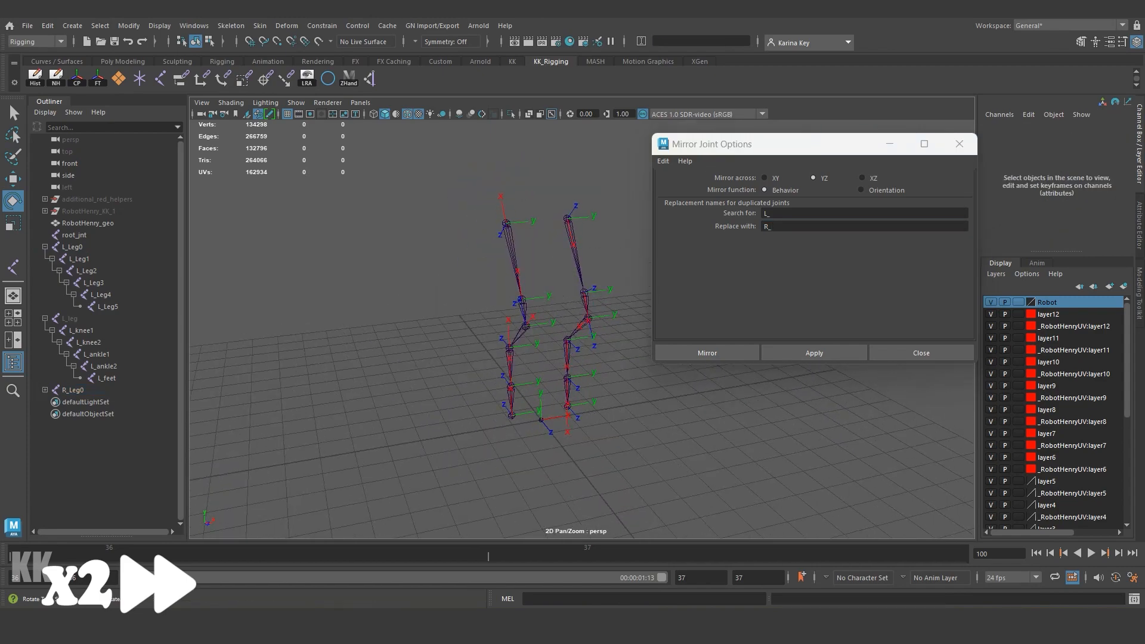
Step: Collapse the L_leg hierarchy and expand the mirrored R_Leg0 hierarchy down to R_Leg5
{"action": "left_click", "coordinate": [45, 390]}
{"action": "left_click", "coordinate": [52, 401]}
{"action": "left_click", "coordinate": [45, 318]}
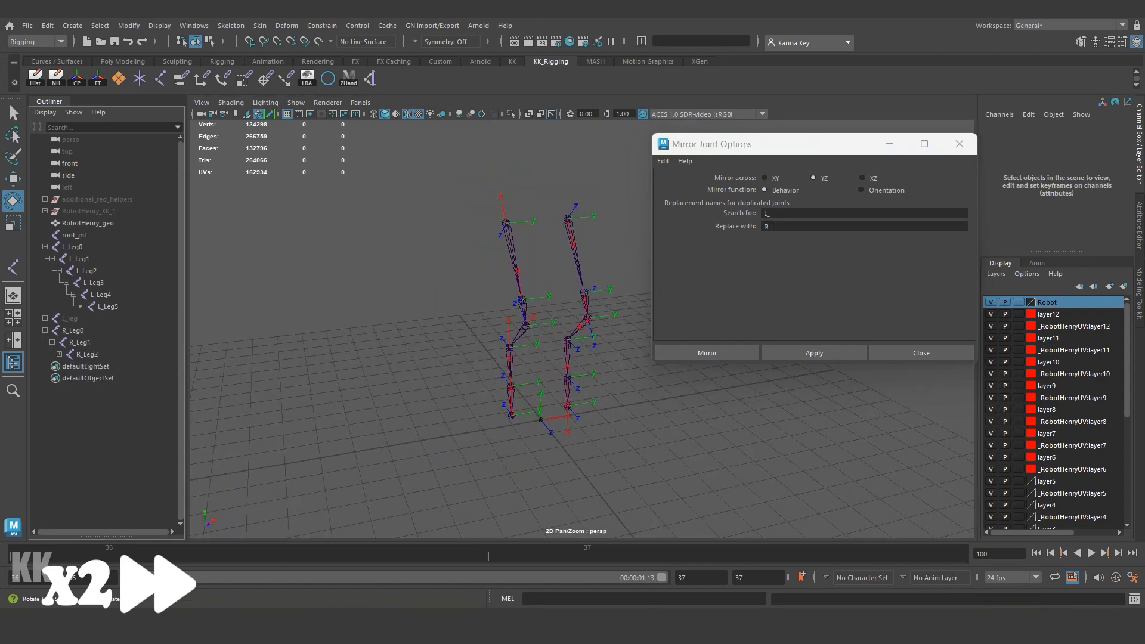
{"action": "left_click", "coordinate": [59, 354]}
{"action": "left_click", "coordinate": [66, 365]}
Step: Test the mirrored behavior by rotating all joints of the L_Leg0 and R_Leg0 chains together, and undo the rotation
{"action": "left_click_drag", "start_coordinate": [71, 247], "coordinate": [107, 390]}
{"action": "left_click_drag", "start_coordinate": [464, 394], "coordinate": [480, 438]}
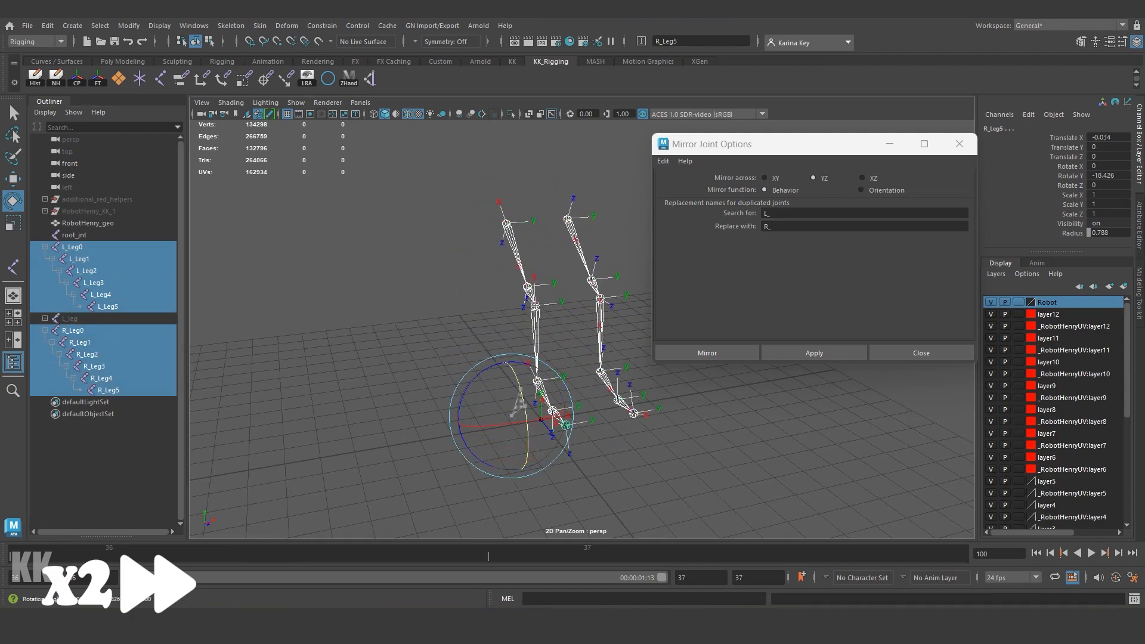
{"action": "key", "text": "ctrl+z"}
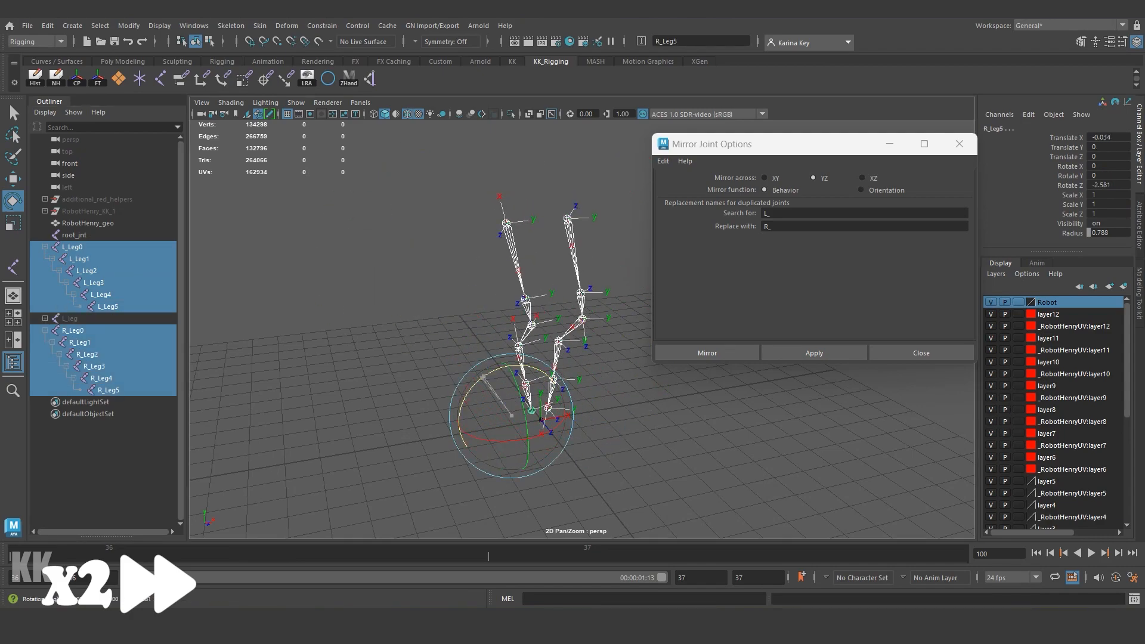
{"action": "left_click", "coordinate": [357, 453]}
{"action": "left_click_drag", "start_coordinate": [572, 382], "coordinate": [544, 381], "text": "alt"}
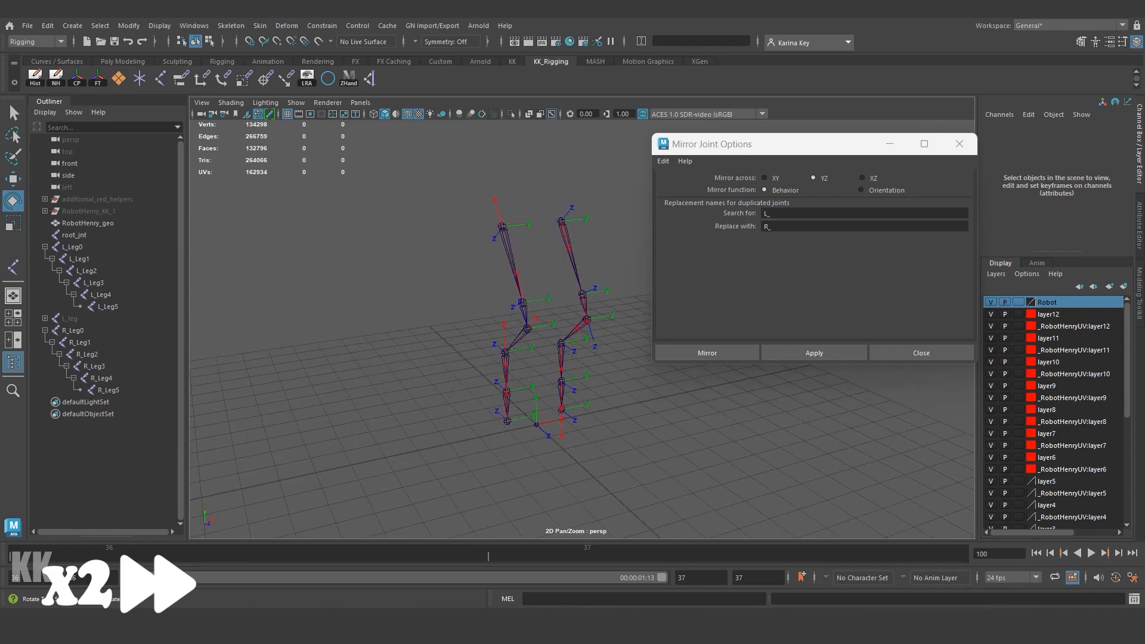
Step: Rotate the joints of both leg chains together once more, undo the rotation and clear the selection
{"action": "left_click", "coordinate": [72, 247]}
{"action": "left_click", "coordinate": [358, 358]}
{"action": "left_click", "coordinate": [72, 246]}
{"action": "left_click", "coordinate": [79, 259], "text": "shift"}
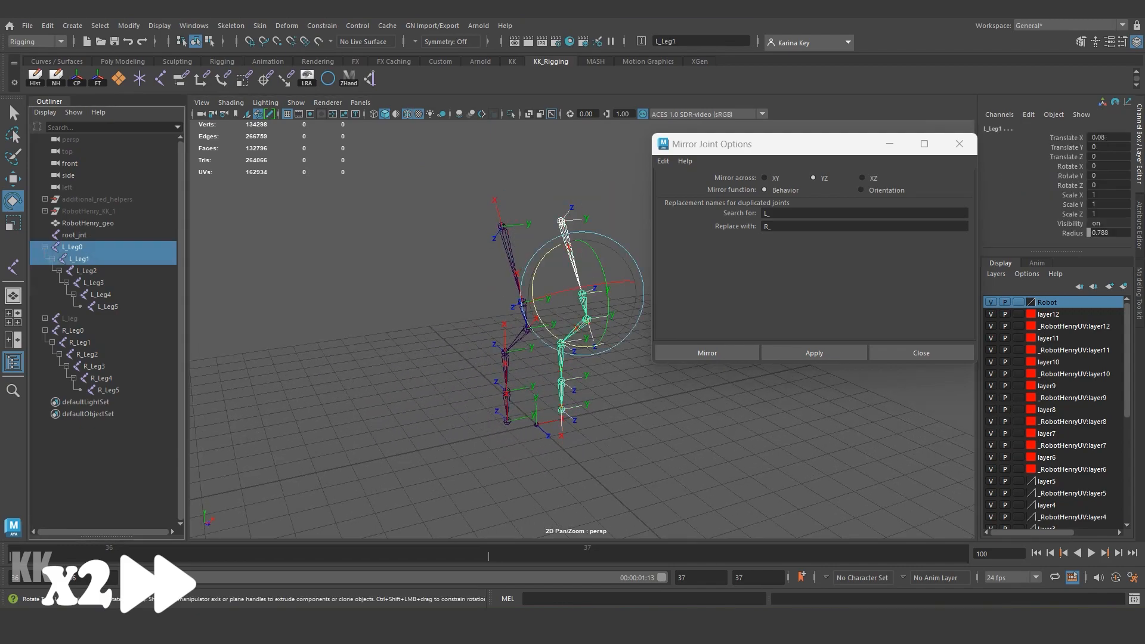
{"action": "left_click", "coordinate": [358, 357]}
{"action": "left_click", "coordinate": [72, 246]}
{"action": "left_click", "coordinate": [87, 271], "text": "shift"}
{"action": "left_click_drag", "start_coordinate": [87, 270], "coordinate": [101, 306]}
{"action": "left_click_drag", "start_coordinate": [74, 330], "coordinate": [101, 390], "text": "ctrl"}
{"action": "left_click_drag", "start_coordinate": [485, 380], "coordinate": [462, 398]}
{"action": "key", "text": "ctrl+z"}
{"action": "key", "text": "ctrl+z"}
{"action": "left_click", "coordinate": [358, 357]}
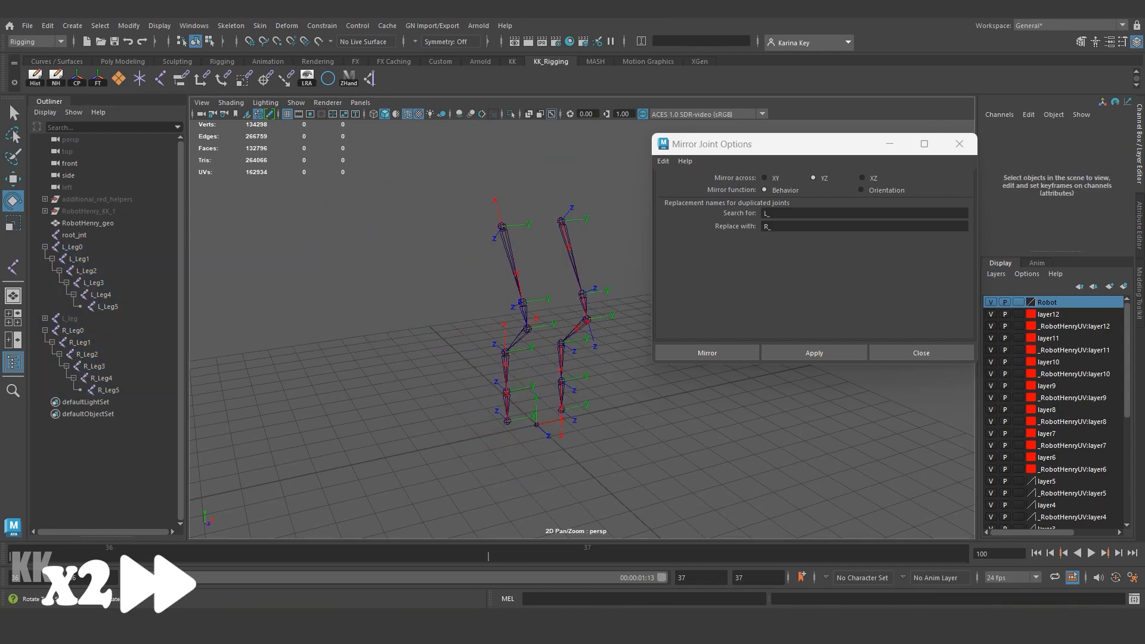
Step: Save the scene and check the robot's mesh together with both leg joint chains
{"action": "key", "text": "ctrl+s"}
{"action": "mouse_move", "coordinate": [477, 357]}
{"action": "left_mouse_down", "text": "alt"}
{"action": "mouse_move", "coordinate": [387, 393]}
{"action": "mouse_move", "coordinate": [465, 351]}
{"action": "left_mouse_up", "text": "alt"}
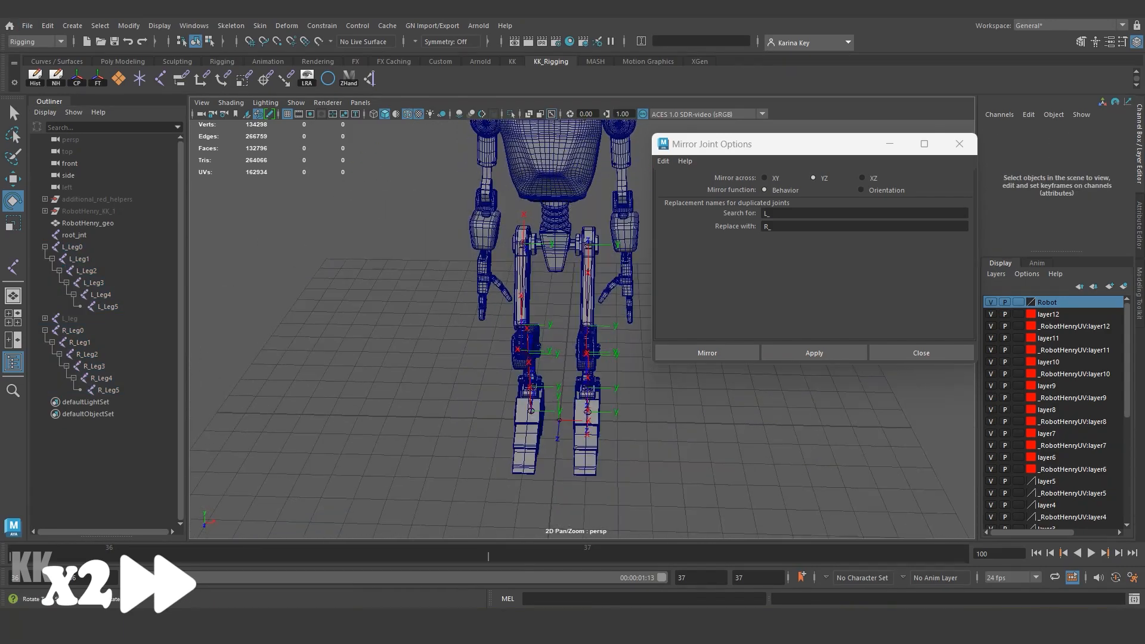
{"action": "key", "text": "space"}
{"action": "key", "text": "space"}
{"action": "scroll", "coordinate": [573, 334], "scroll_direction": "down", "scroll_amount": 3}
{"action": "middle_click_drag", "start_coordinate": [596, 334], "coordinate": [412, 352], "text": "alt"}
{"action": "key", "text": "space"}
{"action": "key", "text": "space"}
{"action": "left_click_drag", "start_coordinate": [549, 369], "coordinate": [620, 364], "text": "alt"}
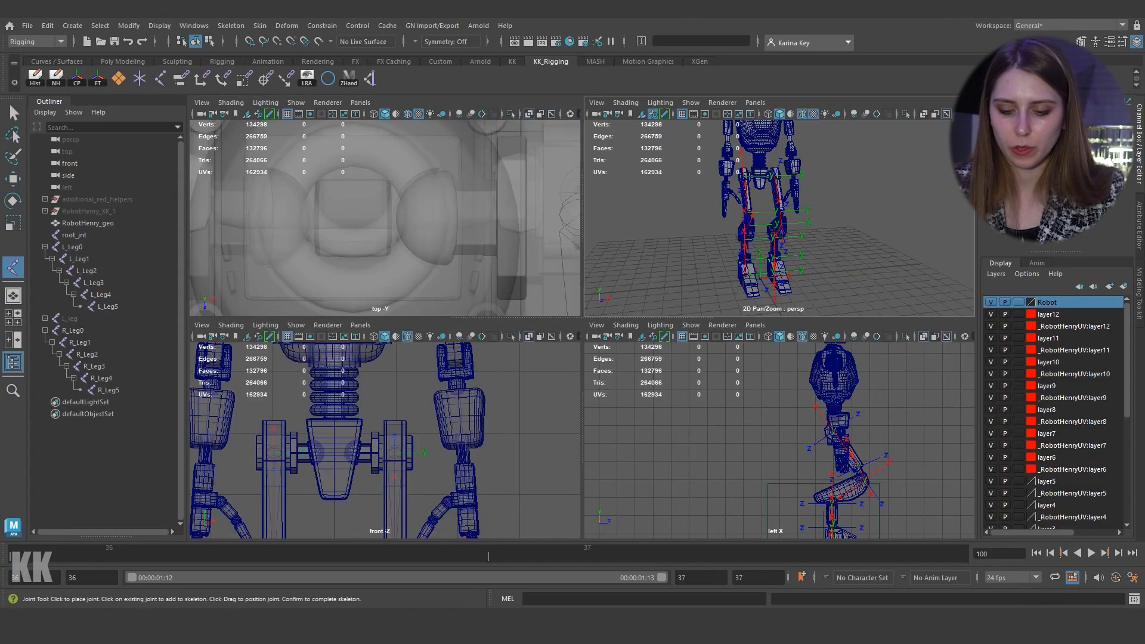
Step: Draw a vertical chain of eight grid-snapped joints behind the robot in the side view, from hip level to above the head
{"action": "key", "text": "space"}
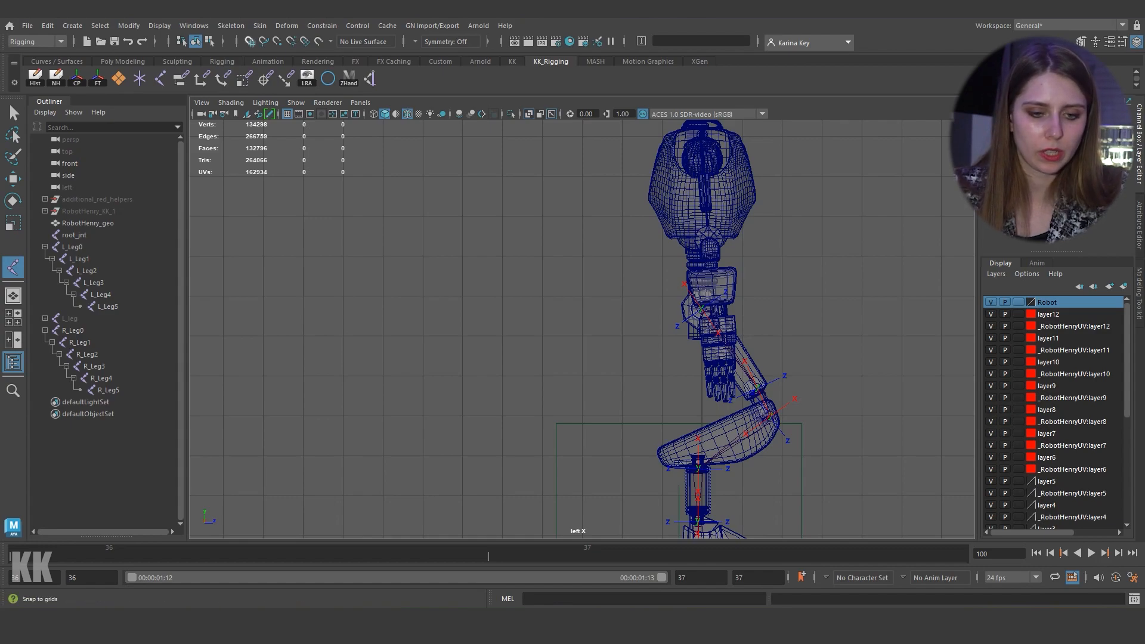
{"action": "left_click", "coordinate": [250, 41]}
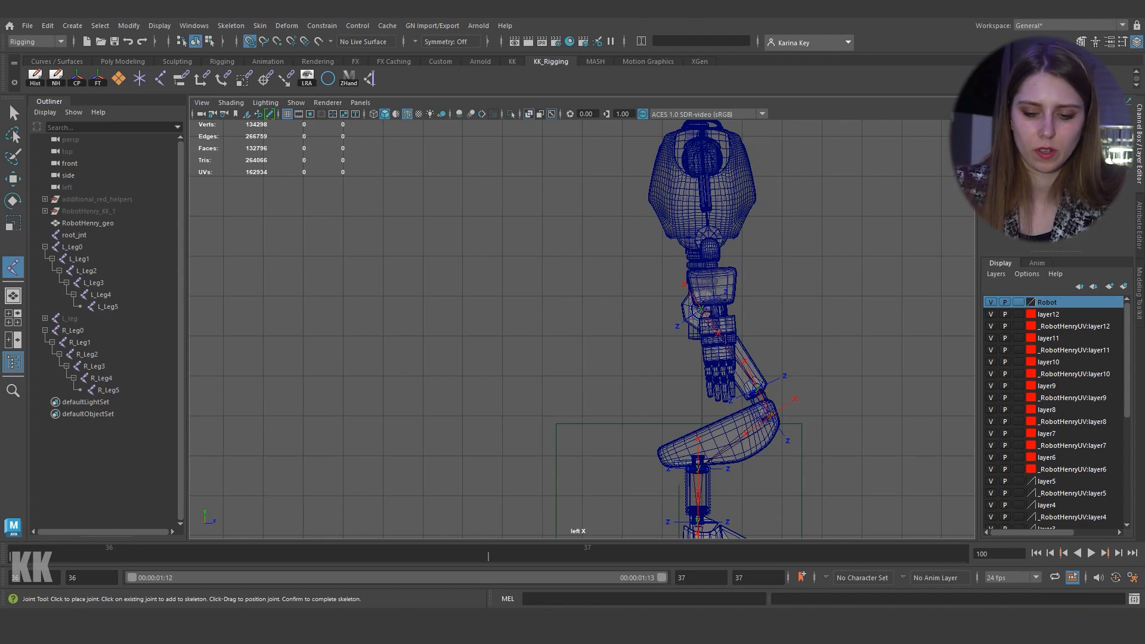
{"action": "scroll", "coordinate": [726, 233], "scroll_direction": "up", "scroll_amount": 8}
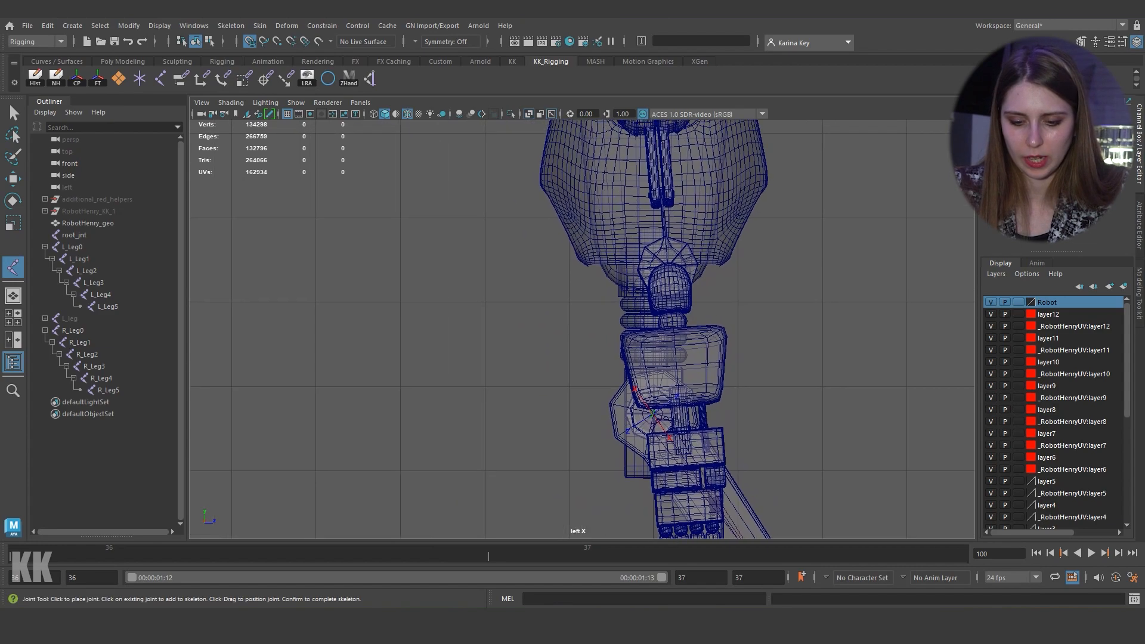
{"action": "middle_click_drag", "start_coordinate": [582, 329], "coordinate": [551, 344], "text": "alt"}
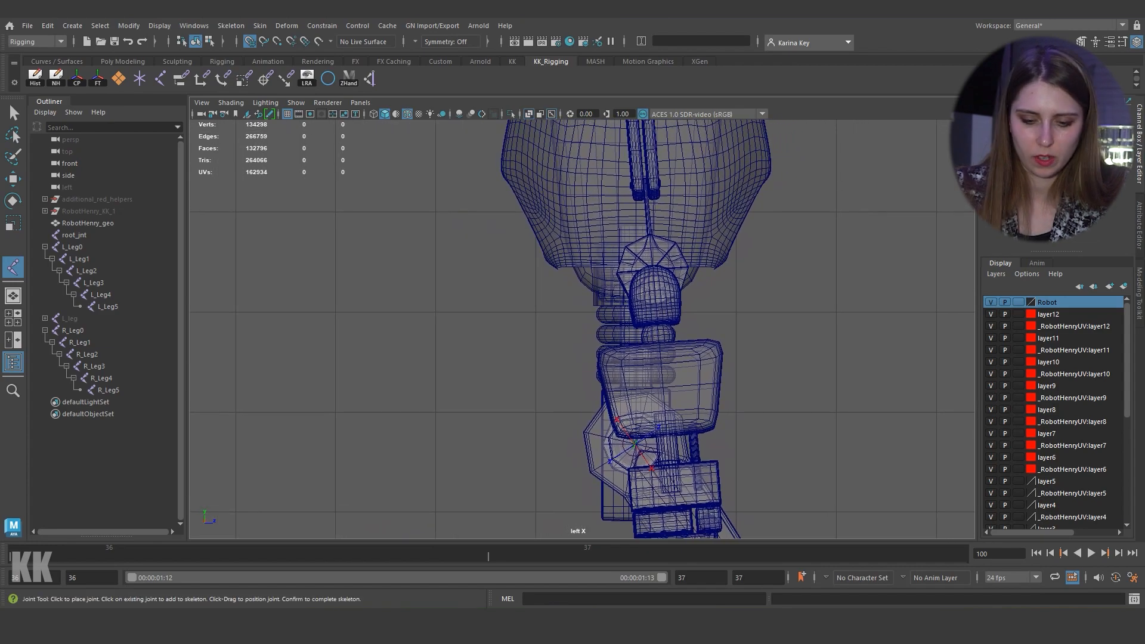
{"action": "left_click", "coordinate": [436, 511]}
{"action": "left_click", "coordinate": [436, 412]}
{"action": "left_click", "coordinate": [436, 312]}
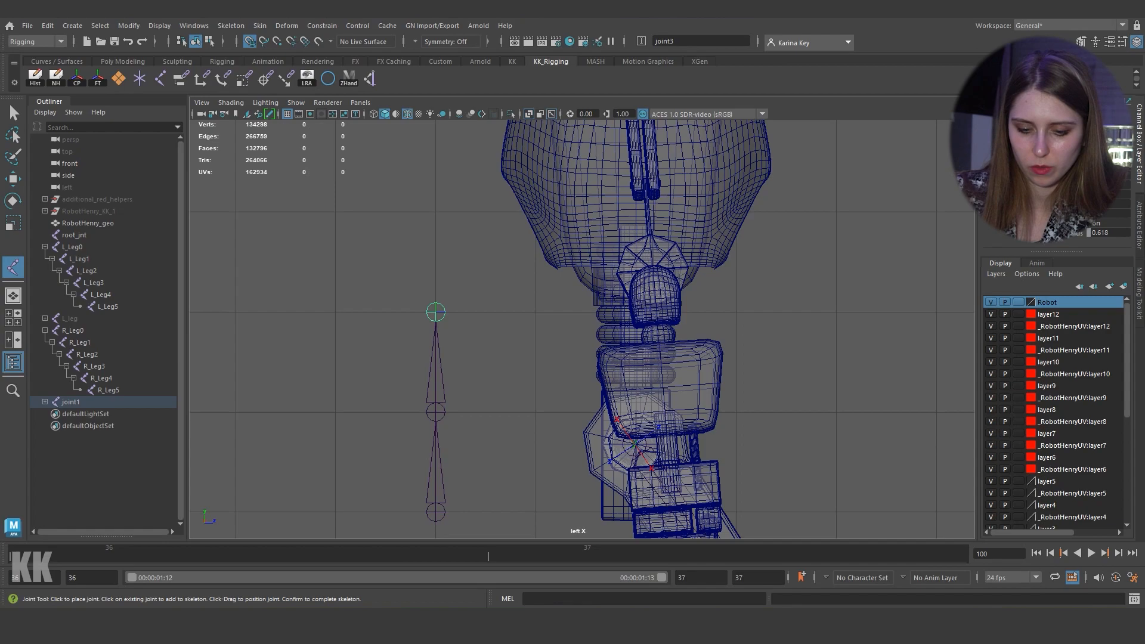
{"action": "left_click", "coordinate": [436, 212]}
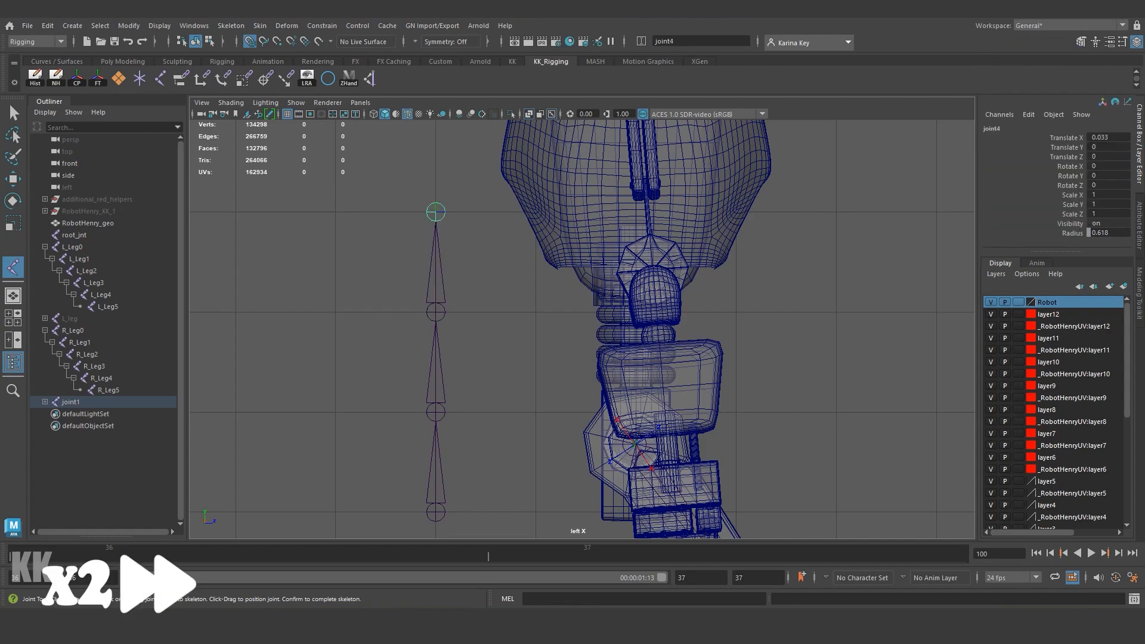
{"action": "middle_click_drag", "start_coordinate": [436, 212], "coordinate": [430, 261], "text": "alt"}
{"action": "left_click", "coordinate": [430, 161]}
{"action": "scroll", "coordinate": [429, 161], "scroll_direction": "down", "scroll_amount": 1}
{"action": "middle_click_drag", "start_coordinate": [440, 174], "coordinate": [496, 179], "text": "alt"}
{"action": "scroll", "coordinate": [496, 178], "scroll_direction": "down", "scroll_amount": 1}
{"action": "left_click", "coordinate": [472, 225]}
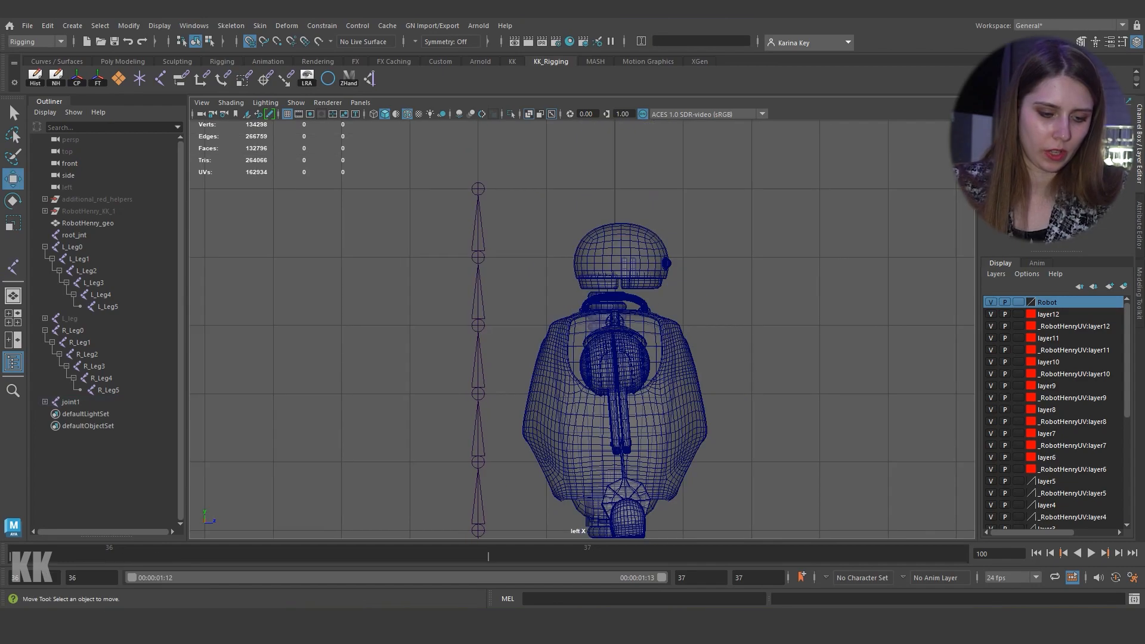
Step: Expand the joint1 hierarchy down to joint8 and display the local rotation axes of all eight joints
{"action": "left_click", "coordinate": [109, 390]}
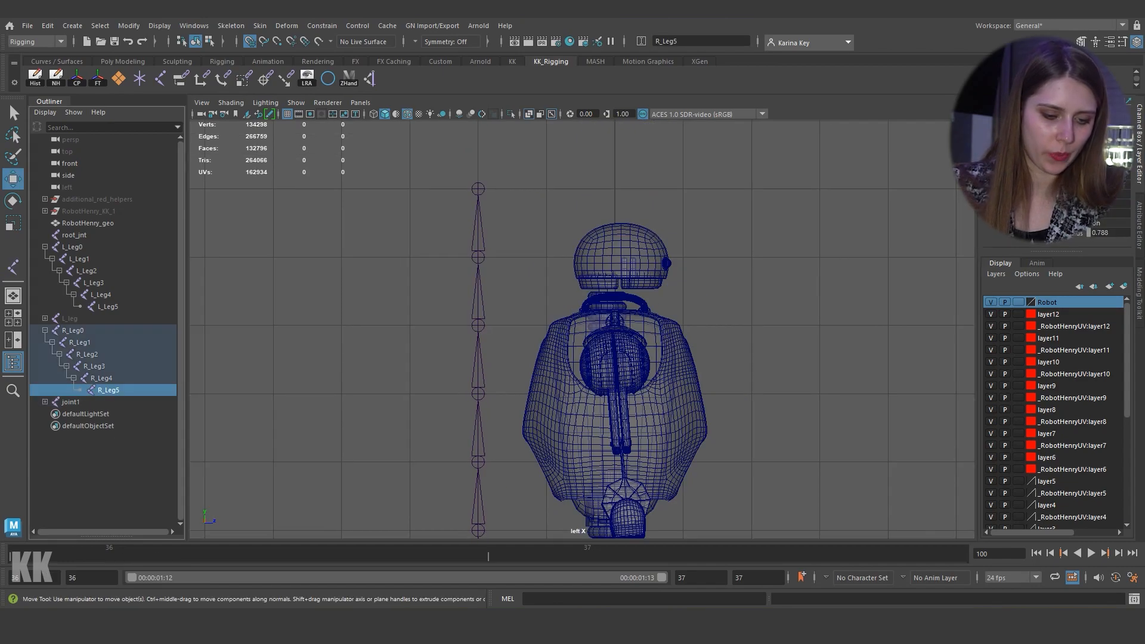
{"action": "left_click", "coordinate": [45, 402]}
{"action": "left_click", "coordinate": [51, 414]}
{"action": "left_click", "coordinate": [59, 425]}
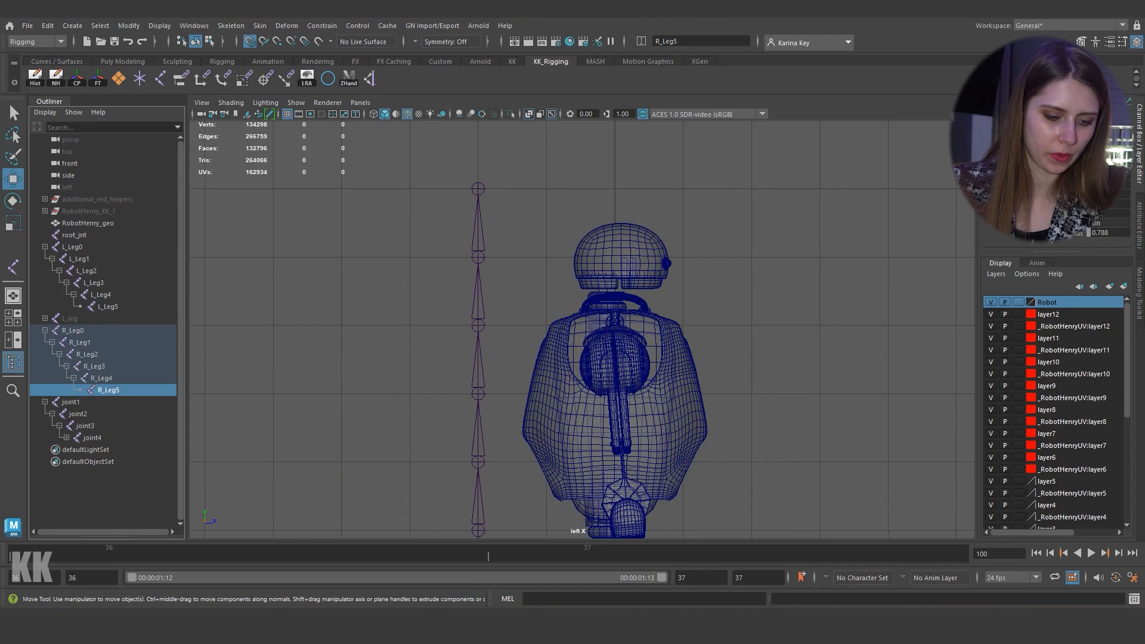
{"action": "left_click", "coordinate": [66, 438]}
{"action": "left_click", "coordinate": [74, 450]}
{"action": "left_click", "coordinate": [80, 462]}
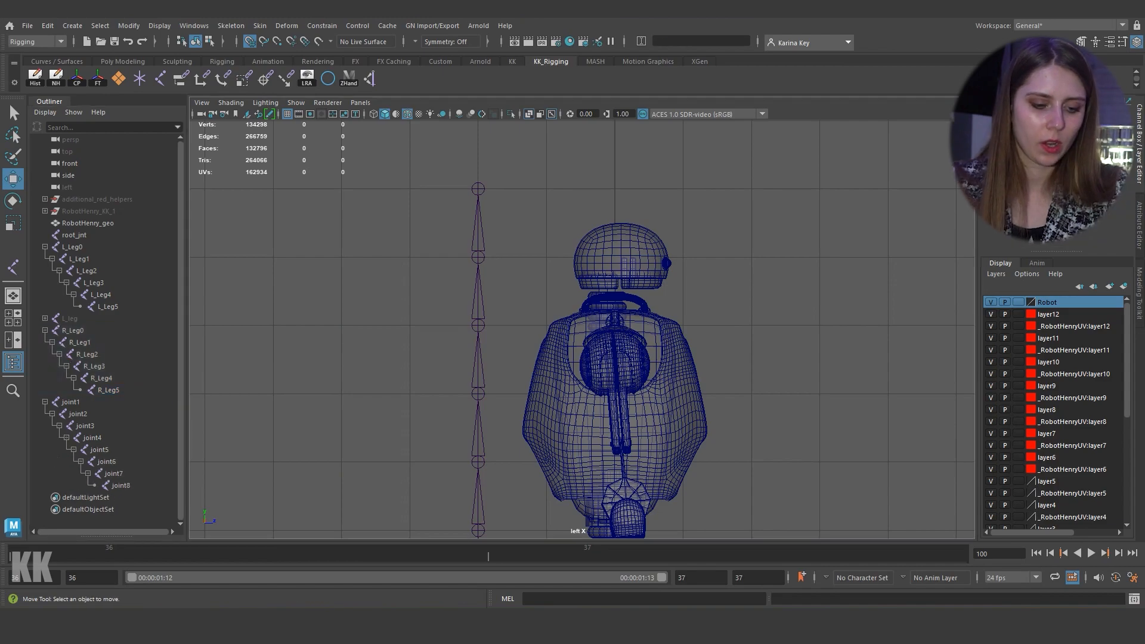
{"action": "left_click_drag", "start_coordinate": [70, 402], "coordinate": [120, 485]}
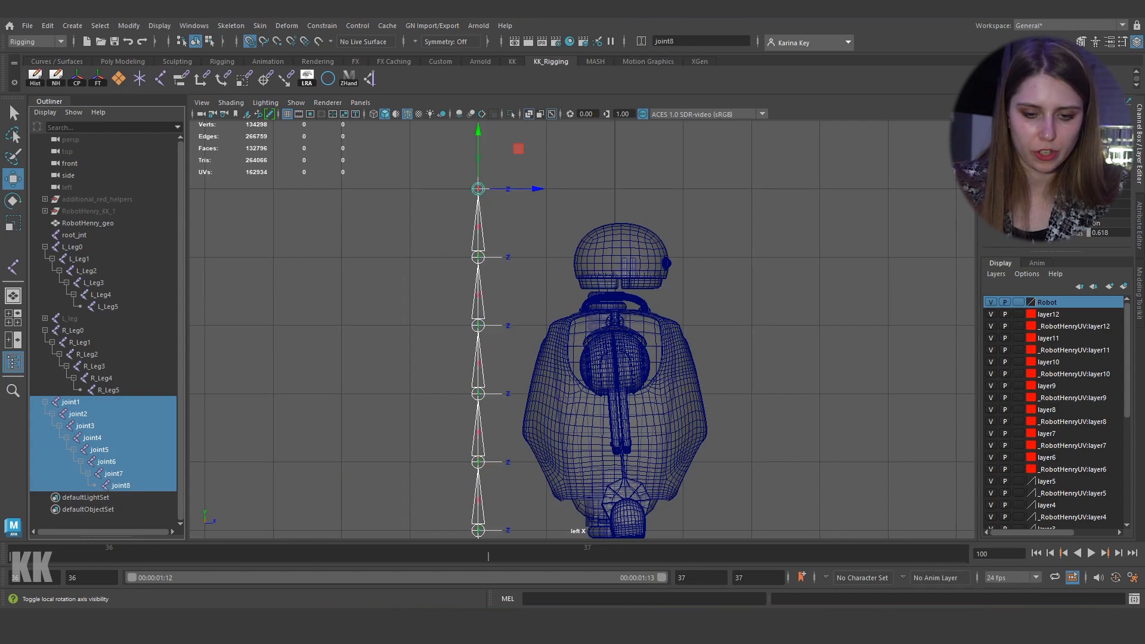
Step: Delete the end joint joint8 at the top of the new chain, working in the perspective view
{"action": "key", "text": "space"}
{"action": "key", "text": "space"}
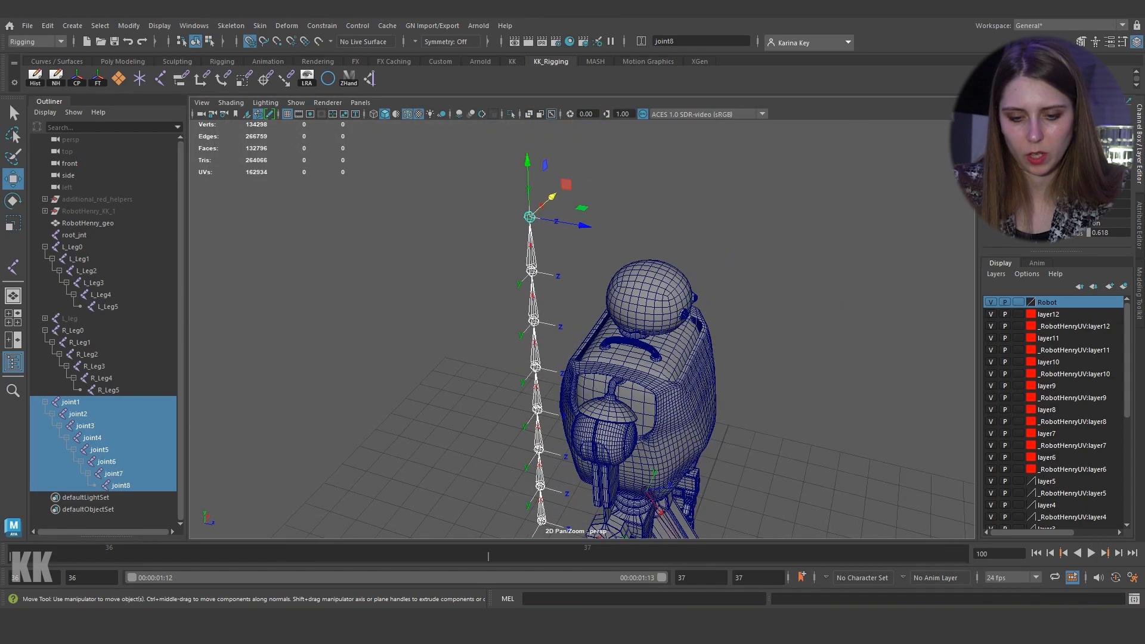
{"action": "mouse_move", "coordinate": [596, 334]}
{"action": "left_mouse_down", "text": "alt"}
{"action": "mouse_move", "coordinate": [623, 335]}
{"action": "mouse_move", "coordinate": [608, 405]}
{"action": "mouse_move", "coordinate": [578, 340]}
{"action": "left_mouse_up", "text": "alt"}
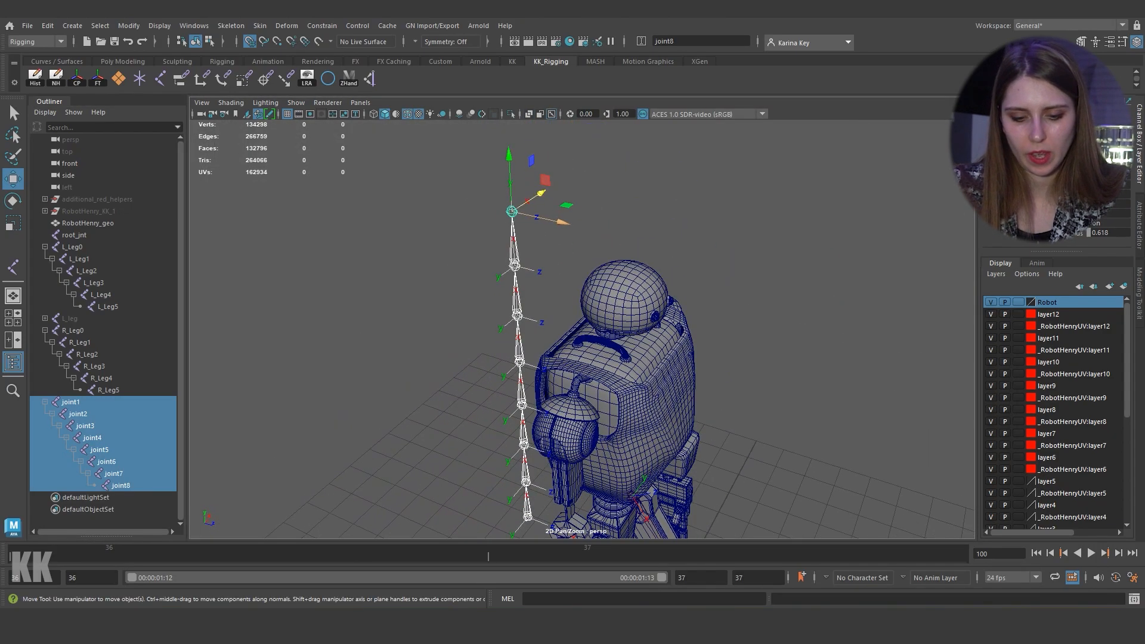
{"action": "middle_click_drag", "start_coordinate": [579, 340], "coordinate": [587, 268], "text": "alt"}
{"action": "left_click_drag", "start_coordinate": [587, 268], "coordinate": [607, 230], "text": "alt"}
{"action": "middle_click_drag", "start_coordinate": [607, 230], "coordinate": [607, 456], "text": "alt"}
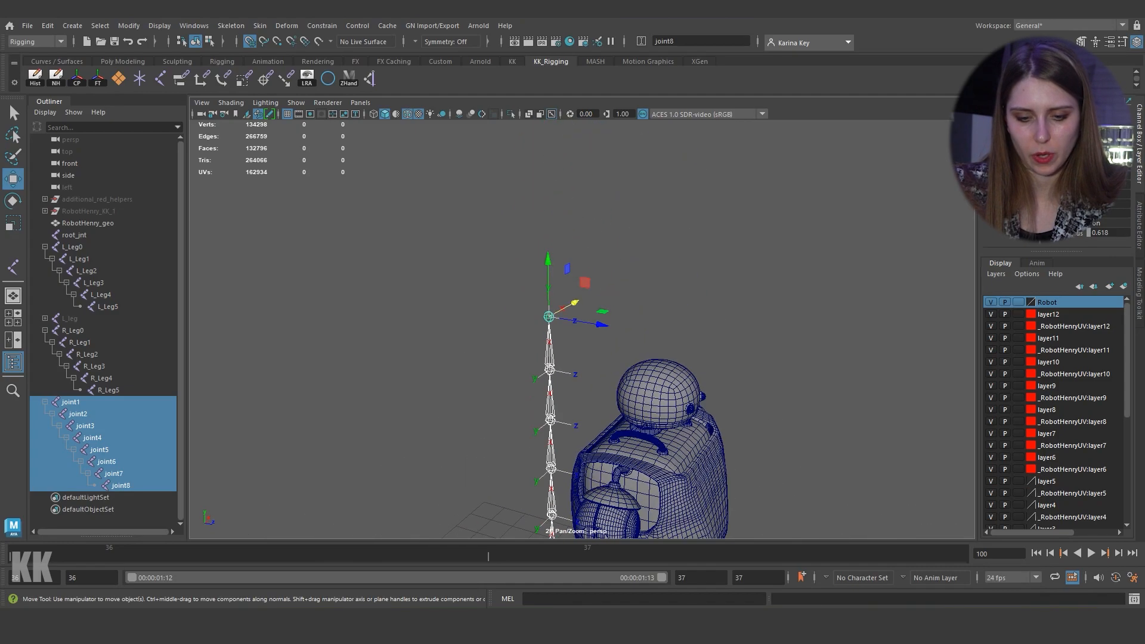
{"action": "left_click", "coordinate": [612, 298]}
{"action": "left_click_drag", "start_coordinate": [613, 298], "coordinate": [608, 254], "text": "alt"}
{"action": "scroll", "coordinate": [608, 254], "scroll_direction": "up", "scroll_amount": 5}
{"action": "middle_click_drag", "start_coordinate": [596, 227], "coordinate": [616, 260], "text": "alt"}
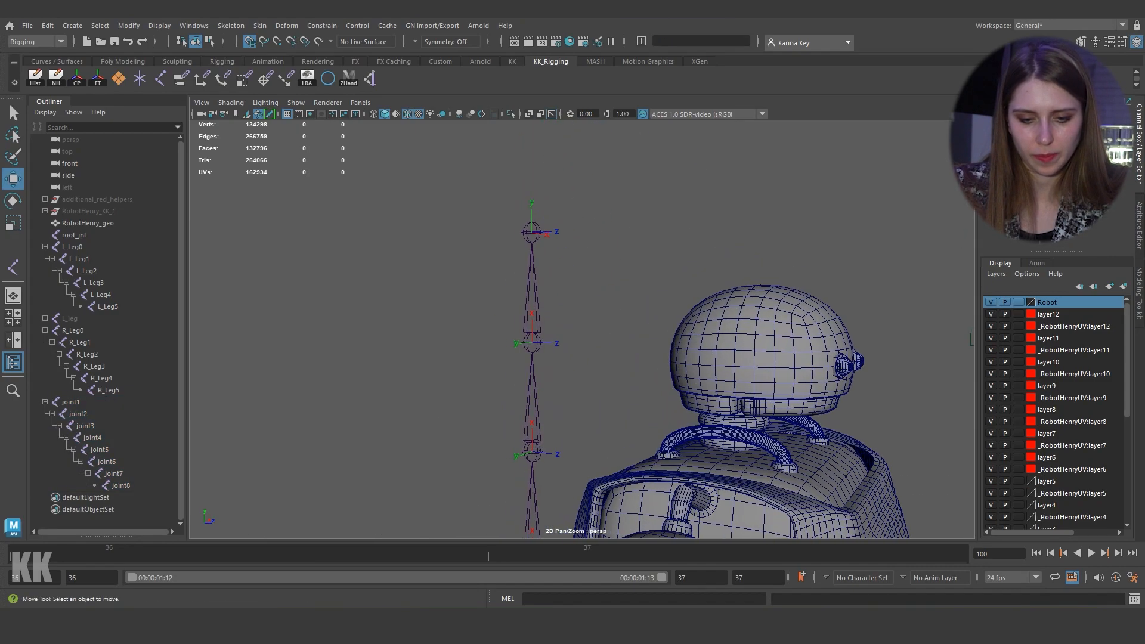
{"action": "left_click_drag", "start_coordinate": [573, 197], "coordinate": [494, 269]}
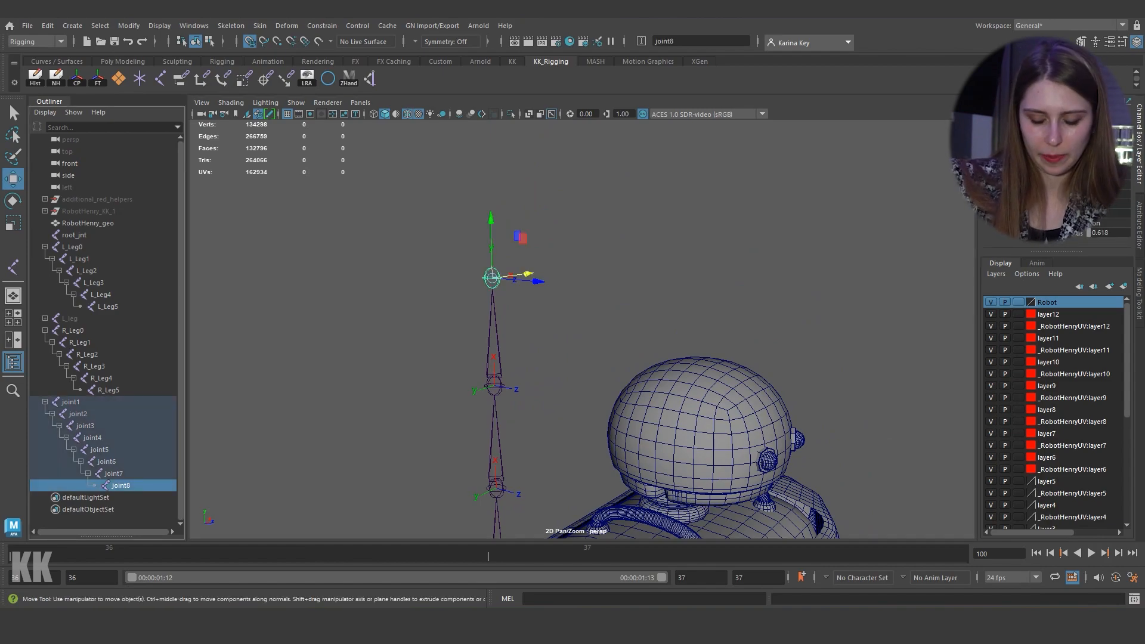
{"action": "key", "text": "Delete"}
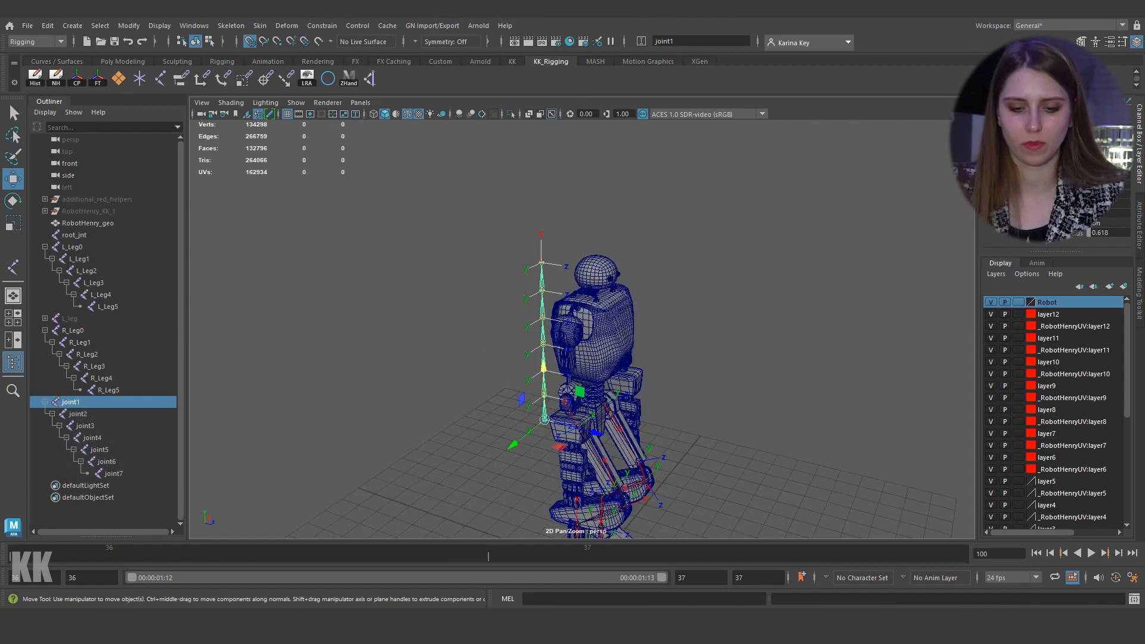
Step: Move the whole joint1 chain forward along Z in the side view into the middle of the robot's torso
{"action": "left_click", "coordinate": [71, 401]}
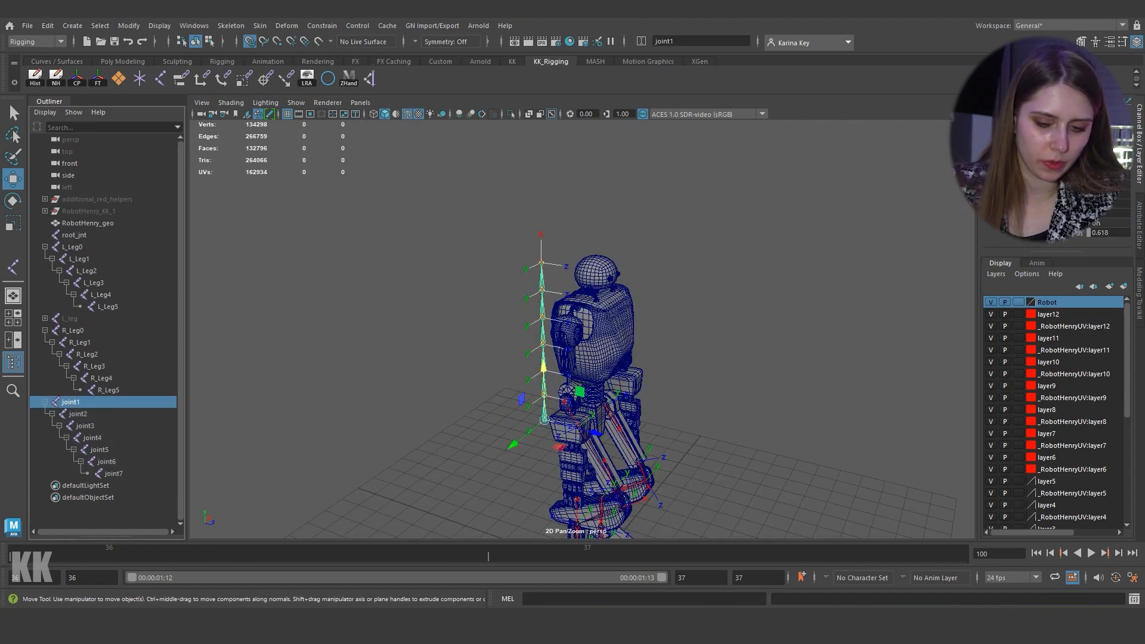
{"action": "key", "text": "space"}
{"action": "key", "text": "space"}
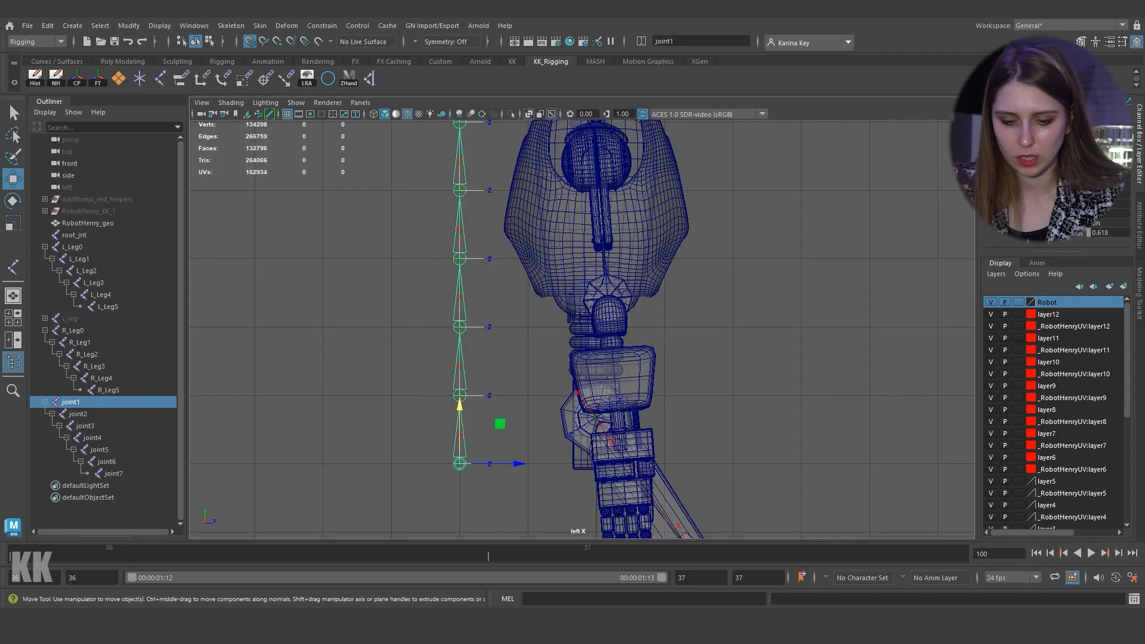
{"action": "left_click_drag", "start_coordinate": [519, 464], "coordinate": [603, 463]}
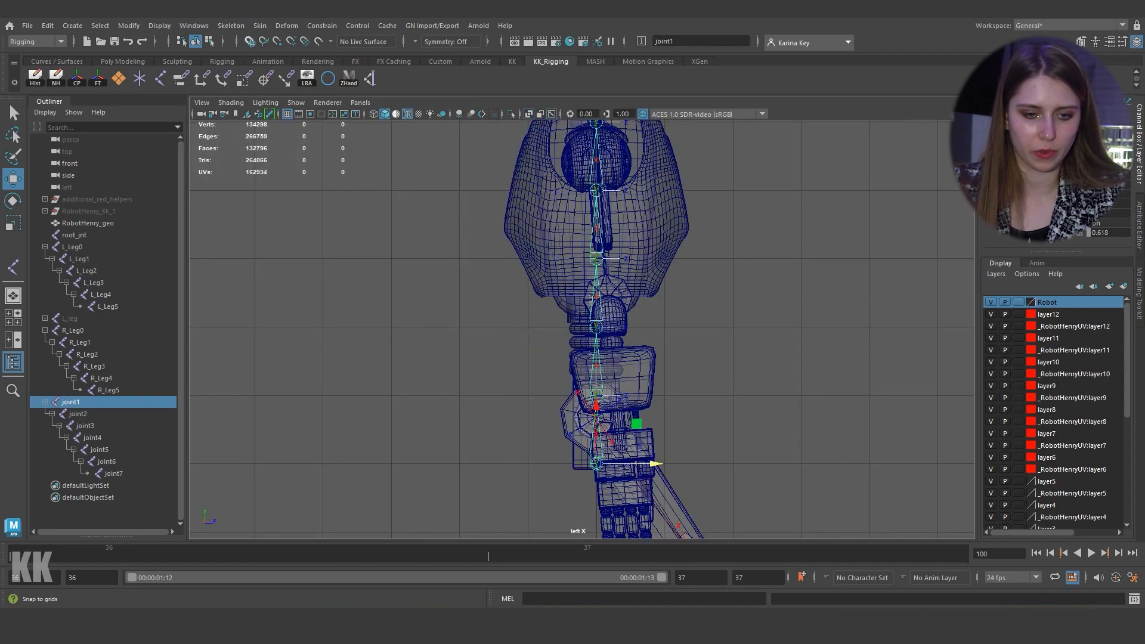
Step: Raise the joint1 chain along Y in the side view until its root sits inside the pelvis, at Translate Y 0.232
{"action": "scroll", "coordinate": [610, 445], "scroll_direction": "up", "scroll_amount": 5}
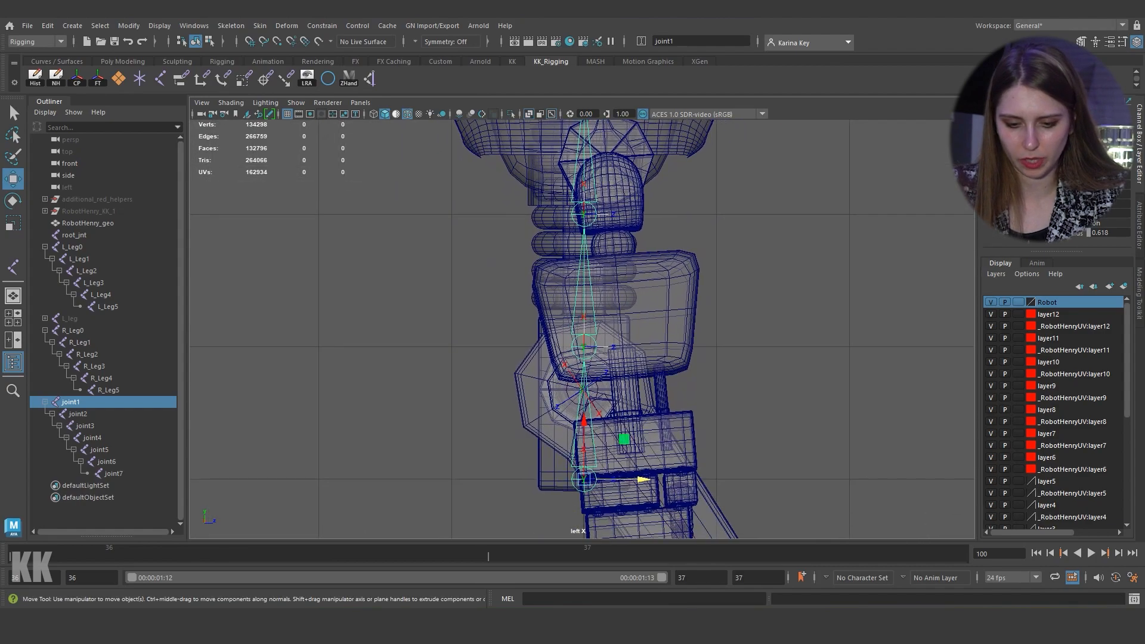
{"action": "scroll", "coordinate": [589, 328], "scroll_direction": "up", "scroll_amount": 1}
{"action": "left_click_drag", "start_coordinate": [584, 441], "coordinate": [584, 316]}
{"action": "scroll", "coordinate": [644, 310], "scroll_direction": "up", "scroll_amount": 3}
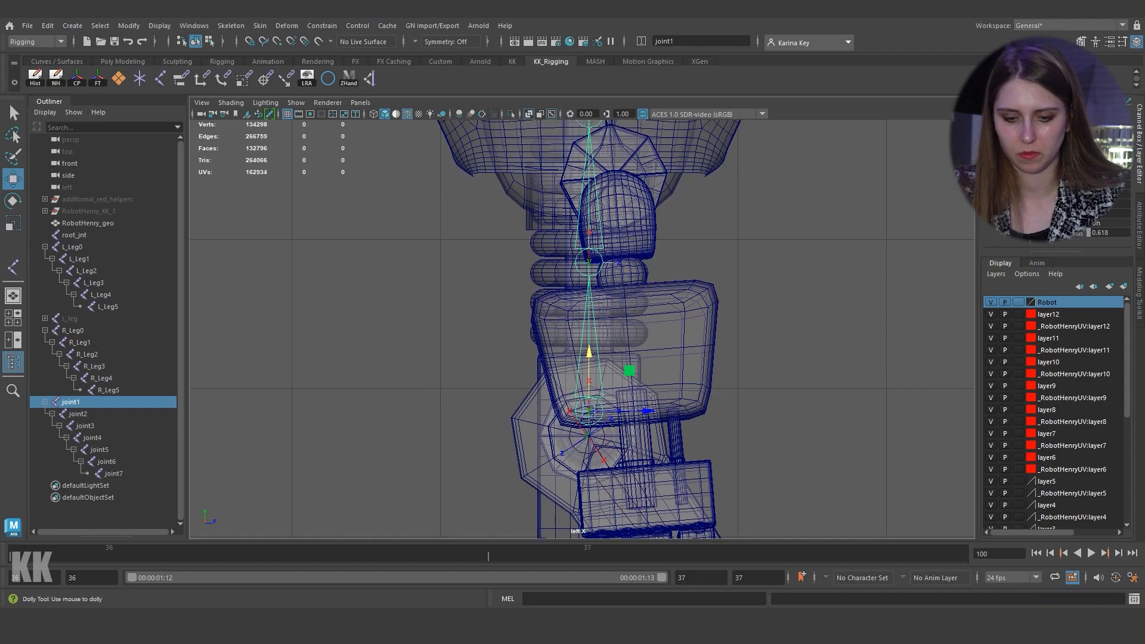
{"action": "left_click_drag", "start_coordinate": [547, 351], "coordinate": [548, 281]}
{"action": "scroll", "coordinate": [593, 305], "scroll_direction": "down", "scroll_amount": 4}
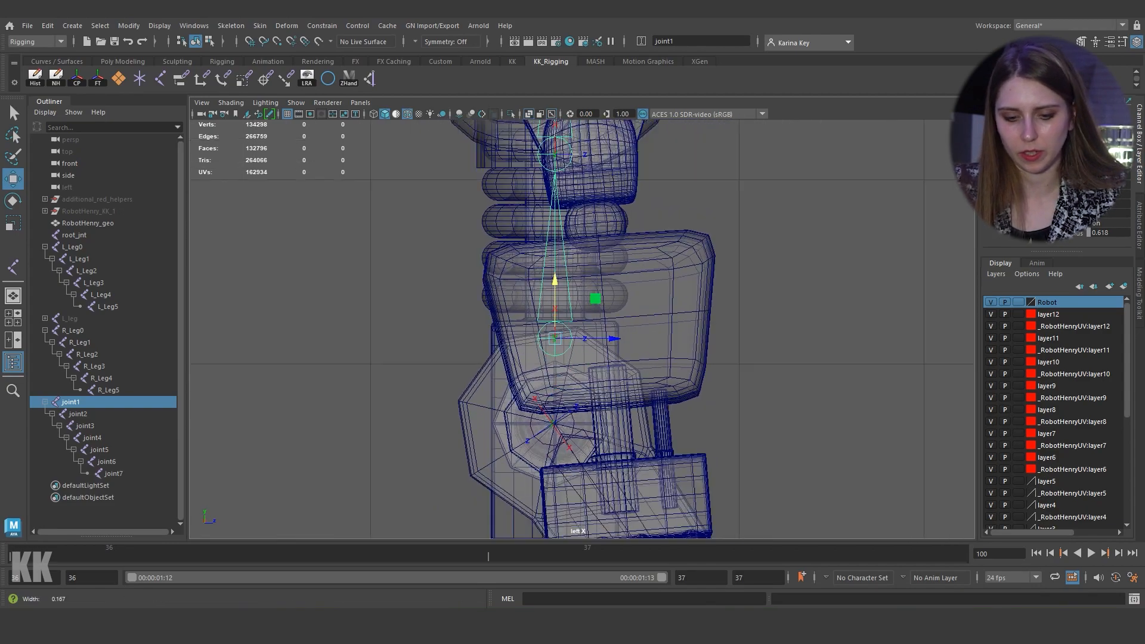
{"action": "scroll", "coordinate": [593, 305], "scroll_direction": "up", "scroll_amount": 4}
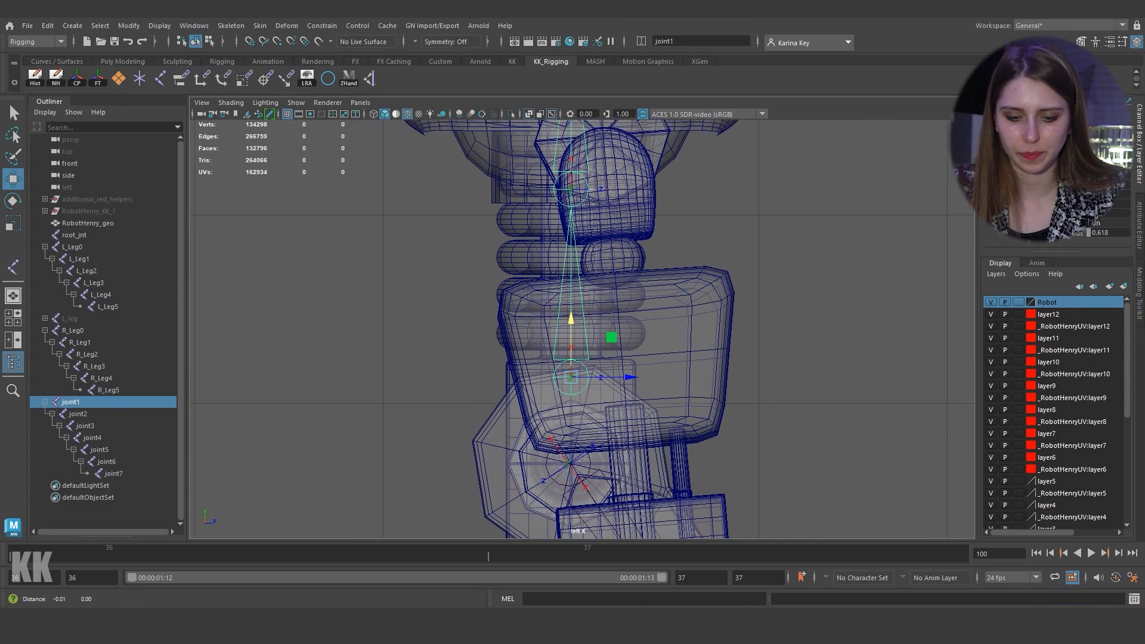
Step: Shorten the lower spine bones by scaling joint1 to 0.5 and joint2 to 0.4 along X
{"action": "key", "text": "r"}
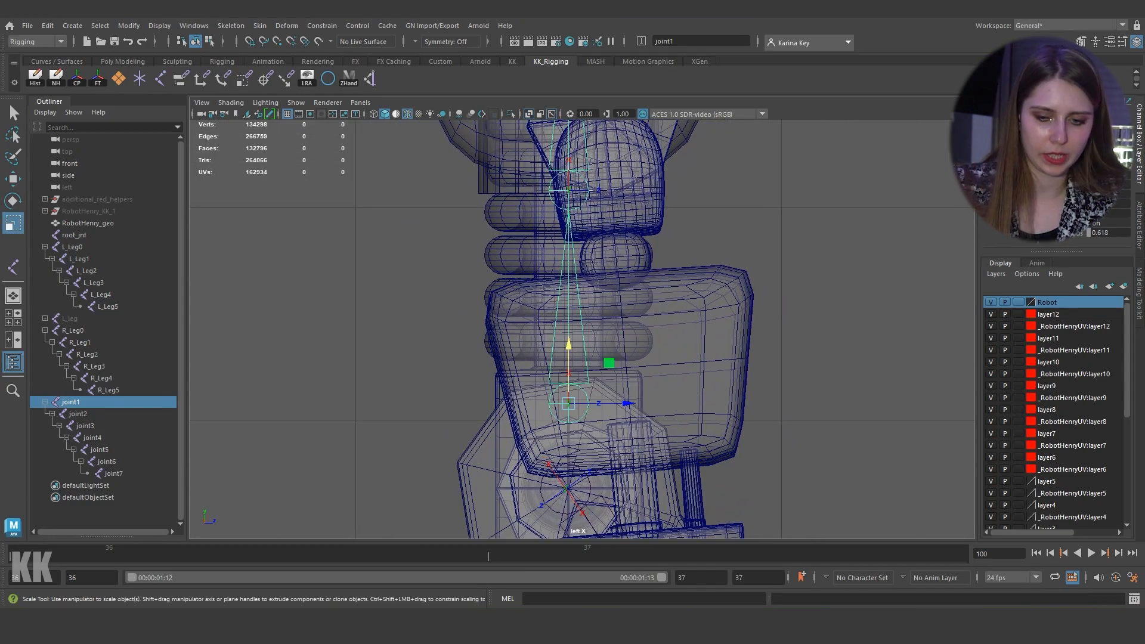
{"action": "left_click_drag", "start_coordinate": [569, 349], "coordinate": [569, 376]}
{"action": "scroll", "coordinate": [569, 376], "scroll_direction": "up", "scroll_amount": 2}
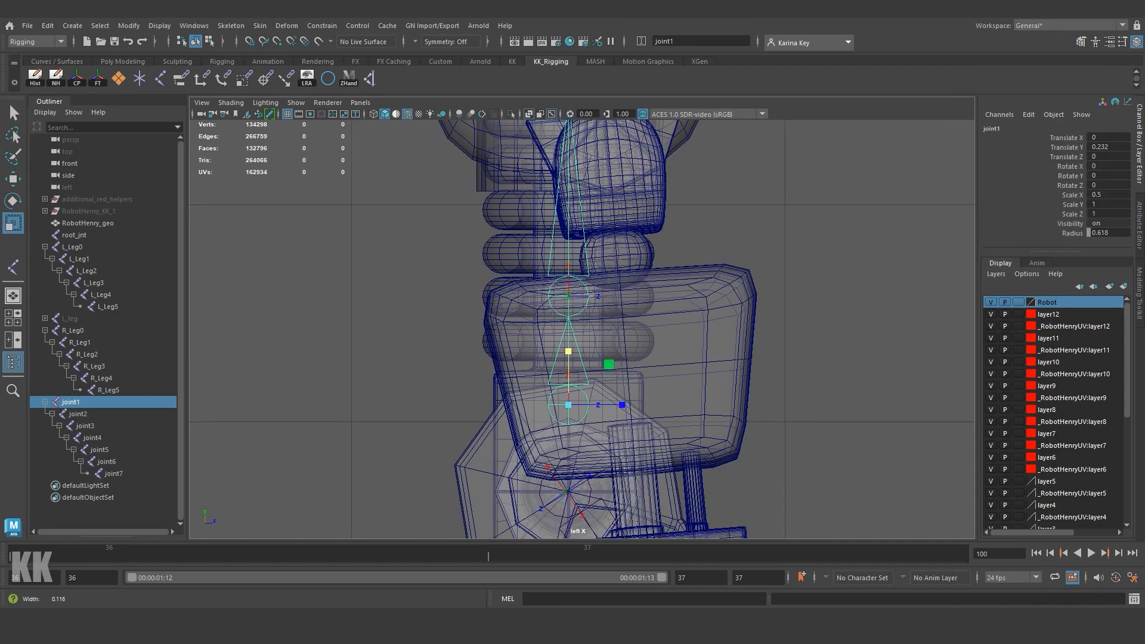
{"action": "key", "text": "Down"}
{"action": "left_click_drag", "start_coordinate": [563, 229], "coordinate": [563, 262]}
{"action": "scroll", "coordinate": [562, 262], "scroll_direction": "down", "scroll_amount": 4}
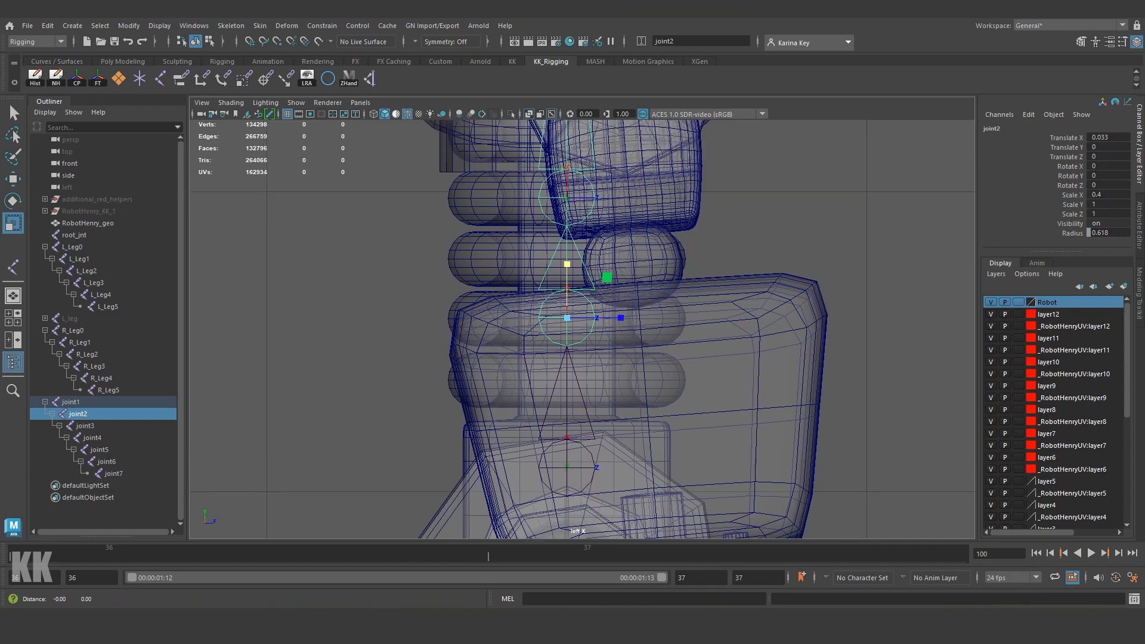
Step: Scale joint3 along X to 0.411 in the side view
{"action": "key", "text": "Down"}
{"action": "scroll", "coordinate": [550, 274], "scroll_direction": "down", "scroll_amount": 3}
{"action": "left_click_drag", "start_coordinate": [548, 332], "coordinate": [548, 363]}
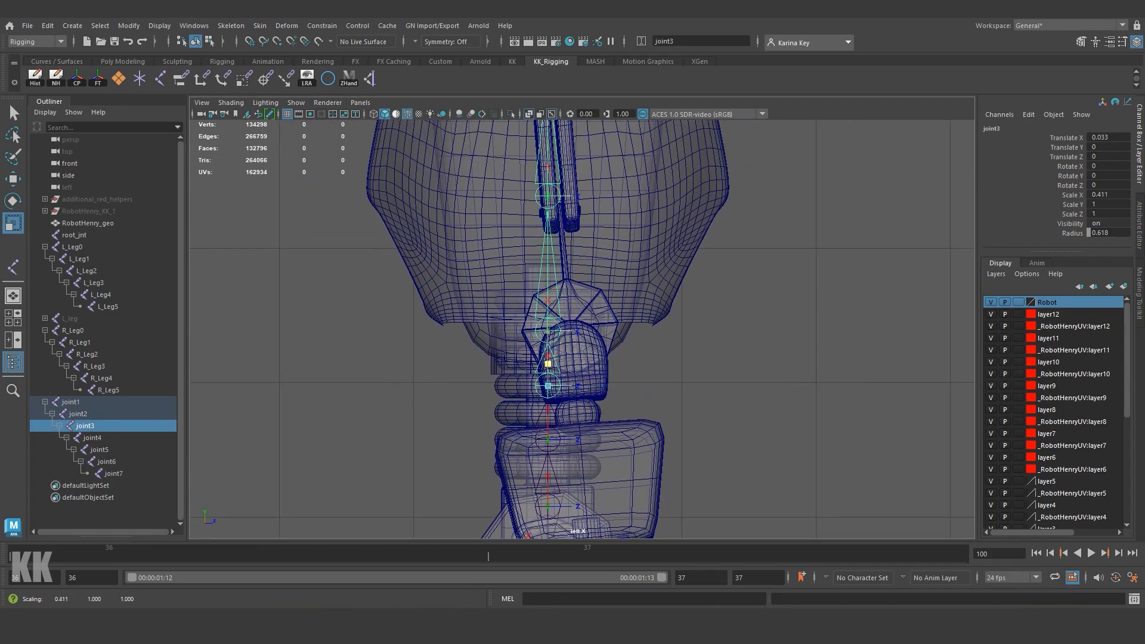
{"action": "scroll", "coordinate": [548, 363], "scroll_direction": "down", "scroll_amount": 2}
{"action": "middle_click_drag", "start_coordinate": [548, 364], "coordinate": [544, 290], "text": "alt"}
Step: Lower the joint1 chain slightly within the pelvis to Translate Y 0.225
{"action": "key", "text": "space"}
{"action": "left_click_drag", "start_coordinate": [573, 299], "coordinate": [515, 301], "text": "alt"}
{"action": "left_click", "coordinate": [71, 401]}
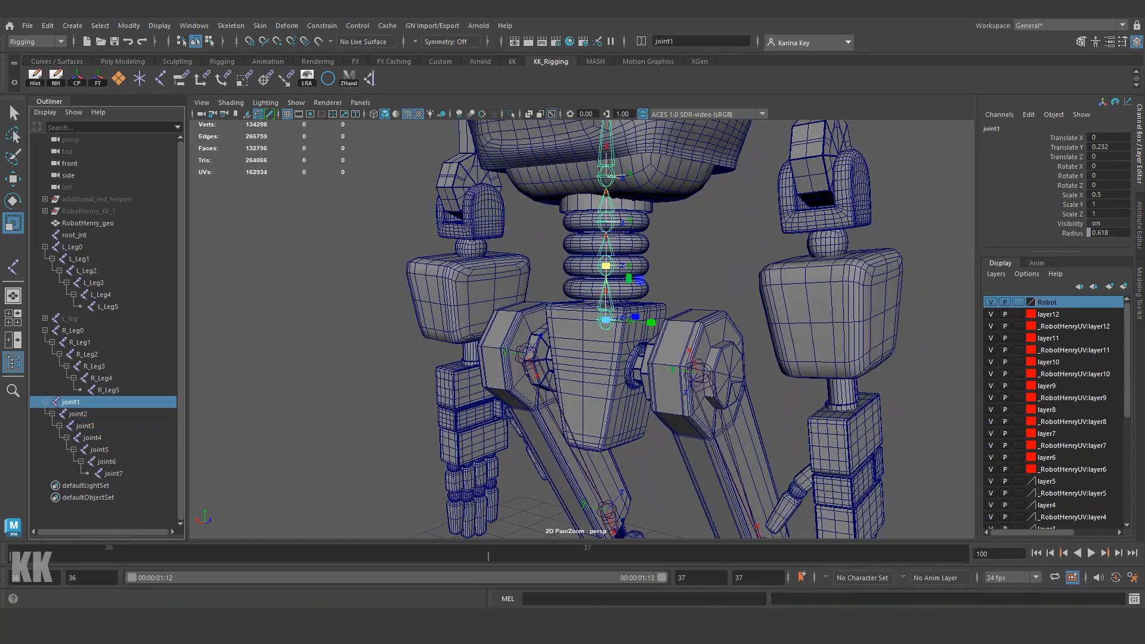
{"action": "key", "text": "w"}
{"action": "key", "text": "space"}
{"action": "key", "text": "space"}
{"action": "scroll", "coordinate": [582, 329], "scroll_direction": "up", "scroll_amount": 4}
{"action": "middle_click_drag", "start_coordinate": [486, 305], "coordinate": [507, 289], "text": "alt"}
{"action": "left_click_drag", "start_coordinate": [508, 288], "coordinate": [508, 334]}
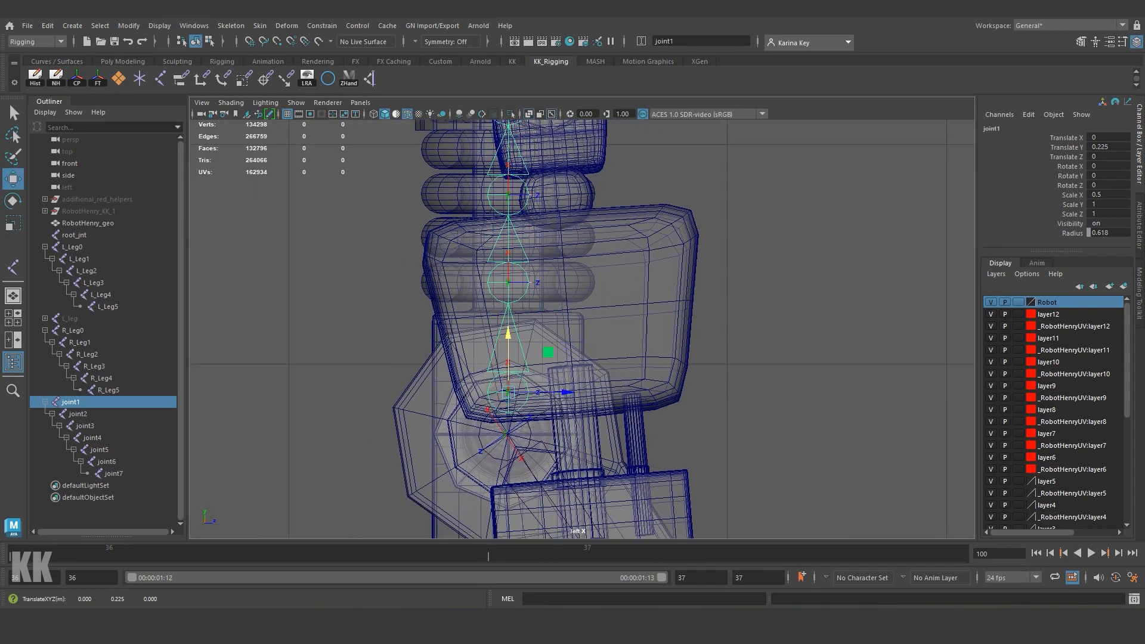
Step: Stretch joint4 along X to a scale of 2.217 so its bone reaches from the waist into the upper chest
{"action": "left_click", "coordinate": [84, 425]}
{"action": "middle_click_drag", "start_coordinate": [536, 268], "coordinate": [510, 398], "text": "alt"}
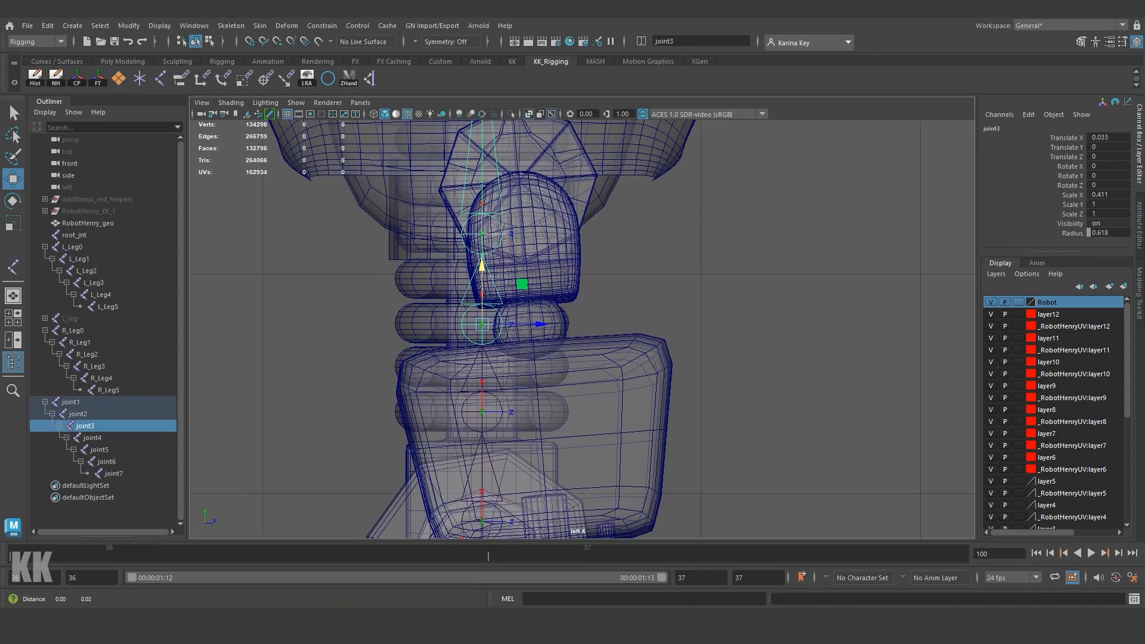
{"action": "left_click", "coordinate": [92, 437]}
{"action": "middle_click_drag", "start_coordinate": [525, 239], "coordinate": [530, 447], "text": "alt"}
{"action": "scroll", "coordinate": [575, 358], "scroll_direction": "down", "scroll_amount": 5}
{"action": "key", "text": "r"}
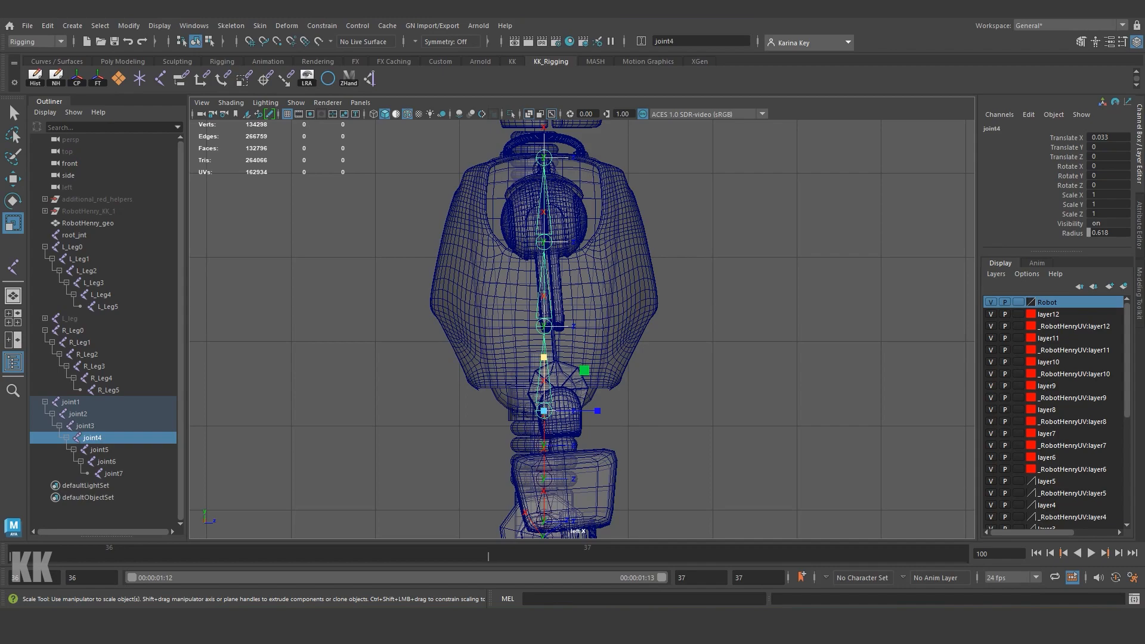
{"action": "left_click_drag", "start_coordinate": [544, 356], "coordinate": [544, 260]}
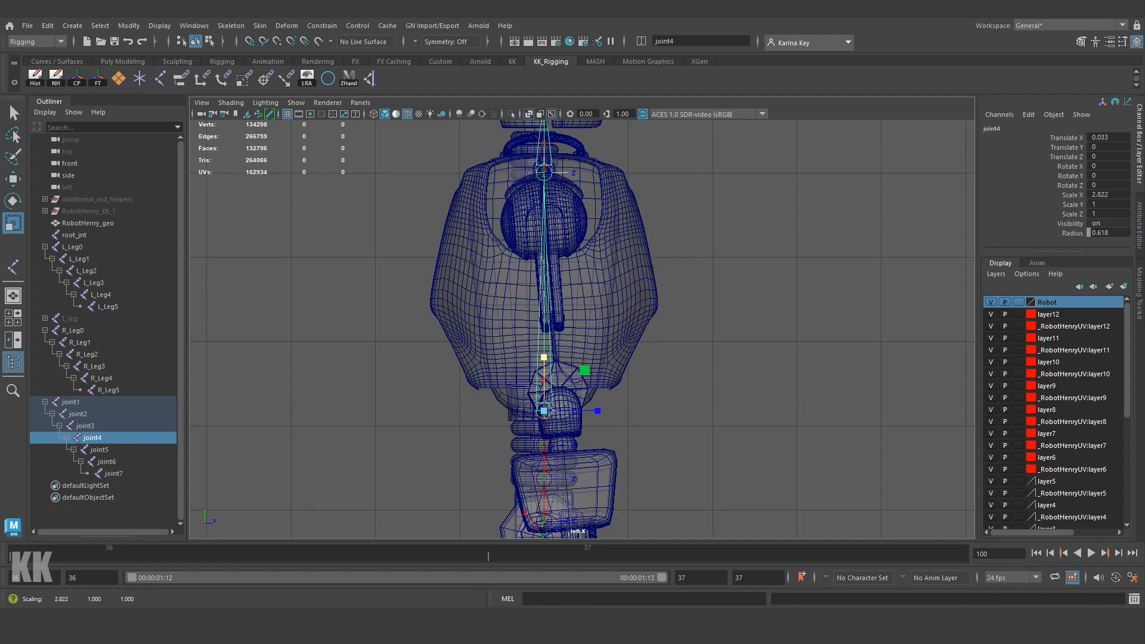
{"action": "key", "text": "space"}
{"action": "key", "text": "space"}
{"action": "left_click_drag", "start_coordinate": [543, 357], "coordinate": [543, 372]}
{"action": "key", "text": "space"}
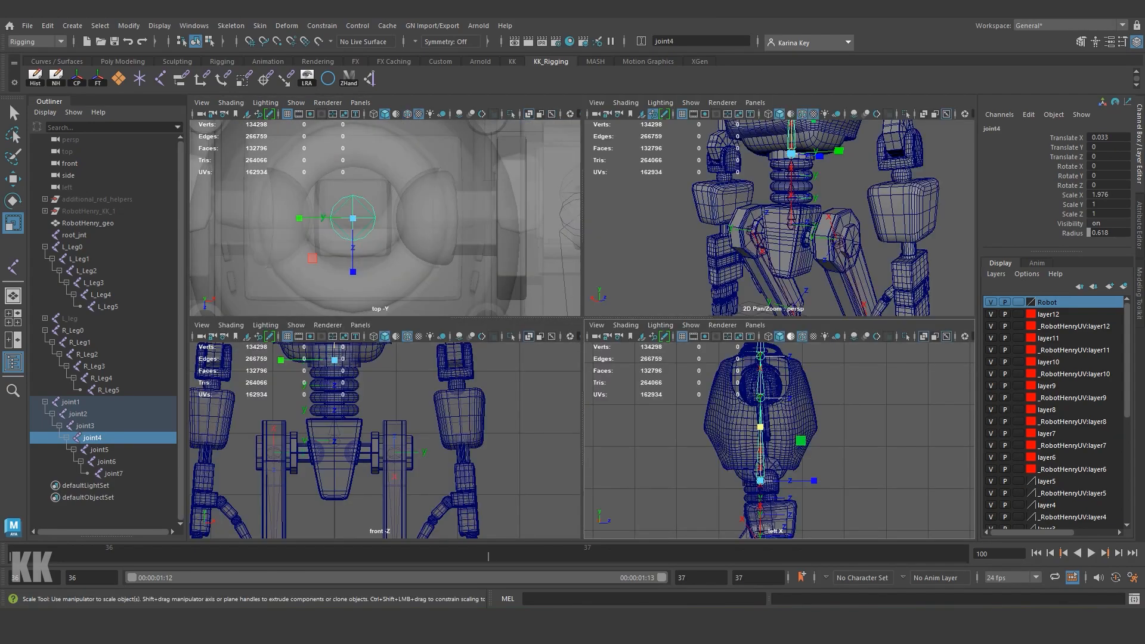
{"action": "key", "text": "space"}
{"action": "middle_click_drag", "start_coordinate": [500, 179], "coordinate": [525, 525], "text": "alt"}
{"action": "scroll", "coordinate": [525, 417], "scroll_direction": "down", "scroll_amount": 3}
{"action": "left_click_drag", "start_coordinate": [525, 415], "coordinate": [525, 409]}
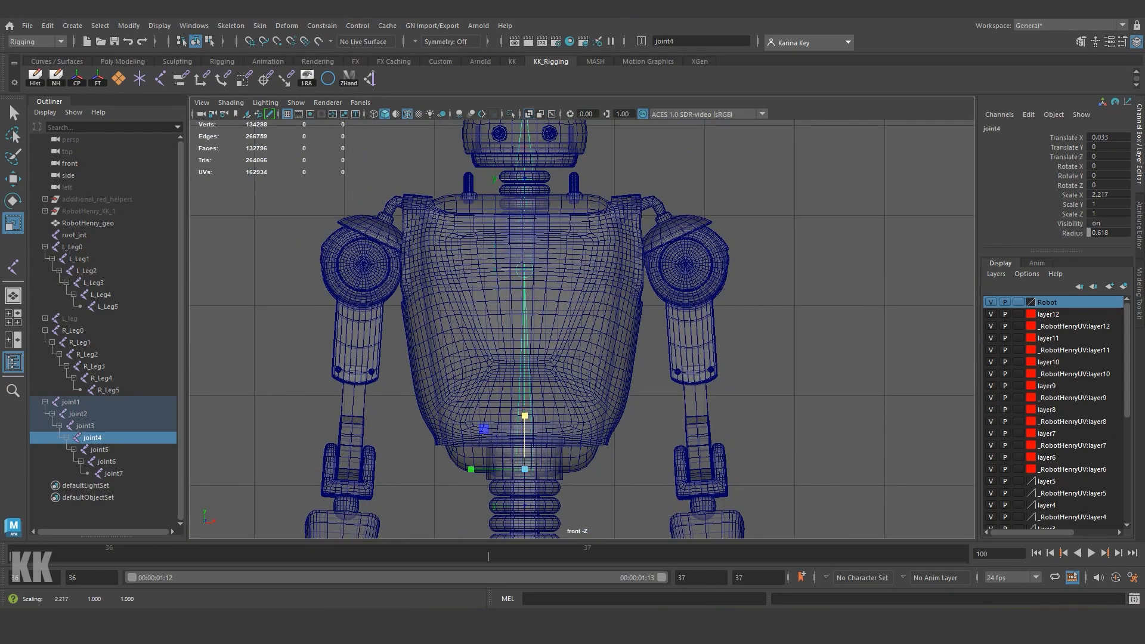
Step: Scale joint5 along X to 0.872 in the front view so the next joint sits at the base of the neck
{"action": "left_click", "coordinate": [100, 450]}
{"action": "left_click_drag", "start_coordinate": [525, 216], "coordinate": [525, 230]}
{"action": "key", "text": "f"}
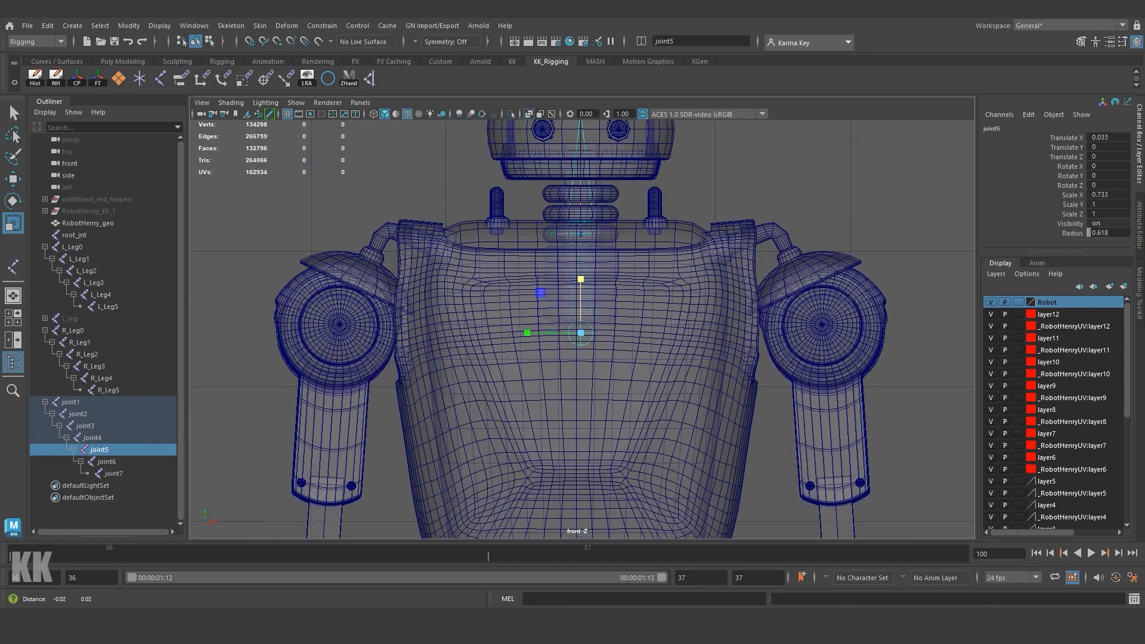
{"action": "scroll", "coordinate": [530, 314], "scroll_direction": "down", "scroll_amount": 4}
{"action": "middle_click_drag", "start_coordinate": [553, 320], "coordinate": [554, 371], "text": "alt"}
{"action": "scroll", "coordinate": [546, 321], "scroll_direction": "up", "scroll_amount": 3}
{"action": "scroll", "coordinate": [554, 371], "scroll_direction": "up", "scroll_amount": 5}
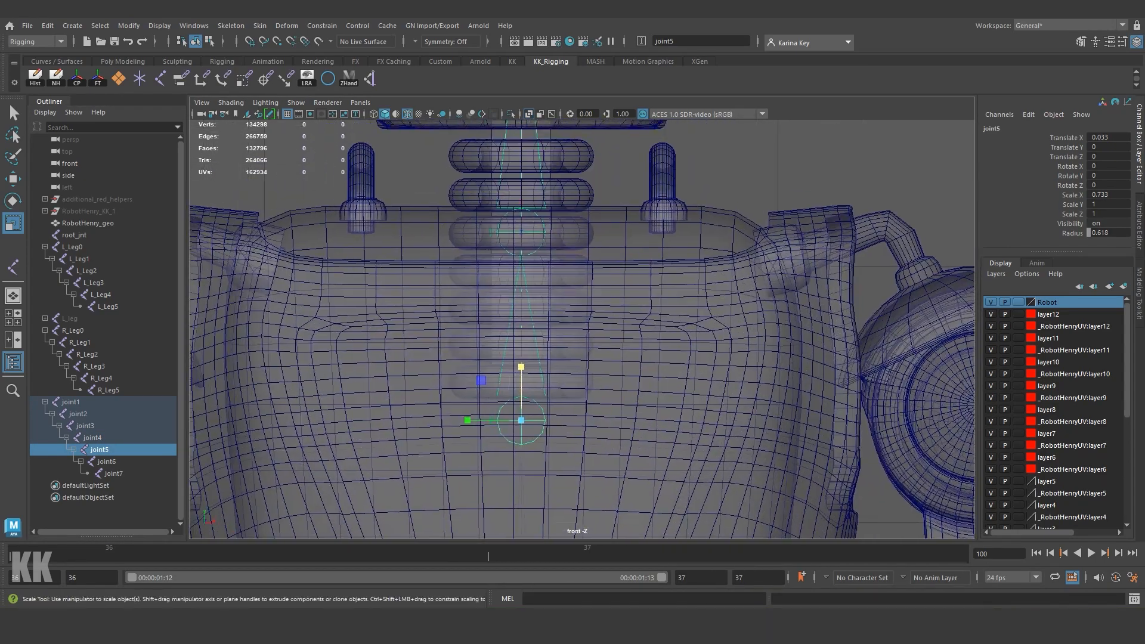
{"action": "left_click_drag", "start_coordinate": [521, 367], "coordinate": [521, 357]}
{"action": "middle_click_drag", "start_coordinate": [525, 268], "coordinate": [477, 501], "text": "alt"}
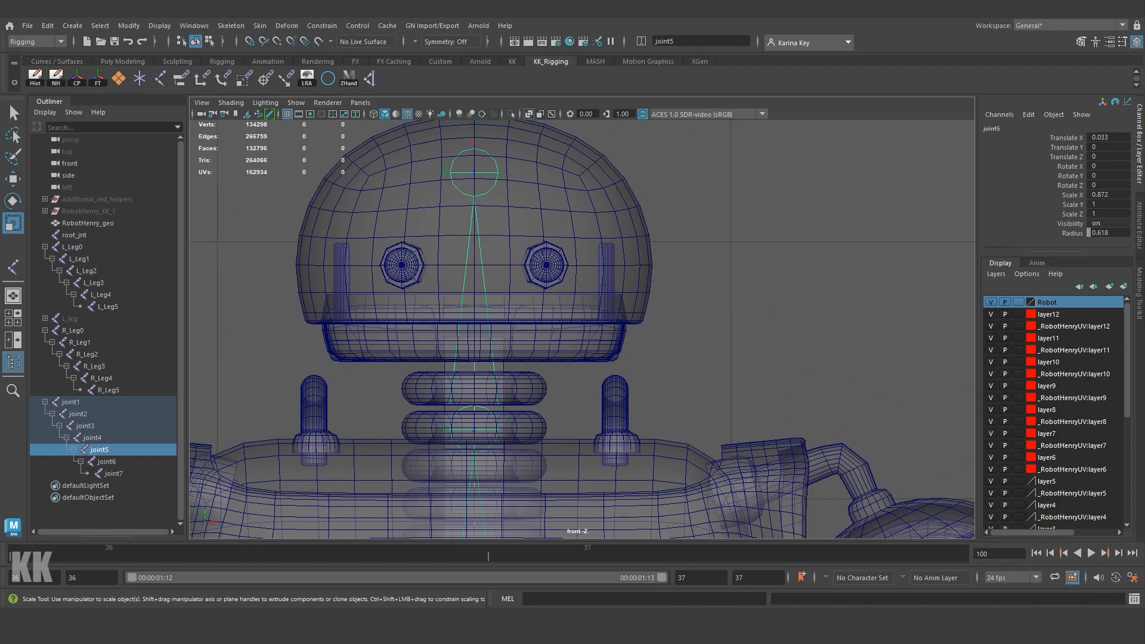
Step: Select joint6 at the base of the robot's neck
{"action": "left_click", "coordinate": [107, 461]}
{"action": "scroll", "coordinate": [507, 369], "scroll_direction": "down", "scroll_amount": 3}
{"action": "middle_click_drag", "start_coordinate": [507, 405], "coordinate": [526, 369], "text": "alt"}
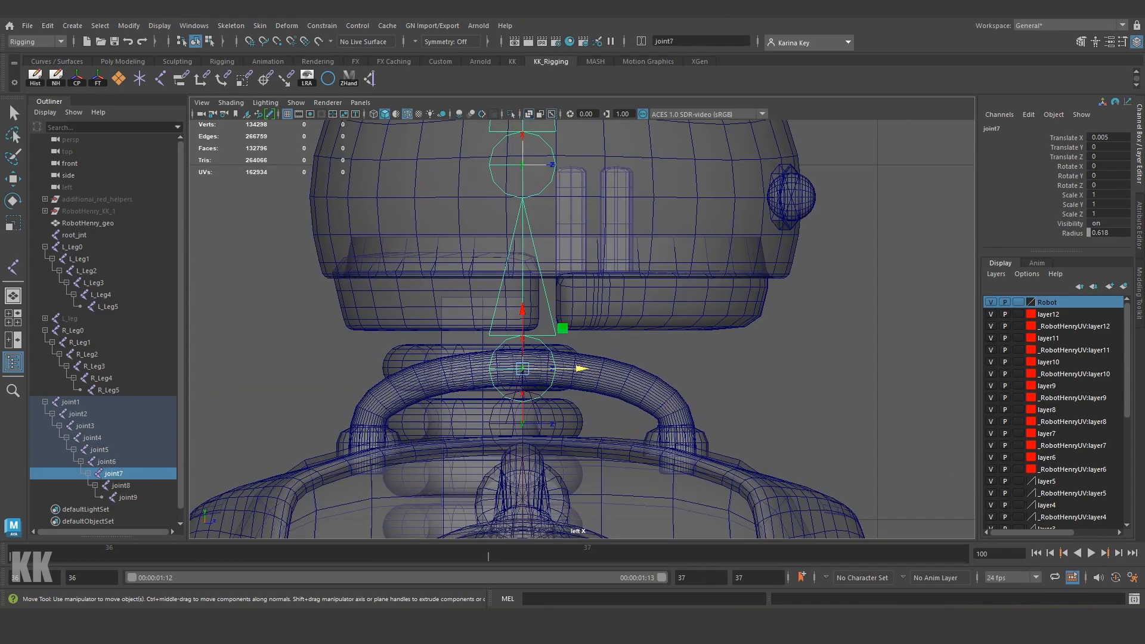
Step: Set the radius of all spine chain joints, joint1 through joint9, to 0.2
{"action": "left_click_drag", "start_coordinate": [71, 402], "coordinate": [125, 498]}
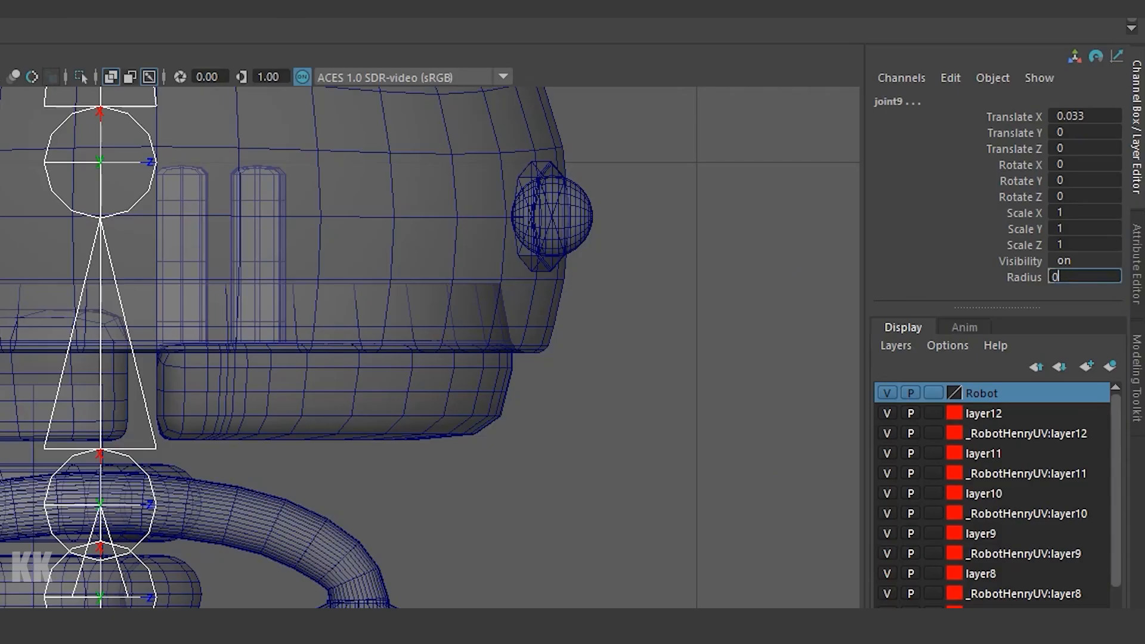
{"action": "type", "text": "2"}
{"action": "key", "text": "Return"}
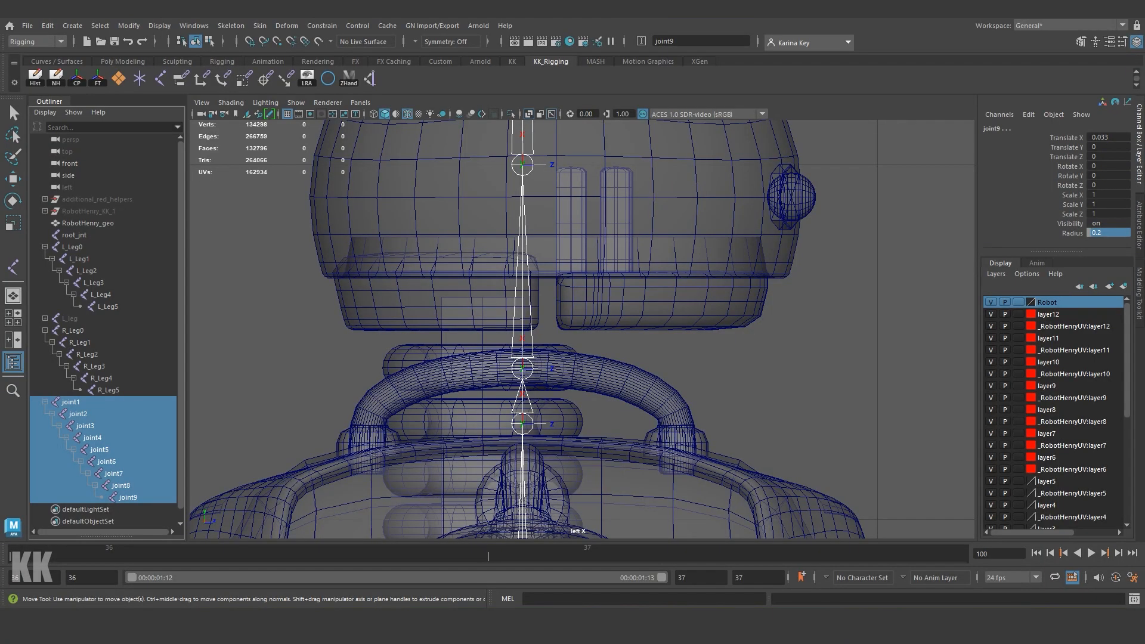
{"action": "right_click_drag", "start_coordinate": [560, 334], "coordinate": [585, 334], "text": "alt"}
{"action": "middle_click_drag", "start_coordinate": [585, 334], "coordinate": [578, 347], "text": "alt"}
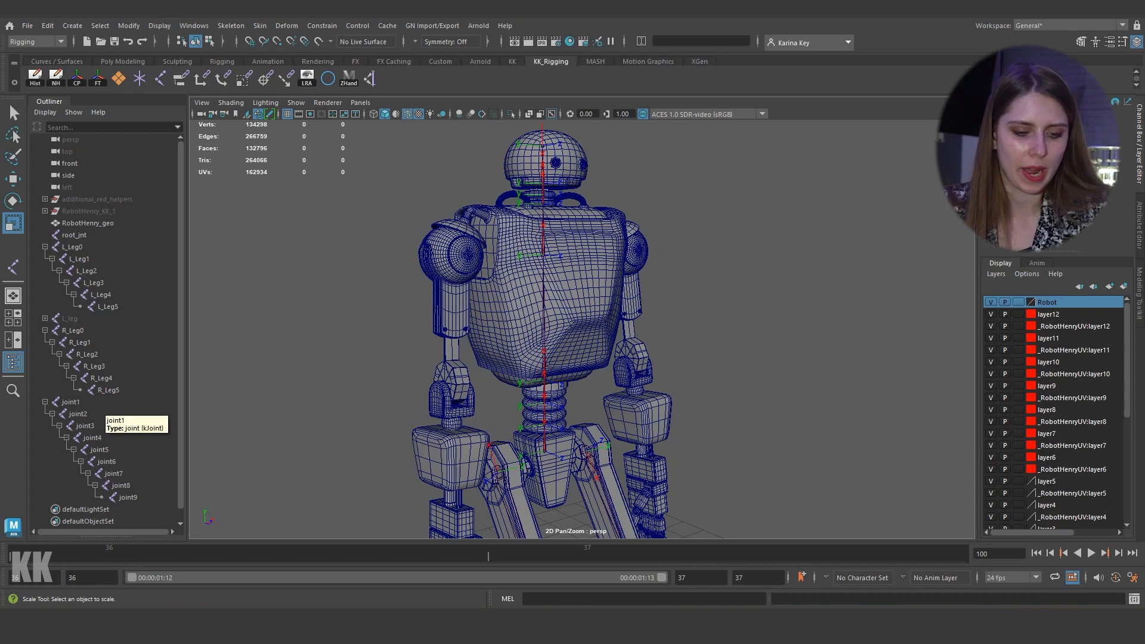
Step: Step through the spine chain from joint1 to joint9 in the perspective view to check each joint, leaving nothing selected
{"action": "left_click", "coordinate": [99, 402]}
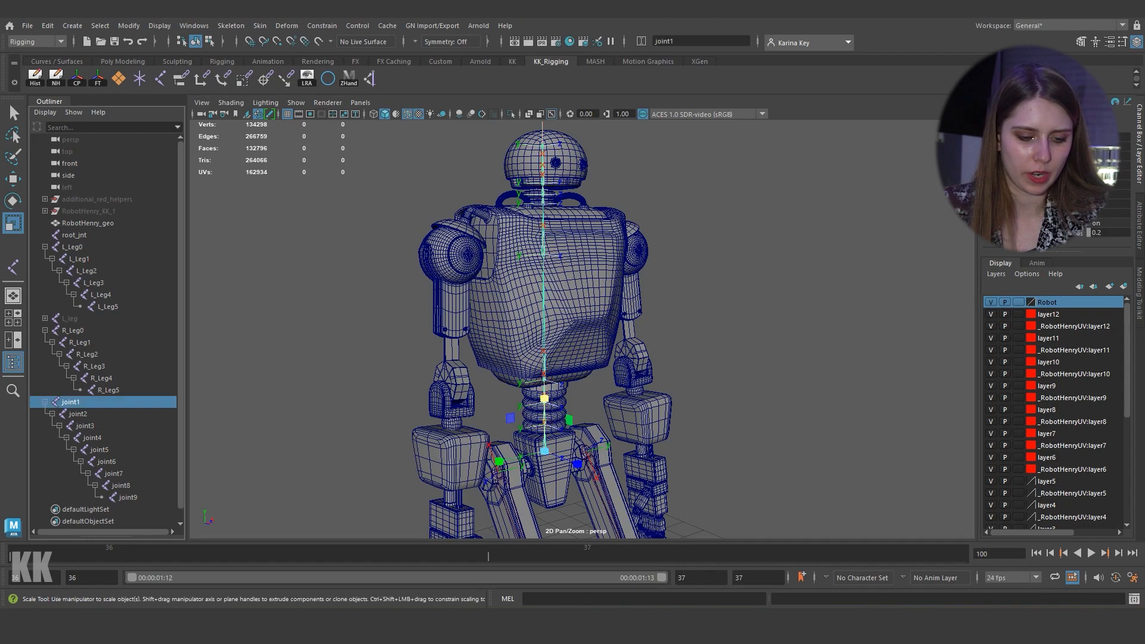
{"action": "left_click", "coordinate": [89, 414], "text": "ctrl"}
{"action": "left_click", "coordinate": [89, 426], "text": "ctrl"}
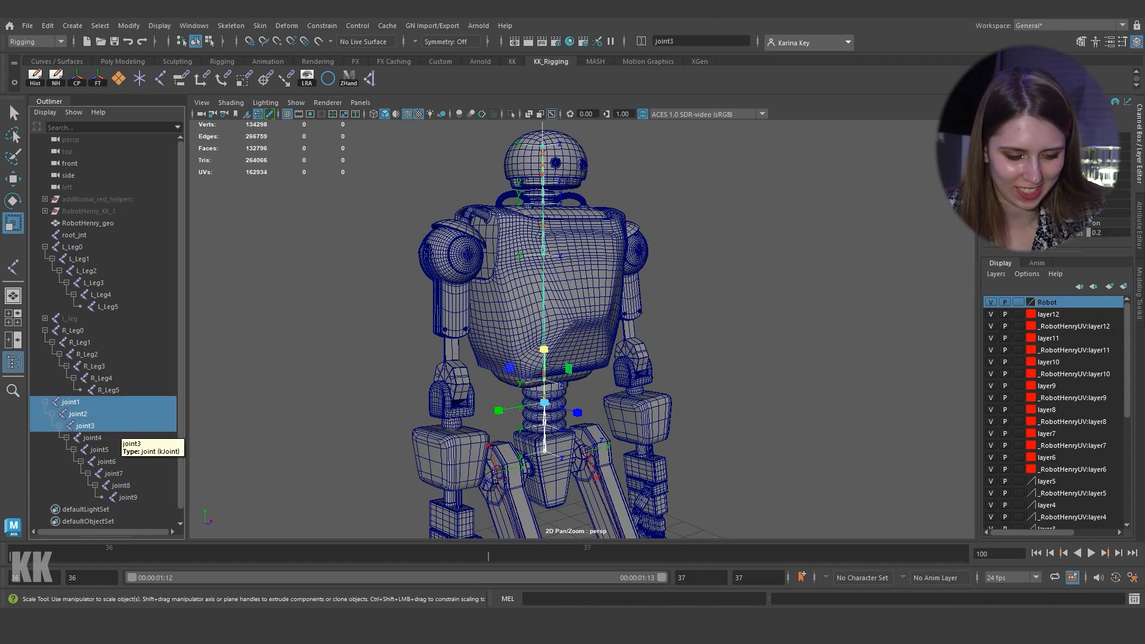
{"action": "key", "text": "Down"}
{"action": "key", "text": "Down"}
{"action": "key", "text": "Down"}
{"action": "key", "text": "Down"}
{"action": "key", "text": "Down"}
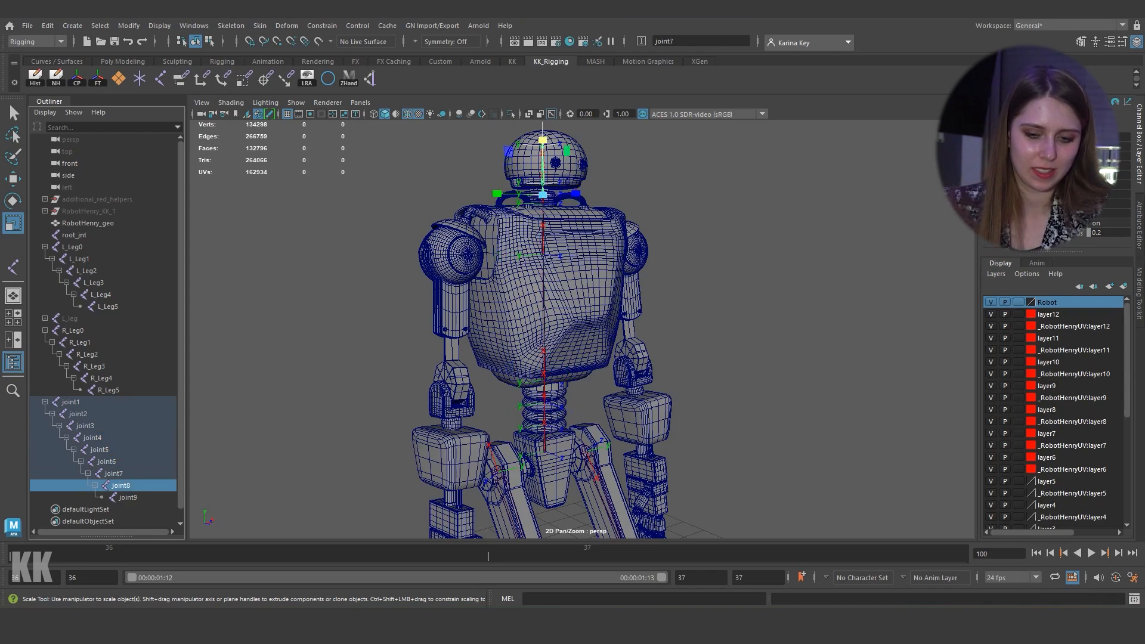
{"action": "key", "text": "Down"}
{"action": "left_click", "coordinate": [310, 358]}
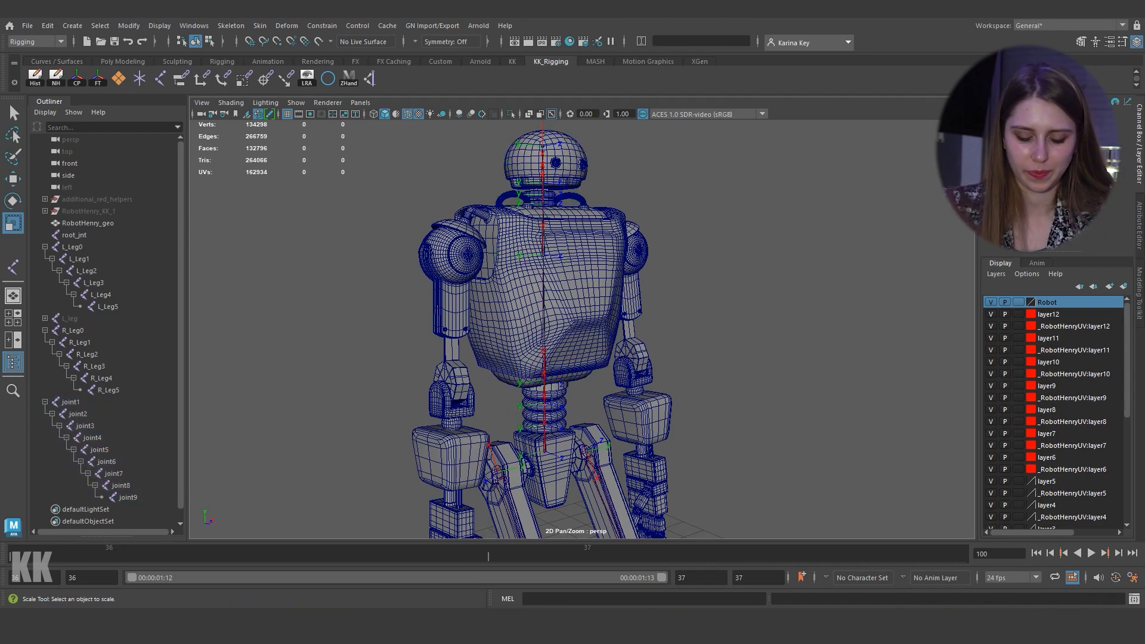
Step: Examine the spine and leg joints inside the robot from several angles in the perspective view
{"action": "left_click_drag", "start_coordinate": [584, 322], "coordinate": [554, 328], "text": "alt"}
{"action": "middle_click_drag", "start_coordinate": [554, 328], "coordinate": [558, 376], "text": "alt"}
{"action": "left_click_drag", "start_coordinate": [557, 376], "coordinate": [545, 370], "text": "alt"}
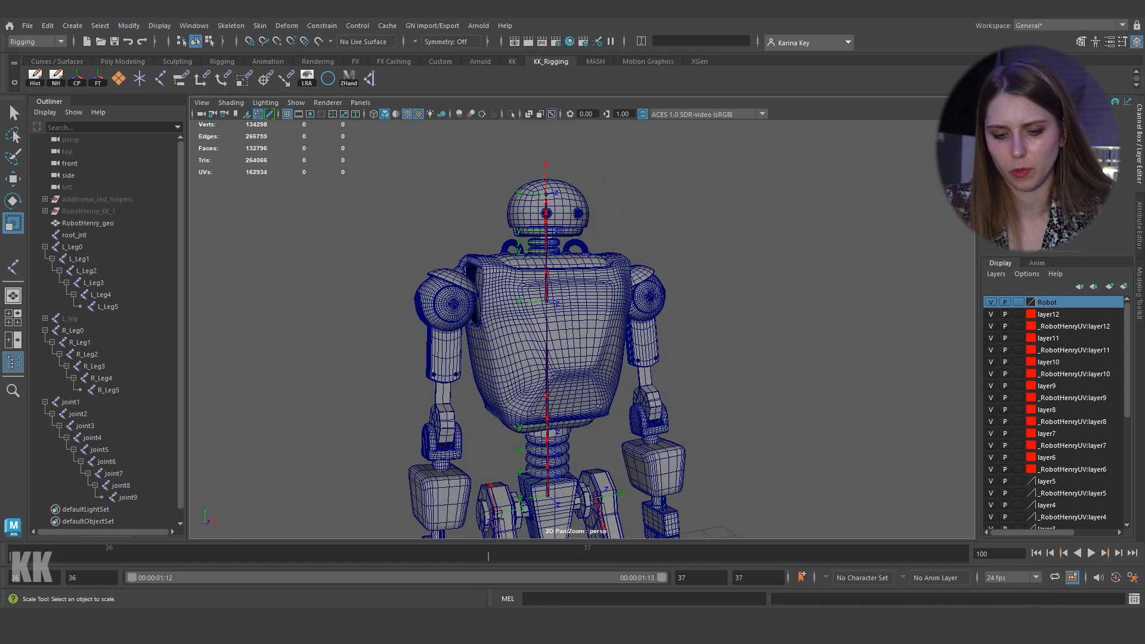
{"action": "scroll", "coordinate": [554, 357], "scroll_direction": "down", "scroll_amount": 4}
{"action": "middle_click_drag", "start_coordinate": [554, 358], "coordinate": [486, 289], "text": "alt"}
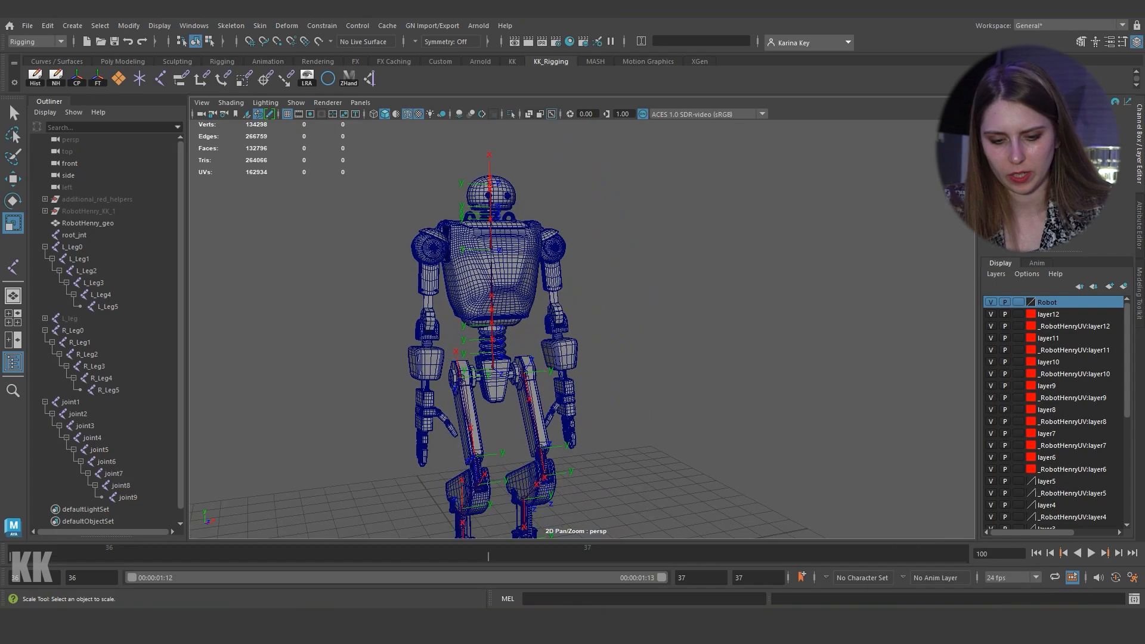
{"action": "left_click_drag", "start_coordinate": [486, 289], "coordinate": [532, 291], "text": "alt"}
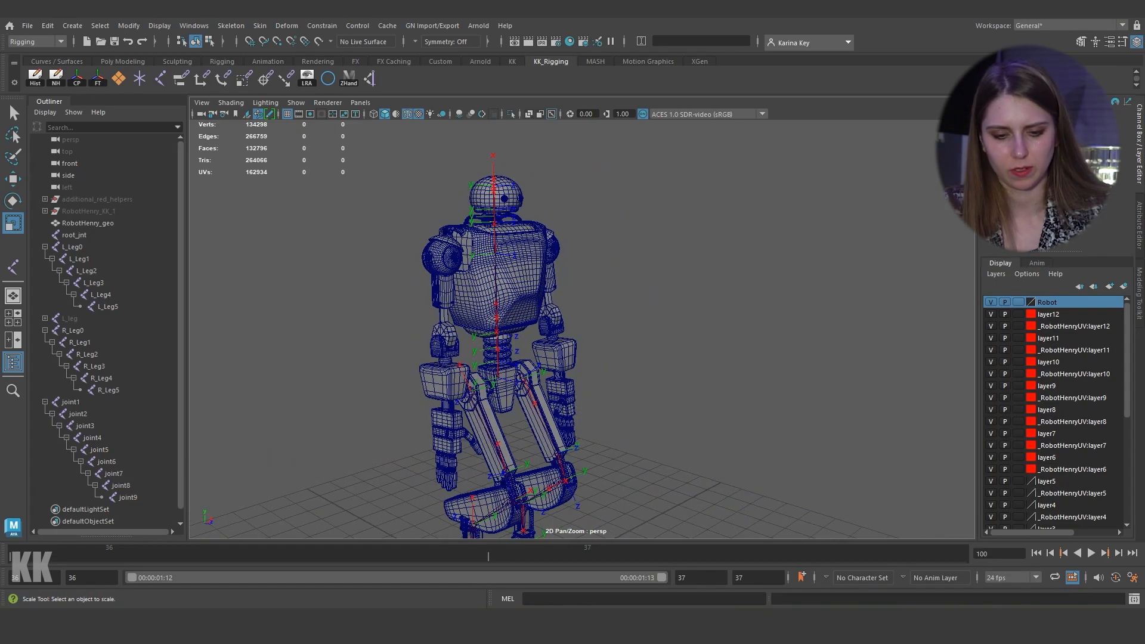
{"action": "mouse_move", "coordinate": [532, 290]}
{"action": "right_mouse_down", "text": "alt"}
{"action": "mouse_move", "coordinate": [602, 293]}
{"action": "mouse_move", "coordinate": [552, 291]}
{"action": "right_mouse_up", "text": "alt"}
{"action": "middle_click_drag", "start_coordinate": [552, 291], "coordinate": [576, 306], "text": "alt"}
{"action": "left_click_drag", "start_coordinate": [575, 306], "coordinate": [536, 302], "text": "alt"}
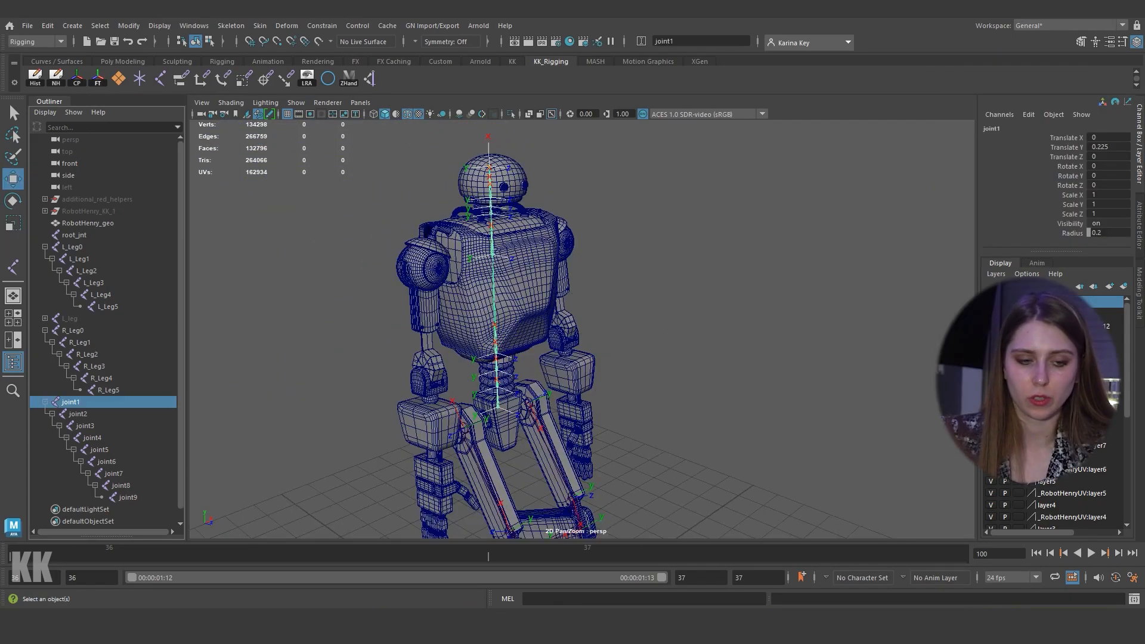
Step: Freeze the translate, rotate and scale transformations of the joint1 chain and check the channel values of each joint down to joint9
{"action": "left_click", "coordinate": [98, 78]}
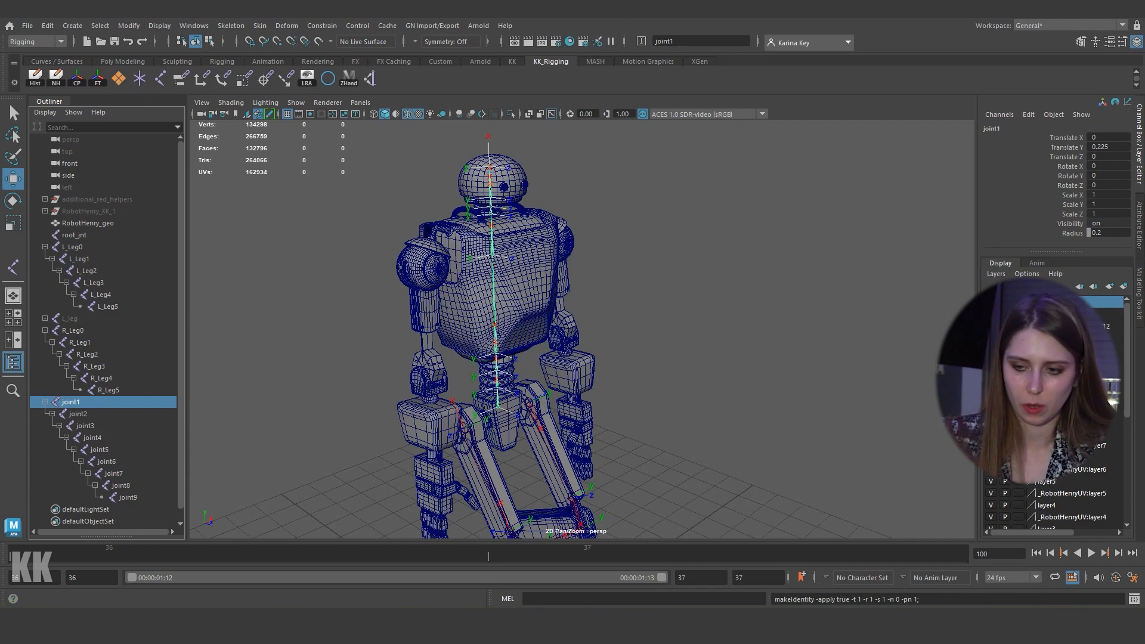
{"action": "key", "text": "Down"}
{"action": "key", "text": "Down"}
{"action": "key", "text": "Down"}
{"action": "key", "text": "Down"}
{"action": "key", "text": "Down"}
{"action": "key", "text": "Down"}
{"action": "key", "text": "Down"}
{"action": "key", "text": "Down"}
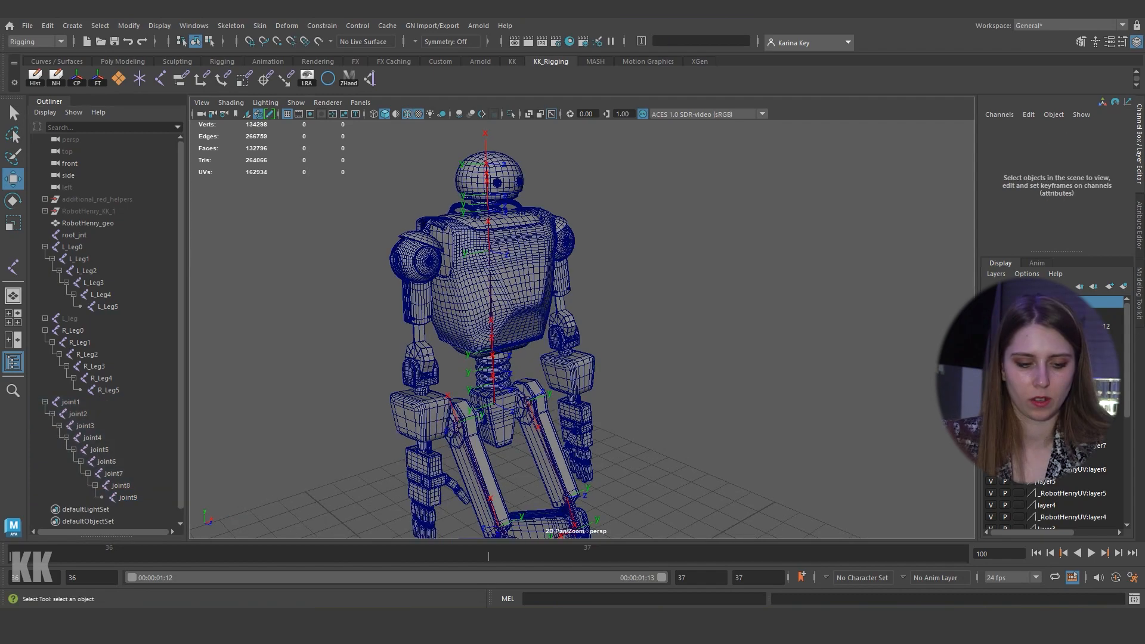
Step: Try rotating all spine joints, joint1 through joint9, together about their local Y axis to test the bend, and undo the rotation
{"action": "left_click", "coordinate": [70, 401]}
{"action": "left_click", "coordinate": [127, 497], "text": "shift"}
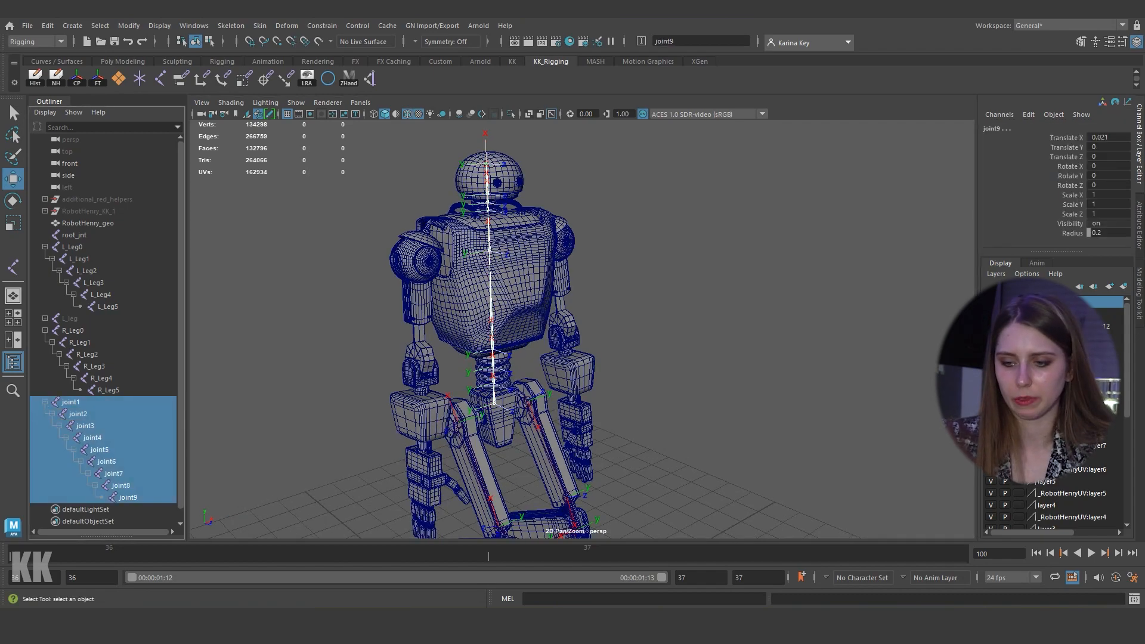
{"action": "left_click", "coordinate": [686, 251]}
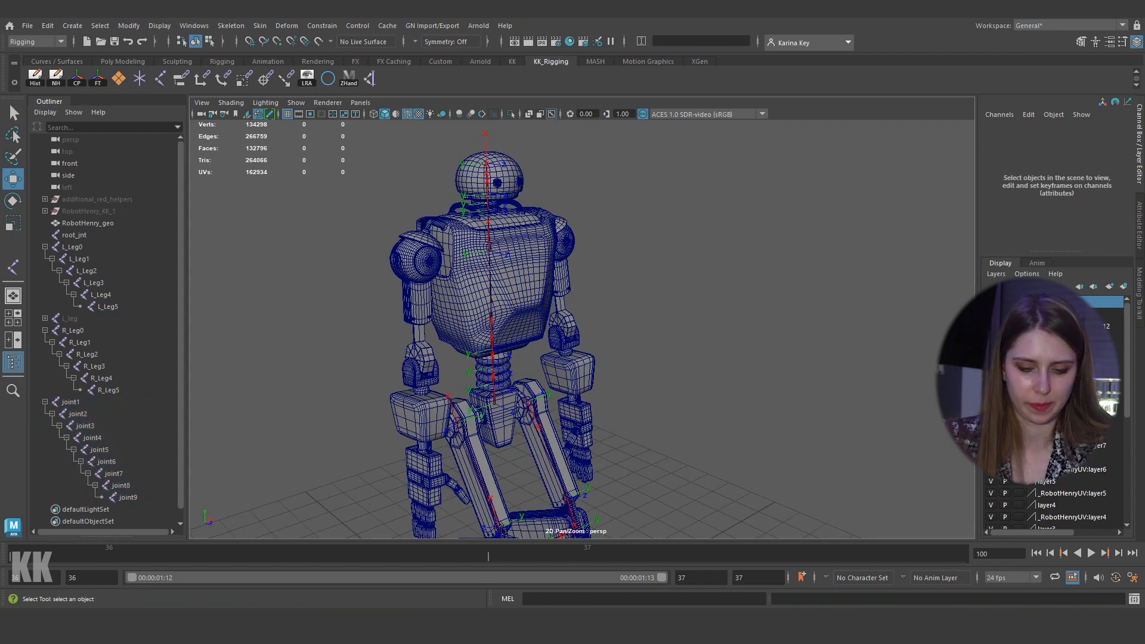
{"action": "middle_click_drag", "start_coordinate": [685, 250], "coordinate": [756, 300], "text": "alt"}
{"action": "left_click_drag", "start_coordinate": [755, 300], "coordinate": [630, 295], "text": "alt"}
{"action": "left_click_drag", "start_coordinate": [71, 402], "coordinate": [127, 498]}
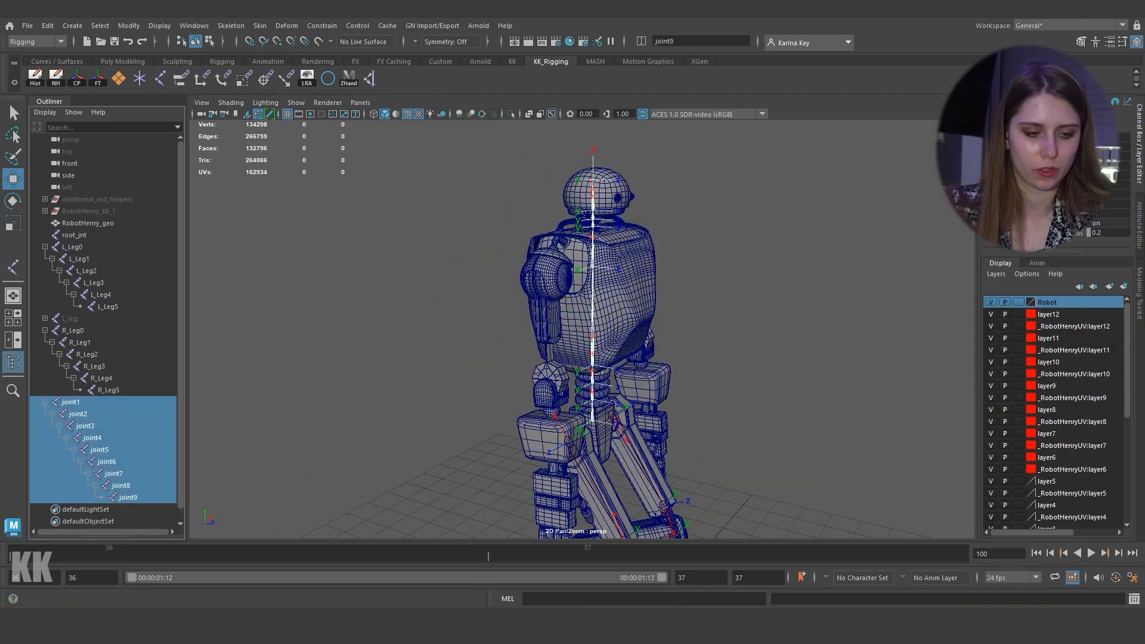
{"action": "key", "text": "e"}
{"action": "left_click_drag", "start_coordinate": [637, 158], "coordinate": [641, 177]}
{"action": "key", "text": "ctrl+z"}
{"action": "key", "text": "ctrl+z"}
{"action": "key", "text": "ctrl+z"}
{"action": "key", "text": "ctrl+z"}
{"action": "key", "text": "ctrl+z"}
{"action": "key", "text": "ctrl+z"}
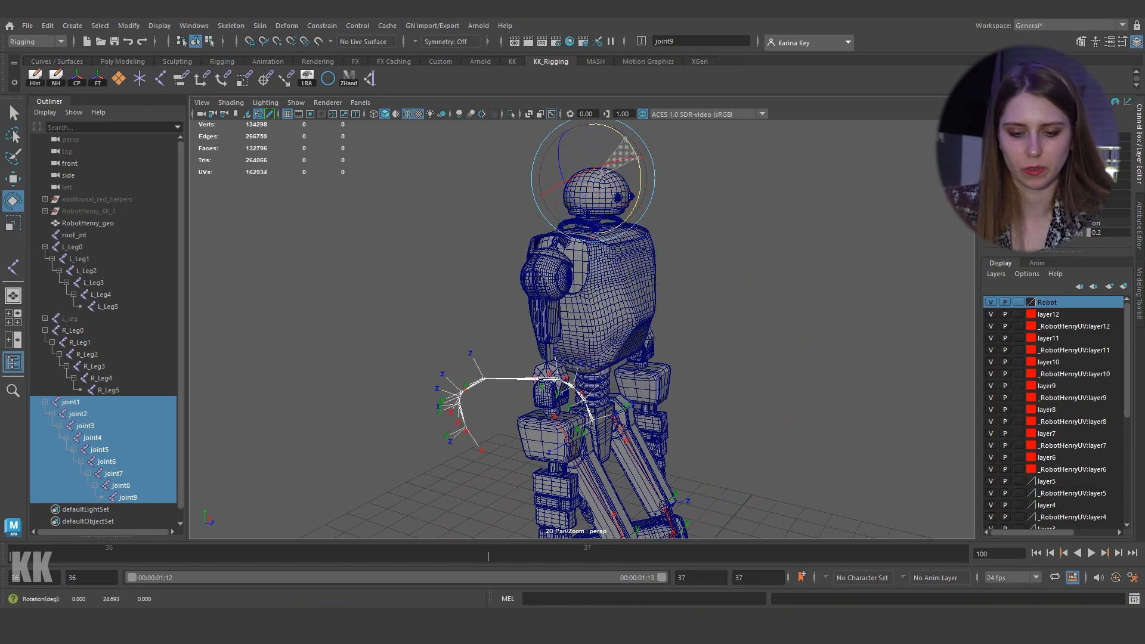
{"action": "key", "text": "ctrl+z"}
Step: Try rotating the selected spine joints together about their local Z axis by about 7.6 degrees, and undo it
{"action": "left_click_drag", "start_coordinate": [593, 126], "coordinate": [555, 182]}
{"action": "key", "text": "ctrl+z"}
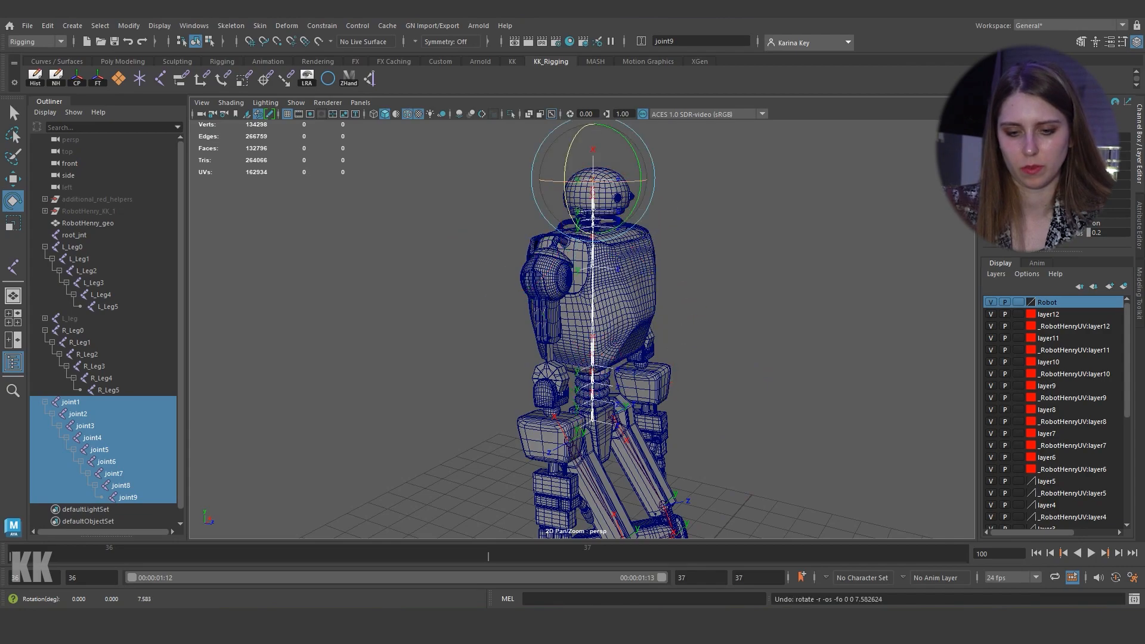
{"action": "key", "text": "ctrl+z"}
{"action": "key", "text": "ctrl+z"}
{"action": "key", "text": "ctrl+z"}
{"action": "key", "text": "ctrl+z"}
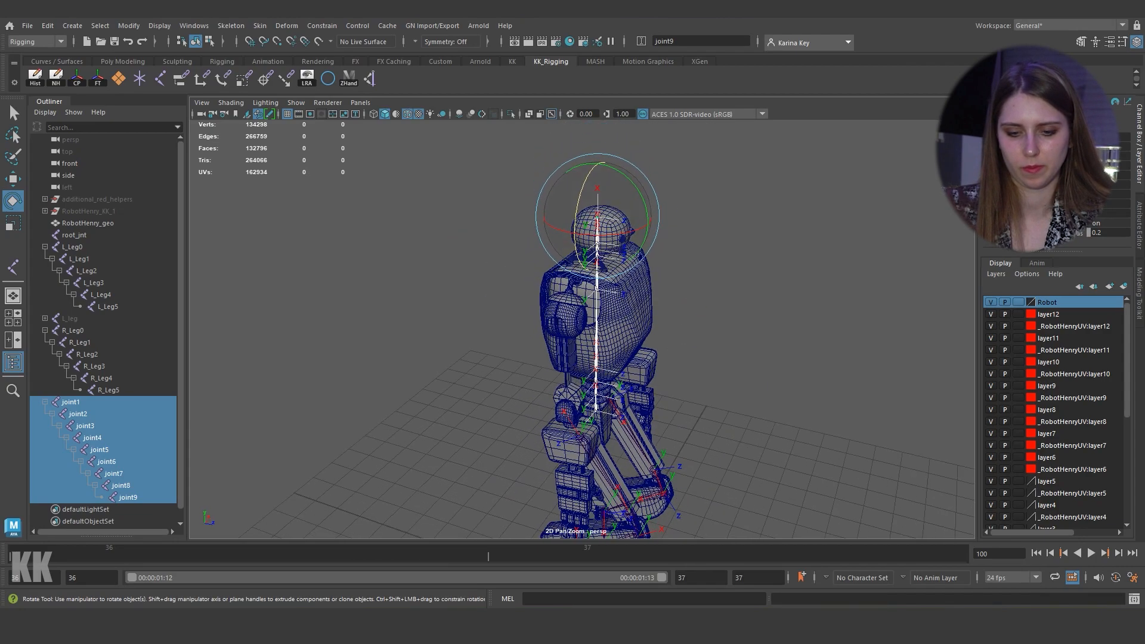
Step: Select the whole joint1 hierarchy and rename all its joints with the base name M_Spine
{"action": "left_click", "coordinate": [70, 402]}
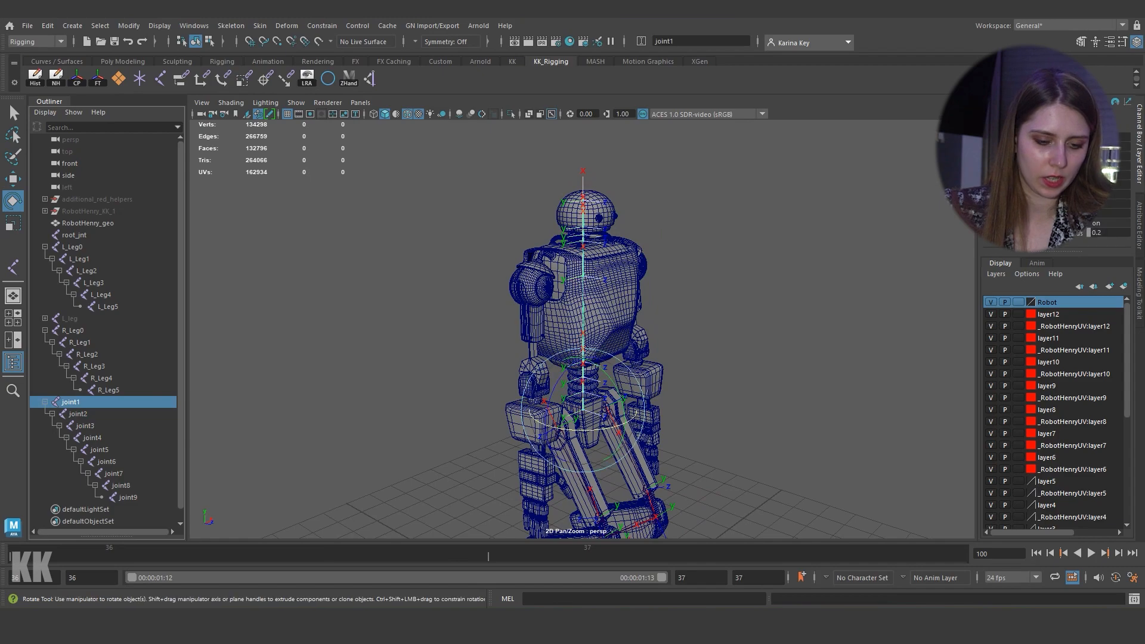
{"action": "key", "text": "ctrl+shift+h"}
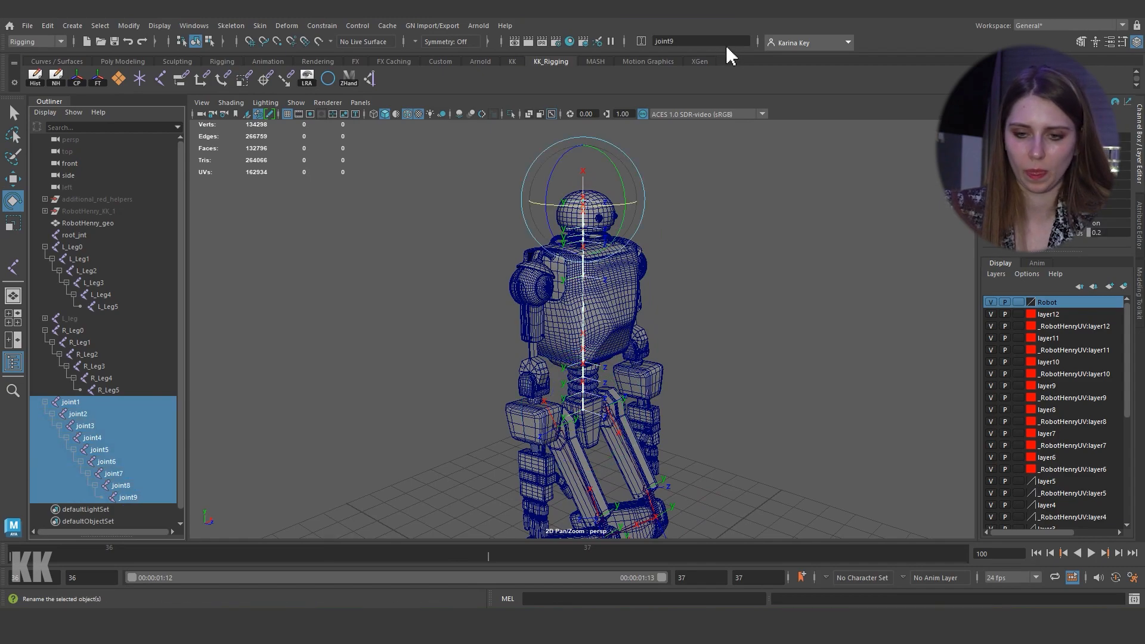
{"action": "left_click", "coordinate": [725, 45]}
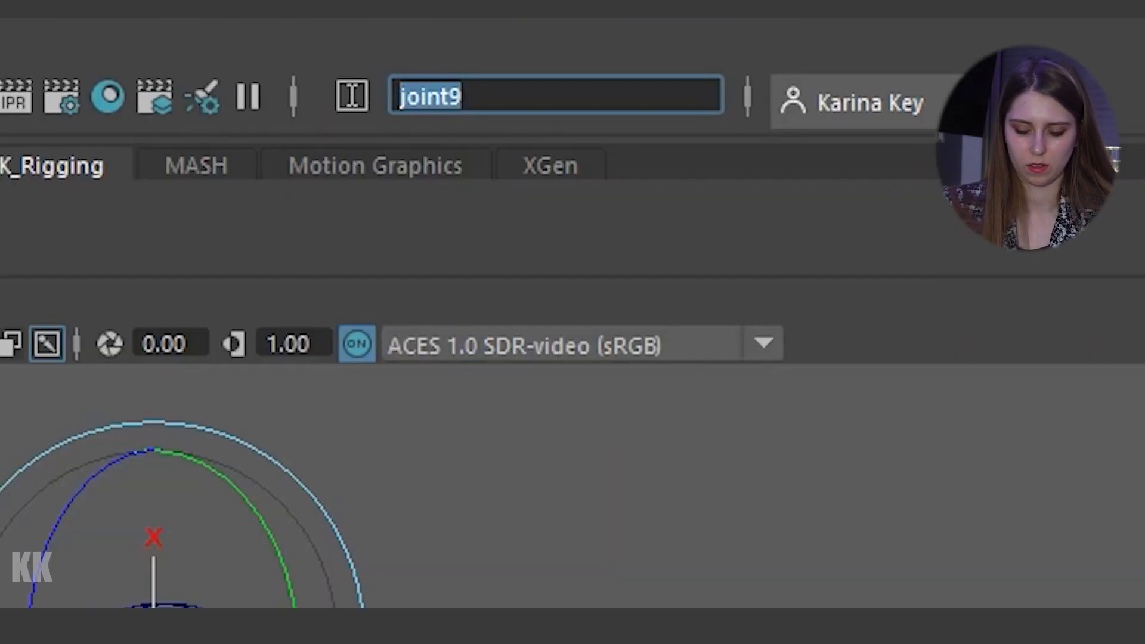
{"action": "key", "text": "Caps_Lock"}
{"action": "type", "text": "M"}
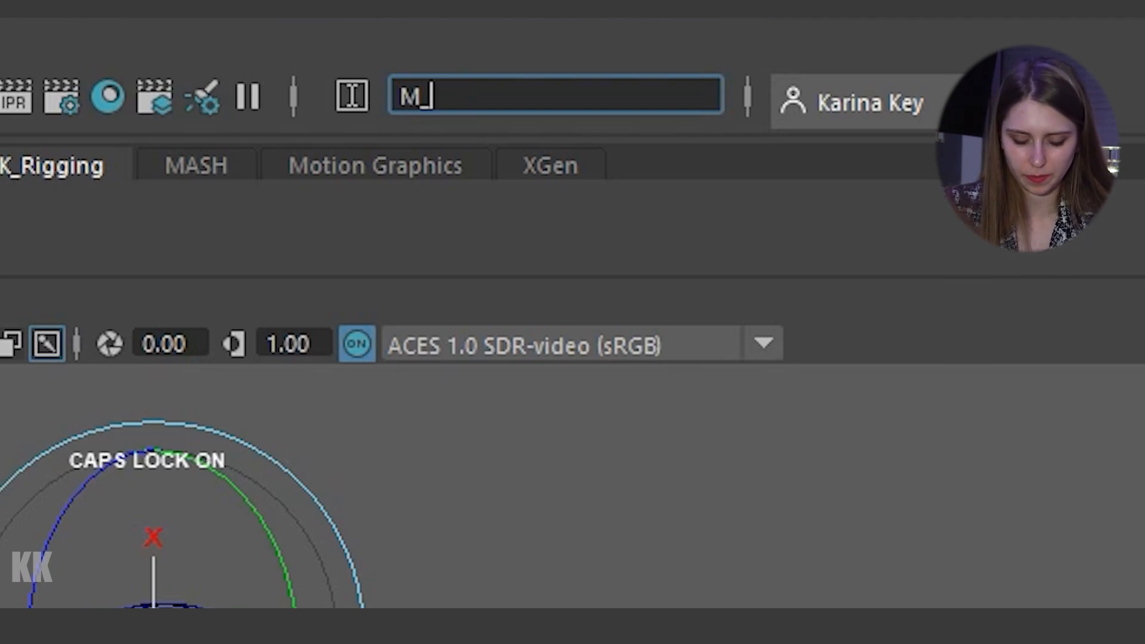
{"action": "type", "text": "_SP"}
{"action": "key", "text": "BackSpace"}
{"action": "key", "text": "Caps_Lock"}
{"action": "type", "text": "pin"}
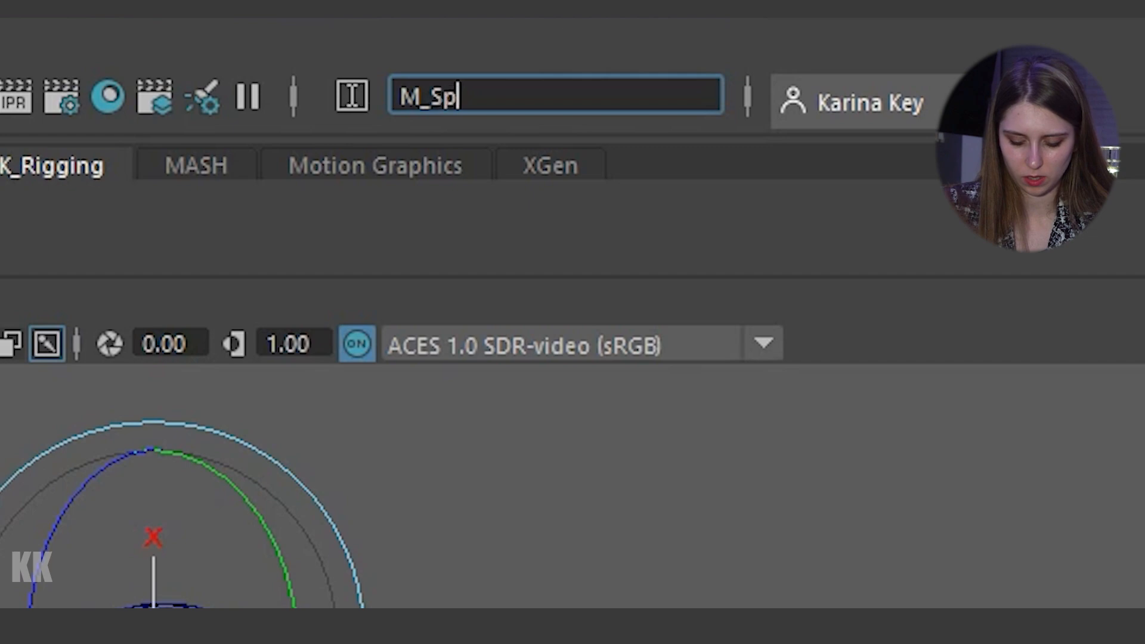
{"action": "type", "text": "e"}
{"action": "key", "text": "Return"}
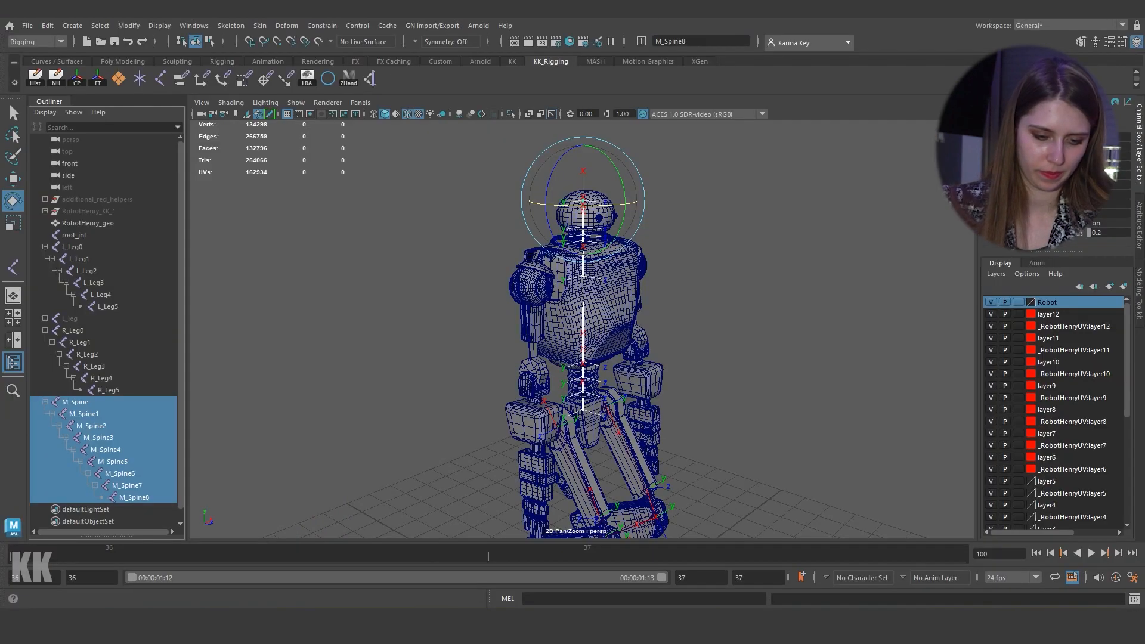
Step: Rename the root joint of the spine chain, M_Spine, as M_Hip
{"action": "left_click", "coordinate": [745, 269]}
{"action": "double_click", "coordinate": [75, 402]}
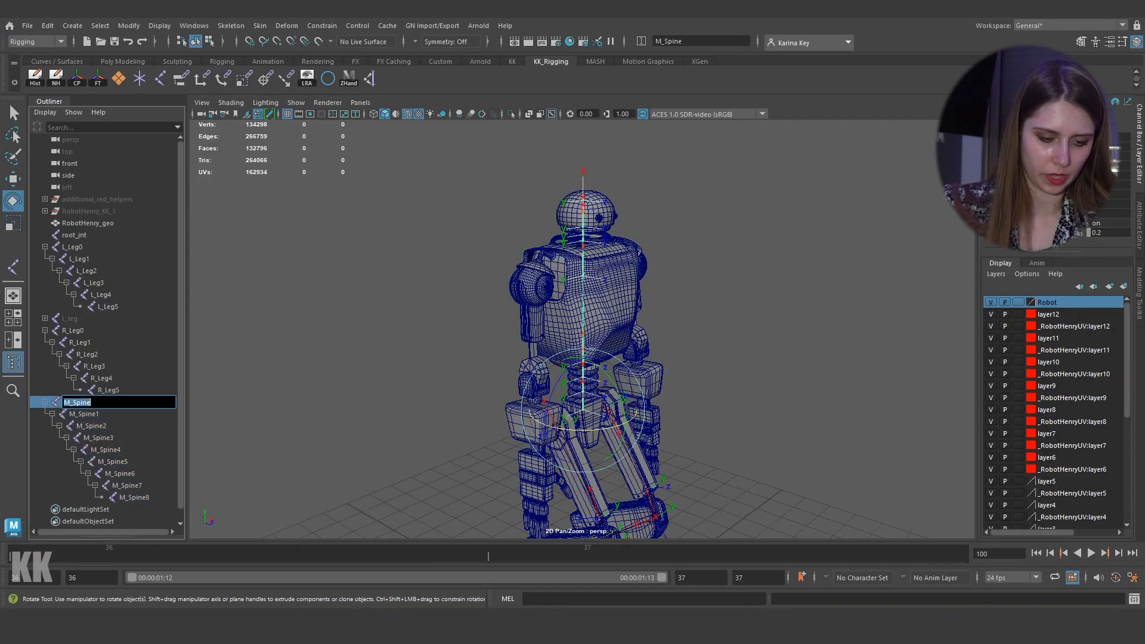
{"action": "key", "text": "Return"}
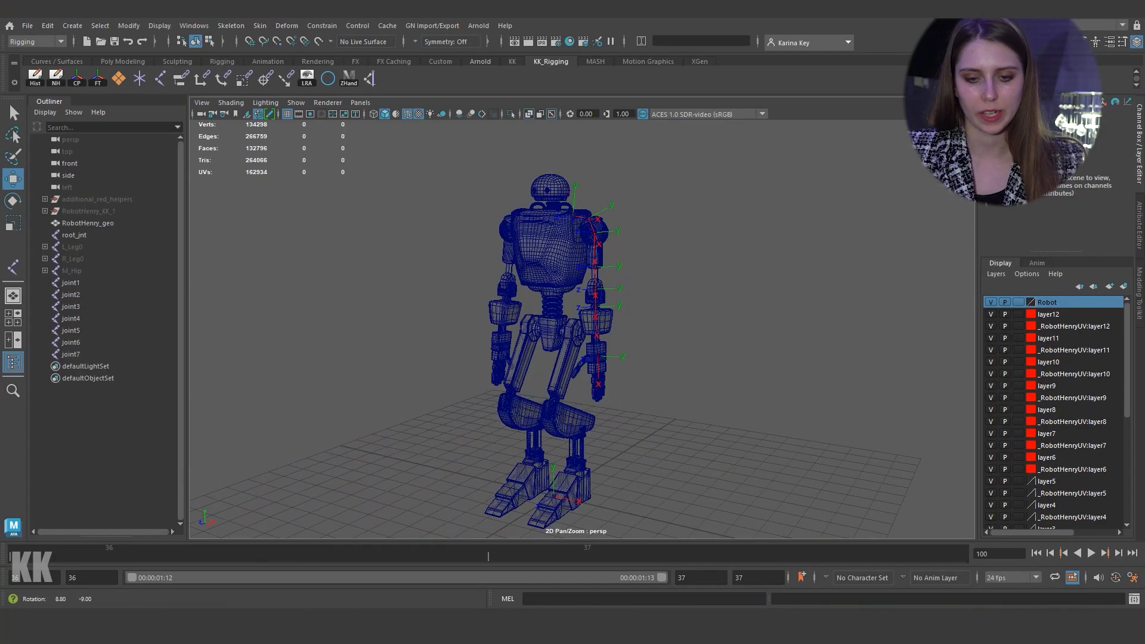
Step: Hide the RobotHenry_geo mesh so that the separate arm joints are unobstructed in the perspective view
{"action": "scroll", "coordinate": [582, 310], "scroll_direction": "up", "scroll_amount": 3}
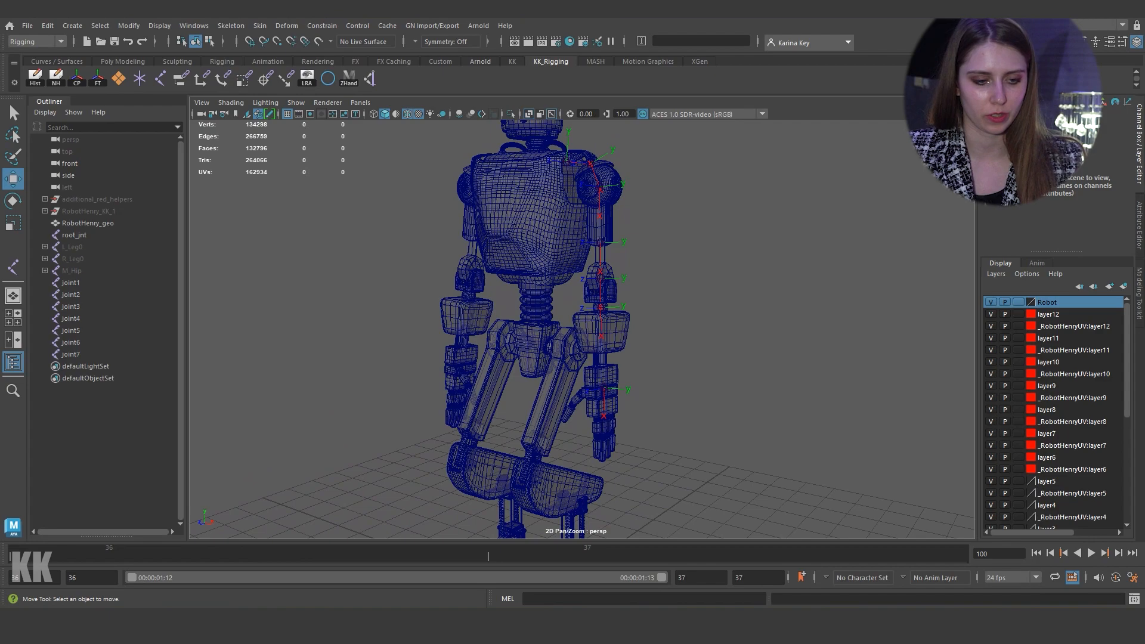
{"action": "left_click", "coordinate": [87, 223]}
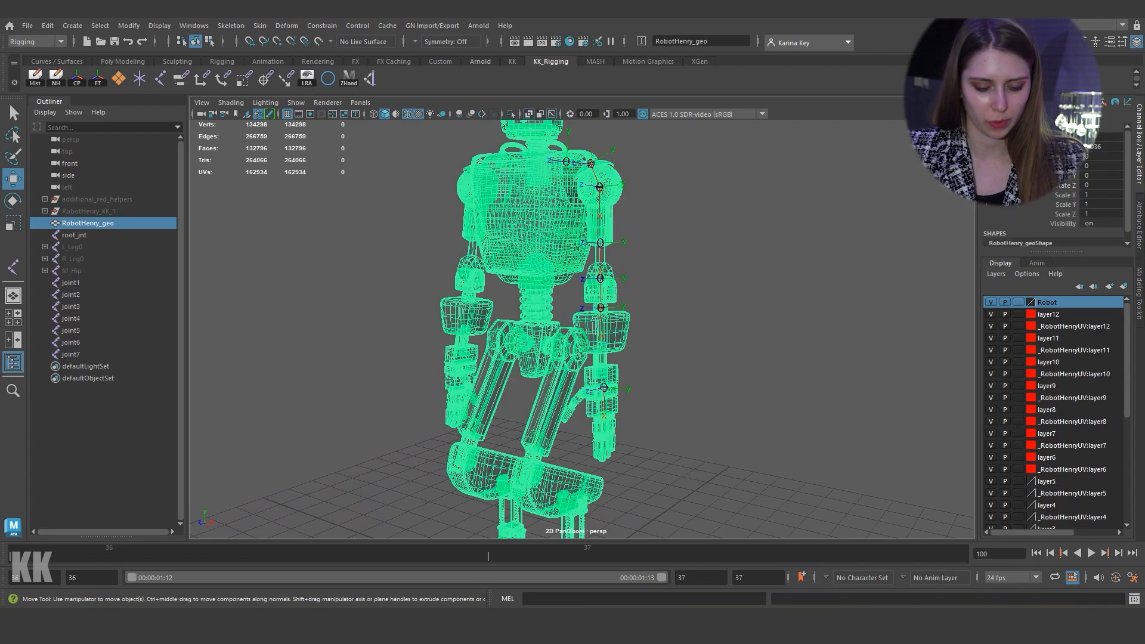
{"action": "key", "text": "h"}
{"action": "left_click", "coordinate": [715, 298]}
{"action": "left_click_drag", "start_coordinate": [715, 298], "coordinate": [727, 305], "text": "alt"}
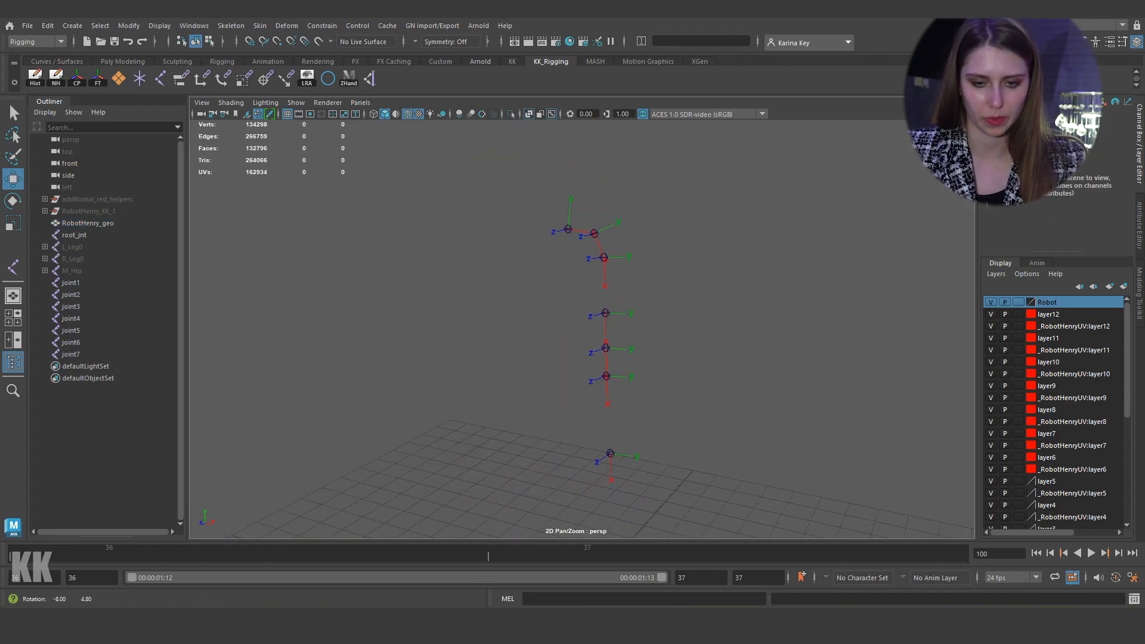
Step: Aim-constrain joint1 to joint2 with aim vector 1, 0, 0, up vector 0, 0, 1 and world up type Scene up
{"action": "scroll", "coordinate": [582, 310], "scroll_direction": "up", "scroll_amount": 5}
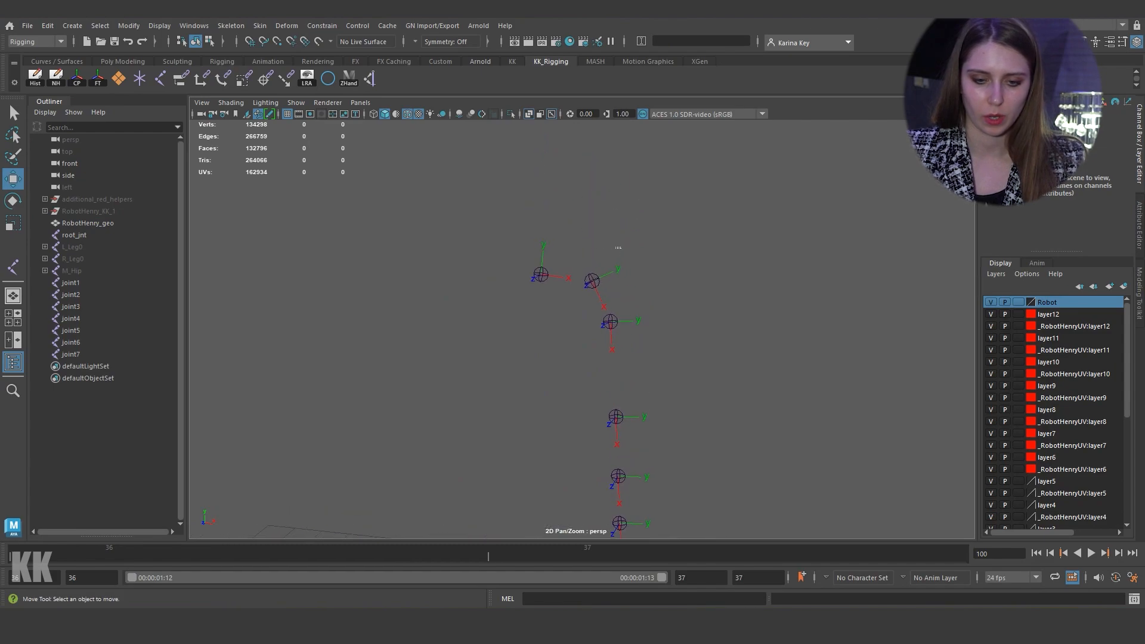
{"action": "left_click_drag", "start_coordinate": [617, 248], "coordinate": [577, 303]}
{"action": "left_click_drag", "start_coordinate": [513, 287], "coordinate": [512, 286], "text": "shift"}
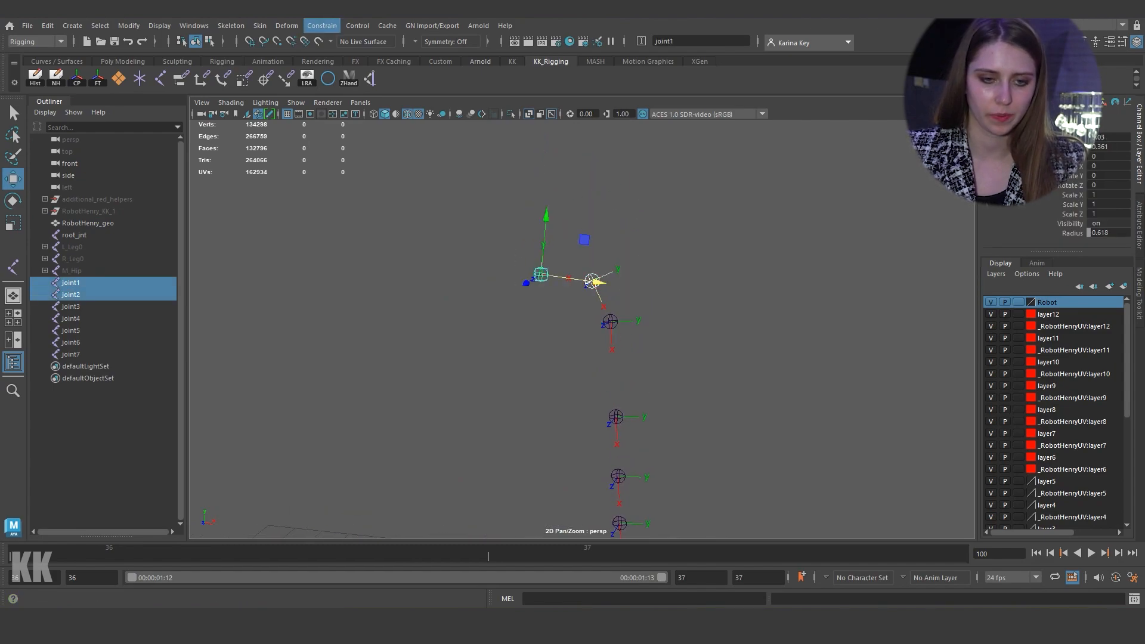
{"action": "left_click", "coordinate": [322, 26]}
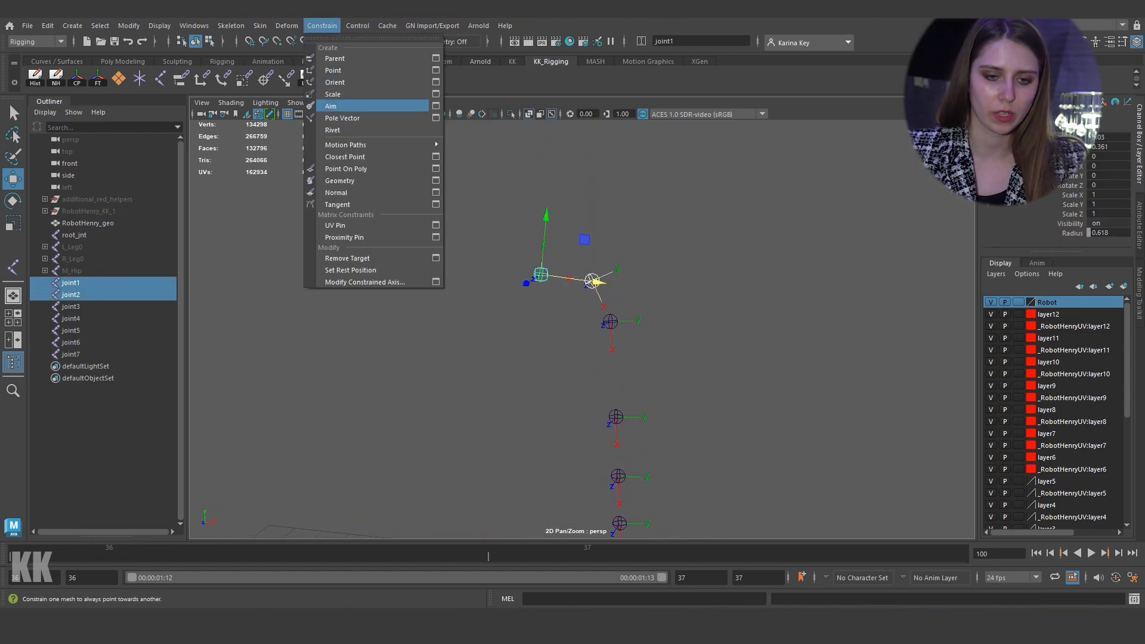
{"action": "left_click", "coordinate": [436, 105]}
{"action": "left_click_drag", "start_coordinate": [596, 141], "coordinate": [790, 123]}
{"action": "left_click", "coordinate": [820, 234]}
{"action": "left_click", "coordinate": [805, 247]}
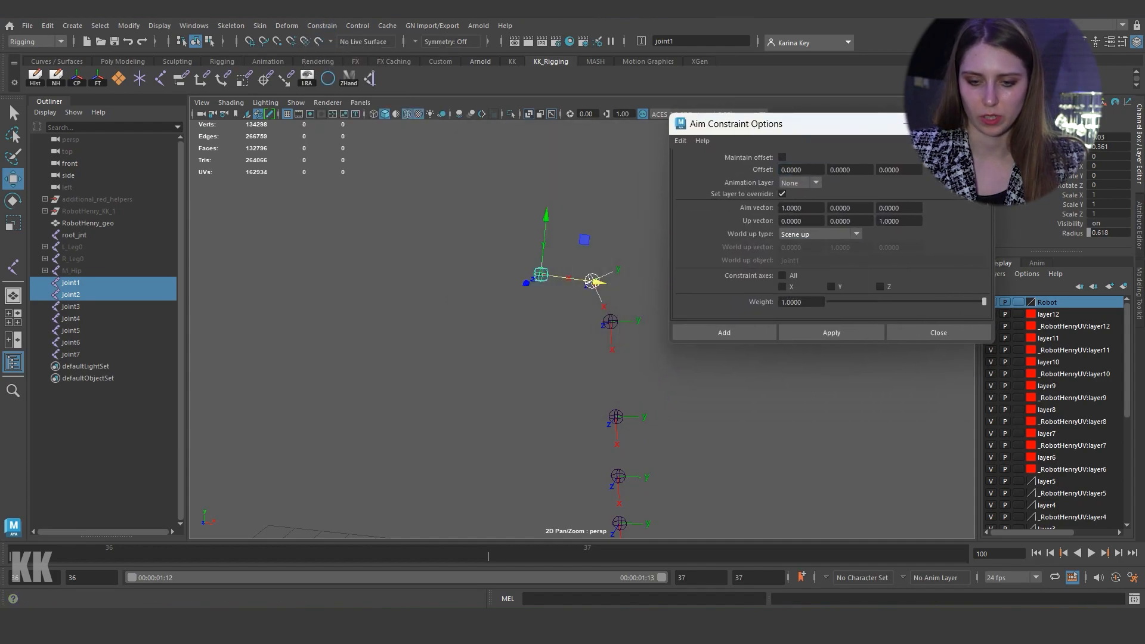
{"action": "left_click", "coordinate": [831, 332]}
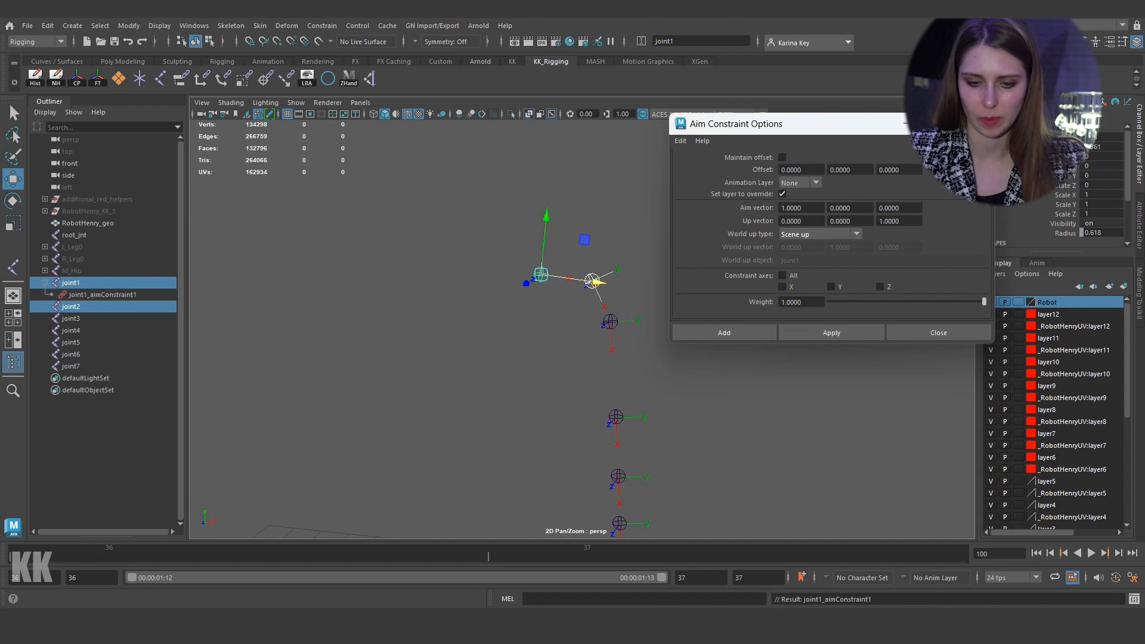
{"action": "left_click", "coordinate": [909, 124]}
Step: Apply the same aim constraint to make joint2 aim at joint3 and joint3 aim at joint4
{"action": "left_click_drag", "start_coordinate": [606, 310], "coordinate": [598, 309]}
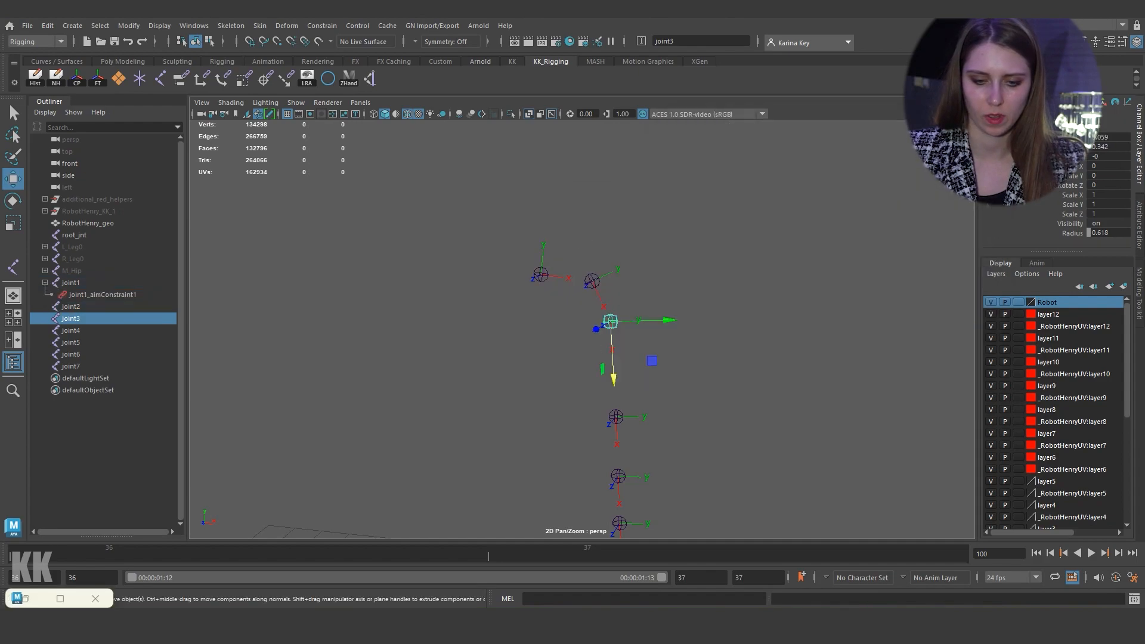
{"action": "left_click_drag", "start_coordinate": [642, 252], "coordinate": [560, 296], "text": "shift"}
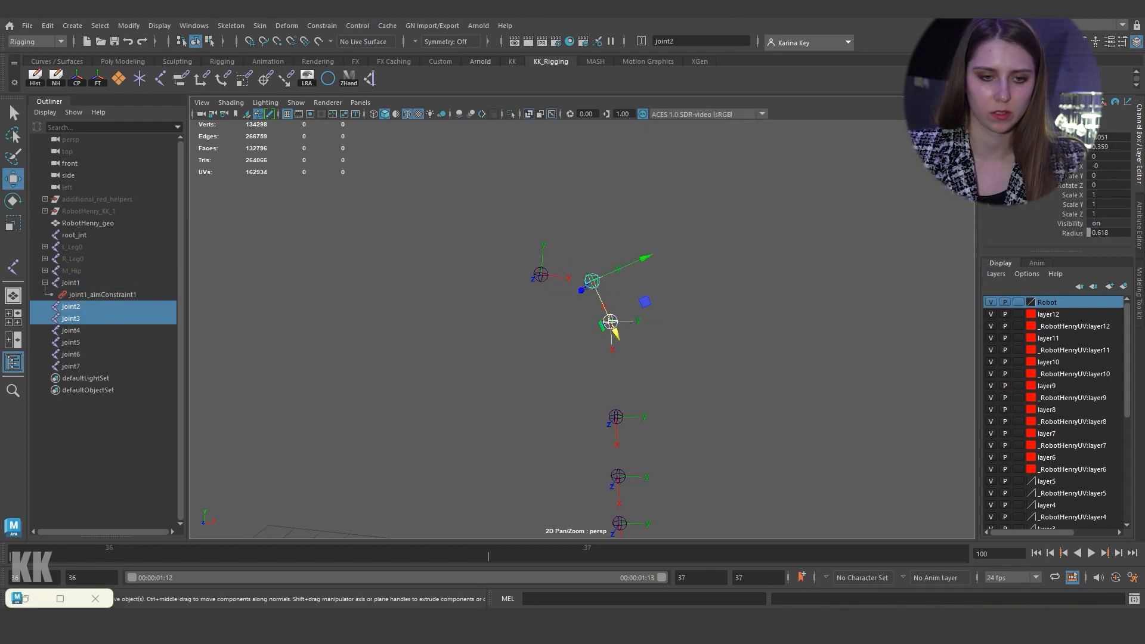
{"action": "left_click", "coordinate": [26, 599]}
{"action": "left_click", "coordinate": [831, 333]}
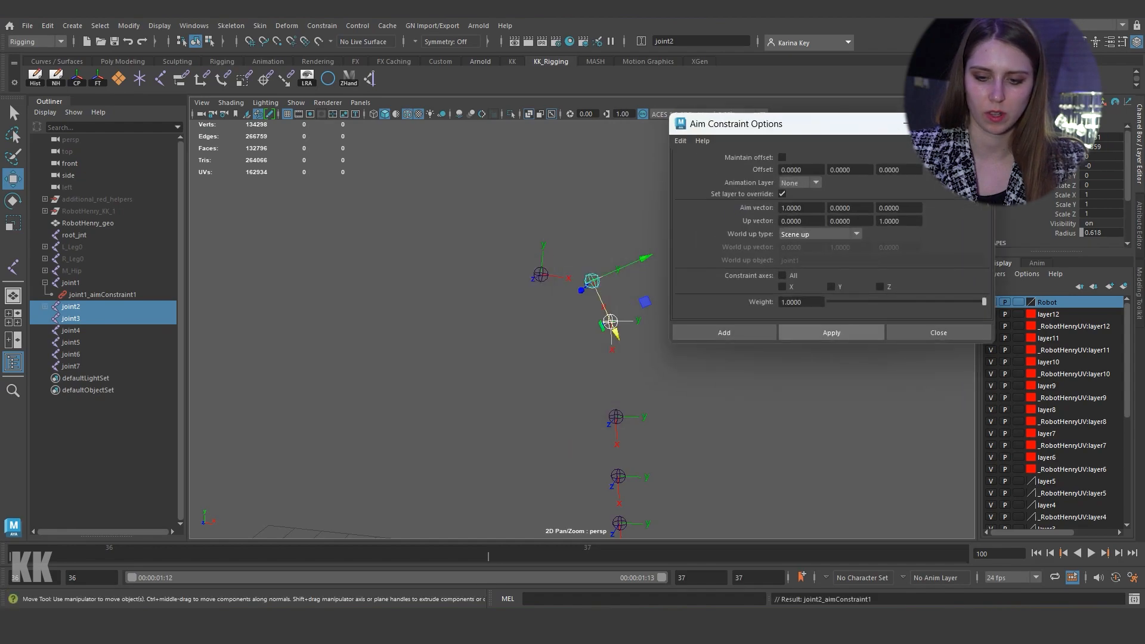
{"action": "left_click_drag", "start_coordinate": [668, 404], "coordinate": [611, 434]}
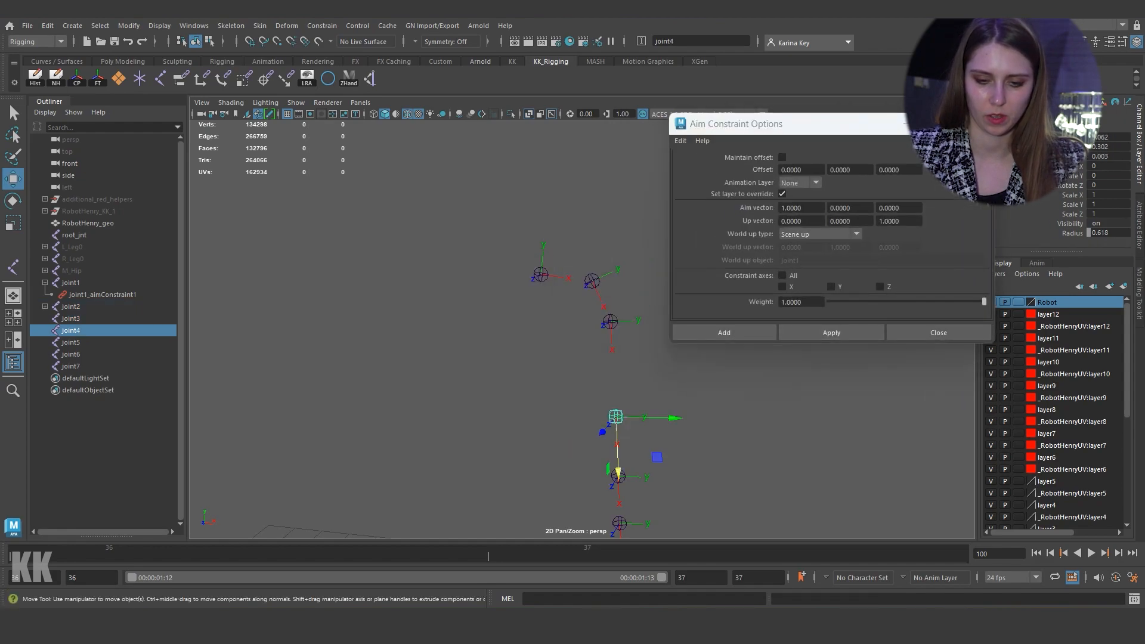
{"action": "left_click_drag", "start_coordinate": [630, 300], "coordinate": [589, 337], "text": "shift"}
{"action": "left_click", "coordinate": [831, 333]}
Step: Apply the same aim constraint to make joint4 aim at joint5 and joint5 aim at joint6
{"action": "middle_click_drag", "start_coordinate": [626, 451], "coordinate": [632, 339], "text": "alt"}
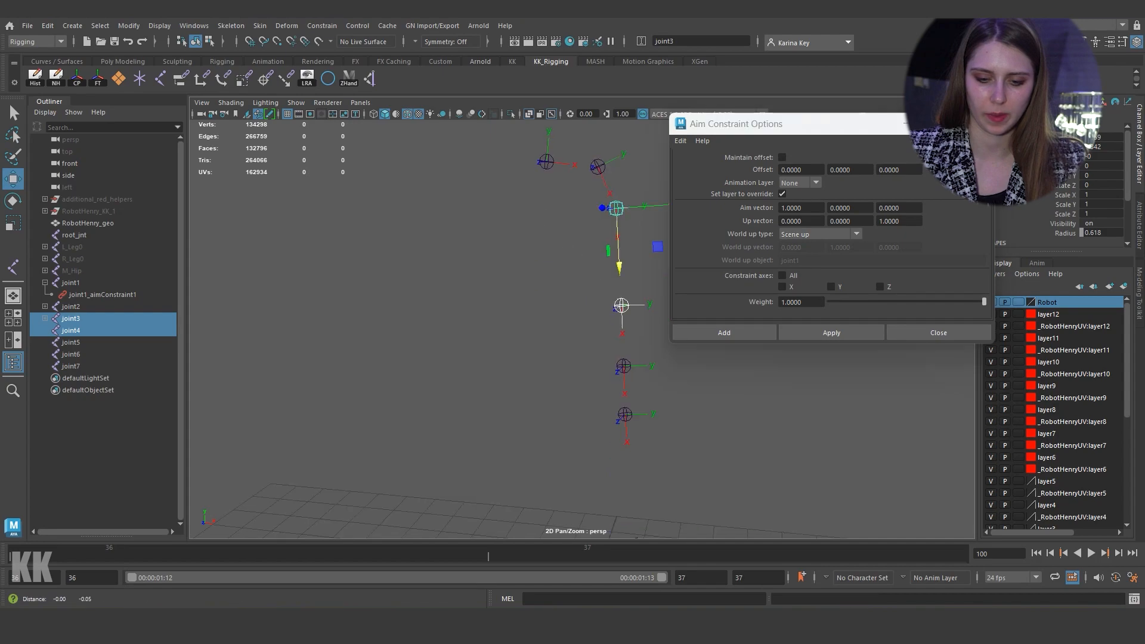
{"action": "mouse_move", "coordinate": [632, 339]}
{"action": "left_mouse_down", "text": "alt"}
{"action": "mouse_move", "coordinate": [620, 325]}
{"action": "mouse_move", "coordinate": [602, 347]}
{"action": "left_mouse_up", "text": "alt"}
{"action": "left_click_drag", "start_coordinate": [619, 269], "coordinate": [592, 291], "text": "shift"}
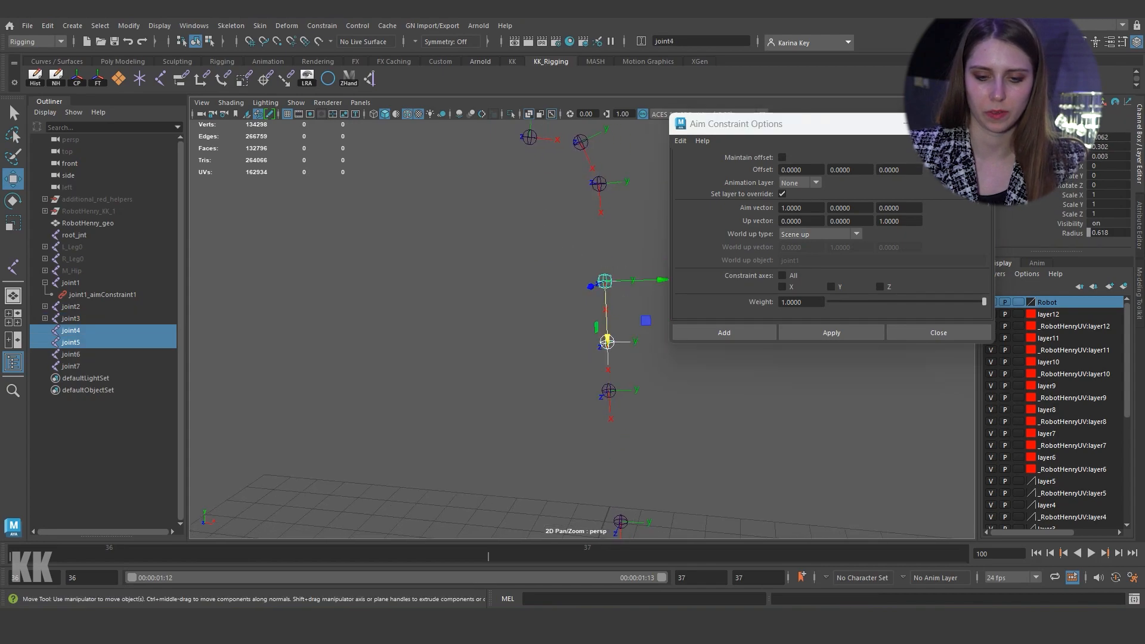
{"action": "left_click", "coordinate": [831, 333]}
{"action": "left_click_drag", "start_coordinate": [668, 397], "coordinate": [602, 439]}
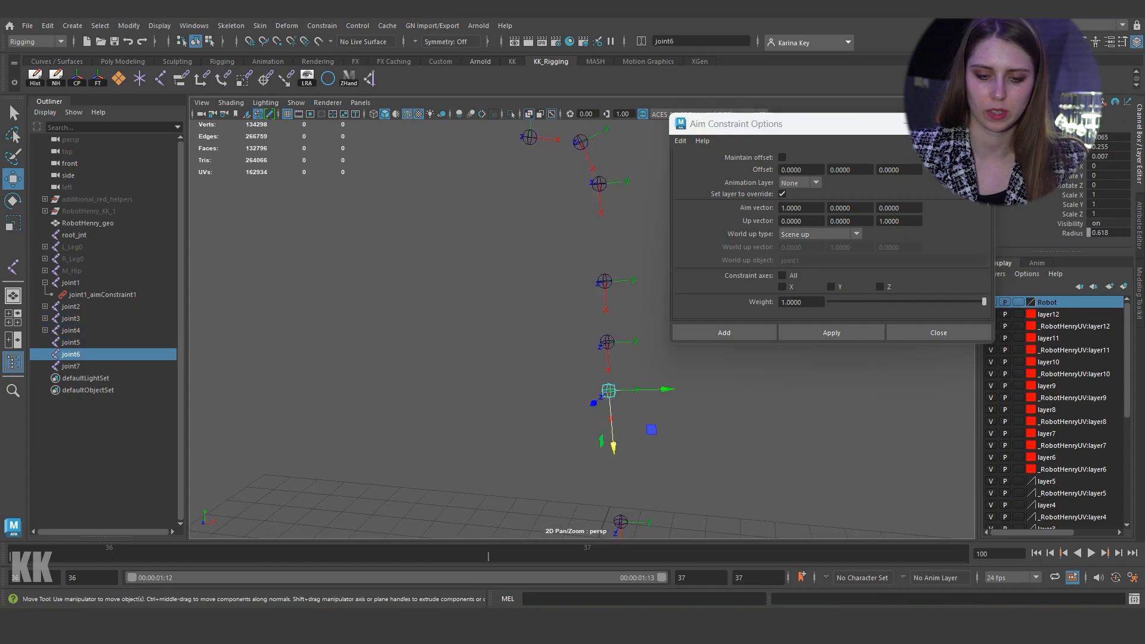
{"action": "left_click_drag", "start_coordinate": [632, 327], "coordinate": [574, 350], "text": "shift"}
{"action": "left_click", "coordinate": [831, 332]}
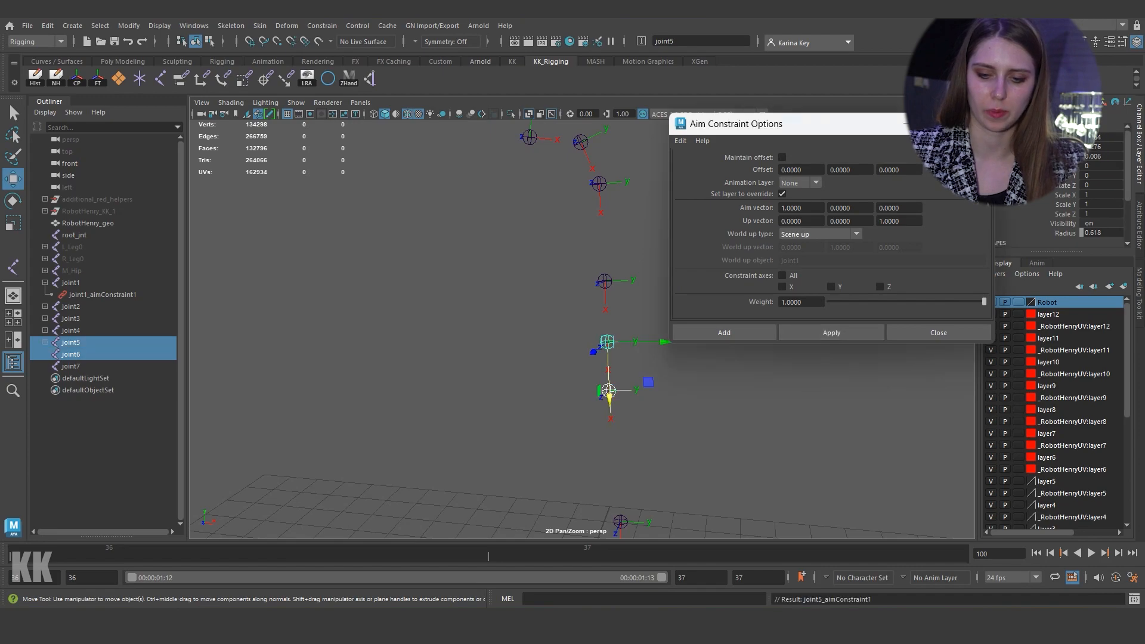
Step: Apply the same aim constraint to make joint6 aim at joint7, and clear the selection
{"action": "middle_click_drag", "start_coordinate": [697, 513], "coordinate": [675, 389], "text": "alt"}
{"action": "left_click_drag", "start_coordinate": [676, 394], "coordinate": [608, 458]}
{"action": "left_click_drag", "start_coordinate": [628, 261], "coordinate": [569, 303], "text": "shift"}
{"action": "left_click", "coordinate": [831, 333]}
{"action": "right_click_drag", "start_coordinate": [686, 405], "coordinate": [632, 406], "text": "alt"}
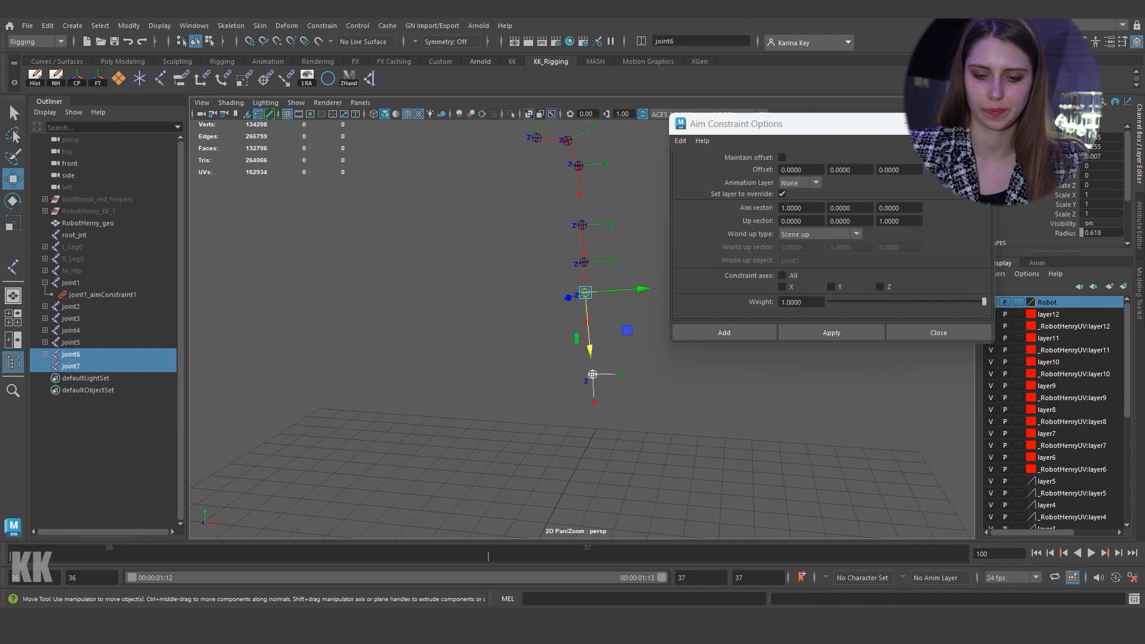
{"action": "left_click", "coordinate": [674, 387]}
{"action": "middle_click_drag", "start_coordinate": [674, 388], "coordinate": [678, 401], "text": "alt"}
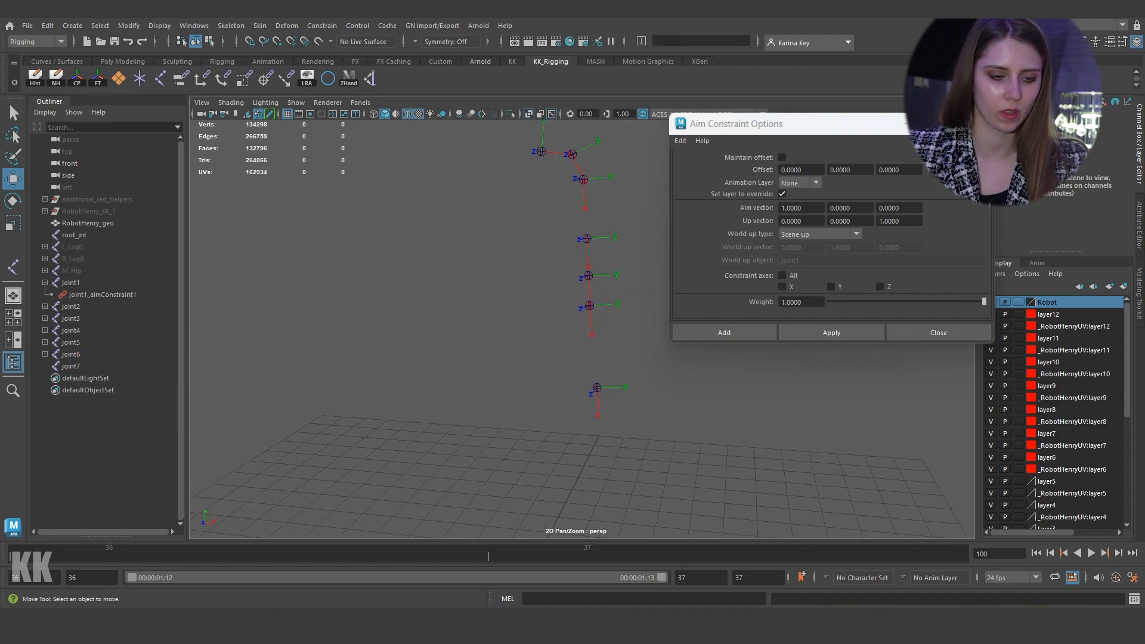
Step: Delete the aim constraints under joint1 through joint6
{"action": "left_click", "coordinate": [45, 306]}
{"action": "left_click", "coordinate": [44, 330]}
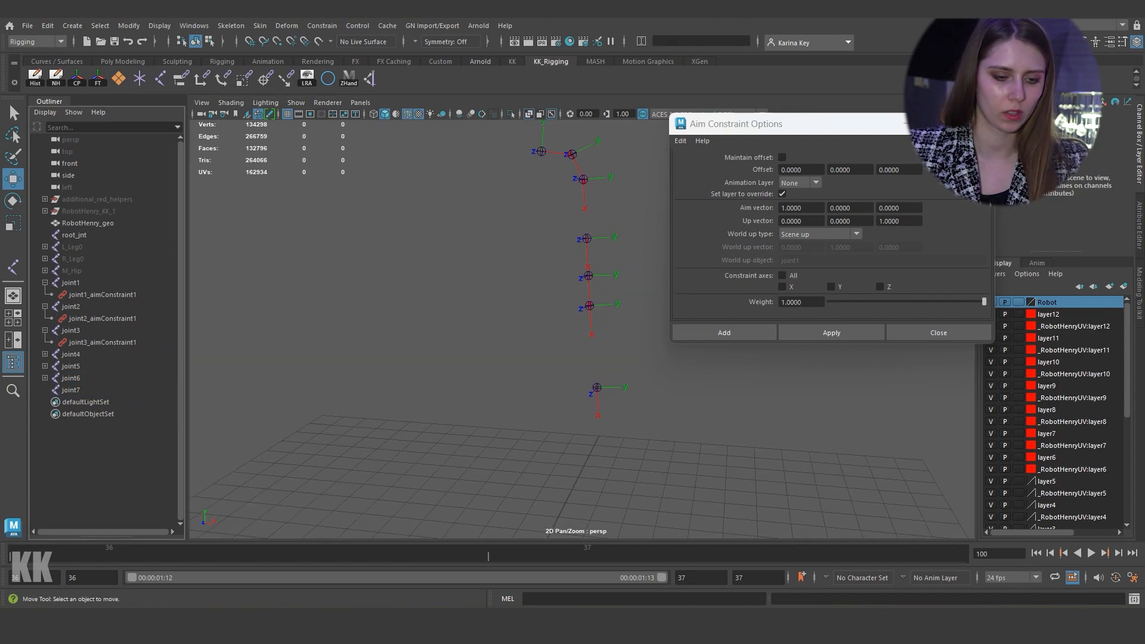
{"action": "left_click", "coordinate": [45, 354]}
{"action": "left_click", "coordinate": [44, 378]}
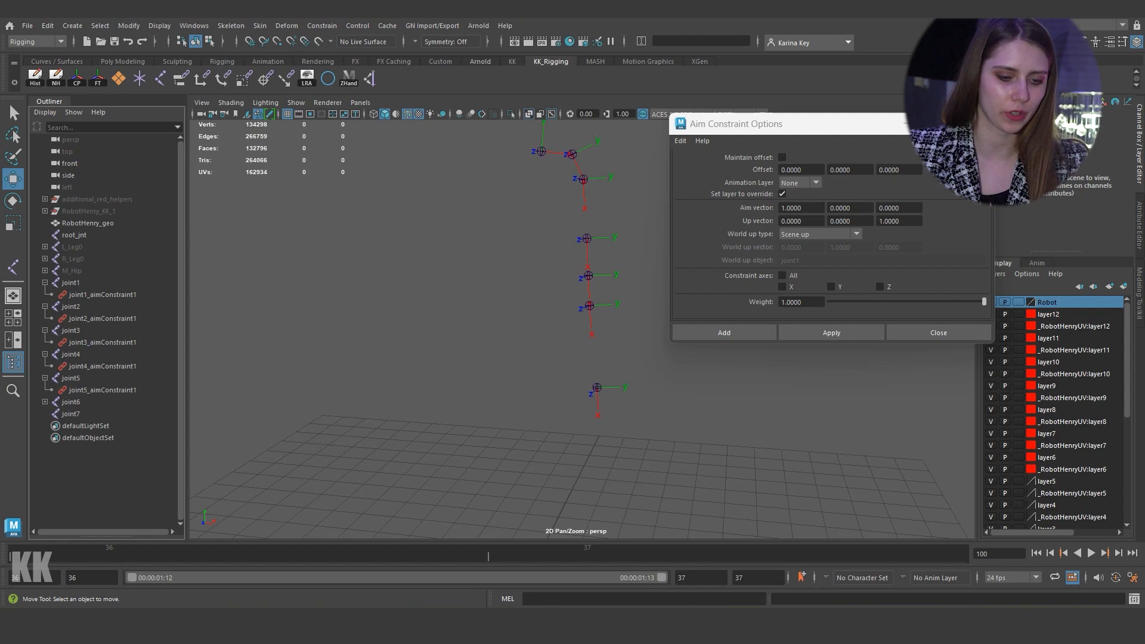
{"action": "left_click", "coordinate": [45, 402]}
{"action": "left_click", "coordinate": [102, 295]}
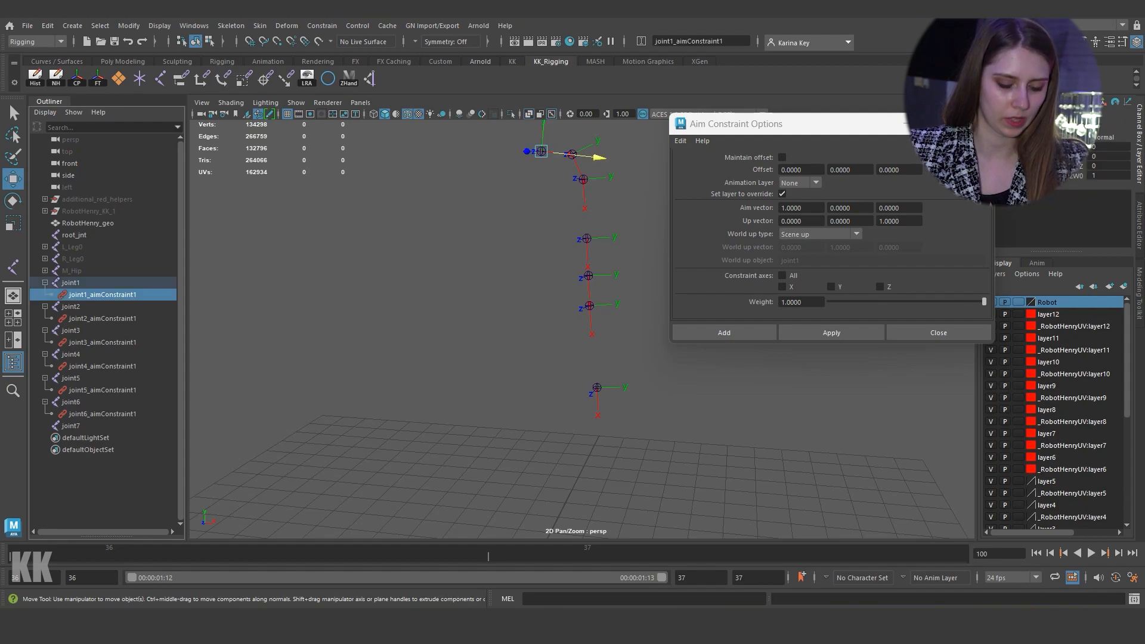
{"action": "left_click", "coordinate": [102, 319], "text": "ctrl"}
{"action": "left_click", "coordinate": [102, 342], "text": "ctrl"}
{"action": "left_click", "coordinate": [102, 366], "text": "ctrl"}
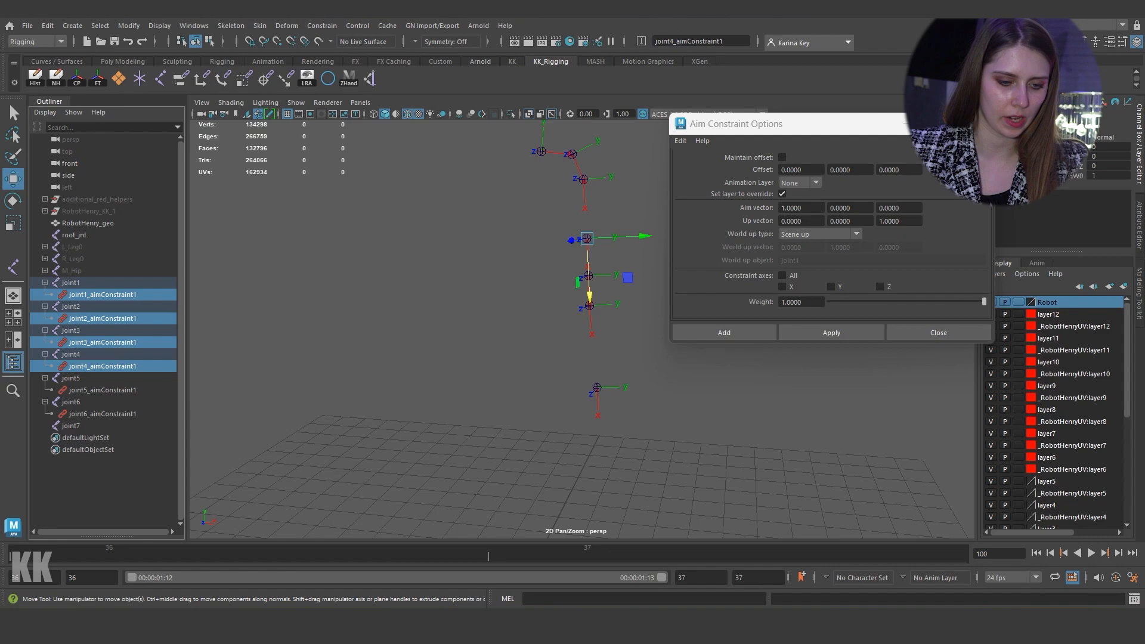
{"action": "left_click", "coordinate": [102, 390], "text": "ctrl"}
{"action": "left_click", "coordinate": [102, 414], "text": "ctrl"}
{"action": "key", "text": "Delete"}
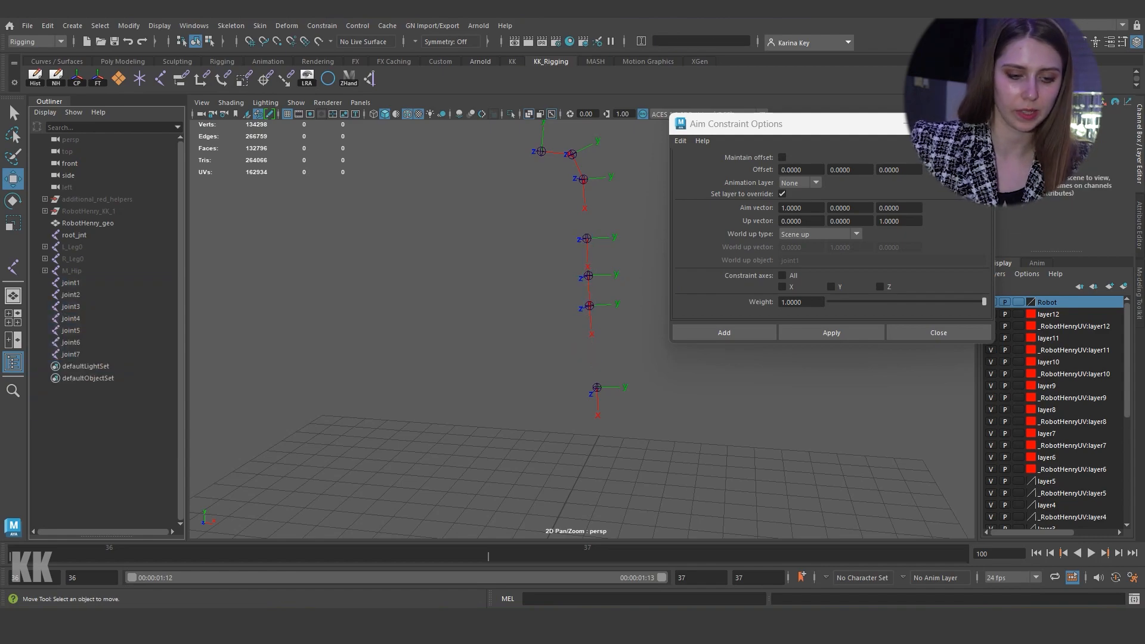
Step: Parent joint7 under joint6, and joint6 under joint5
{"action": "left_click", "coordinate": [70, 355]}
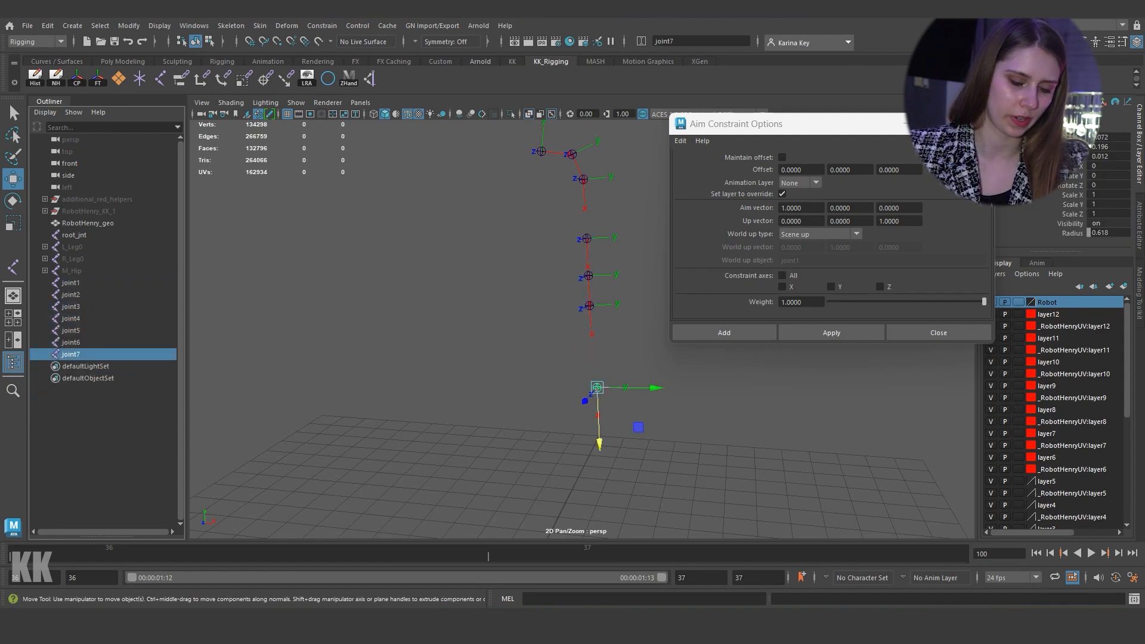
{"action": "left_click", "coordinate": [71, 342], "text": "ctrl"}
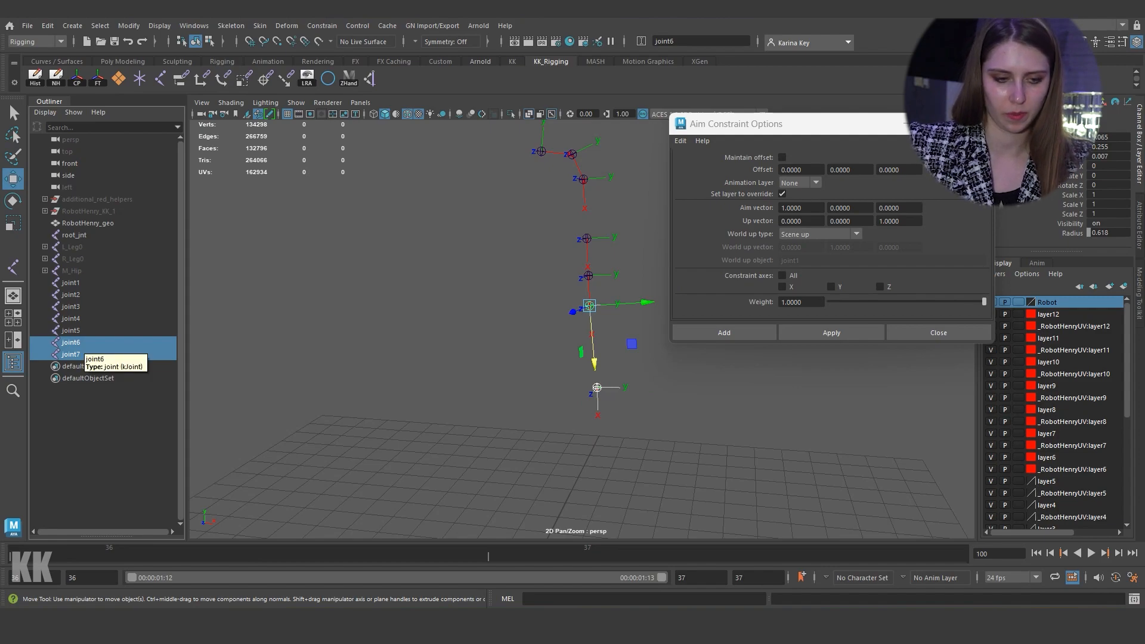
{"action": "key", "text": "p"}
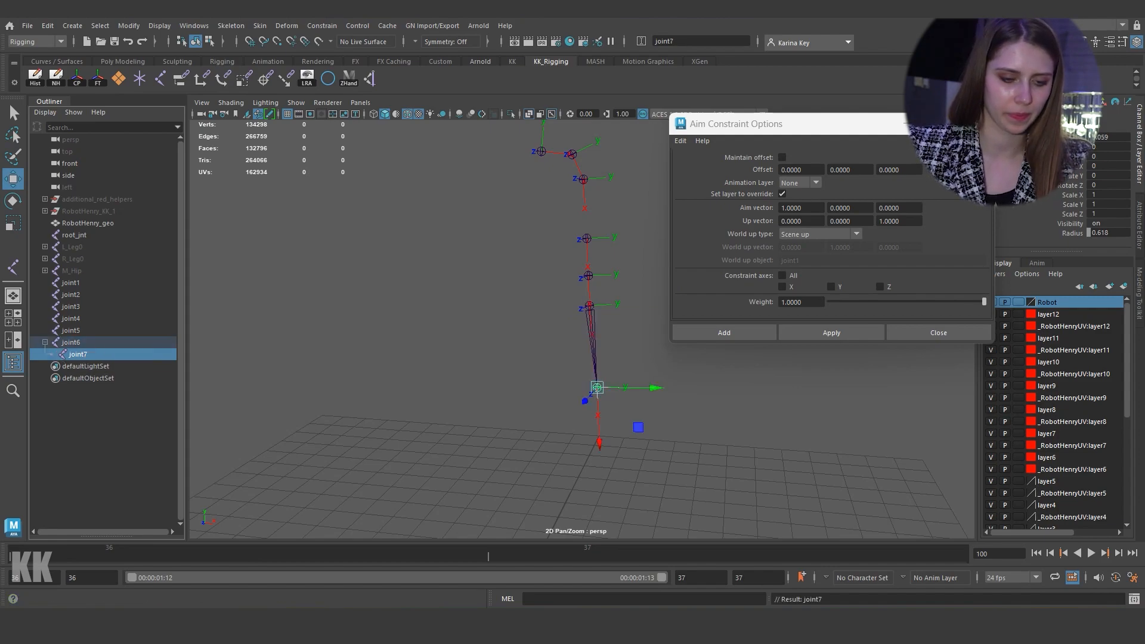
{"action": "left_click", "coordinate": [70, 343]}
{"action": "left_click", "coordinate": [71, 330], "text": "ctrl"}
{"action": "key", "text": "p"}
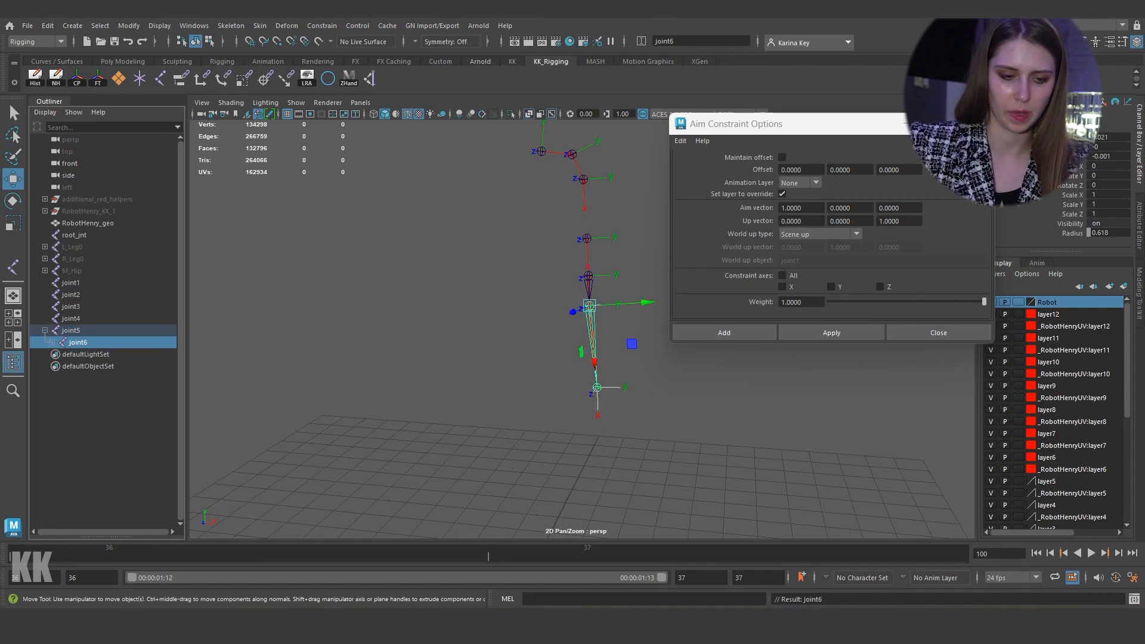
Step: Parent joint5 under joint4, and joint4 under joint3
{"action": "left_click", "coordinate": [70, 331]}
{"action": "left_click", "coordinate": [70, 318], "text": "ctrl"}
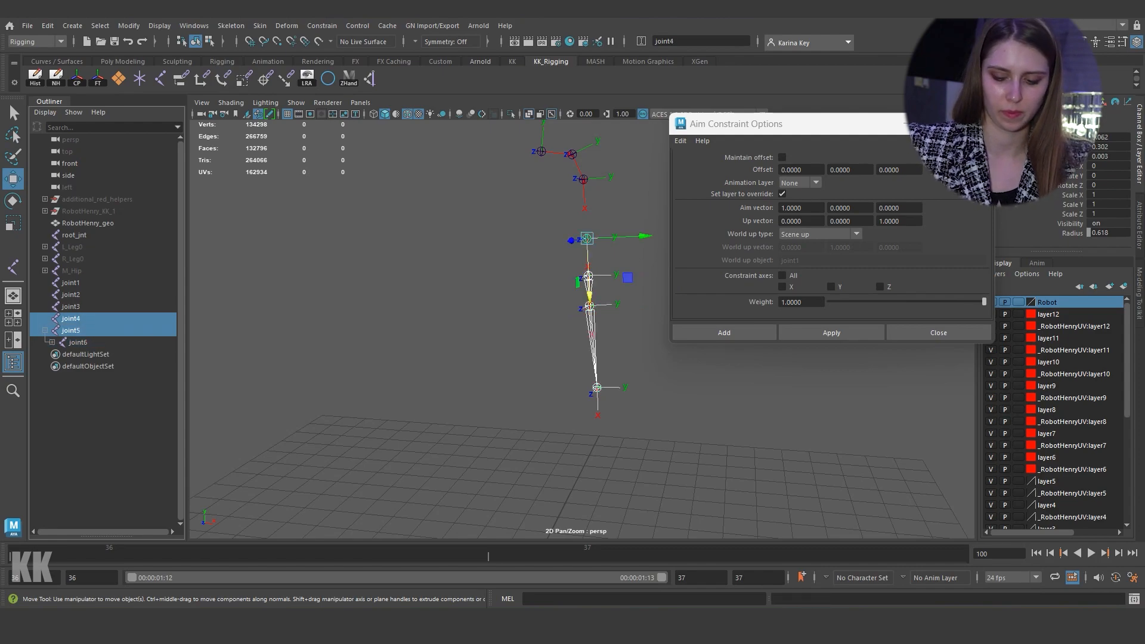
{"action": "key", "text": "p"}
{"action": "left_click", "coordinate": [70, 307]}
{"action": "left_click", "coordinate": [70, 318]}
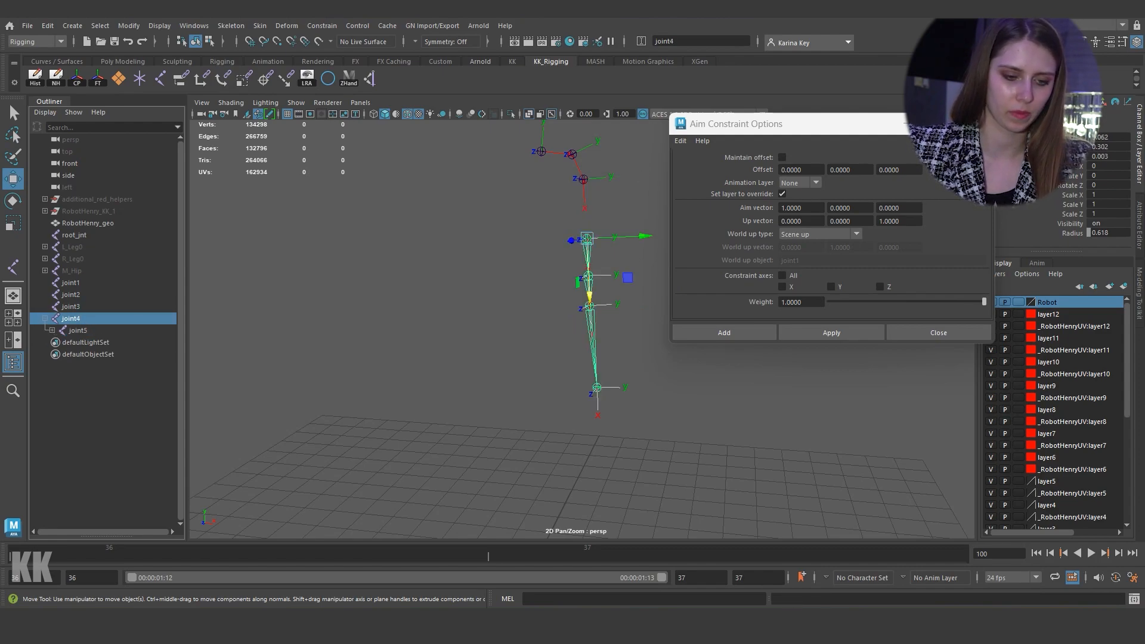
{"action": "left_click", "coordinate": [71, 306], "text": "ctrl"}
{"action": "key", "text": "p"}
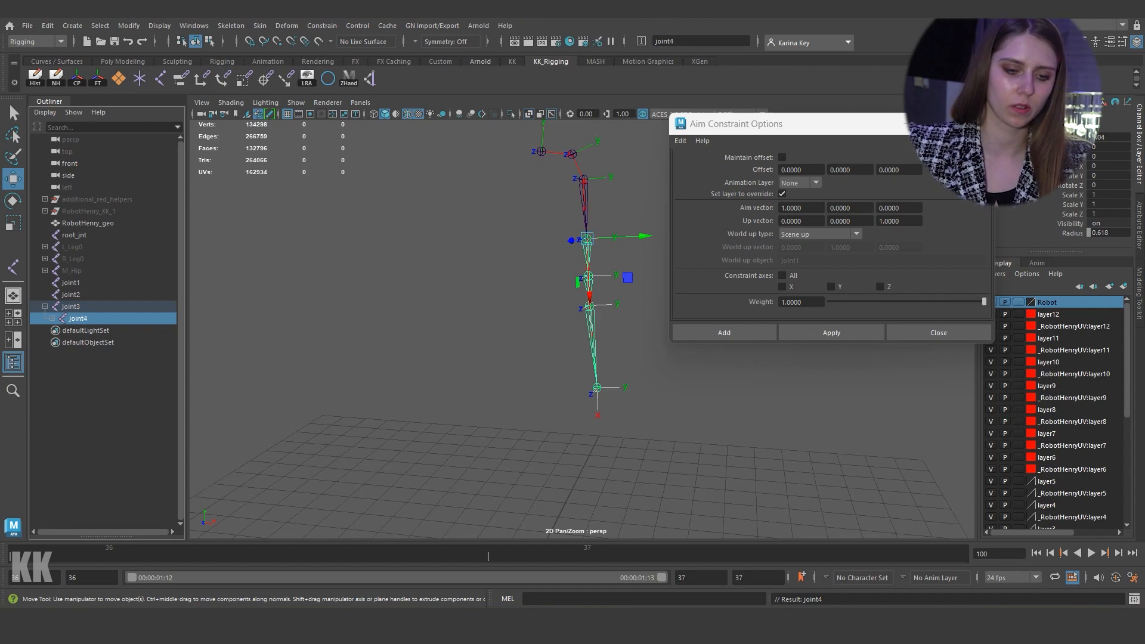
Step: Parent joint3 under joint2, and joint2 under joint1 to complete the arm chain
{"action": "left_click", "coordinate": [70, 306]}
{"action": "left_click", "coordinate": [70, 294], "text": "ctrl"}
{"action": "key", "text": "p"}
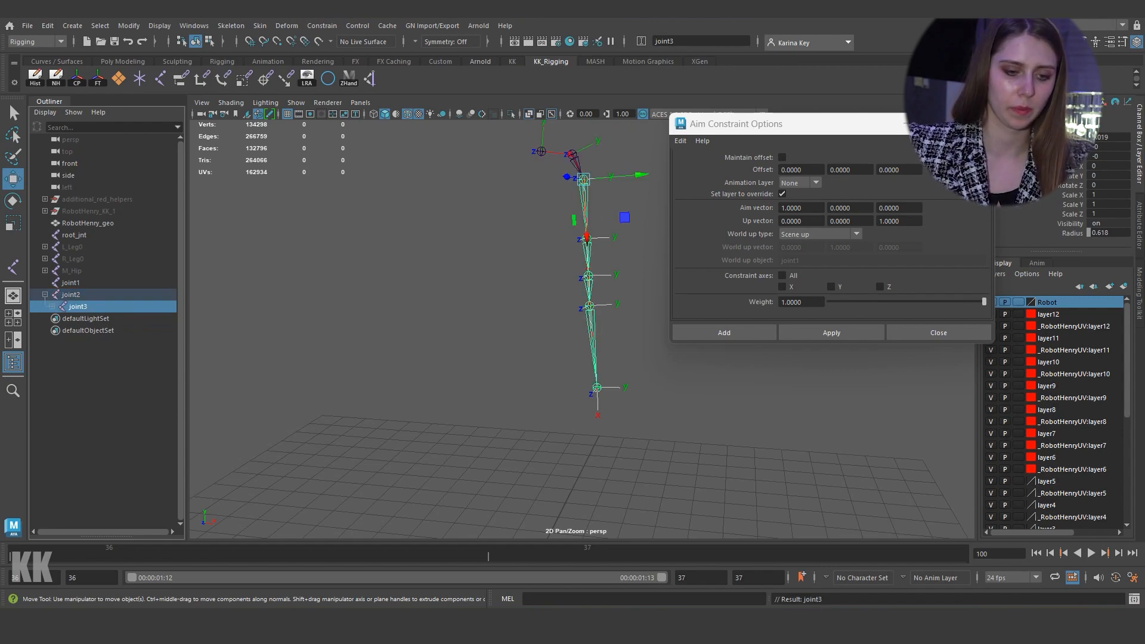
{"action": "left_click", "coordinate": [71, 295]}
{"action": "left_click", "coordinate": [71, 283], "text": "ctrl"}
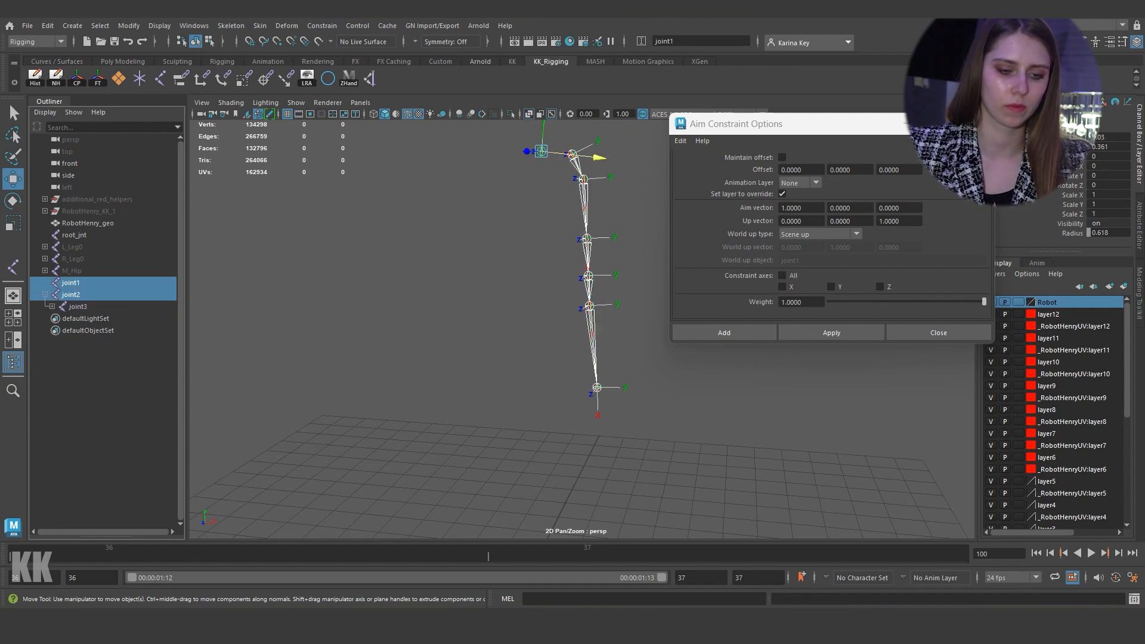
{"action": "key", "text": "p"}
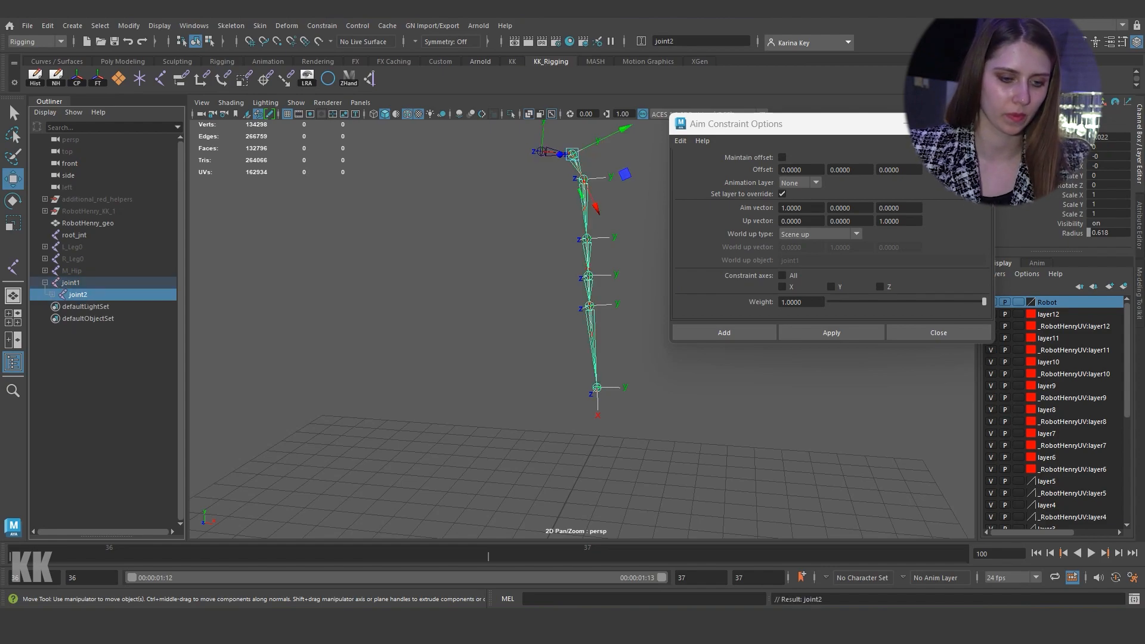
Step: Expand the arm hierarchy down to joint7 and freeze the transformations of the chain starting at joint1
{"action": "left_click", "coordinate": [52, 295]}
{"action": "left_click", "coordinate": [59, 306]}
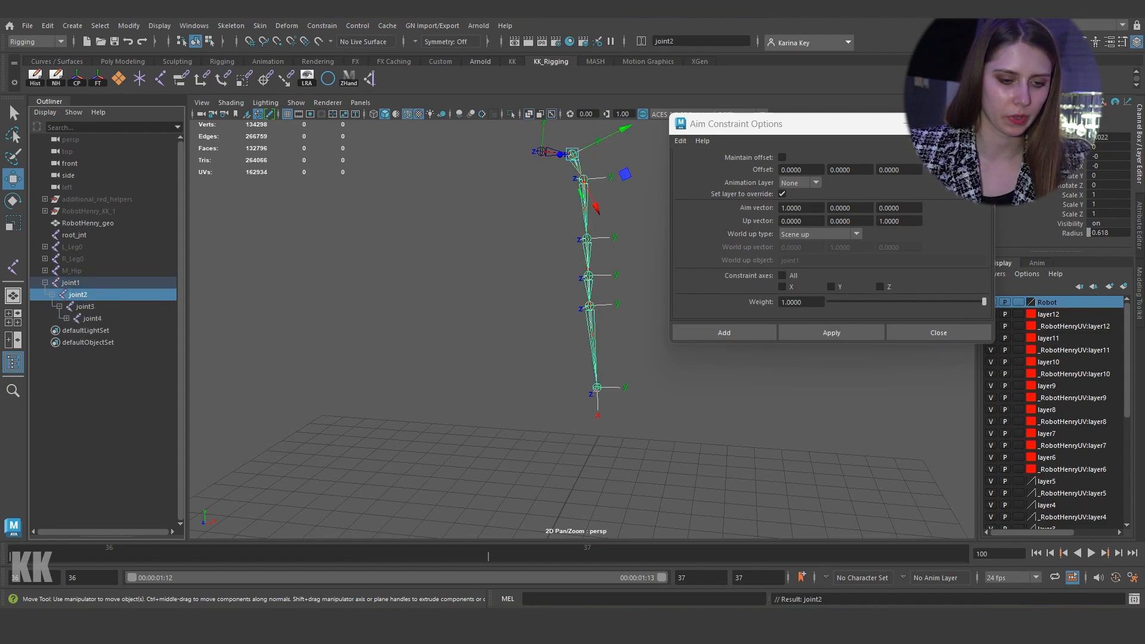
{"action": "left_click", "coordinate": [67, 319]}
{"action": "left_click", "coordinate": [73, 330]}
{"action": "left_click", "coordinate": [81, 343]}
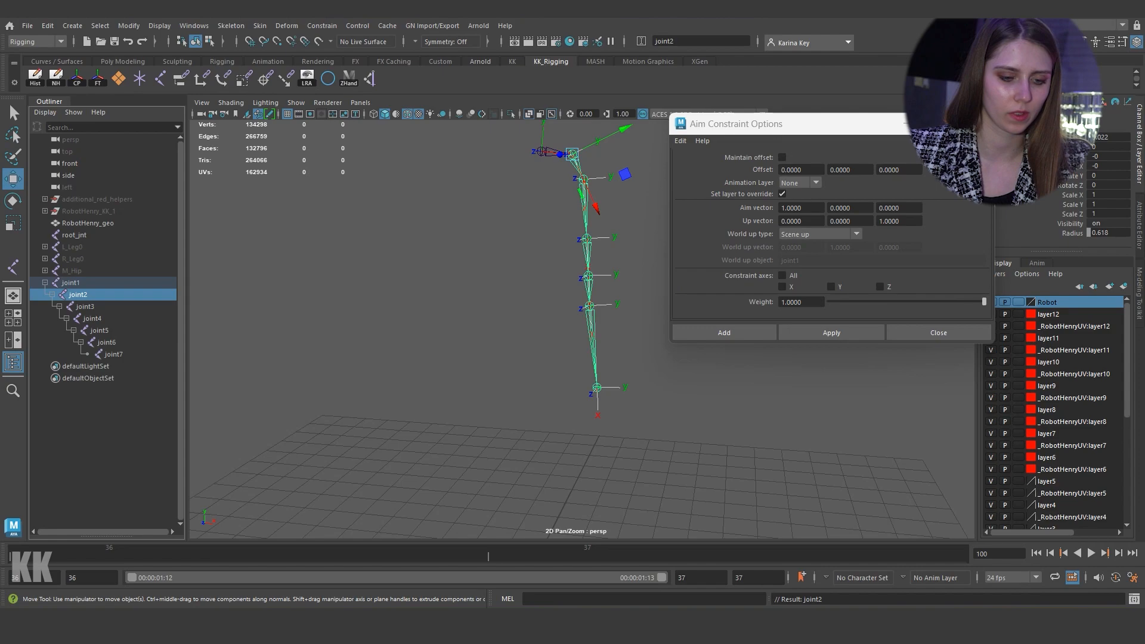
{"action": "left_click", "coordinate": [71, 282]}
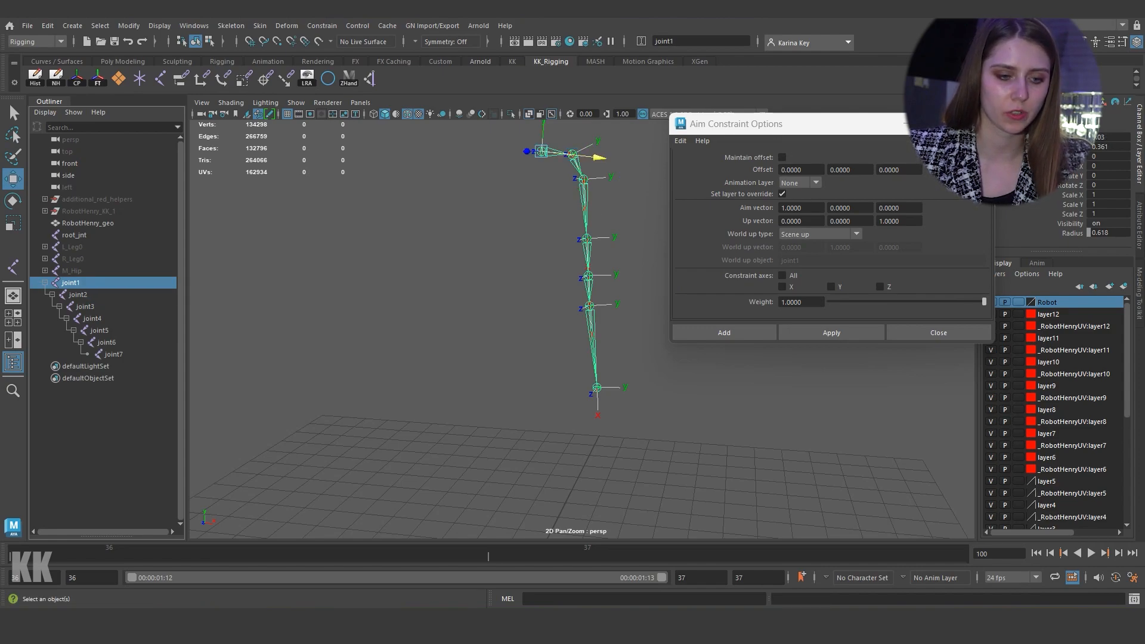
{"action": "left_click", "coordinate": [98, 78]}
Step: Walk down the arm chain from joint1 to check each joint's rotation values, ending with joint1 selected
{"action": "key", "text": "Down"}
{"action": "key", "text": "Down"}
{"action": "key", "text": "Down"}
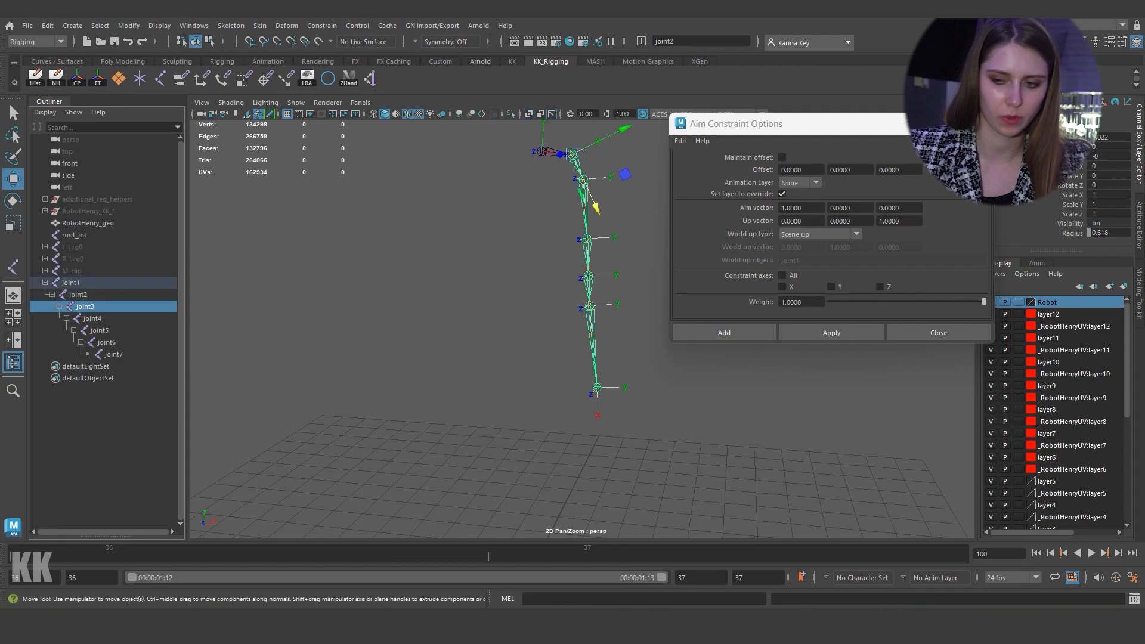
{"action": "key", "text": "Down"}
{"action": "key", "text": "Down"}
{"action": "key", "text": "Down"}
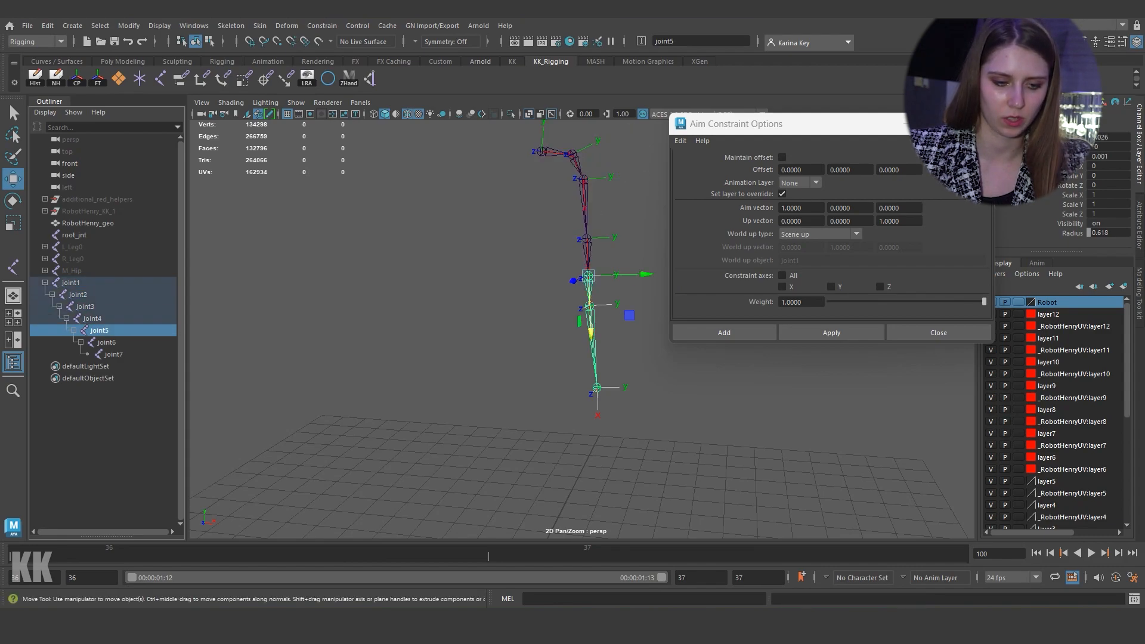
{"action": "left_click", "coordinate": [442, 286]}
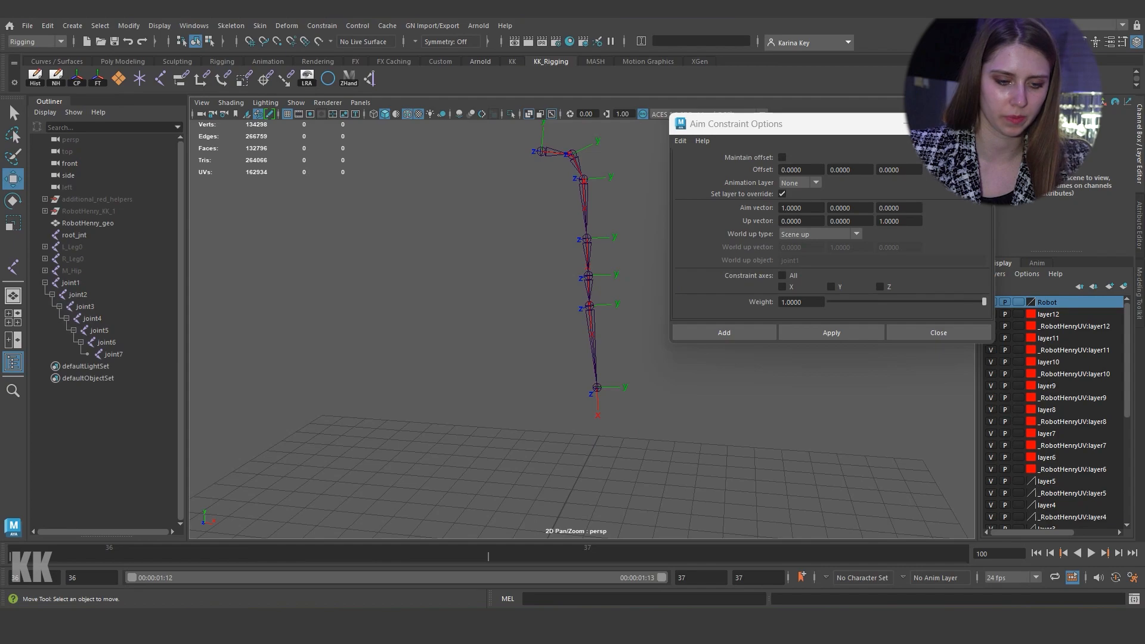
{"action": "left_click", "coordinate": [71, 283]}
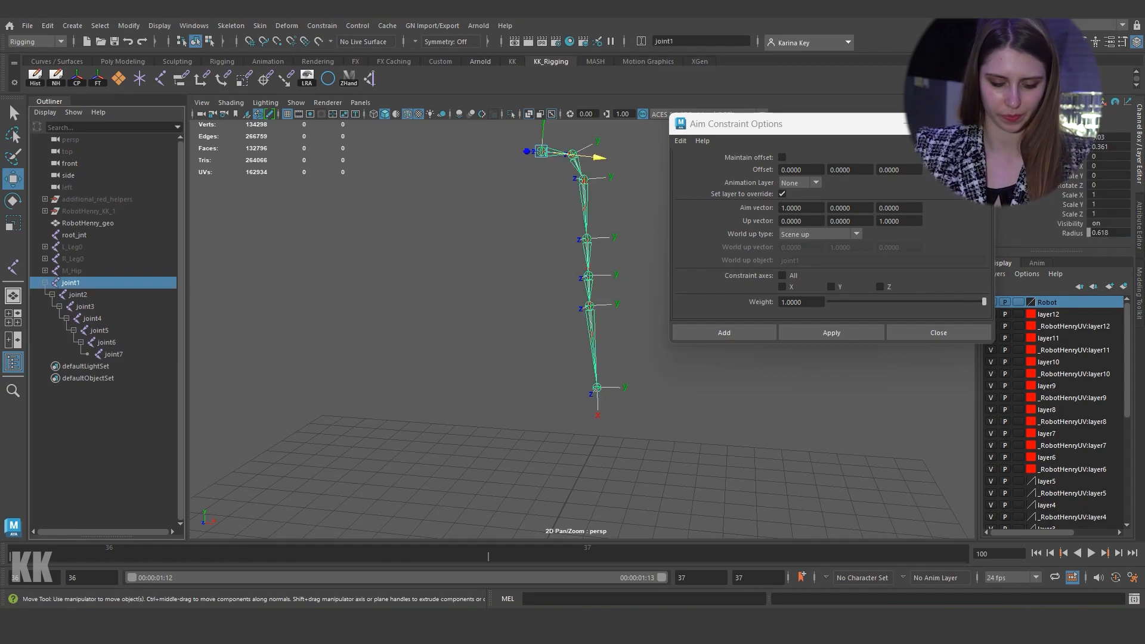
Step: Minimize the Aim Constraint Options window and turn off isolation to show the robot mesh around the arm chain
{"action": "left_click", "coordinate": [905, 123]}
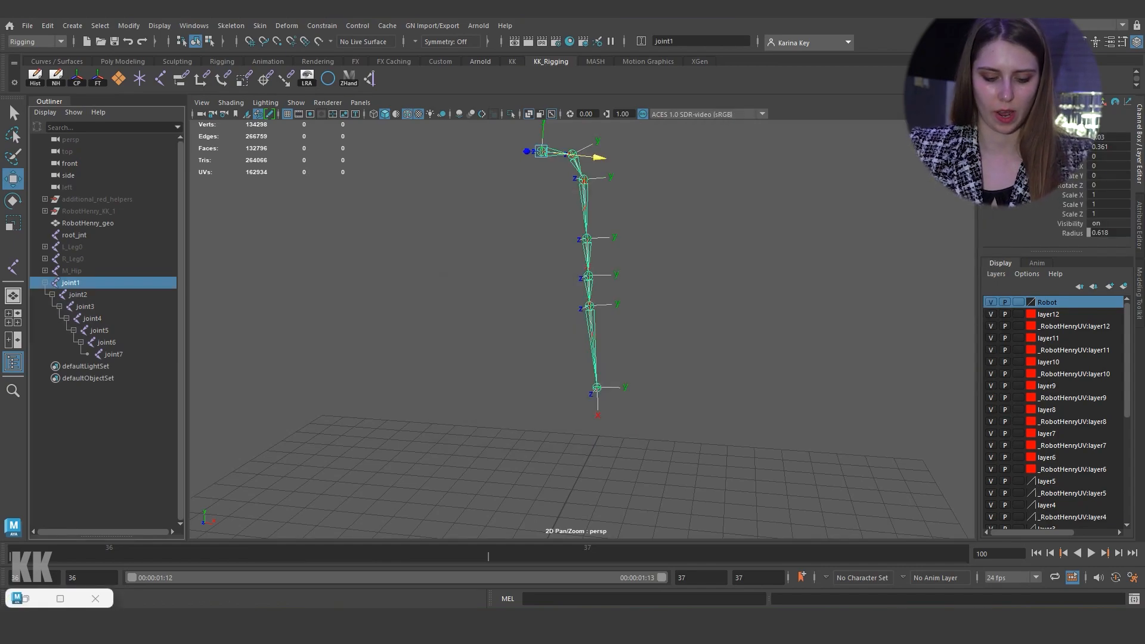
{"action": "key", "text": "ctrl+1"}
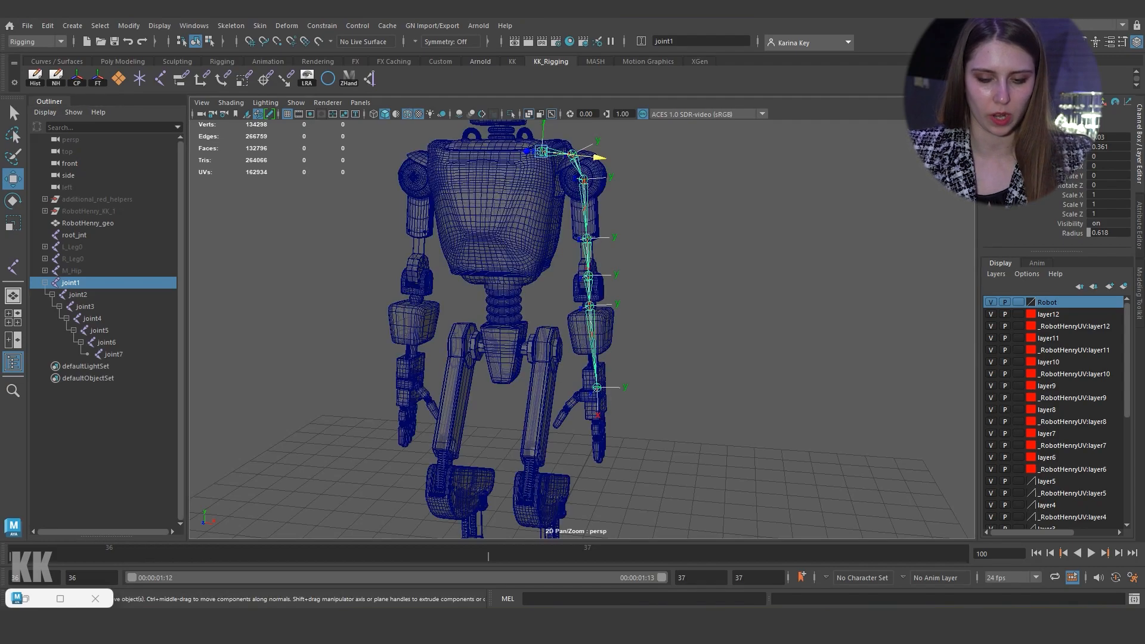
{"action": "left_click", "coordinate": [703, 298]}
{"action": "left_click_drag", "start_coordinate": [703, 298], "coordinate": [825, 253], "text": "alt"}
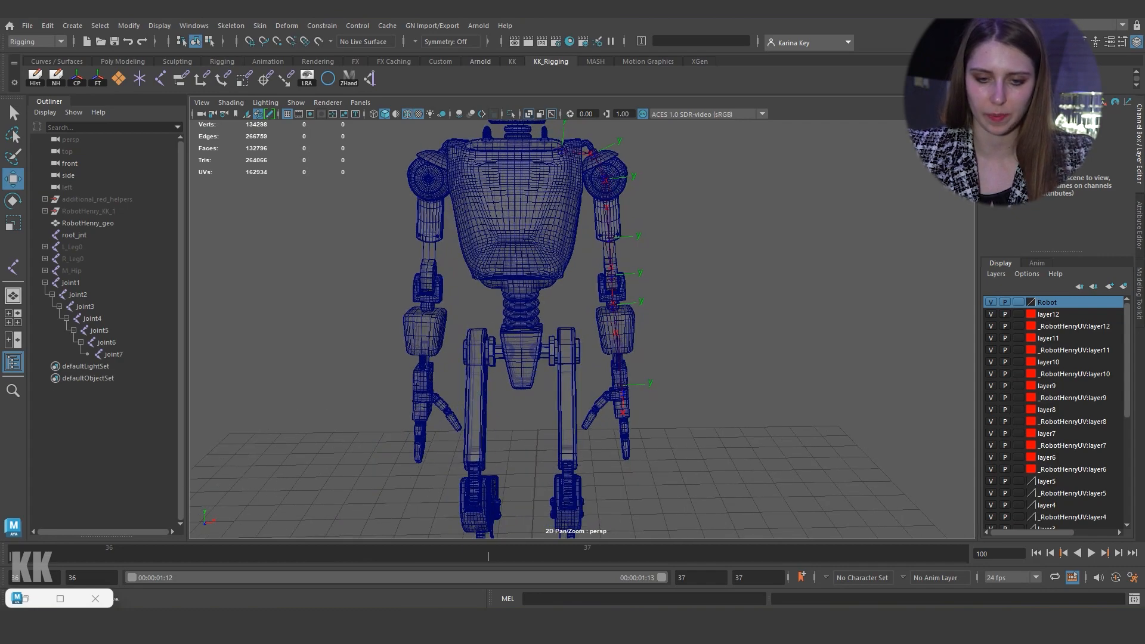
{"action": "left_click", "coordinate": [609, 221]}
{"action": "left_click", "coordinate": [698, 239]}
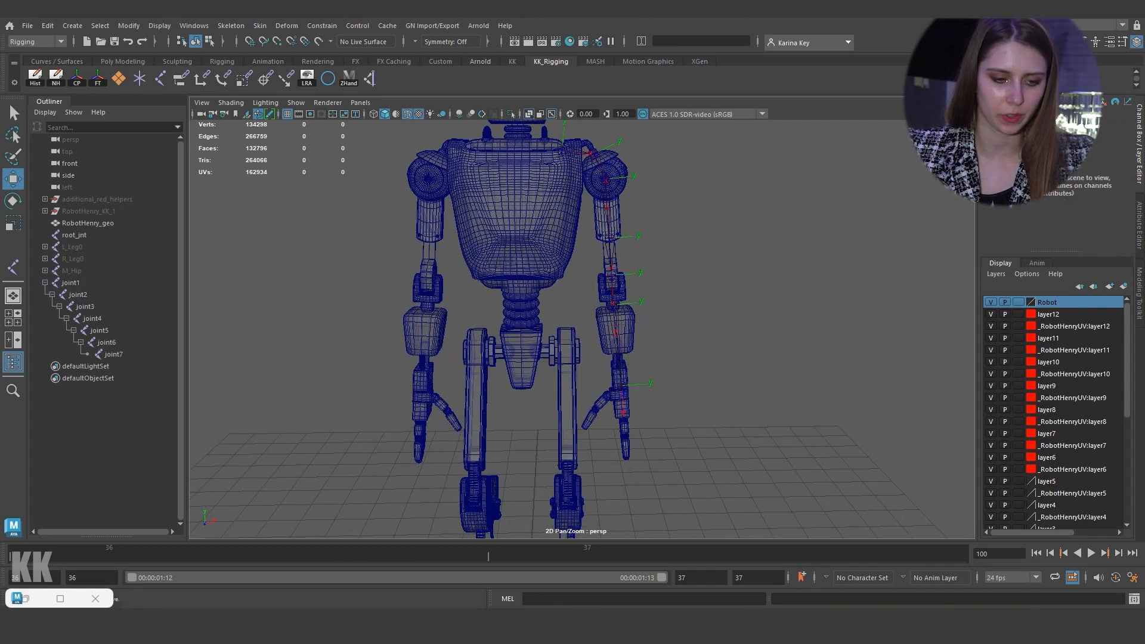
Step: Rotate joint3 through joint7 together to test the arm's bending, and undo the rotation
{"action": "left_click", "coordinate": [85, 307]}
{"action": "left_click_drag", "start_coordinate": [85, 306], "coordinate": [113, 354]}
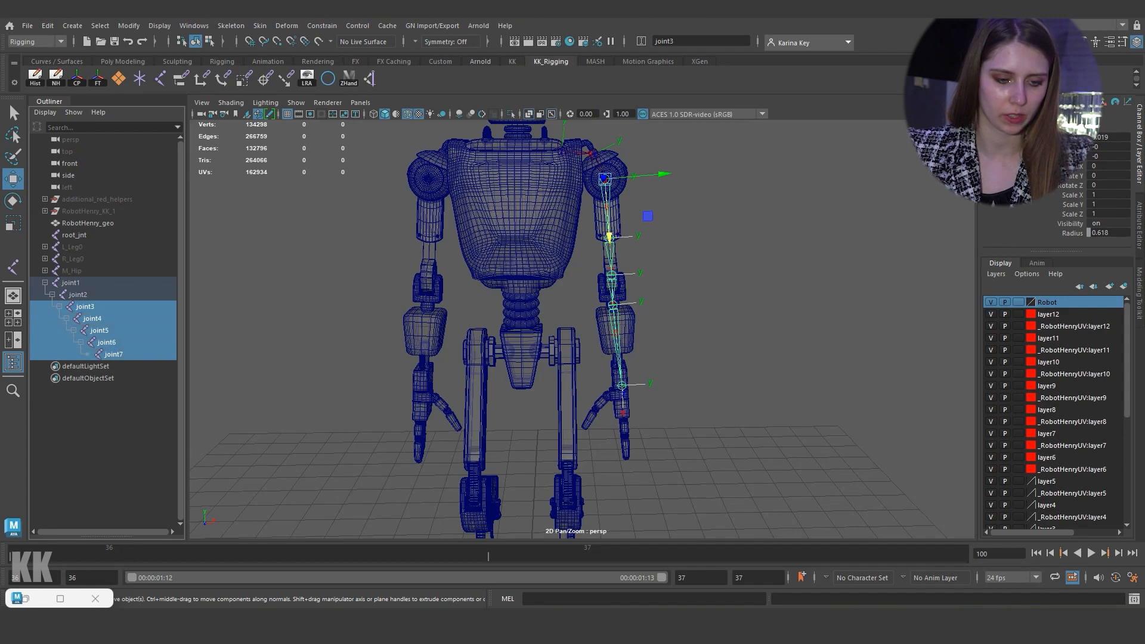
{"action": "key", "text": "e"}
{"action": "left_click_drag", "start_coordinate": [622, 384], "coordinate": [620, 347]}
{"action": "key", "text": "ctrl+z"}
{"action": "key", "text": "ctrl+z"}
{"action": "key", "text": "ctrl+z"}
{"action": "key", "text": "ctrl+z"}
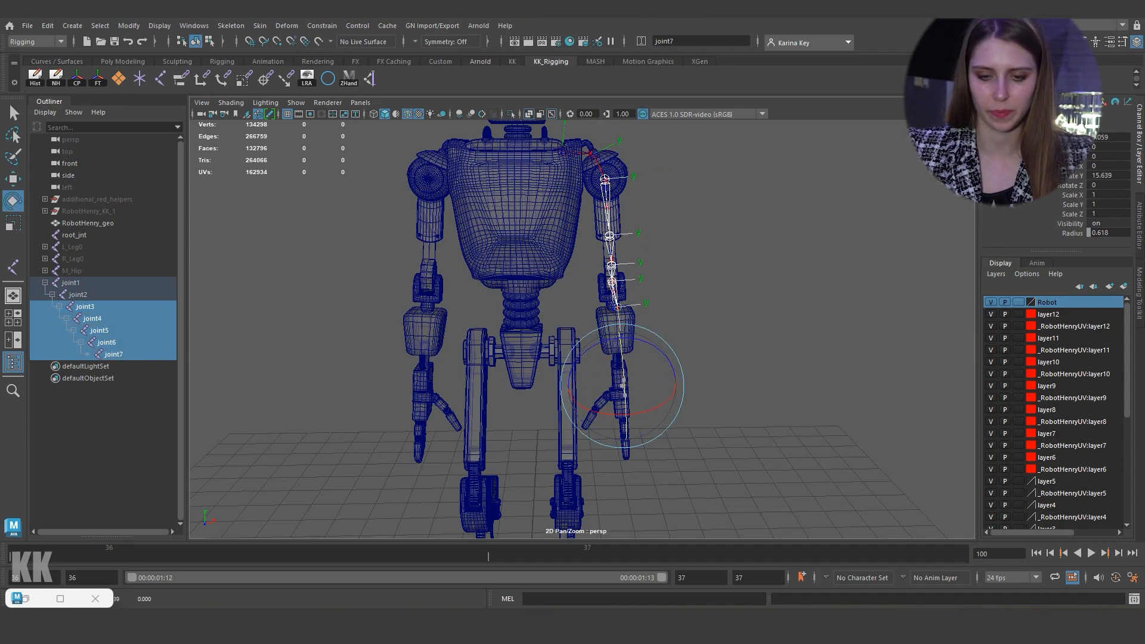
Step: Rotate joint1 through joint7 together to test how the whole arm chain curls, and undo the rotation
{"action": "scroll", "coordinate": [665, 352], "scroll_direction": "up", "scroll_amount": 10}
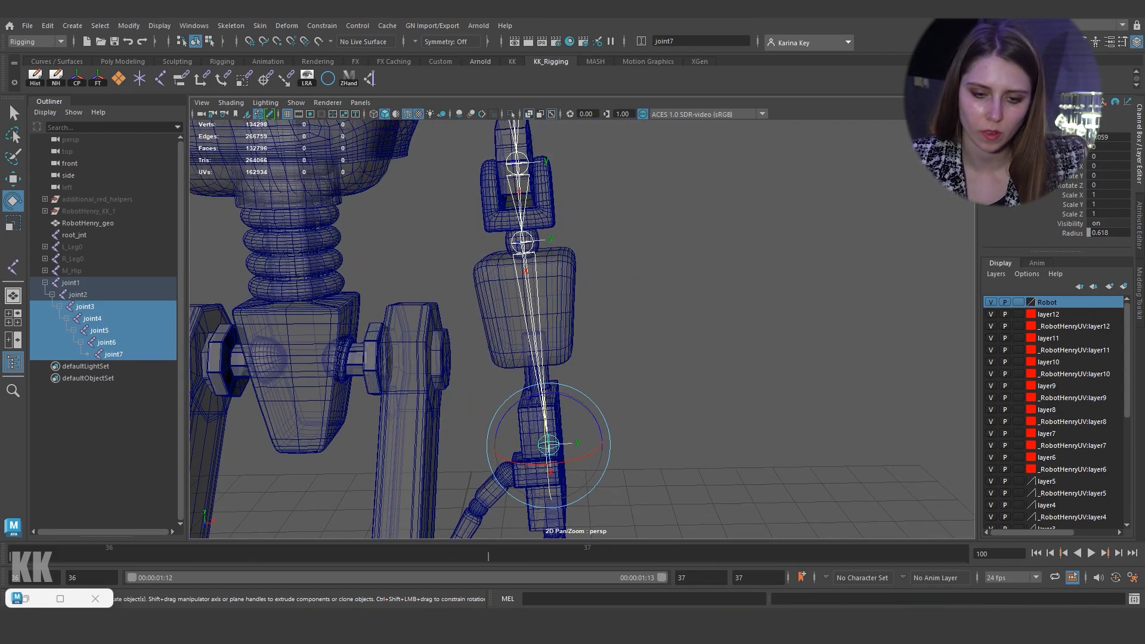
{"action": "left_click_drag", "start_coordinate": [596, 418], "coordinate": [599, 391], "text": "alt"}
{"action": "middle_click_drag", "start_coordinate": [599, 390], "coordinate": [607, 322], "text": "alt"}
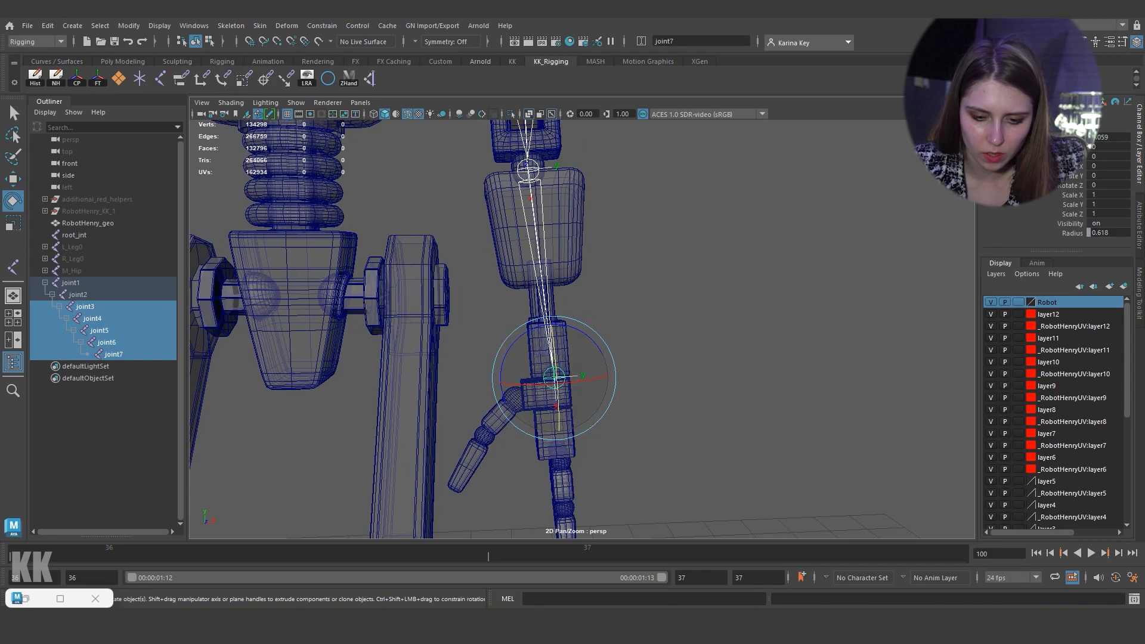
{"action": "mouse_move", "coordinate": [607, 325]}
{"action": "left_mouse_down", "text": "alt"}
{"action": "mouse_move", "coordinate": [692, 373]}
{"action": "mouse_move", "coordinate": [607, 327]}
{"action": "left_mouse_up", "text": "alt"}
{"action": "scroll", "coordinate": [607, 327], "scroll_direction": "down", "scroll_amount": 8}
{"action": "middle_click_drag", "start_coordinate": [607, 327], "coordinate": [624, 367], "text": "alt"}
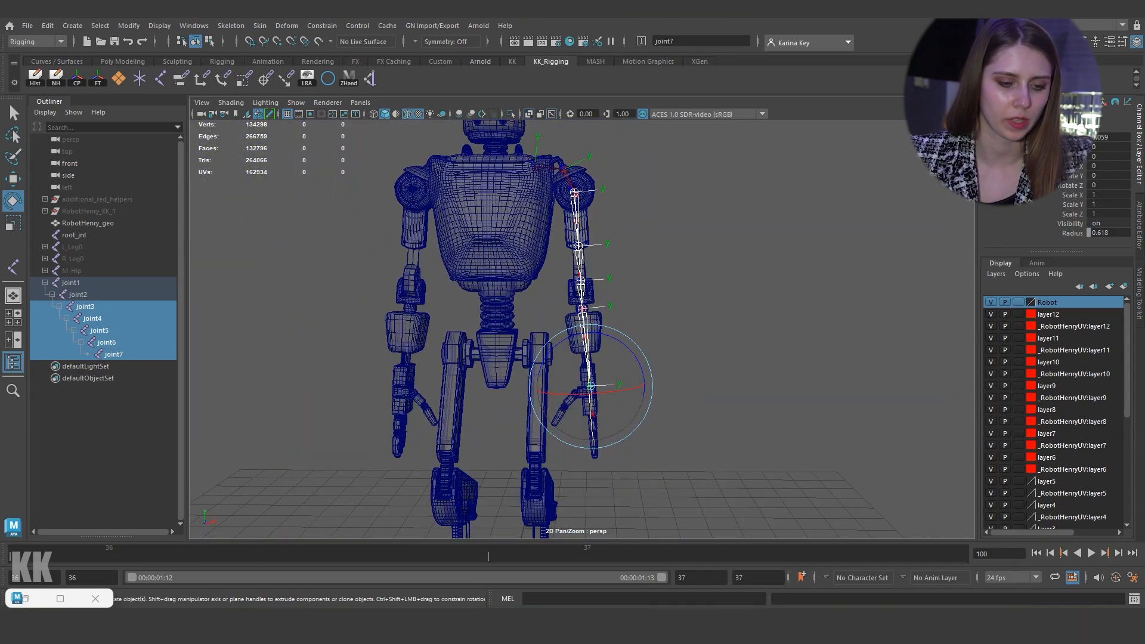
{"action": "left_click_drag", "start_coordinate": [71, 283], "coordinate": [113, 354]}
{"action": "left_click_drag", "start_coordinate": [586, 398], "coordinate": [552, 418]}
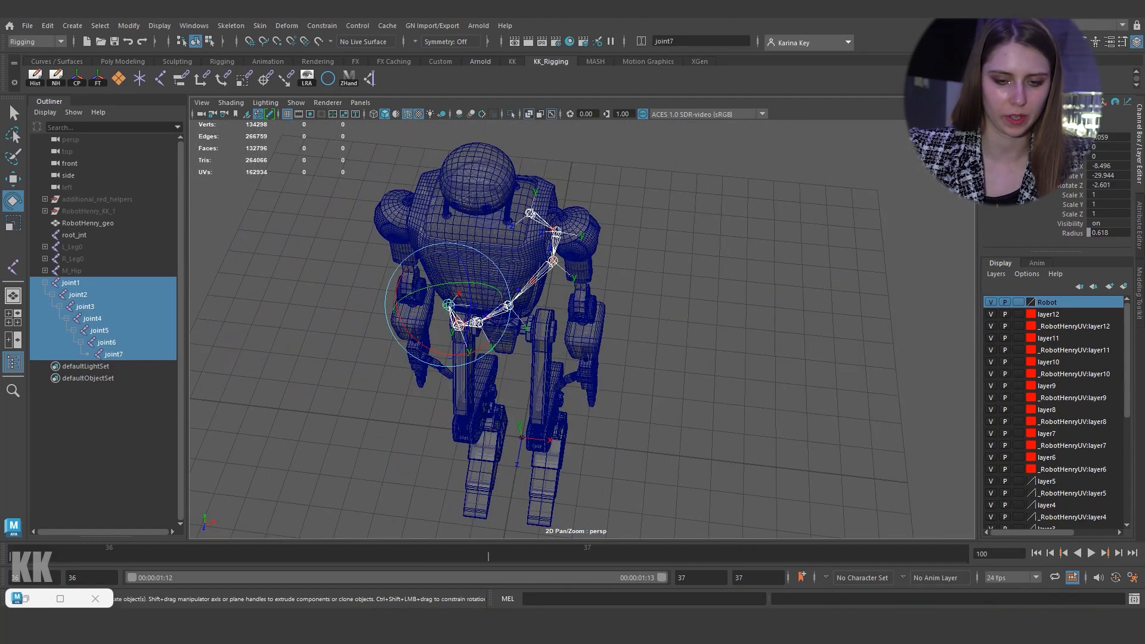
{"action": "key", "text": "ctrl+z"}
{"action": "left_click_drag", "start_coordinate": [691, 417], "coordinate": [671, 381], "text": "alt"}
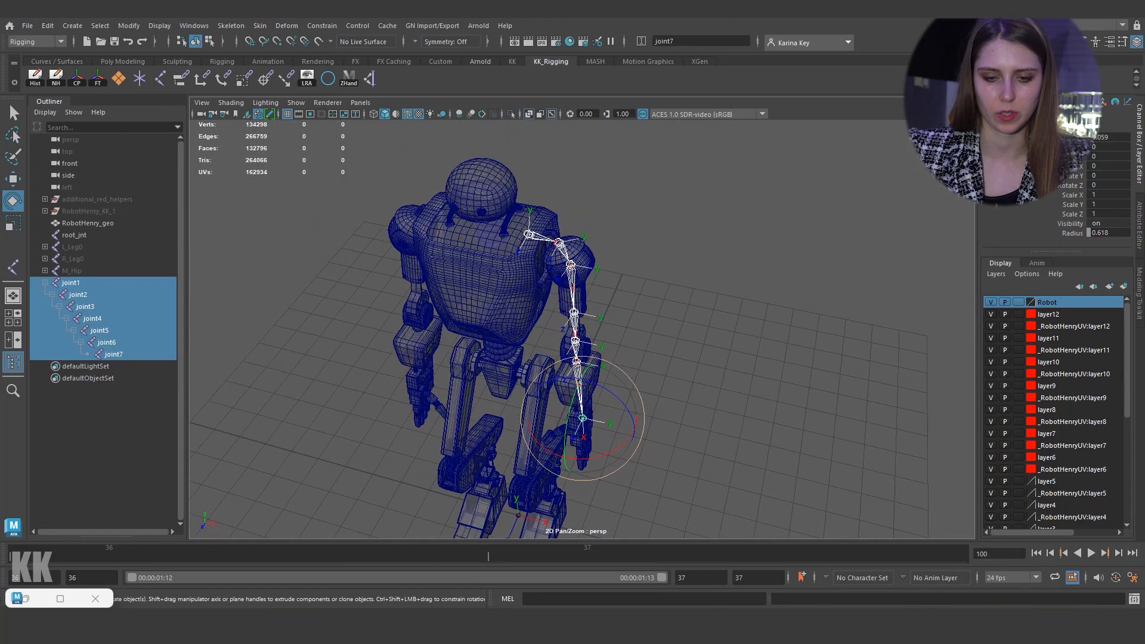
Step: Rotate joint2 through joint7 together to test the arm from the shoulder down, and undo the rotation
{"action": "left_click", "coordinate": [686, 358]}
{"action": "left_click", "coordinate": [562, 248]}
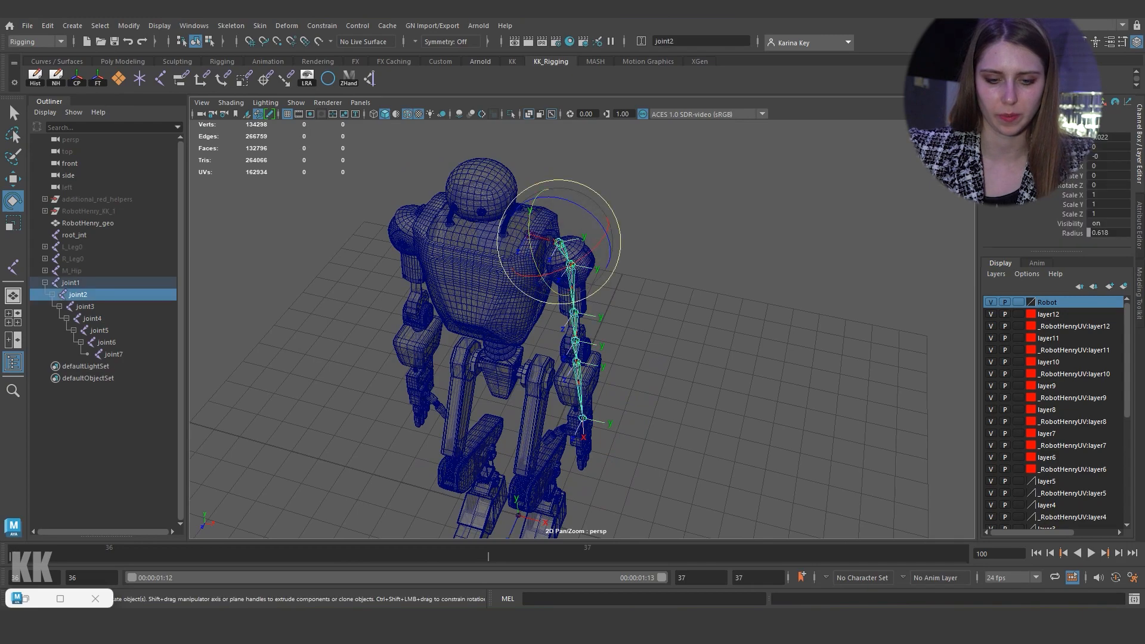
{"action": "left_click", "coordinate": [673, 346]}
{"action": "left_click_drag", "start_coordinate": [84, 294], "coordinate": [108, 355]}
{"action": "mouse_move", "coordinate": [566, 431]}
{"action": "left_mouse_down"}
{"action": "mouse_move", "coordinate": [575, 388]}
{"action": "mouse_move", "coordinate": [567, 416]}
{"action": "left_mouse_up"}
{"action": "key", "text": "ctrl+z"}
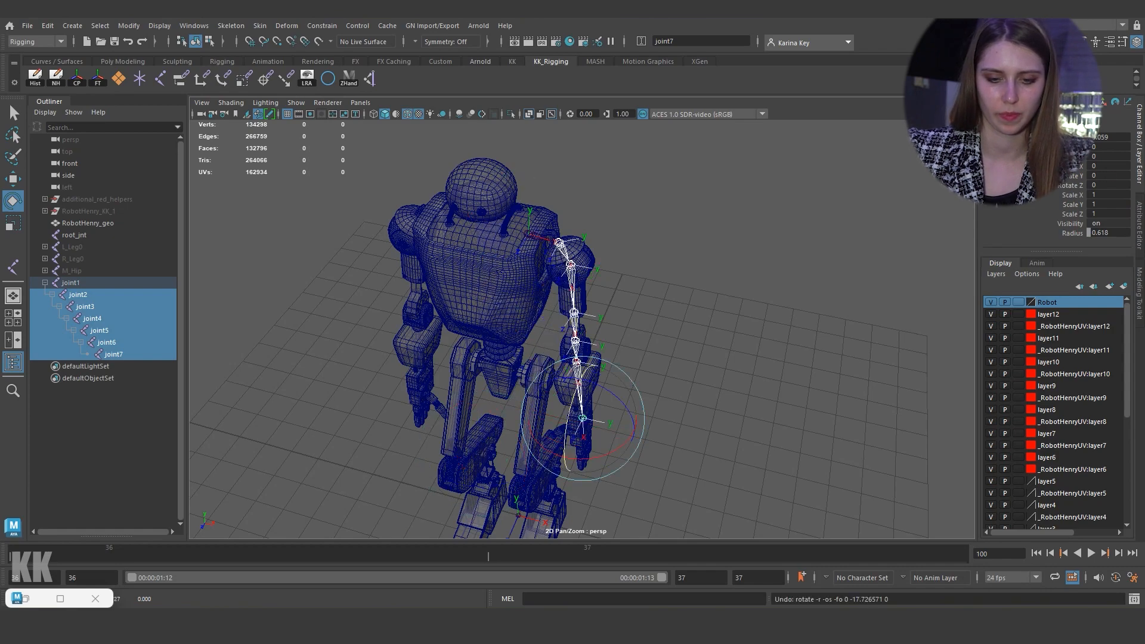
Step: Rotate joint2 alone to test how the arm chain swings from the shoulder, and undo the rotation
{"action": "left_click", "coordinate": [674, 352]}
{"action": "left_click", "coordinate": [80, 294]}
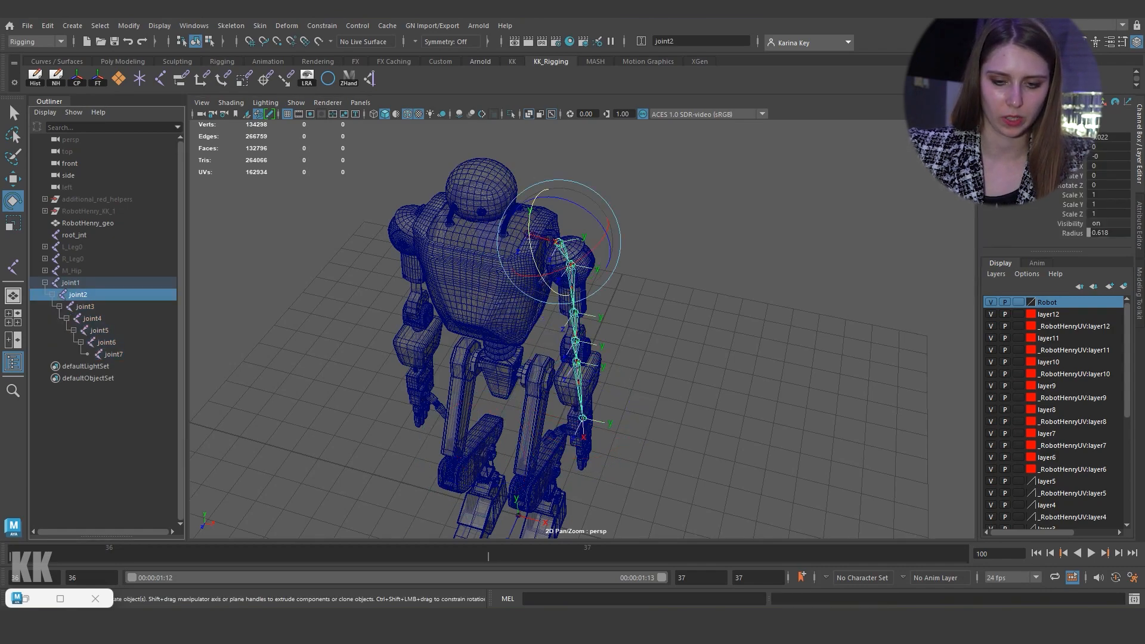
{"action": "left_click_drag", "start_coordinate": [571, 266], "coordinate": [600, 244]}
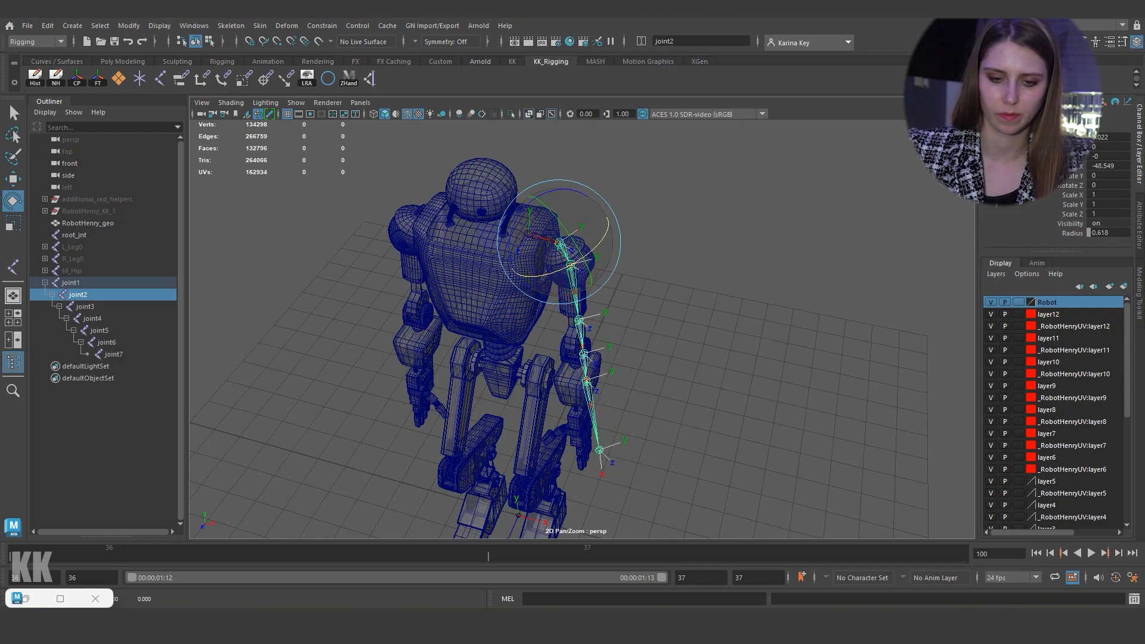
{"action": "key", "text": "ctrl+z"}
Step: Rotate joint3 through joint7 together to test the arm's bending, undo the rotation and clear the selection
{"action": "left_click", "coordinate": [85, 307]}
{"action": "left_click", "coordinate": [113, 354], "text": "shift"}
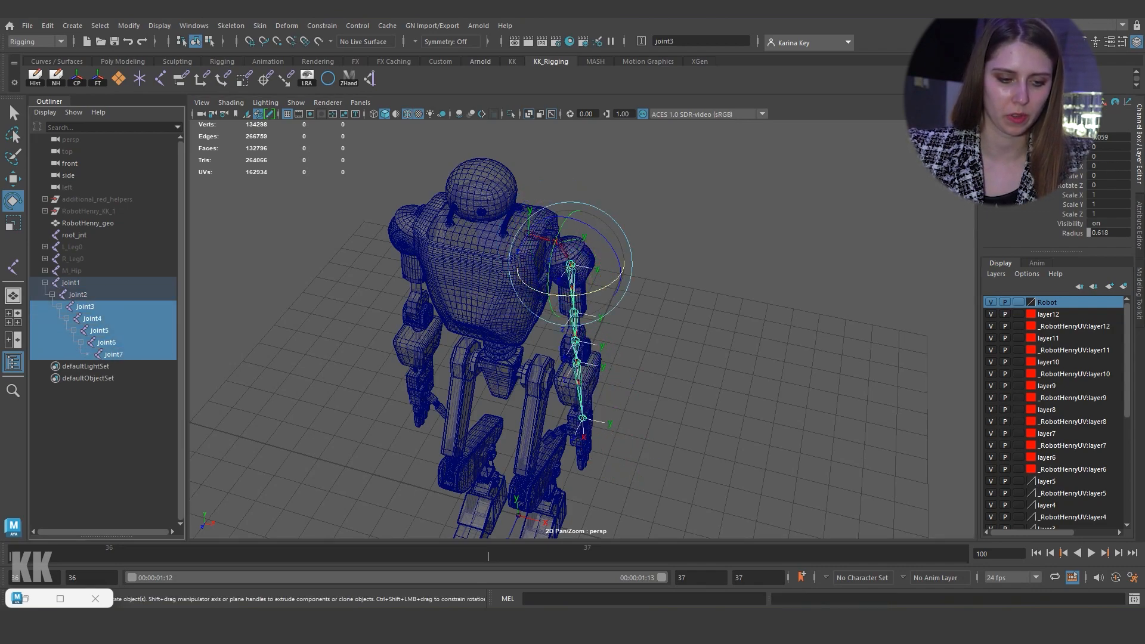
{"action": "mouse_move", "coordinate": [578, 424]}
{"action": "left_mouse_down"}
{"action": "mouse_move", "coordinate": [596, 411]}
{"action": "mouse_move", "coordinate": [610, 435]}
{"action": "mouse_move", "coordinate": [545, 421]}
{"action": "mouse_move", "coordinate": [608, 424]}
{"action": "mouse_move", "coordinate": [598, 417]}
{"action": "mouse_move", "coordinate": [557, 416]}
{"action": "left_mouse_up"}
{"action": "key", "text": "ctrl+z"}
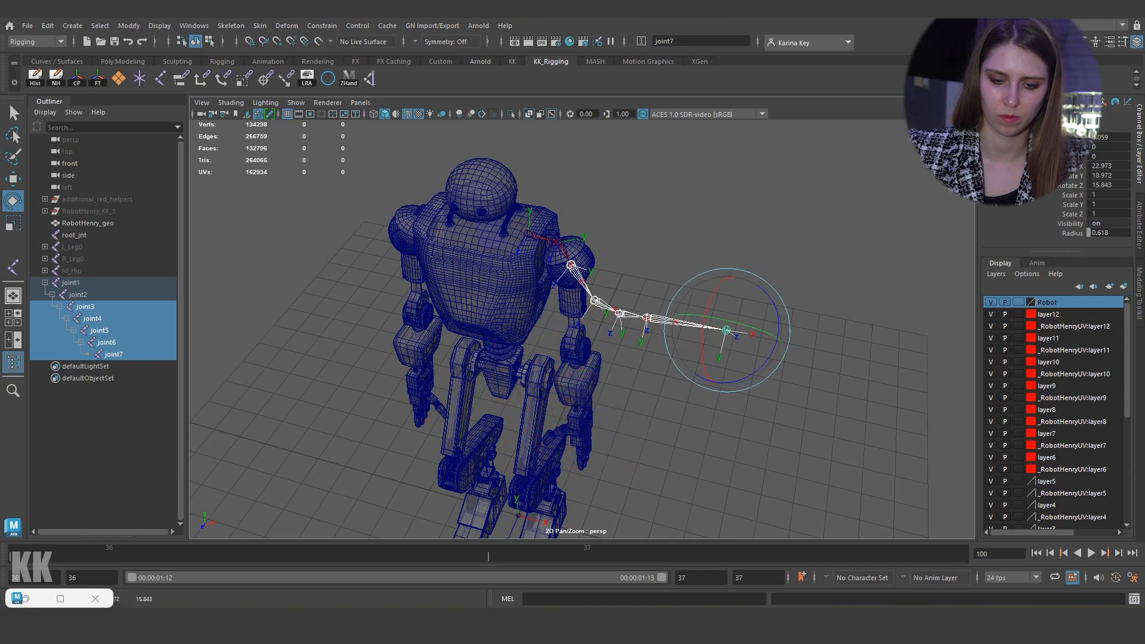
{"action": "key", "text": "ctrl+z"}
{"action": "left_click", "coordinate": [686, 381]}
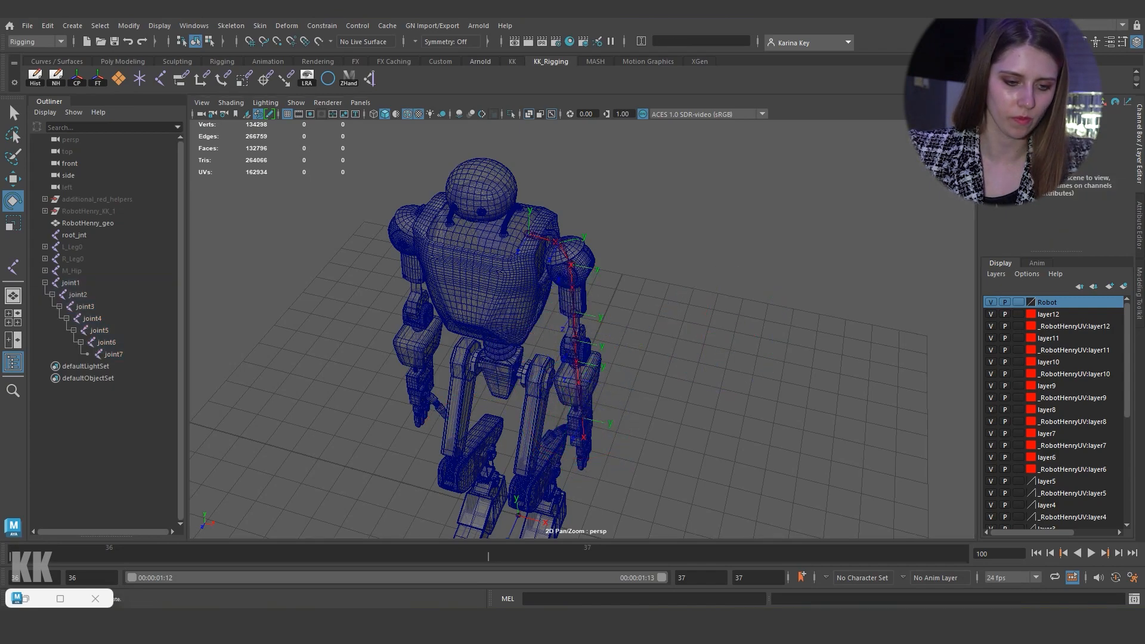
Step: Unparent joint2 from joint1 so that the arm chain starts at joint2
{"action": "left_click", "coordinate": [70, 282]}
{"action": "left_click_drag", "start_coordinate": [381, 345], "coordinate": [429, 277], "text": "alt"}
{"action": "middle_click_drag", "start_coordinate": [536, 298], "coordinate": [576, 340], "text": "alt"}
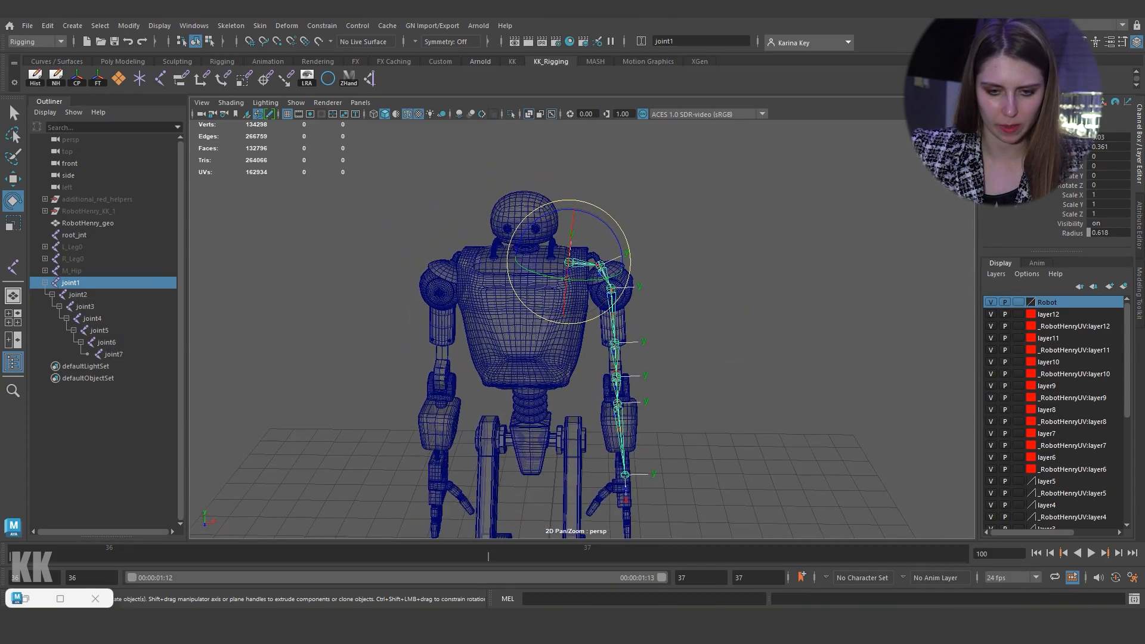
{"action": "right_click_drag", "start_coordinate": [507, 334], "coordinate": [716, 334], "text": "alt"}
{"action": "middle_click_drag", "start_coordinate": [685, 299], "coordinate": [644, 444], "text": "alt"}
{"action": "right_click_drag", "start_coordinate": [644, 417], "coordinate": [514, 417], "text": "alt"}
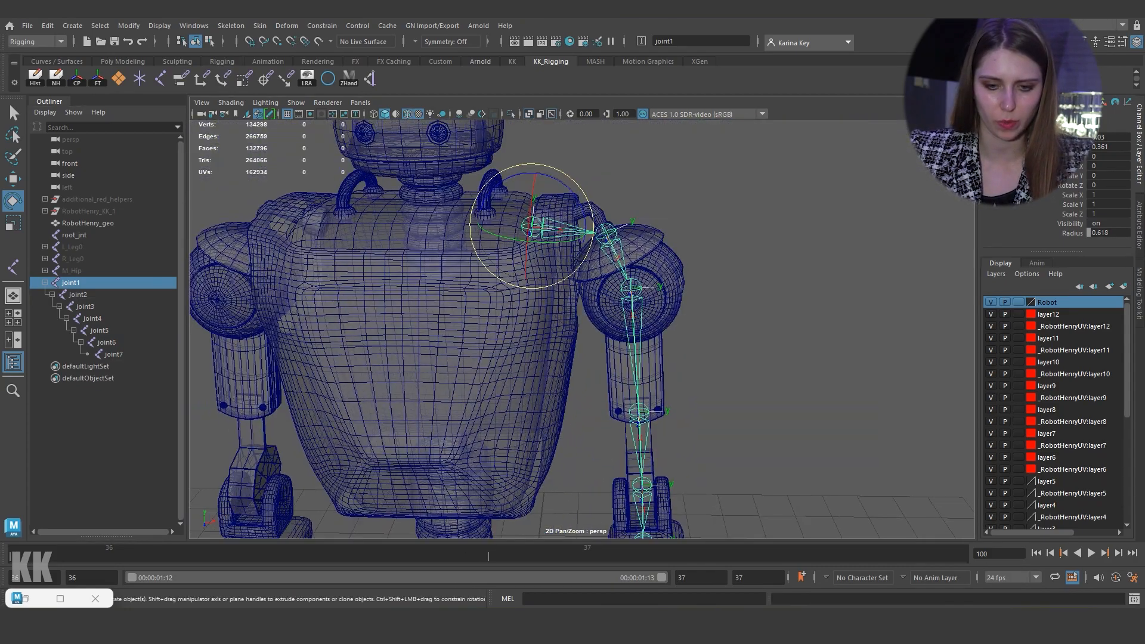
{"action": "left_click", "coordinate": [77, 294]}
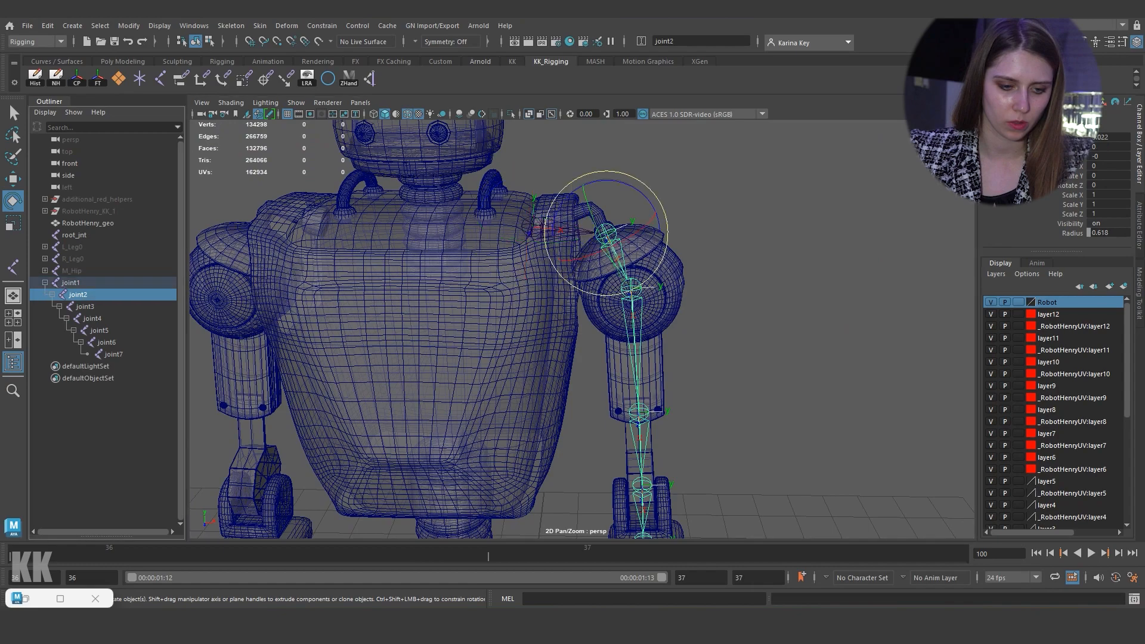
{"action": "left_click", "coordinate": [70, 283], "text": "ctrl"}
{"action": "key", "text": "shift+p"}
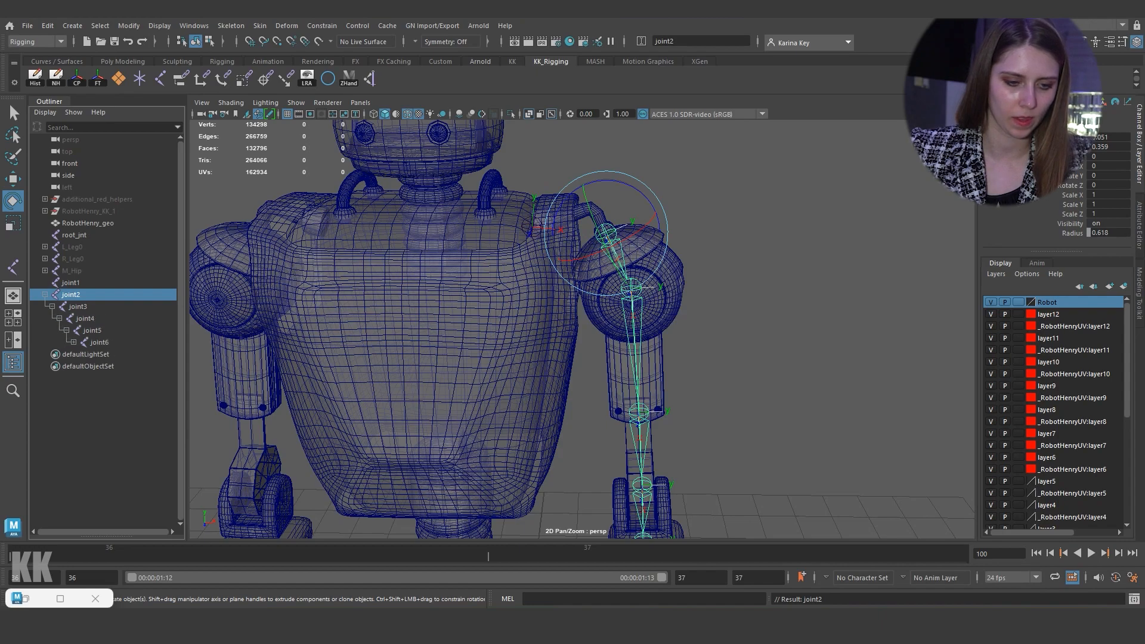
Step: Hide the detached joint1
{"action": "left_click", "coordinate": [71, 295]}
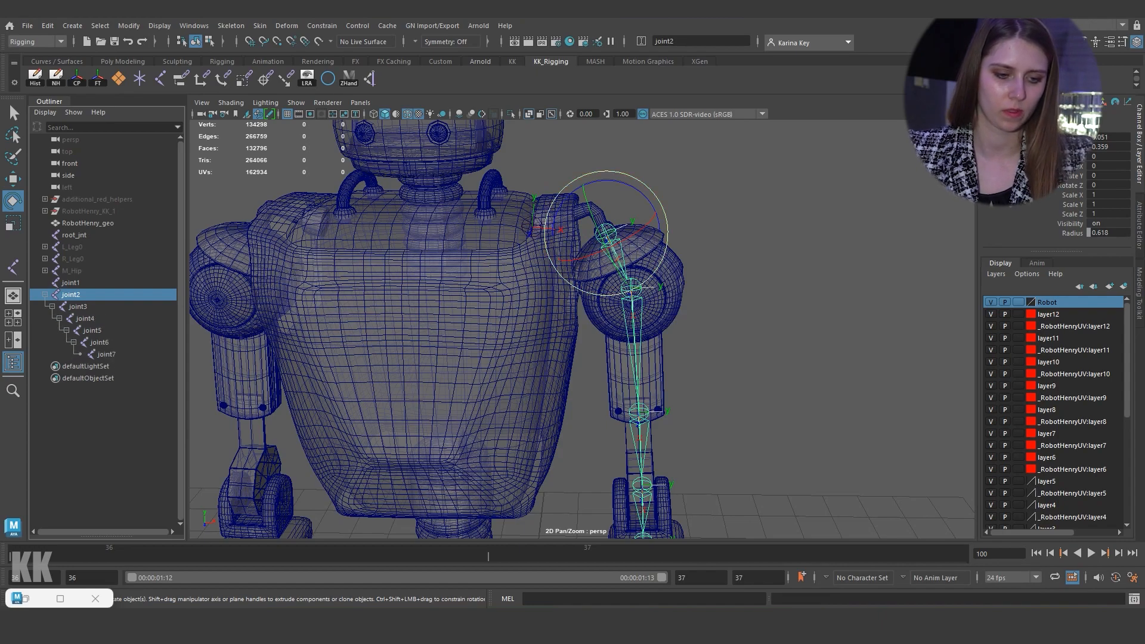
{"action": "left_click", "coordinate": [71, 283]}
{"action": "key", "text": "h"}
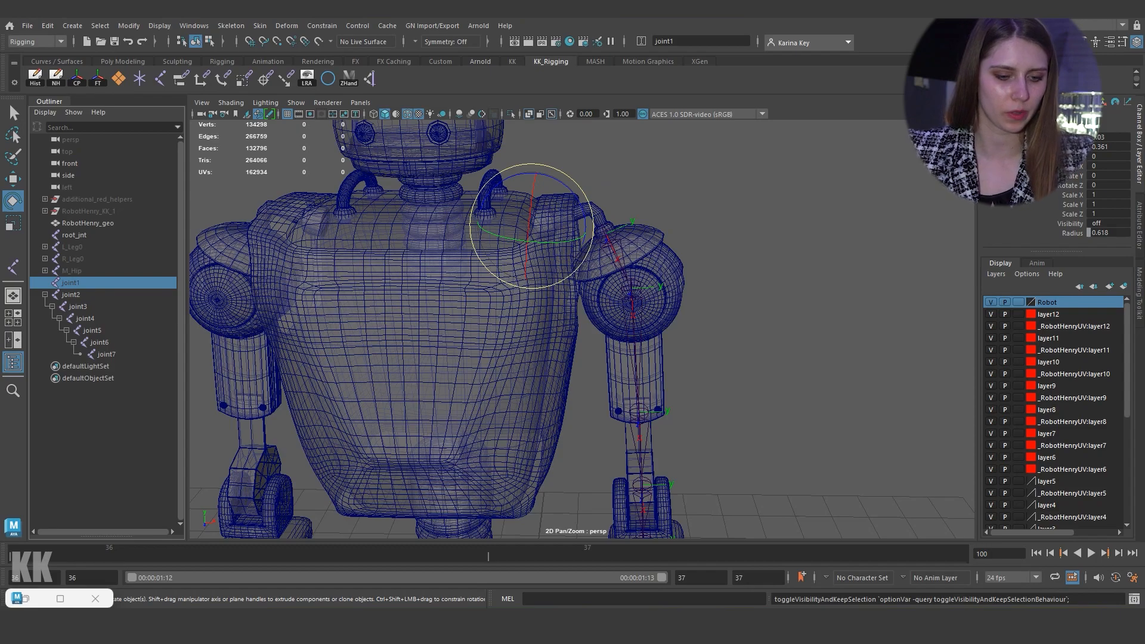
Step: Rename joint2, the root of the arm chain, as L_shoulder1
{"action": "left_click", "coordinate": [71, 294]}
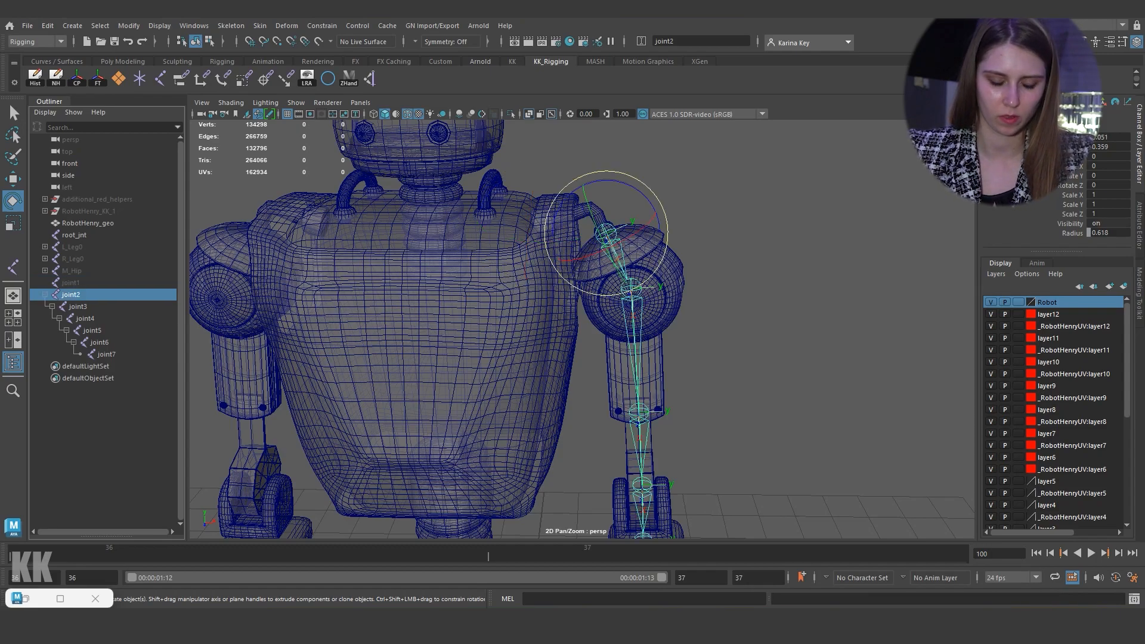
{"action": "left_click_drag", "start_coordinate": [673, 334], "coordinate": [623, 352], "text": "alt"}
{"action": "right_click_drag", "start_coordinate": [623, 352], "coordinate": [512, 352], "text": "alt"}
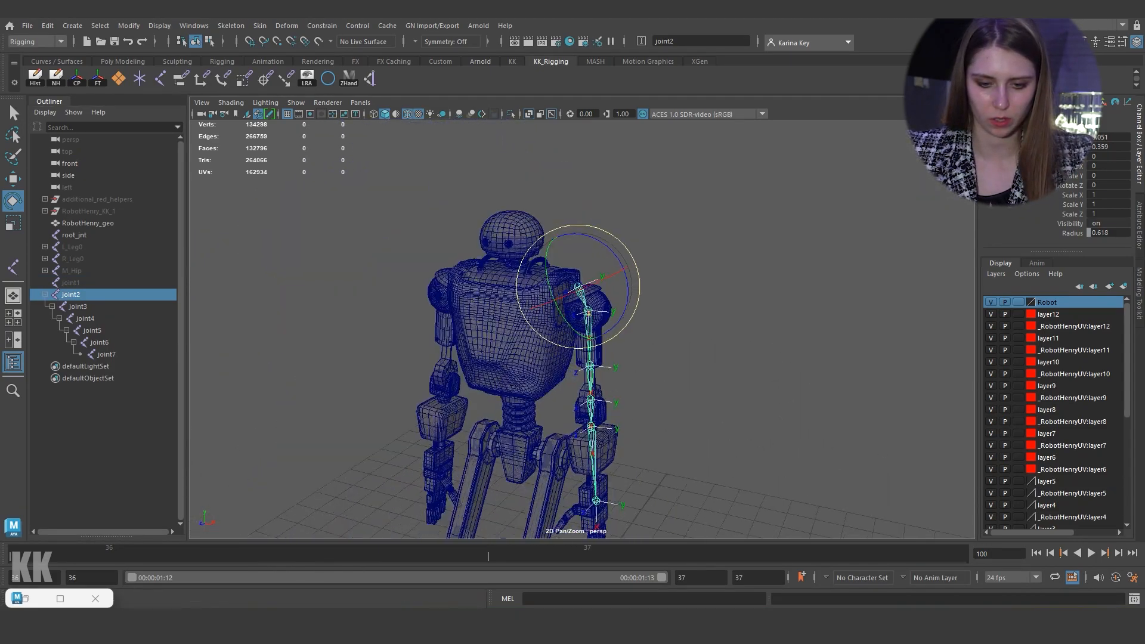
{"action": "left_click_drag", "start_coordinate": [656, 369], "coordinate": [745, 338], "text": "alt"}
{"action": "left_click", "coordinate": [703, 346]}
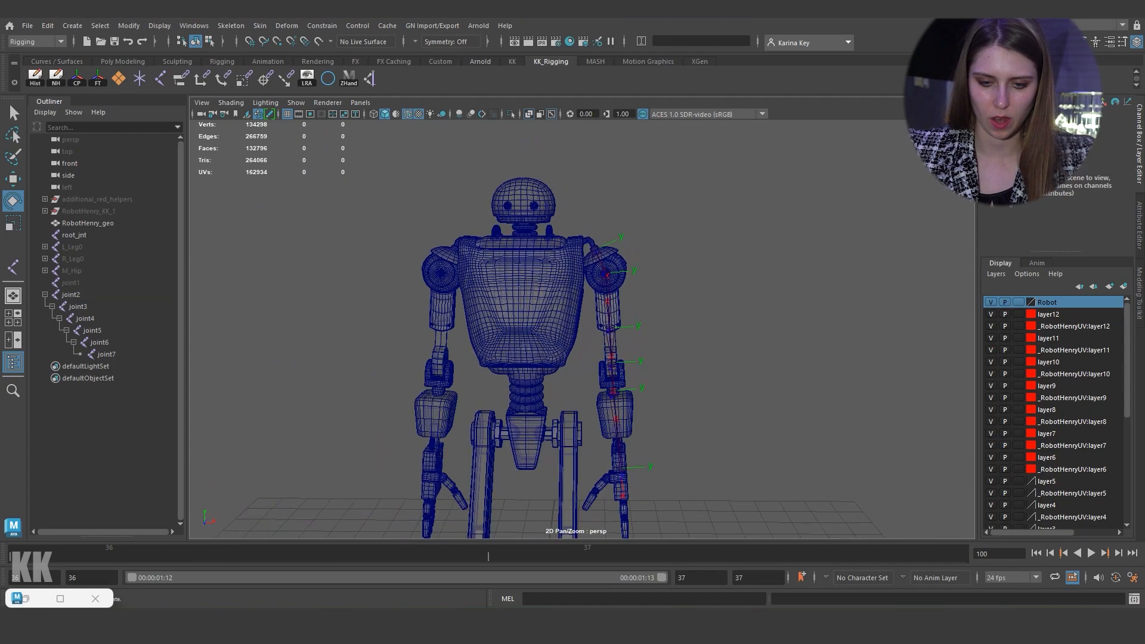
{"action": "middle_click_drag", "start_coordinate": [715, 339], "coordinate": [753, 312], "text": "alt"}
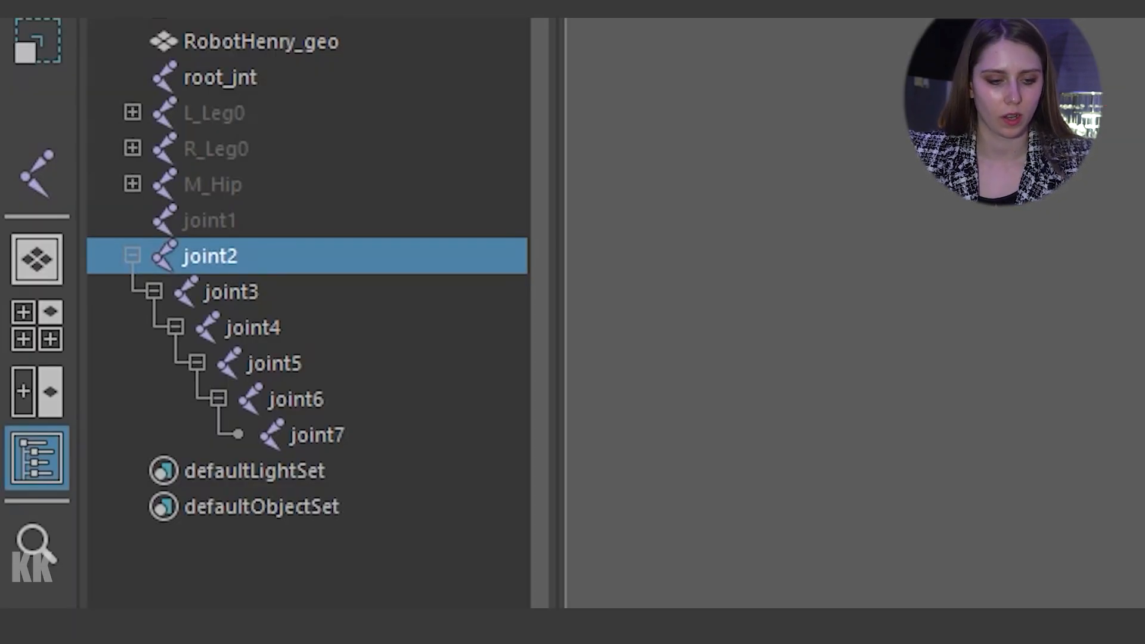
{"action": "double_click", "coordinate": [310, 256]}
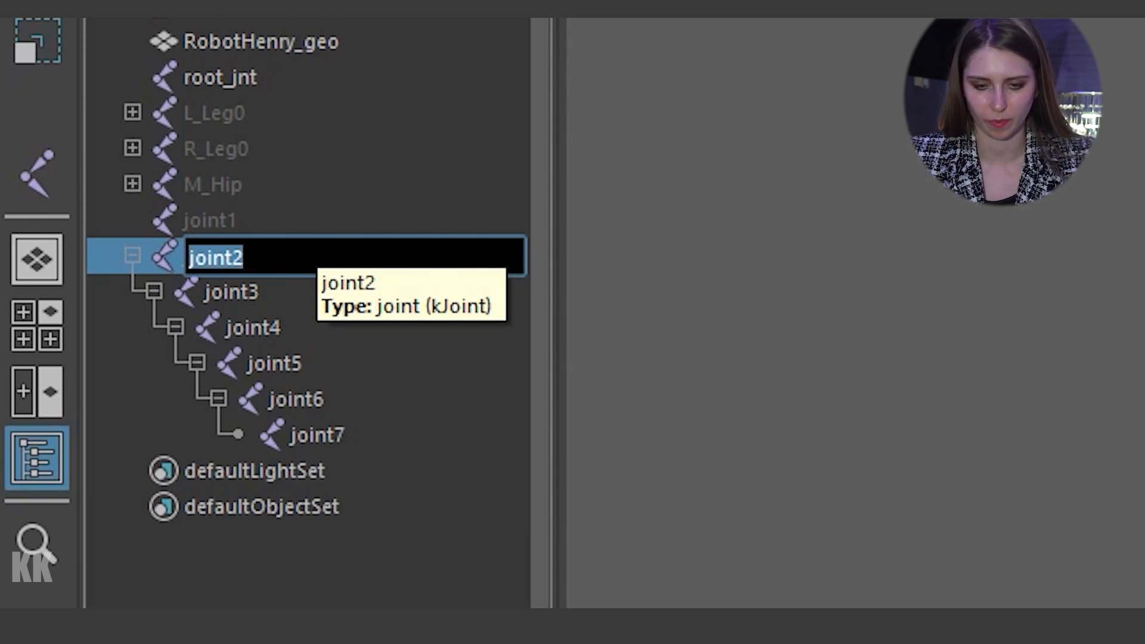
{"action": "type", "text": "L_"}
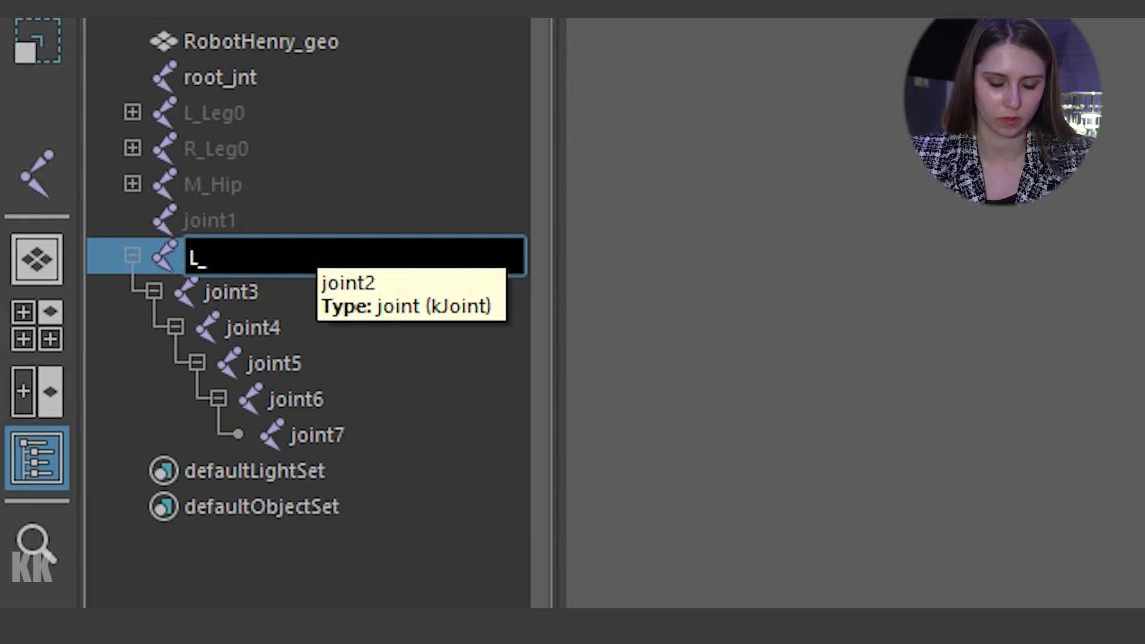
{"action": "type", "text": "S"}
{"action": "key", "text": "BackSpace"}
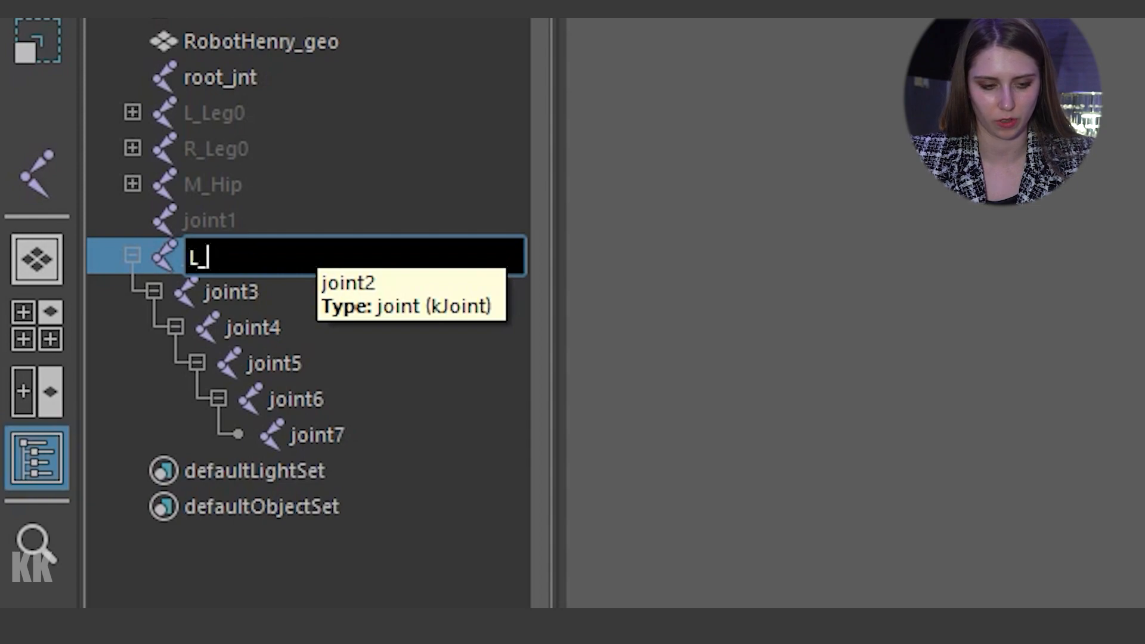
{"action": "type", "text": "shoulder"}
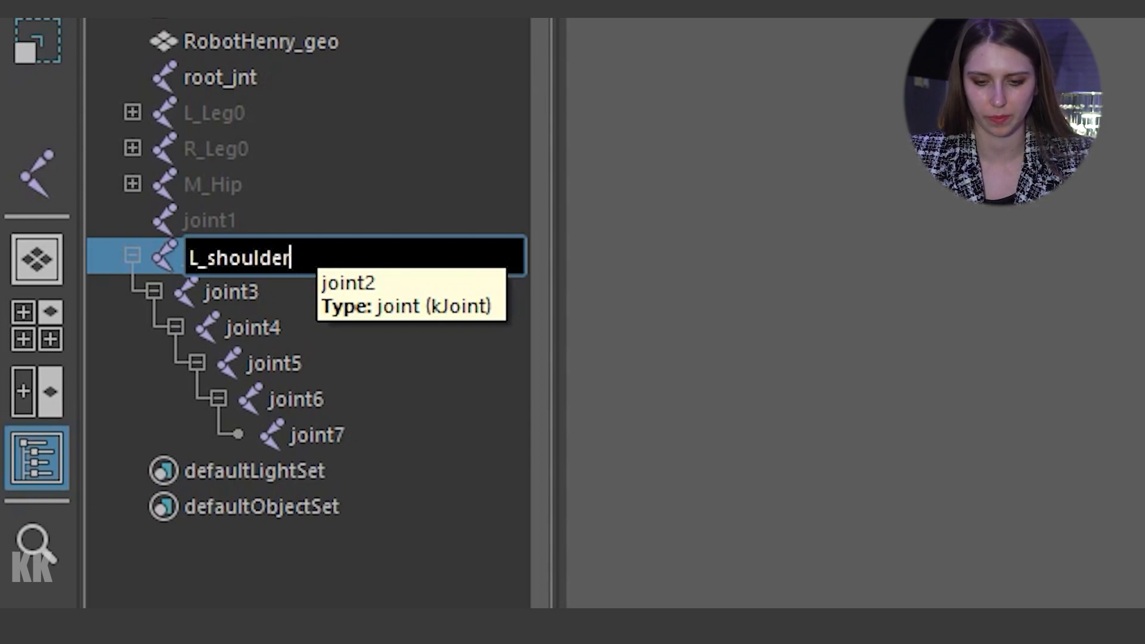
{"action": "type", "text": "1"}
{"action": "key", "text": "Tab"}
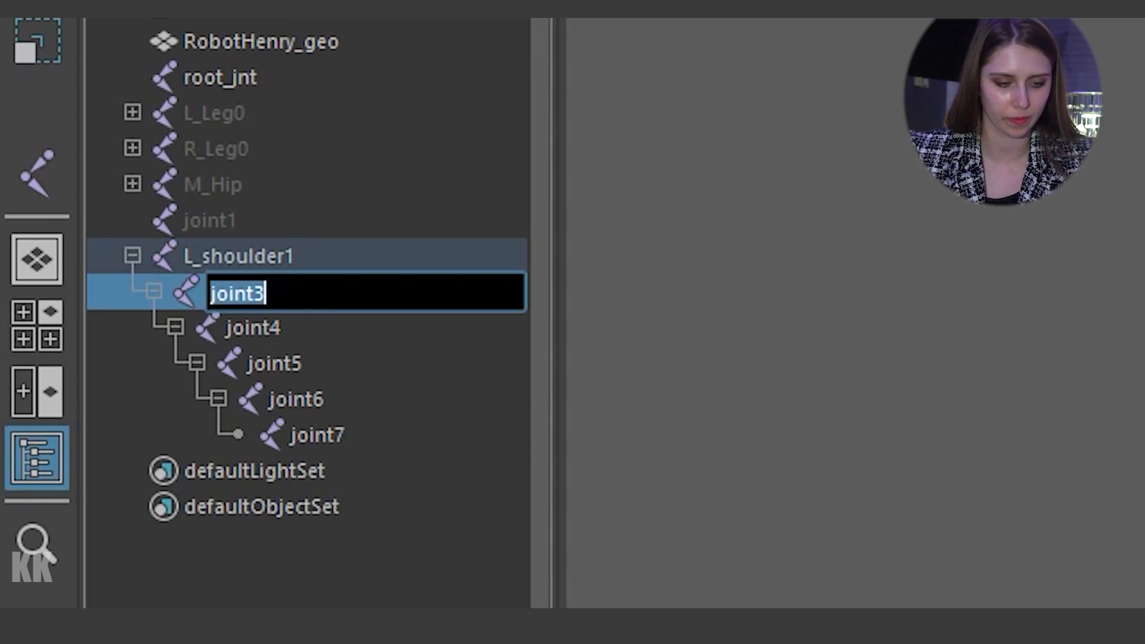
Step: Rename joint3 as L_shoulder2
{"action": "type", "text": "L"}
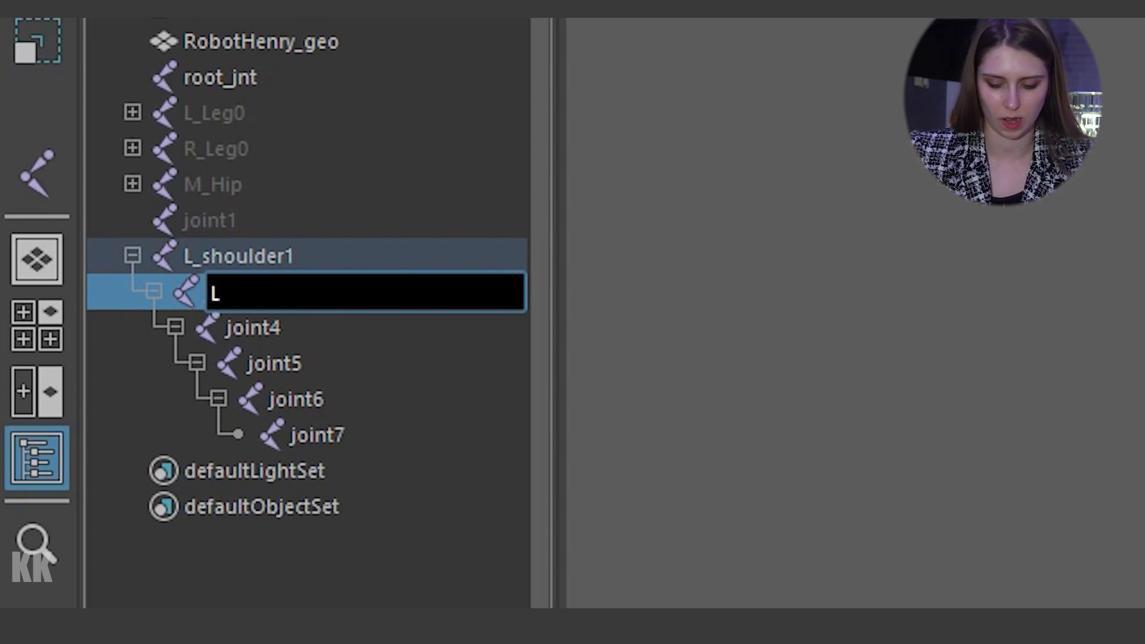
{"action": "type", "text": "_shoulder2"}
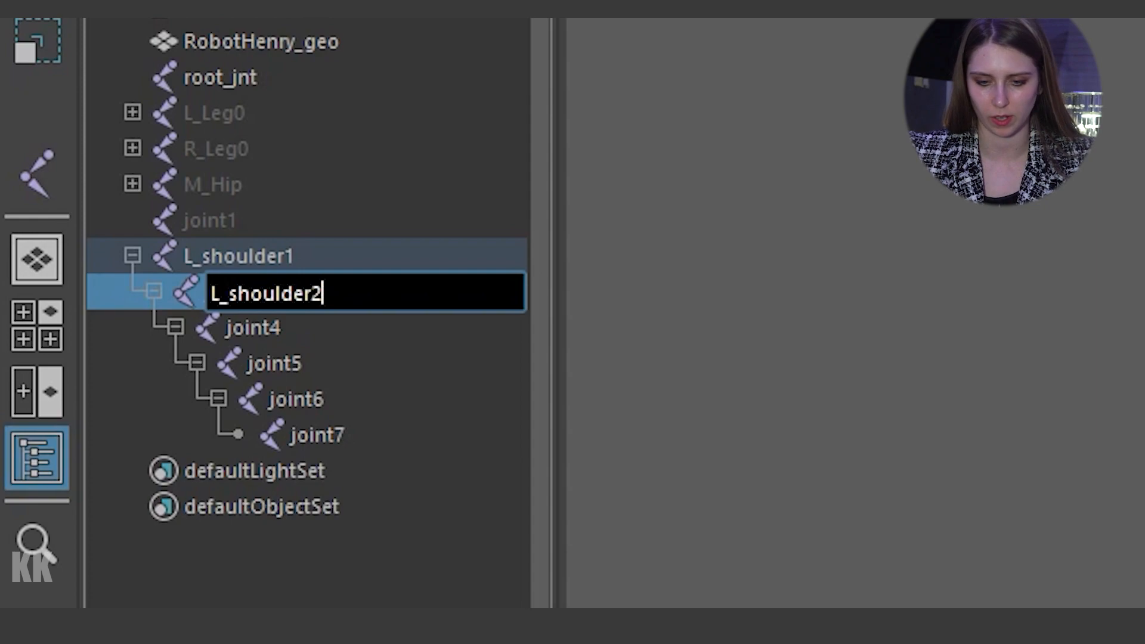
{"action": "key", "text": "Return"}
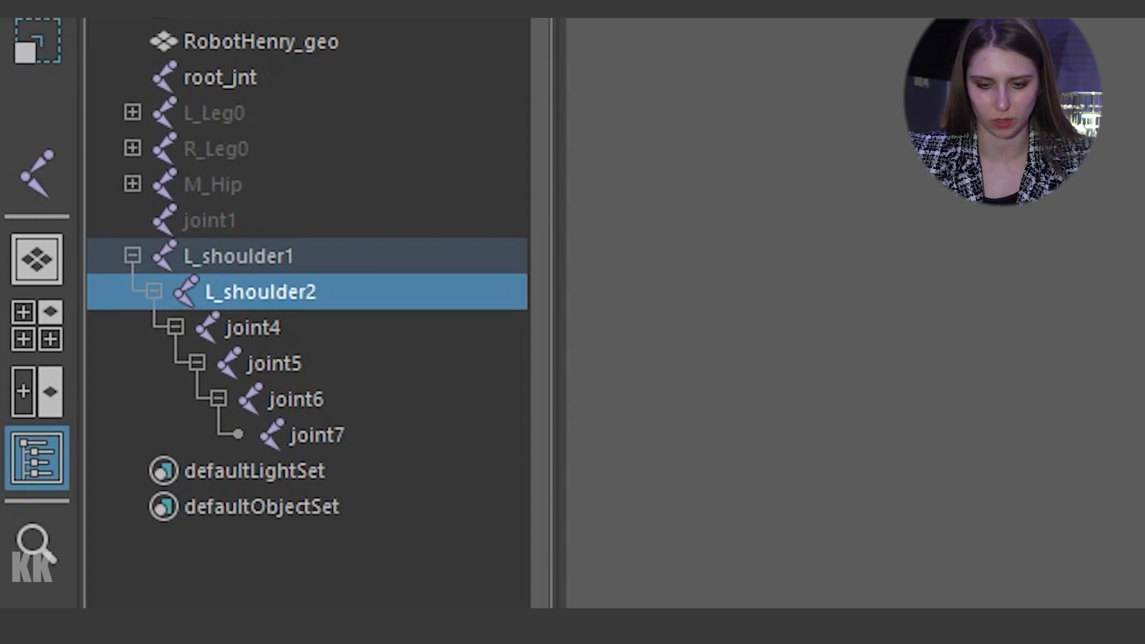
Step: Rename joint4 as L_arm
{"action": "left_click", "coordinate": [252, 328]}
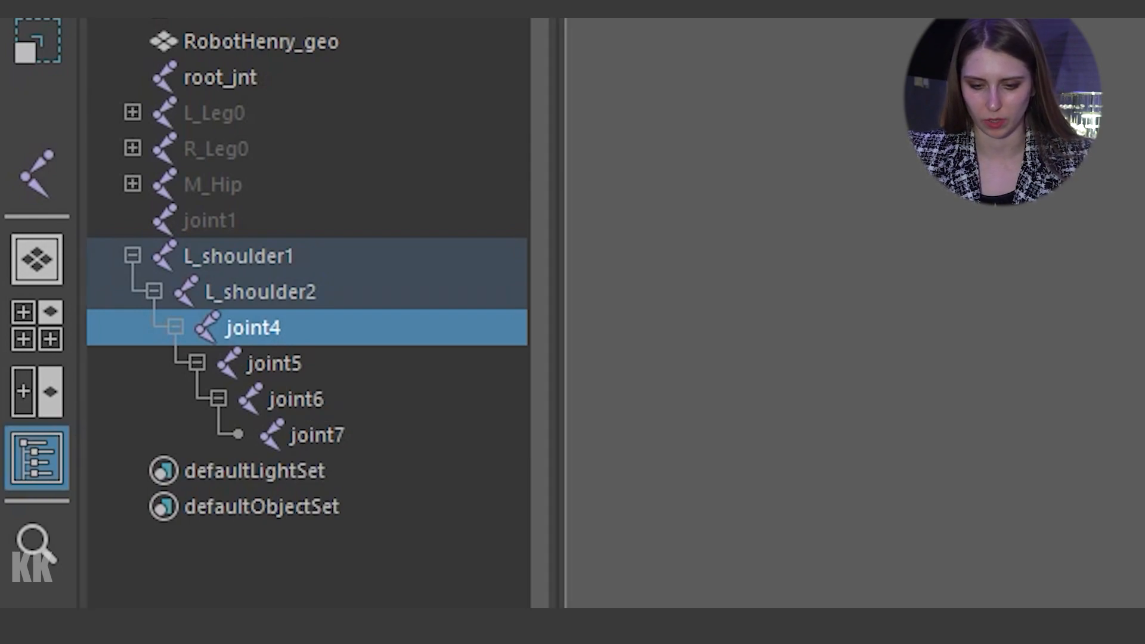
{"action": "double_click", "coordinate": [253, 328]}
{"action": "type", "text": "L"}
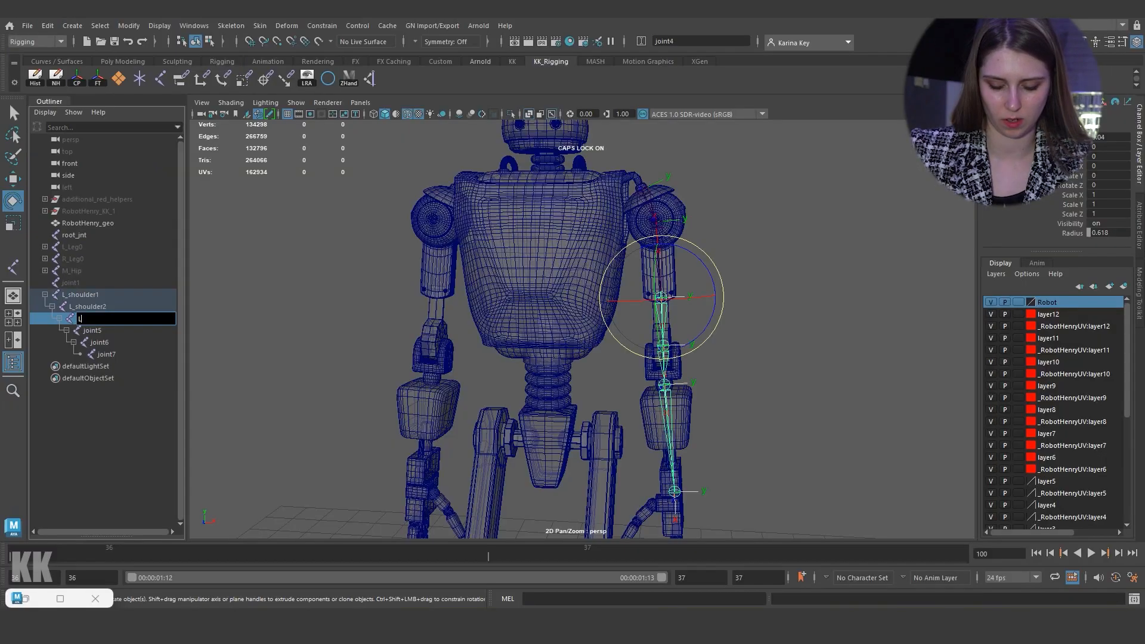
{"action": "type", "text": "_"}
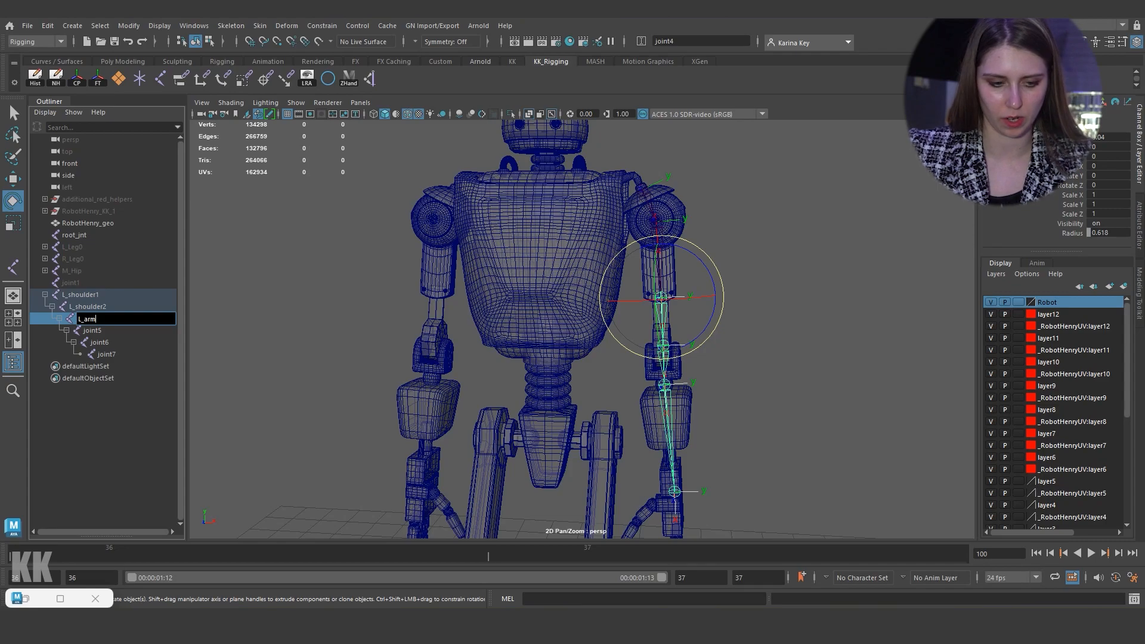
{"action": "type", "text": "arm"}
{"action": "key", "text": "Tab"}
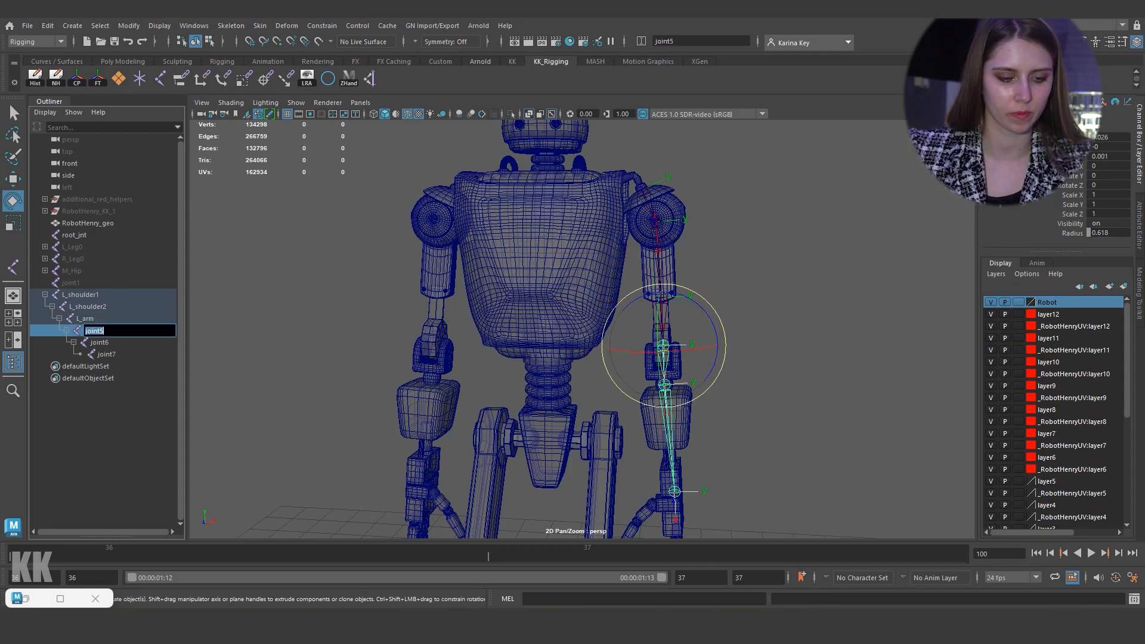
Step: Rename both joint5 and its child joint6 as L_elbow
{"action": "type", "text": "L_e"}
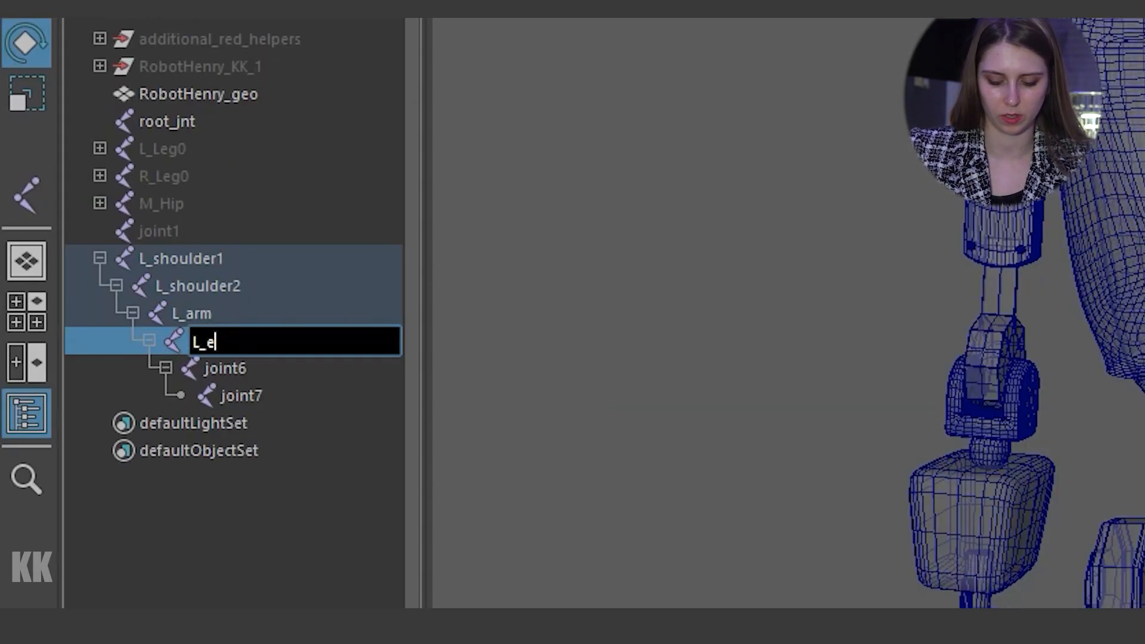
{"action": "type", "text": "lbow"}
{"action": "key", "text": "Tab"}
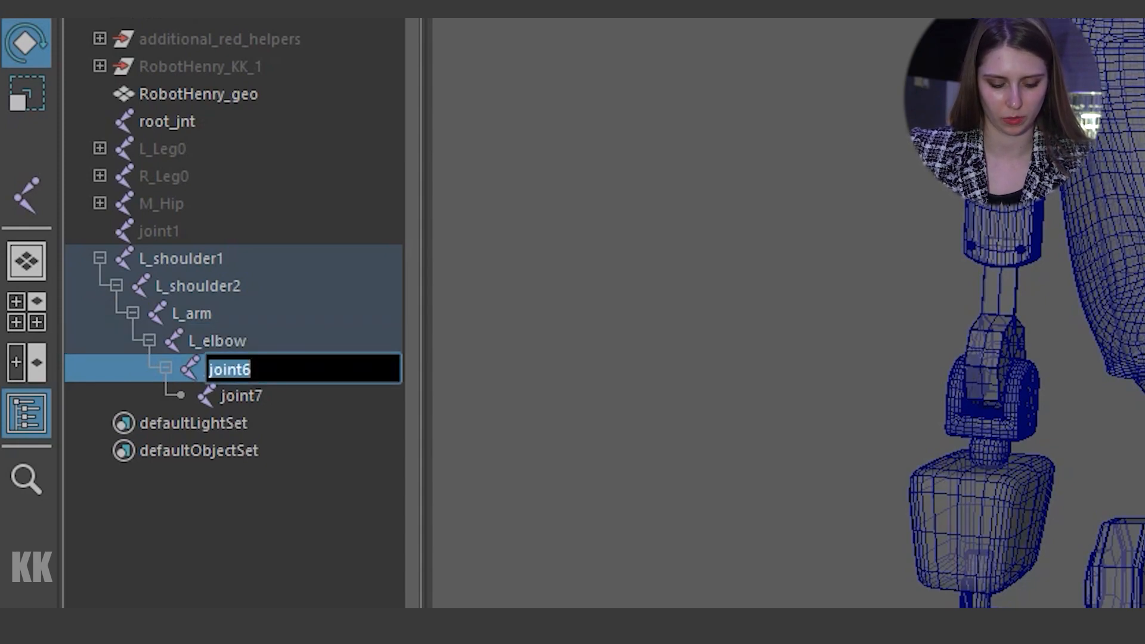
{"action": "type", "text": "L_elbow"}
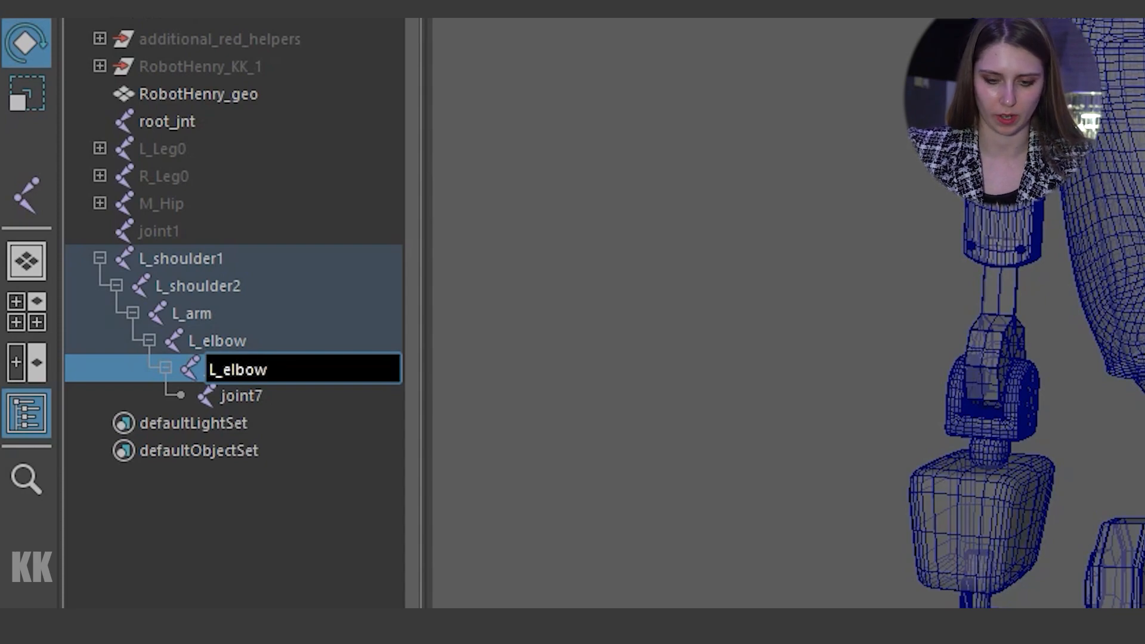
{"action": "key", "text": "Return"}
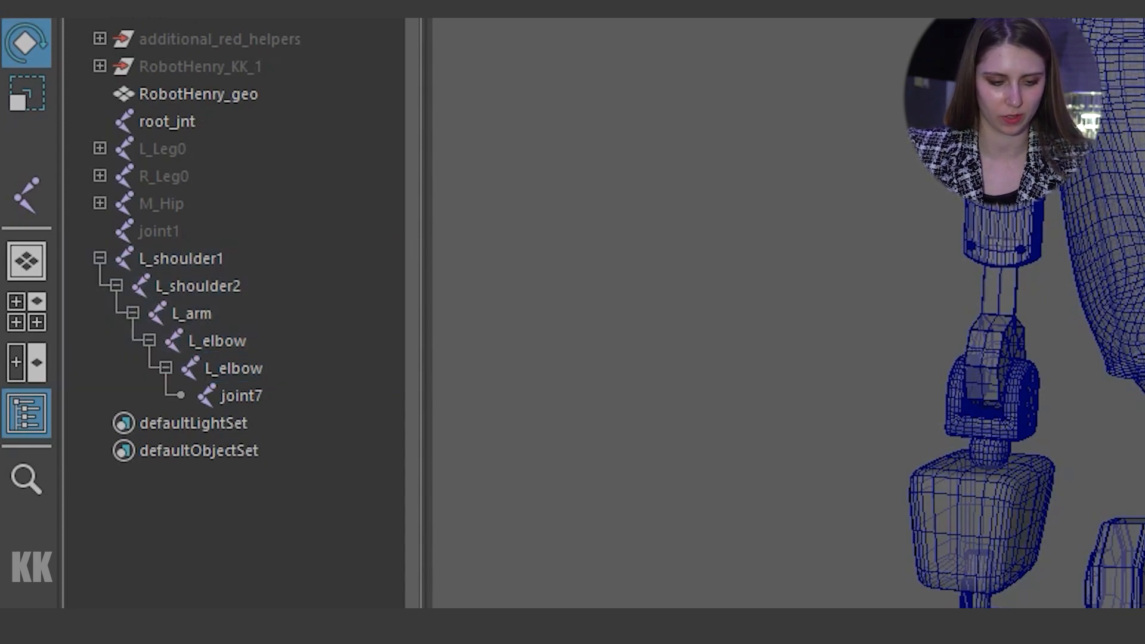
Step: Rename joint7, the last joint of the arm chain, as L_wrist
{"action": "double_click", "coordinate": [241, 395]}
{"action": "type", "text": "L_wrist"}
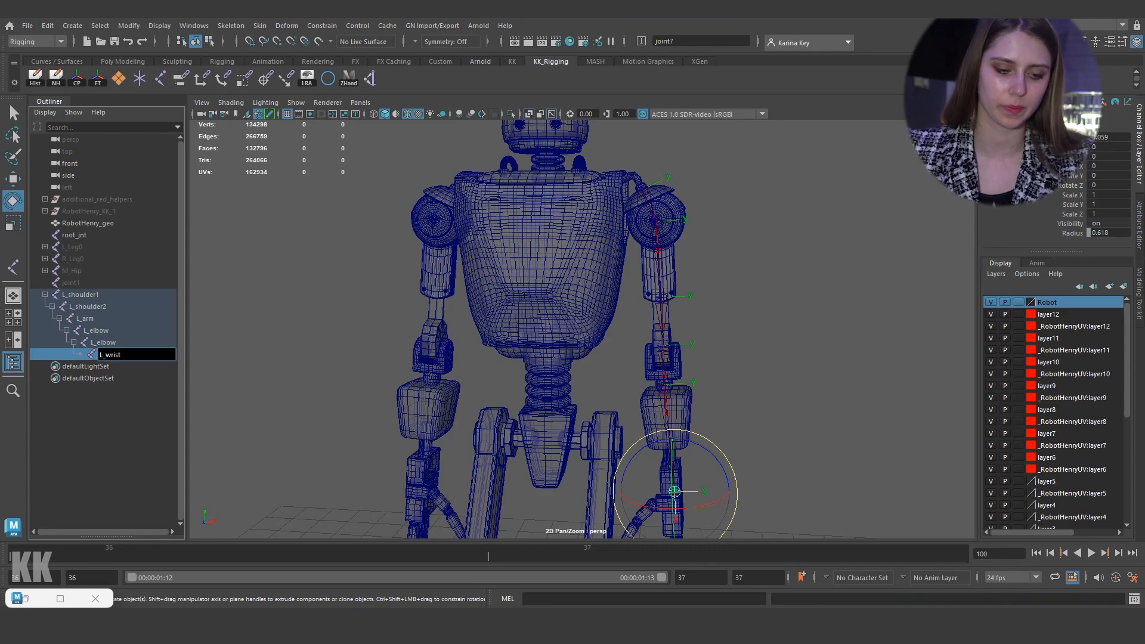
{"action": "key", "text": "Return"}
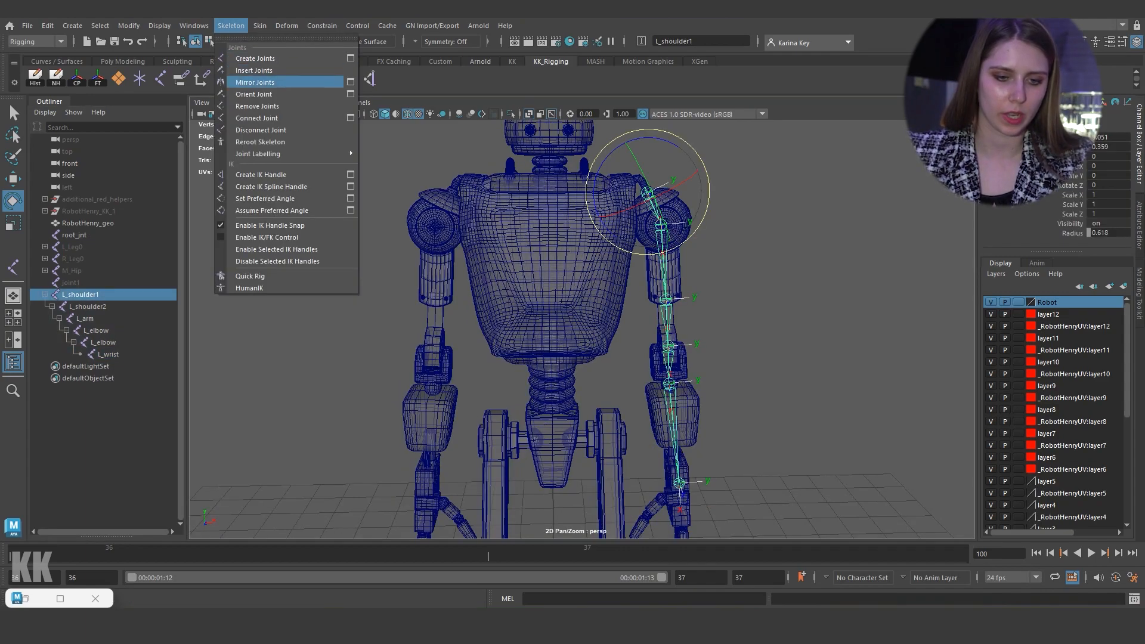
Step: Mirror the L_shoulder1 joint chain across YZ with the Behavior function, replacing L_ with R_ in the joint names
{"action": "left_click", "coordinate": [350, 82]}
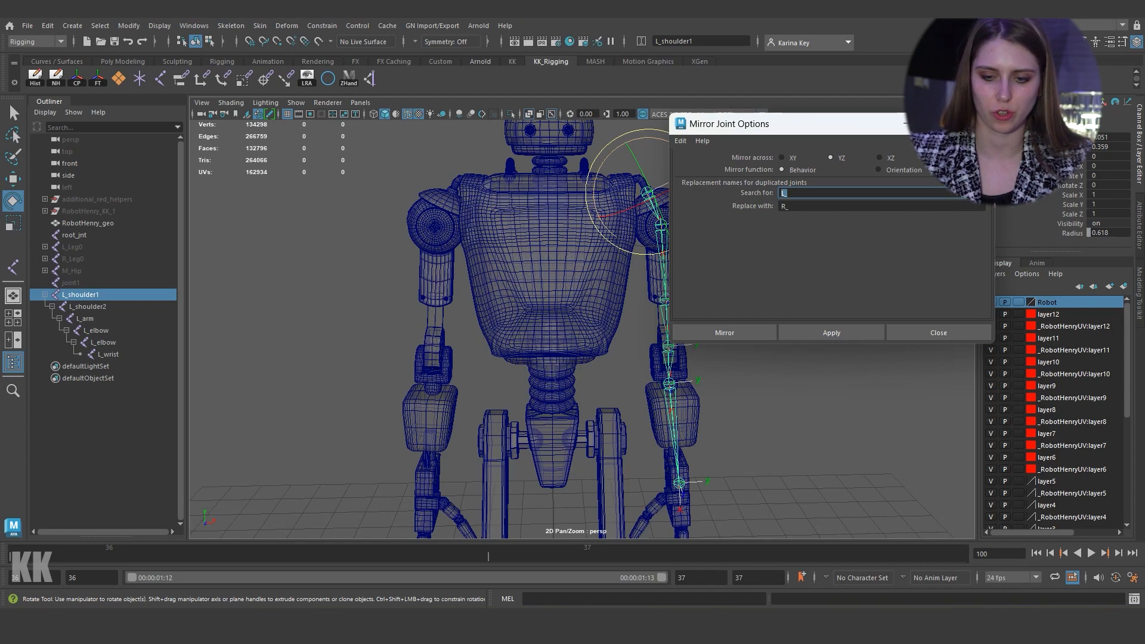
{"action": "key", "text": "Tab"}
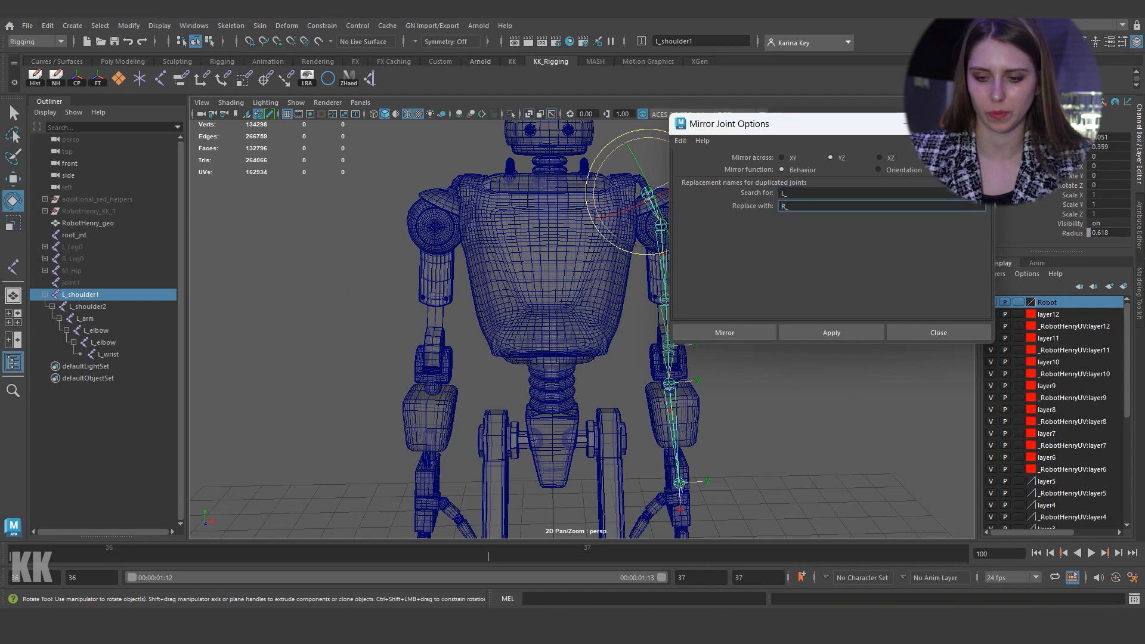
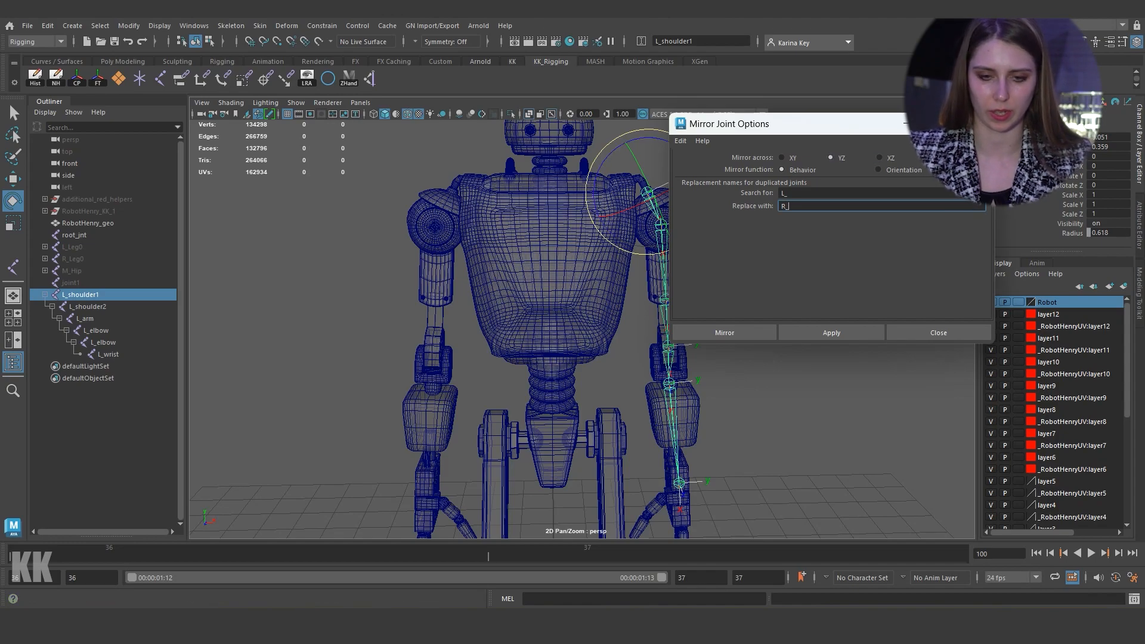
{"action": "left_click", "coordinate": [831, 332]}
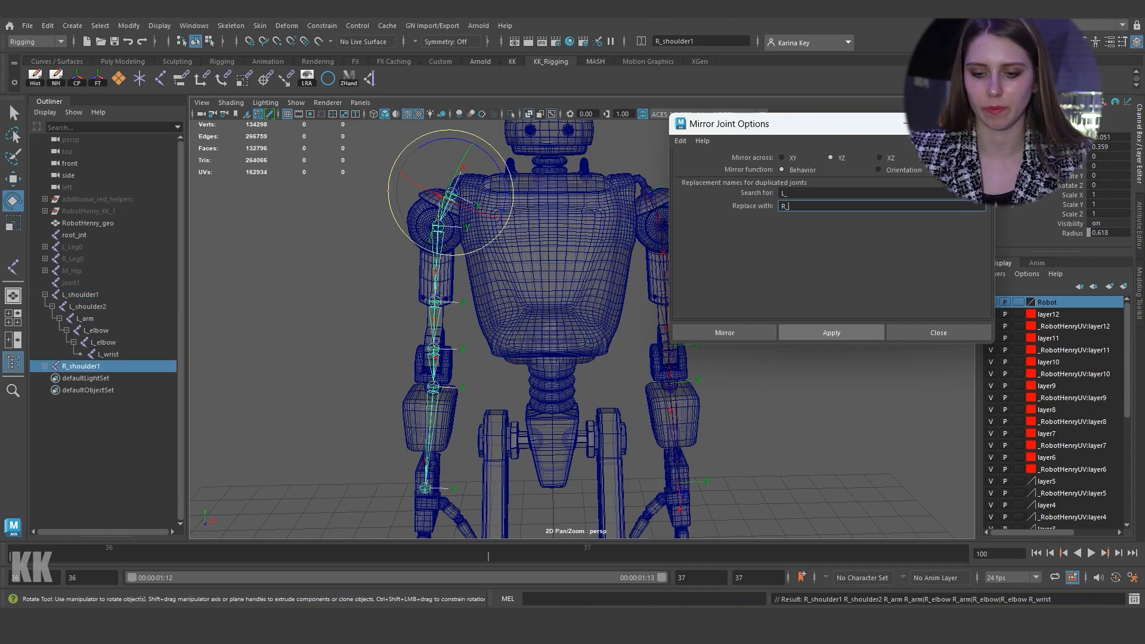
{"action": "left_click", "coordinate": [907, 124]}
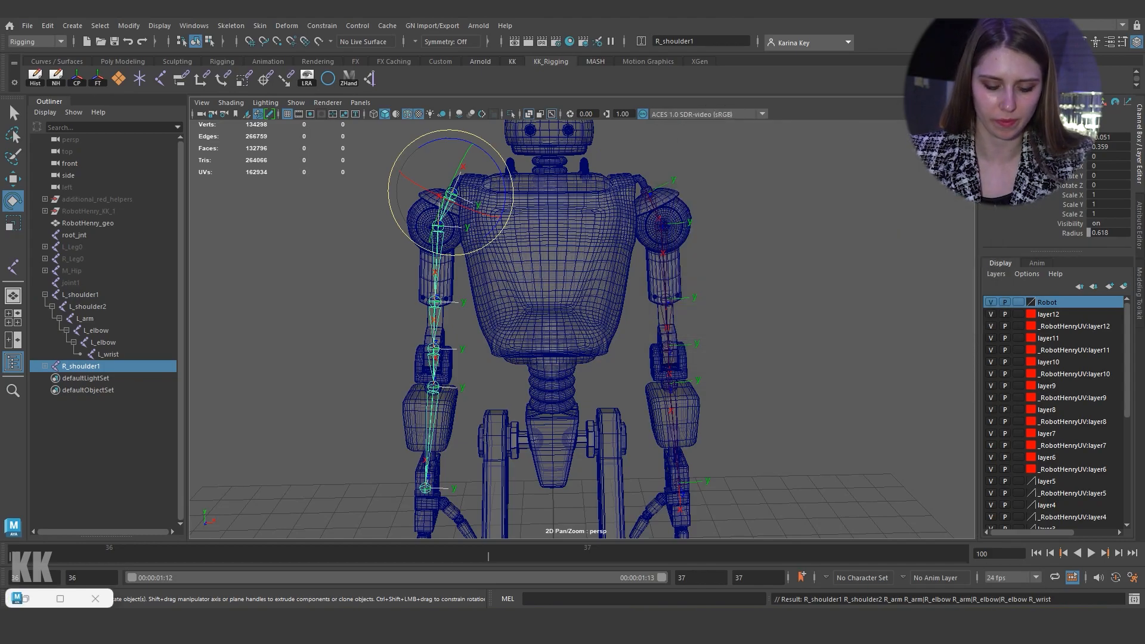
Step: Examine the mirrored right arm chain from several angles and expand its hierarchy from R_shoulder1 down to R_wrist
{"action": "left_click_drag", "start_coordinate": [573, 298], "coordinate": [757, 316], "text": "alt"}
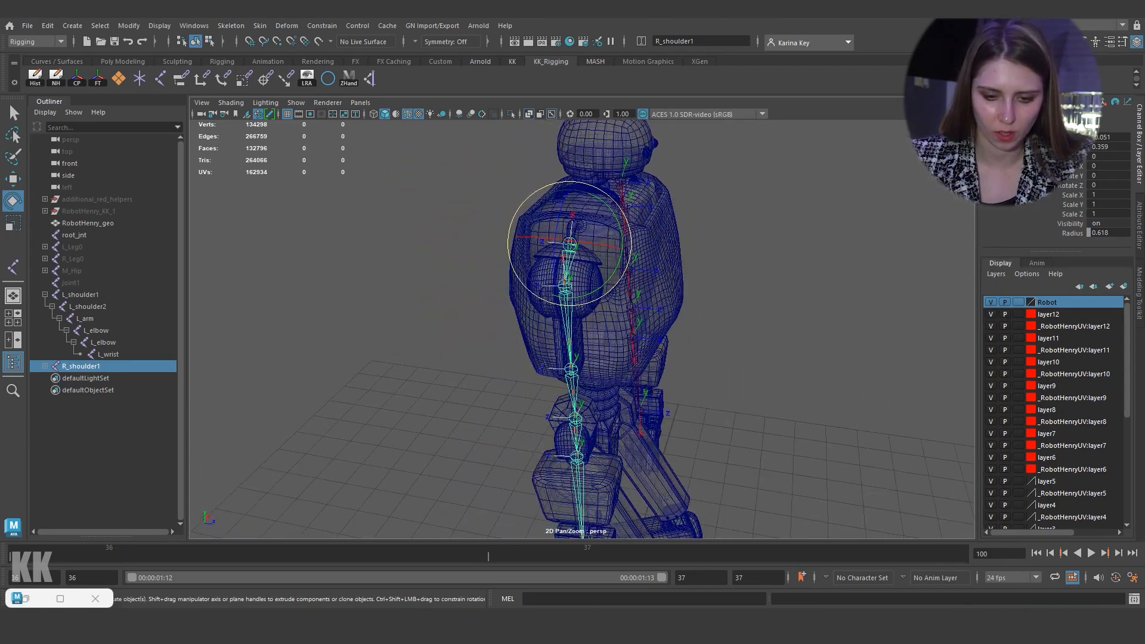
{"action": "right_click_drag", "start_coordinate": [596, 328], "coordinate": [698, 339], "text": "alt"}
{"action": "middle_click_drag", "start_coordinate": [572, 388], "coordinate": [572, 245]}
{"action": "left_click_drag", "start_coordinate": [655, 299], "coordinate": [495, 316], "text": "alt"}
{"action": "right_click_drag", "start_coordinate": [644, 334], "coordinate": [477, 328], "text": "alt"}
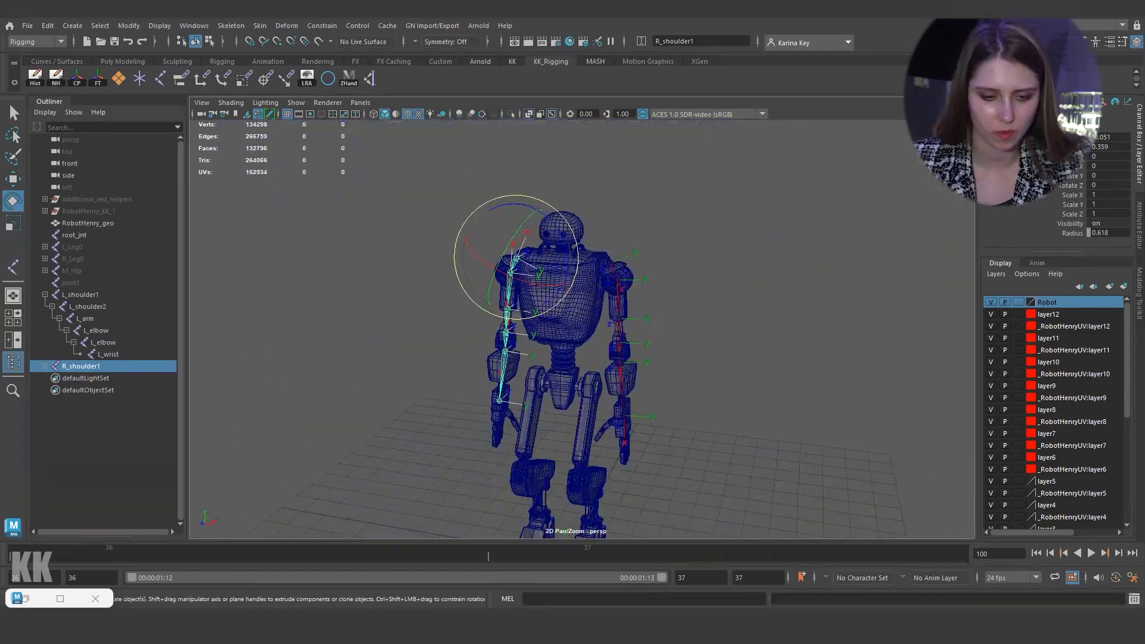
{"action": "left_click_drag", "start_coordinate": [536, 334], "coordinate": [567, 319], "text": "alt"}
{"action": "left_click", "coordinate": [45, 366]}
{"action": "left_click", "coordinate": [52, 378]}
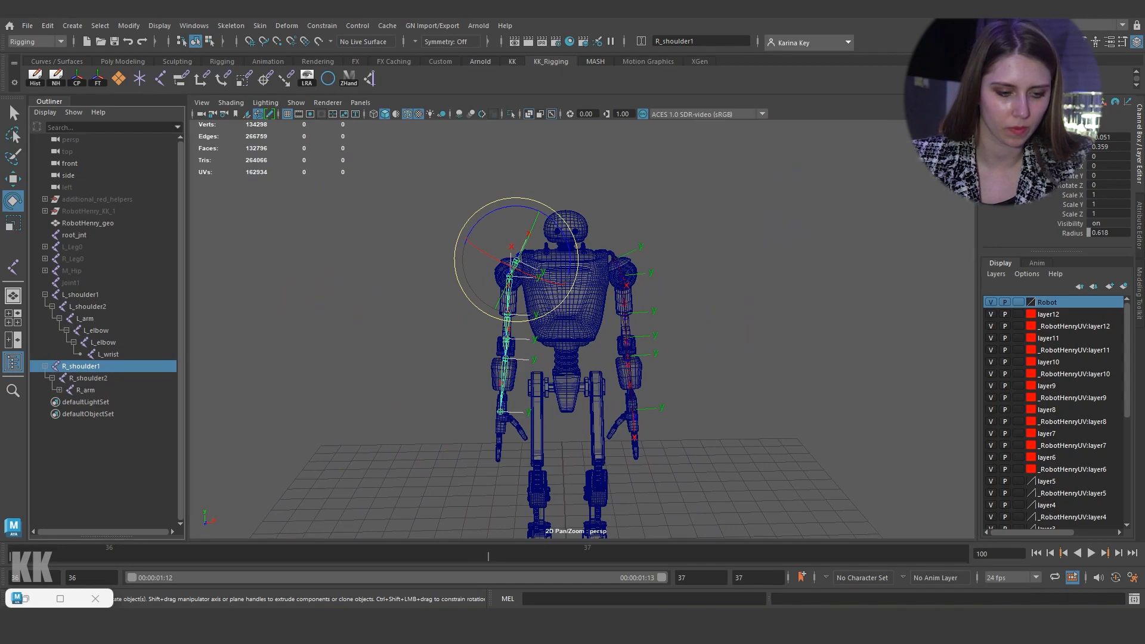
{"action": "left_click", "coordinate": [59, 390]}
{"action": "left_click", "coordinate": [66, 402]}
{"action": "left_click", "coordinate": [73, 414]}
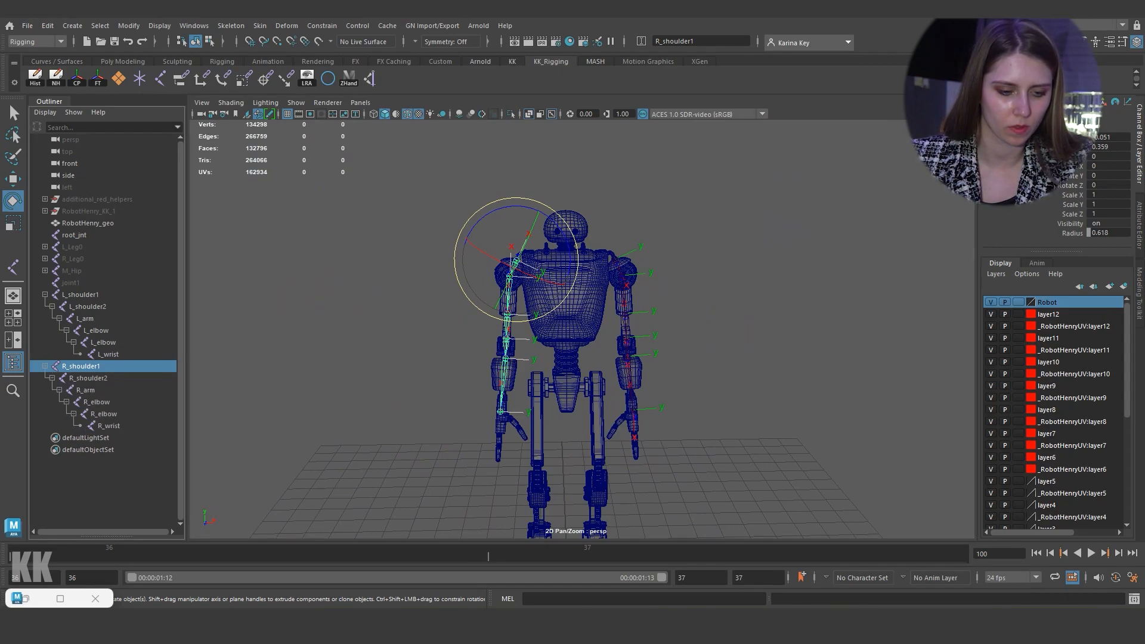
Step: Try rotating all joints from shoulder2 to wrist on both arms together, undoing the test rotation
{"action": "left_click_drag", "start_coordinate": [85, 318], "coordinate": [108, 354]}
{"action": "left_click_drag", "start_coordinate": [88, 306], "coordinate": [108, 354]}
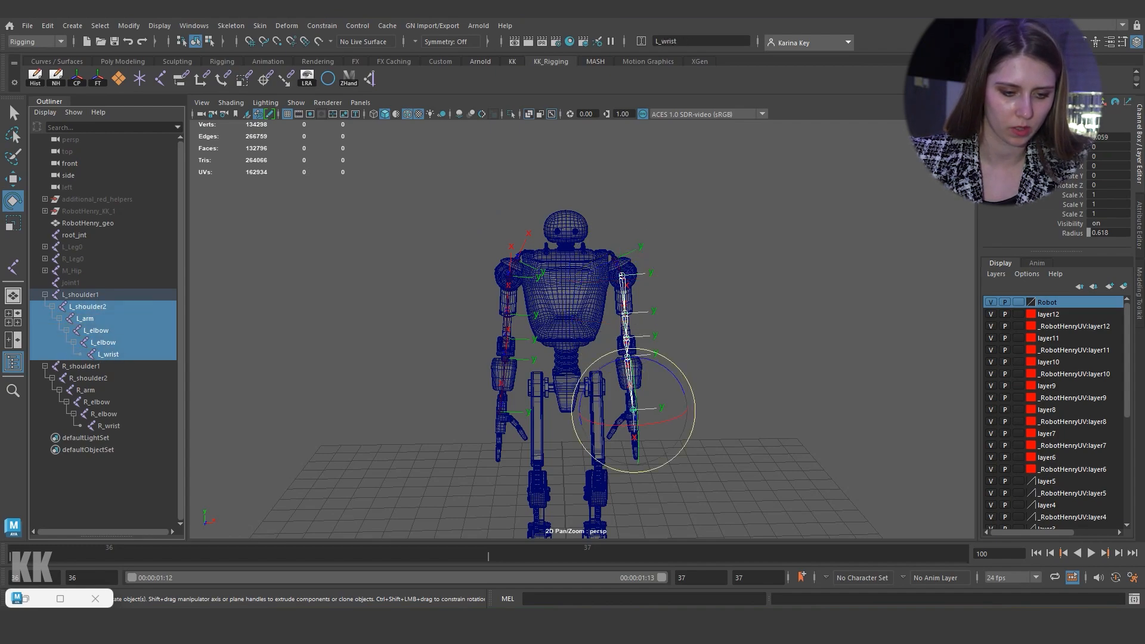
{"action": "left_click", "coordinate": [88, 378], "text": "ctrl"}
{"action": "left_click", "coordinate": [85, 390], "text": "ctrl"}
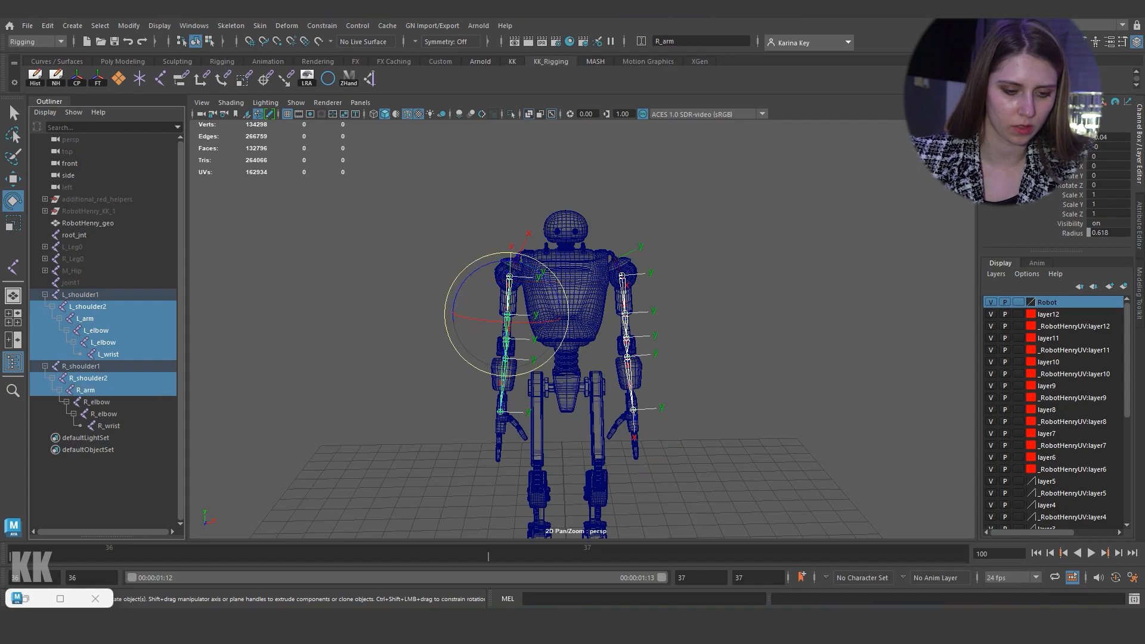
{"action": "left_click_drag", "start_coordinate": [96, 402], "coordinate": [108, 426], "text": "ctrl"}
{"action": "right_click_drag", "start_coordinate": [584, 358], "coordinate": [549, 358], "text": "alt"}
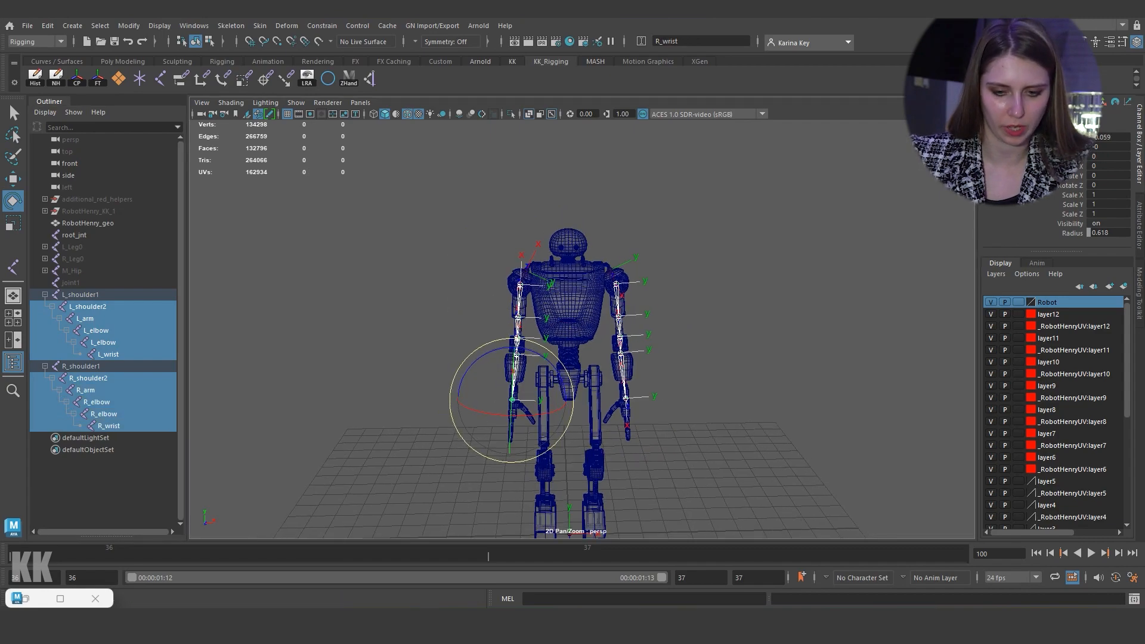
{"action": "left_click_drag", "start_coordinate": [572, 369], "coordinate": [573, 352], "text": "alt"}
{"action": "right_click_drag", "start_coordinate": [561, 358], "coordinate": [608, 358], "text": "alt"}
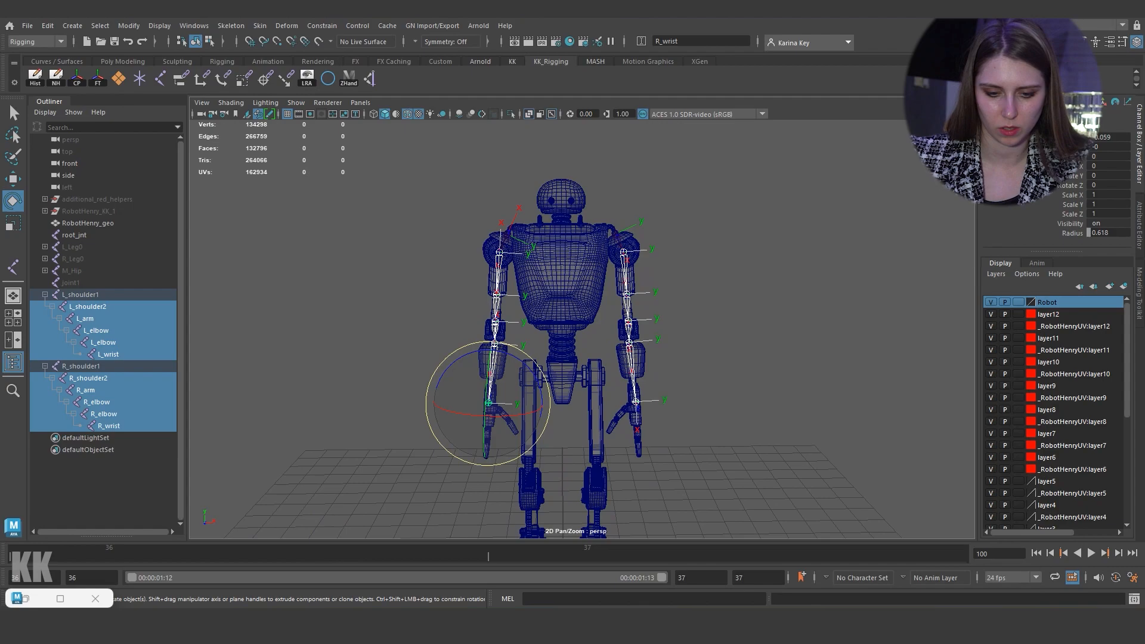
{"action": "left_click_drag", "start_coordinate": [487, 402], "coordinate": [468, 310]}
{"action": "key", "text": "ctrl+z"}
{"action": "key", "text": "ctrl+z"}
Step: Try bending both selected arm chains once more from a slightly turned view, and undo the rotations
{"action": "left_click_drag", "start_coordinate": [477, 382], "coordinate": [530, 380], "text": "alt"}
{"action": "left_click_drag", "start_coordinate": [484, 343], "coordinate": [532, 364]}
{"action": "key", "text": "ctrl+z"}
{"action": "key", "text": "ctrl+z"}
{"action": "key", "text": "ctrl+z"}
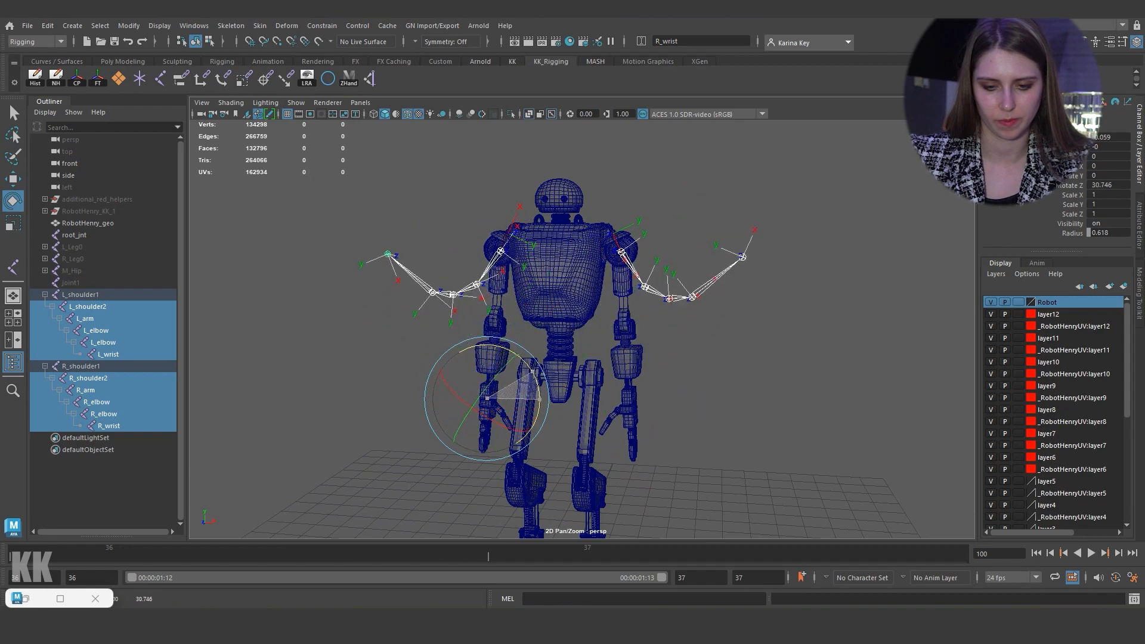
Step: Try rotating only the arm joints and upper elbow joints of both sides about different axes, undo each rotation and deselect everything
{"action": "left_click", "coordinate": [85, 390]}
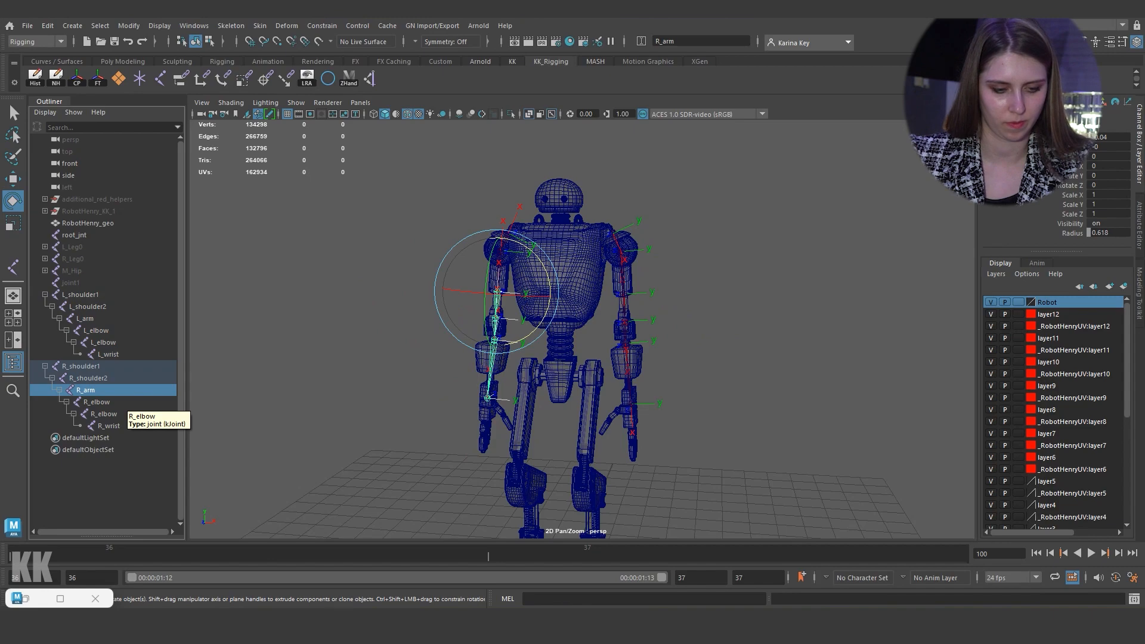
{"action": "left_click", "coordinate": [97, 402], "text": "ctrl"}
{"action": "left_click", "coordinate": [84, 318], "text": "ctrl"}
{"action": "left_click", "coordinate": [95, 331], "text": "ctrl"}
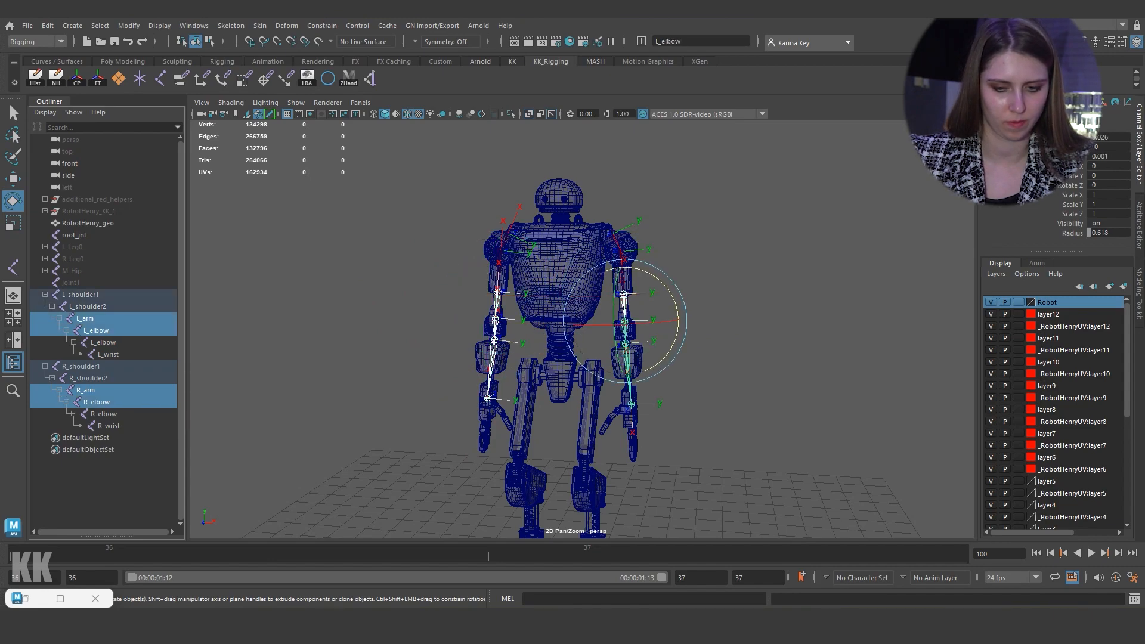
{"action": "left_click_drag", "start_coordinate": [710, 333], "coordinate": [658, 315], "text": "alt"}
{"action": "key", "text": "ctrl+z"}
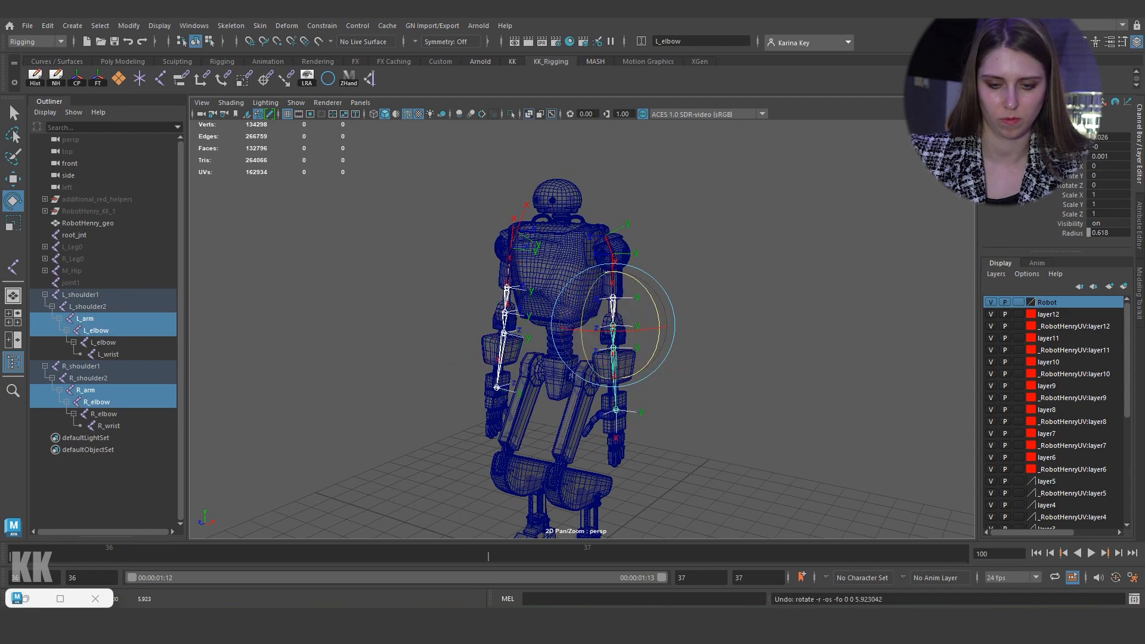
{"action": "left_click_drag", "start_coordinate": [583, 313], "coordinate": [586, 299]}
{"action": "key", "text": "ctrl+z"}
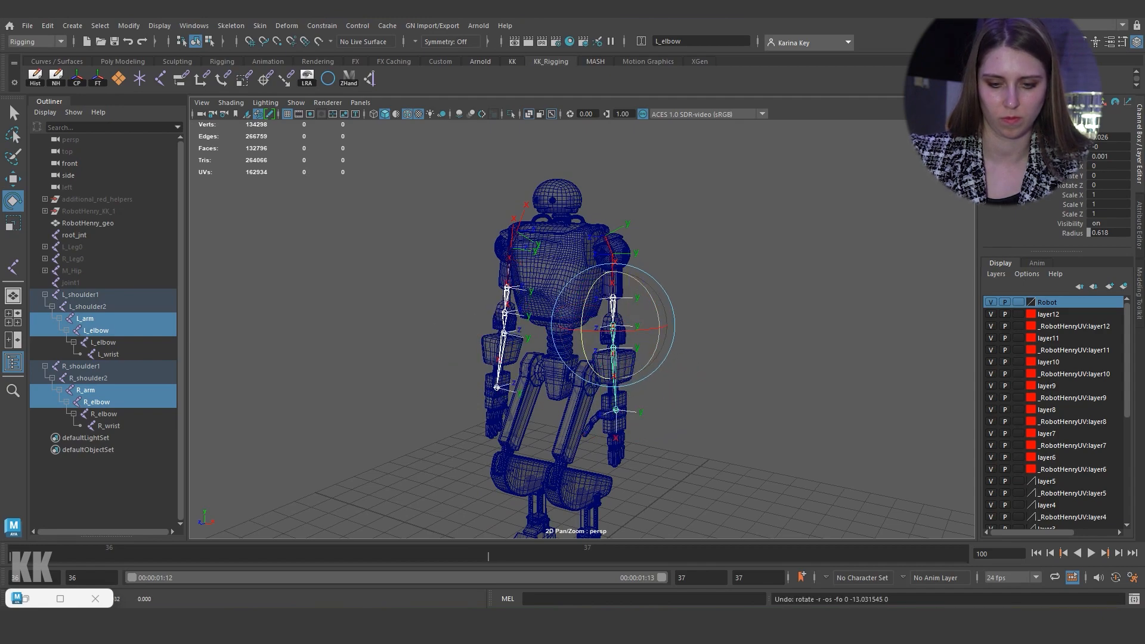
{"action": "left_click_drag", "start_coordinate": [657, 312], "coordinate": [647, 273]}
{"action": "key", "text": "ctrl+z"}
{"action": "key", "text": "ctrl+z"}
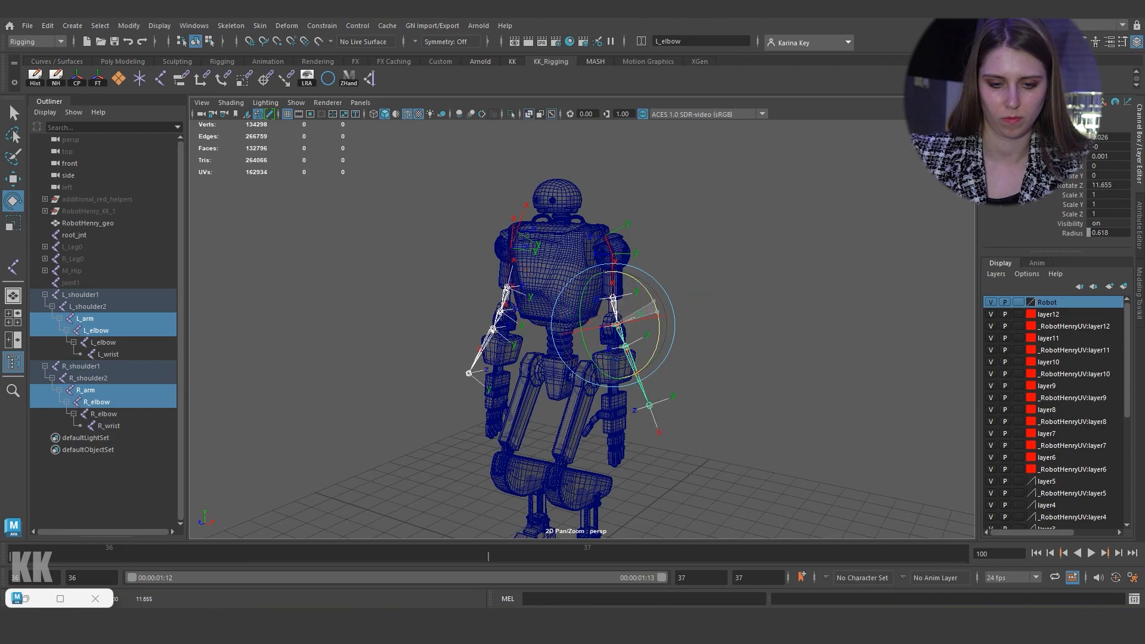
{"action": "left_click", "coordinate": [717, 303]}
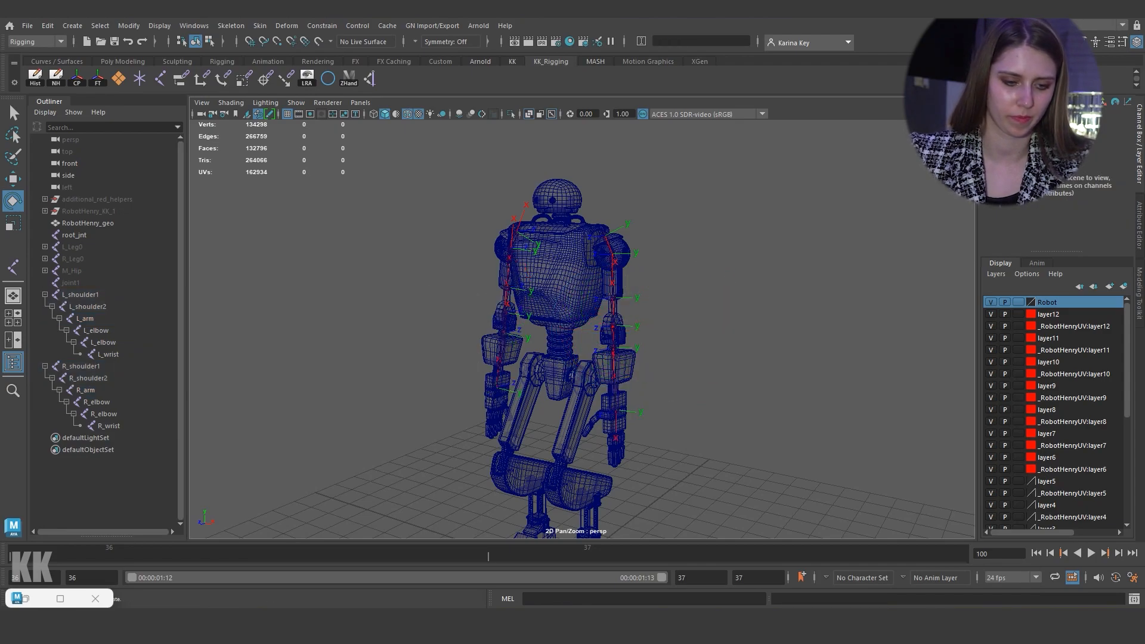
Step: Hide the R_shoulder1 and L_shoulder1 joint chains and collapse both hierarchies
{"action": "mouse_move", "coordinate": [717, 303]}
{"action": "left_mouse_down", "text": "alt"}
{"action": "mouse_move", "coordinate": [781, 303]}
{"action": "mouse_move", "coordinate": [718, 345]}
{"action": "mouse_move", "coordinate": [736, 313]}
{"action": "left_mouse_up", "text": "alt"}
{"action": "scroll", "coordinate": [737, 313], "scroll_direction": "up", "scroll_amount": 4}
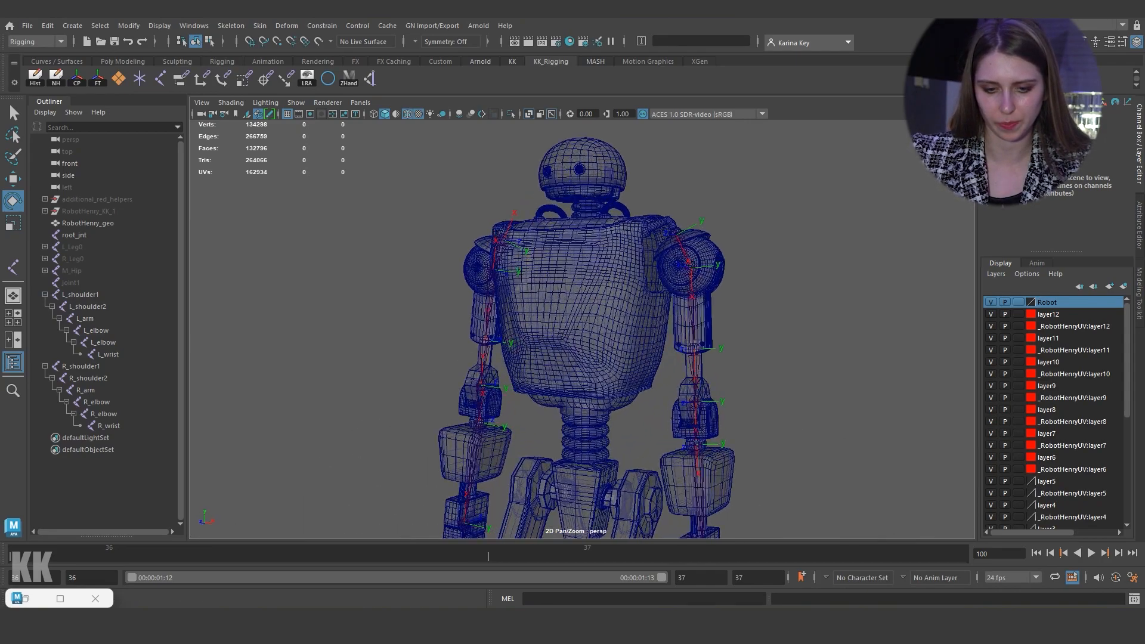
{"action": "scroll", "coordinate": [674, 298], "scroll_direction": "up", "scroll_amount": 3}
{"action": "left_click", "coordinate": [80, 365]}
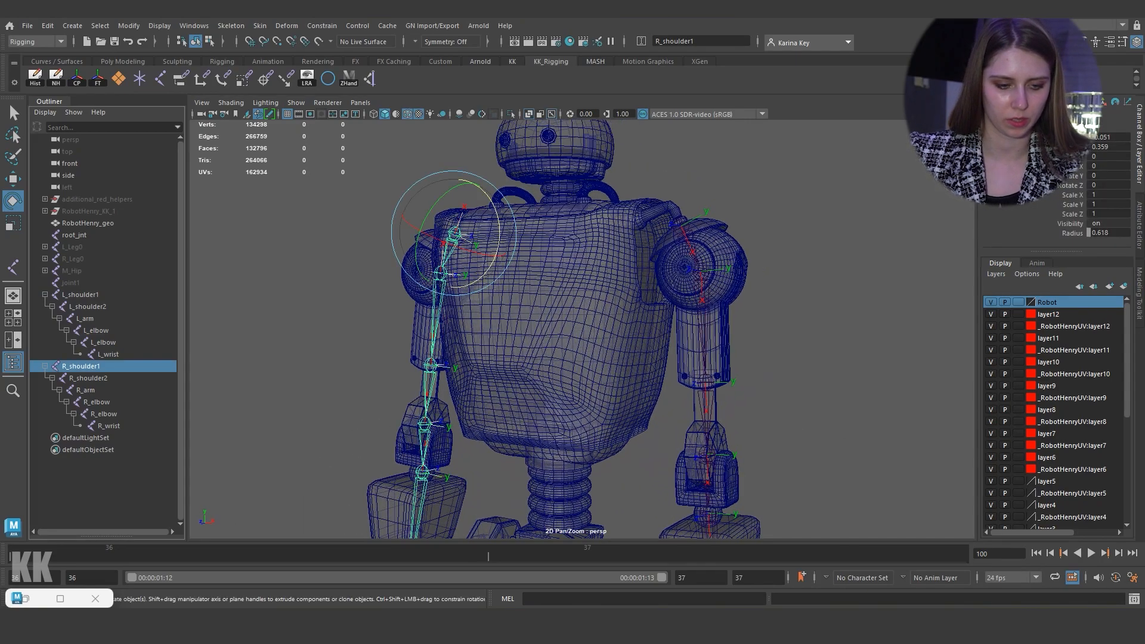
{"action": "key", "text": "h"}
{"action": "left_click", "coordinate": [81, 294]}
{"action": "key", "text": "h"}
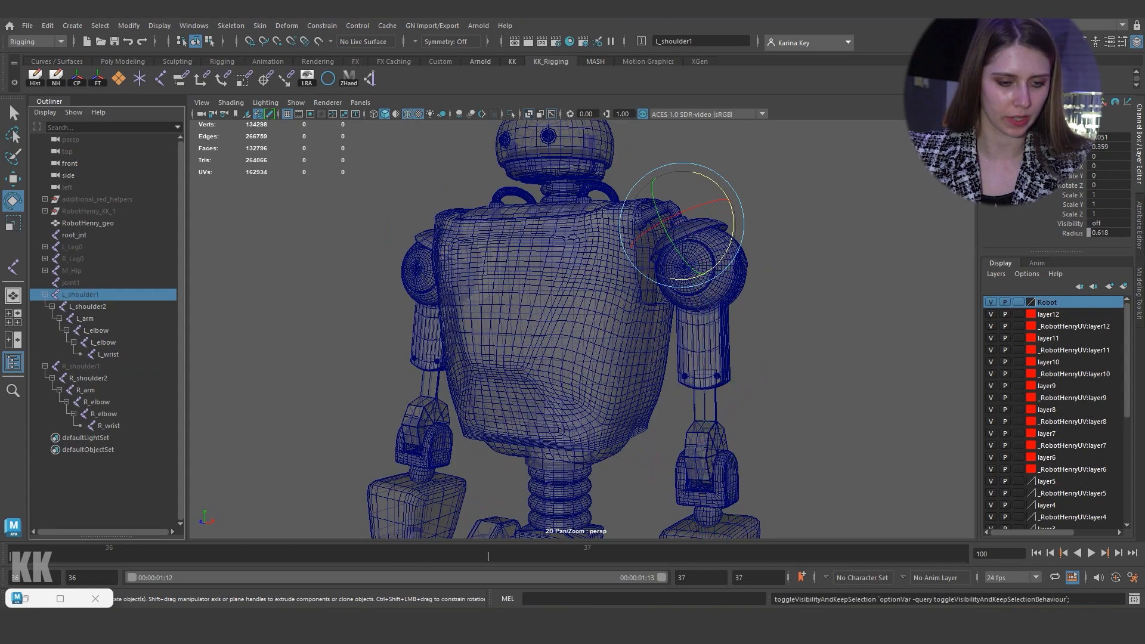
{"action": "left_click", "coordinate": [45, 294]}
{"action": "left_click", "coordinate": [44, 306]}
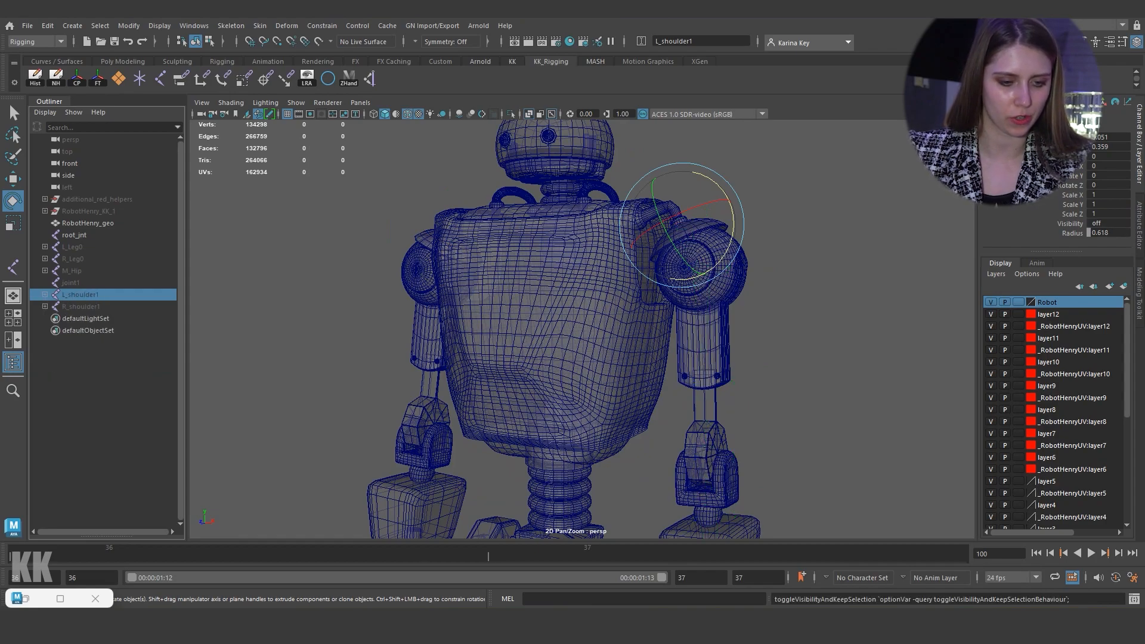
{"action": "left_click", "coordinate": [292, 307]}
Step: Examine the robot's head, neck and shoulder geometry from several angles
{"action": "left_click_drag", "start_coordinate": [537, 310], "coordinate": [558, 334], "text": "alt"}
{"action": "middle_click_drag", "start_coordinate": [558, 334], "coordinate": [549, 405], "text": "alt"}
{"action": "right_click_drag", "start_coordinate": [548, 405], "coordinate": [629, 410], "text": "alt"}
{"action": "middle_click_drag", "start_coordinate": [629, 410], "coordinate": [632, 474], "text": "alt"}
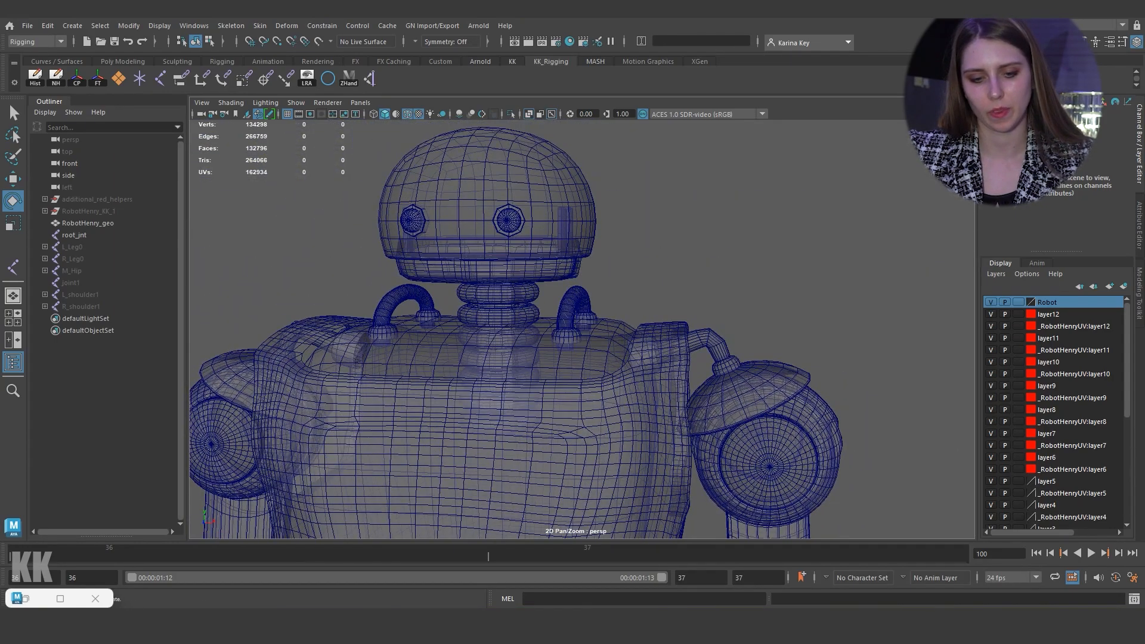
{"action": "mouse_move", "coordinate": [596, 358]}
{"action": "left_mouse_down", "text": "alt"}
{"action": "mouse_move", "coordinate": [506, 417]}
{"action": "mouse_move", "coordinate": [545, 382]}
{"action": "mouse_move", "coordinate": [587, 378]}
{"action": "left_mouse_up", "text": "alt"}
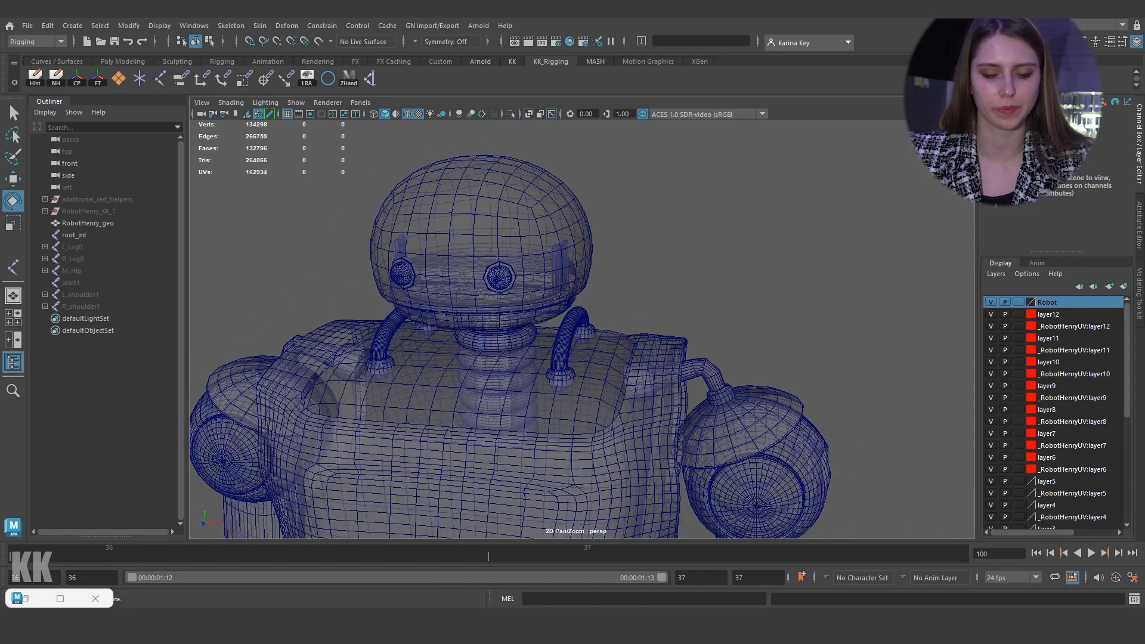
{"action": "middle_click_drag", "start_coordinate": [587, 378], "coordinate": [658, 281], "text": "alt"}
{"action": "right_click_drag", "start_coordinate": [659, 280], "coordinate": [567, 280], "text": "alt"}
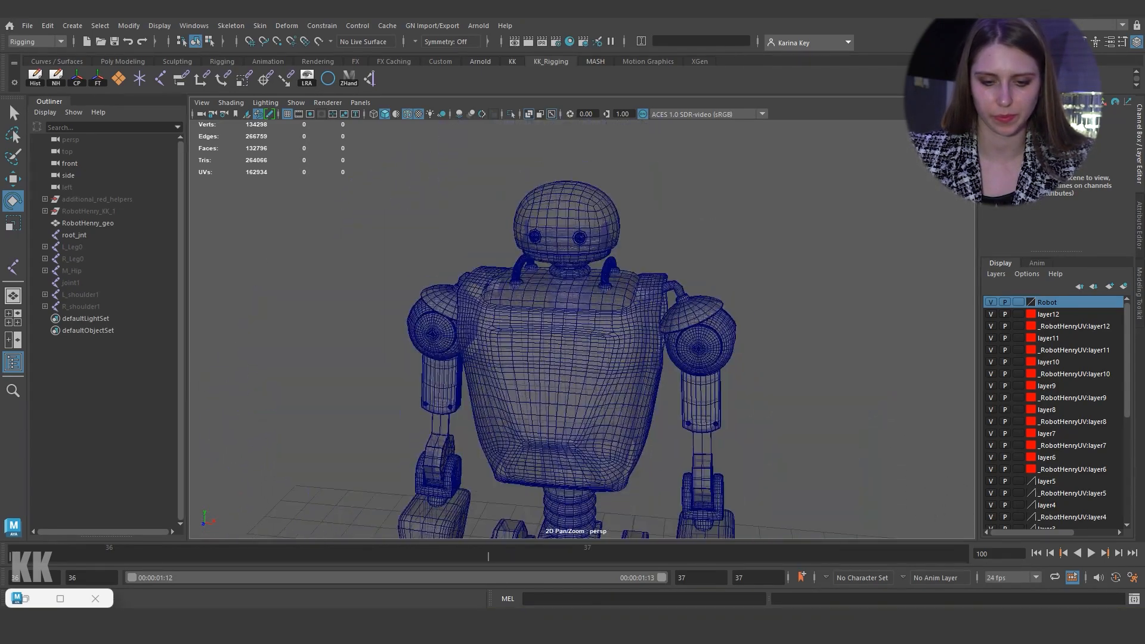
{"action": "left_click_drag", "start_coordinate": [567, 280], "coordinate": [575, 268], "text": "alt"}
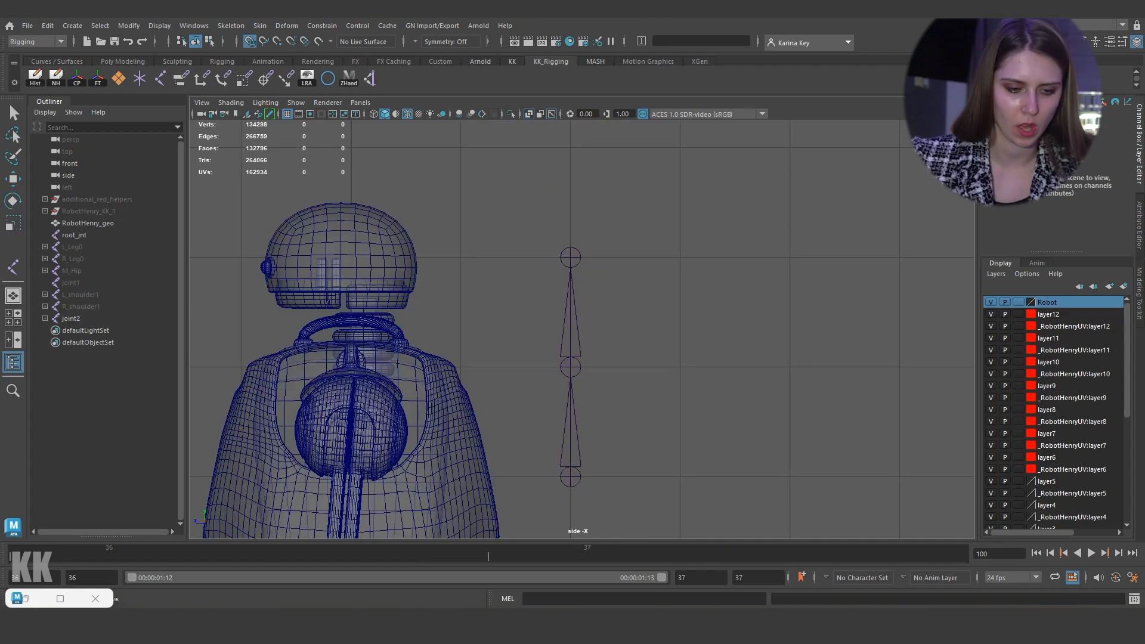
Step: Hide the joint2 chain drawn beside the robot, unhide the M_Hip spine chain and return to the perspective view
{"action": "left_click_drag", "start_coordinate": [492, 274], "coordinate": [594, 429]}
{"action": "key", "text": "h"}
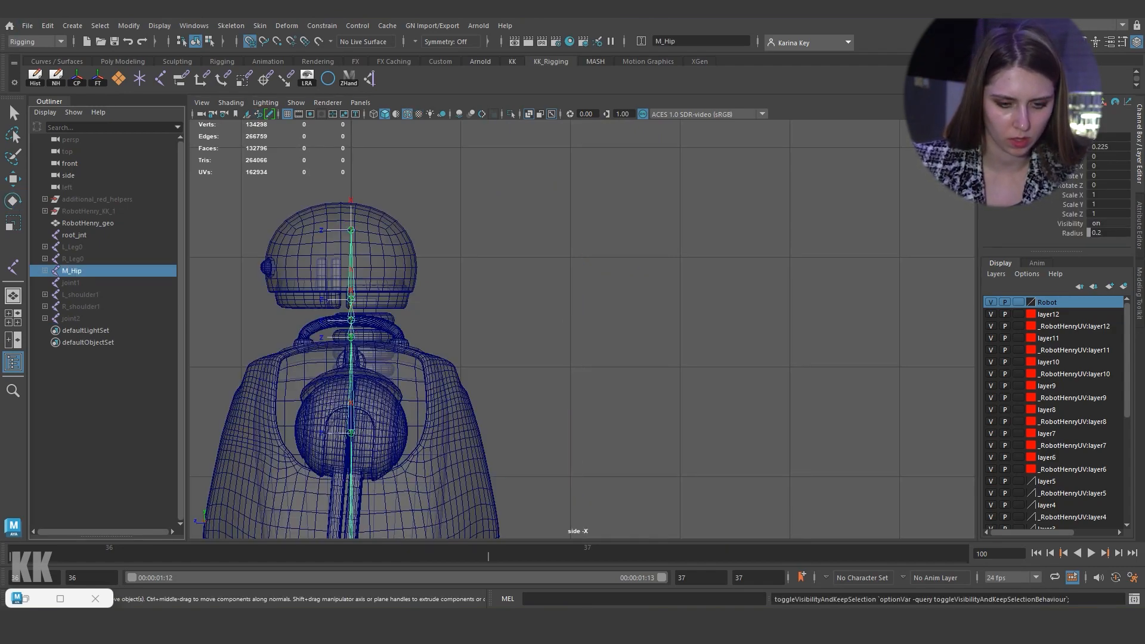
{"action": "key", "text": "space"}
{"action": "key", "text": "space"}
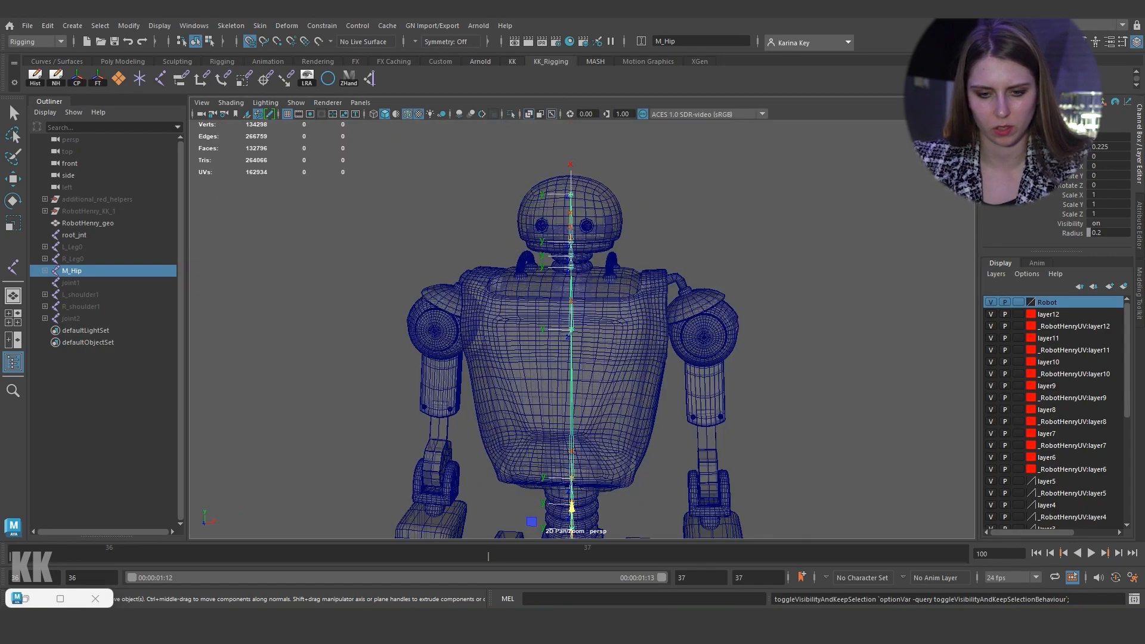
Step: Expand the full M_Hip hierarchy down to M_HeadTop and delete the hidden joint2 chain
{"action": "right_click_drag", "start_coordinate": [555, 329], "coordinate": [674, 329], "text": "alt"}
{"action": "left_click_drag", "start_coordinate": [596, 298], "coordinate": [560, 333], "text": "alt"}
{"action": "middle_click_drag", "start_coordinate": [572, 322], "coordinate": [565, 346], "text": "alt"}
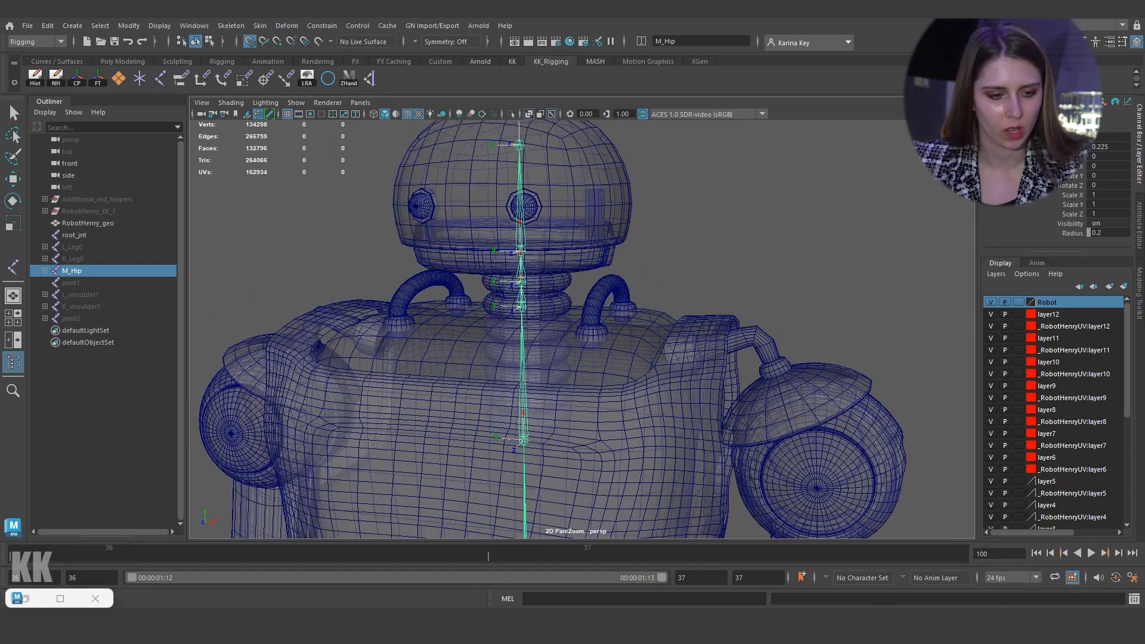
{"action": "left_click_drag", "start_coordinate": [566, 333], "coordinate": [580, 323], "text": "alt"}
{"action": "left_click", "coordinate": [45, 271], "text": "shift"}
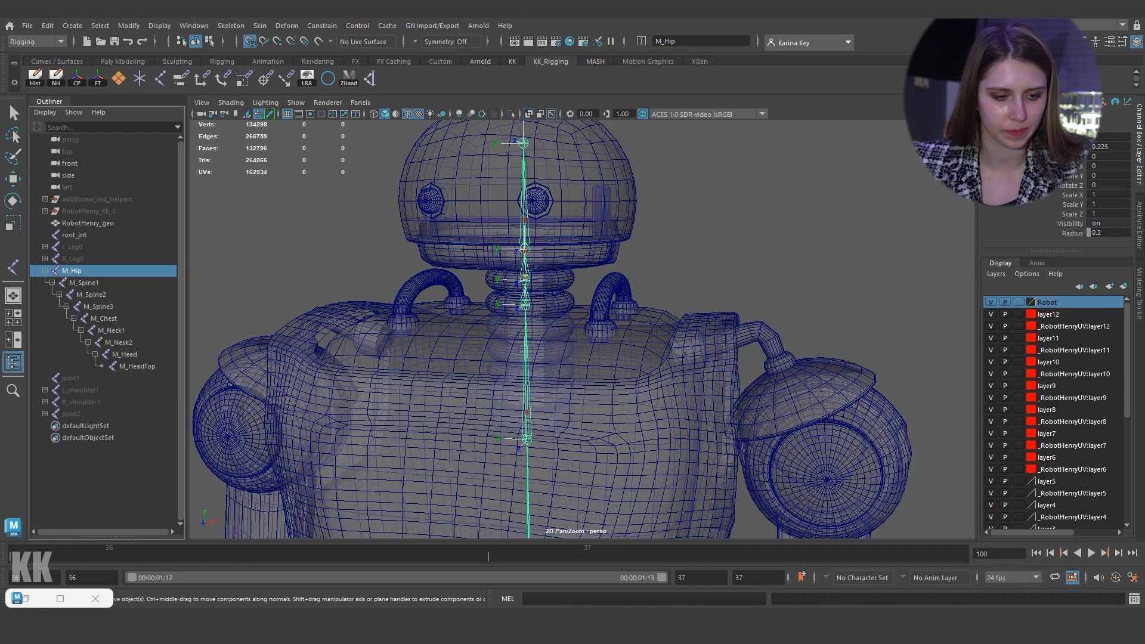
{"action": "left_click", "coordinate": [71, 414]}
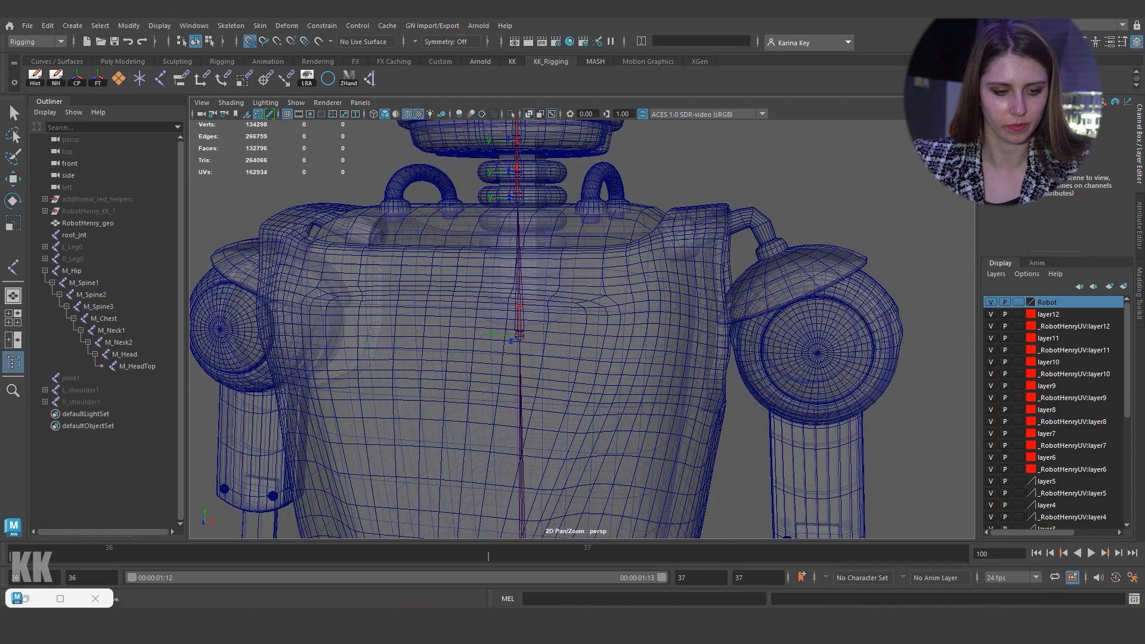
Step: Unhide the L_shoulder1 and R_shoulder1 arm chains alongside the spine chain
{"action": "left_click", "coordinate": [80, 390]}
{"action": "key", "text": "h"}
{"action": "left_click", "coordinate": [80, 401]}
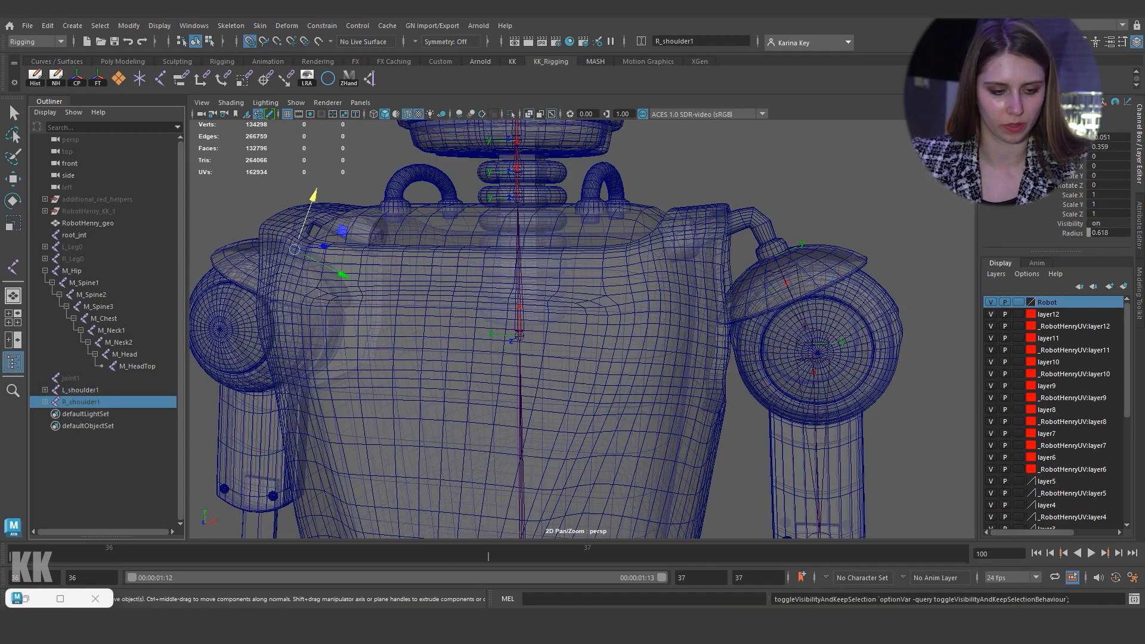
{"action": "key", "text": "h"}
{"action": "left_click_drag", "start_coordinate": [536, 334], "coordinate": [576, 335], "text": "alt"}
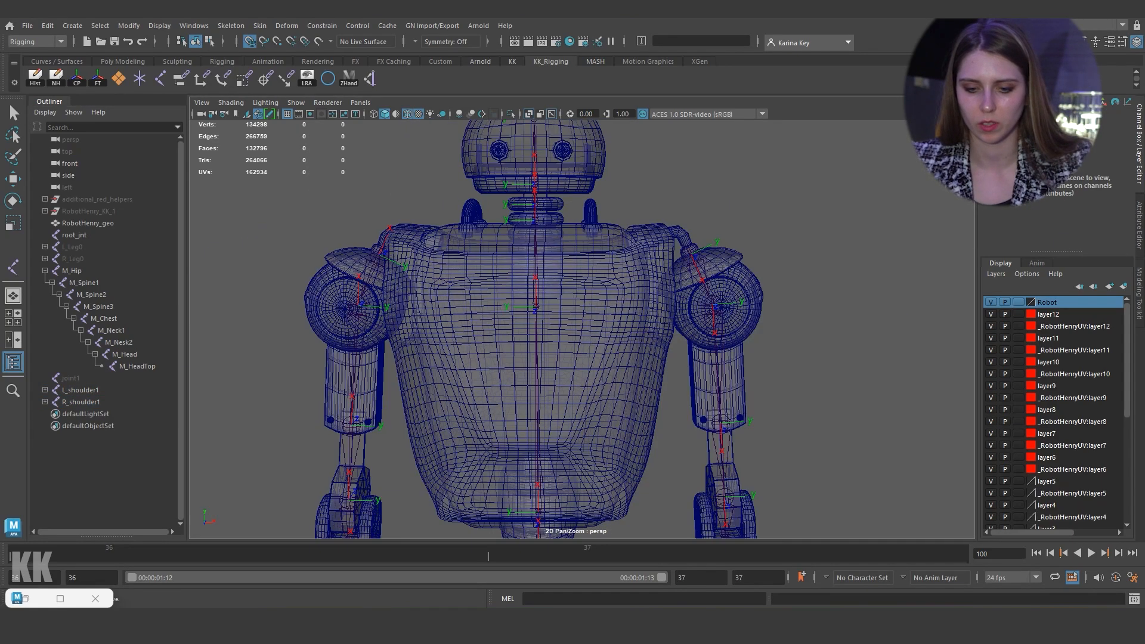
Step: Parent the L_shoulder1 and R_shoulder1 arm chains separately under the M_Chest joint of the spine chain
{"action": "left_click", "coordinate": [81, 390]}
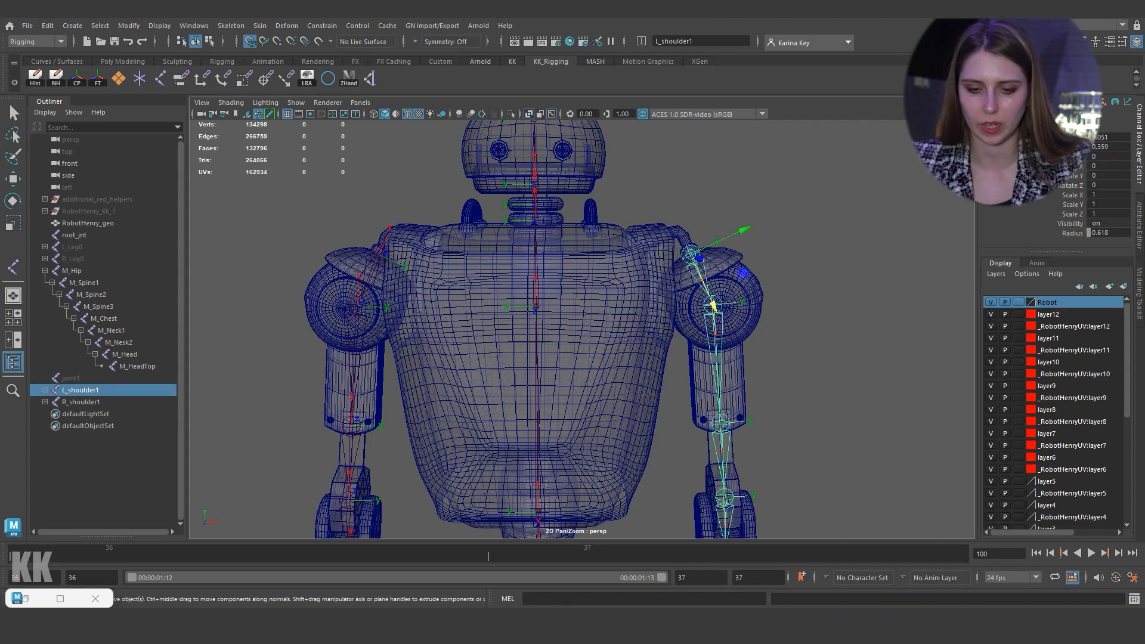
{"action": "right_click_drag", "start_coordinate": [582, 330], "coordinate": [608, 329], "text": "alt"}
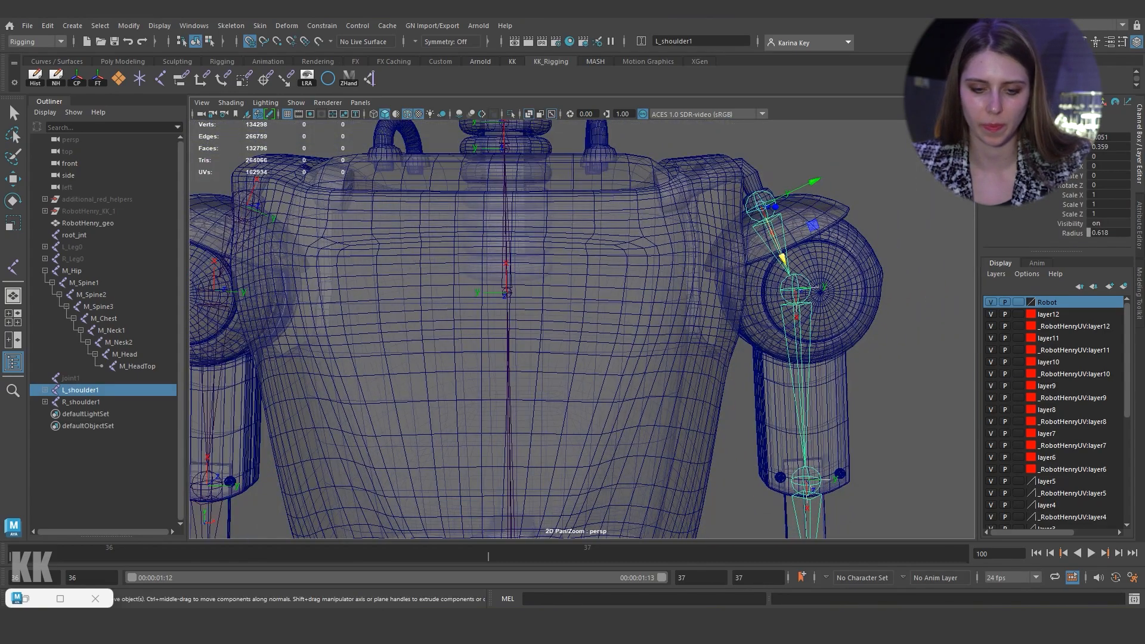
{"action": "left_click", "coordinate": [506, 292], "text": "shift"}
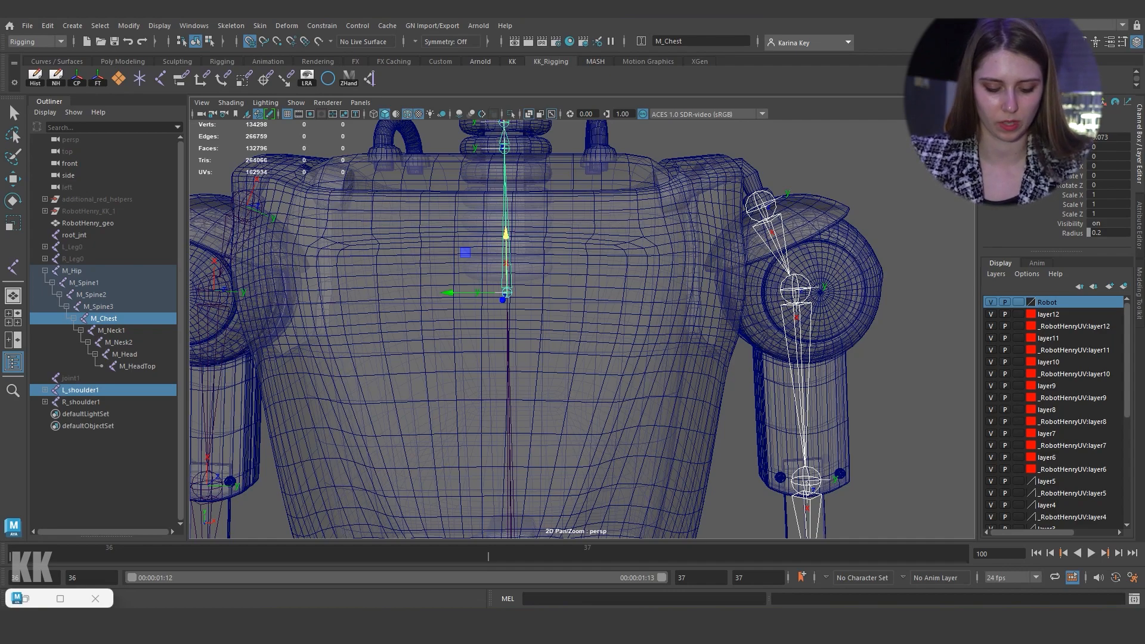
{"action": "key", "text": "p"}
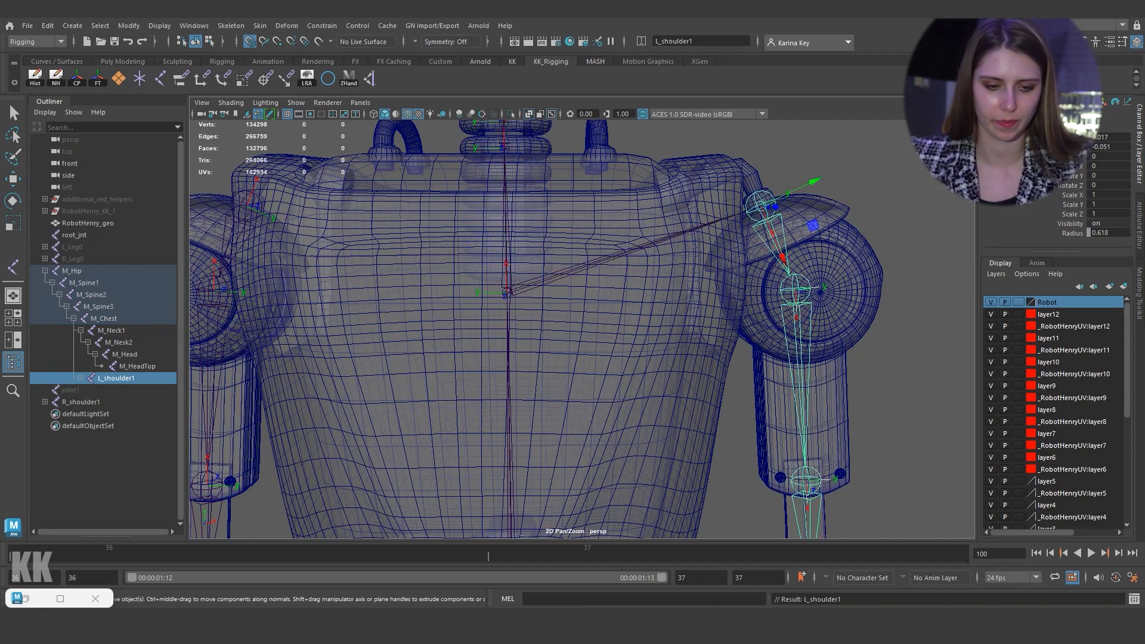
{"action": "left_click", "coordinate": [249, 200]}
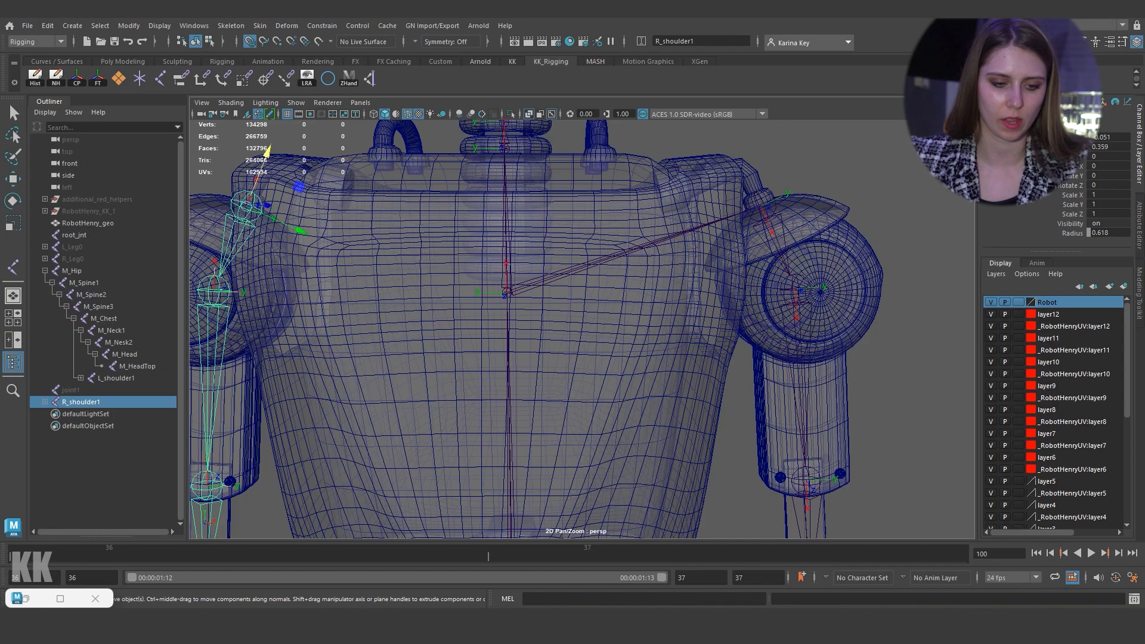
{"action": "left_click", "coordinate": [507, 292], "text": "shift"}
{"action": "key", "text": "p"}
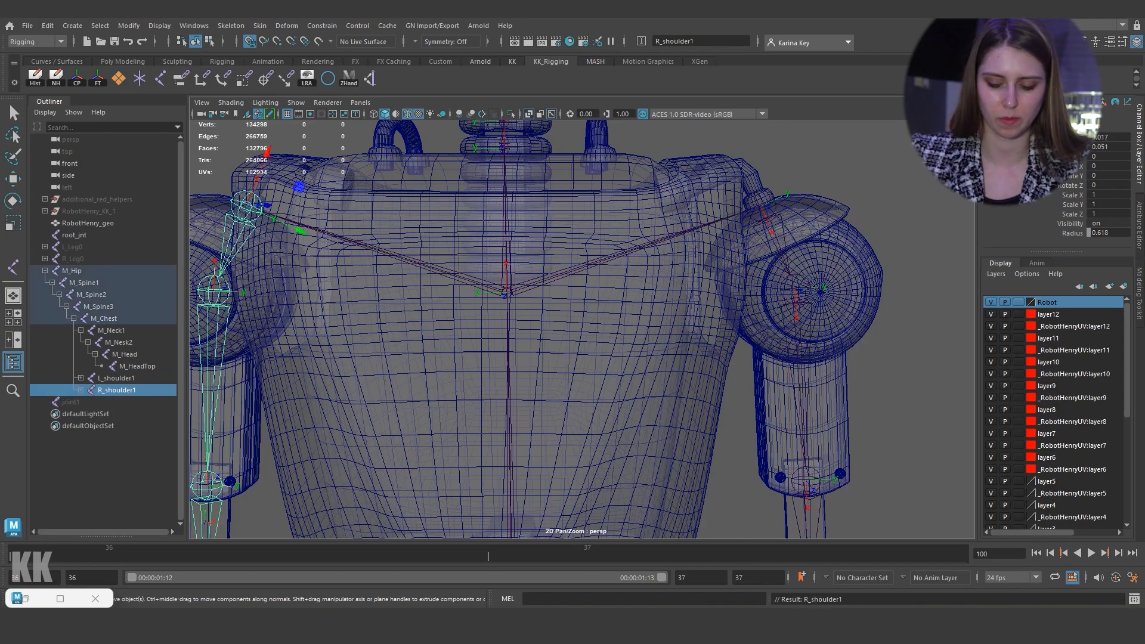
{"action": "left_click", "coordinate": [918, 251]}
{"action": "scroll", "coordinate": [582, 329], "scroll_direction": "down", "scroll_amount": 7}
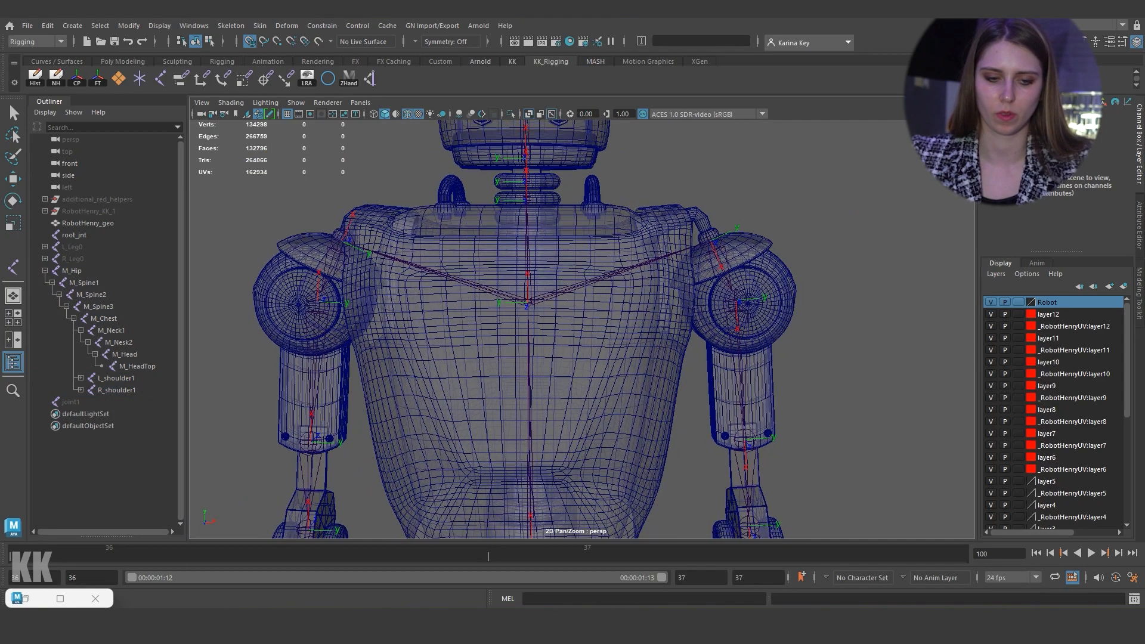
Step: Test that the arms follow the spine by slightly rotating M_Chest, undo the rotation and clear the selection
{"action": "left_click_drag", "start_coordinate": [582, 298], "coordinate": [538, 329], "text": "alt"}
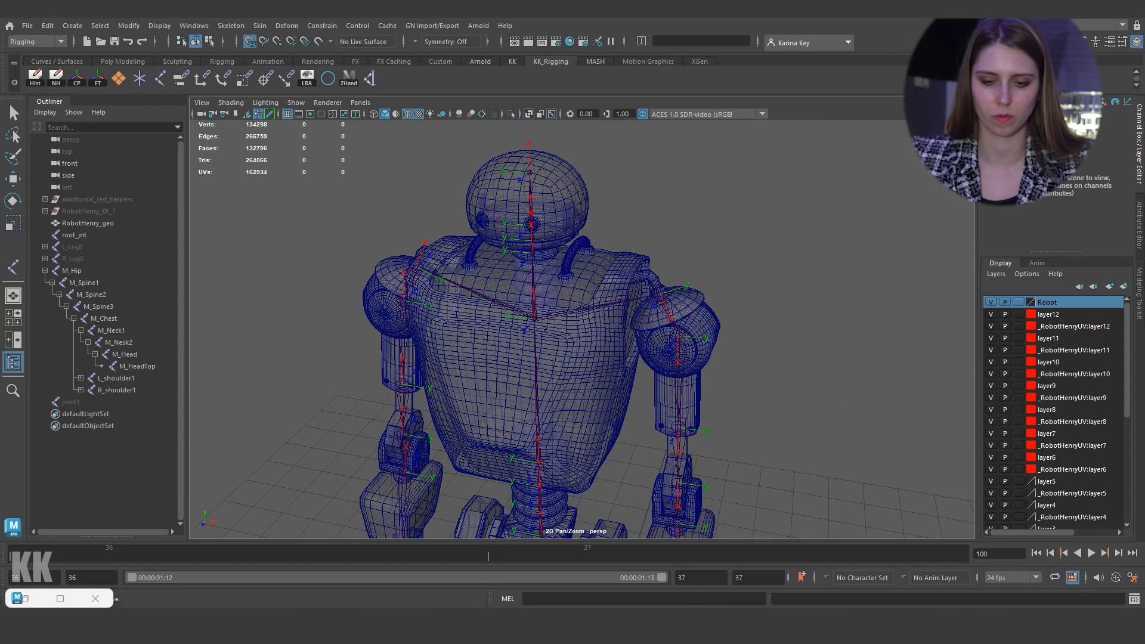
{"action": "left_click", "coordinate": [534, 318]}
{"action": "key", "text": "e"}
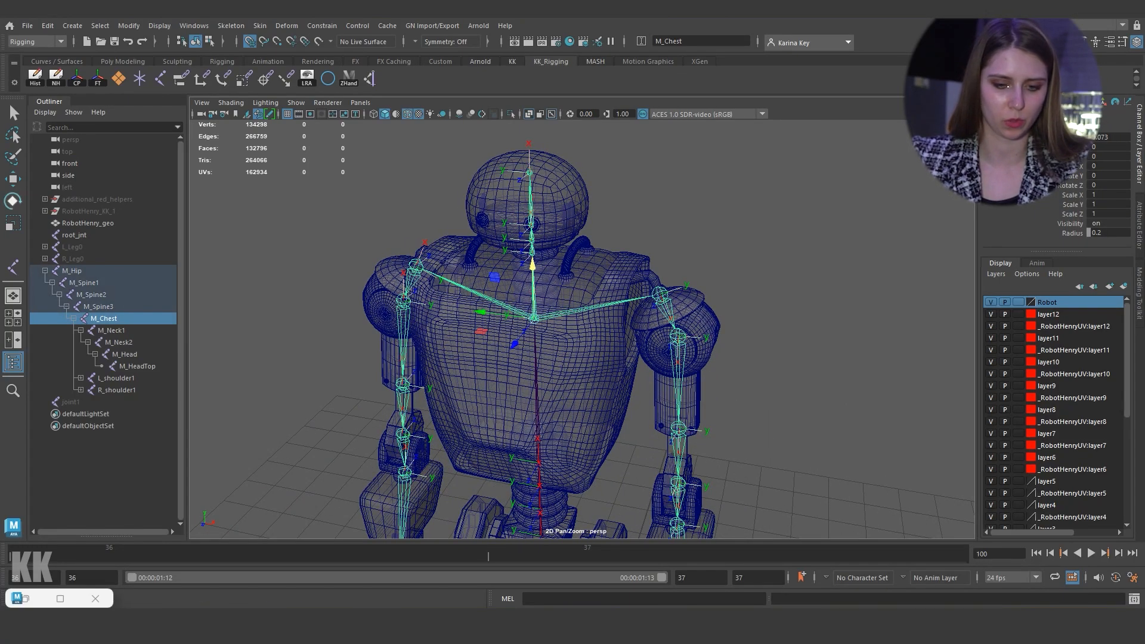
{"action": "mouse_move", "coordinate": [531, 344]}
{"action": "left_mouse_down"}
{"action": "mouse_move", "coordinate": [550, 342]}
{"action": "mouse_move", "coordinate": [538, 344]}
{"action": "left_mouse_up"}
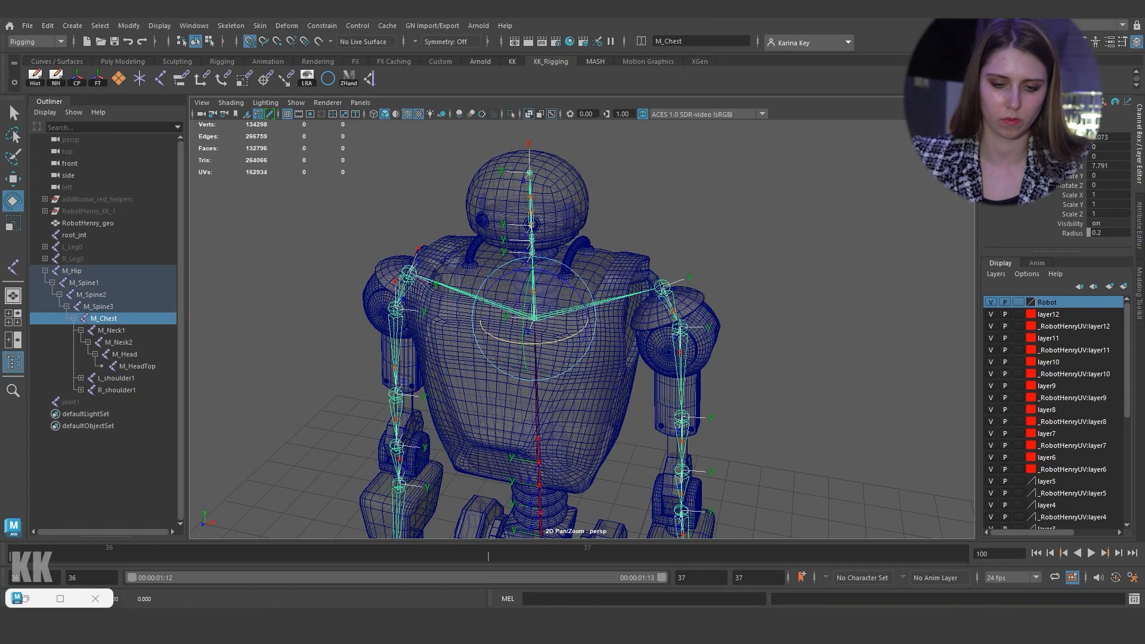
{"action": "key", "text": "ctrl+z"}
{"action": "left_click", "coordinate": [775, 310]}
Step: Create a single standalone joint inside the robot's head in the side view, behind the eye at about eye height
{"action": "left_click_drag", "start_coordinate": [775, 310], "coordinate": [867, 265], "text": "alt"}
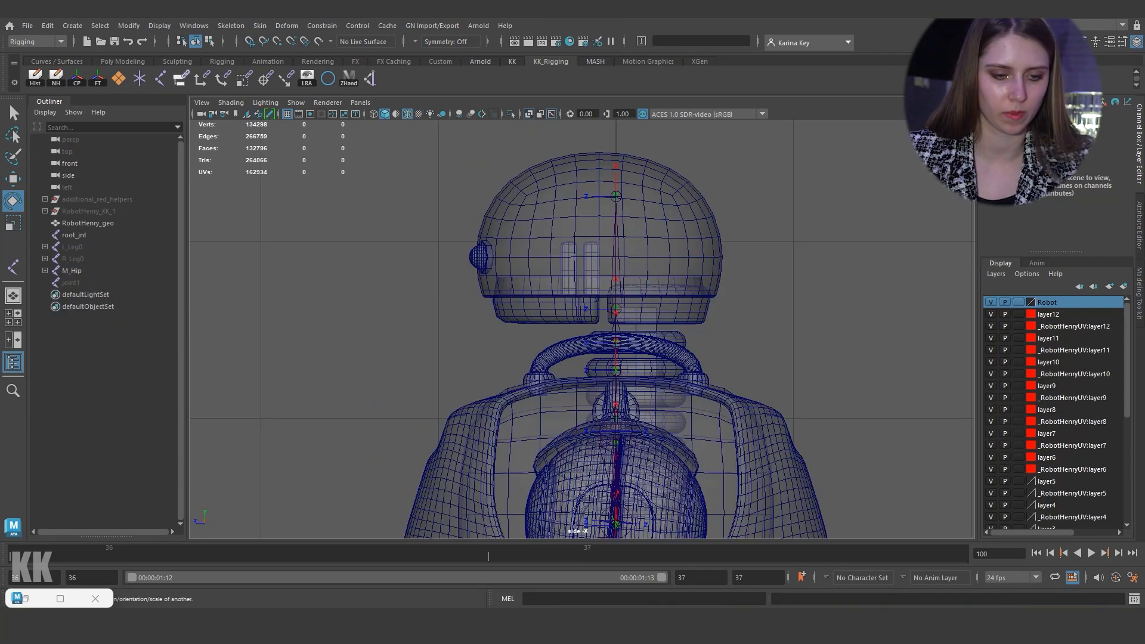
{"action": "left_click", "coordinate": [160, 79]}
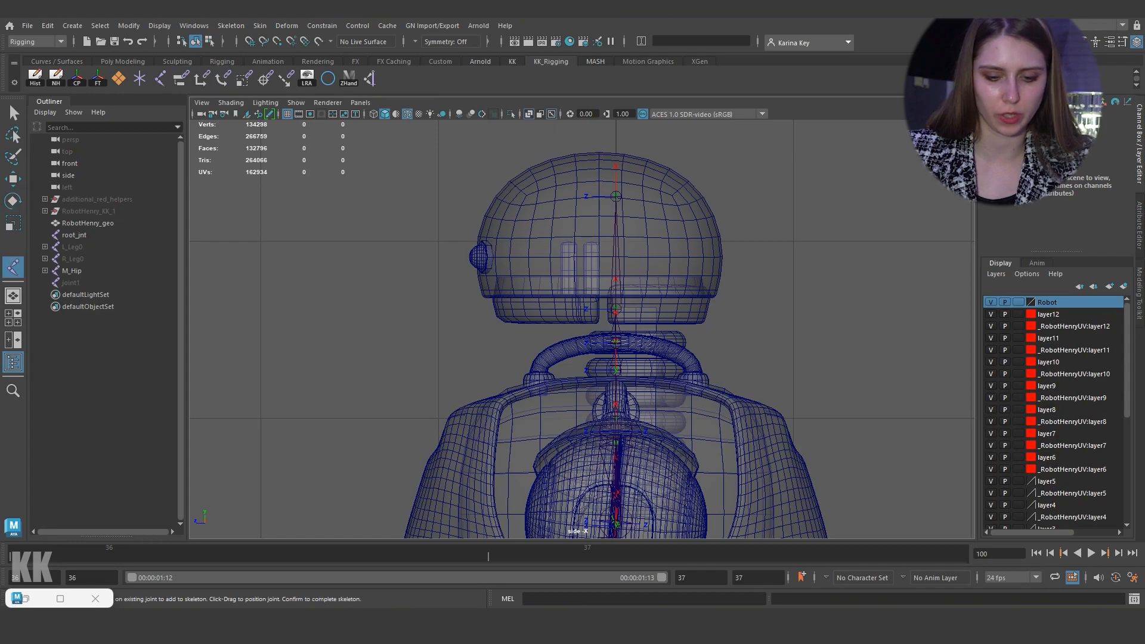
{"action": "scroll", "coordinate": [602, 334], "scroll_direction": "up", "scroll_amount": 6}
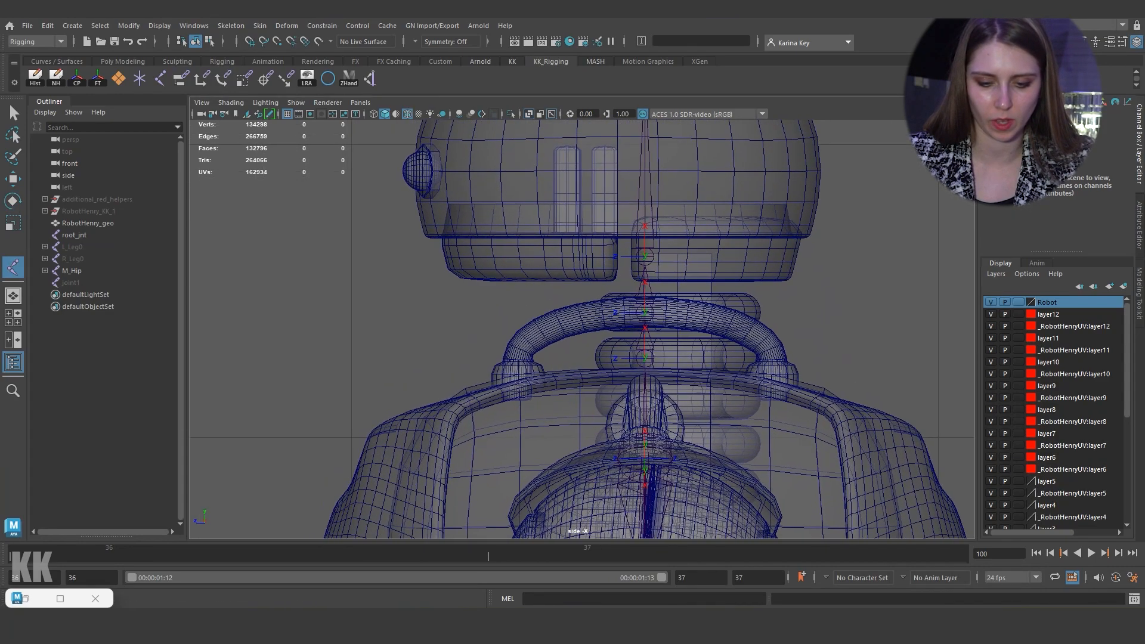
{"action": "scroll", "coordinate": [556, 206], "scroll_direction": "up", "scroll_amount": 5}
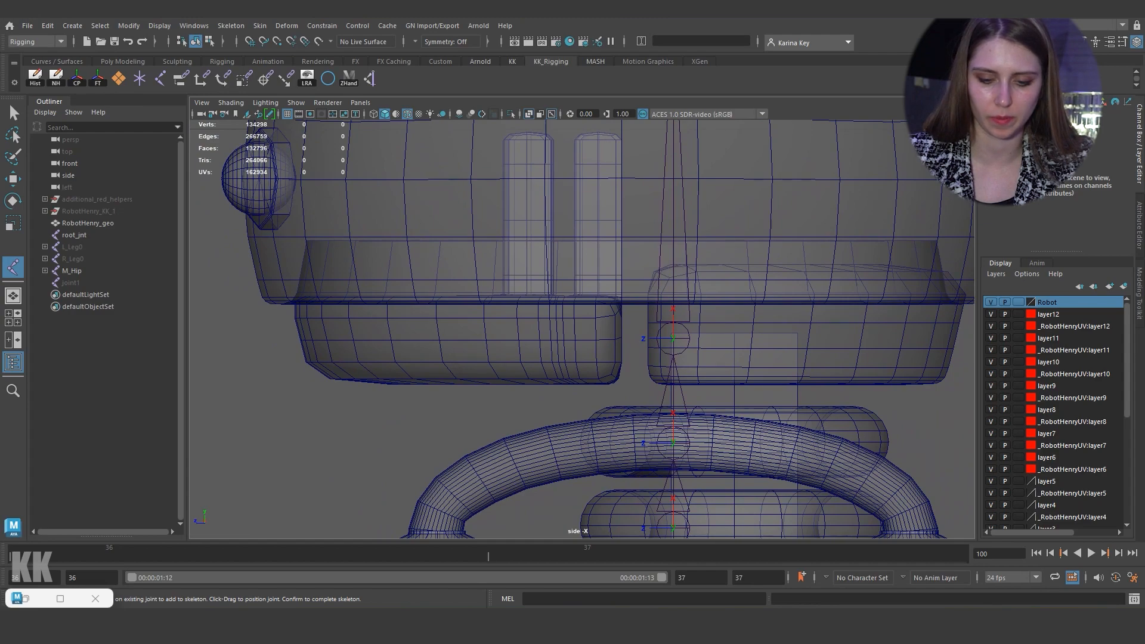
{"action": "left_click", "coordinate": [599, 258]}
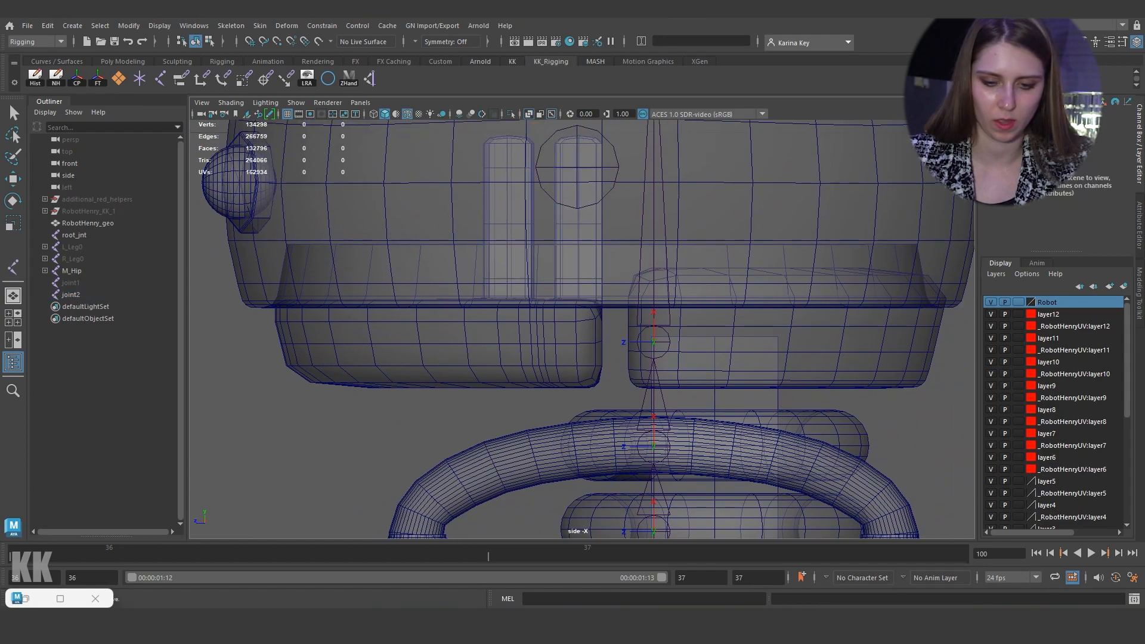
Step: Parent the new standalone joint inside the head under the M_Head joint
{"action": "left_click", "coordinate": [576, 167]}
{"action": "left_click", "coordinate": [71, 270], "text": "ctrl"}
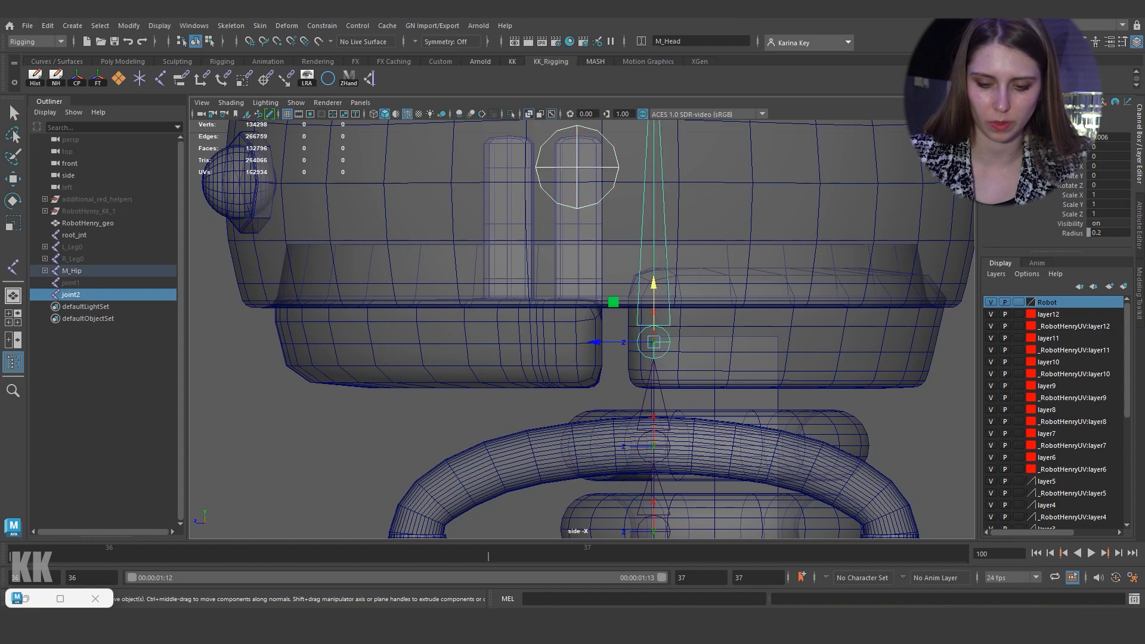
{"action": "key", "text": "p"}
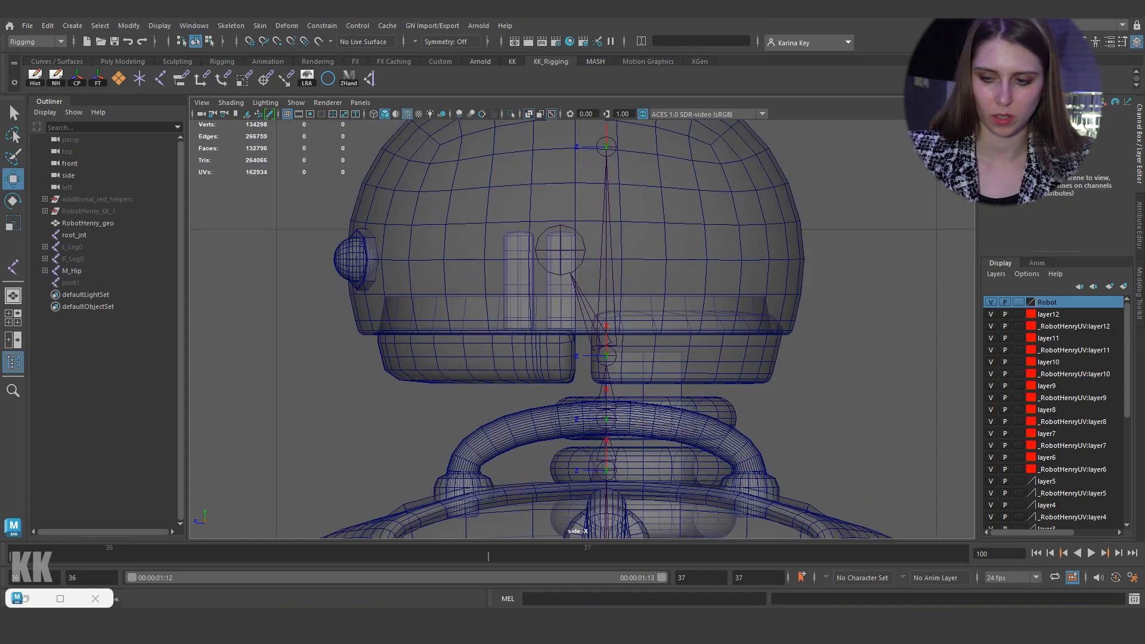
Step: Try moving the new joint under M_Head slightly upward in the side view and undo the move
{"action": "left_click", "coordinate": [554, 234]}
{"action": "mouse_move", "coordinate": [560, 203]}
{"action": "left_mouse_down"}
{"action": "mouse_move", "coordinate": [560, 244]}
{"action": "mouse_move", "coordinate": [561, 196]}
{"action": "left_mouse_up"}
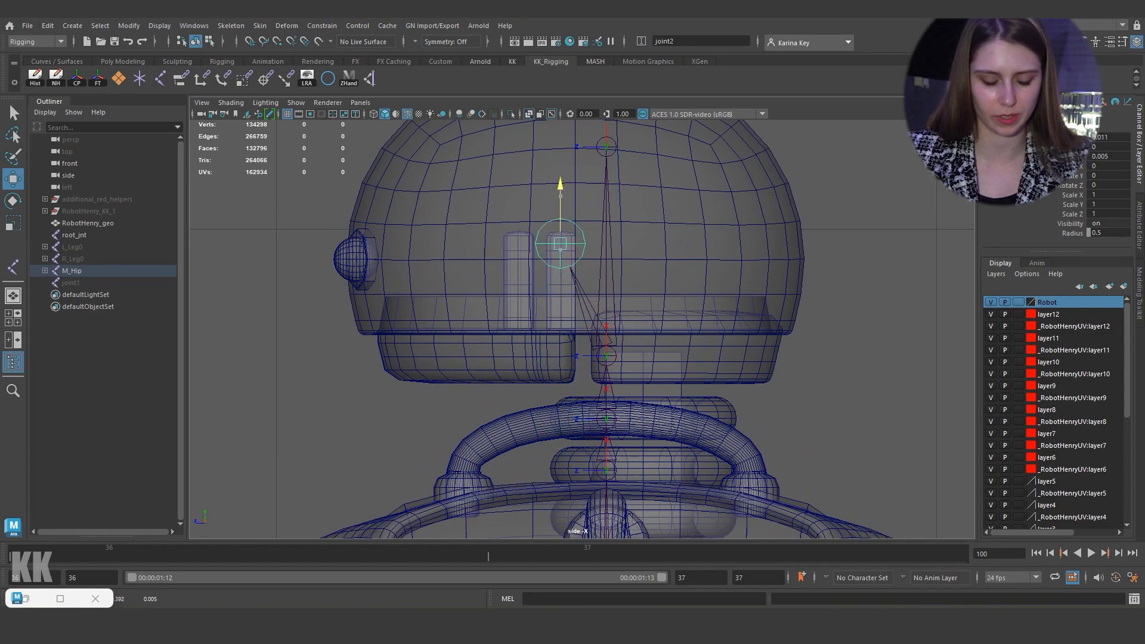
{"action": "key", "text": "ctrl+z"}
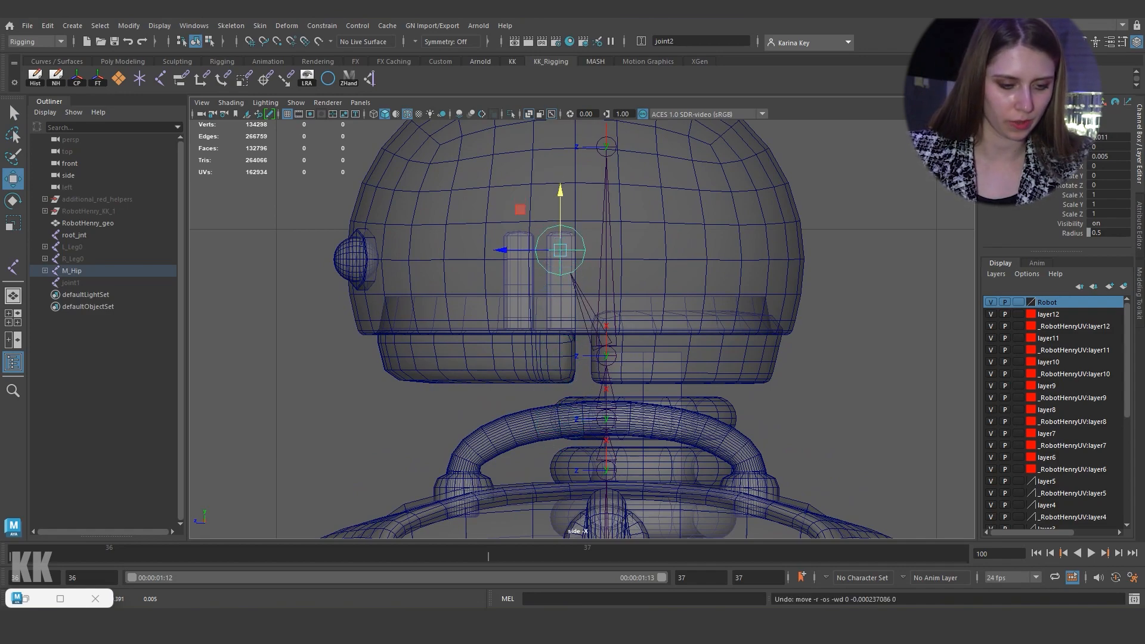
Step: Create a separate new joint at the frontmost point of the robot's eyeball in the side view
{"action": "left_click", "coordinate": [882, 388]}
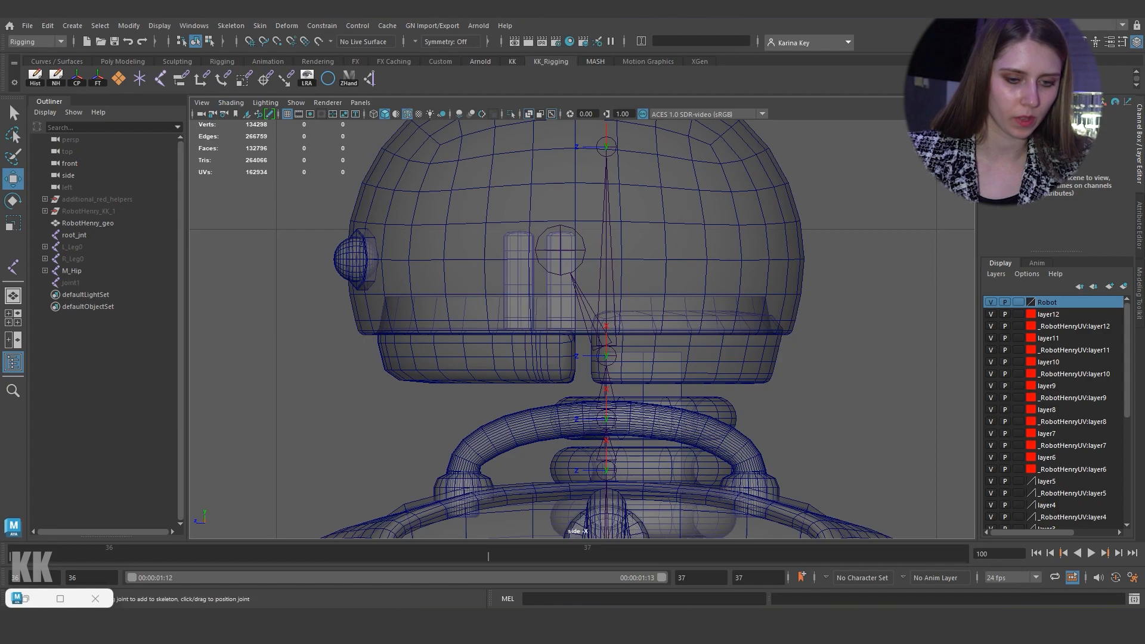
{"action": "left_click", "coordinate": [12, 267]}
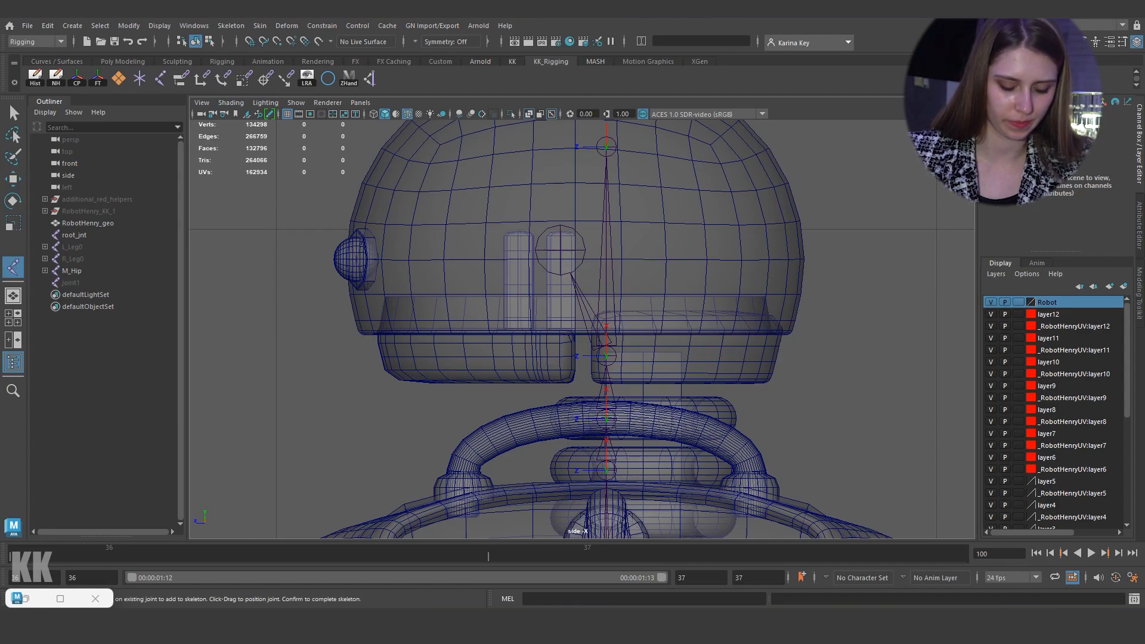
{"action": "middle_click_drag", "start_coordinate": [536, 311], "coordinate": [629, 277], "text": "alt"}
{"action": "scroll", "coordinate": [582, 329], "scroll_direction": "up", "scroll_amount": 5}
{"action": "middle_click_drag", "start_coordinate": [536, 262], "coordinate": [703, 375], "text": "alt"}
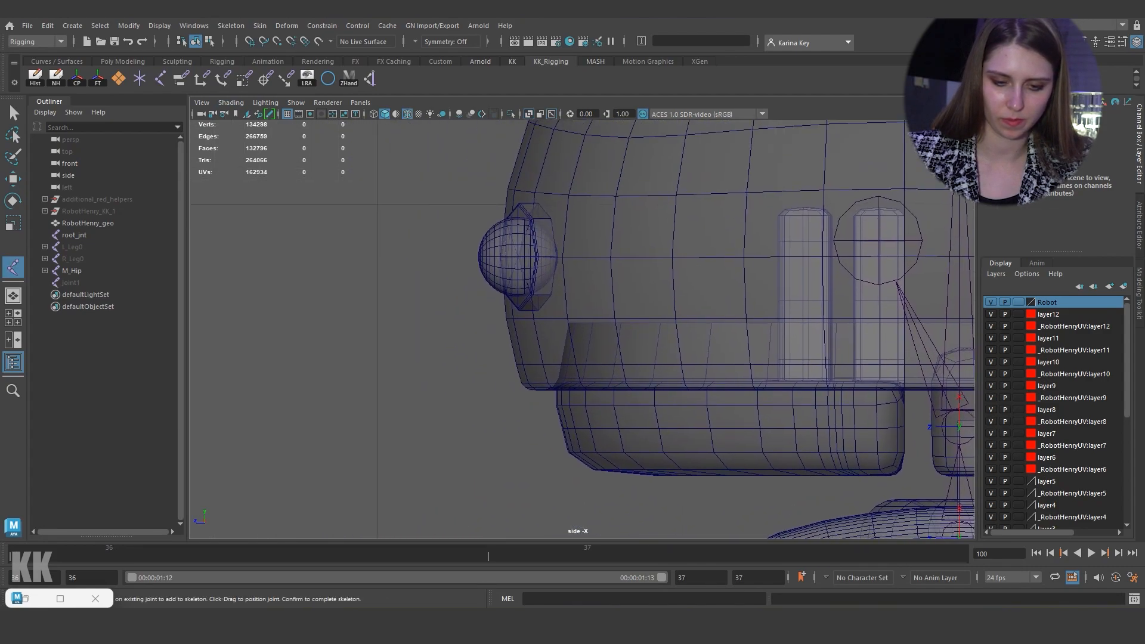
{"action": "scroll", "coordinate": [581, 327], "scroll_direction": "up", "scroll_amount": 5}
{"action": "middle_click_drag", "start_coordinate": [582, 327], "coordinate": [624, 381], "text": "alt"}
{"action": "left_click", "coordinate": [420, 245]}
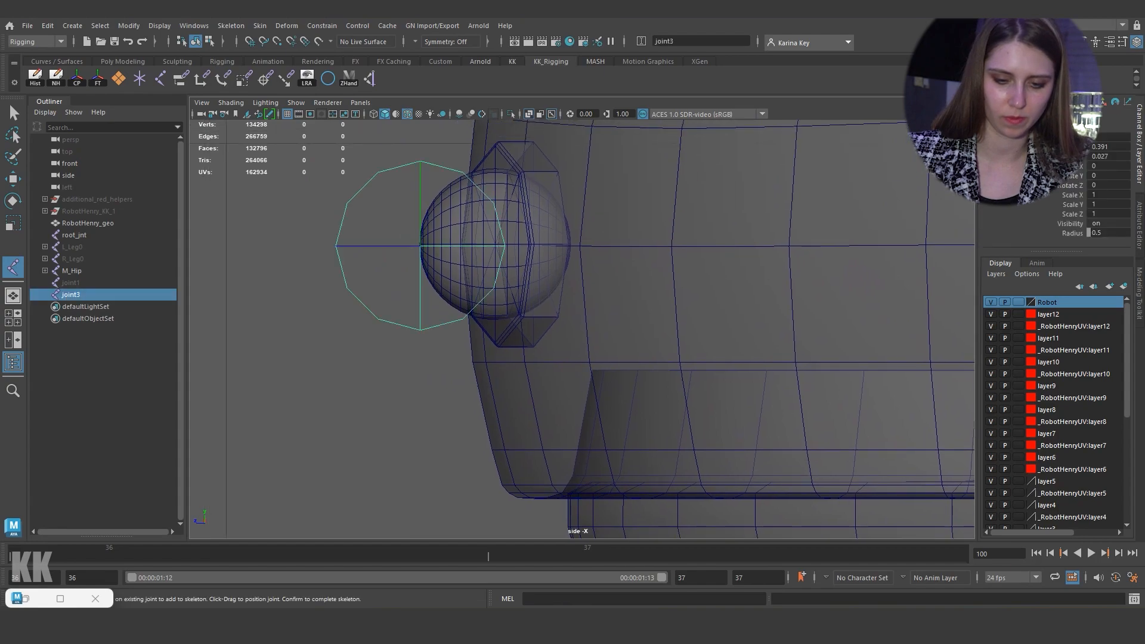
Step: Snap the new joint sideways onto the centre of the robot's left eye in the front view
{"action": "key", "text": "space"}
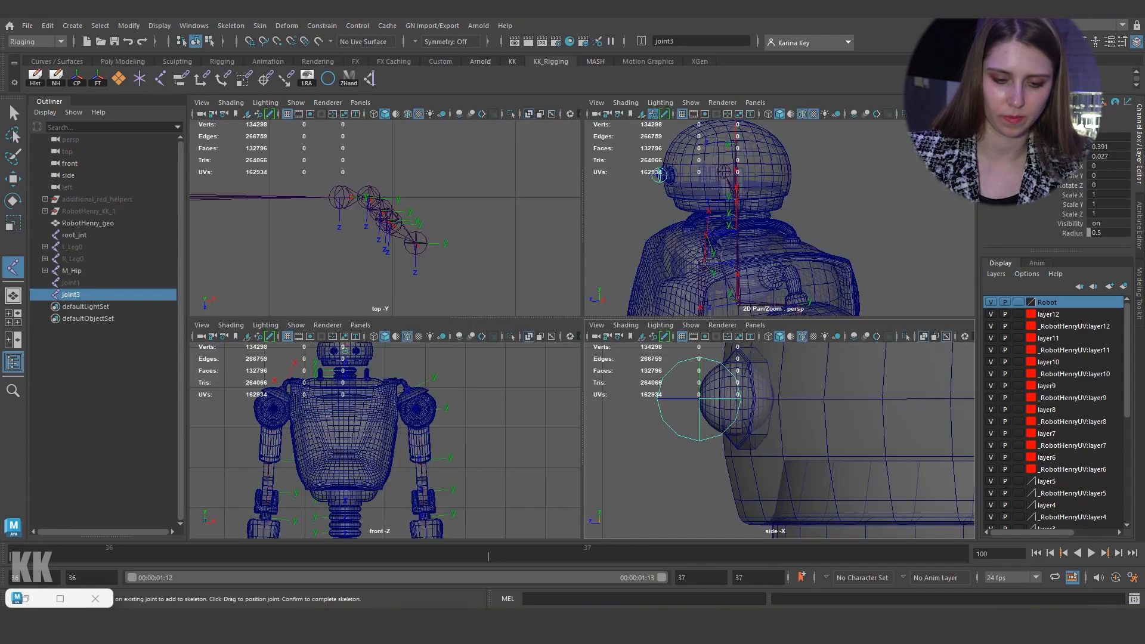
{"action": "key", "text": "space"}
{"action": "key", "text": "f"}
{"action": "key", "text": "w"}
{"action": "key", "text": "v"}
{"action": "left_click_drag", "start_coordinate": [386, 248], "coordinate": [678, 246]}
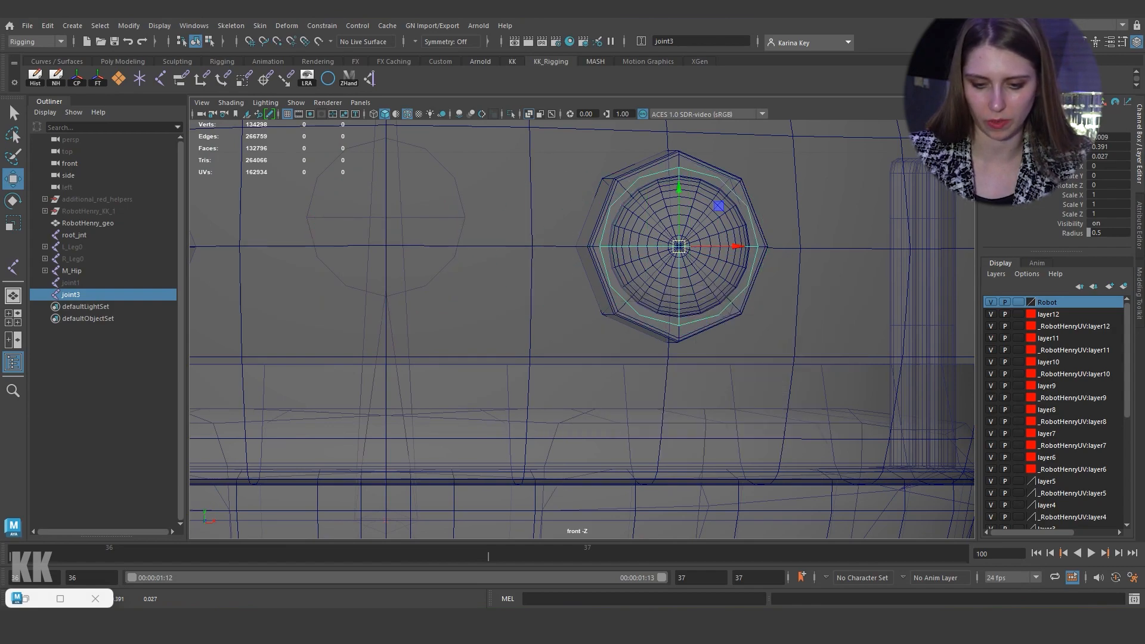
Step: Move the eye joint back along Z to the middle of the eyeball in the side view, at Z 0.025
{"action": "key", "text": "space"}
{"action": "key", "text": "space"}
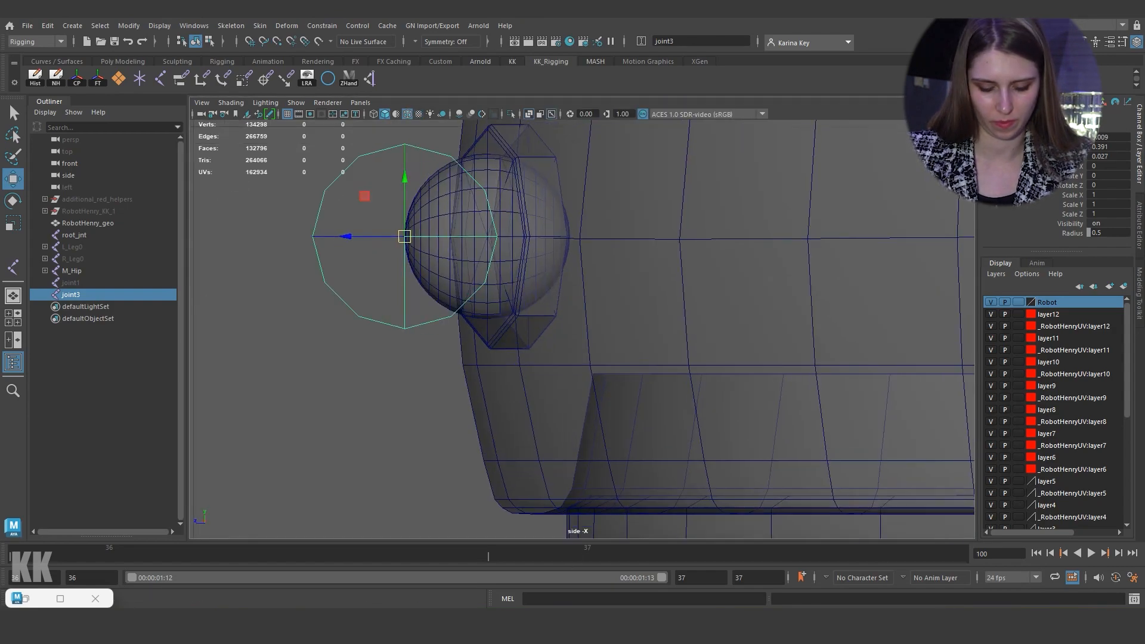
{"action": "scroll", "coordinate": [405, 236], "scroll_direction": "up", "scroll_amount": 3}
{"action": "middle_click_drag", "start_coordinate": [348, 215], "coordinate": [471, 321], "text": "alt"}
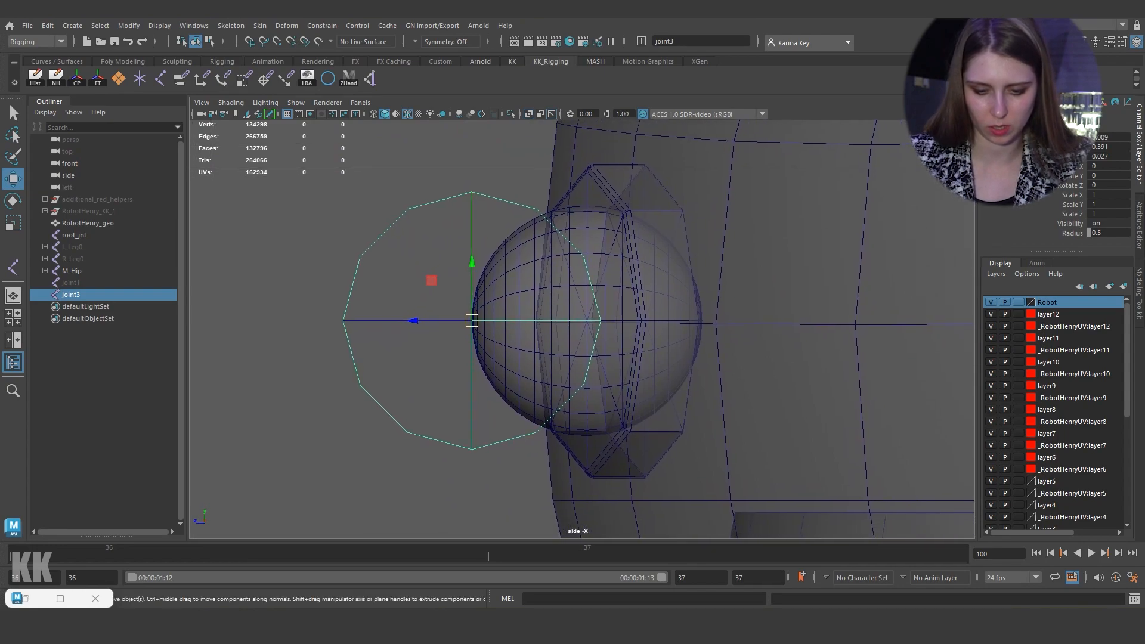
{"action": "scroll", "coordinate": [388, 317], "scroll_direction": "up", "scroll_amount": 3}
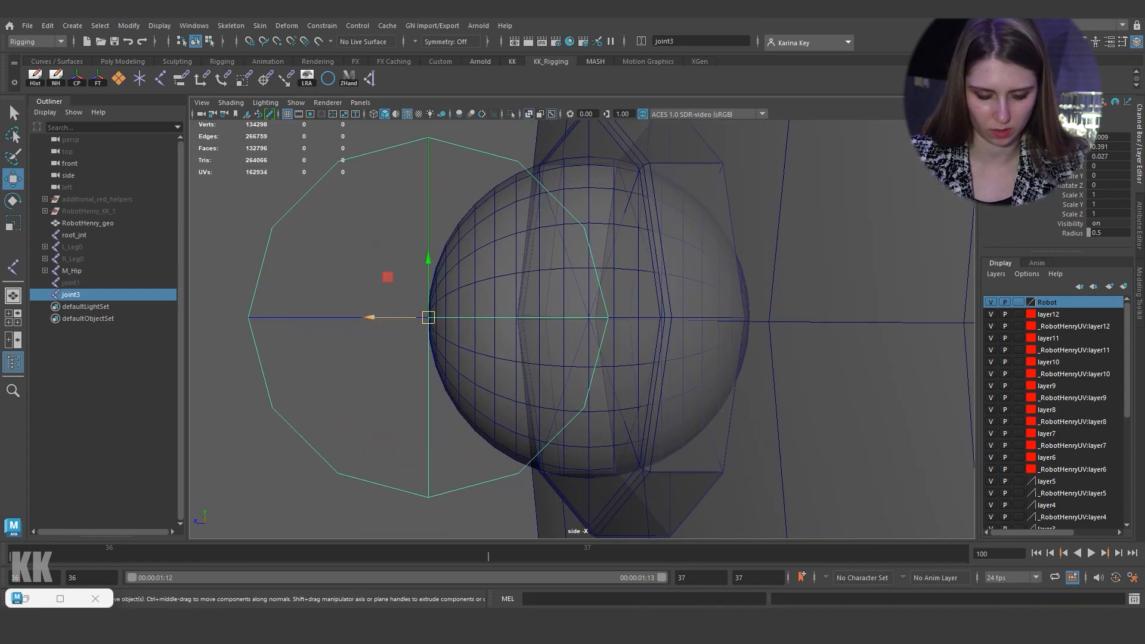
{"action": "left_click_drag", "start_coordinate": [388, 318], "coordinate": [548, 317]}
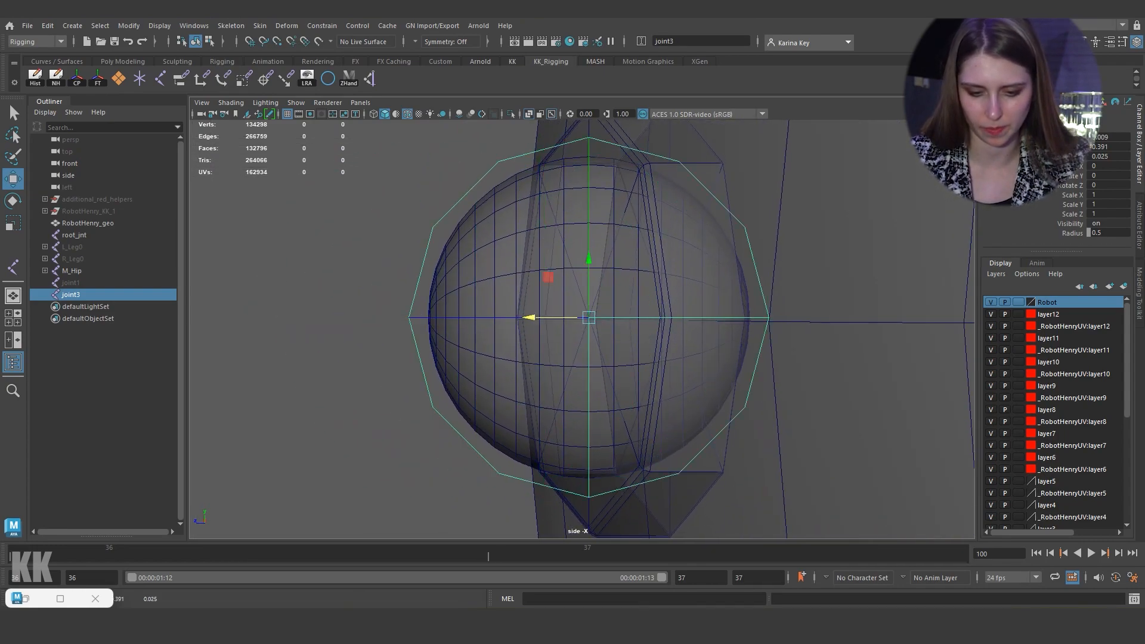
Step: Duplicate the left eye joint in the front view
{"action": "scroll", "coordinate": [573, 325], "scroll_direction": "down", "scroll_amount": 5}
{"action": "key", "text": "space"}
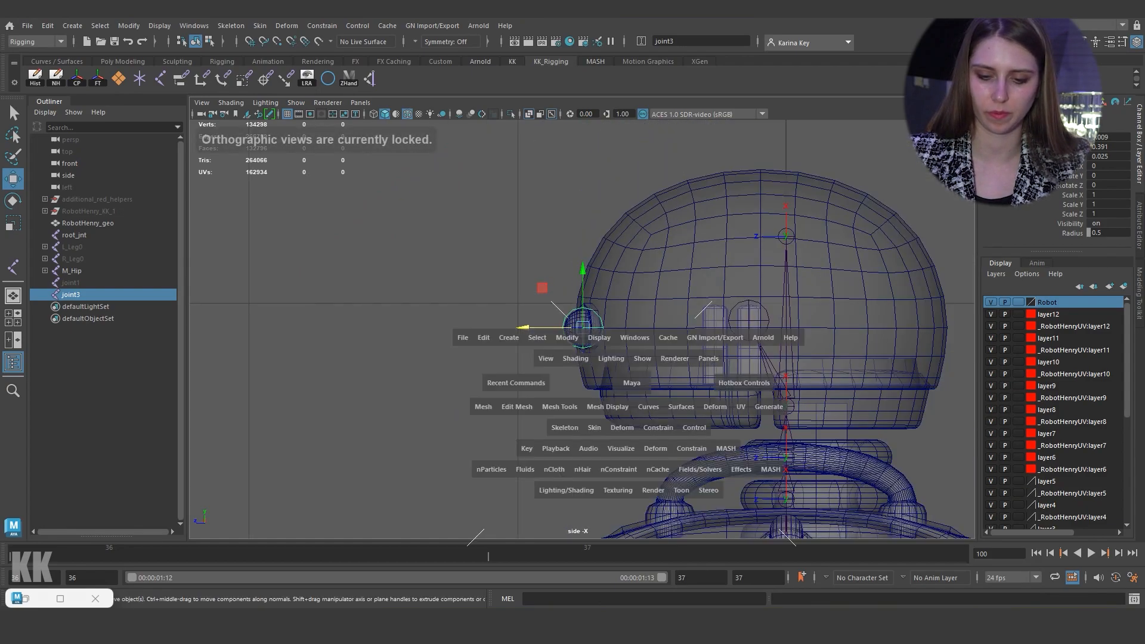
{"action": "key", "text": "space"}
{"action": "scroll", "coordinate": [582, 328], "scroll_direction": "down", "scroll_amount": 3}
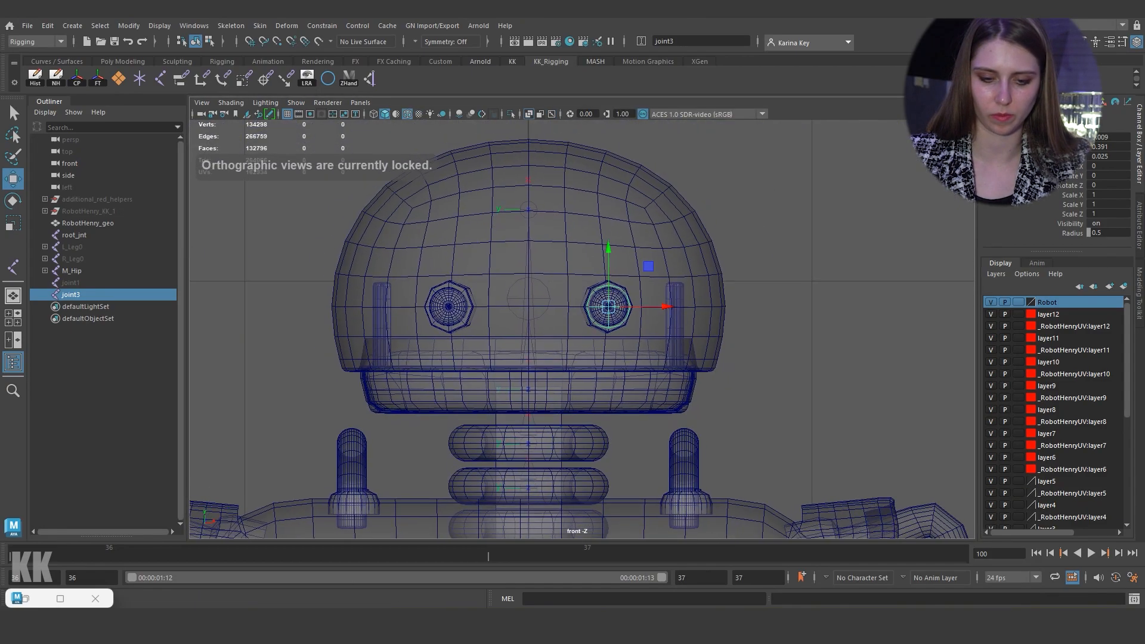
{"action": "left_click", "coordinate": [763, 328]}
{"action": "left_click", "coordinate": [71, 294]}
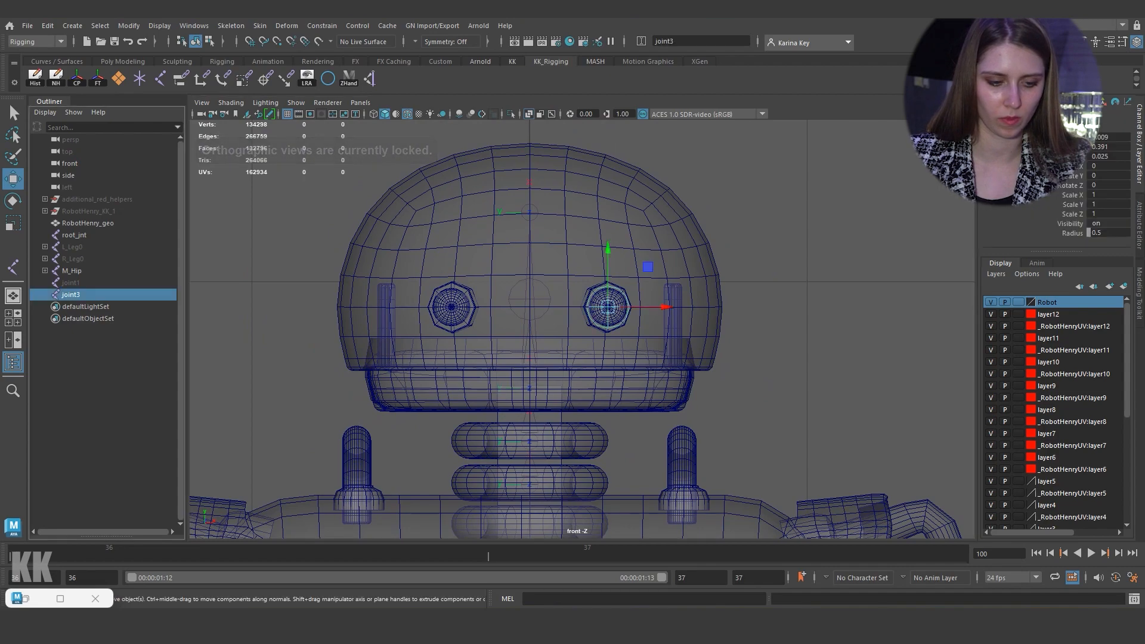
{"action": "key", "text": "ctrl+d"}
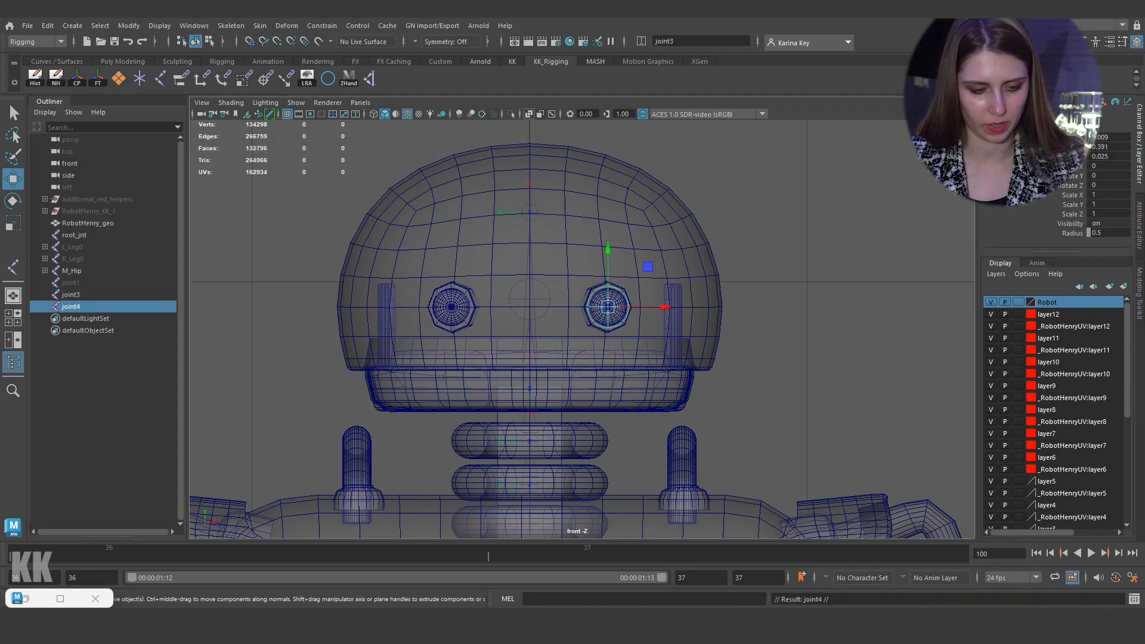
Step: Move the duplicated joint along X to the centre of the robot's right eye and deselect it
{"action": "left_click_drag", "start_coordinate": [607, 307], "coordinate": [465, 307]}
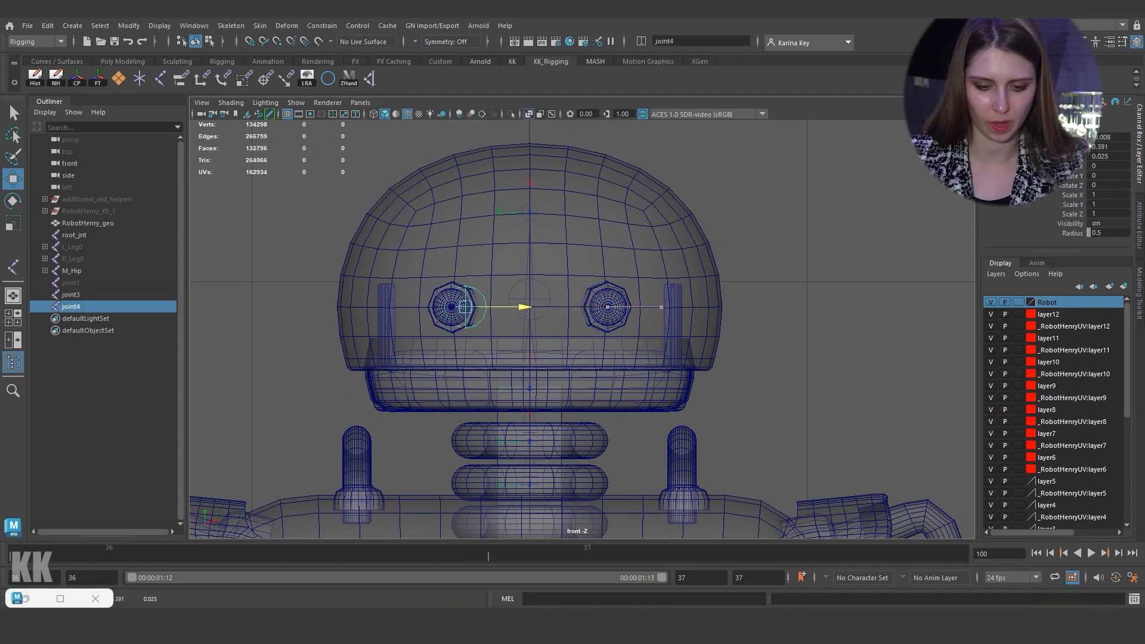
{"action": "scroll", "coordinate": [581, 327], "scroll_direction": "up", "scroll_amount": 3}
{"action": "middle_click_drag", "start_coordinate": [582, 327], "coordinate": [645, 347], "text": "alt"}
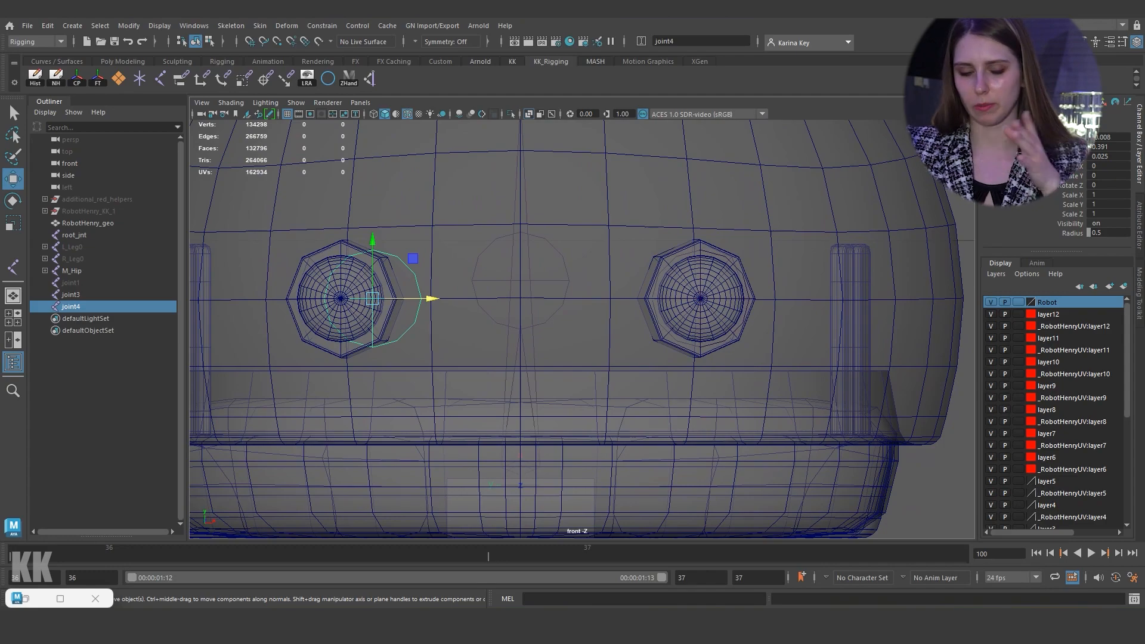
{"action": "scroll", "coordinate": [256, 298], "scroll_direction": "up", "scroll_amount": 3}
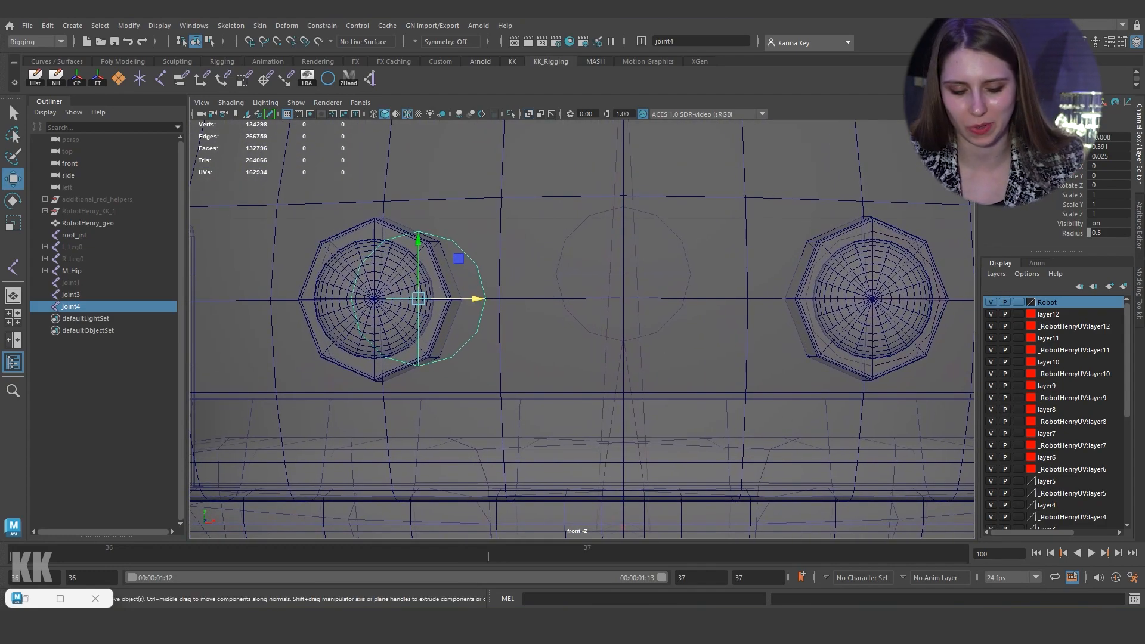
{"action": "middle_click_drag", "start_coordinate": [582, 327], "coordinate": [628, 338], "text": "alt"}
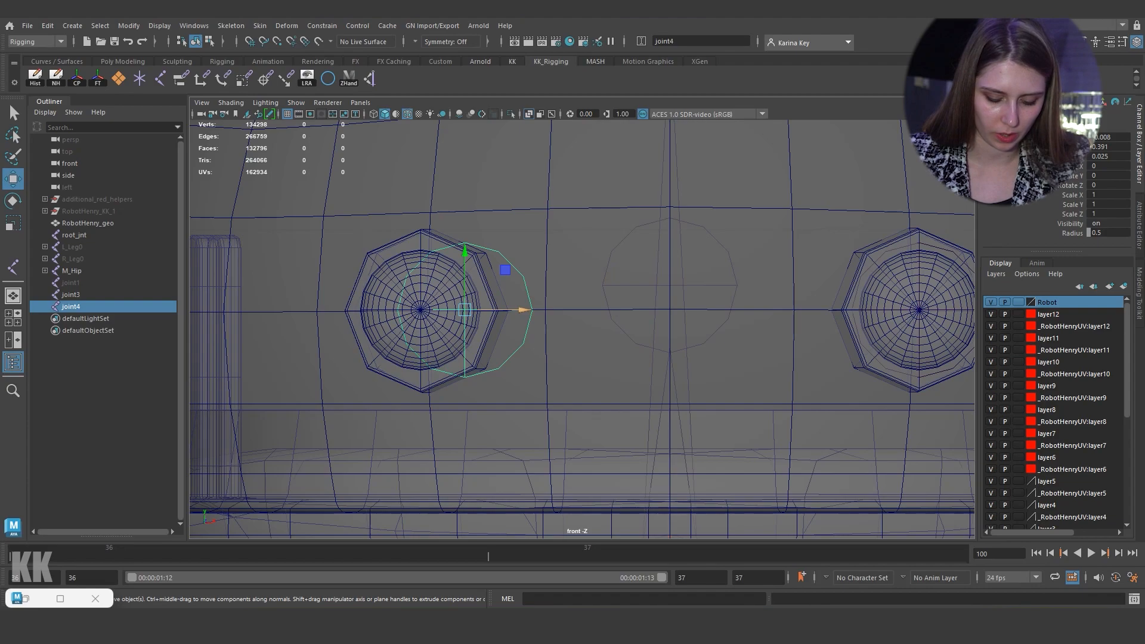
{"action": "left_click_drag", "start_coordinate": [522, 309], "coordinate": [480, 309]}
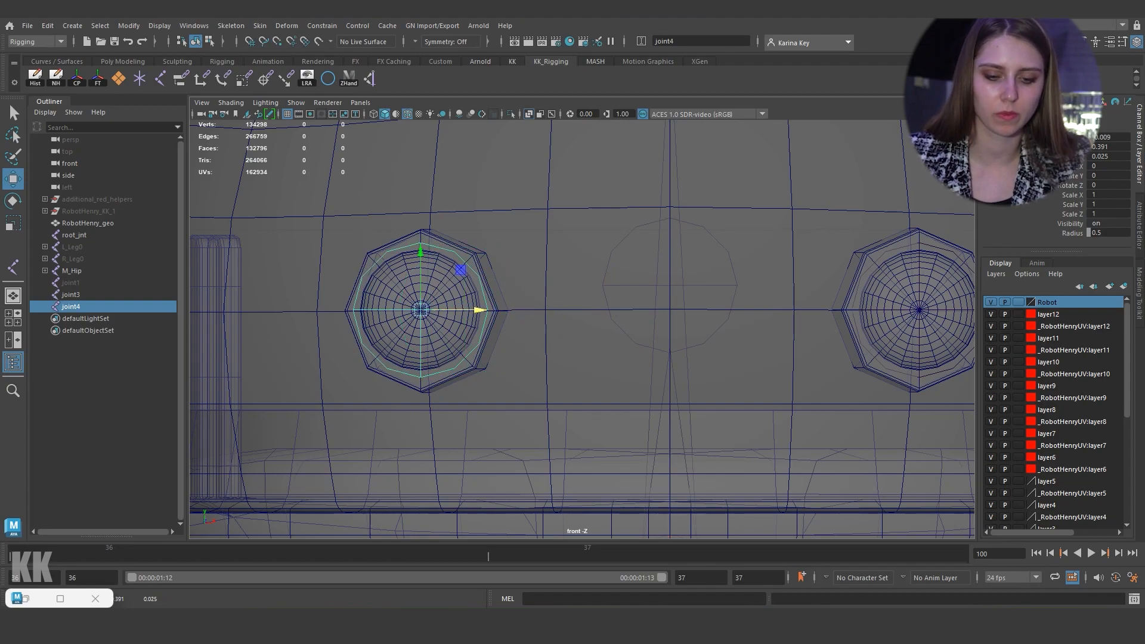
{"action": "scroll", "coordinate": [582, 329], "scroll_direction": "down", "scroll_amount": 5}
{"action": "left_click", "coordinate": [357, 251]}
Step: Rename the original eye joint, joint3, as R_eye
{"action": "key", "text": "space"}
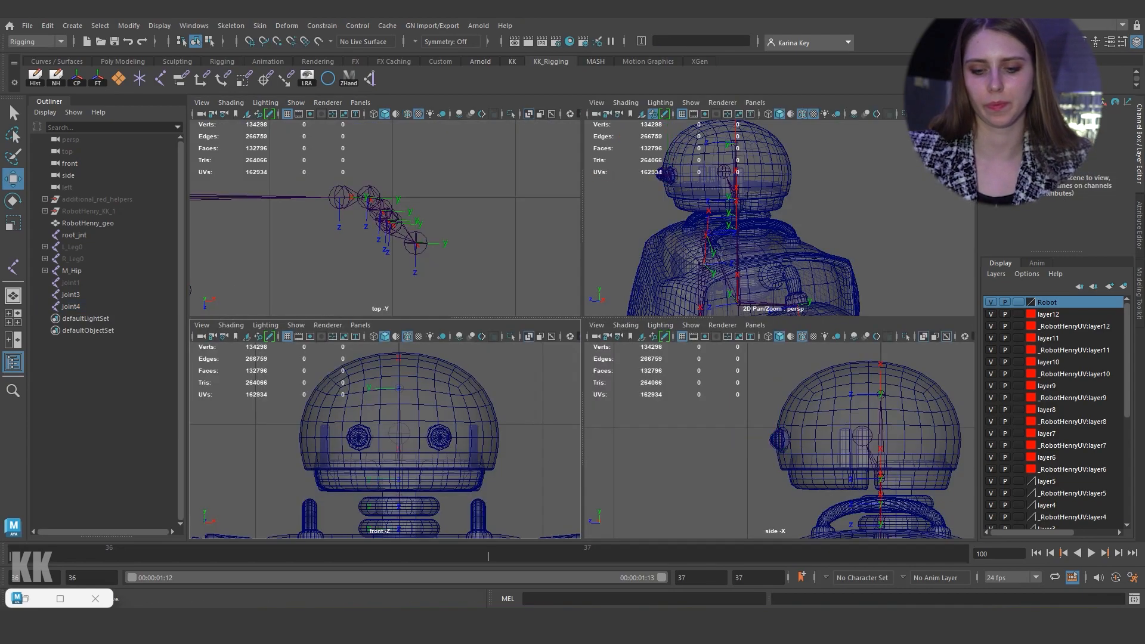
{"action": "key", "text": "space"}
{"action": "middle_click_drag", "start_coordinate": [499, 250], "coordinate": [602, 310], "text": "alt"}
{"action": "scroll", "coordinate": [602, 310], "scroll_direction": "up", "scroll_amount": 3}
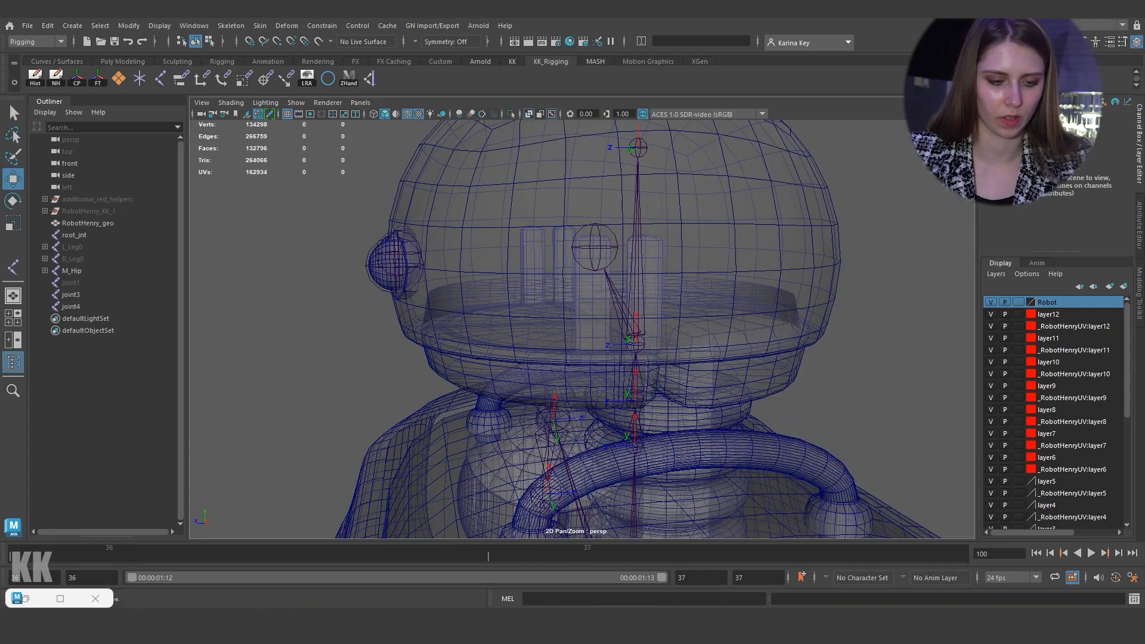
{"action": "left_click", "coordinate": [72, 295]}
{"action": "double_click", "coordinate": [72, 295]}
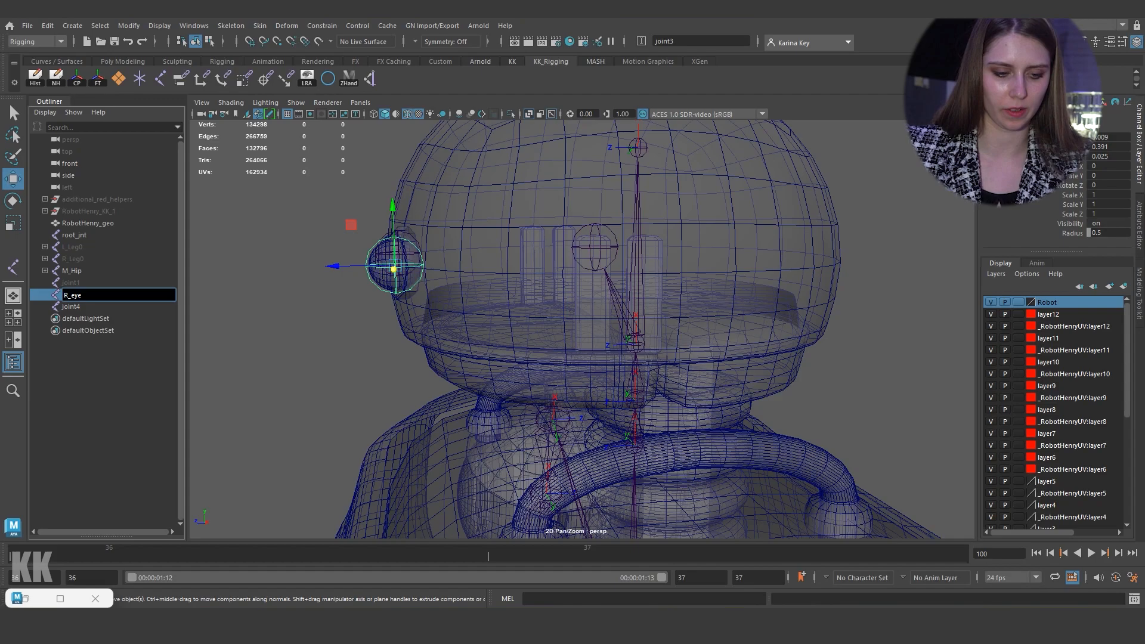
{"action": "key", "text": "Return"}
{"action": "left_click", "coordinate": [108, 382]}
{"action": "left_click", "coordinate": [72, 306]}
{"action": "double_click", "coordinate": [72, 307]}
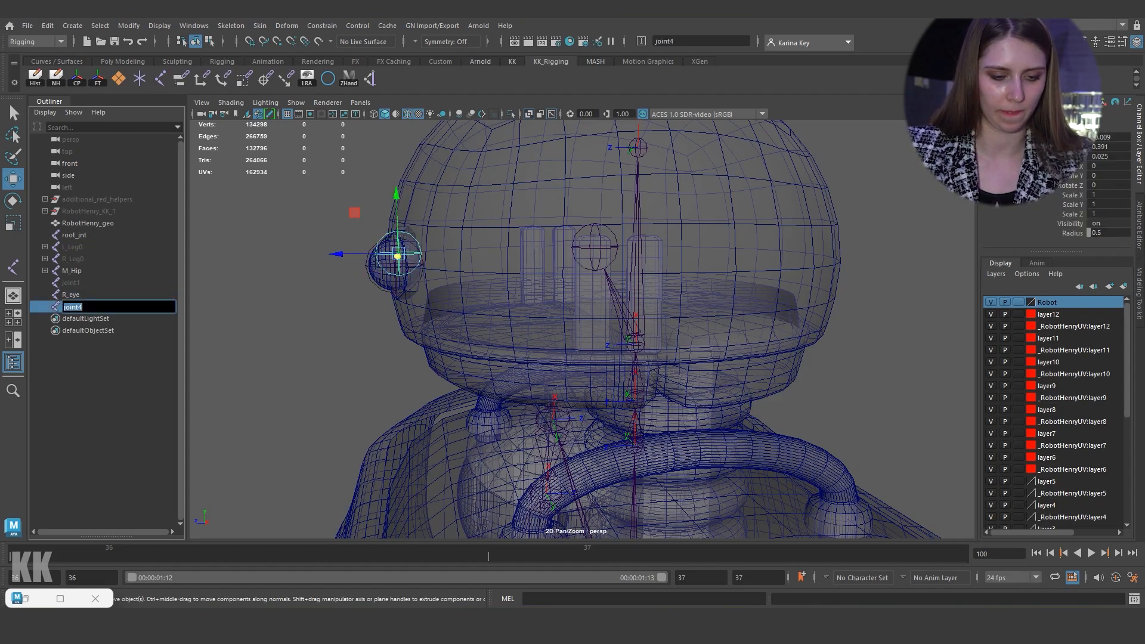
{"action": "left_click", "coordinate": [107, 381]}
Step: Rename the original eye joint as L_eye and its duplicate, joint4, as R_eye
{"action": "left_click", "coordinate": [71, 295]}
{"action": "left_click_drag", "start_coordinate": [477, 322], "coordinate": [620, 358], "text": "alt"}
{"action": "double_click", "coordinate": [71, 294]}
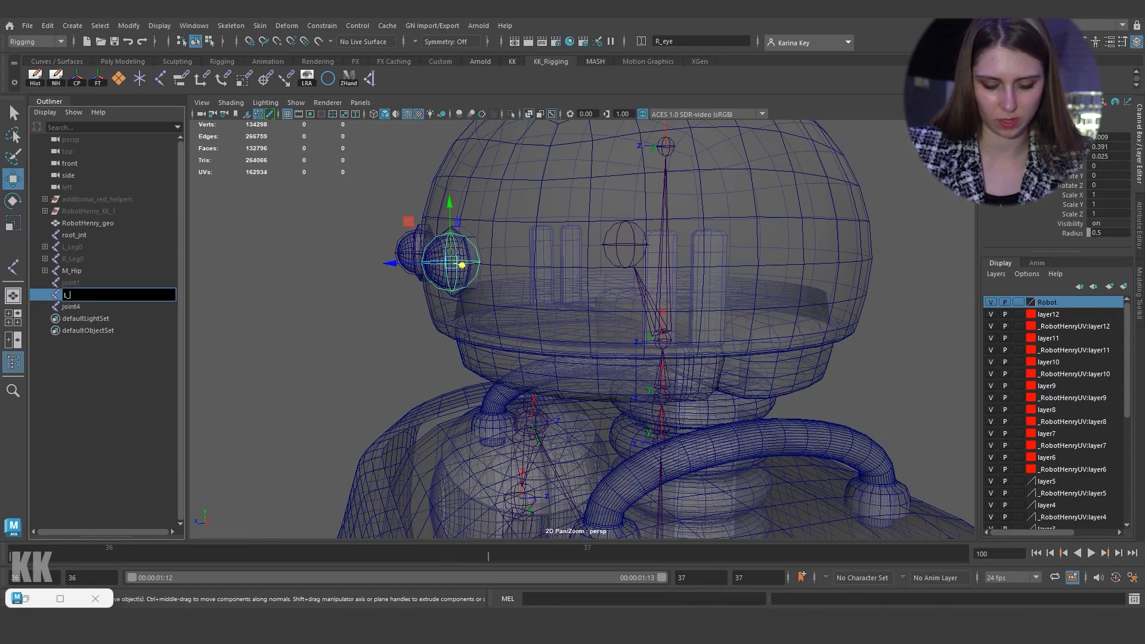
{"action": "key", "text": "Return"}
{"action": "double_click", "coordinate": [72, 306]}
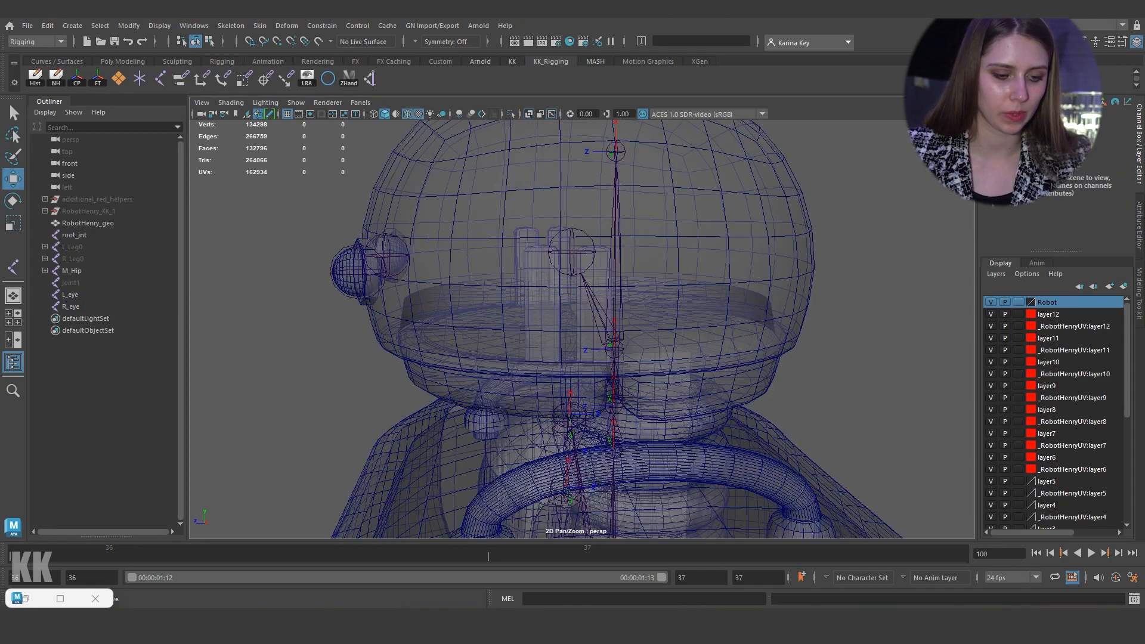
Step: Parent the L_eye and R_eye joints to the M_Head joint
{"action": "left_click", "coordinate": [70, 294]}
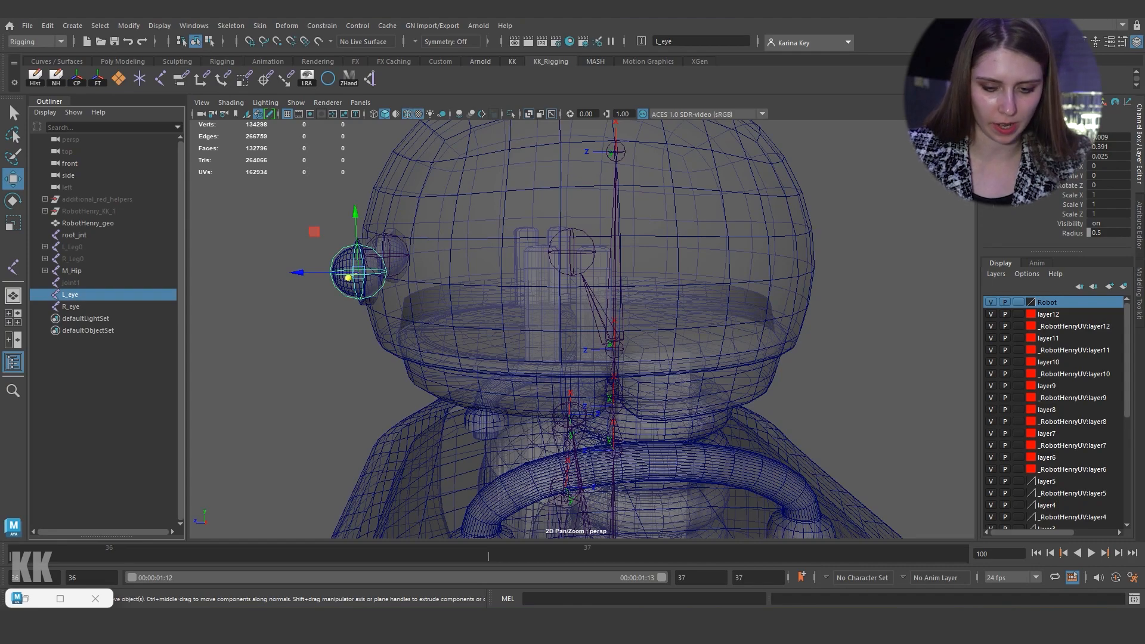
{"action": "left_click", "coordinate": [574, 309], "text": "shift"}
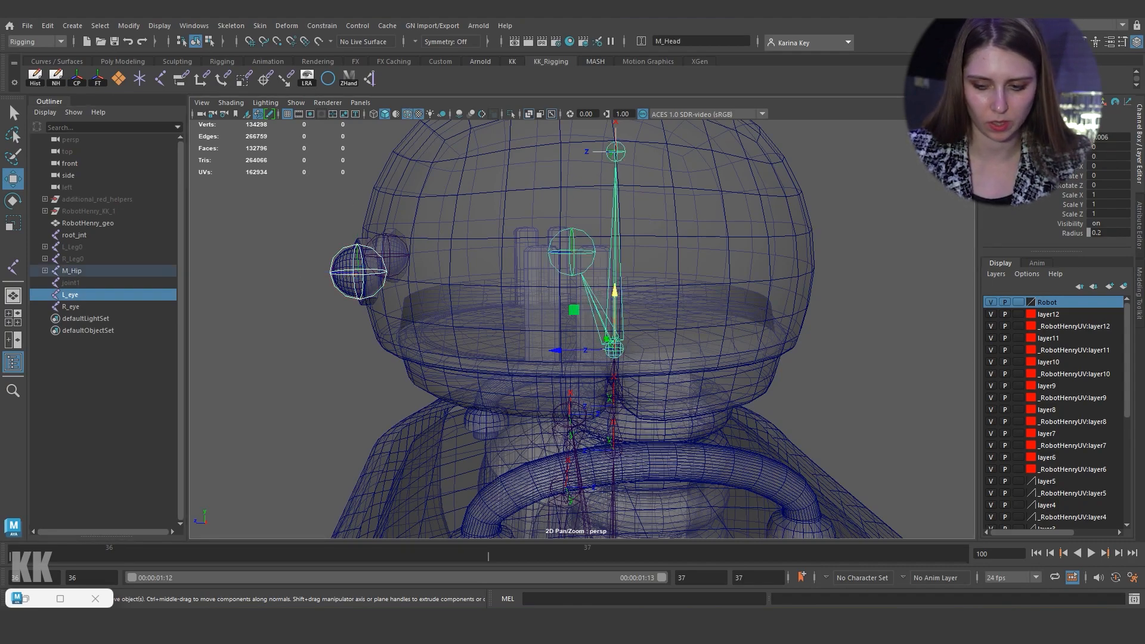
{"action": "key", "text": "p"}
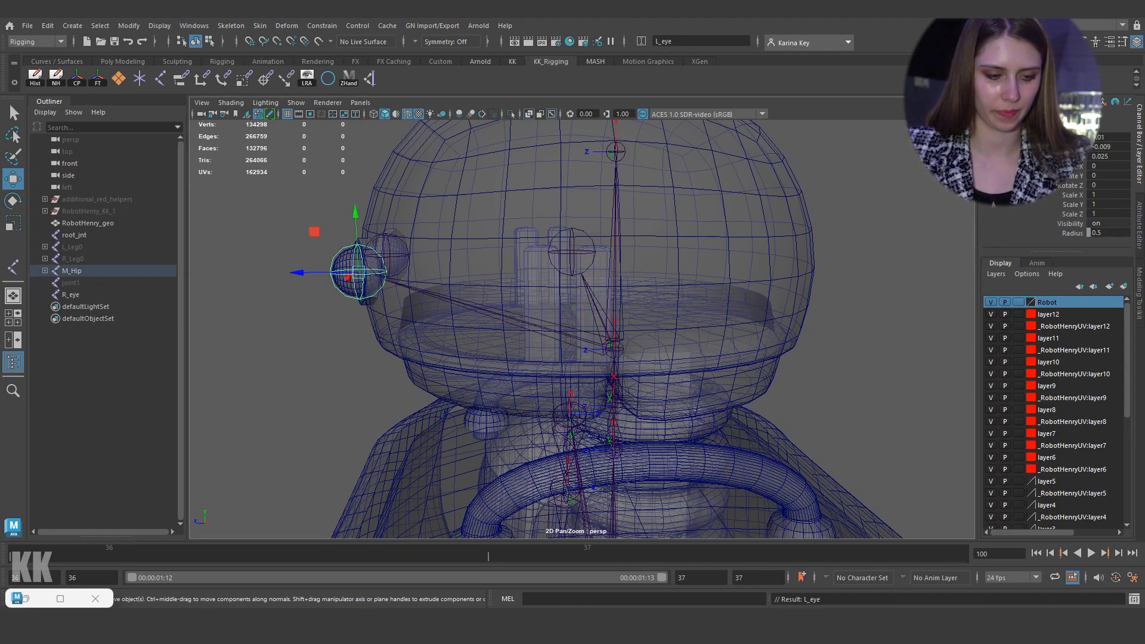
{"action": "left_click", "coordinate": [71, 294]}
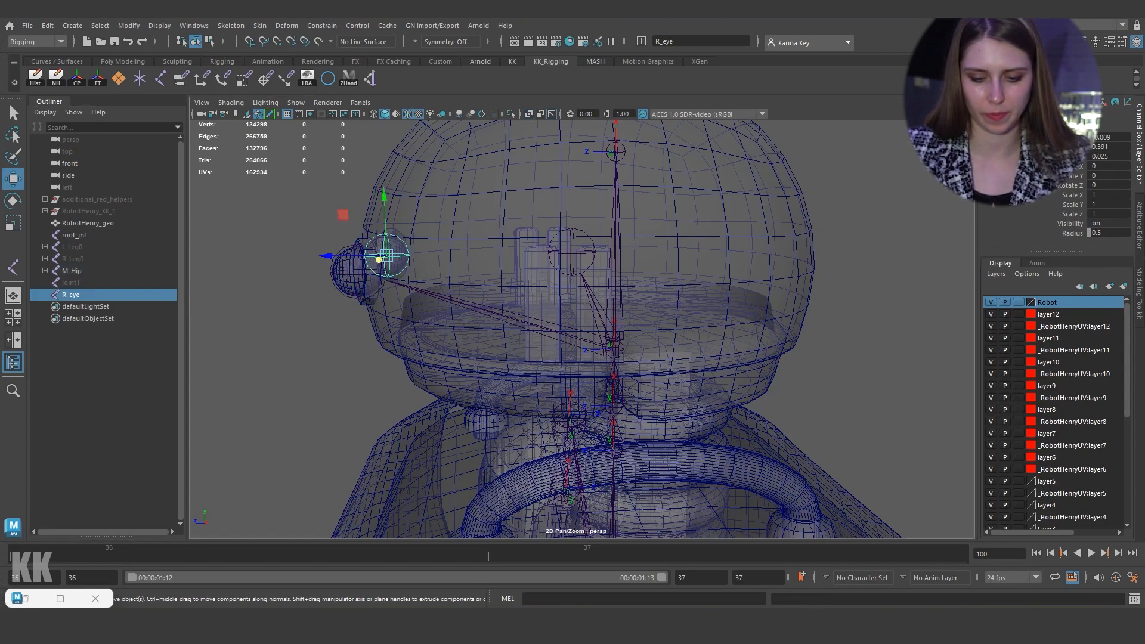
{"action": "left_click", "coordinate": [574, 310], "text": "shift"}
{"action": "key", "text": "p"}
{"action": "left_click", "coordinate": [287, 310]}
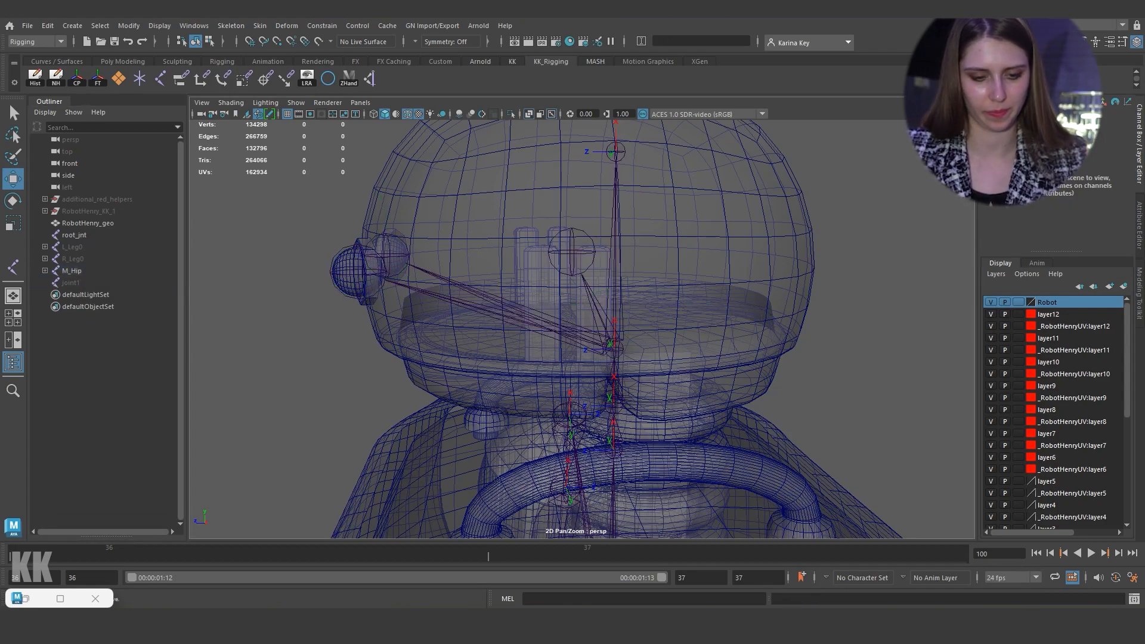
Step: Unhide the L_Leg0 and R_Leg0 joint chains at the robot's hips
{"action": "key", "text": "e"}
{"action": "scroll", "coordinate": [582, 329], "scroll_direction": "down", "scroll_amount": 10}
{"action": "left_click_drag", "start_coordinate": [536, 310], "coordinate": [608, 352], "text": "alt"}
{"action": "middle_click_drag", "start_coordinate": [608, 441], "coordinate": [578, 167], "text": "alt"}
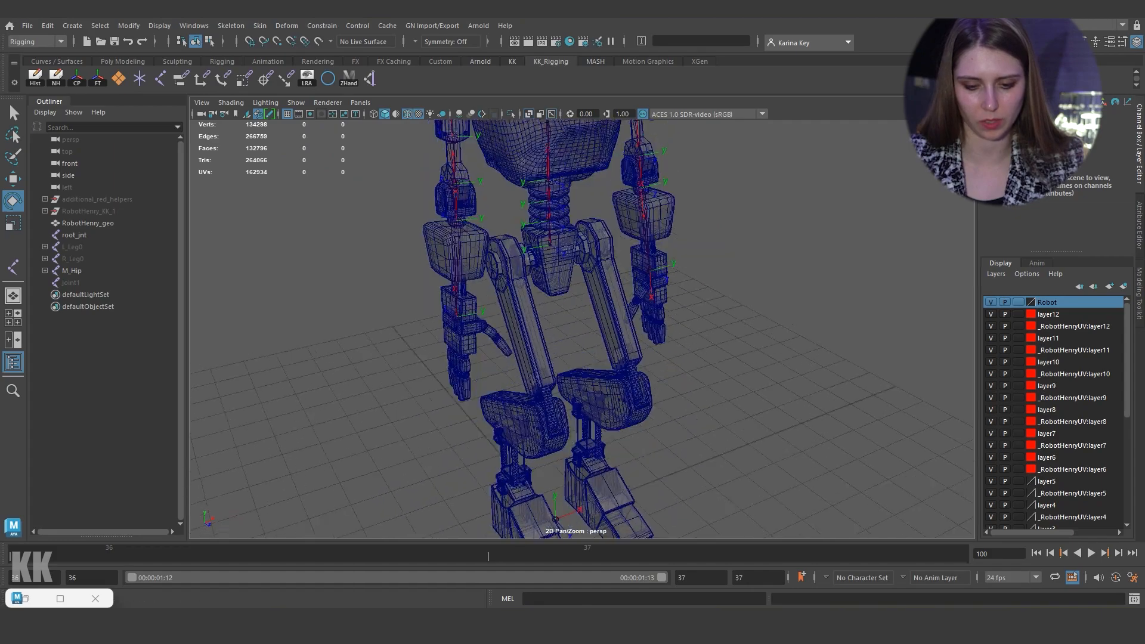
{"action": "left_click_drag", "start_coordinate": [579, 298], "coordinate": [602, 268], "text": "alt"}
{"action": "left_click_drag", "start_coordinate": [573, 328], "coordinate": [638, 304], "text": "alt"}
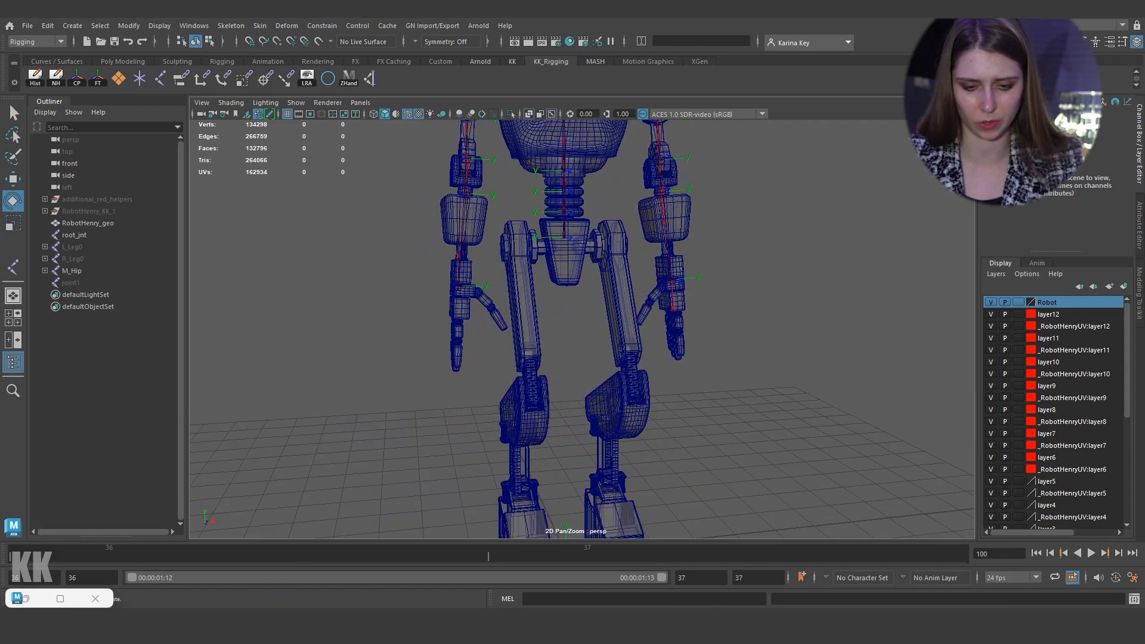
{"action": "scroll", "coordinate": [582, 330], "scroll_direction": "up", "scroll_amount": 6}
{"action": "middle_click_drag", "start_coordinate": [572, 226], "coordinate": [584, 453], "text": "alt"}
{"action": "scroll", "coordinate": [581, 329], "scroll_direction": "up", "scroll_amount": 7}
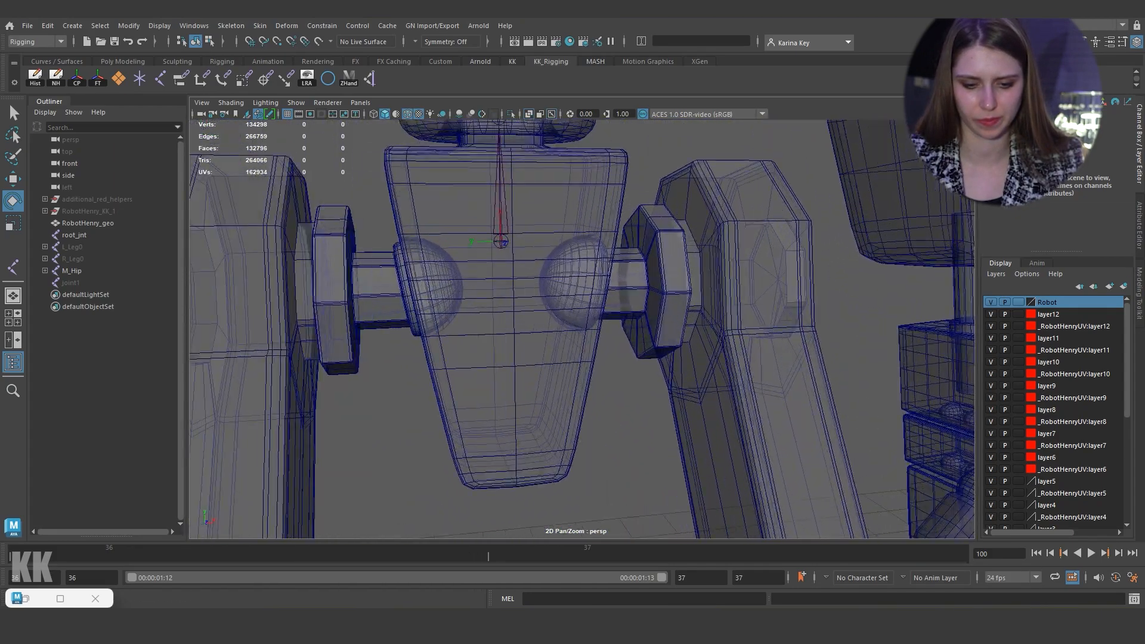
{"action": "left_click", "coordinate": [71, 270]}
{"action": "left_click", "coordinate": [73, 258]}
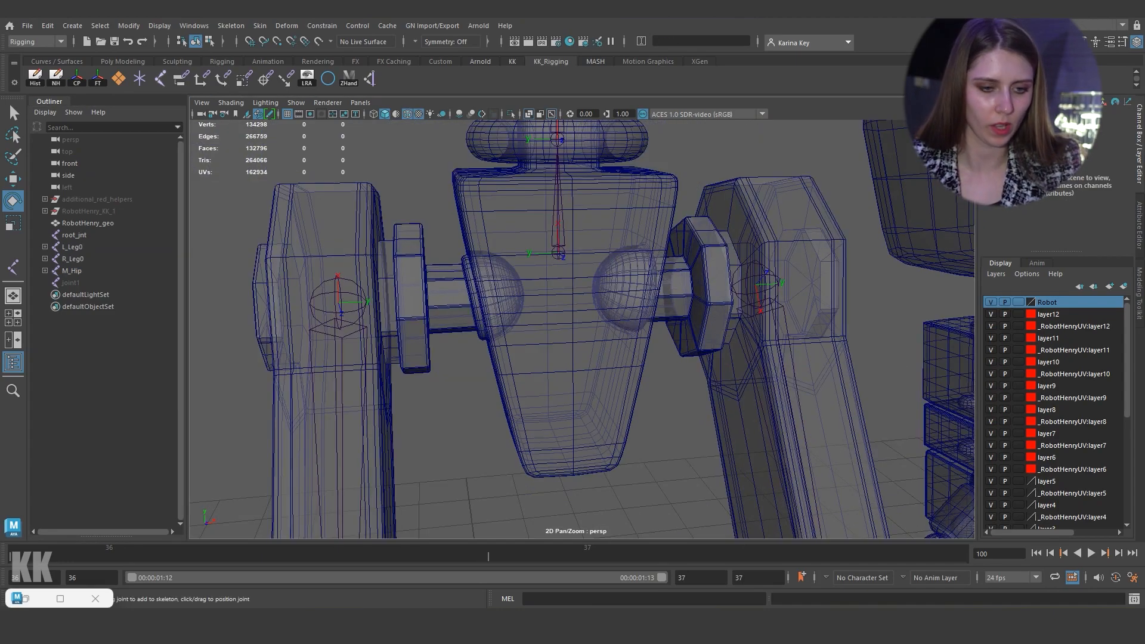
Step: Create a joint and place it on the inner end of the robot's right hip ball
{"action": "left_click", "coordinate": [159, 78]}
{"action": "left_click_drag", "start_coordinate": [536, 334], "coordinate": [483, 333], "text": "alt"}
{"action": "scroll", "coordinate": [582, 329], "scroll_direction": "up", "scroll_amount": 4}
{"action": "scroll", "coordinate": [582, 329], "scroll_direction": "up", "scroll_amount": 2}
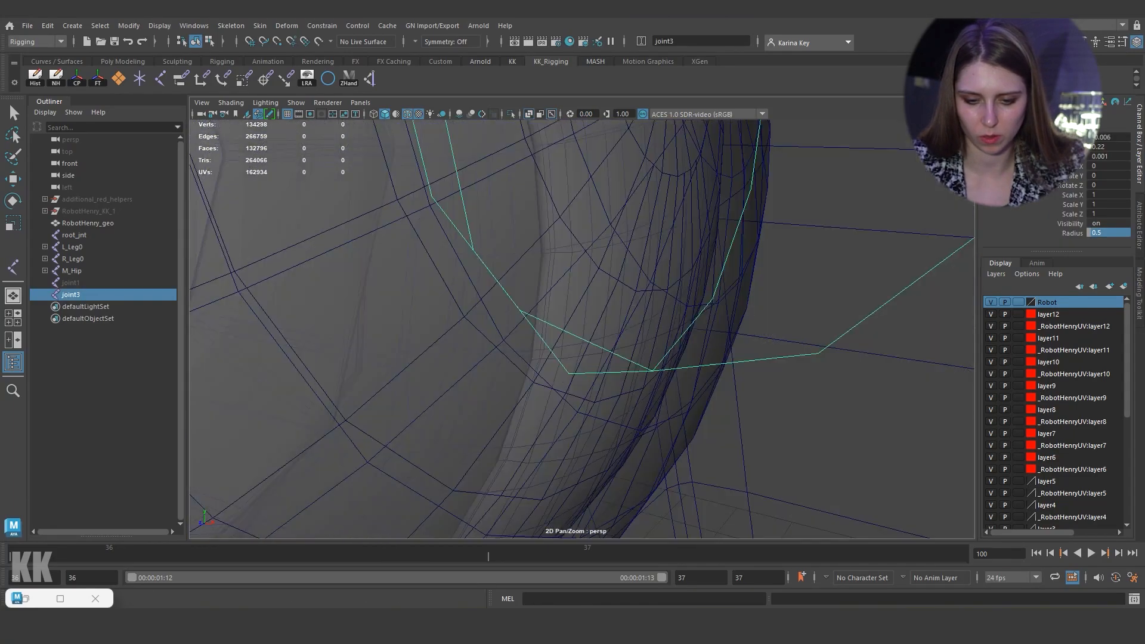
{"action": "scroll", "coordinate": [582, 329], "scroll_direction": "down", "scroll_amount": 6}
{"action": "left_click_drag", "start_coordinate": [582, 329], "coordinate": [513, 325], "text": "alt"}
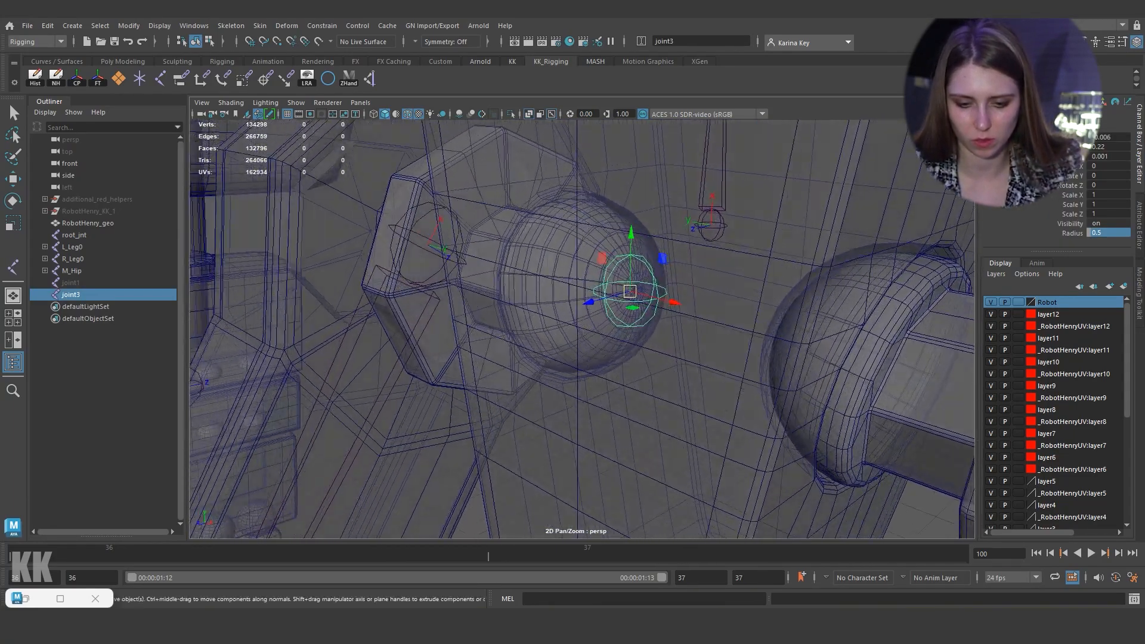
{"action": "scroll", "coordinate": [582, 329], "scroll_direction": "up", "scroll_amount": 4}
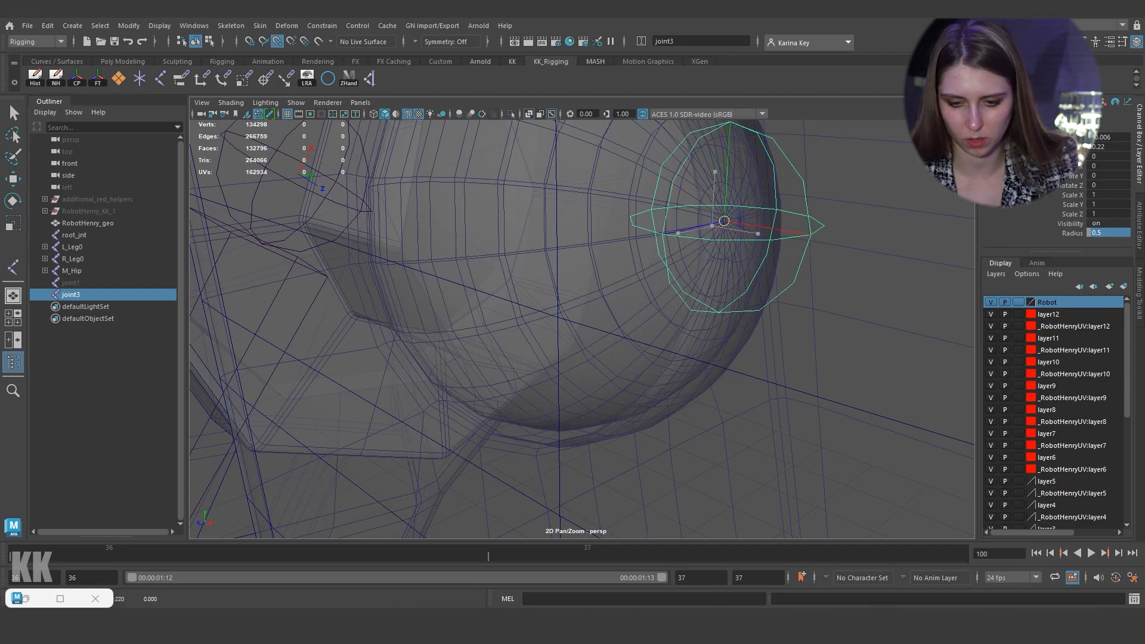
Step: Duplicate joint3 and place the copy on the inner end of the left hip ball, mirroring the original
{"action": "key", "text": "f"}
{"action": "left_click_drag", "start_coordinate": [573, 334], "coordinate": [689, 316], "text": "alt"}
{"action": "middle_click_drag", "start_coordinate": [620, 334], "coordinate": [579, 334], "text": "alt"}
{"action": "left_click_drag", "start_coordinate": [579, 334], "coordinate": [632, 341], "text": "alt"}
{"action": "key", "text": "v"}
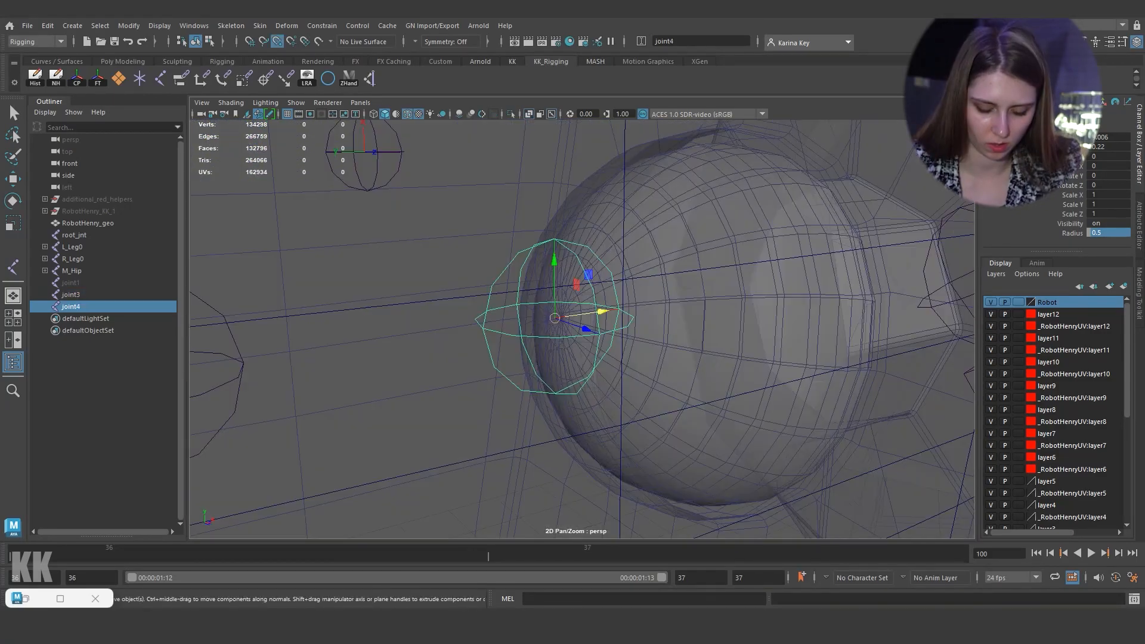
{"action": "left_click_drag", "start_coordinate": [602, 311], "coordinate": [561, 317]}
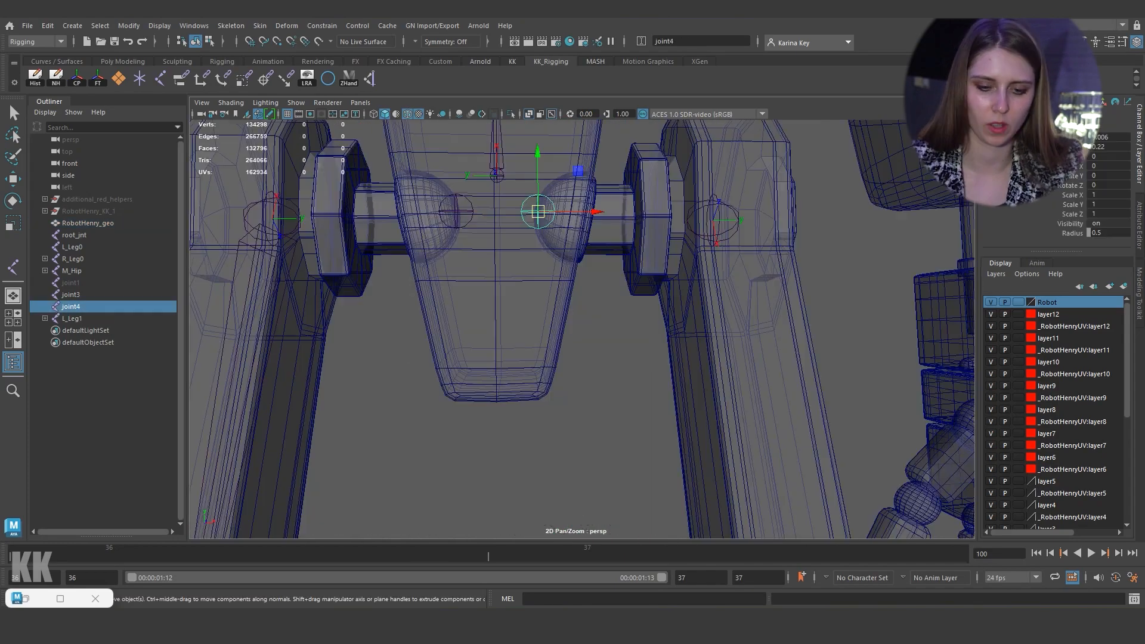
{"action": "left_click", "coordinate": [71, 294], "text": "ctrl"}
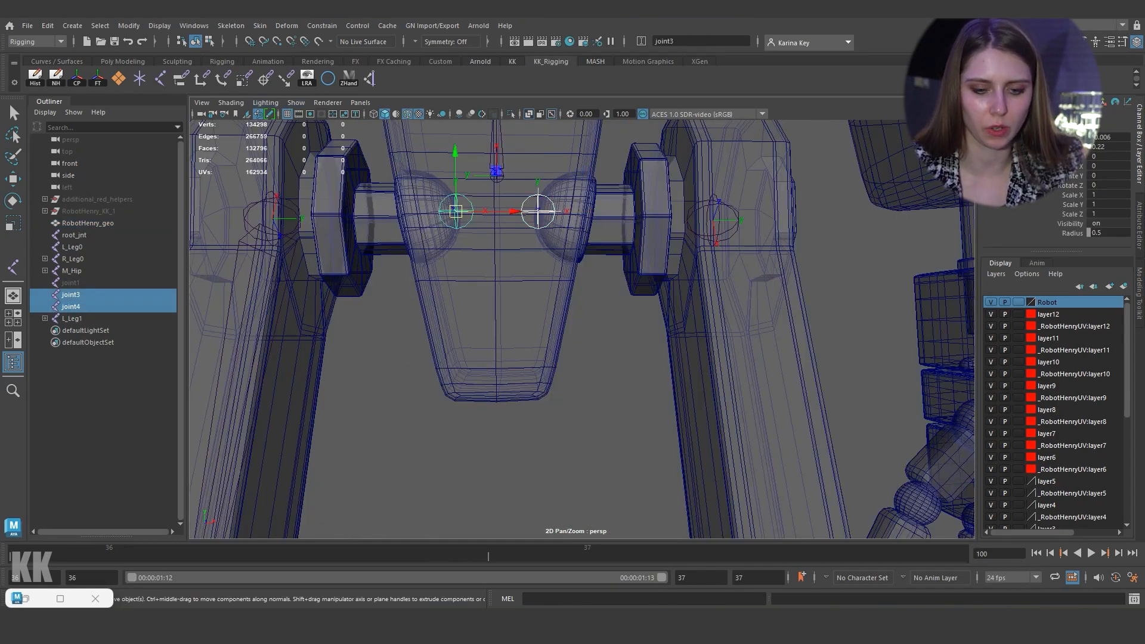
{"action": "left_click", "coordinate": [441, 441]}
{"action": "left_click_drag", "start_coordinate": [441, 441], "coordinate": [446, 456], "text": "alt"}
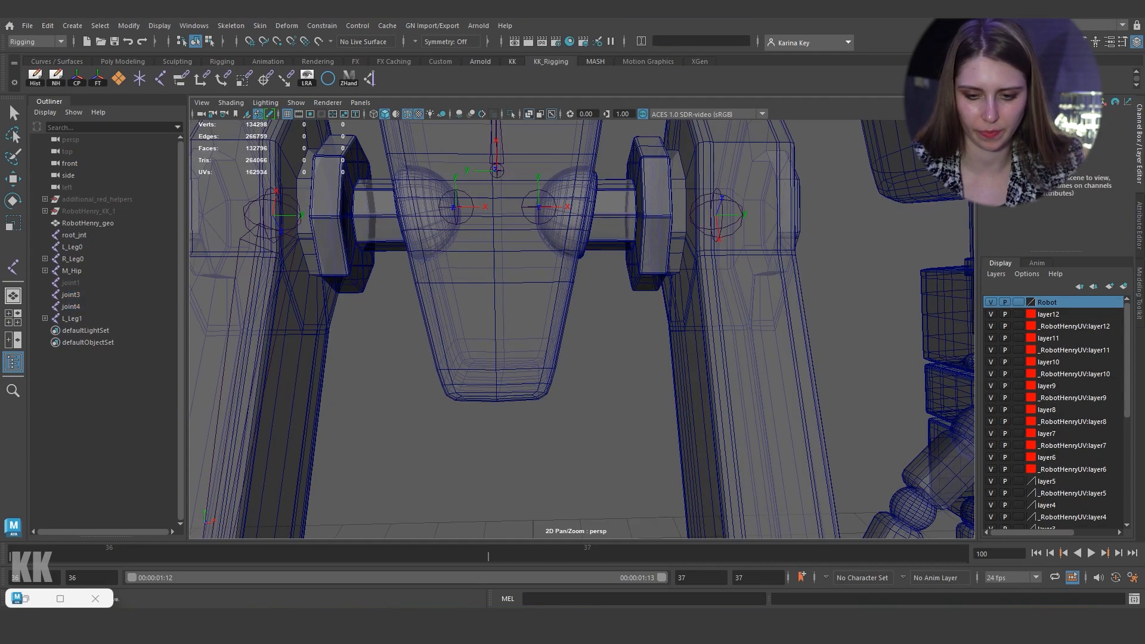
Step: Aim joint4 at L_Leg0 with an aim constraint using aim vector 1, 0, 0, up vector 0, 0, 1 and Scene up
{"action": "left_click", "coordinate": [717, 216]}
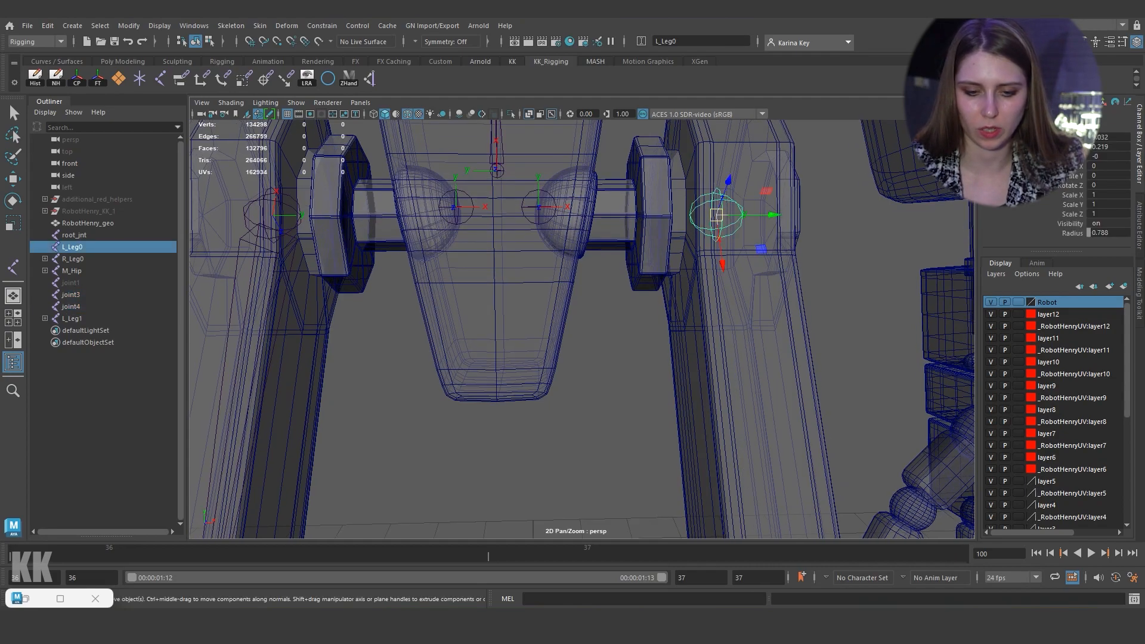
{"action": "left_click", "coordinate": [538, 207], "text": "shift"}
{"action": "left_click", "coordinate": [322, 25]}
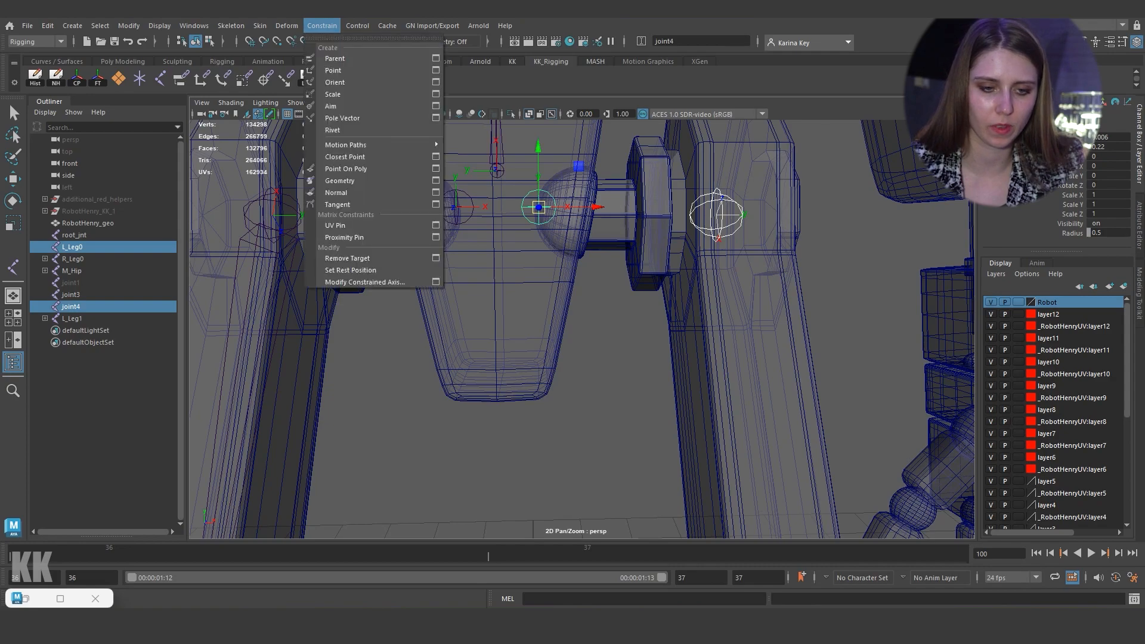
{"action": "left_click", "coordinate": [435, 106]}
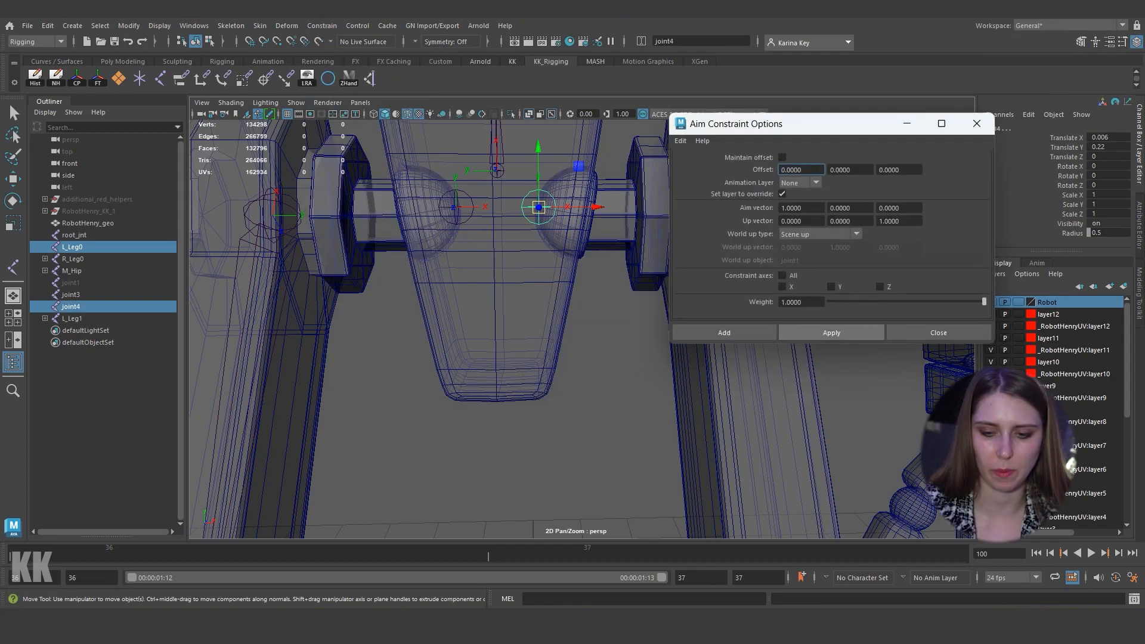
{"action": "left_click", "coordinate": [831, 333]}
{"action": "left_click_drag", "start_coordinate": [832, 124], "coordinate": [929, 111]}
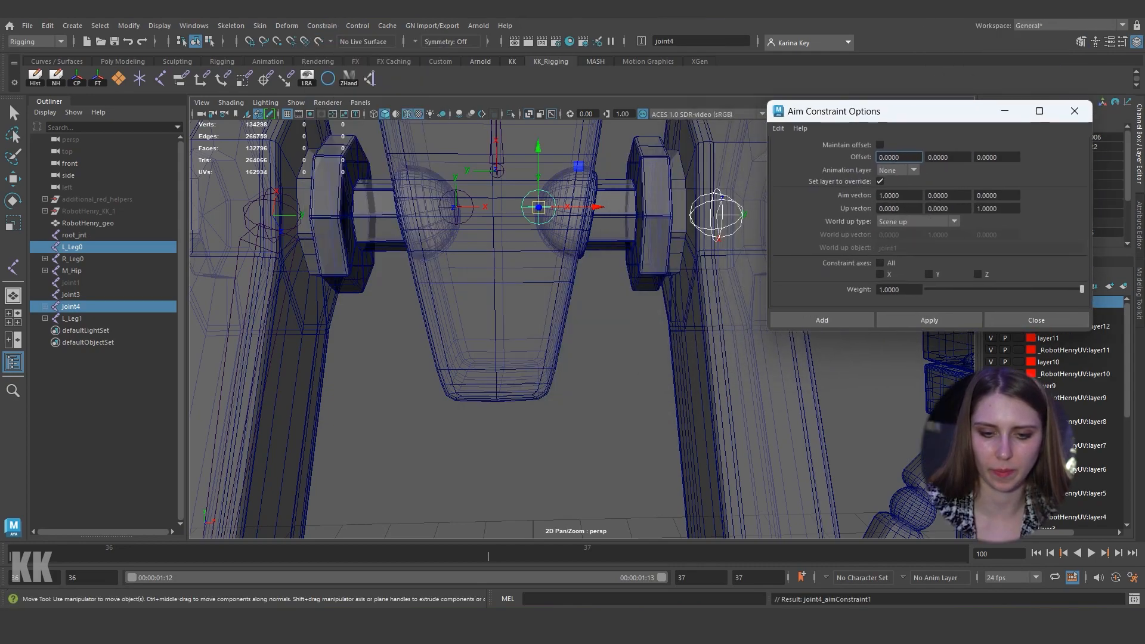
Step: Unparent the R_Leg1 joint chain from R_Leg0
{"action": "mouse_move", "coordinate": [536, 287]}
{"action": "left_mouse_down", "text": "alt"}
{"action": "mouse_move", "coordinate": [552, 342]}
{"action": "mouse_move", "coordinate": [661, 382]}
{"action": "mouse_move", "coordinate": [676, 374]}
{"action": "mouse_move", "coordinate": [536, 289]}
{"action": "left_mouse_up", "text": "alt"}
{"action": "middle_click_drag", "start_coordinate": [535, 289], "coordinate": [681, 288], "text": "alt"}
{"action": "left_click_drag", "start_coordinate": [681, 288], "coordinate": [661, 310], "text": "alt"}
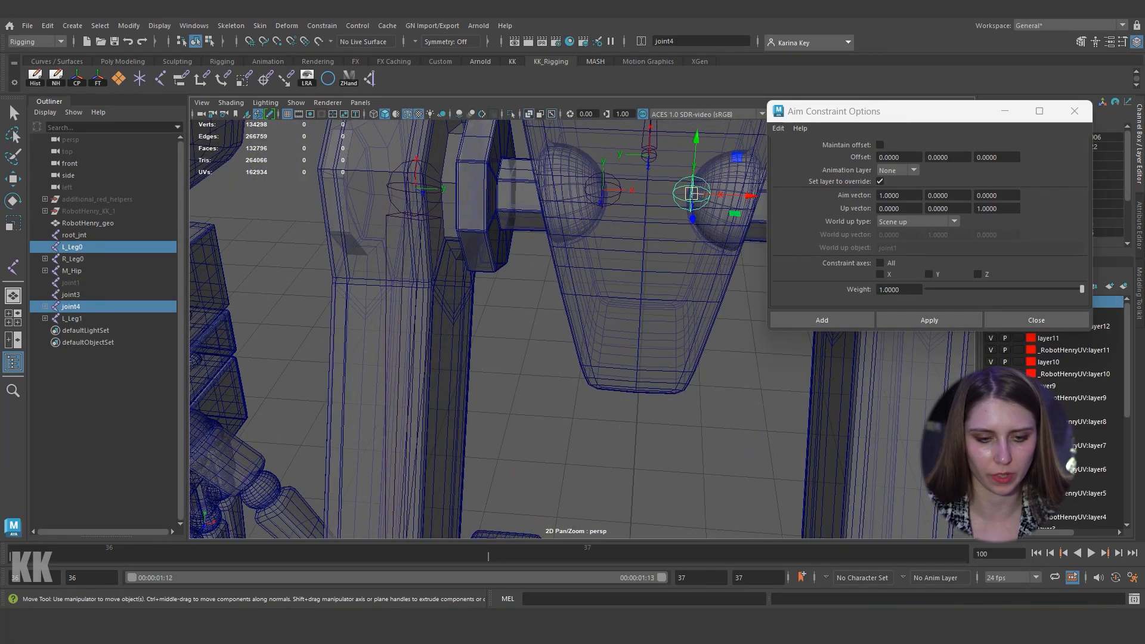
{"action": "left_click", "coordinate": [73, 258]}
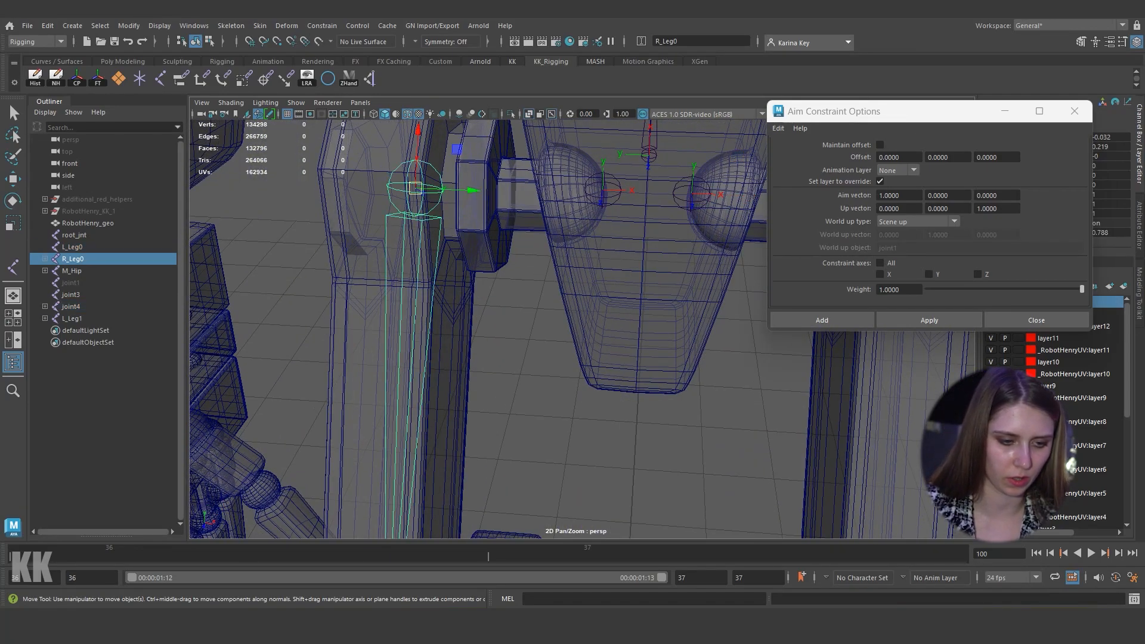
{"action": "left_click", "coordinate": [45, 259], "text": "shift"}
{"action": "left_click", "coordinate": [80, 271]}
{"action": "left_click", "coordinate": [72, 259], "text": "ctrl"}
{"action": "key", "text": "p"}
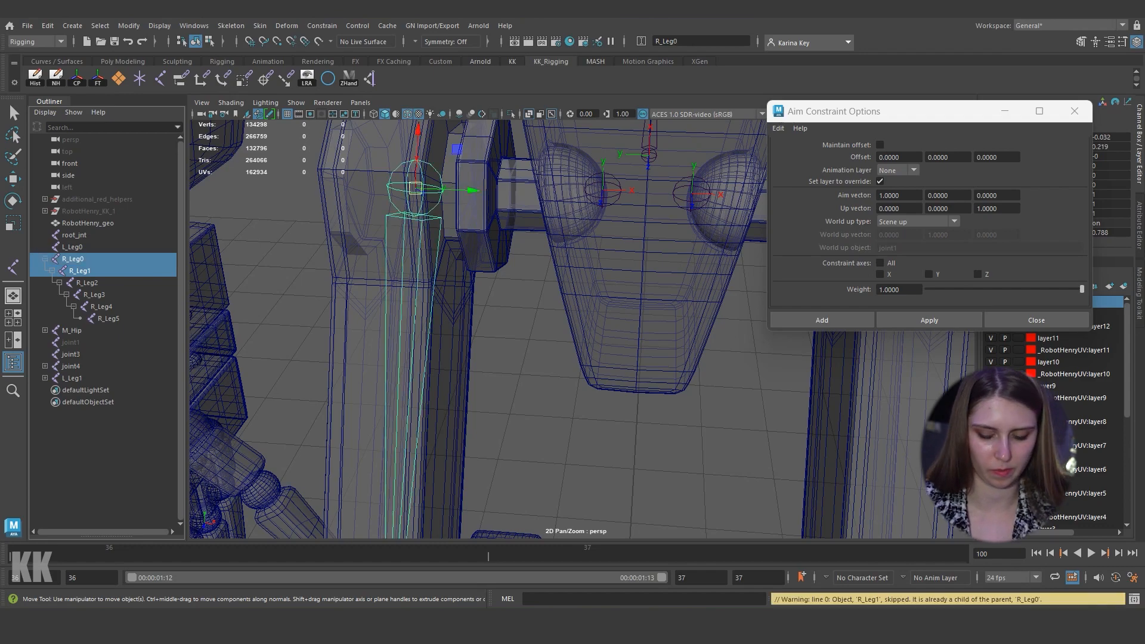
{"action": "key", "text": "shift+p"}
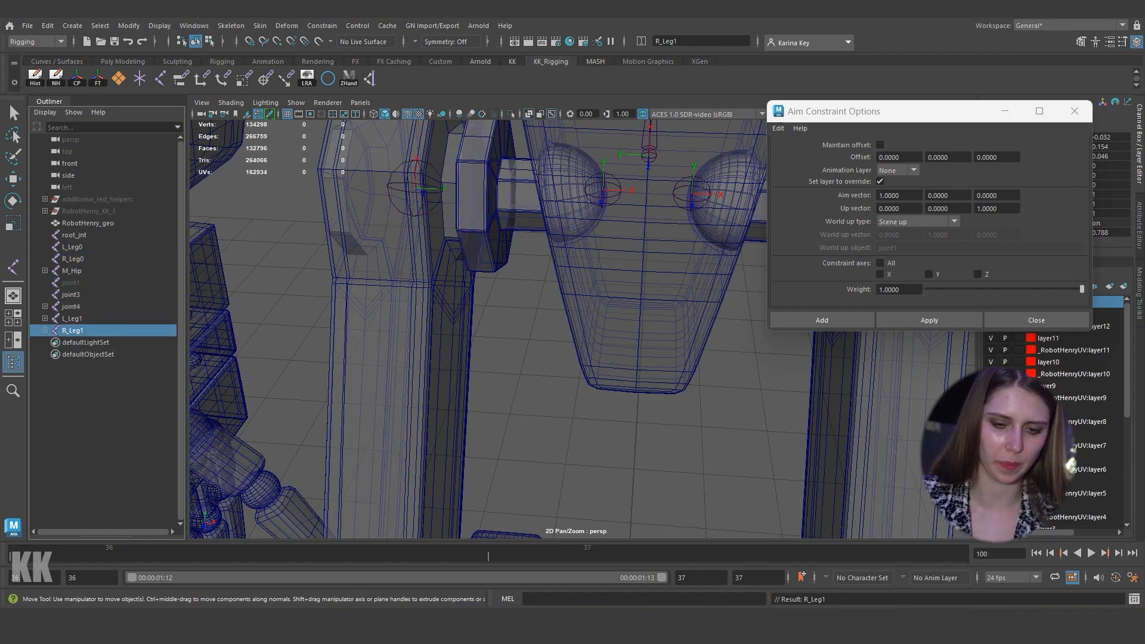
Step: Aim joint3 at R_Leg0 with an aim constraint, using the same vectors and Scene up setting
{"action": "left_click", "coordinate": [416, 188]}
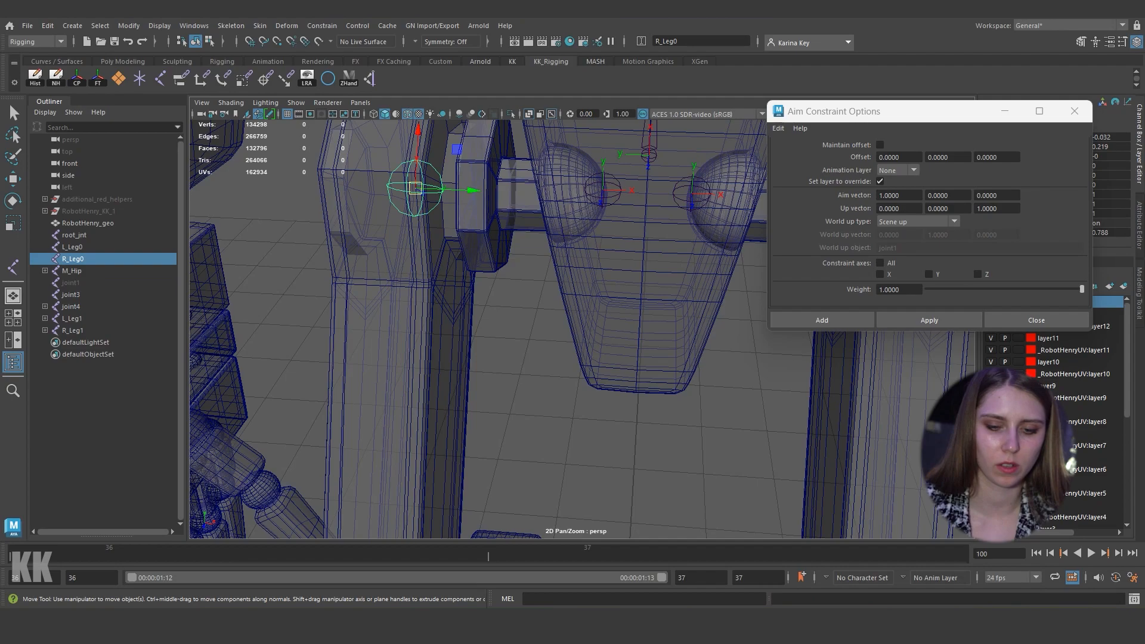
{"action": "left_click", "coordinate": [603, 190], "text": "shift"}
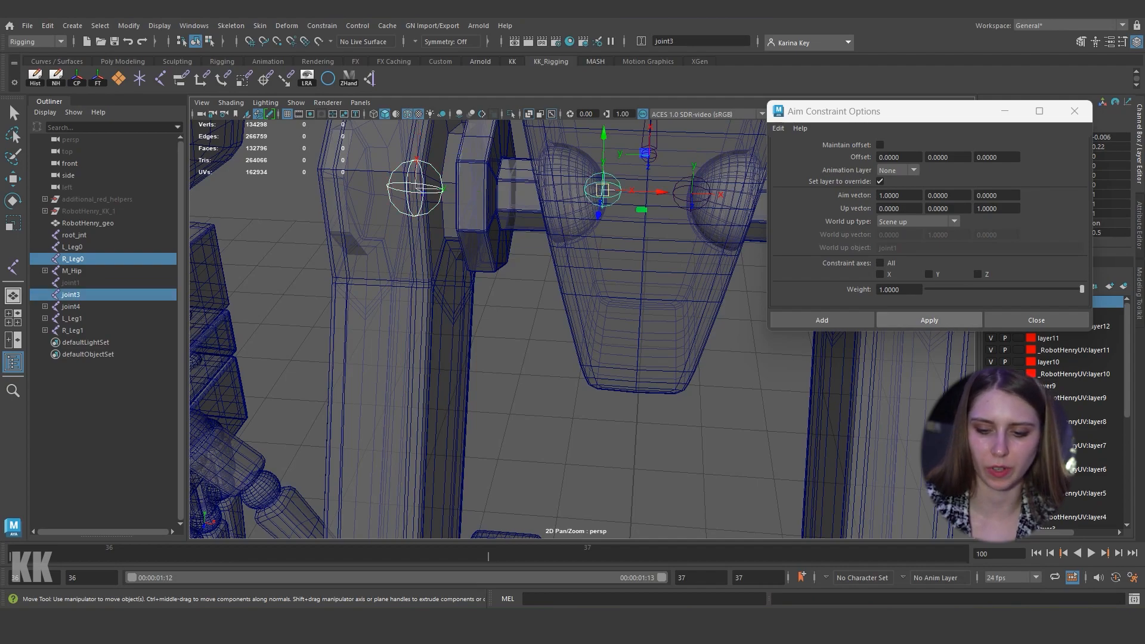
{"action": "left_click", "coordinate": [929, 320]}
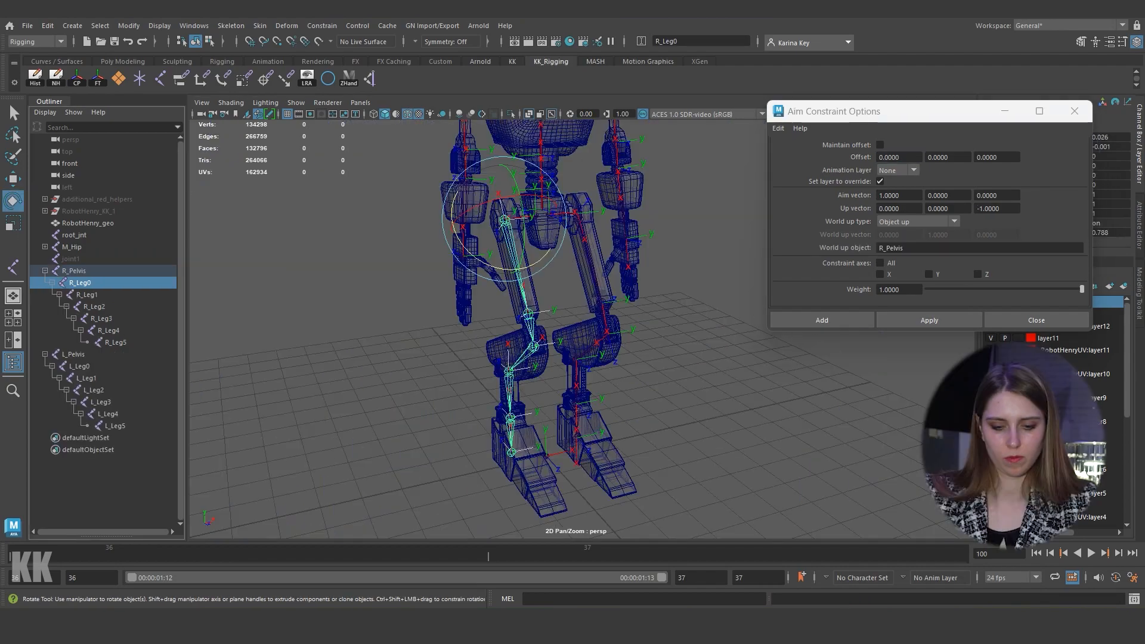
Step: Test-rotate the R_Leg0–R_Leg5 and L_Leg0–L_Leg5 joints together about different axes, undoing each rotation
{"action": "left_click_drag", "start_coordinate": [80, 282], "coordinate": [80, 366]}
{"action": "key", "text": "e"}
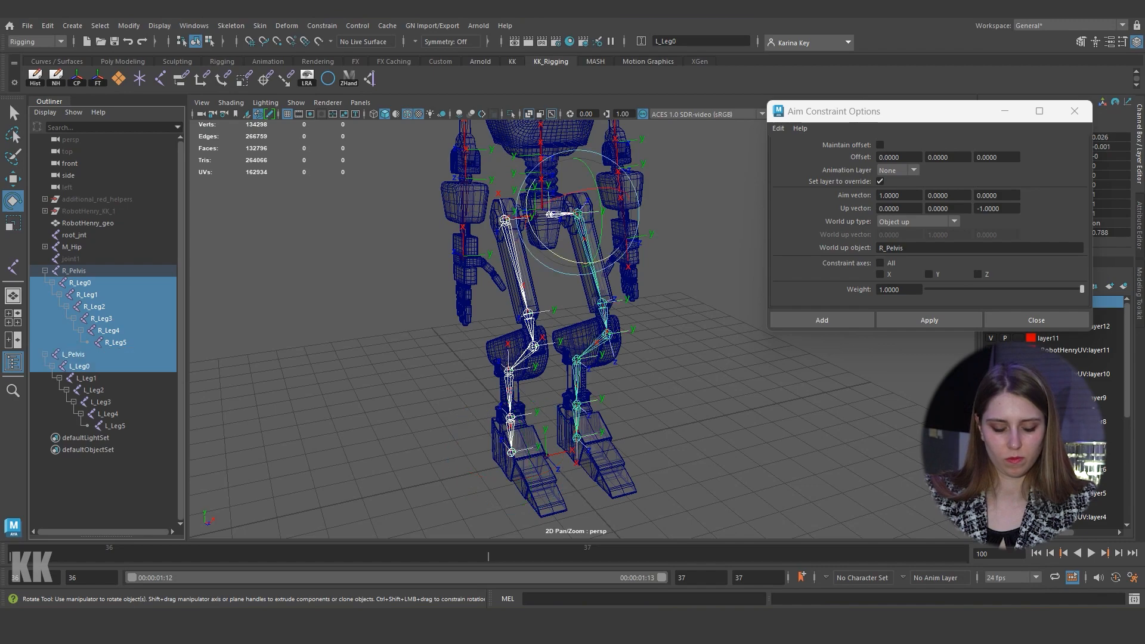
{"action": "key", "text": "ctrl+z"}
{"action": "left_click", "coordinate": [79, 366], "text": "ctrl"}
{"action": "left_click", "coordinate": [87, 378], "text": "ctrl"}
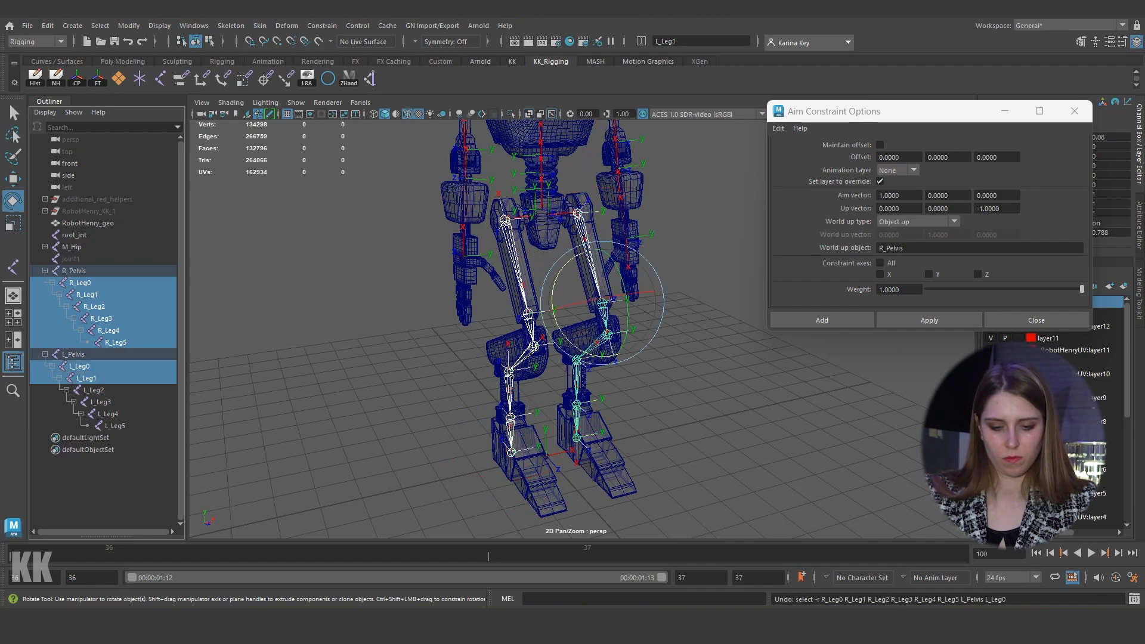
{"action": "left_click", "coordinate": [93, 390], "text": "ctrl"}
{"action": "left_click", "coordinate": [101, 402], "text": "ctrl"}
{"action": "left_click", "coordinate": [108, 413], "text": "ctrl"}
{"action": "left_click", "coordinate": [115, 426], "text": "ctrl"}
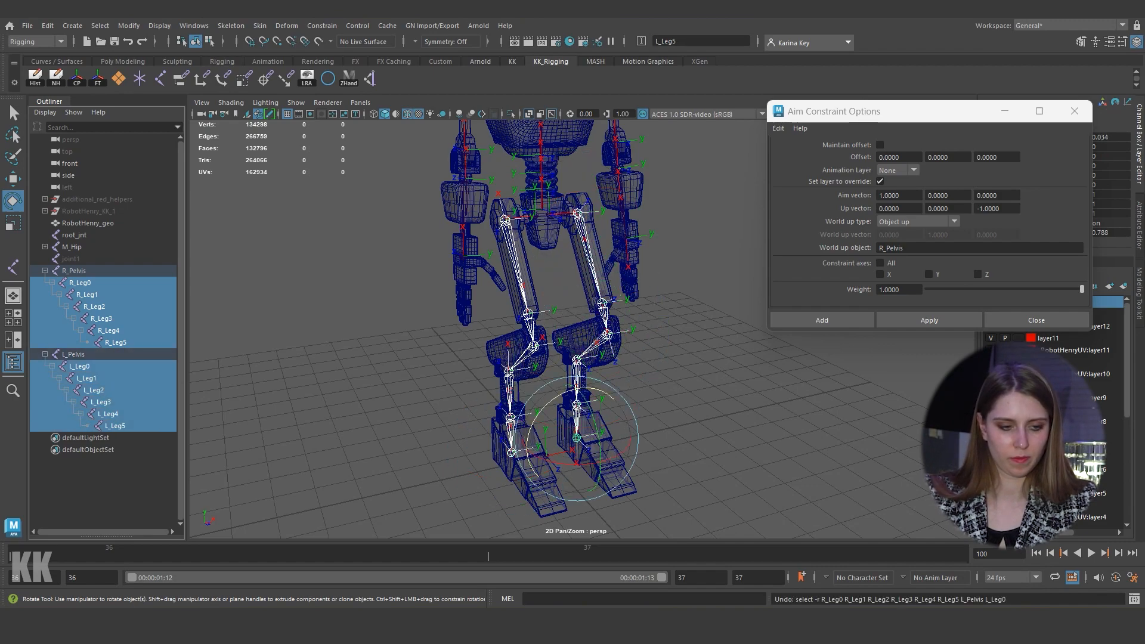
{"action": "mouse_move", "coordinate": [593, 417]}
{"action": "left_mouse_down"}
{"action": "mouse_move", "coordinate": [598, 432]}
{"action": "mouse_move", "coordinate": [581, 392]}
{"action": "mouse_move", "coordinate": [598, 432]}
{"action": "left_mouse_up"}
{"action": "key", "text": "ctrl+z"}
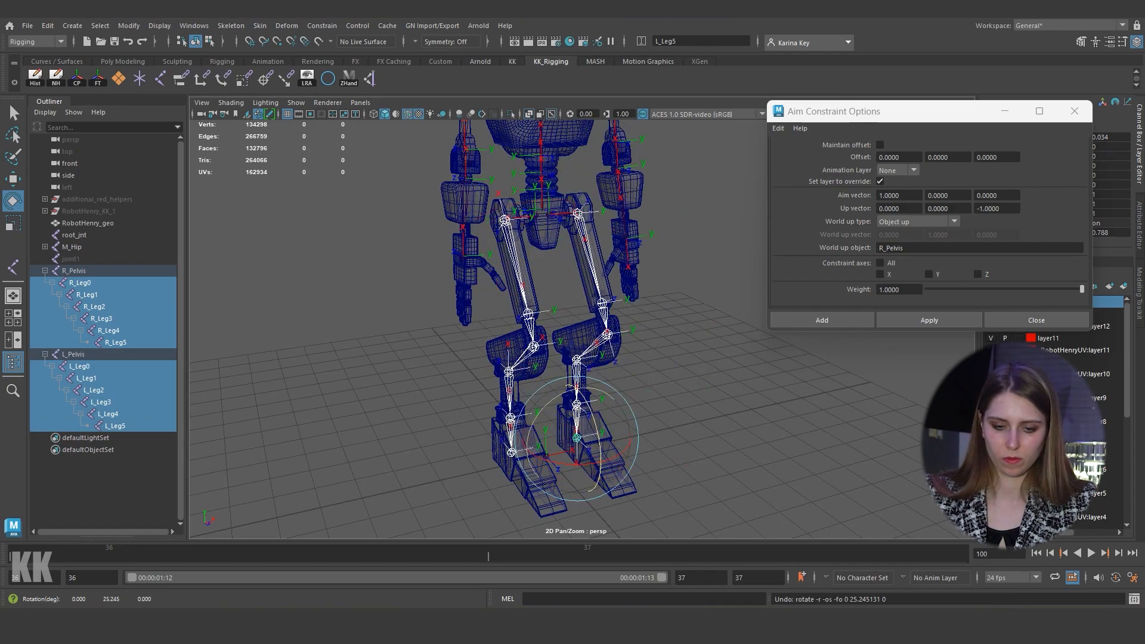
{"action": "left_click_drag", "start_coordinate": [544, 407], "coordinate": [527, 441]}
{"action": "key", "text": "ctrl+z"}
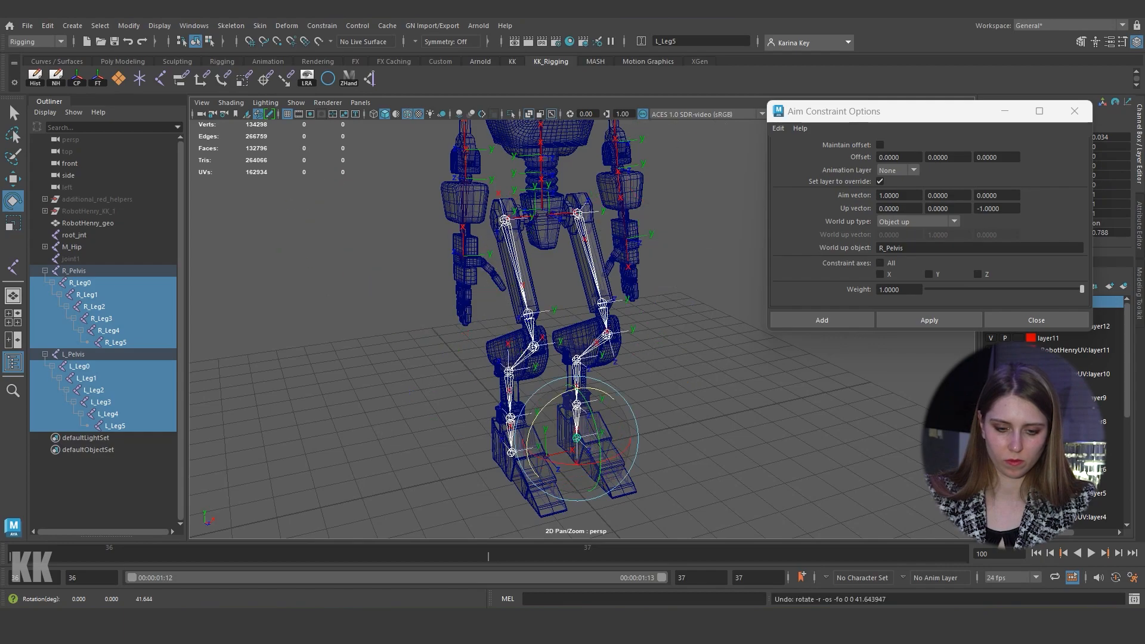
{"action": "left_click_drag", "start_coordinate": [593, 416], "coordinate": [600, 437]}
{"action": "key", "text": "ctrl+z"}
{"action": "left_click", "coordinate": [393, 369]}
Step: Test-rotate the R_Pelvis and L_Pelvis joints together about their X axes and undo the rotation
{"action": "left_click", "coordinate": [74, 271]}
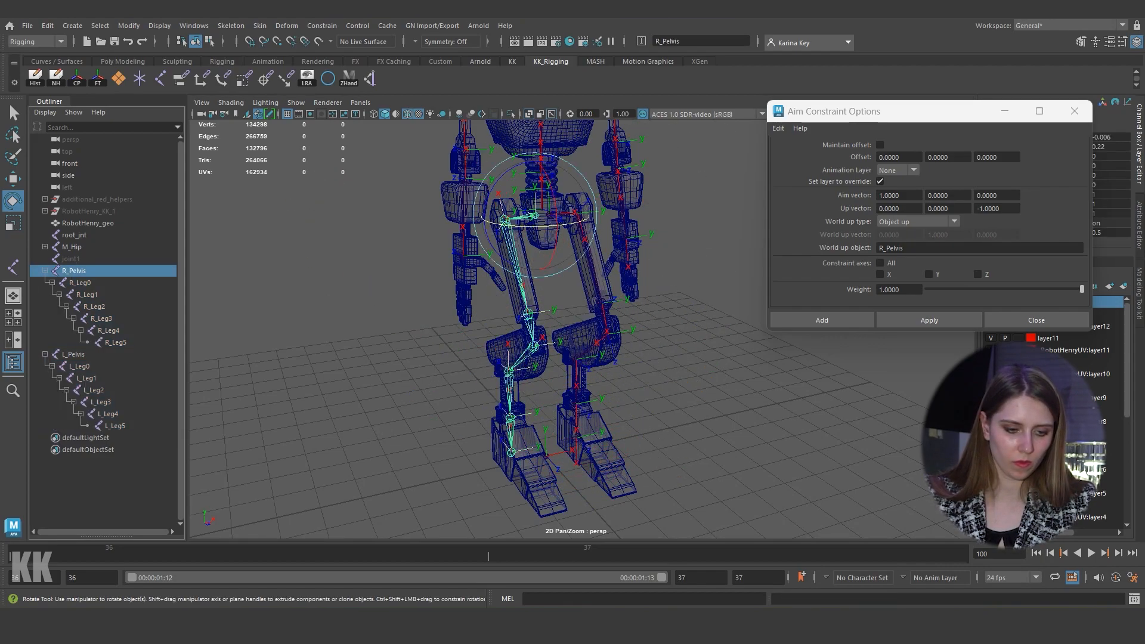
{"action": "left_click", "coordinate": [74, 355], "text": "ctrl"}
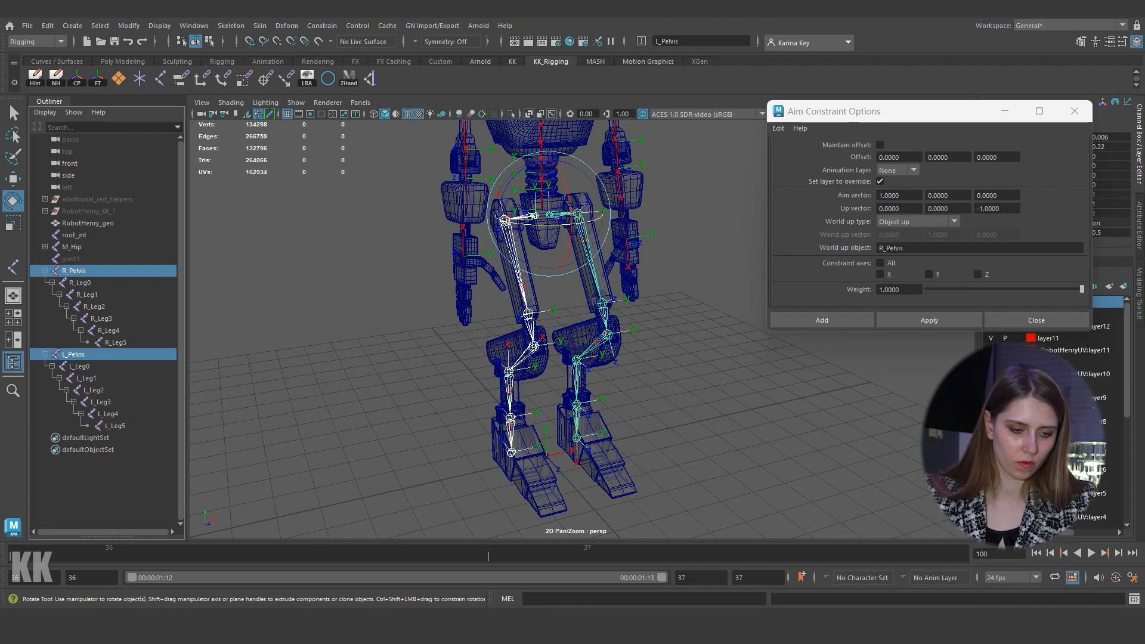
{"action": "mouse_move", "coordinate": [571, 202]}
{"action": "left_mouse_down"}
{"action": "mouse_move", "coordinate": [571, 233]}
{"action": "mouse_move", "coordinate": [569, 185]}
{"action": "mouse_move", "coordinate": [558, 265]}
{"action": "mouse_move", "coordinate": [554, 165]}
{"action": "mouse_move", "coordinate": [570, 206]}
{"action": "left_mouse_up"}
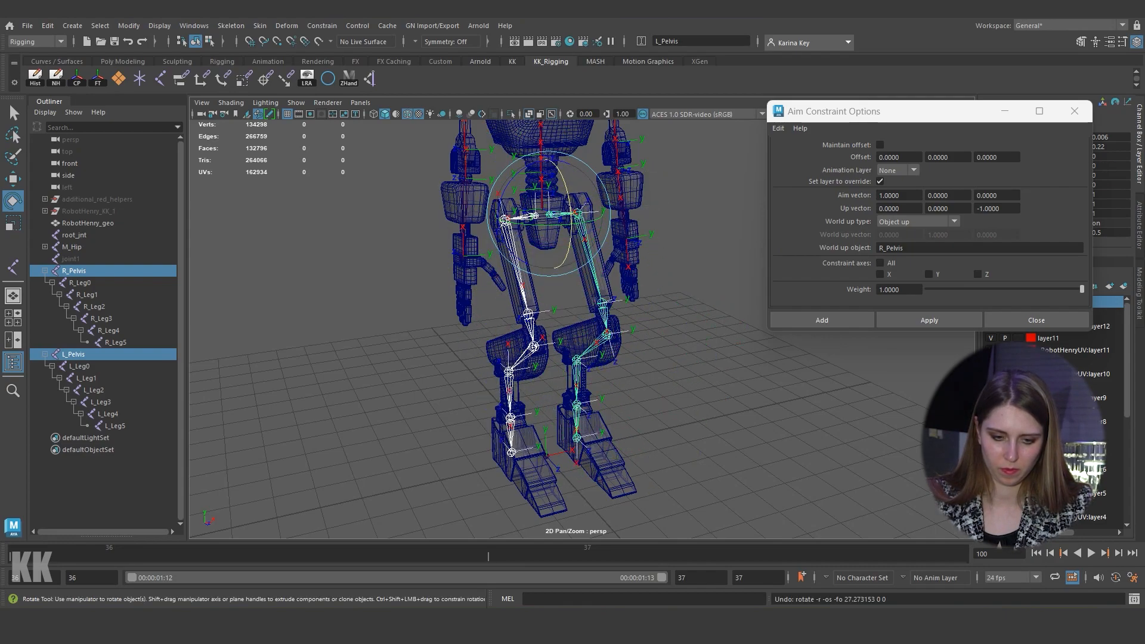
Step: Test-rotate the R_Leg0 and L_Leg0 joints together, undo the rotation and clear the selection
{"action": "left_click", "coordinate": [80, 283]}
{"action": "left_click", "coordinate": [79, 366], "text": "ctrl"}
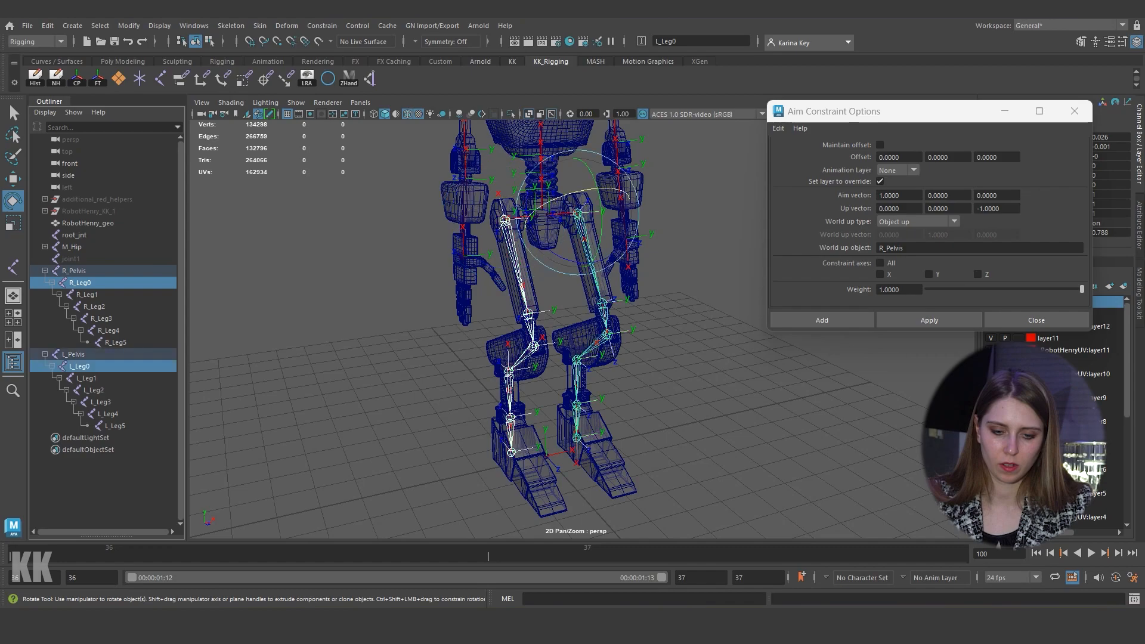
{"action": "left_click_drag", "start_coordinate": [602, 212], "coordinate": [599, 236]}
{"action": "key", "text": "ctrl+z"}
{"action": "left_click", "coordinate": [704, 244]}
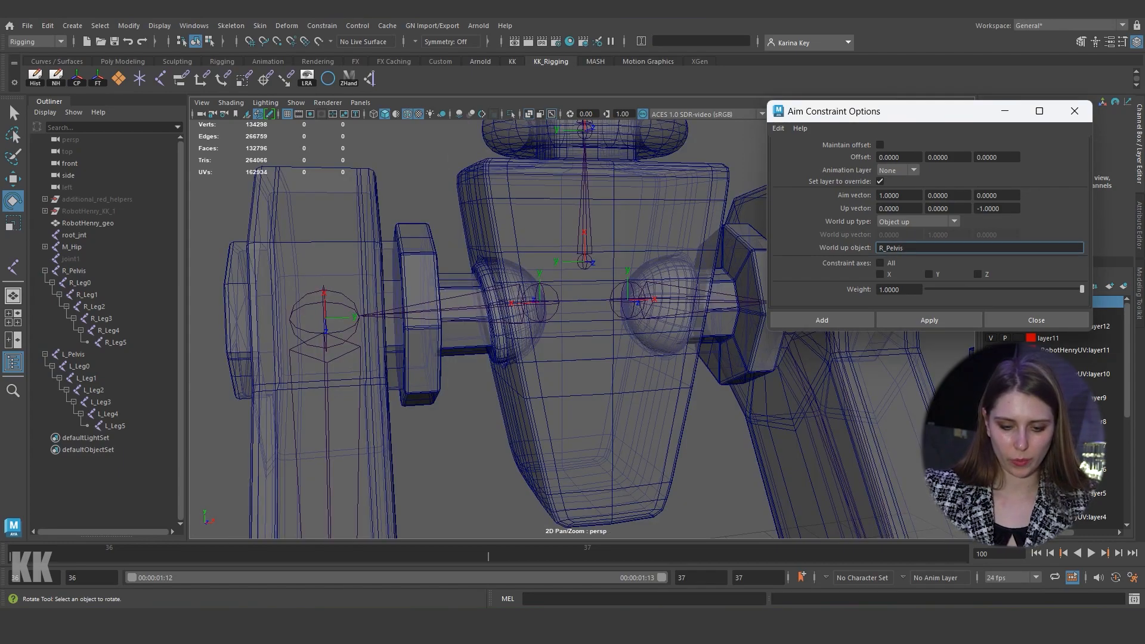
Step: Parent the L_Pelvis and R_Pelvis joints to the M_Hip joint
{"action": "left_click", "coordinate": [73, 354]}
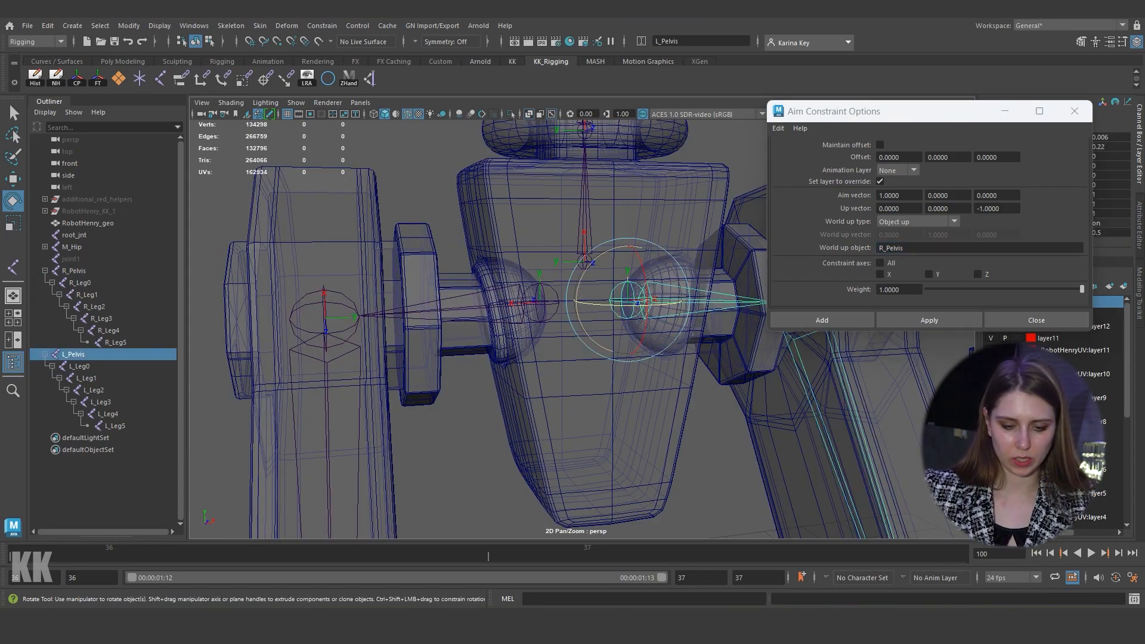
{"action": "left_click", "coordinate": [74, 271], "text": "ctrl"}
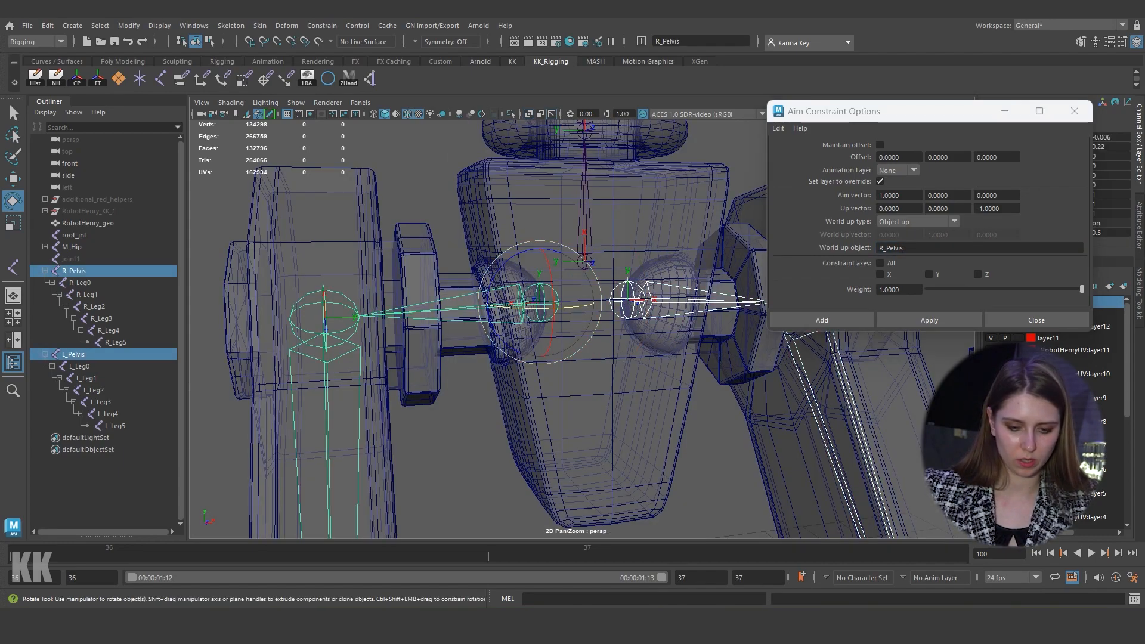
{"action": "left_click_drag", "start_coordinate": [572, 357], "coordinate": [536, 358], "text": "alt"}
{"action": "right_click_drag", "start_coordinate": [537, 358], "coordinate": [653, 357], "text": "alt"}
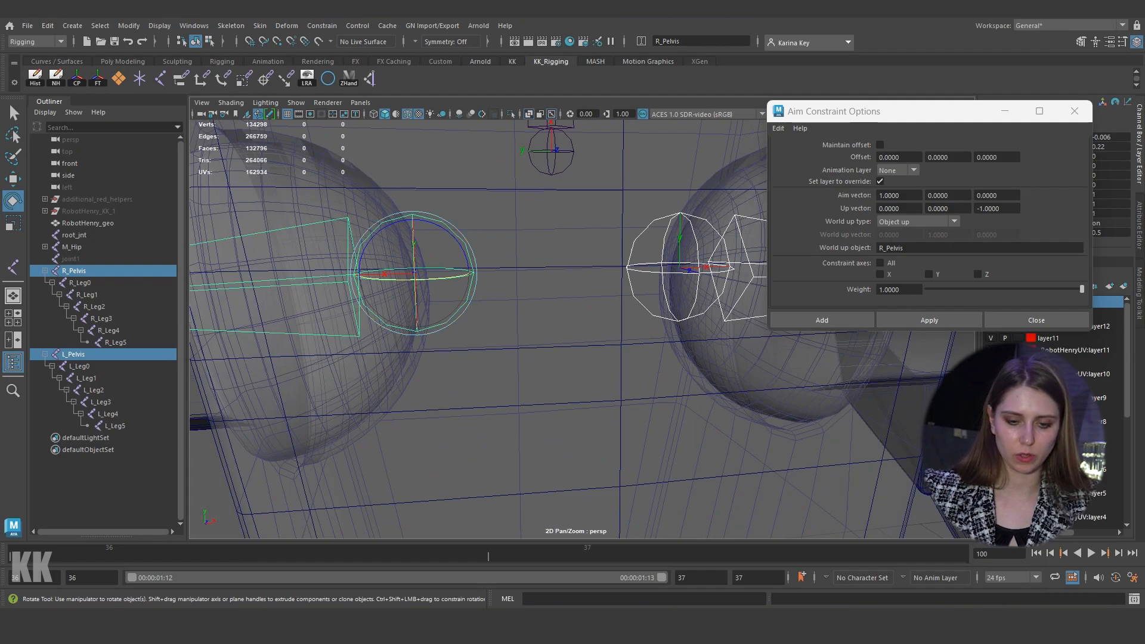
{"action": "left_click", "coordinate": [551, 151], "text": "shift"}
{"action": "key", "text": "p"}
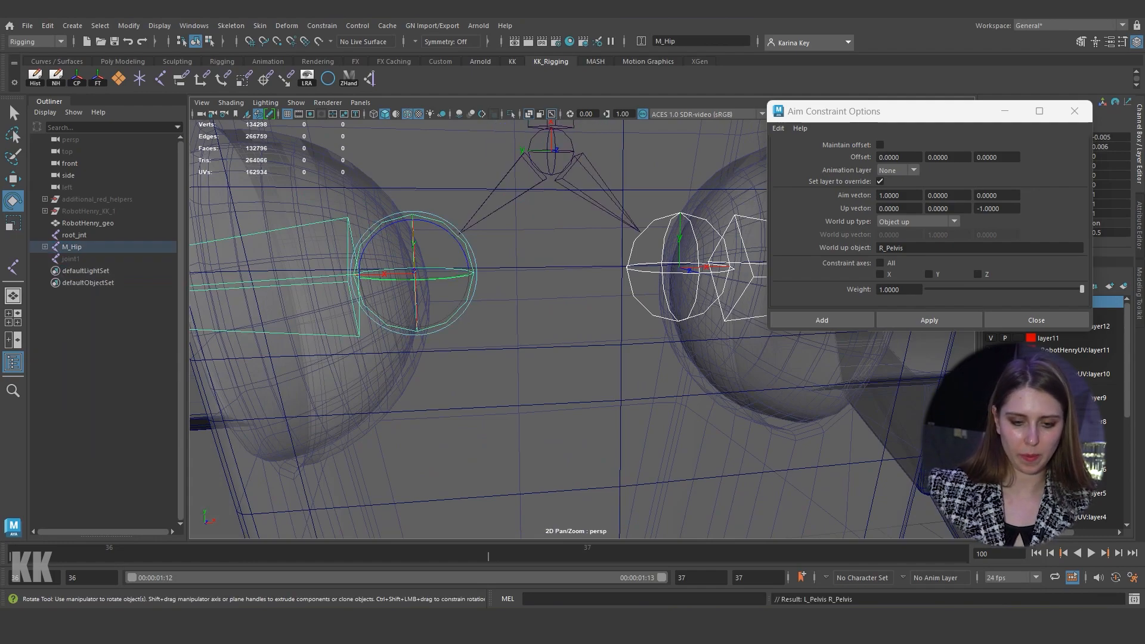
Step: Examine the joint hierarchy on the robot from the head and torso down to the hips, legs and hands
{"action": "scroll", "coordinate": [572, 328], "scroll_direction": "down", "scroll_amount": 10}
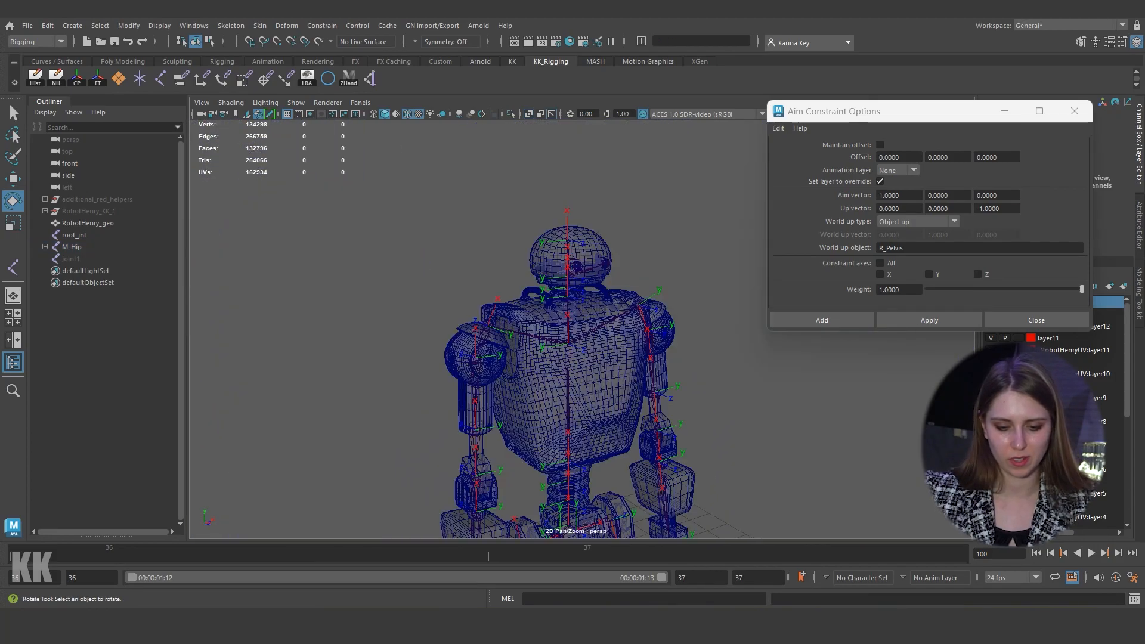
{"action": "left_click_drag", "start_coordinate": [573, 328], "coordinate": [698, 352], "text": "alt"}
{"action": "scroll", "coordinate": [573, 328], "scroll_direction": "up", "scroll_amount": 5}
{"action": "scroll", "coordinate": [573, 328], "scroll_direction": "up", "scroll_amount": 5}
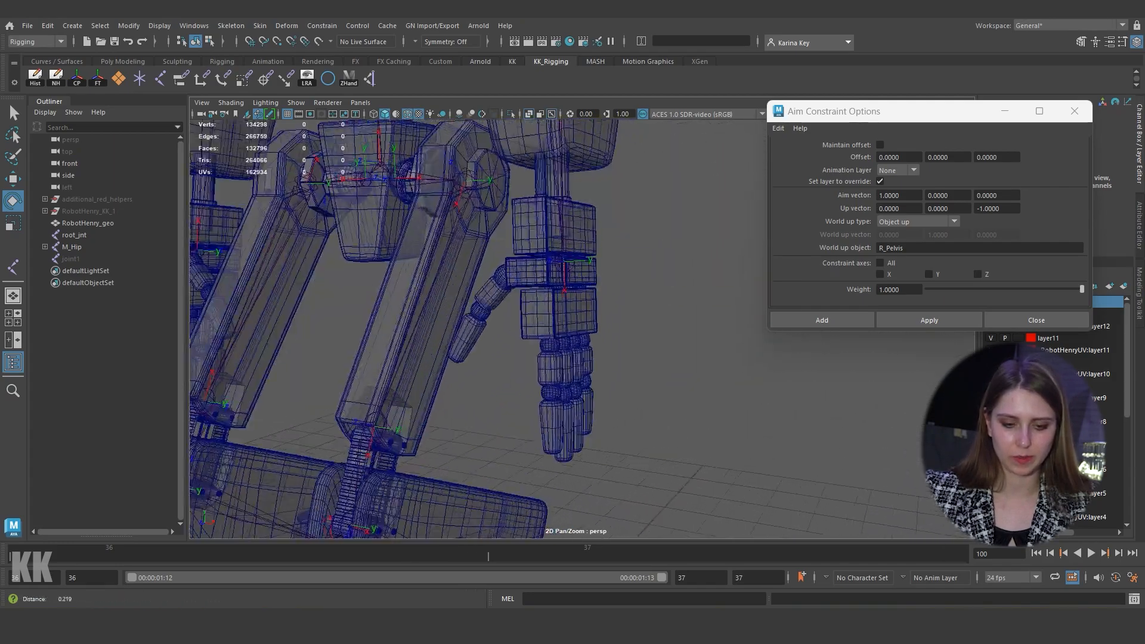
{"action": "scroll", "coordinate": [573, 328], "scroll_direction": "down", "scroll_amount": 6}
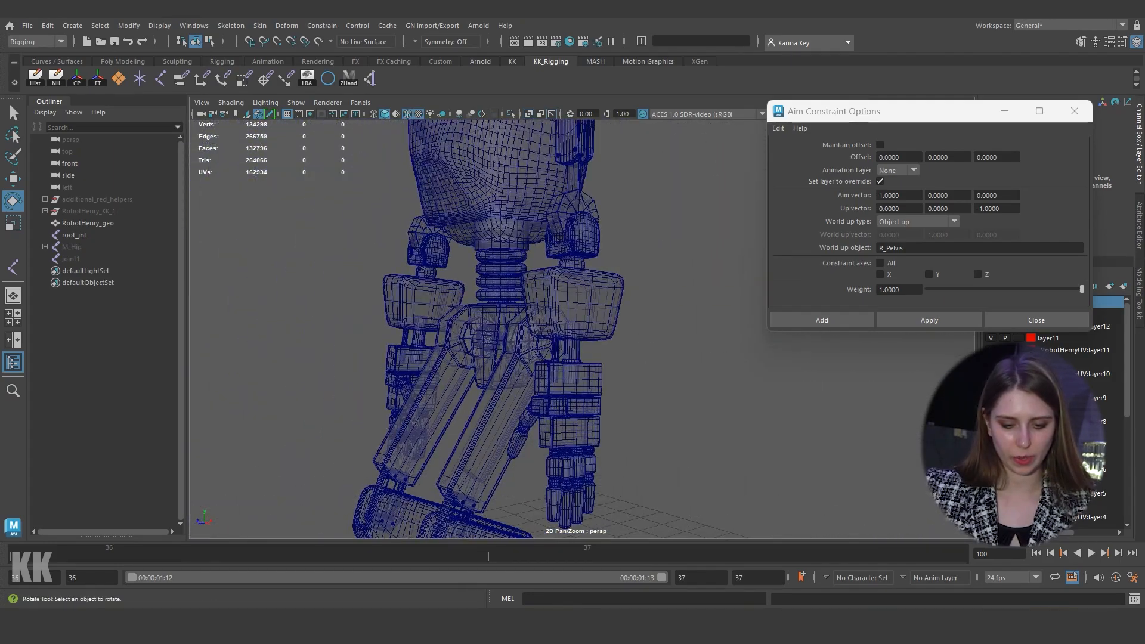
Step: Unhide the additional_red_helpers group over the robot's mesh and clear the selection
{"action": "middle_click_drag", "start_coordinate": [572, 358], "coordinate": [519, 220], "text": "alt"}
{"action": "scroll", "coordinate": [572, 328], "scroll_direction": "down", "scroll_amount": 5}
{"action": "left_click_drag", "start_coordinate": [572, 328], "coordinate": [602, 342], "text": "alt"}
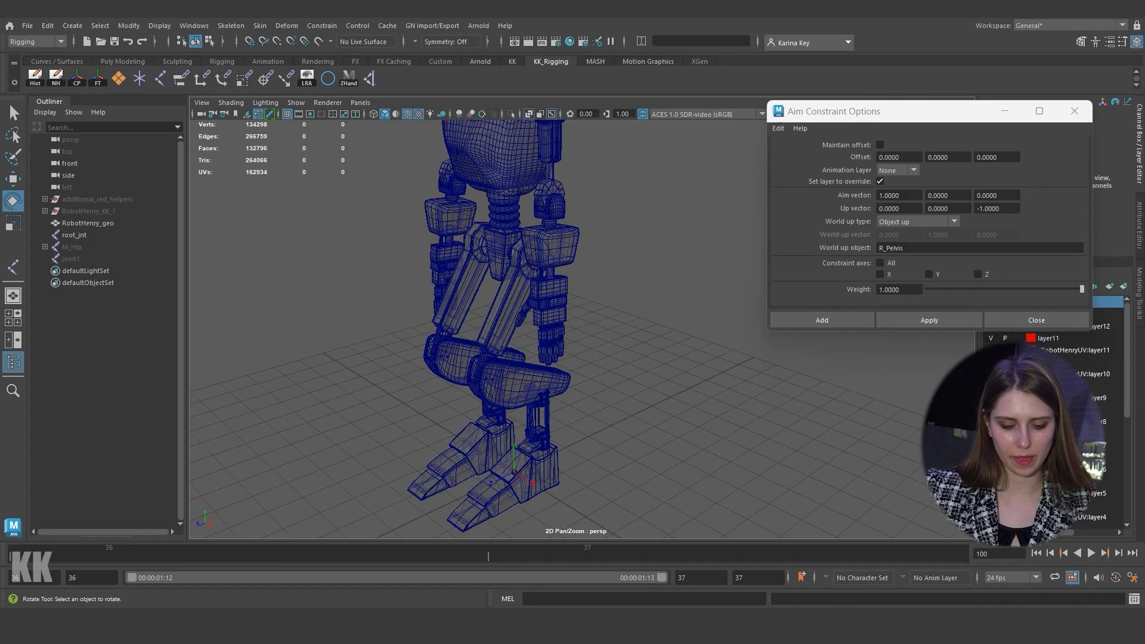
{"action": "scroll", "coordinate": [387, 269], "scroll_direction": "up", "scroll_amount": 10}
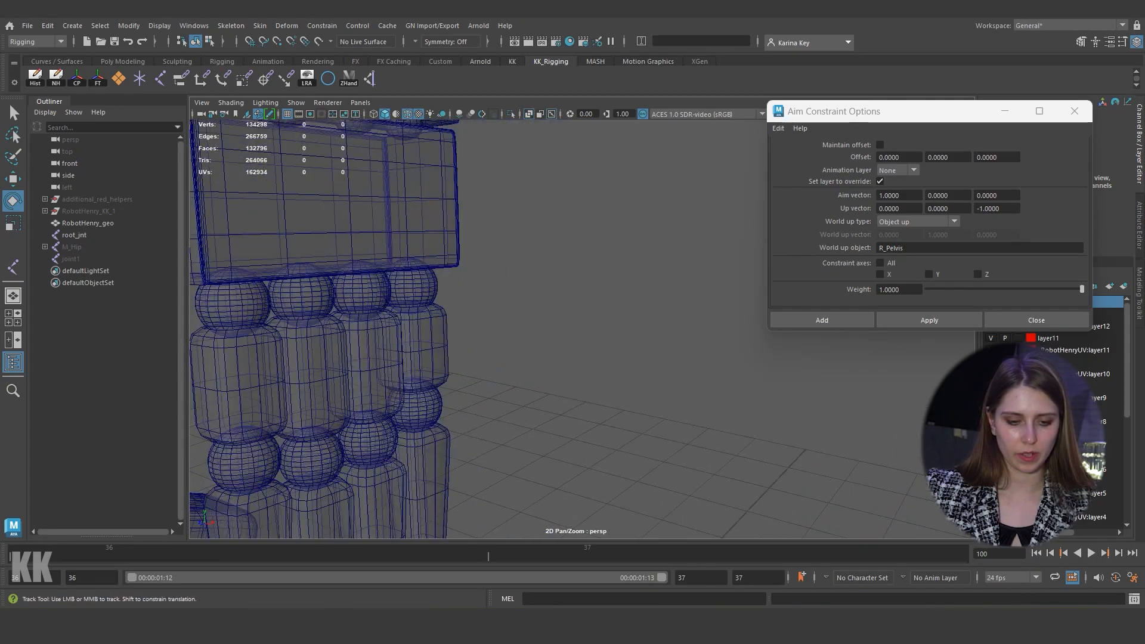
{"action": "left_click_drag", "start_coordinate": [477, 328], "coordinate": [425, 335], "text": "alt"}
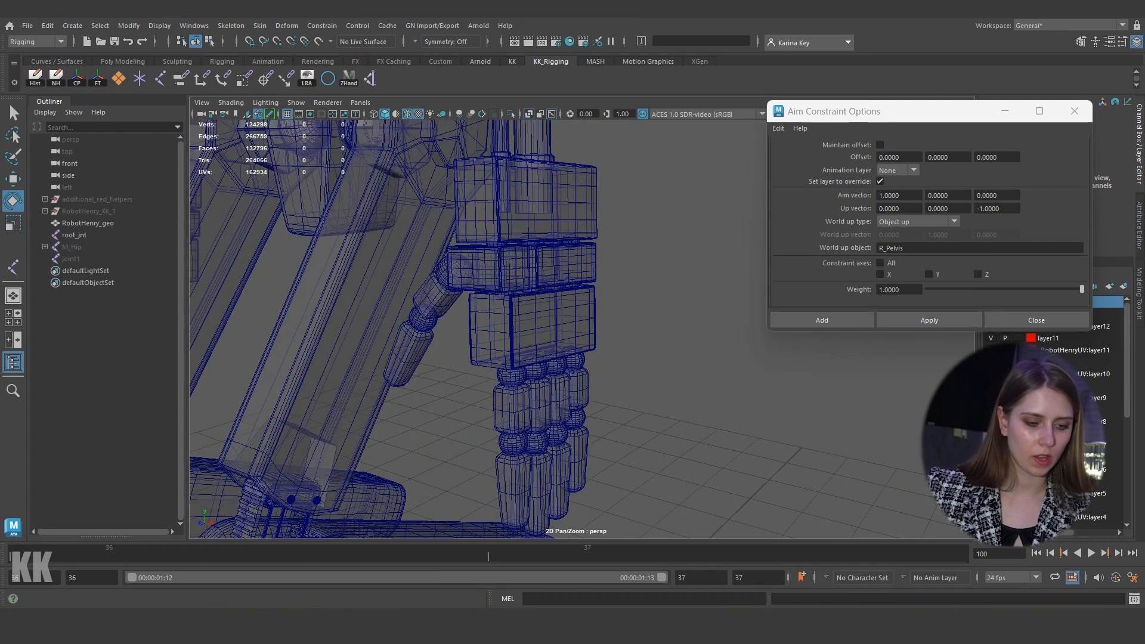
{"action": "left_click", "coordinate": [97, 199]}
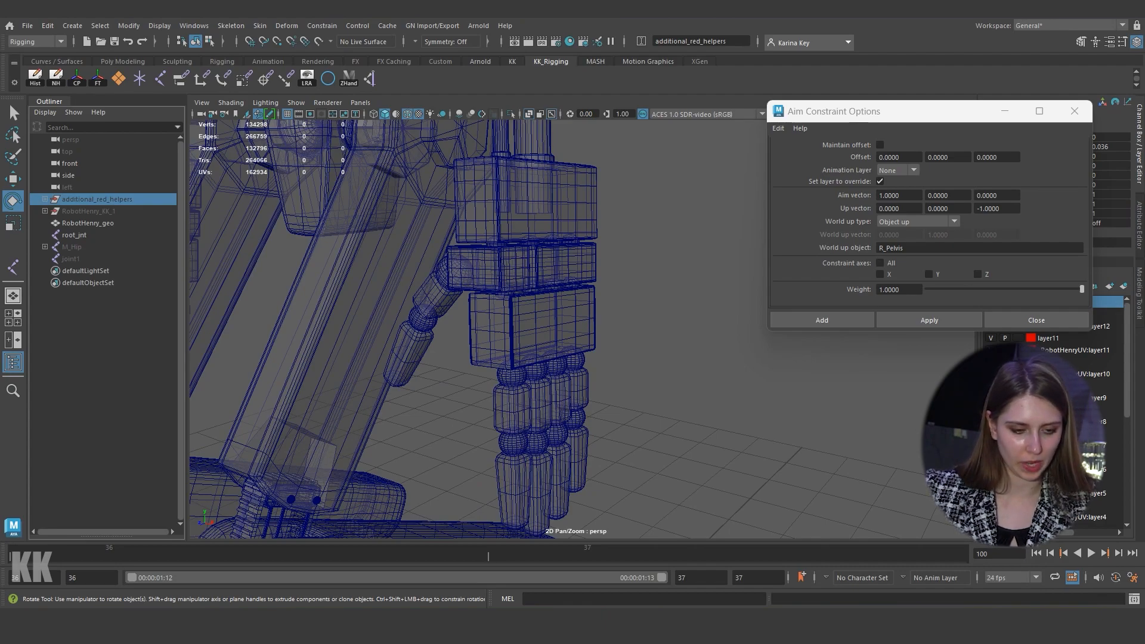
{"action": "key", "text": "h"}
{"action": "left_click", "coordinate": [674, 310]}
Step: Examine the red helper spheres inside the robot's hand, especially those at the thumb's base and middle knuckle
{"action": "left_click_drag", "start_coordinate": [597, 334], "coordinate": [674, 325], "text": "alt"}
{"action": "right_click_drag", "start_coordinate": [566, 334], "coordinate": [674, 334], "text": "alt"}
{"action": "left_click_drag", "start_coordinate": [626, 334], "coordinate": [662, 286], "text": "alt"}
{"action": "middle_click_drag", "start_coordinate": [662, 286], "coordinate": [500, 477], "text": "alt"}
{"action": "middle_click_drag", "start_coordinate": [537, 250], "coordinate": [525, 441], "text": "alt"}
{"action": "right_click_drag", "start_coordinate": [626, 334], "coordinate": [507, 334], "text": "alt"}
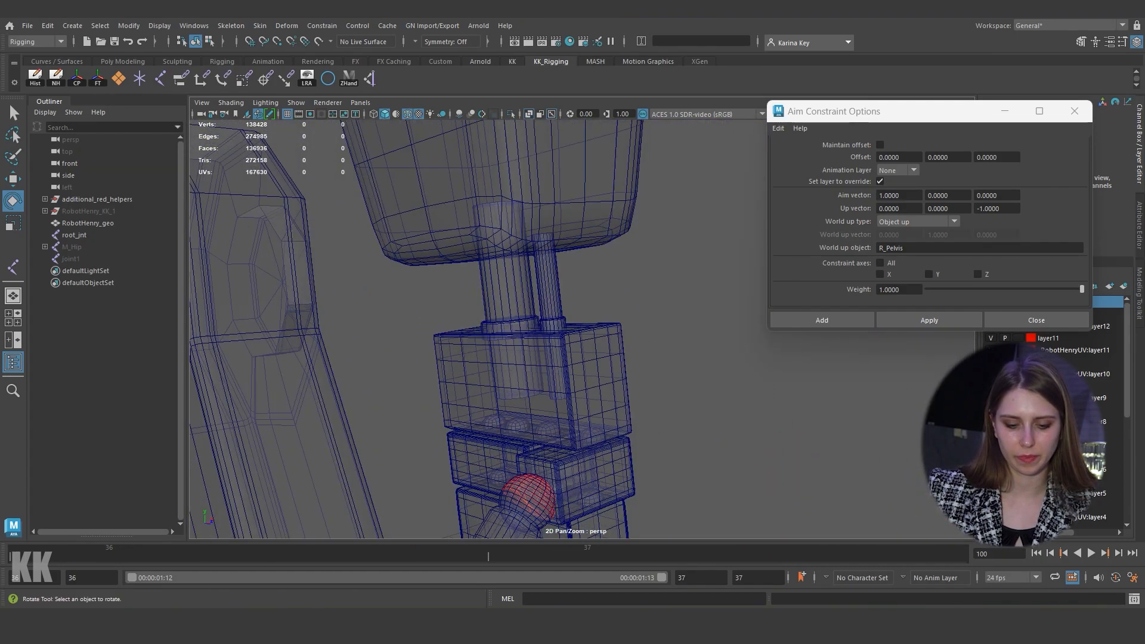
{"action": "left_click_drag", "start_coordinate": [584, 357], "coordinate": [513, 274], "text": "alt"}
{"action": "right_click_drag", "start_coordinate": [513, 310], "coordinate": [596, 310], "text": "alt"}
{"action": "right_click_drag", "start_coordinate": [537, 334], "coordinate": [573, 334], "text": "alt"}
{"action": "right_click_drag", "start_coordinate": [513, 358], "coordinate": [561, 357], "text": "alt"}
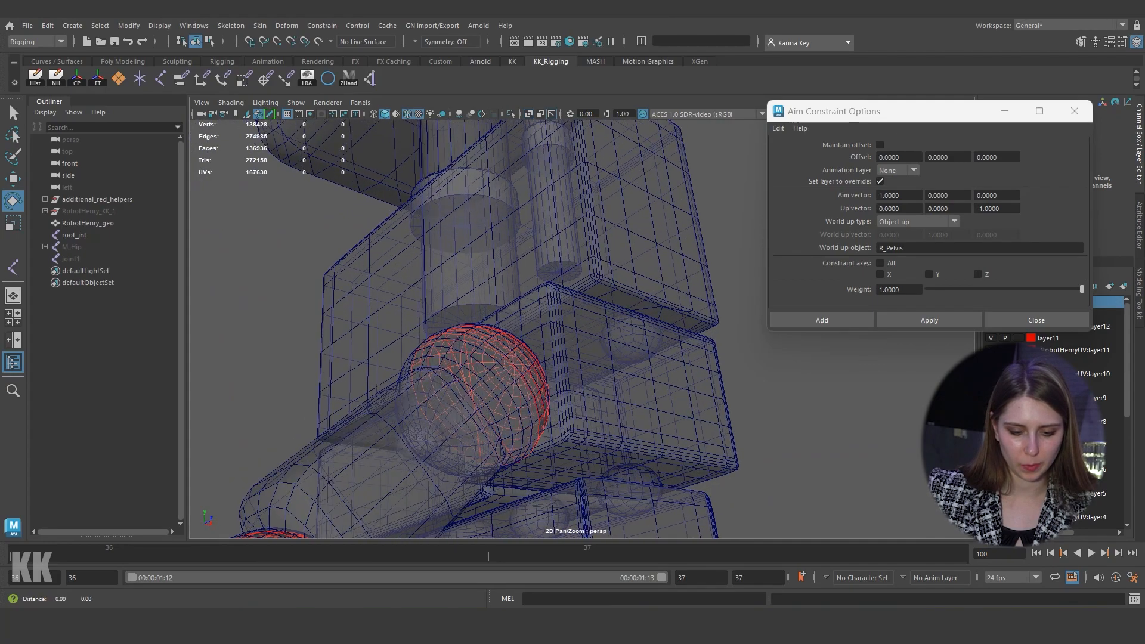
{"action": "middle_click_drag", "start_coordinate": [507, 382], "coordinate": [575, 226], "text": "alt"}
{"action": "left_click_drag", "start_coordinate": [537, 334], "coordinate": [495, 292], "text": "alt"}
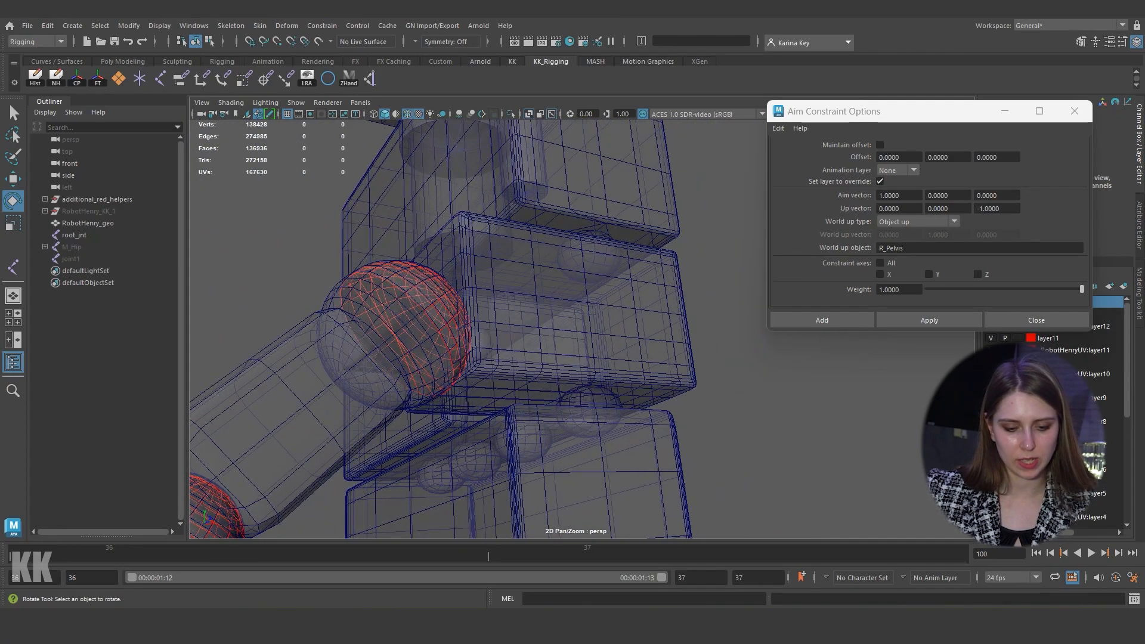
{"action": "left_click_drag", "start_coordinate": [536, 333], "coordinate": [477, 298], "text": "alt"}
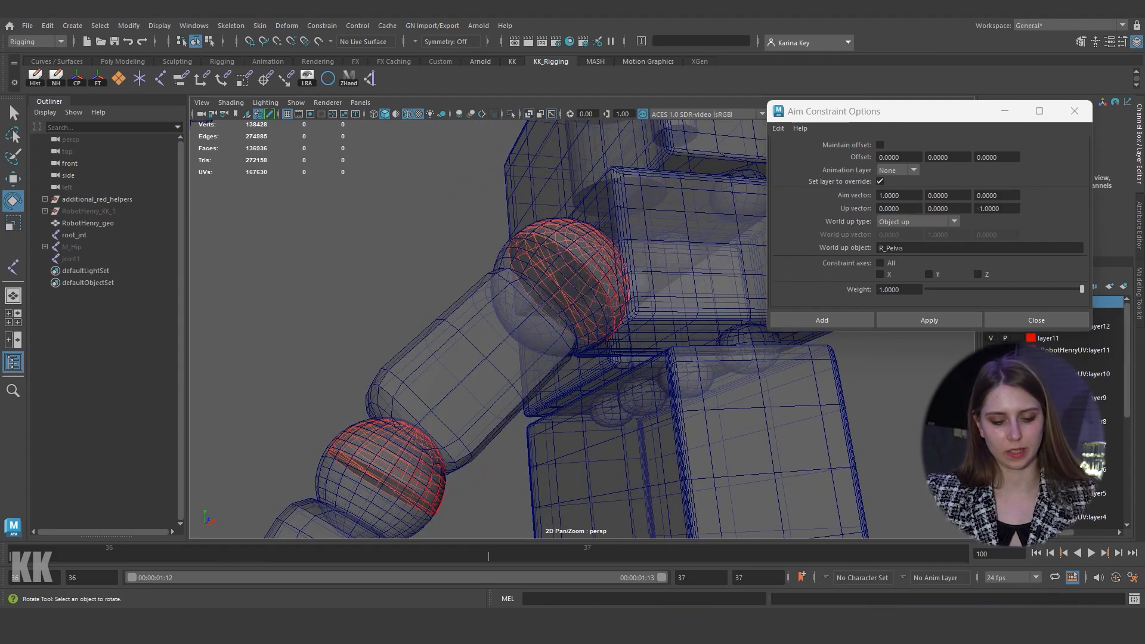
{"action": "right_click_drag", "start_coordinate": [596, 334], "coordinate": [453, 334], "text": "alt"}
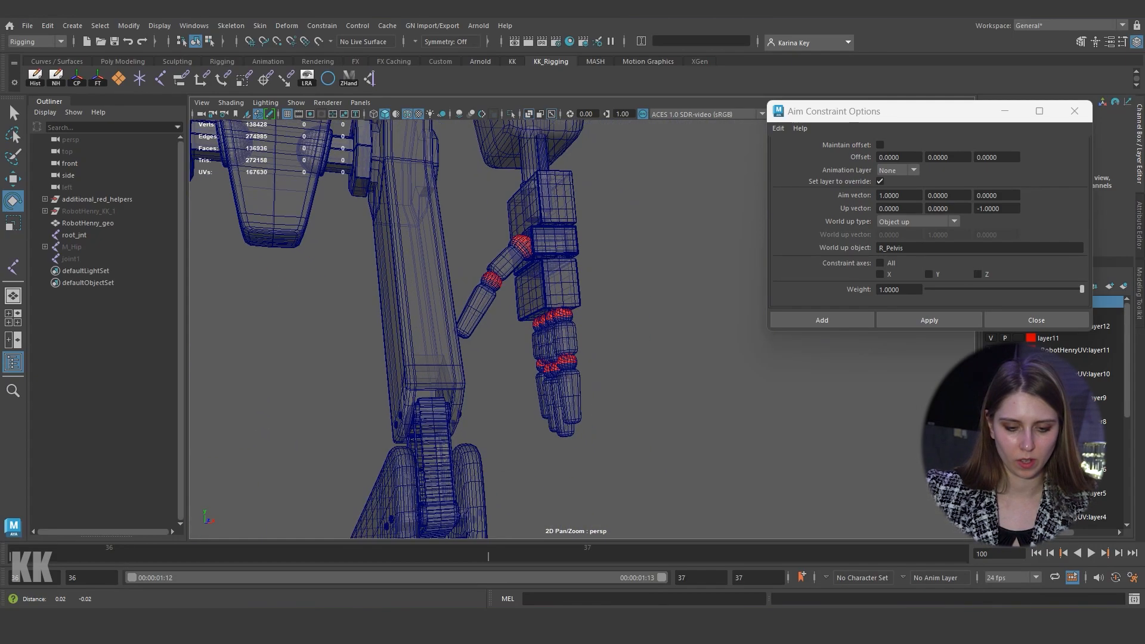
{"action": "left_click_drag", "start_coordinate": [513, 334], "coordinate": [548, 328], "text": "alt"}
{"action": "right_click_drag", "start_coordinate": [477, 334], "coordinate": [585, 334], "text": "alt"}
{"action": "middle_click_drag", "start_coordinate": [477, 256], "coordinate": [554, 477], "text": "alt"}
{"action": "middle_click_drag", "start_coordinate": [477, 333], "coordinate": [537, 319], "text": "alt"}
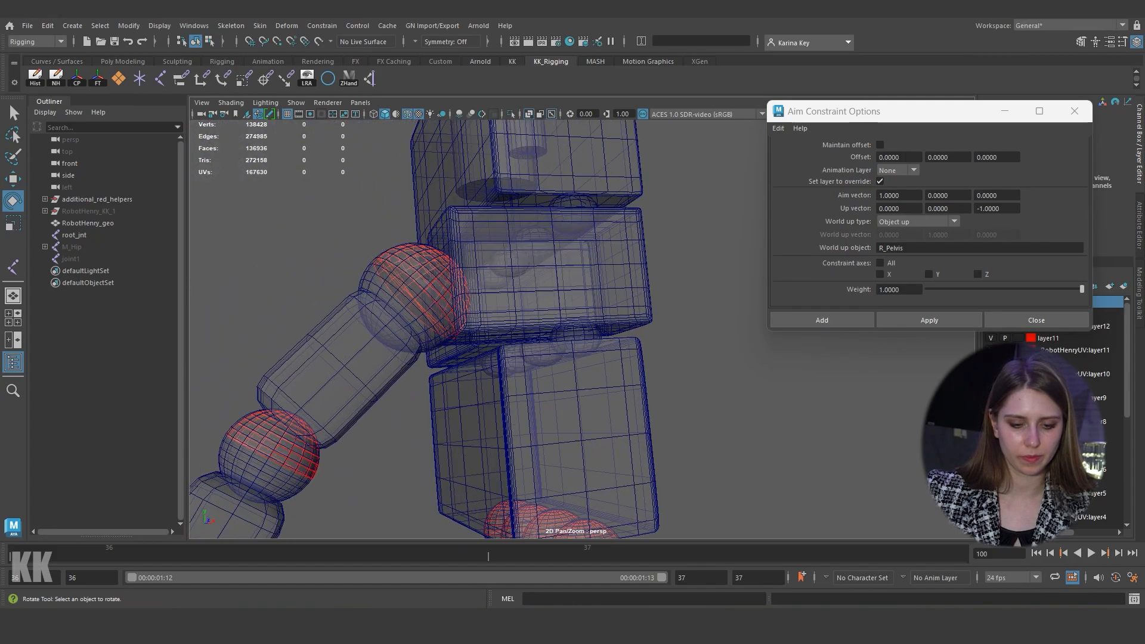
{"action": "left_click_drag", "start_coordinate": [536, 322], "coordinate": [456, 358], "text": "alt"}
{"action": "middle_click_drag", "start_coordinate": [370, 286], "coordinate": [573, 369], "text": "alt"}
{"action": "left_click_drag", "start_coordinate": [489, 358], "coordinate": [626, 313], "text": "alt"}
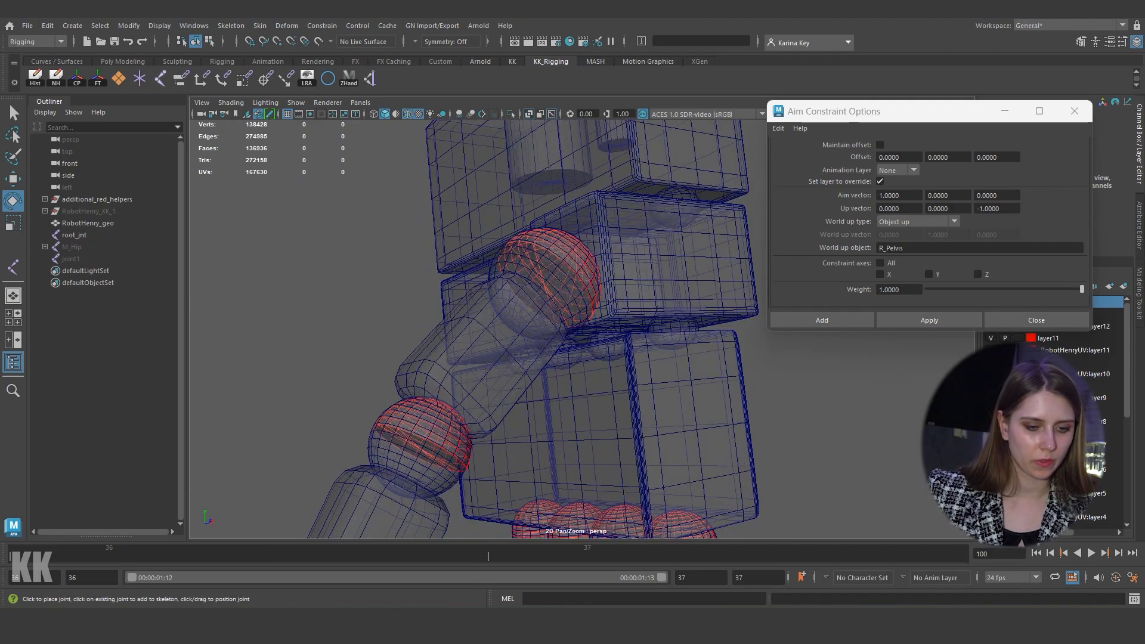
Step: Place a new joint on the thumb-base helper sphere in the side view, at about Y 0.195 and Z 0.024
{"action": "left_click", "coordinate": [13, 267]}
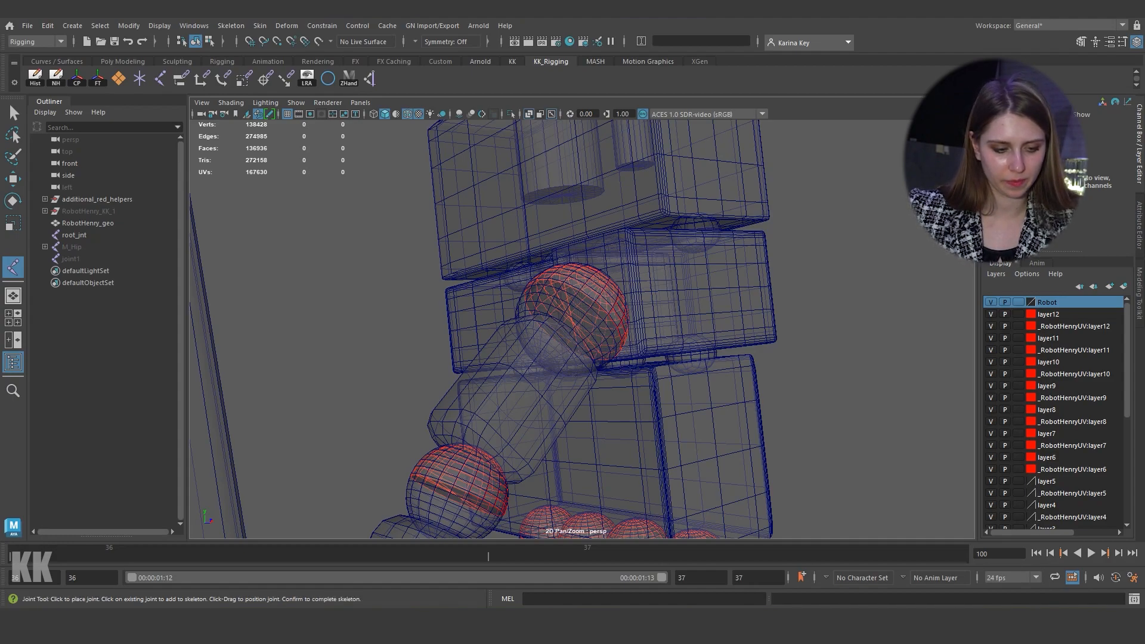
{"action": "key", "text": "space"}
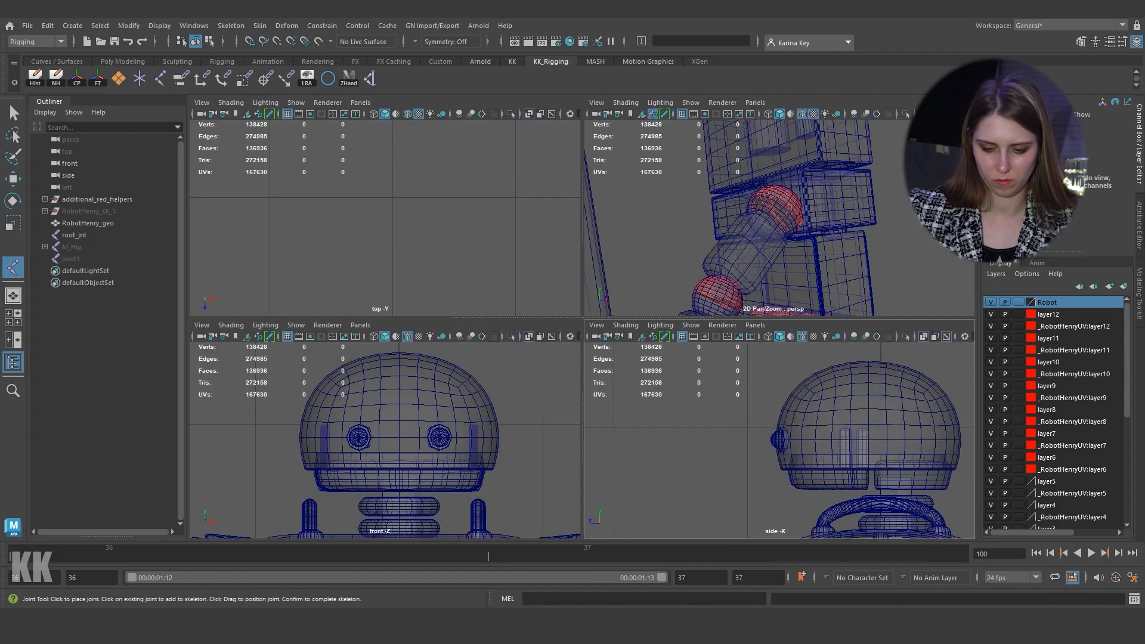
{"action": "key", "text": "space"}
{"action": "mouse_move", "coordinate": [865, 429]}
{"action": "middle_mouse_down", "text": "alt"}
{"action": "mouse_move", "coordinate": [870, 311]}
{"action": "mouse_move", "coordinate": [844, 202]}
{"action": "middle_mouse_up", "text": "alt"}
{"action": "scroll", "coordinate": [656, 329], "scroll_direction": "down", "scroll_amount": 5}
{"action": "middle_click_drag", "start_coordinate": [656, 441], "coordinate": [663, 216], "text": "alt"}
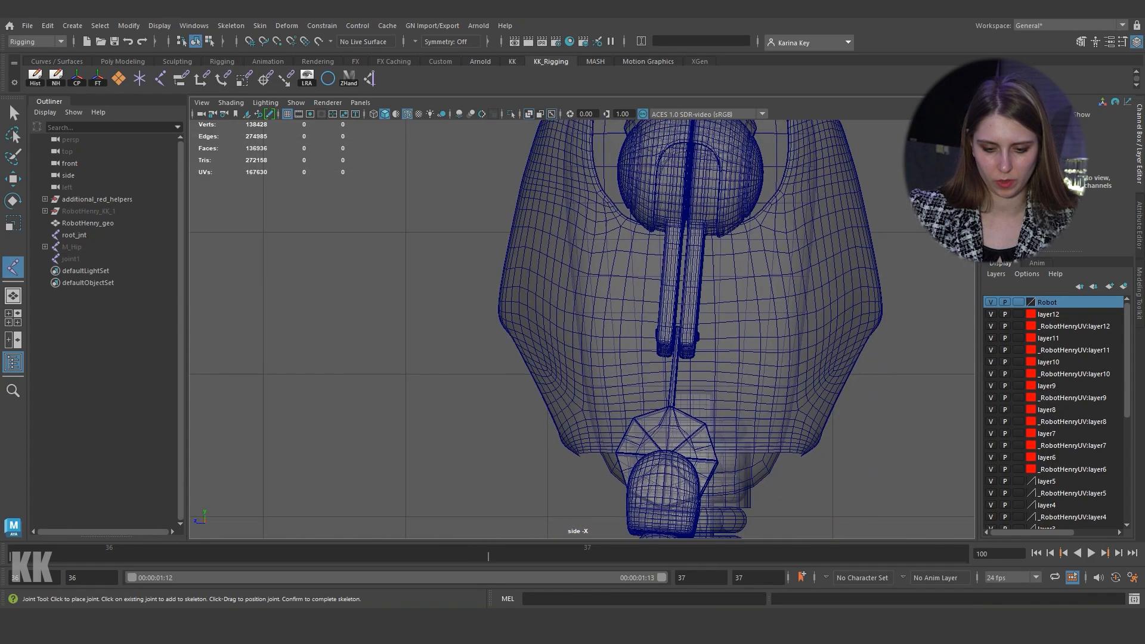
{"action": "mouse_move", "coordinate": [656, 406]}
{"action": "middle_mouse_down", "text": "alt"}
{"action": "mouse_move", "coordinate": [644, 264]}
{"action": "mouse_move", "coordinate": [665, 240]}
{"action": "mouse_move", "coordinate": [632, 249]}
{"action": "middle_mouse_up", "text": "alt"}
{"action": "scroll", "coordinate": [632, 329], "scroll_direction": "up", "scroll_amount": 5}
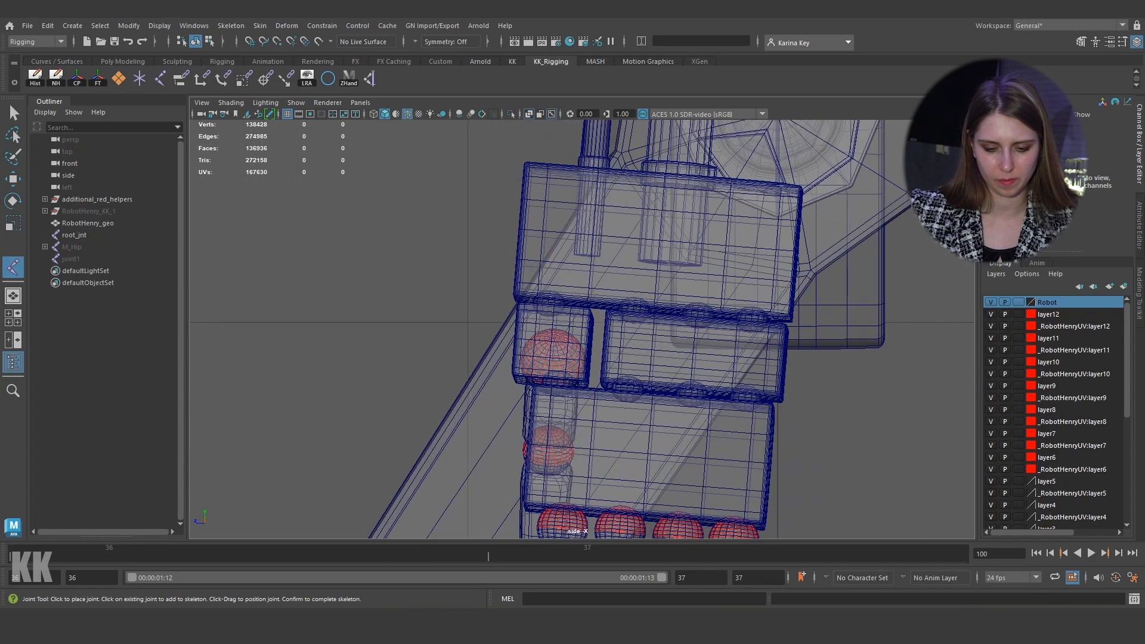
{"action": "middle_click_drag", "start_coordinate": [632, 358], "coordinate": [623, 274], "text": "alt"}
{"action": "scroll", "coordinate": [539, 265], "scroll_direction": "up", "scroll_amount": 8}
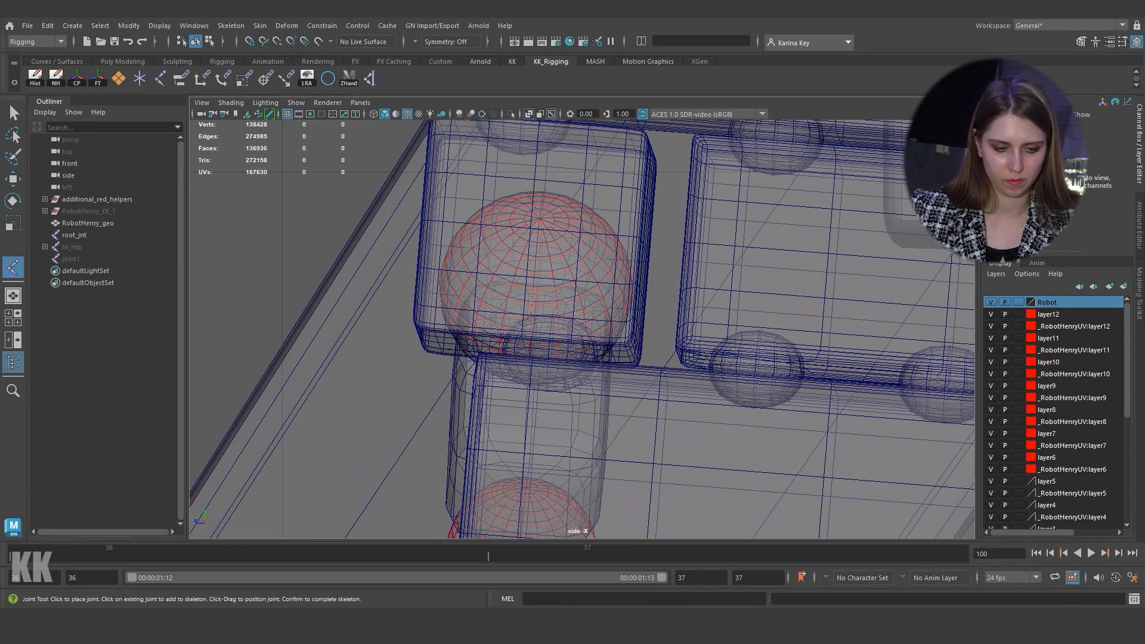
{"action": "left_click", "coordinate": [537, 223]}
Step: Move the new joint sideways onto the thumb-base helper sphere with vertex snapping, to about X 0.063
{"action": "key", "text": "space"}
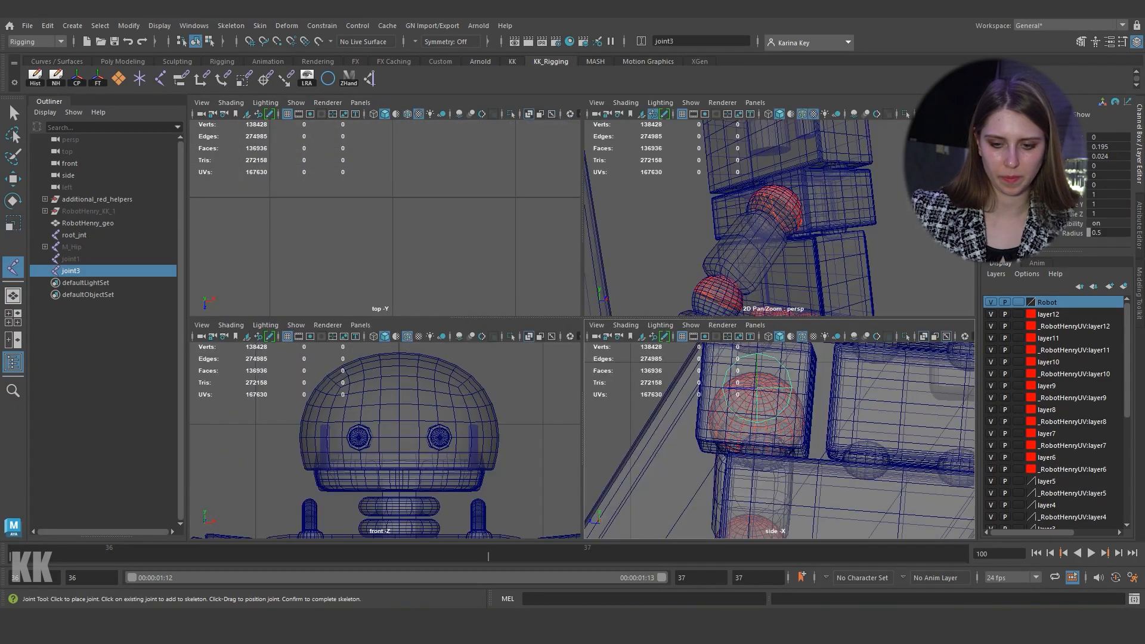
{"action": "key", "text": "space"}
{"action": "key", "text": "w"}
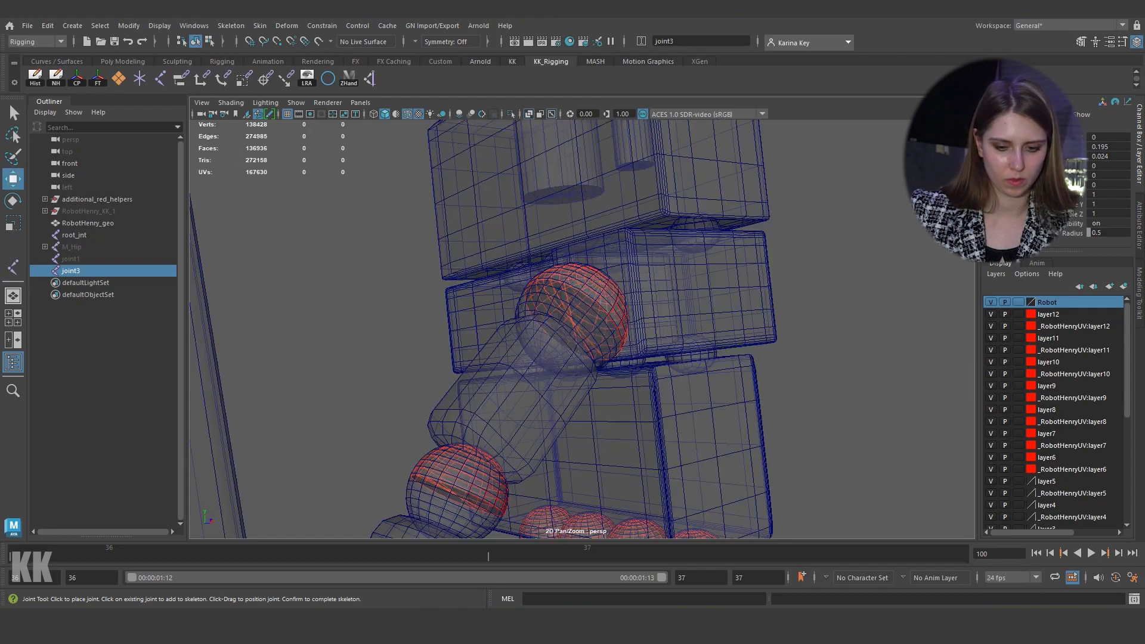
{"action": "key", "text": "space"}
{"action": "key", "text": "space"}
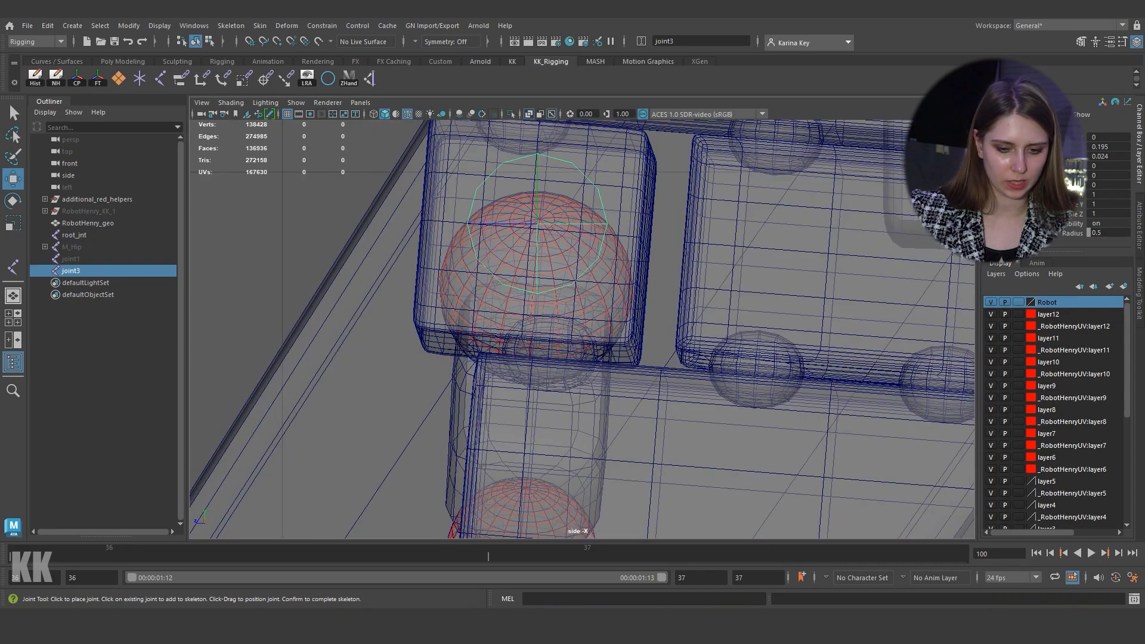
{"action": "key", "text": "e"}
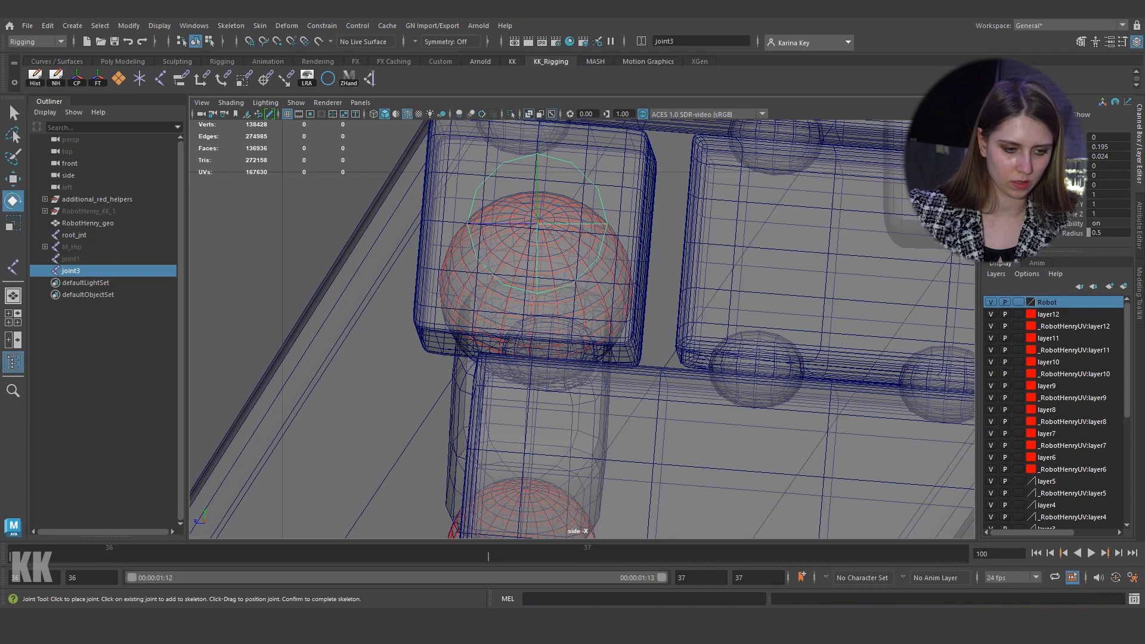
{"action": "key", "text": "w"}
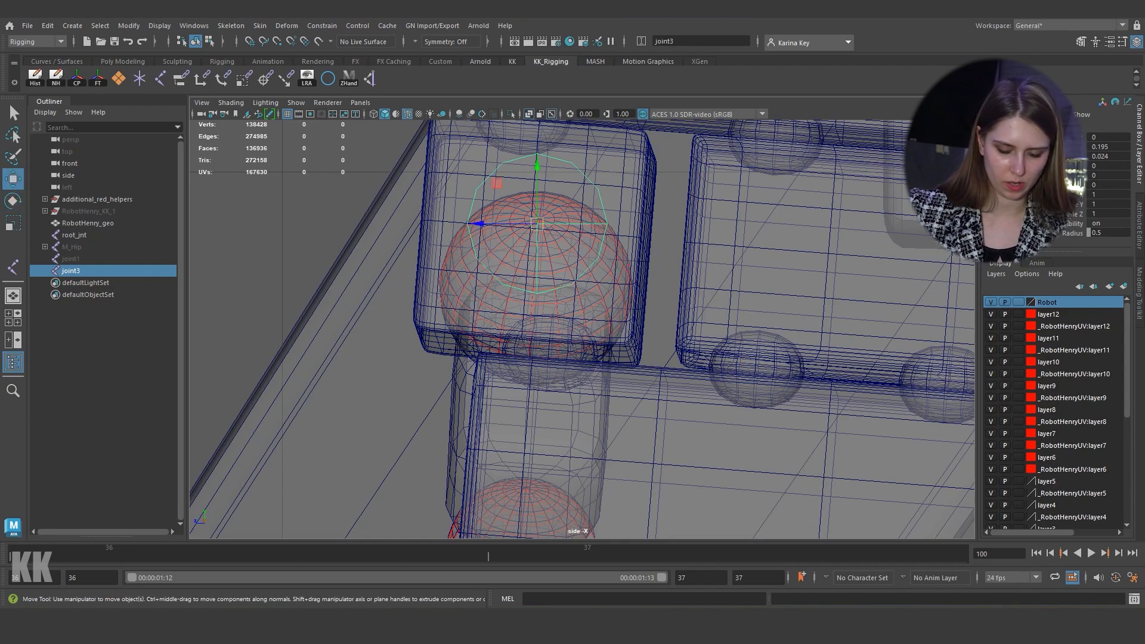
{"action": "key", "text": "v"}
{"action": "middle_click_drag", "start_coordinate": [537, 223], "coordinate": [538, 222]}
{"action": "key", "text": "space"}
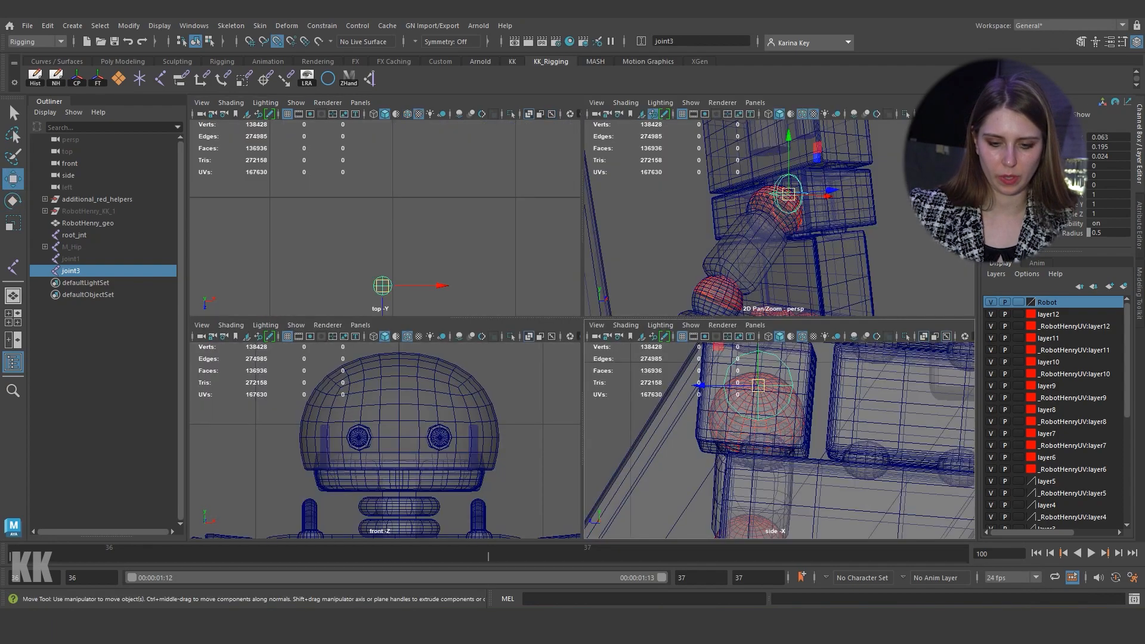
{"action": "key", "text": "space"}
Step: Center the joint inside the thumb-base helper sphere, at about X 0.06, Y 0.193, Z 0.024
{"action": "left_click_drag", "start_coordinate": [573, 334], "coordinate": [620, 286], "text": "alt"}
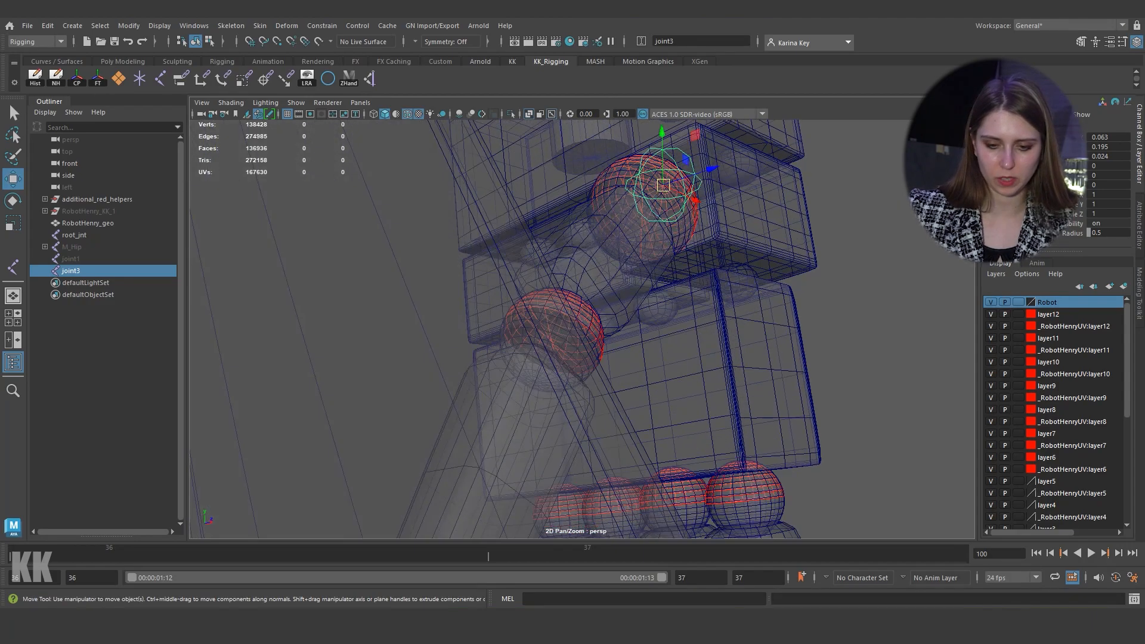
{"action": "right_click_drag", "start_coordinate": [620, 286], "coordinate": [680, 287], "text": "alt"}
{"action": "left_click_drag", "start_coordinate": [680, 286], "coordinate": [513, 262], "text": "alt"}
{"action": "middle_click_drag", "start_coordinate": [513, 262], "coordinate": [709, 361], "text": "alt"}
{"action": "left_click_drag", "start_coordinate": [620, 333], "coordinate": [573, 227], "text": "alt"}
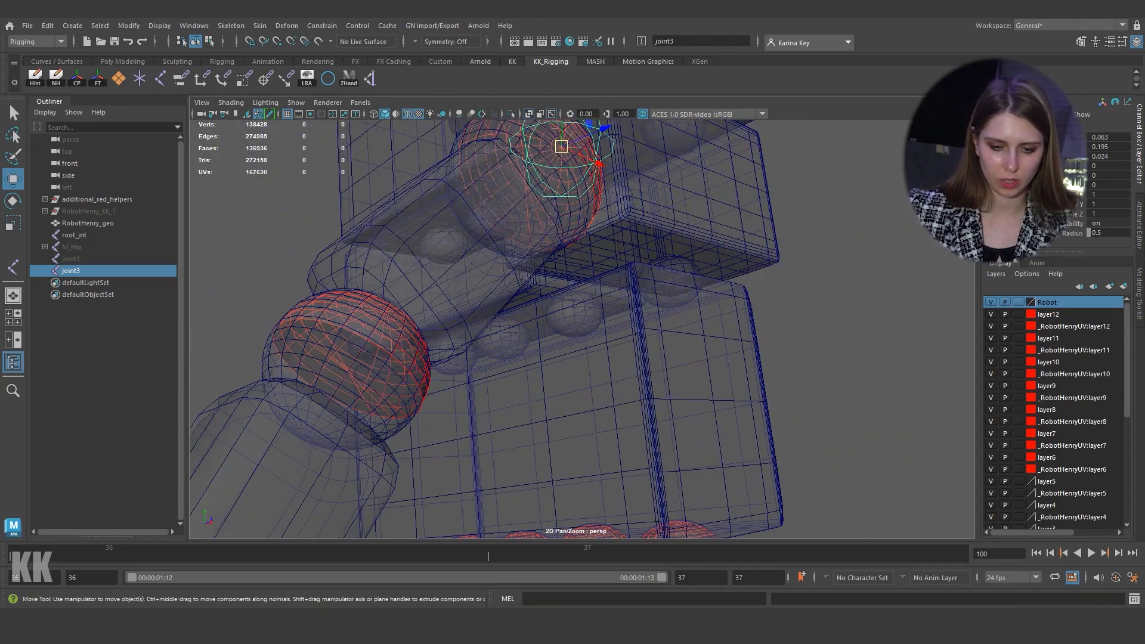
{"action": "left_click_drag", "start_coordinate": [561, 146], "coordinate": [522, 180]}
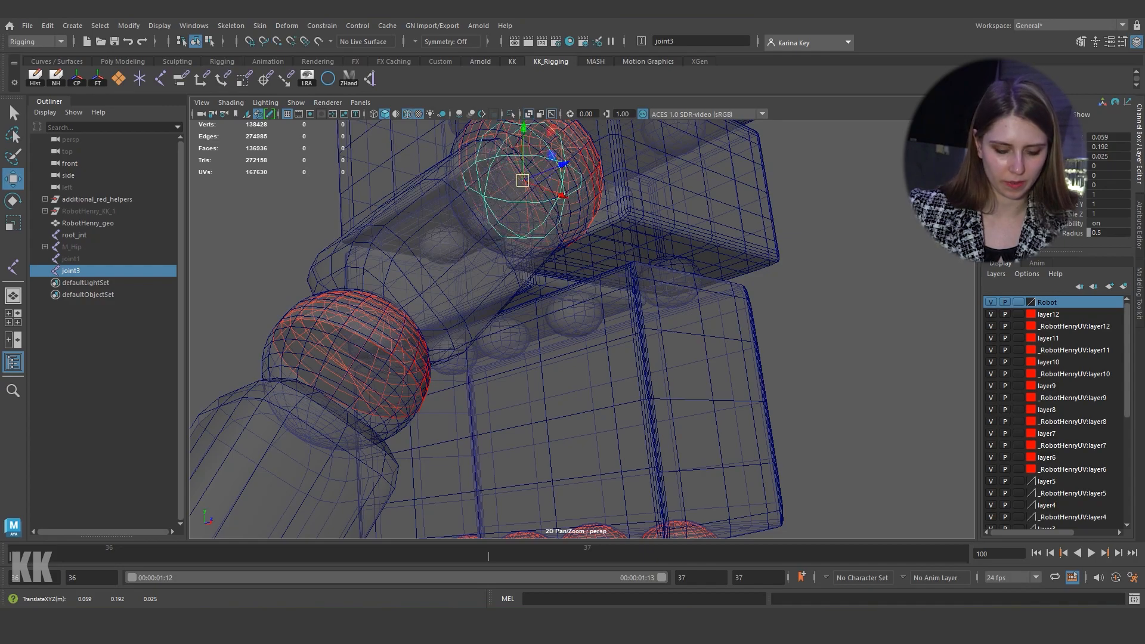
{"action": "left_click_drag", "start_coordinate": [572, 298], "coordinate": [524, 357], "text": "alt"}
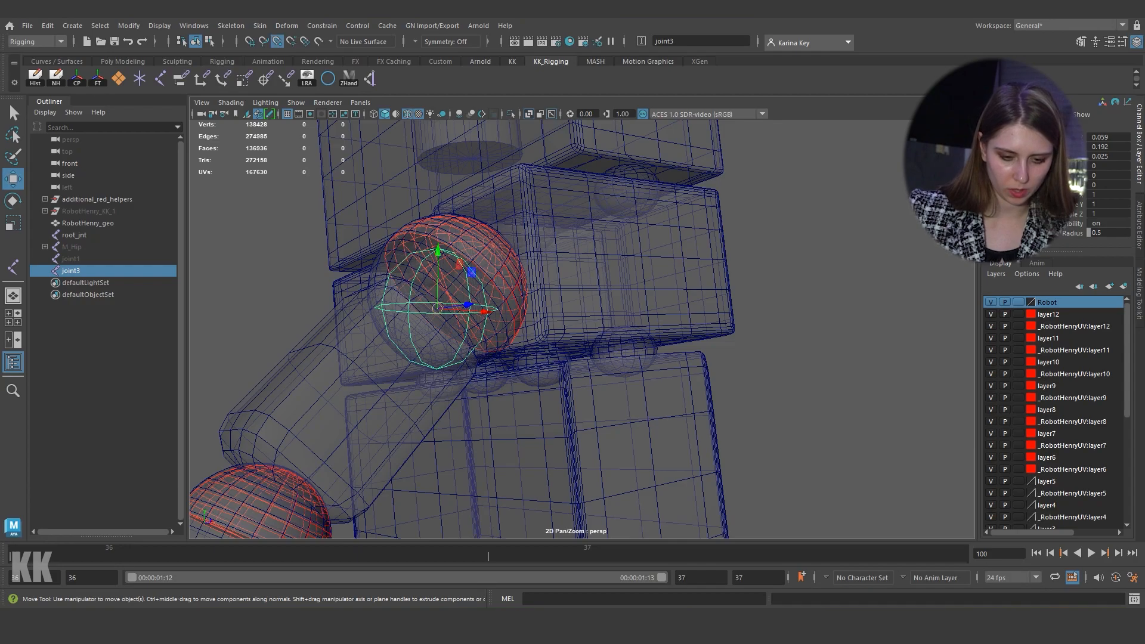
{"action": "left_click_drag", "start_coordinate": [437, 309], "coordinate": [503, 266]}
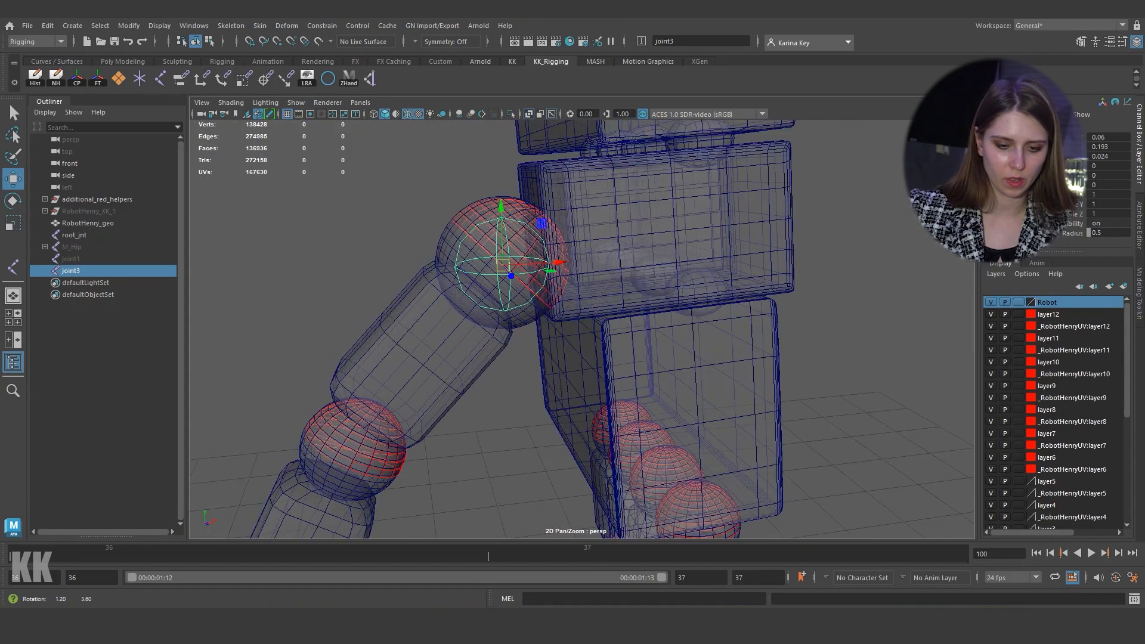
Step: Duplicate the thumb-base joint and center the copy in the thumb's middle helper sphere, at about X 0.052, Y 0.183, Z 0.024
{"action": "key", "text": "ctrl+d"}
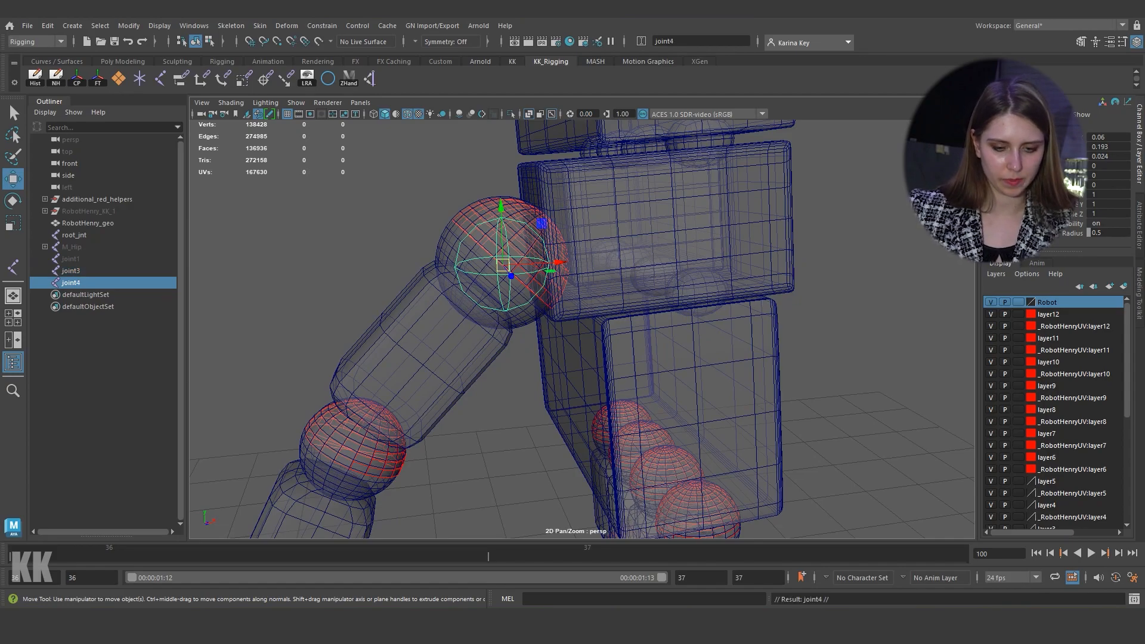
{"action": "left_click_drag", "start_coordinate": [503, 265], "coordinate": [555, 263], "text": "alt"}
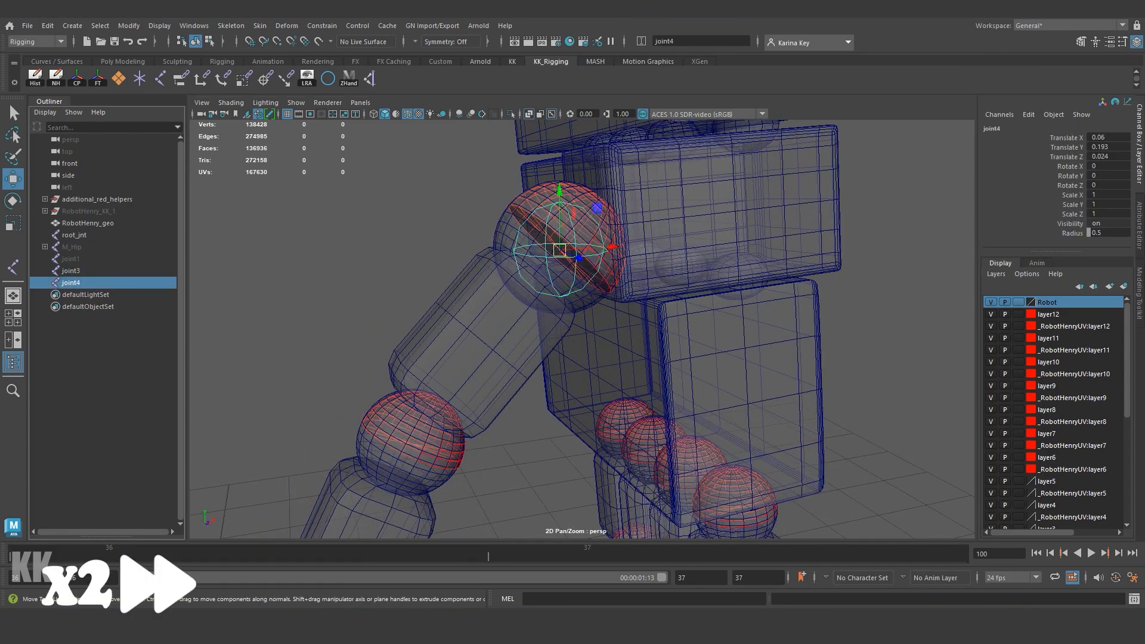
{"action": "left_click_drag", "start_coordinate": [596, 215], "coordinate": [402, 378]}
{"action": "left_click_drag", "start_coordinate": [401, 378], "coordinate": [453, 334], "text": "alt"}
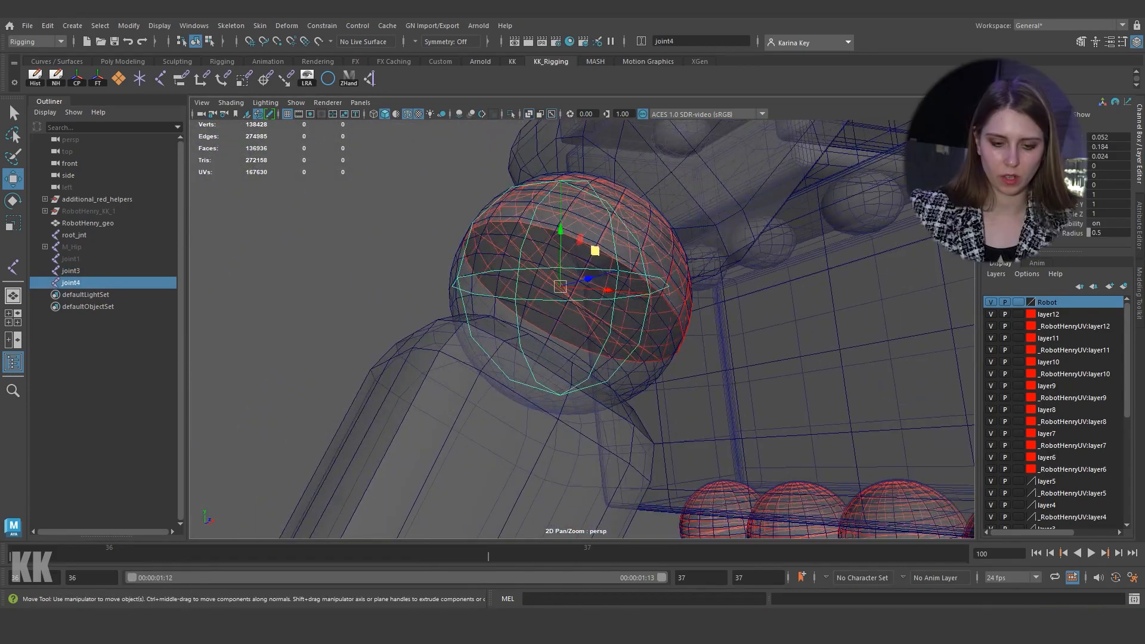
{"action": "left_click", "coordinate": [334, 251]}
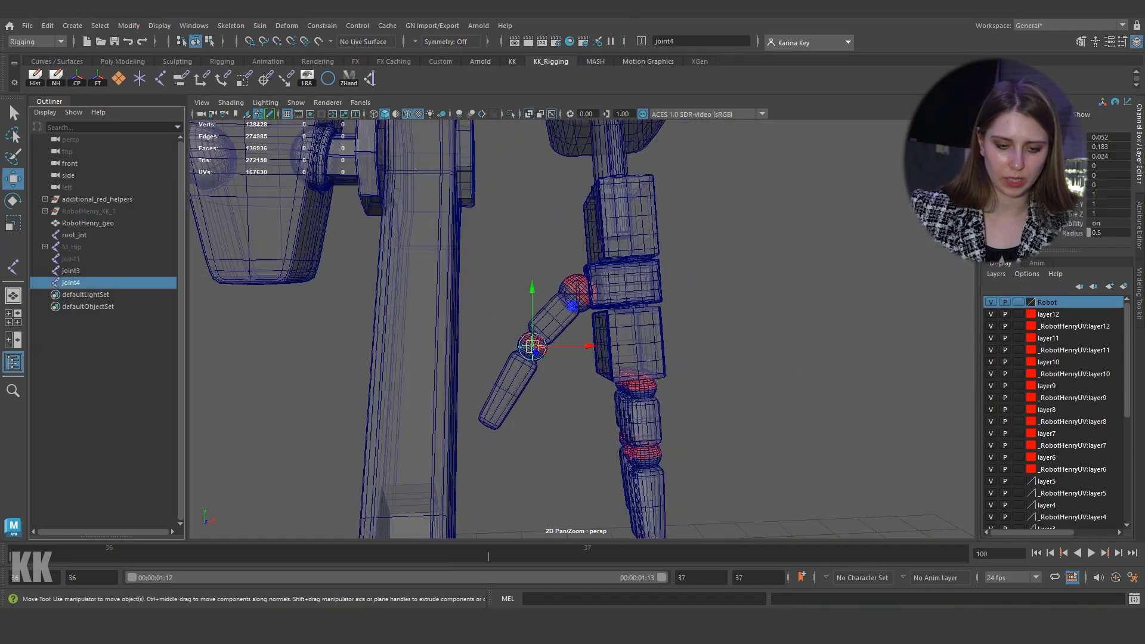
Step: Duplicate the middle thumb joint, place the copy at the first finger's base sphere, about X 0.07, Y 0.175, Z 0.022, and clear the selection
{"action": "key", "text": "ctrl+d"}
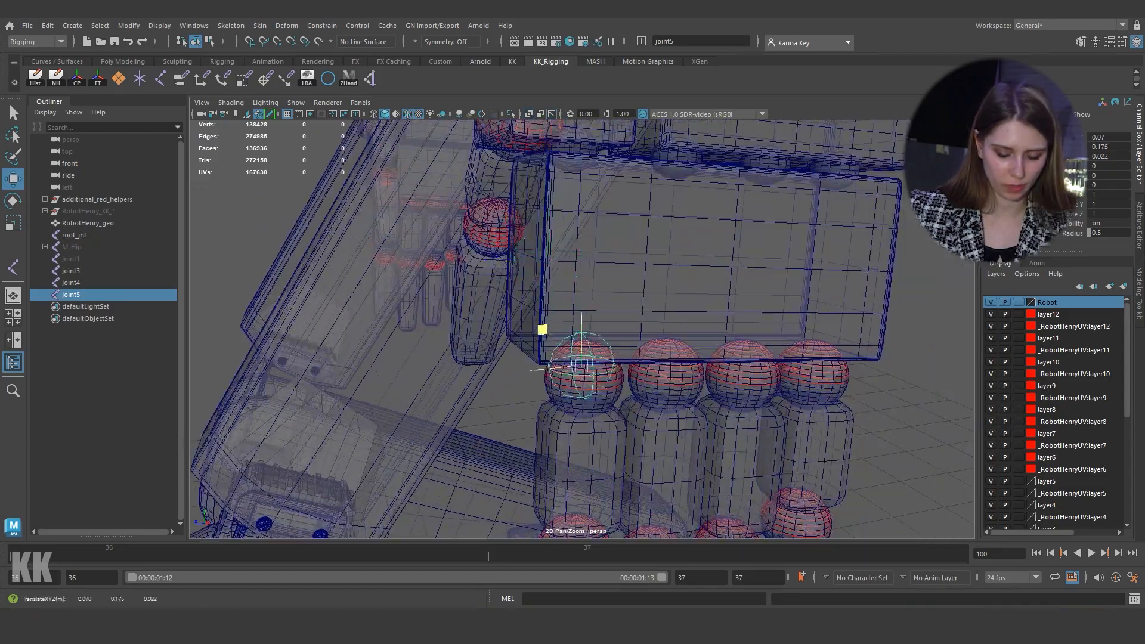
{"action": "left_click_drag", "start_coordinate": [542, 329], "coordinate": [572, 369], "text": "alt"}
{"action": "left_click", "coordinate": [572, 370]}
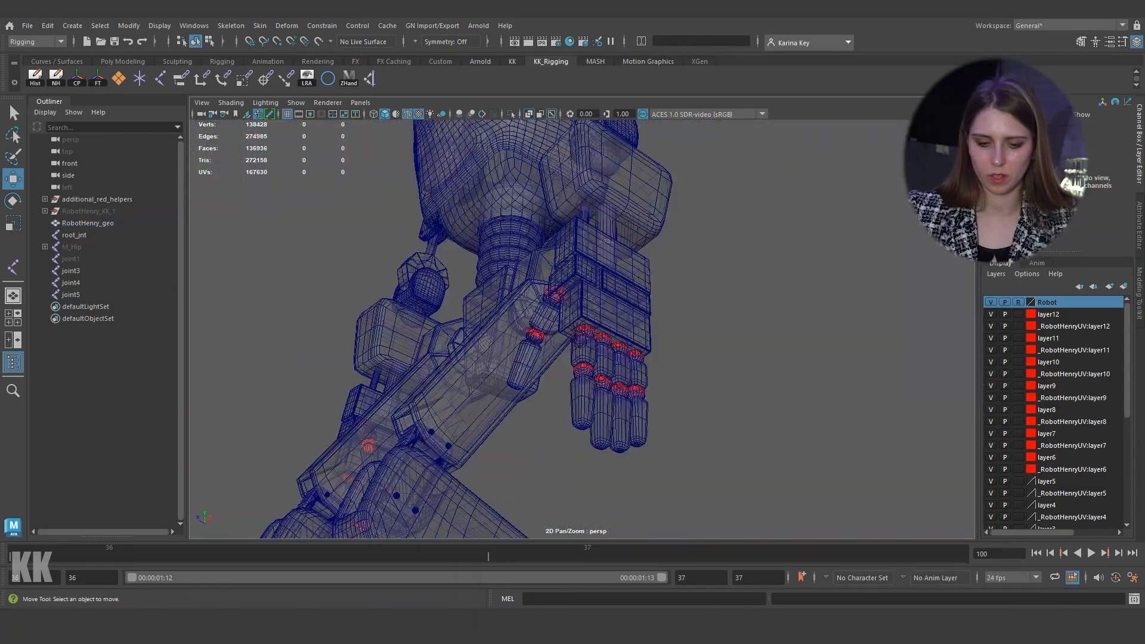
Step: Create a new display layer from the selected RobotHenry_geo mesh
{"action": "left_click", "coordinate": [582, 341]}
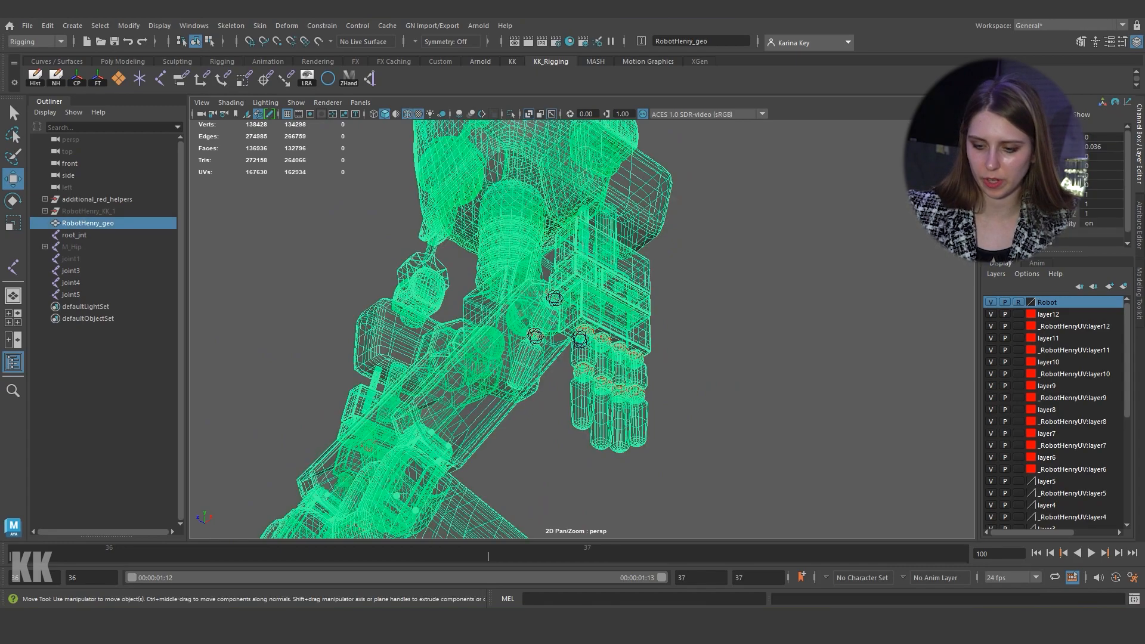
{"action": "left_click", "coordinate": [1123, 287]}
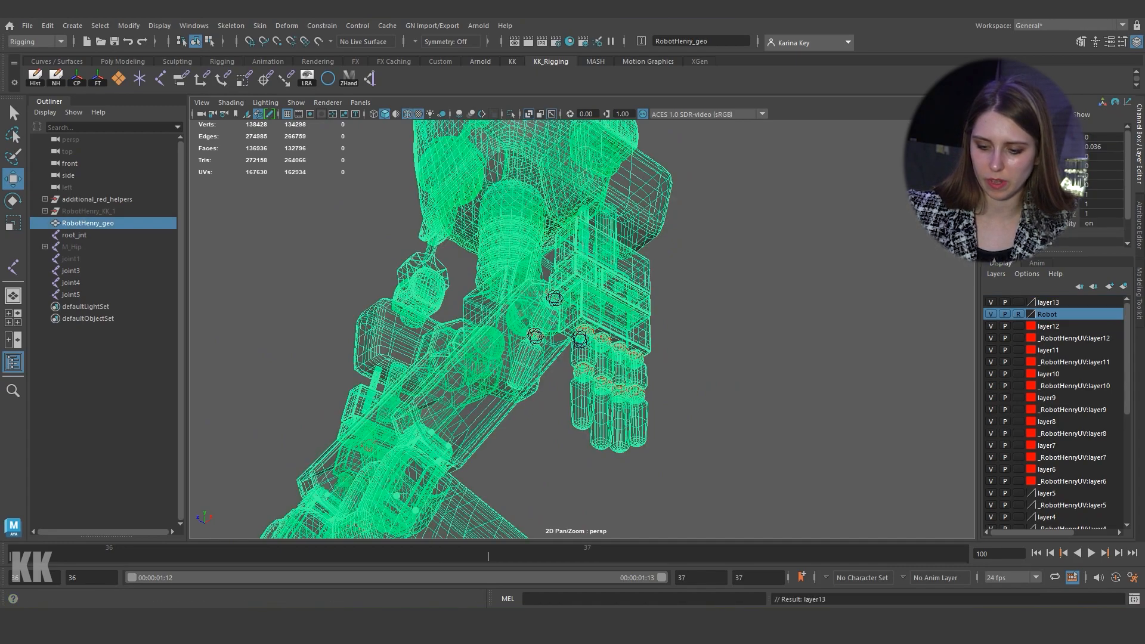
Step: Set the robot mesh's new display layer, layer13, to template mode and clear the selection
{"action": "left_click", "coordinate": [1018, 303]}
{"action": "left_click", "coordinate": [822, 340]}
{"action": "left_click_drag", "start_coordinate": [572, 334], "coordinate": [632, 337], "text": "alt"}
{"action": "right_click_drag", "start_coordinate": [573, 334], "coordinate": [740, 339], "text": "alt"}
{"action": "left_click_drag", "start_coordinate": [572, 334], "coordinate": [647, 316], "text": "alt"}
{"action": "middle_click_drag", "start_coordinate": [596, 334], "coordinate": [501, 259], "text": "alt"}
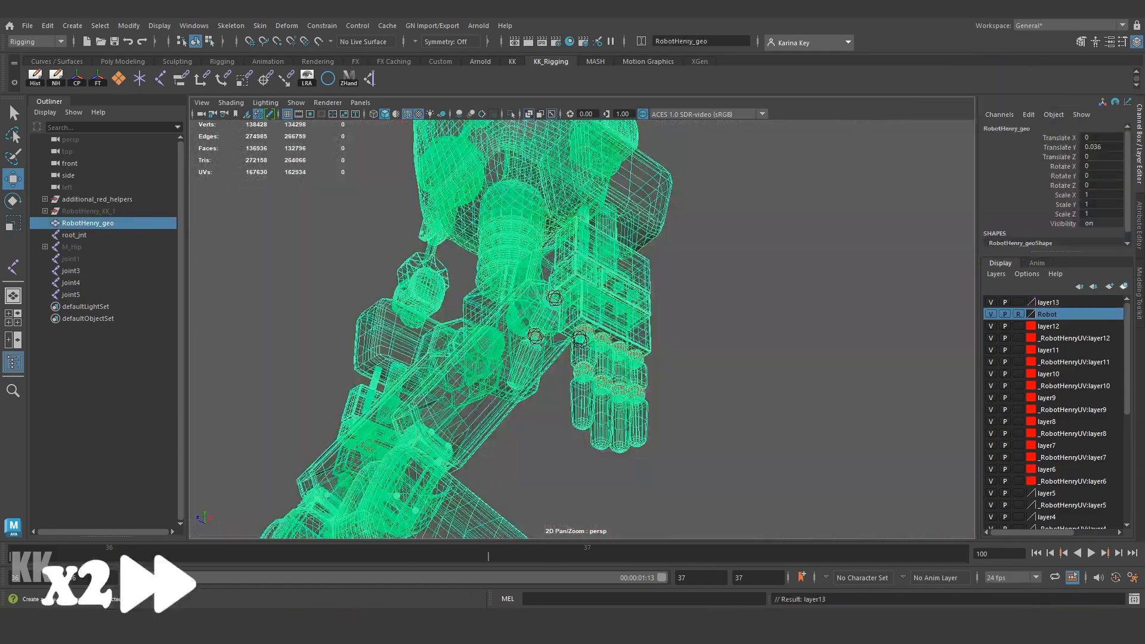
{"action": "left_click", "coordinate": [1018, 303]}
{"action": "left_click", "coordinate": [823, 340]}
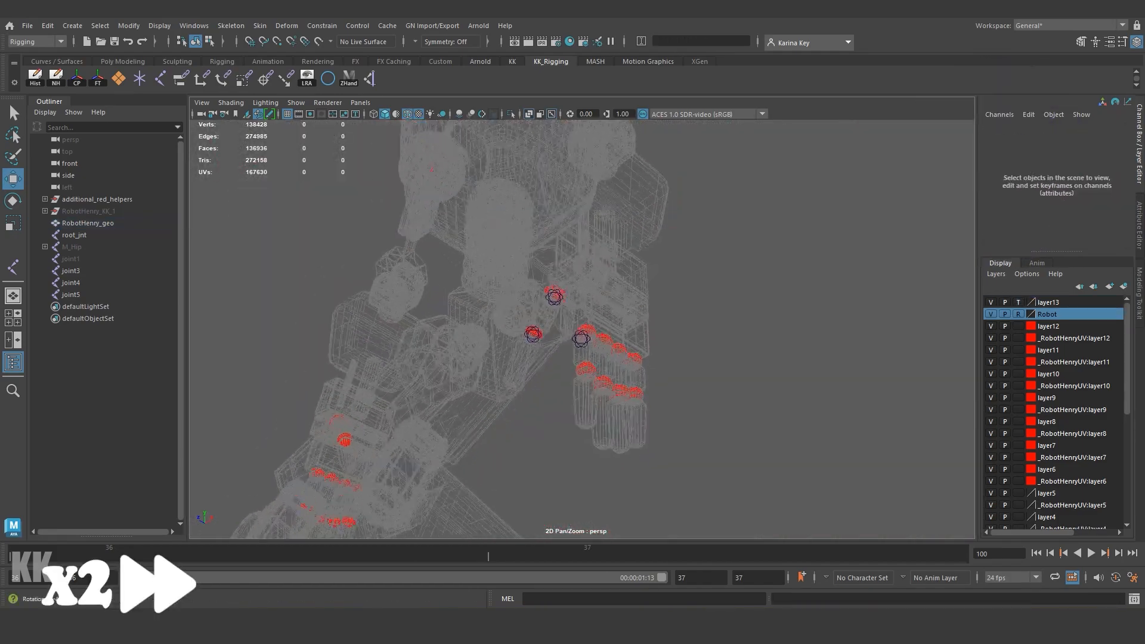
Step: Duplicate the first finger's base joint and center the copy in the neighbouring base sphere, about X 0.073, Y 0.175, Z 0.017
{"action": "right_click_drag", "start_coordinate": [572, 334], "coordinate": [715, 337], "text": "alt"}
{"action": "middle_click_drag", "start_coordinate": [513, 257], "coordinate": [650, 400], "text": "alt"}
{"action": "left_click", "coordinate": [650, 407]}
{"action": "right_click_drag", "start_coordinate": [597, 333], "coordinate": [674, 334], "text": "alt"}
{"action": "left_click_drag", "start_coordinate": [603, 276], "coordinate": [709, 257]}
{"action": "key", "text": "ctrl+d"}
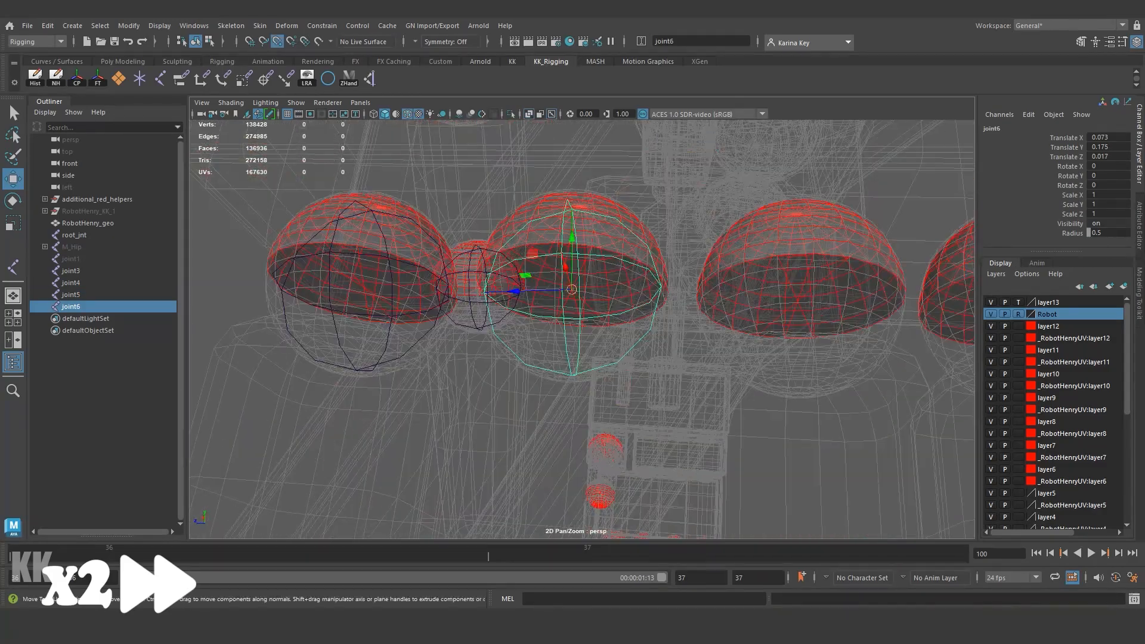
Step: Duplicate the finger base joint for the remaining fingers and place the copies in their base helper spheres
{"action": "key", "text": "ctrl+d"}
{"action": "left_click_drag", "start_coordinate": [514, 289], "coordinate": [709, 285]}
{"action": "left_click_drag", "start_coordinate": [709, 285], "coordinate": [585, 293], "text": "alt"}
{"action": "key", "text": "ctrl+d"}
{"action": "left_click_drag", "start_coordinate": [364, 302], "coordinate": [586, 298]}
Step: Duplicate the joint and center the copy in a finger's middle helper sphere, about X 0.073, Y 0.163, Z 0.024
{"action": "right_click_drag", "start_coordinate": [585, 298], "coordinate": [477, 301], "text": "alt"}
{"action": "middle_click_drag", "start_coordinate": [536, 322], "coordinate": [662, 185], "text": "alt"}
{"action": "left_click_drag", "start_coordinate": [661, 185], "coordinate": [544, 244], "text": "alt"}
{"action": "key", "text": "ctrl+d"}
{"action": "left_click_drag", "start_coordinate": [543, 243], "coordinate": [551, 191], "text": "alt"}
{"action": "right_click_drag", "start_coordinate": [552, 191], "coordinate": [715, 226], "text": "alt"}
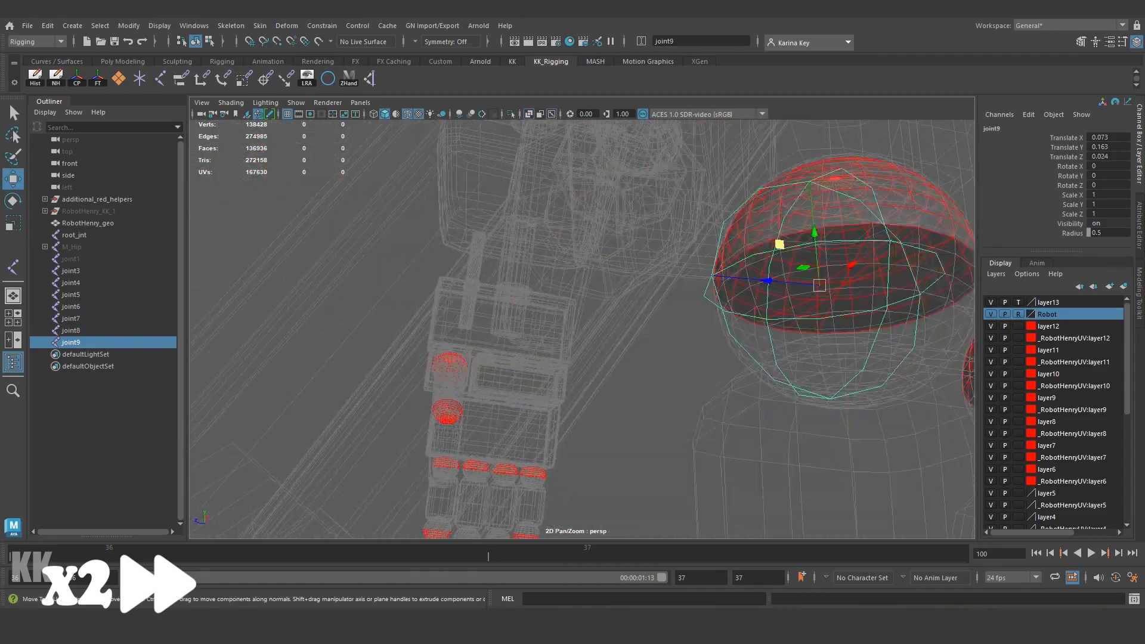
Step: Duplicate joints into the remaining middle finger spheres and place one more copy in the hand block above the thumb, about X 0.069, Y 0.198, Z 0.023
{"action": "middle_click_drag", "start_coordinate": [835, 274], "coordinate": [477, 298], "text": "alt"}
{"action": "left_click_drag", "start_coordinate": [462, 310], "coordinate": [739, 363]}
{"action": "key", "text": "ctrl+d"}
{"action": "middle_click_drag", "start_coordinate": [740, 363], "coordinate": [277, 314], "text": "alt"}
{"action": "key", "text": "ctrl+d"}
{"action": "left_click_drag", "start_coordinate": [277, 314], "coordinate": [799, 310]}
{"action": "key", "text": "ctrl+d"}
{"action": "right_click_drag", "start_coordinate": [799, 310], "coordinate": [656, 322], "text": "alt"}
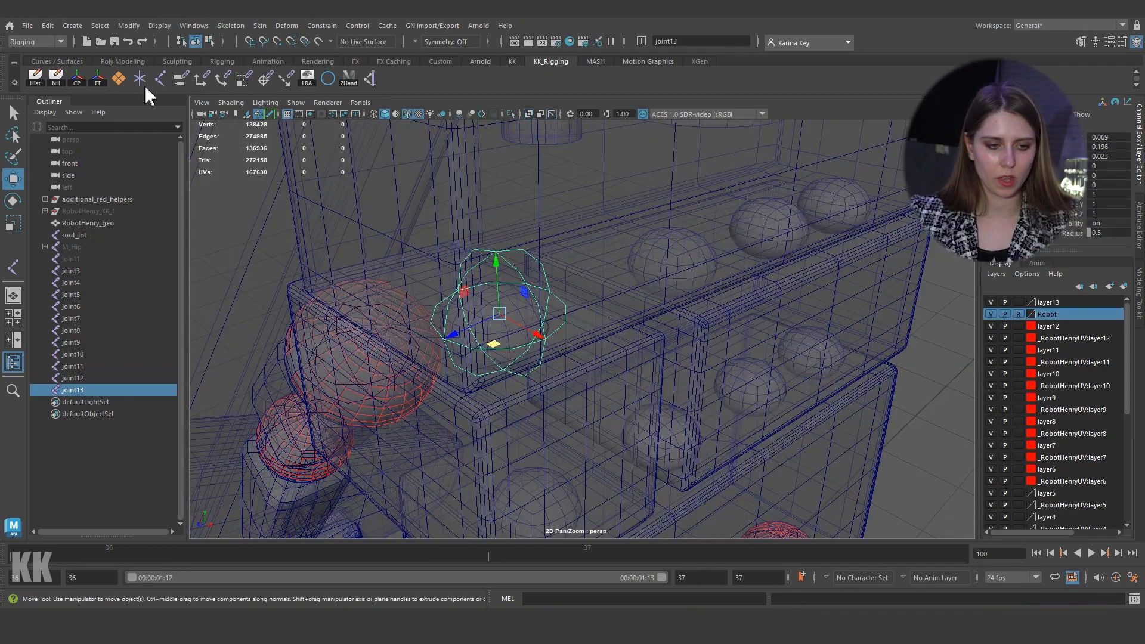
Step: Create a locator at the origin and set its X, Y and Z scale to 0.01
{"action": "left_click", "coordinate": [139, 79]}
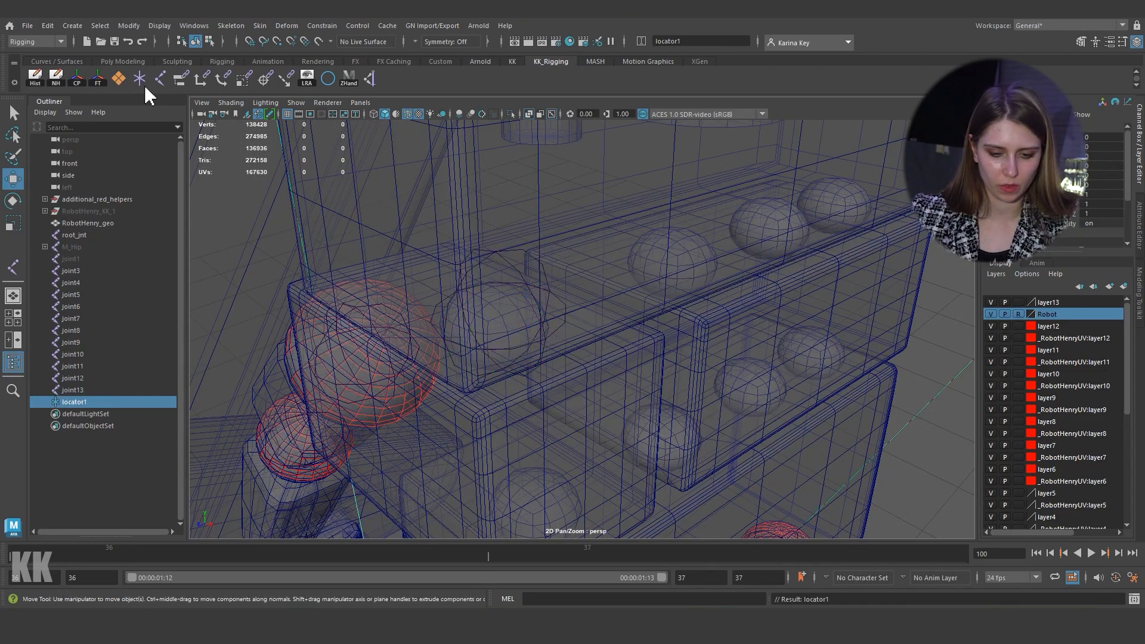
{"action": "key", "text": "a"}
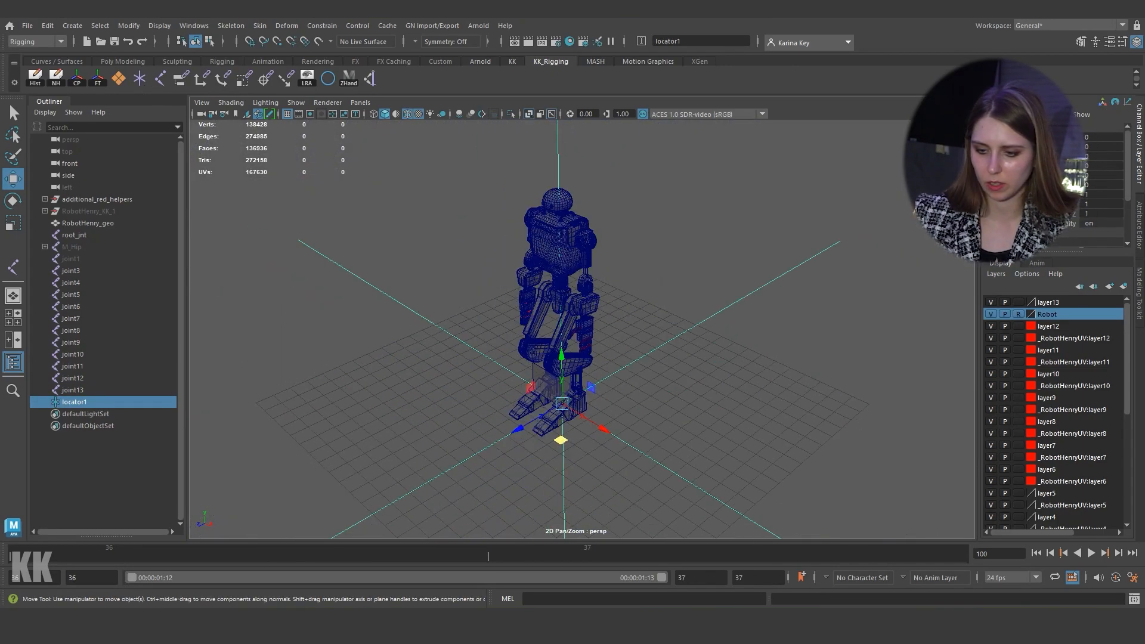
{"action": "key", "text": "q"}
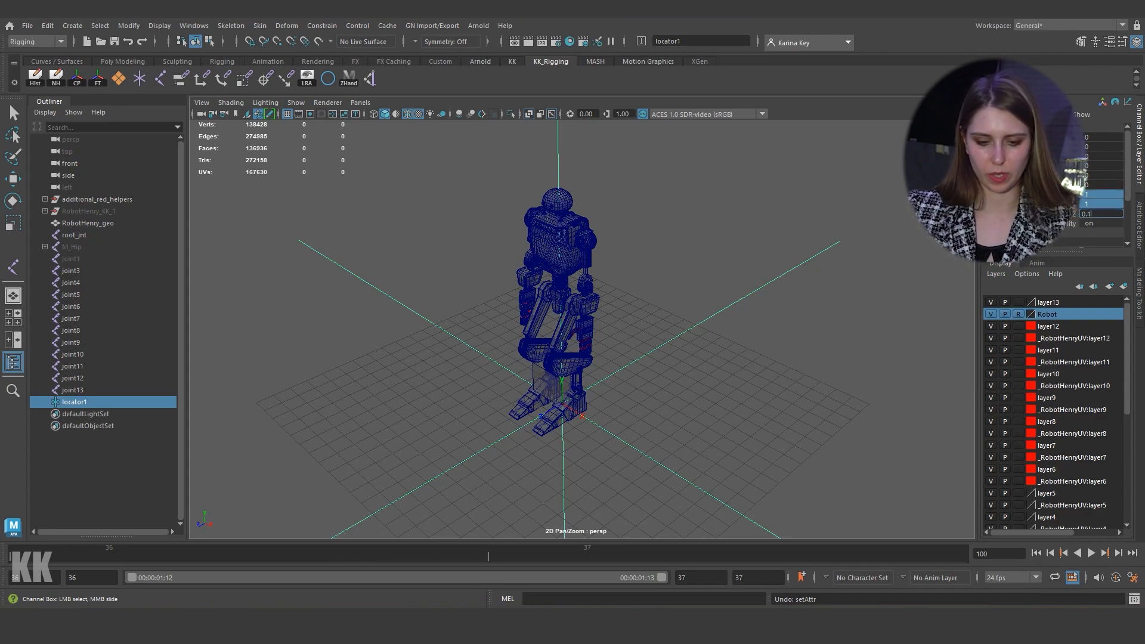
{"action": "key", "text": "Return"}
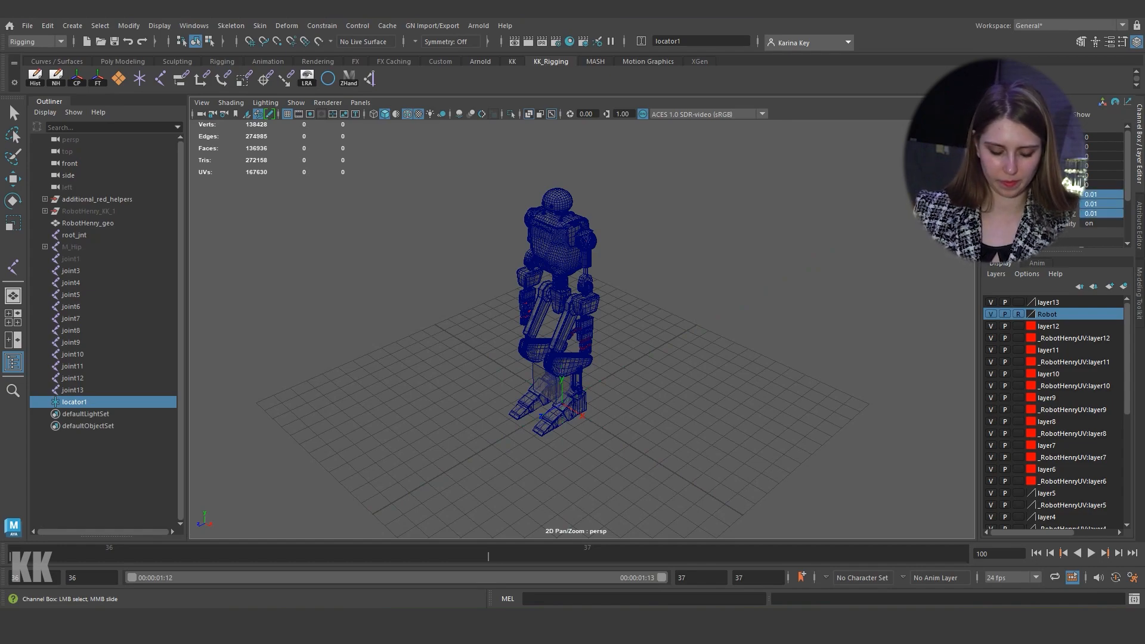
Step: Move the locator to the ball inside the hand block above the thumb base, about X 0.072, Y 0.2, Z 0.025
{"action": "key", "text": "w"}
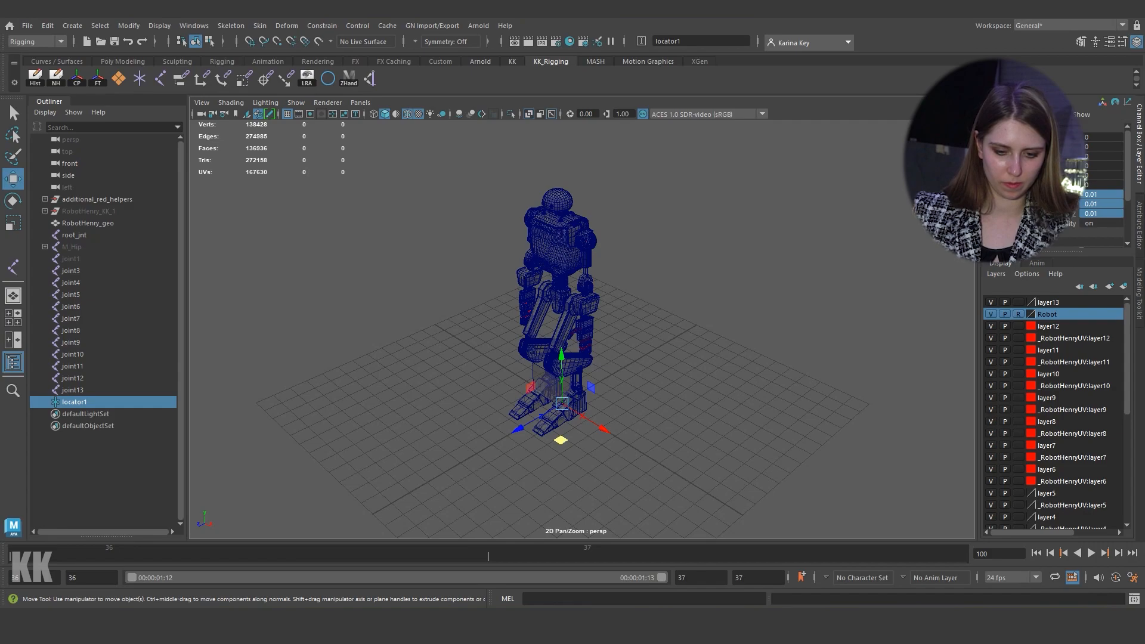
{"action": "left_click_drag", "start_coordinate": [562, 357], "coordinate": [560, 278]}
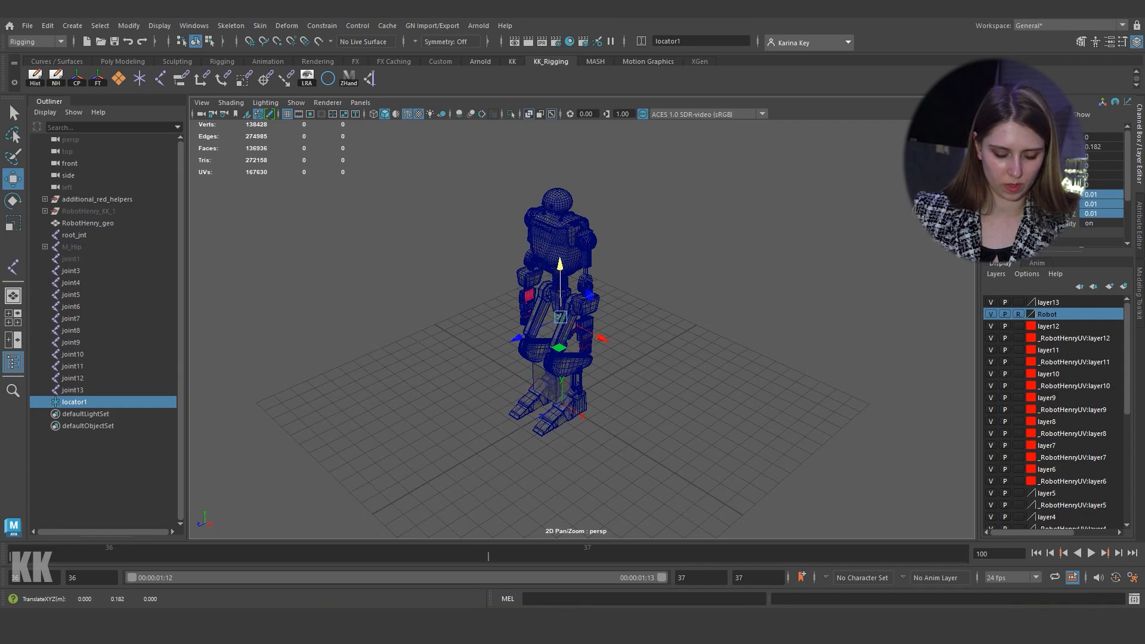
{"action": "scroll", "coordinate": [561, 298], "scroll_direction": "up", "scroll_amount": 10}
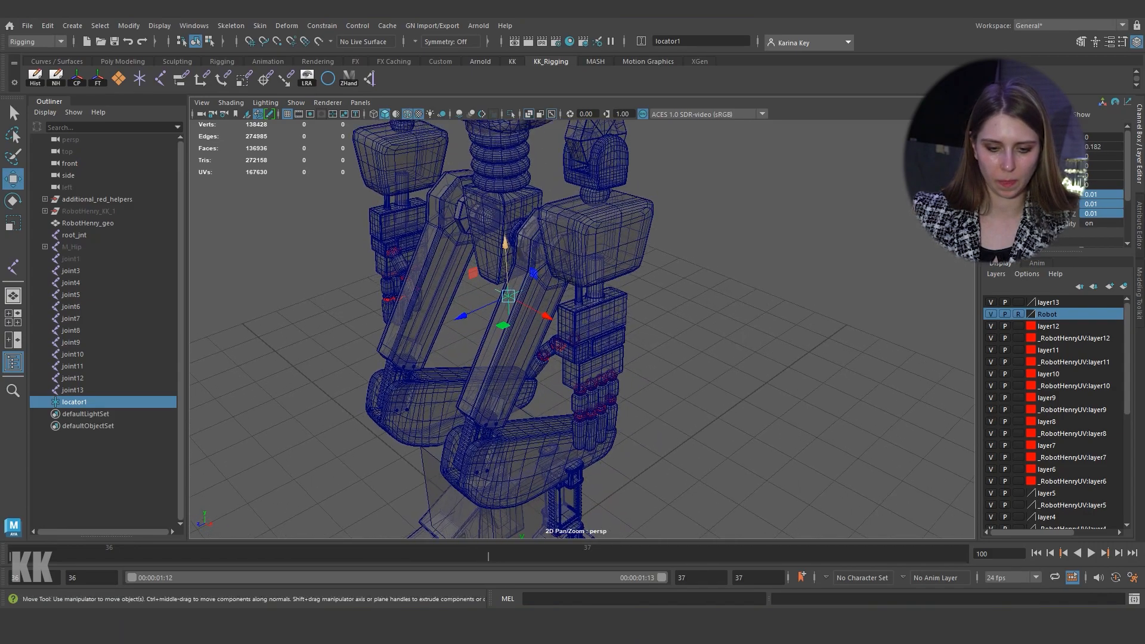
{"action": "scroll", "coordinate": [554, 318], "scroll_direction": "up", "scroll_amount": 5}
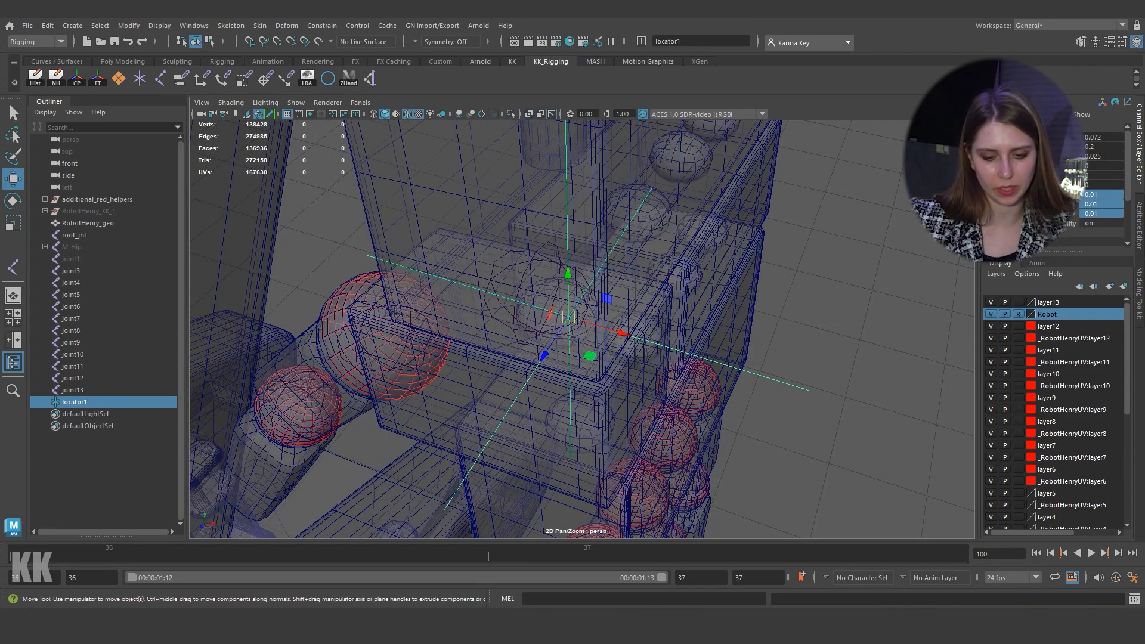
{"action": "middle_click_drag", "start_coordinate": [572, 322], "coordinate": [385, 231], "text": "alt"}
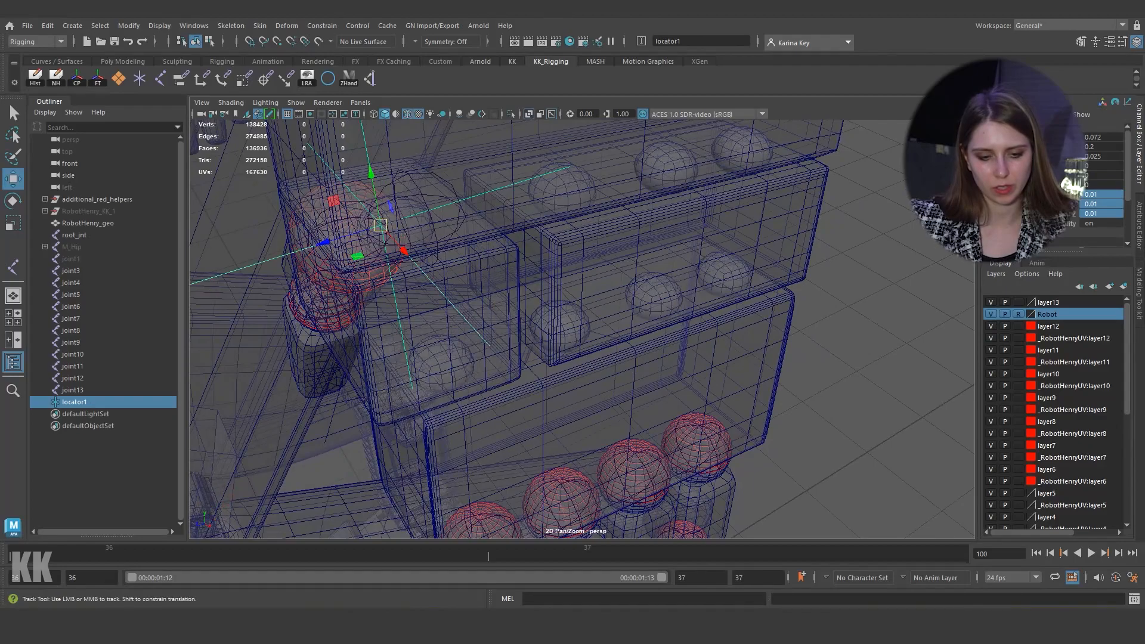
{"action": "left_click_drag", "start_coordinate": [385, 231], "coordinate": [602, 304], "text": "alt"}
{"action": "middle_click_drag", "start_coordinate": [680, 319], "coordinate": [552, 327], "text": "alt"}
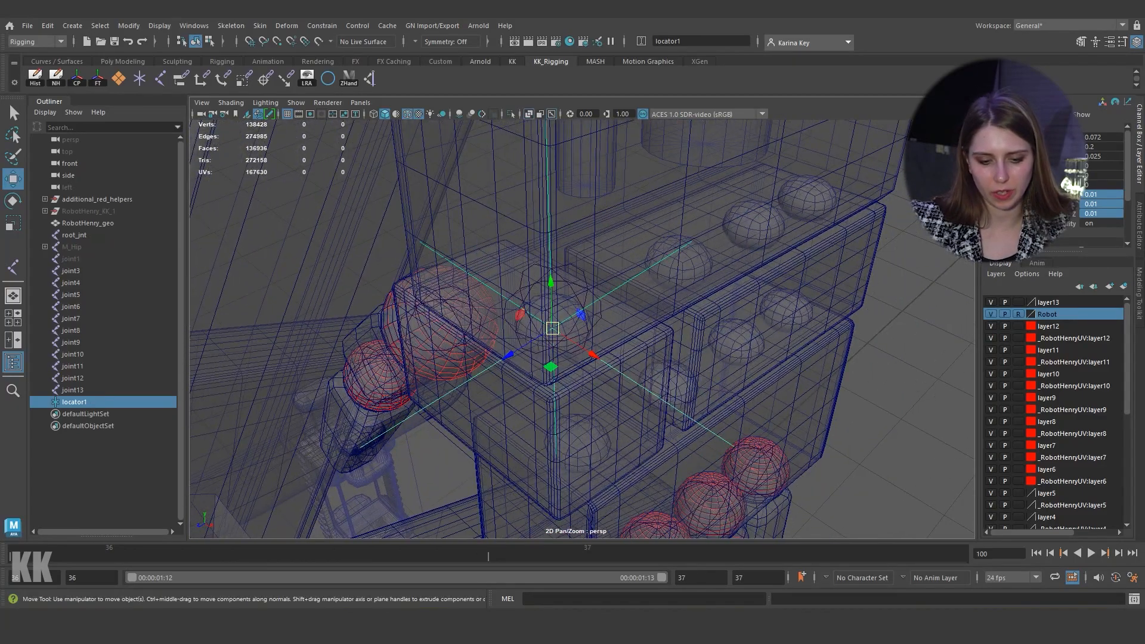
{"action": "left_click_drag", "start_coordinate": [552, 328], "coordinate": [559, 286], "text": "alt"}
{"action": "right_click_drag", "start_coordinate": [559, 287], "coordinate": [620, 286], "text": "alt"}
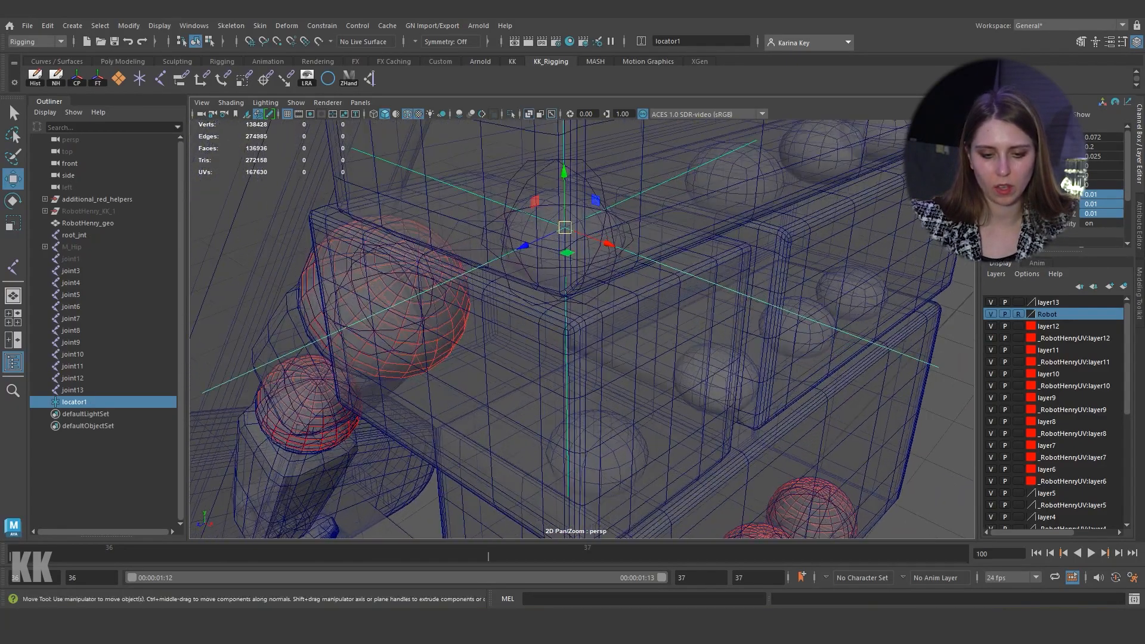
{"action": "left_click_drag", "start_coordinate": [573, 322], "coordinate": [694, 313], "text": "alt"}
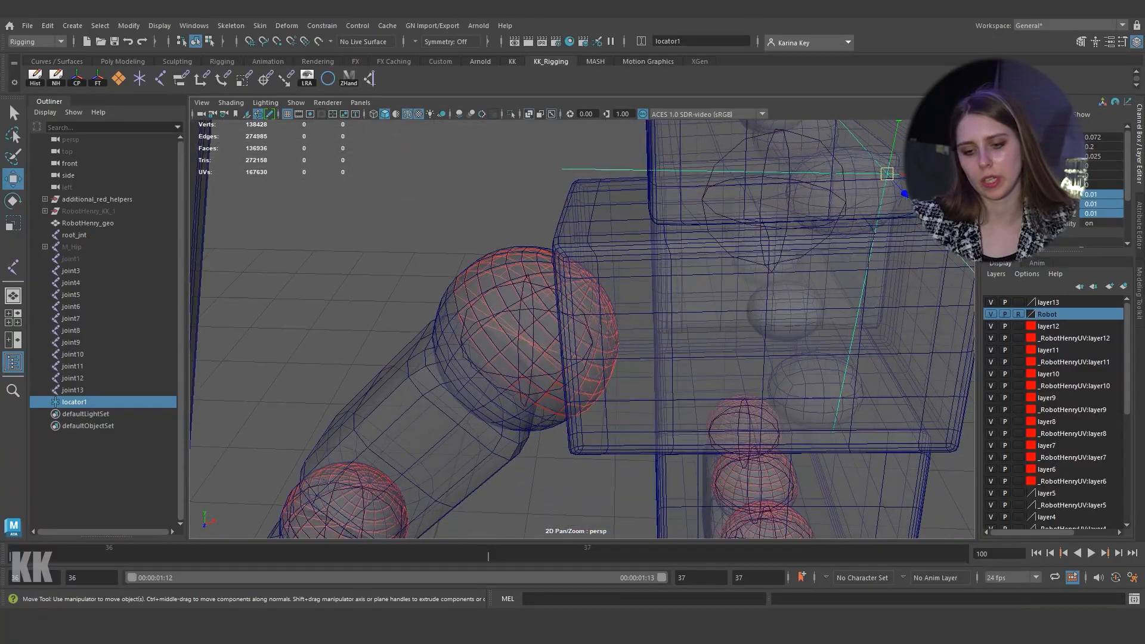
{"action": "middle_click_drag", "start_coordinate": [694, 313], "coordinate": [584, 387], "text": "alt"}
{"action": "left_click_drag", "start_coordinate": [585, 388], "coordinate": [571, 365], "text": "alt"}
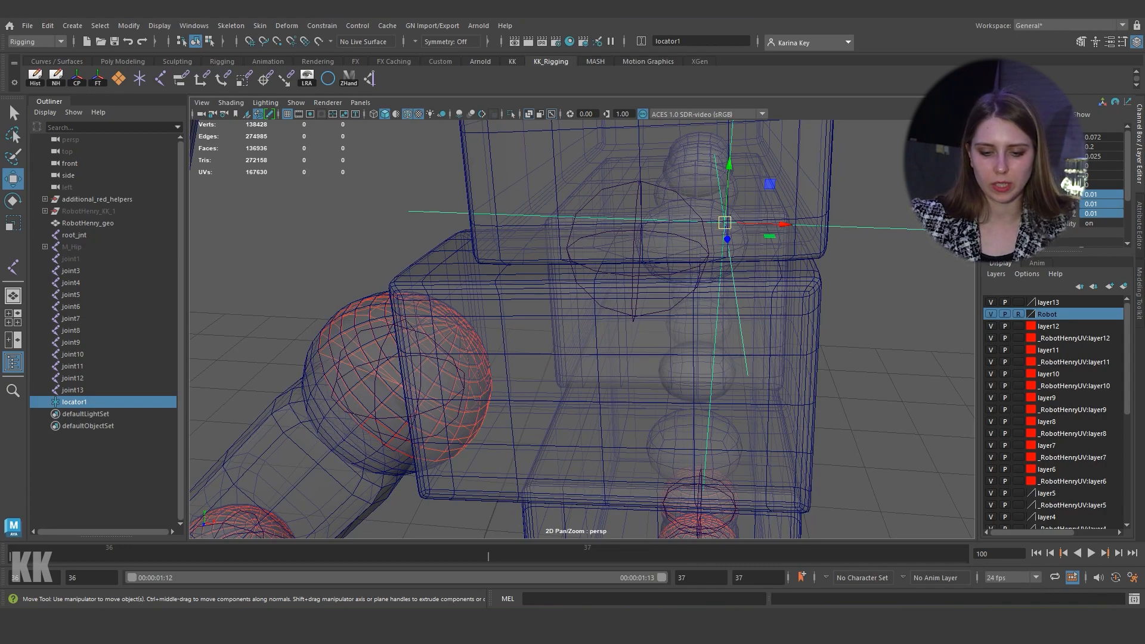
Step: Fine-tune the locator to the center of the hand ball, about X 0.071, Y 0.199, Z 0.024, using the perspective and front views
{"action": "left_click", "coordinate": [72, 390]}
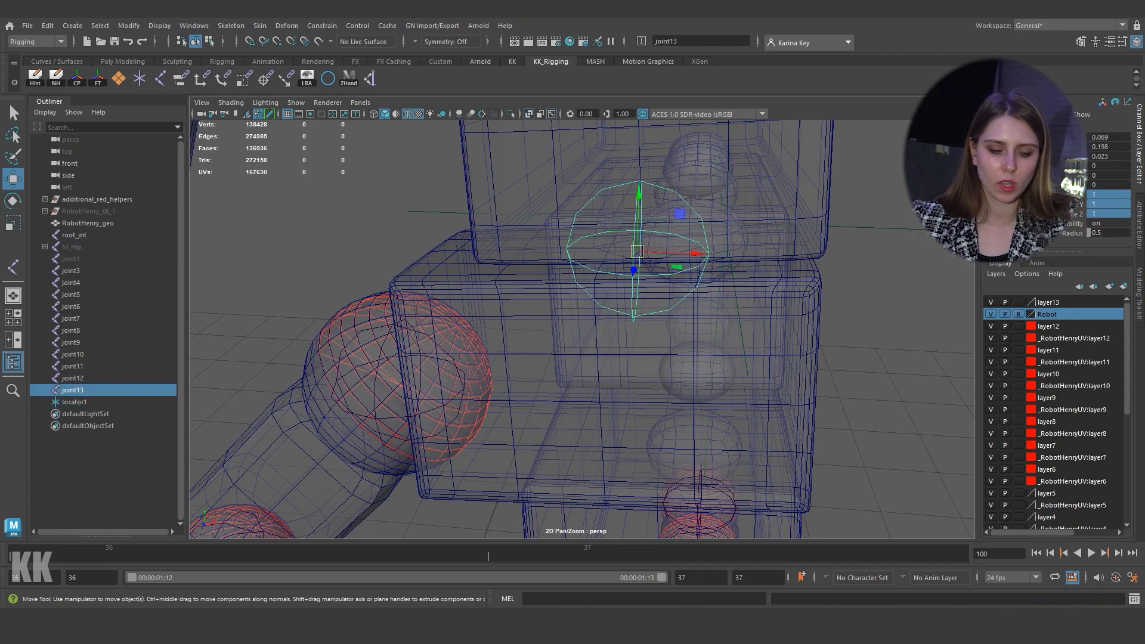
{"action": "left_click", "coordinate": [537, 358]}
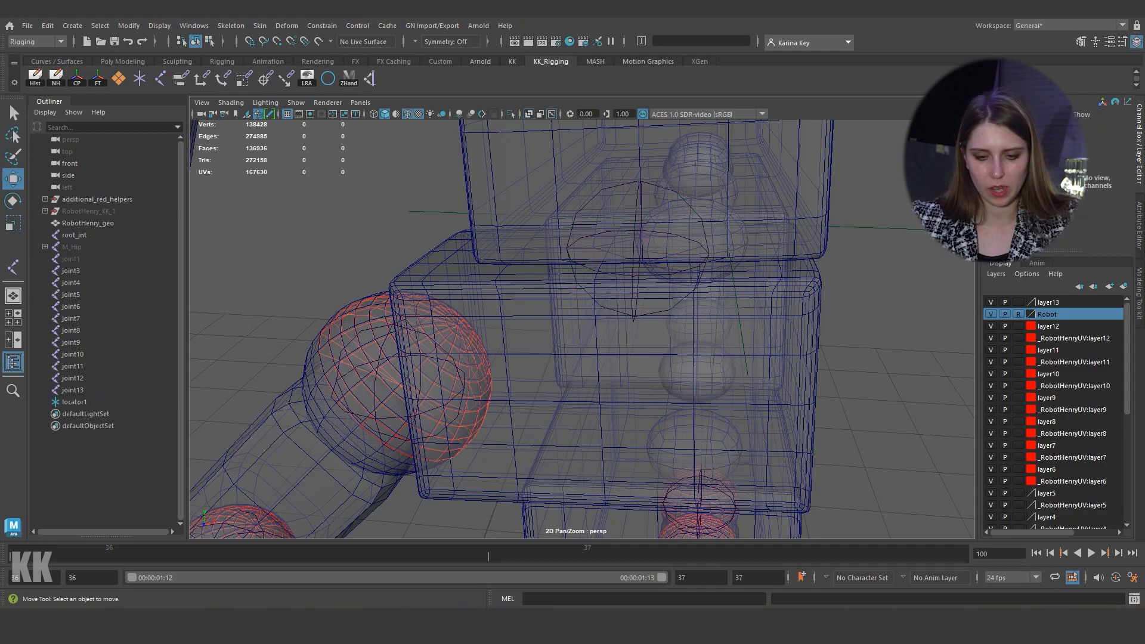
{"action": "left_click_drag", "start_coordinate": [536, 358], "coordinate": [471, 377], "text": "alt"}
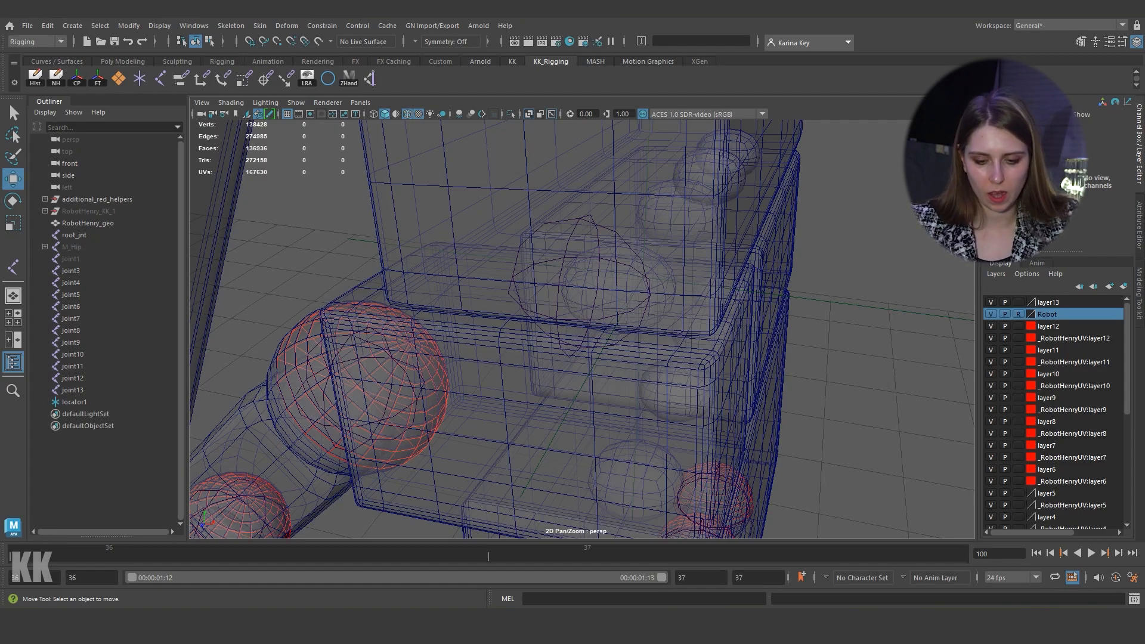
{"action": "left_click_drag", "start_coordinate": [572, 346], "coordinate": [525, 322], "text": "alt"}
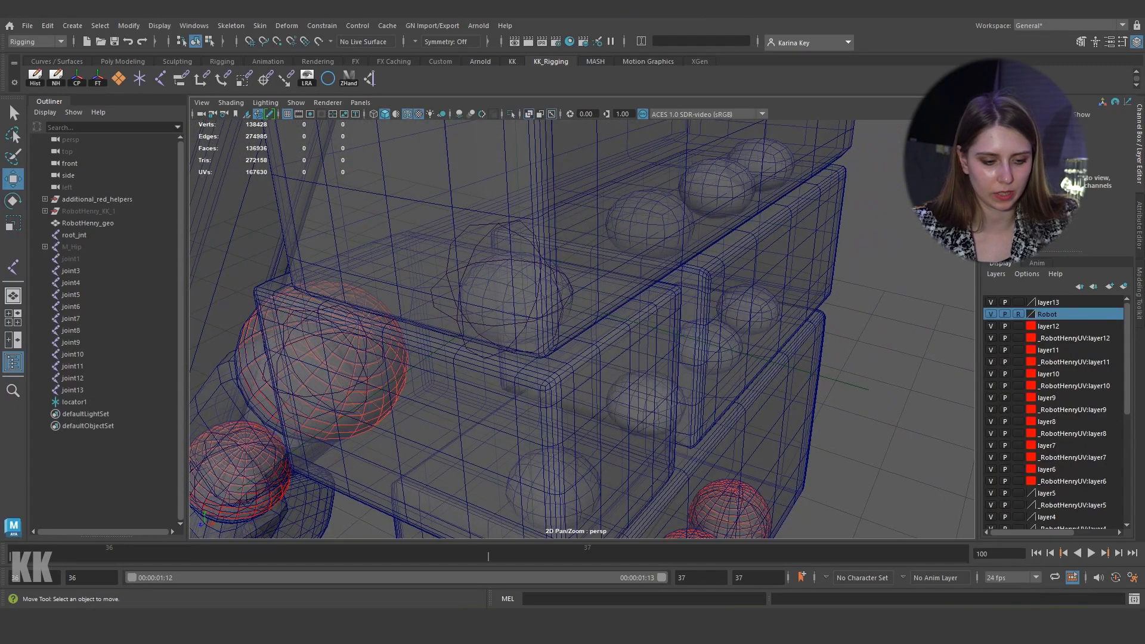
{"action": "left_click", "coordinate": [835, 380]}
{"action": "scroll", "coordinate": [582, 329], "scroll_direction": "up", "scroll_amount": 8}
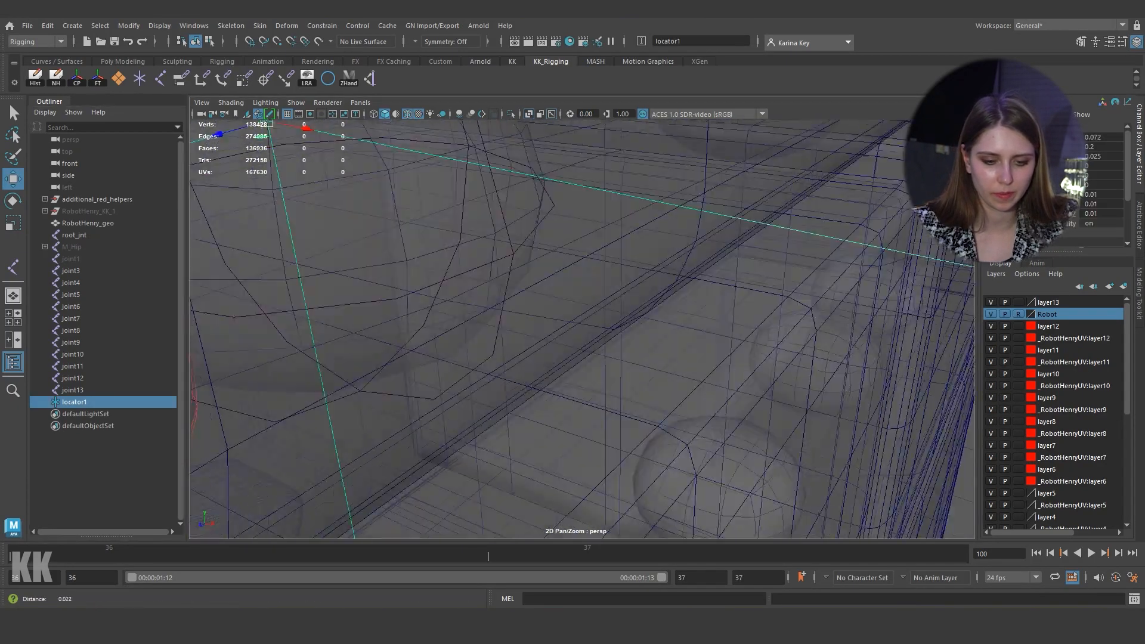
{"action": "scroll", "coordinate": [582, 329], "scroll_direction": "down", "scroll_amount": 8}
{"action": "left_click_drag", "start_coordinate": [582, 329], "coordinate": [511, 236], "text": "alt"}
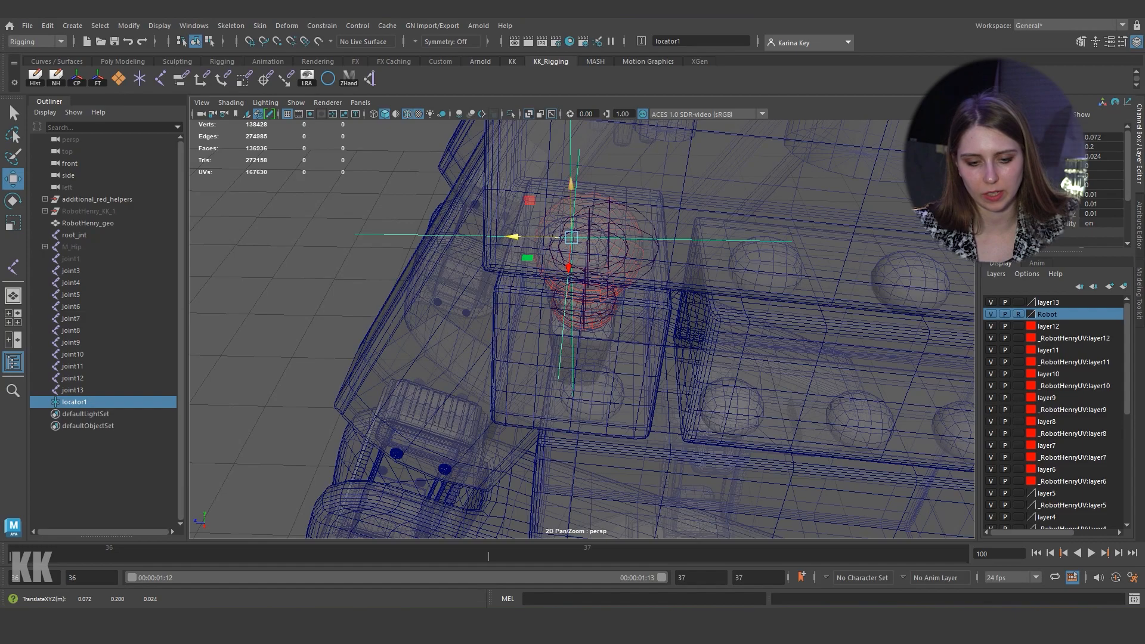
{"action": "left_click_drag", "start_coordinate": [571, 186], "coordinate": [571, 192]}
{"action": "left_click_drag", "start_coordinate": [512, 243], "coordinate": [511, 242]}
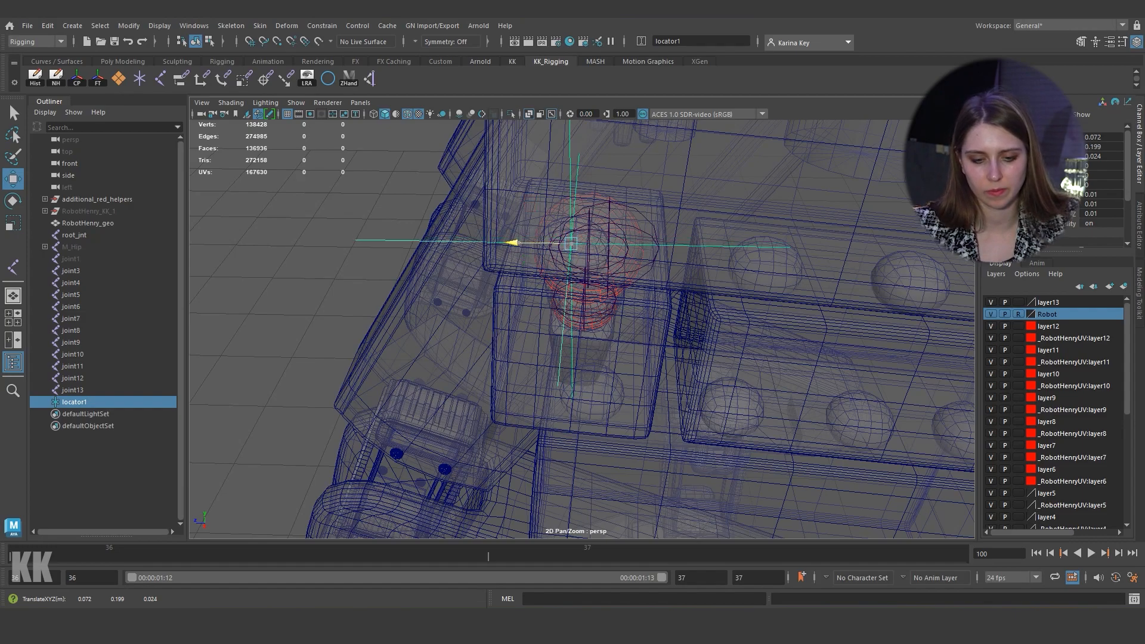
{"action": "key", "text": "space"}
{"action": "right_click_drag", "start_coordinate": [511, 243], "coordinate": [638, 243], "text": "alt"}
{"action": "left_click_drag", "start_coordinate": [633, 329], "coordinate": [597, 329]}
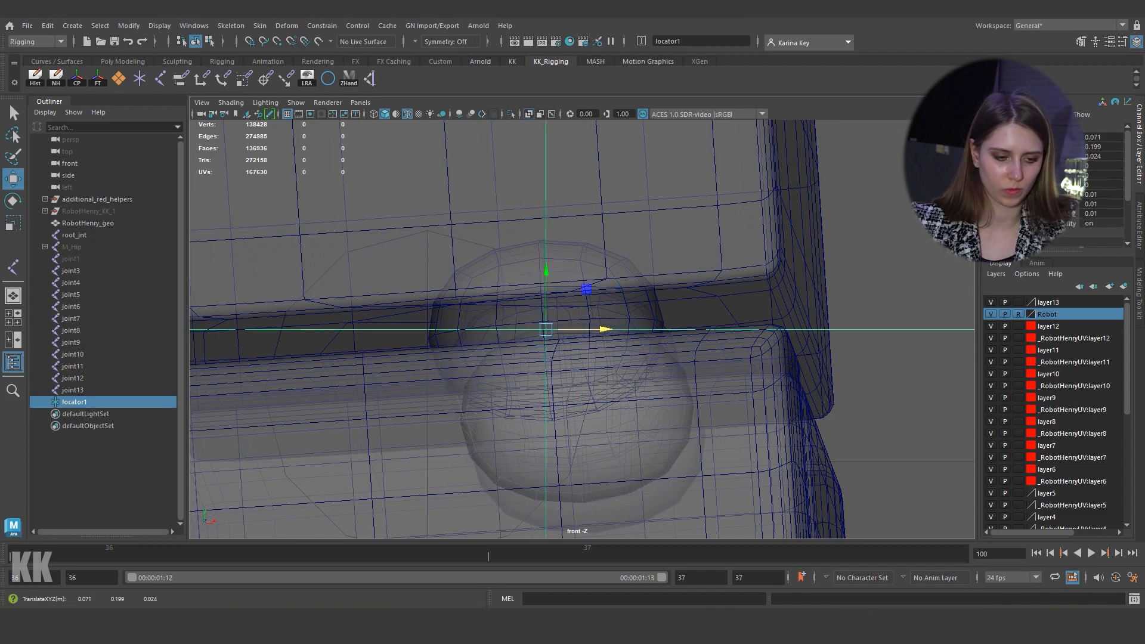
Step: Template layer13 again, show the front view in wireframe, and snap joint13 onto the locator's center
{"action": "left_click", "coordinate": [72, 390]}
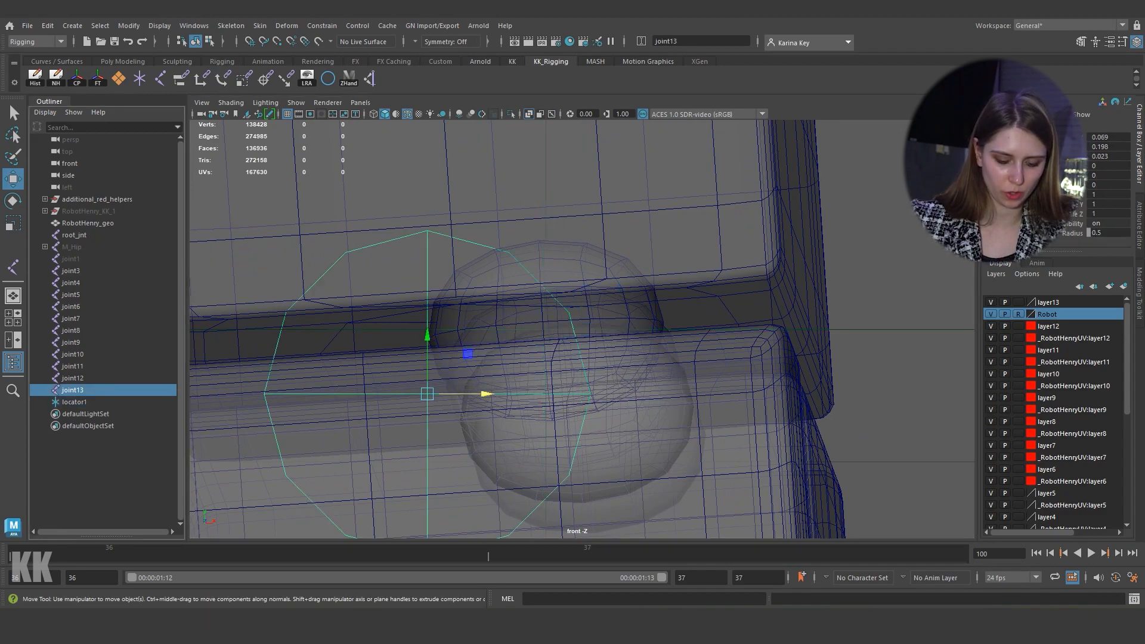
{"action": "left_click_drag", "start_coordinate": [427, 394], "coordinate": [545, 358]}
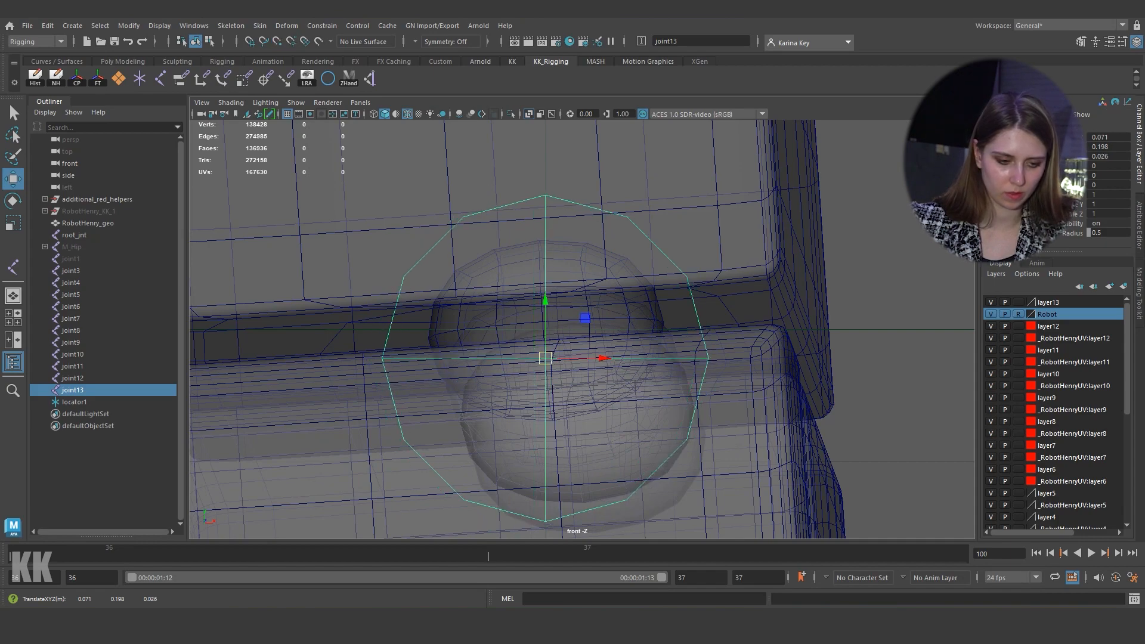
{"action": "left_click", "coordinate": [74, 402]}
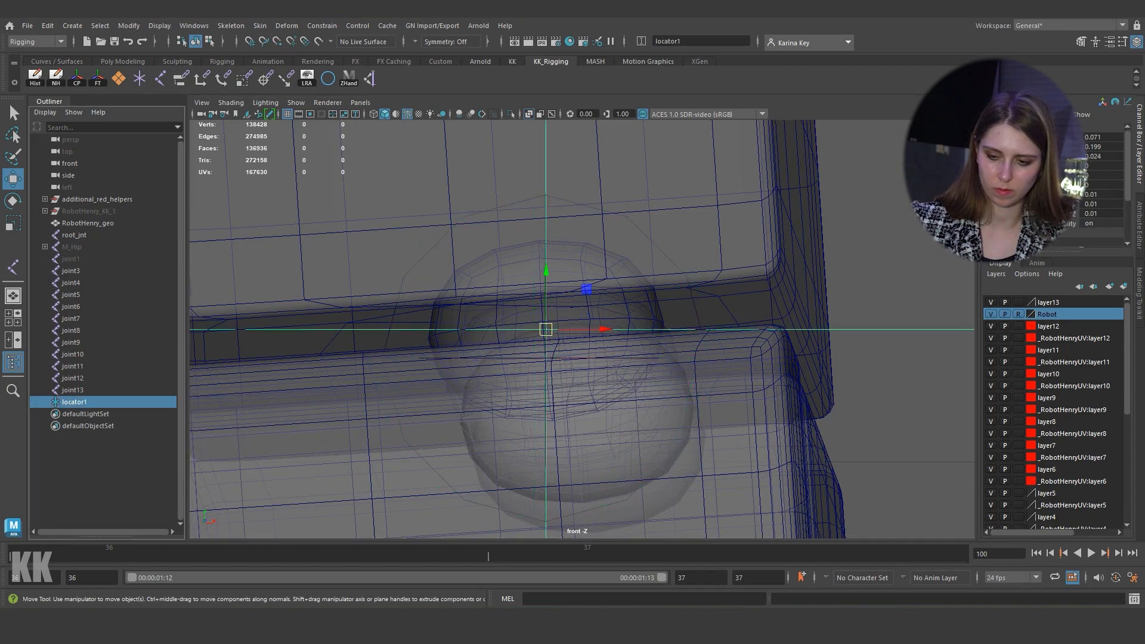
{"action": "key", "text": "4"}
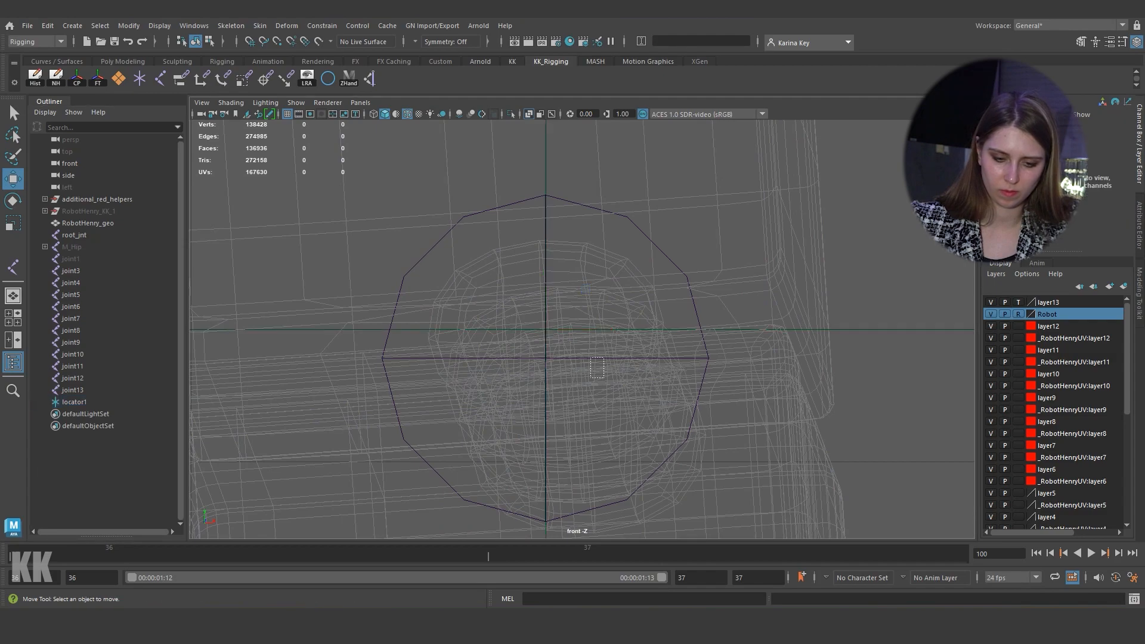
{"action": "left_click_drag", "start_coordinate": [590, 358], "coordinate": [546, 329]}
{"action": "left_click", "coordinate": [596, 287]}
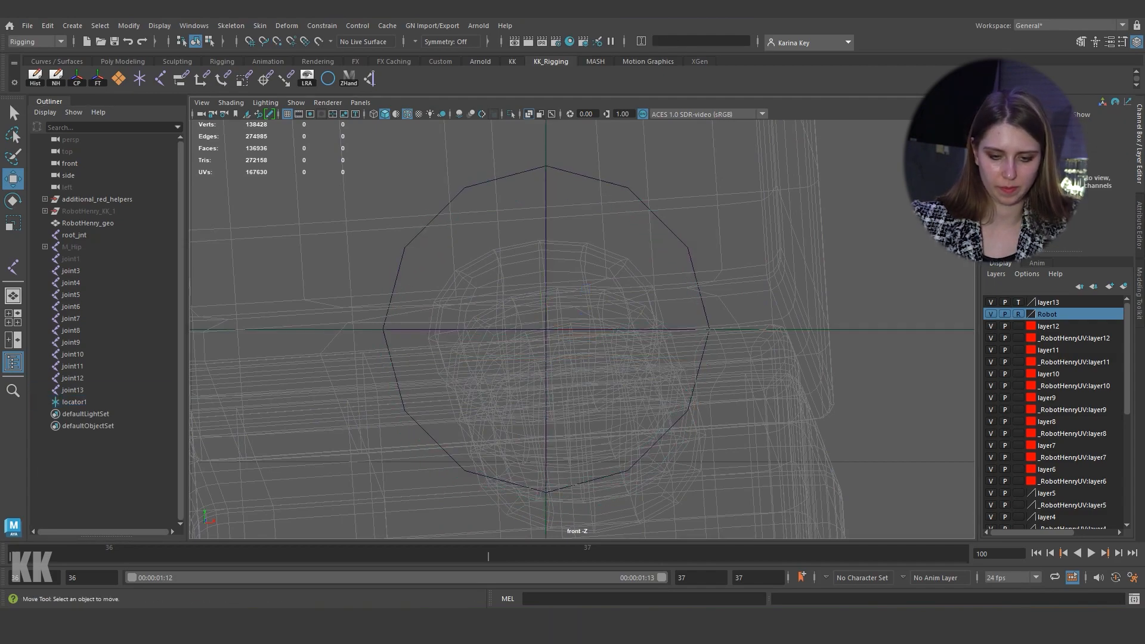
Step: Duplicate the locator in the perspective view, hide the original, and select the copy
{"action": "key", "text": "space"}
{"action": "key", "text": "space"}
{"action": "right_click_drag", "start_coordinate": [858, 261], "coordinate": [703, 265], "text": "alt"}
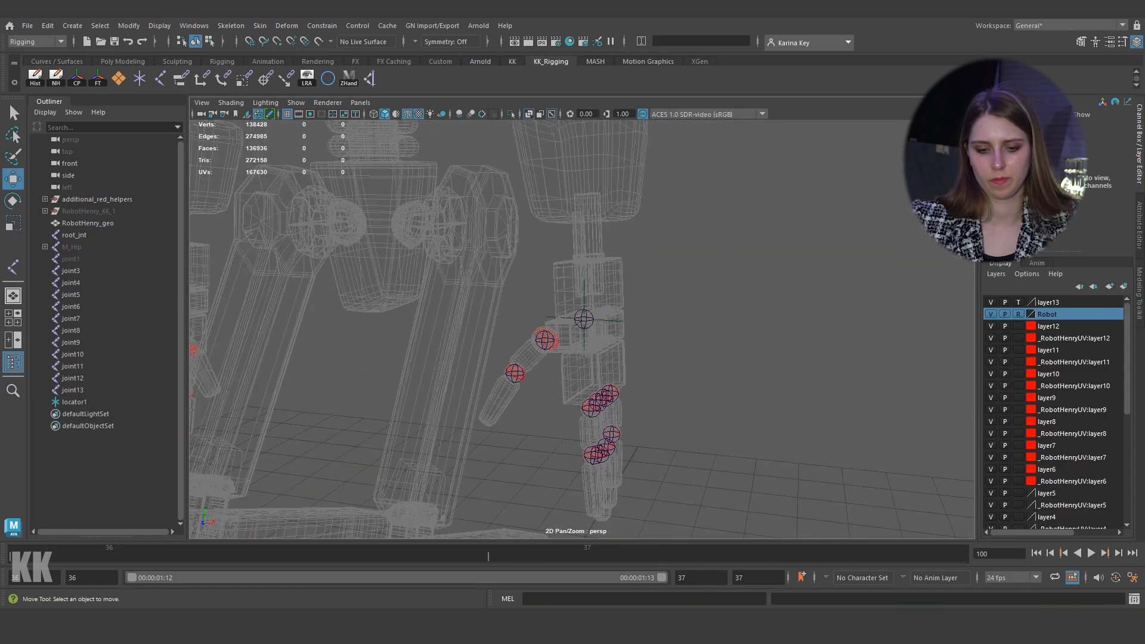
{"action": "left_click_drag", "start_coordinate": [703, 265], "coordinate": [775, 271], "text": "alt"}
{"action": "right_click_drag", "start_coordinate": [775, 271], "coordinate": [883, 271], "text": "alt"}
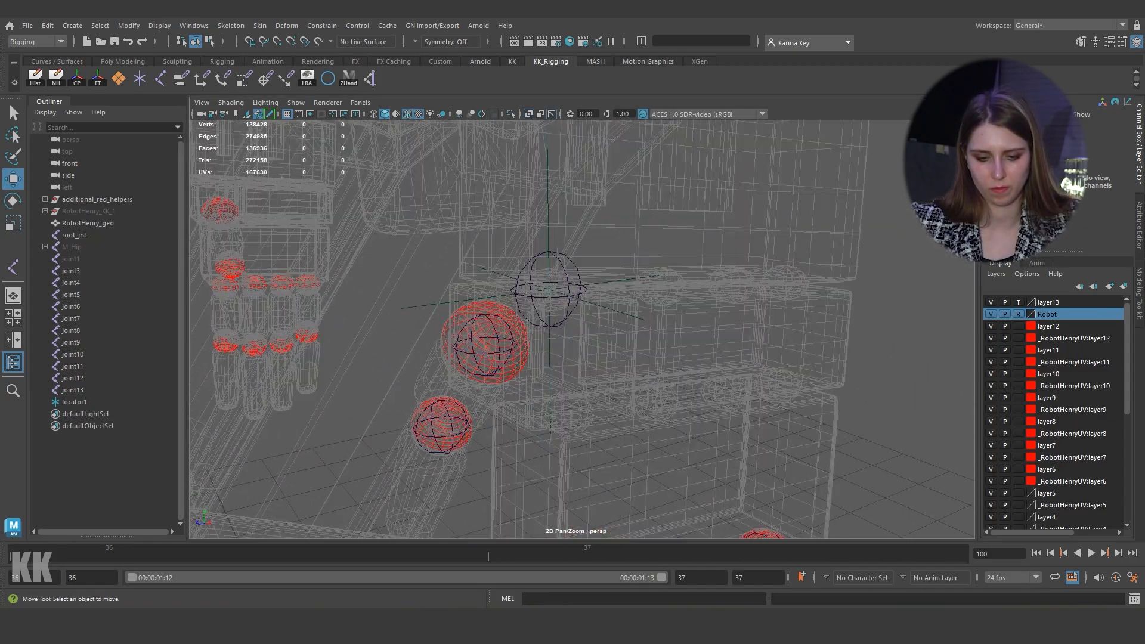
{"action": "left_click", "coordinate": [620, 281]}
{"action": "key", "text": "h"}
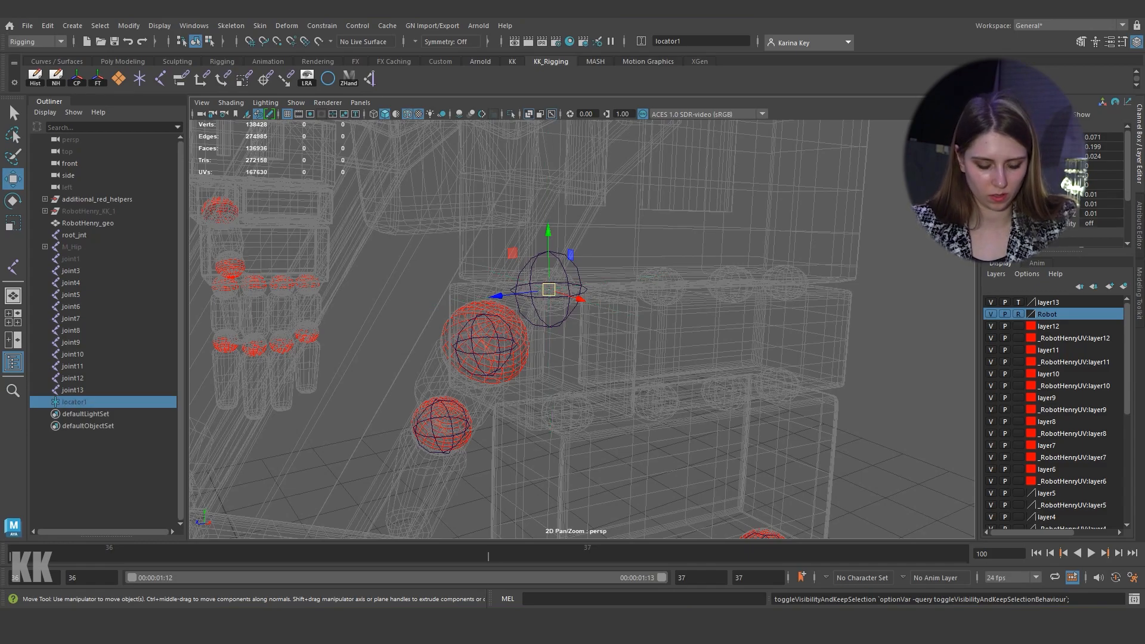
{"action": "right_click_drag", "start_coordinate": [620, 281], "coordinate": [692, 280], "text": "alt"}
{"action": "key", "text": "h"}
{"action": "key", "text": "ctrl+d"}
{"action": "left_click", "coordinate": [74, 402]}
{"action": "key", "text": "h"}
{"action": "left_click", "coordinate": [74, 414]}
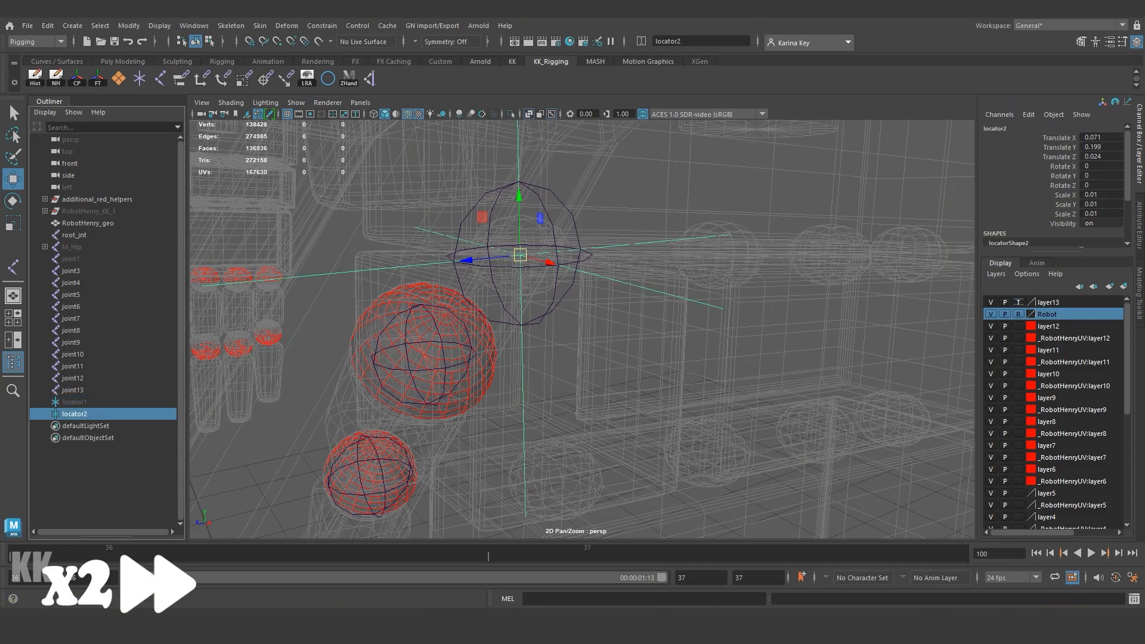
Step: Move locator2 to the second ball inside the hand block, about X 0.073, Y 0.198, Z 0.016
{"action": "left_click", "coordinate": [1018, 302]}
{"action": "left_click_drag", "start_coordinate": [520, 255], "coordinate": [715, 262]}
{"action": "left_click_drag", "start_coordinate": [596, 286], "coordinate": [739, 286], "text": "alt"}
{"action": "key", "text": "space"}
{"action": "key", "text": "space"}
{"action": "middle_click_drag", "start_coordinate": [928, 274], "coordinate": [573, 319], "text": "alt"}
{"action": "right_click_drag", "start_coordinate": [573, 319], "coordinate": [608, 319], "text": "alt"}
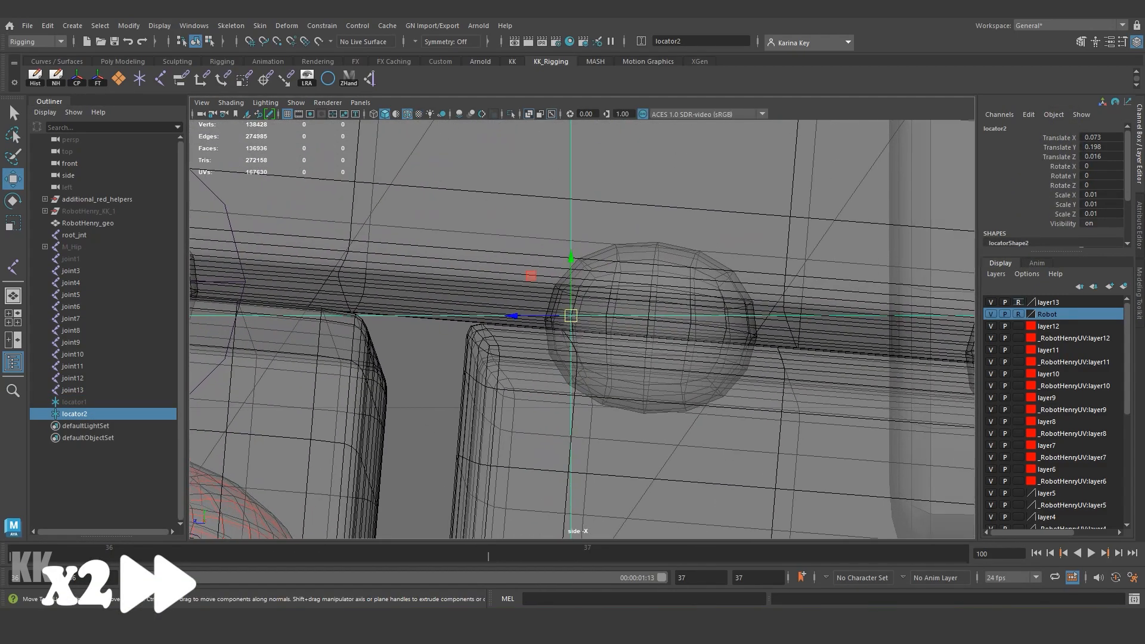
Step: Center locator2 on the second hand ball using the side and front views, about X 0.071, Y 0.198, Z 0.015
{"action": "left_click", "coordinate": [1018, 302]}
{"action": "left_click_drag", "start_coordinate": [513, 316], "coordinate": [593, 316]}
{"action": "key", "text": "space"}
{"action": "key", "text": "space"}
{"action": "left_click_drag", "start_coordinate": [706, 378], "coordinate": [633, 378]}
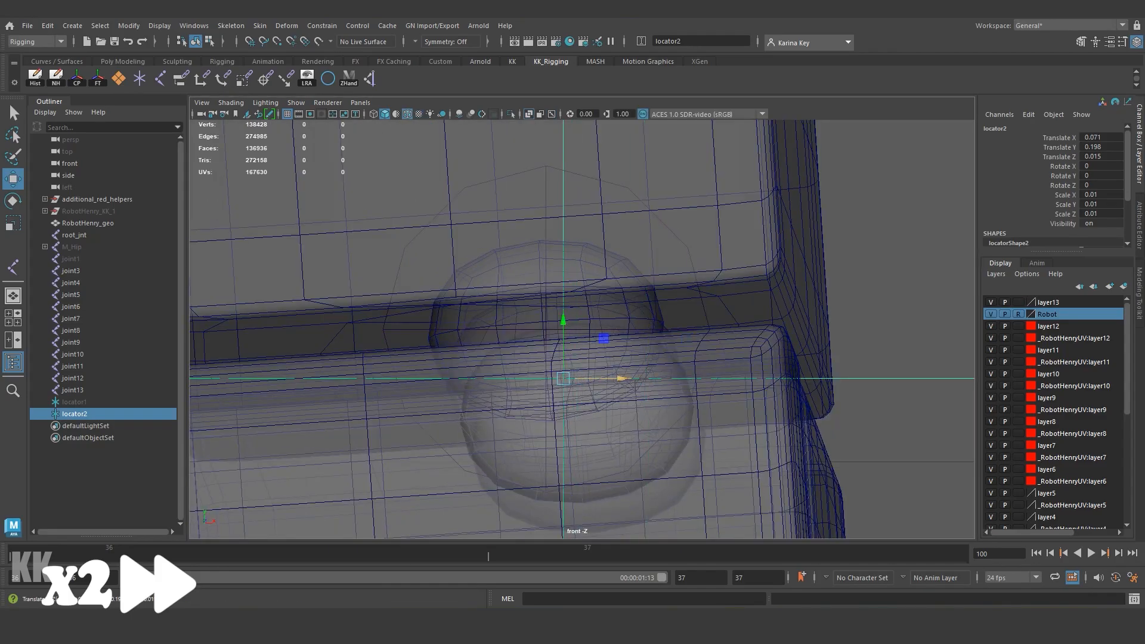
{"action": "key", "text": "space"}
{"action": "key", "text": "space"}
Step: Duplicate joint13, move the copy to the second hand ball, about X 0.073, Y 0.199, Z 0.016, and template layer13
{"action": "left_click_drag", "start_coordinate": [573, 334], "coordinate": [661, 268], "text": "alt"}
{"action": "left_click", "coordinate": [72, 390]}
{"action": "key", "text": "ctrl+d"}
{"action": "left_click_drag", "start_coordinate": [415, 265], "coordinate": [659, 246]}
{"action": "left_click", "coordinate": [1018, 302]}
{"action": "left_click_drag", "start_coordinate": [659, 257], "coordinate": [620, 334], "text": "alt"}
{"action": "left_click_drag", "start_coordinate": [649, 288], "coordinate": [667, 262]}
{"action": "right_click_drag", "start_coordinate": [667, 263], "coordinate": [704, 262], "text": "alt"}
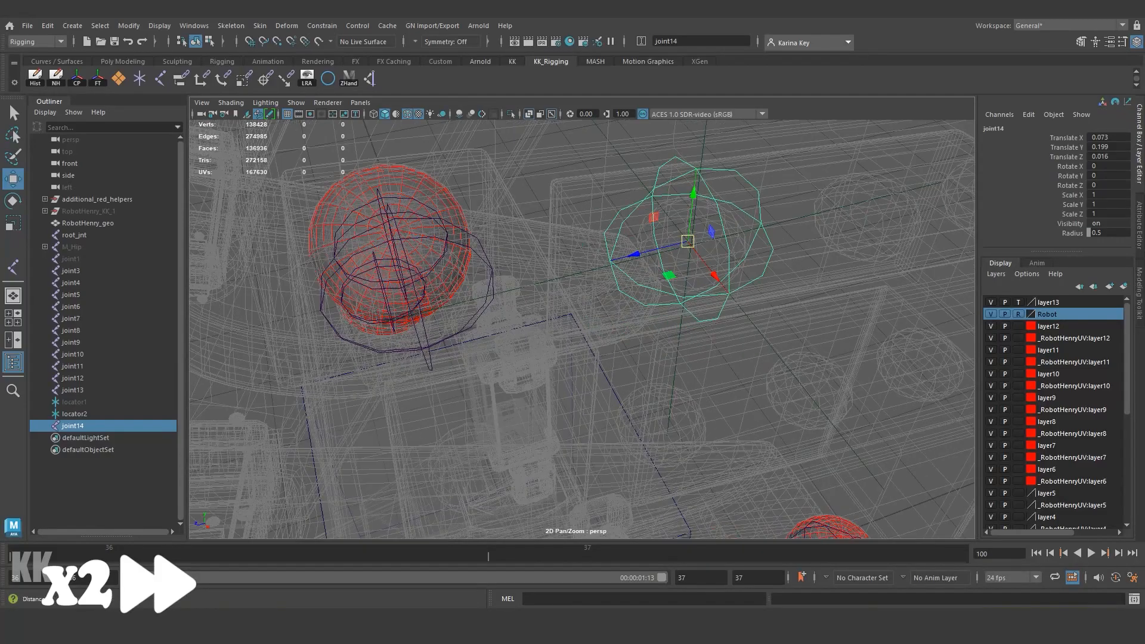
Step: Align joint14 with the center of locator2, about X 0.071, Y 0.198, Z 0.015
{"action": "right_click_drag", "start_coordinate": [596, 286], "coordinate": [679, 287], "text": "alt"}
{"action": "left_click_drag", "start_coordinate": [513, 238], "coordinate": [549, 241]}
{"action": "right_click_drag", "start_coordinate": [656, 268], "coordinate": [561, 268], "text": "alt"}
{"action": "left_click_drag", "start_coordinate": [560, 286], "coordinate": [590, 298], "text": "alt"}
{"action": "left_click", "coordinate": [751, 286]}
{"action": "right_click_drag", "start_coordinate": [667, 268], "coordinate": [644, 286], "text": "alt"}
{"action": "left_click_drag", "start_coordinate": [596, 298], "coordinate": [656, 275], "text": "alt"}
Step: Duplicate locator2 and hide the original locator
{"action": "left_click", "coordinate": [75, 414]}
{"action": "key", "text": "ctrl+d"}
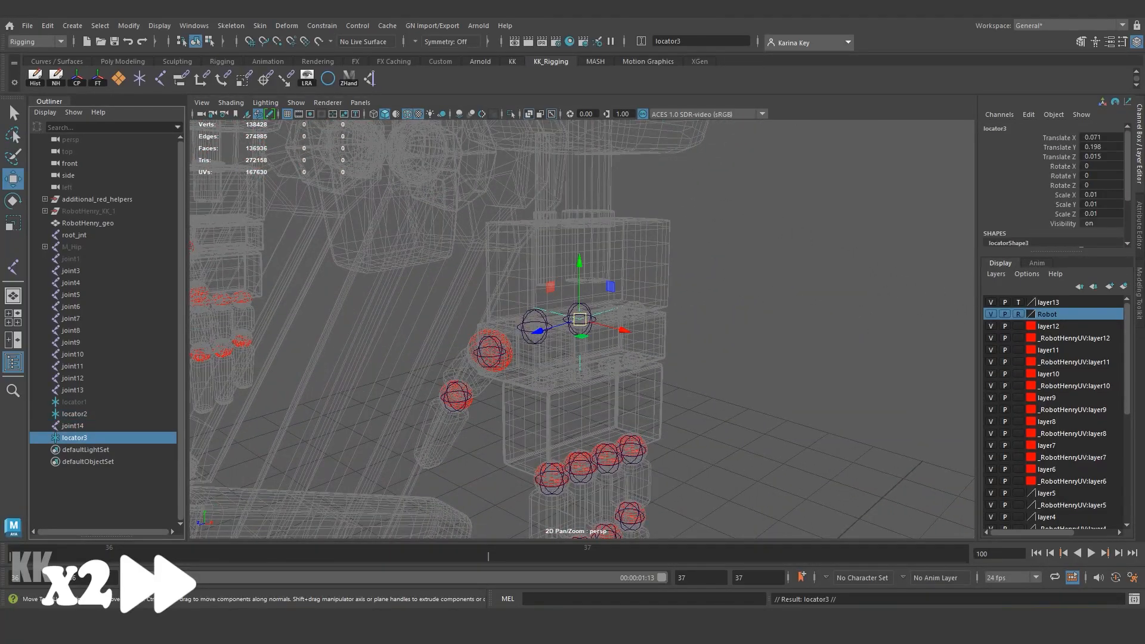
{"action": "left_click", "coordinate": [75, 402]}
{"action": "left_click", "coordinate": [74, 414]}
{"action": "key", "text": "h"}
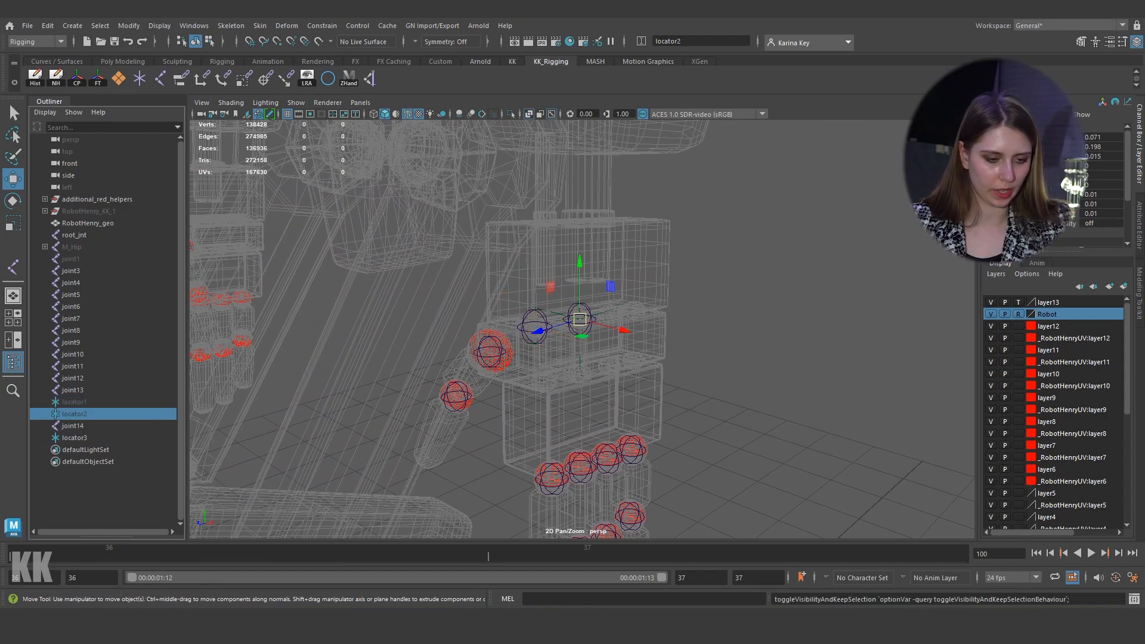
Step: Move locator3 along Z to the third ball inside the hand block, about Z 0.008
{"action": "left_click", "coordinate": [75, 438]}
{"action": "right_click_drag", "start_coordinate": [573, 298], "coordinate": [739, 298], "text": "alt"}
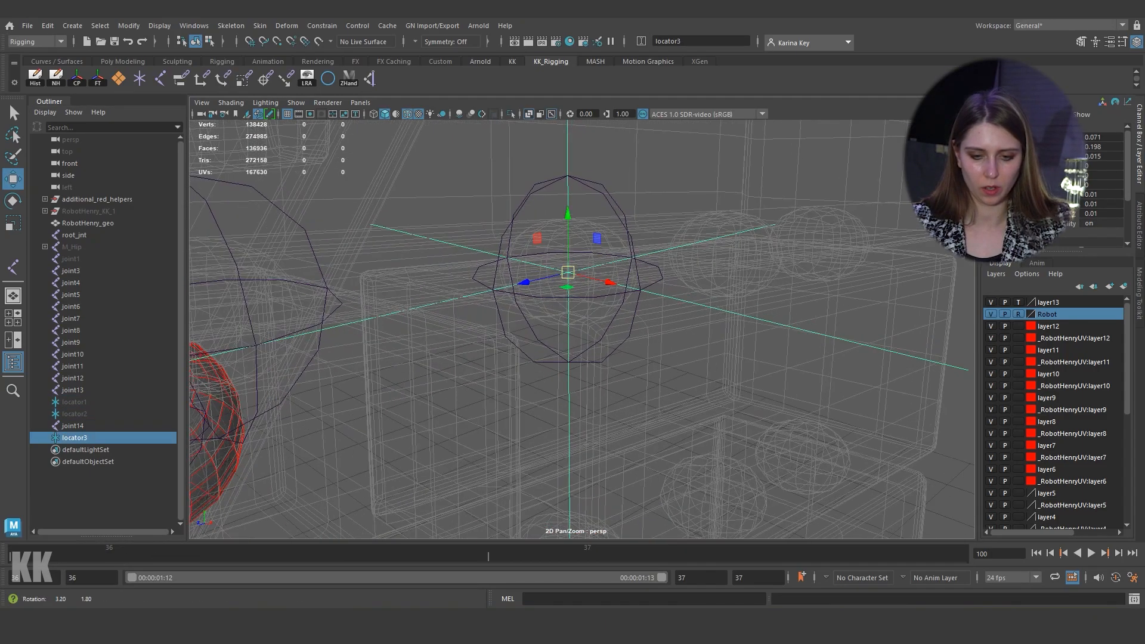
{"action": "left_click_drag", "start_coordinate": [632, 298], "coordinate": [584, 298], "text": "alt"}
{"action": "left_click_drag", "start_coordinate": [515, 282], "coordinate": [717, 246]}
{"action": "key", "text": "space"}
{"action": "key", "text": "space"}
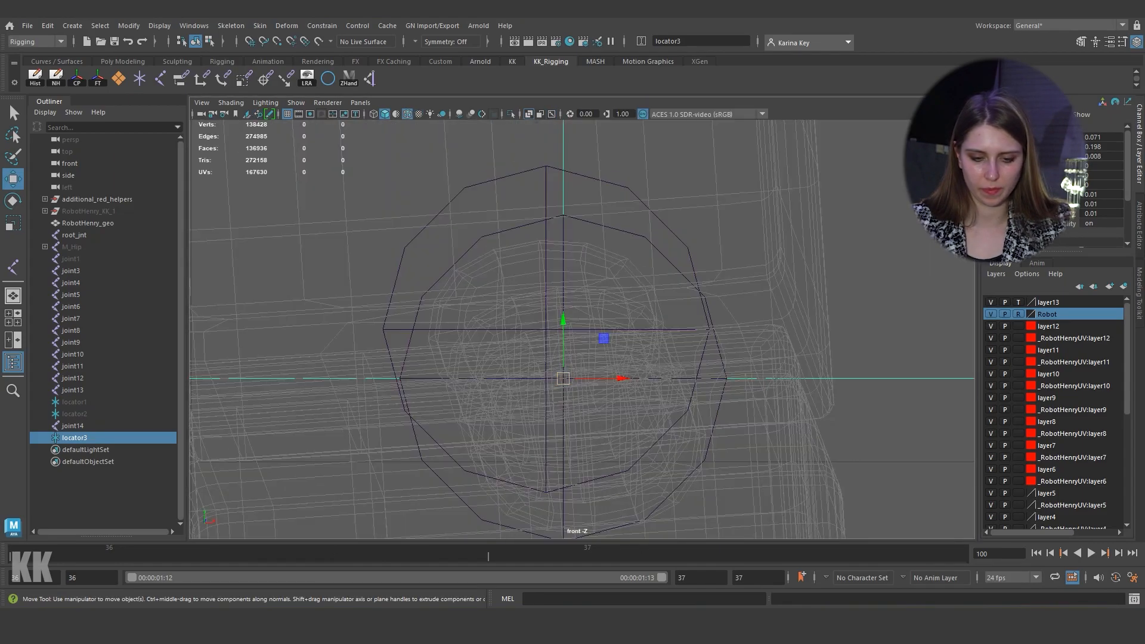
Step: Fine-tune locator3 to the center of the third ball in the side and front views, about X 0.072, Y 0.198, Z 0.008
{"action": "key", "text": "space"}
{"action": "key", "text": "space"}
{"action": "middle_click_drag", "start_coordinate": [811, 319], "coordinate": [336, 309], "text": "alt"}
{"action": "scroll", "coordinate": [582, 330], "scroll_direction": "up", "scroll_amount": 3}
{"action": "left_click_drag", "start_coordinate": [607, 255], "coordinate": [607, 295]}
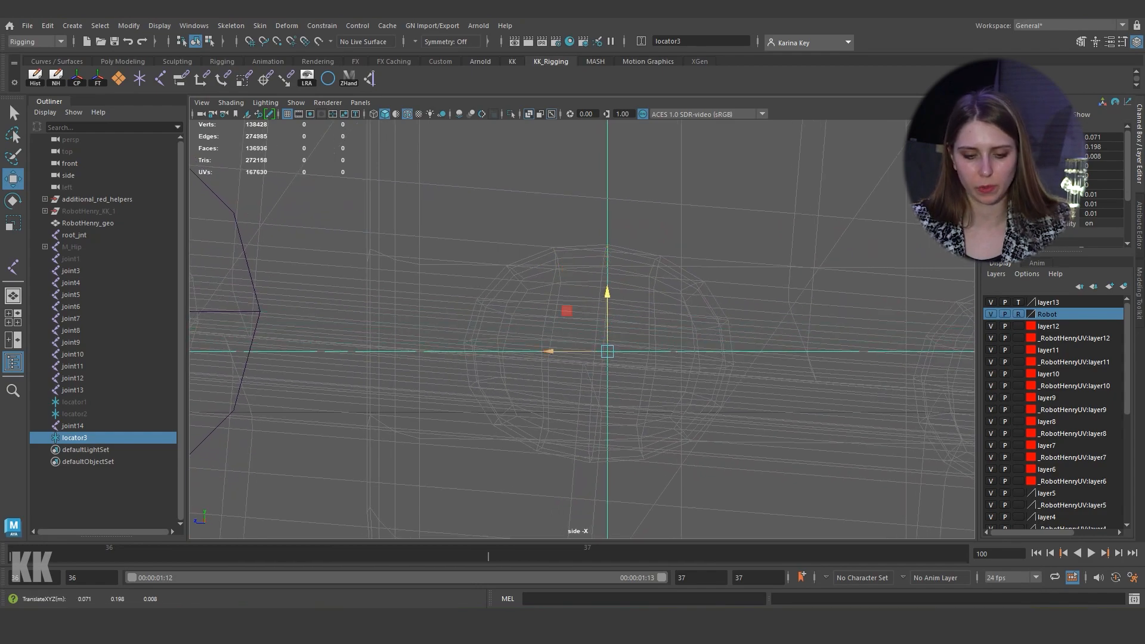
{"action": "mouse_move", "coordinate": [549, 351]}
{"action": "left_mouse_down"}
{"action": "mouse_move", "coordinate": [534, 351]}
{"action": "mouse_move", "coordinate": [545, 351]}
{"action": "left_mouse_up"}
{"action": "left_click_drag", "start_coordinate": [603, 292], "coordinate": [603, 298]}
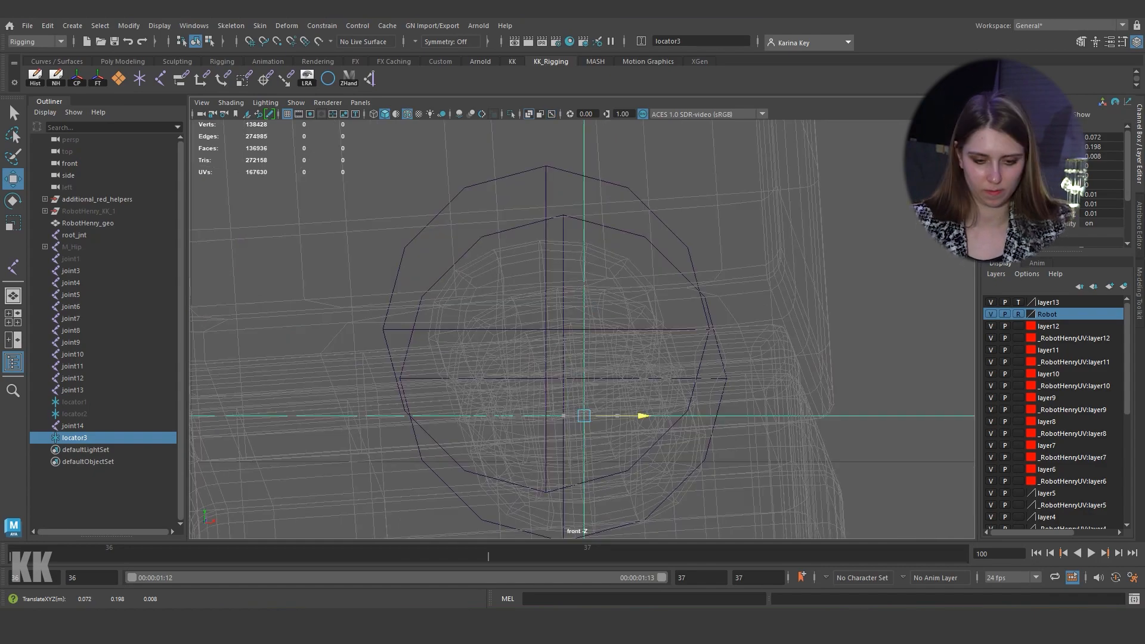
{"action": "key", "text": "space"}
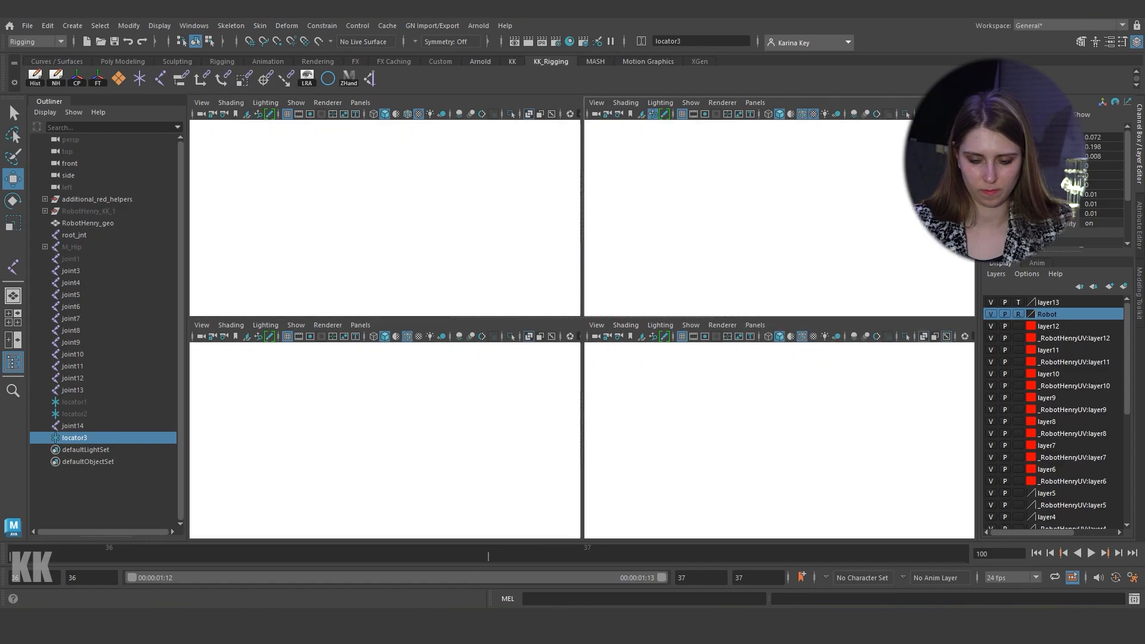
{"action": "key", "text": "space"}
Step: Duplicate joint14 and move the copy to the third hand ball, about X 0.073, Y 0.198, Z 0.009
{"action": "left_click_drag", "start_coordinate": [769, 239], "coordinate": [691, 316], "text": "alt"}
{"action": "mouse_move", "coordinate": [691, 316]}
{"action": "right_mouse_down", "text": "alt"}
{"action": "mouse_move", "coordinate": [745, 322]}
{"action": "mouse_move", "coordinate": [686, 322]}
{"action": "right_mouse_up", "text": "alt"}
{"action": "left_click_drag", "start_coordinate": [572, 334], "coordinate": [662, 298], "text": "alt"}
{"action": "middle_click_drag", "start_coordinate": [584, 358], "coordinate": [664, 310], "text": "alt"}
{"action": "right_click_drag", "start_coordinate": [664, 310], "coordinate": [737, 316], "text": "alt"}
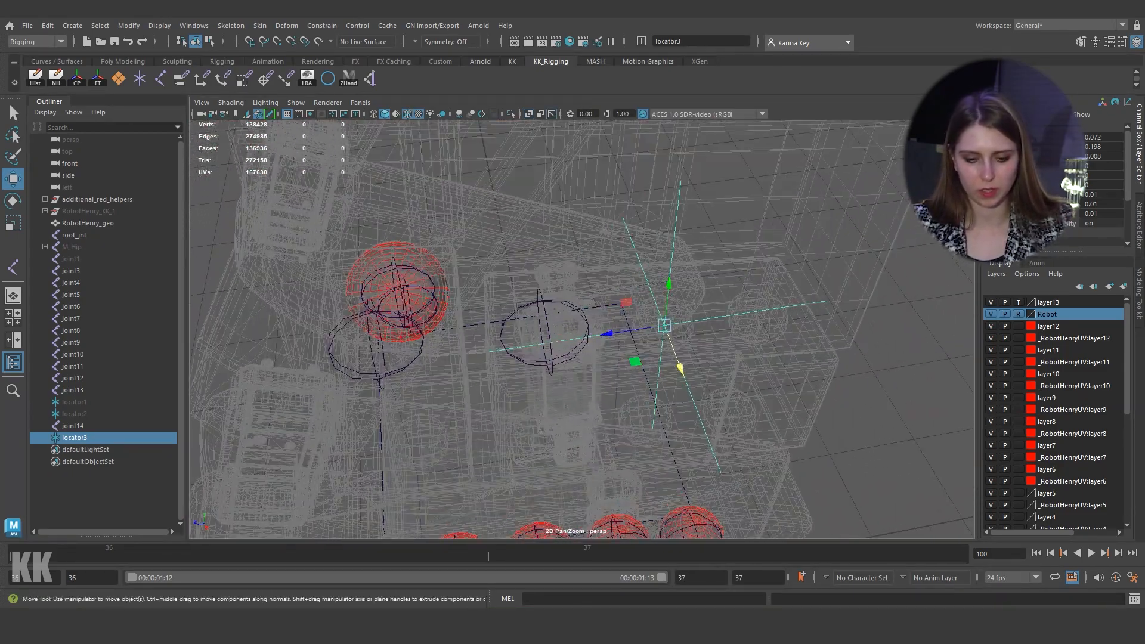
{"action": "left_click", "coordinate": [823, 382]}
{"action": "left_click_drag", "start_coordinate": [715, 364], "coordinate": [757, 322], "text": "alt"}
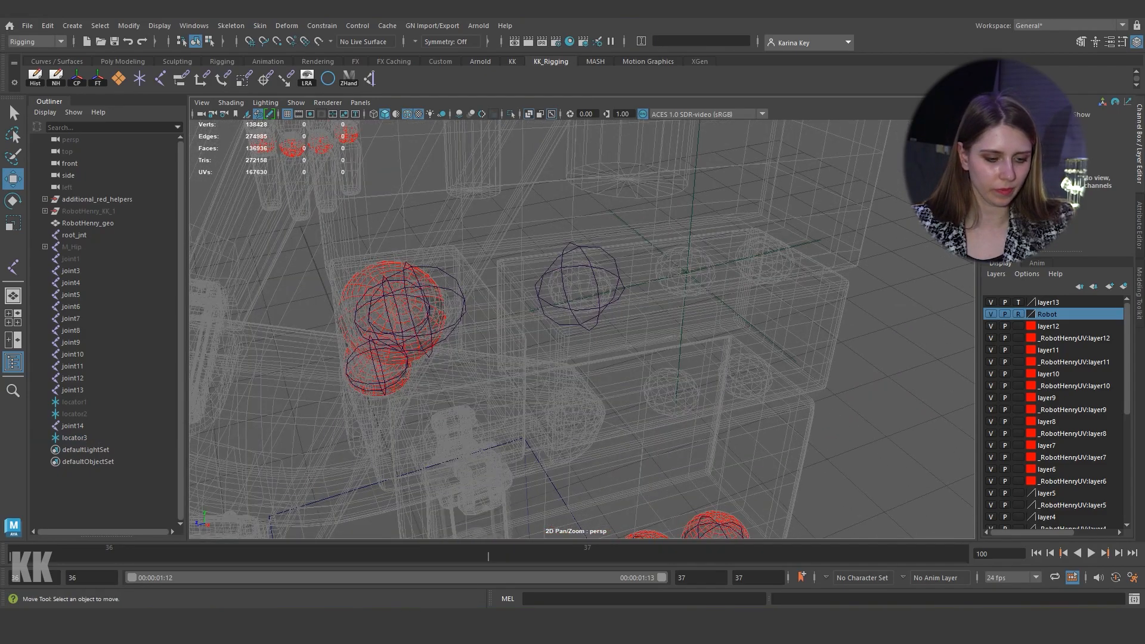
{"action": "left_click", "coordinate": [73, 426]}
{"action": "key", "text": "ctrl+d"}
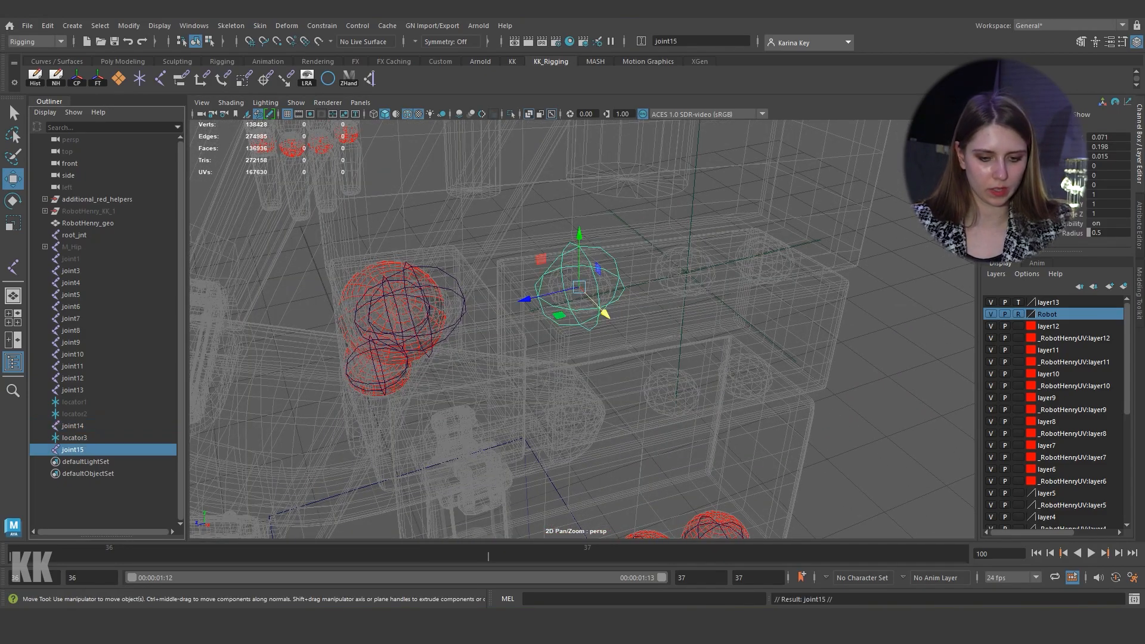
{"action": "left_click_drag", "start_coordinate": [525, 300], "coordinate": [688, 272]}
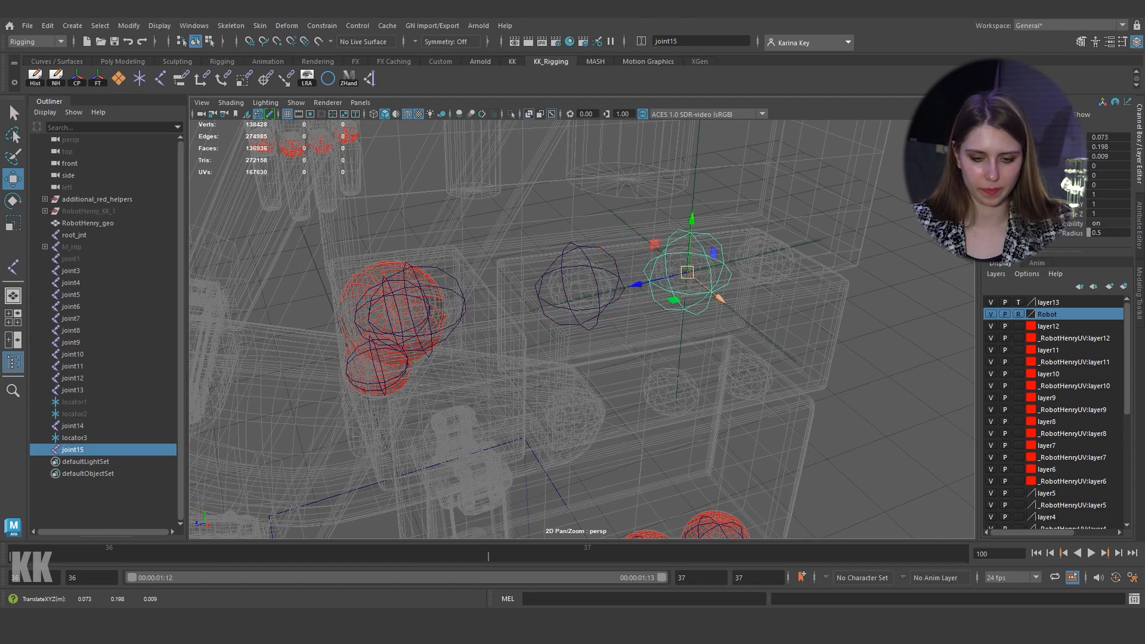
Step: Adjust joint15 onto the center of locator3, checking the alignment up close in the perspective view
{"action": "scroll", "coordinate": [687, 272], "scroll_direction": "up", "scroll_amount": 4}
{"action": "key", "text": "f"}
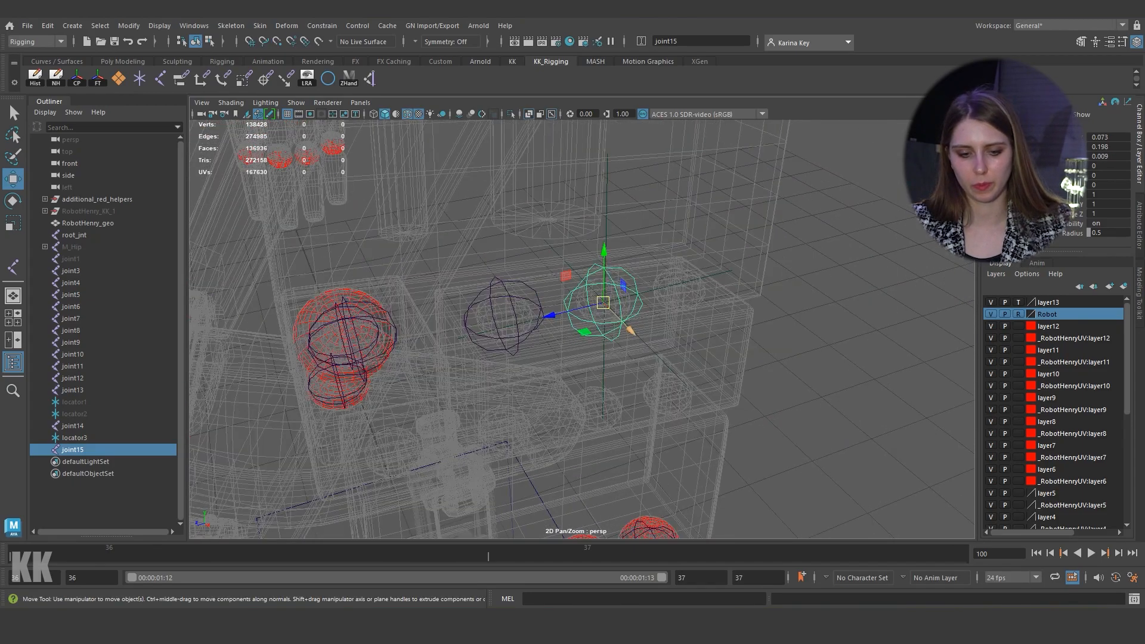
{"action": "middle_click_drag", "start_coordinate": [603, 301], "coordinate": [369, 389], "text": "alt"}
{"action": "left_click_drag", "start_coordinate": [381, 387], "coordinate": [471, 370], "text": "alt"}
{"action": "scroll", "coordinate": [471, 370], "scroll_direction": "up", "scroll_amount": 5}
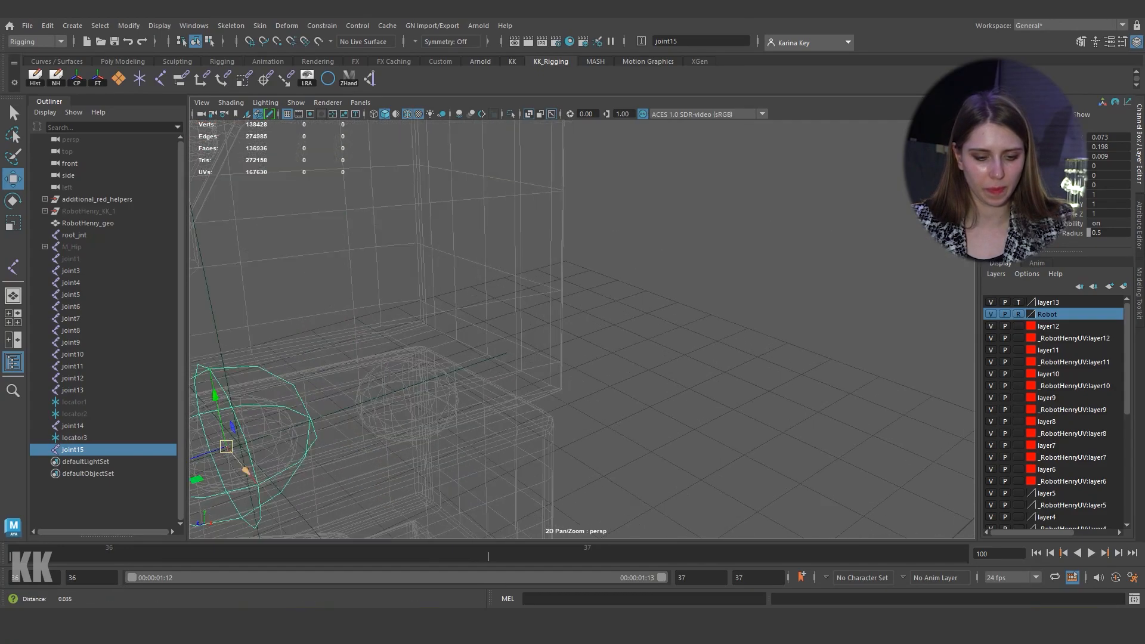
{"action": "middle_click_drag", "start_coordinate": [471, 381], "coordinate": [828, 214], "text": "alt"}
{"action": "scroll", "coordinate": [582, 329], "scroll_direction": "down", "scroll_amount": 3}
{"action": "left_click_drag", "start_coordinate": [581, 298], "coordinate": [596, 325], "text": "alt"}
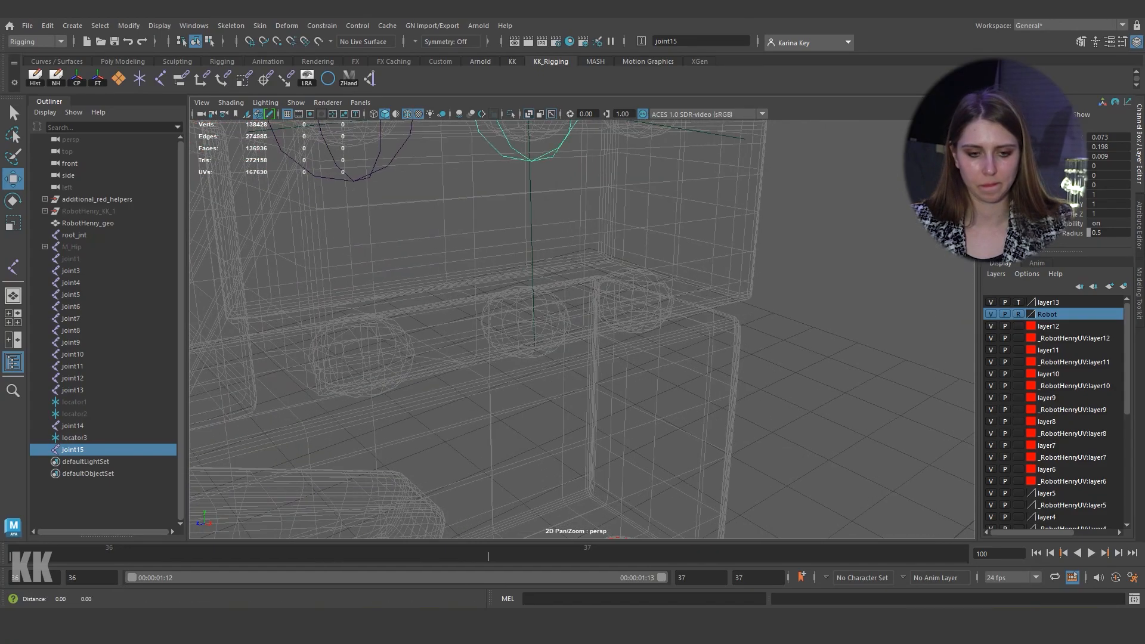
{"action": "middle_click_drag", "start_coordinate": [531, 140], "coordinate": [620, 367], "text": "alt"}
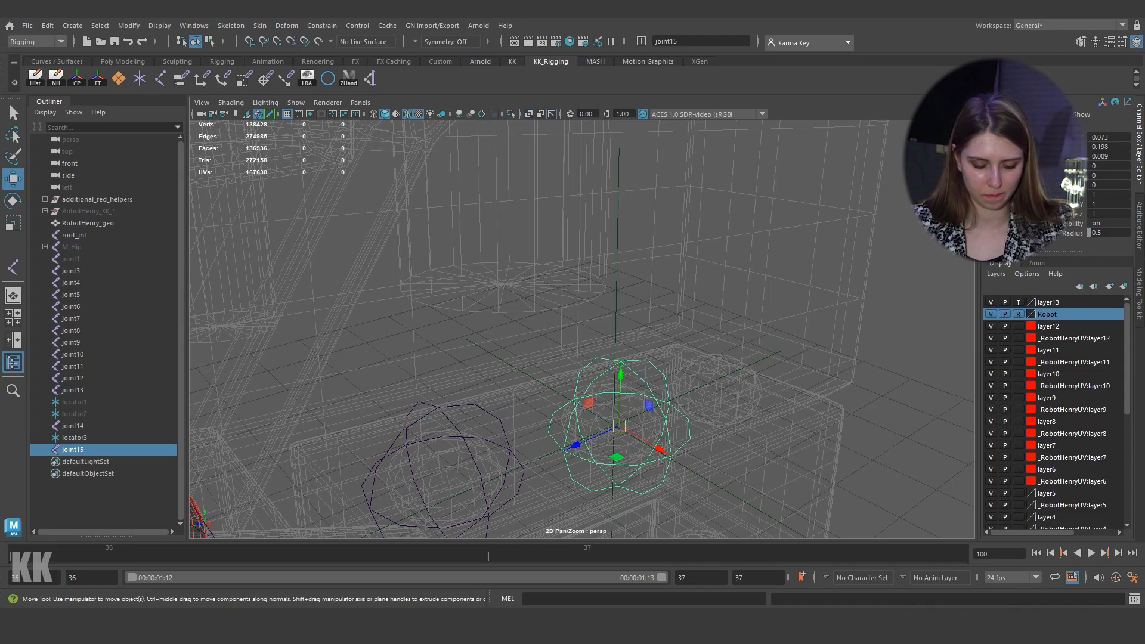
{"action": "left_click_drag", "start_coordinate": [618, 426], "coordinate": [615, 421]}
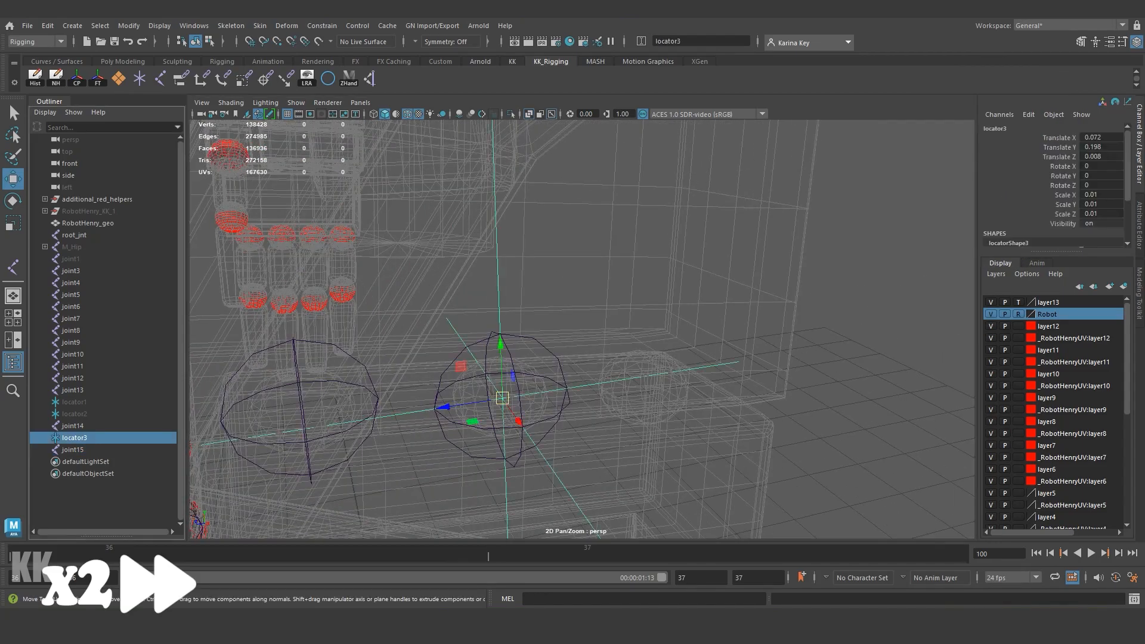
Step: Duplicate locator3 and center the copy on the fourth hand ball, about X 0.072, Y 0.197, Z 0.003
{"action": "key", "text": "space"}
{"action": "key", "text": "space"}
{"action": "key", "text": "space"}
{"action": "key", "text": "space"}
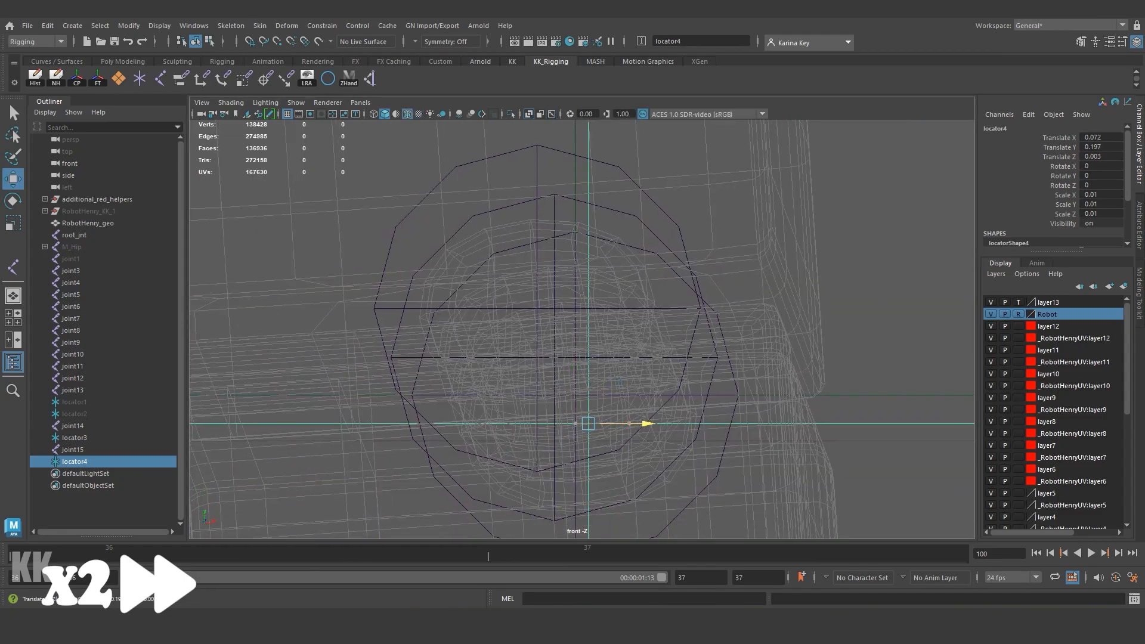
{"action": "key", "text": "space"}
{"action": "key", "text": "space"}
{"action": "left_click_drag", "start_coordinate": [596, 334], "coordinate": [602, 358], "text": "alt"}
Step: Duplicate joint15 and place the copy on locator4 at the fourth hand ball, about X 0.072, Y 0.197, Z 0.003
{"action": "left_click", "coordinate": [600, 231]}
{"action": "key", "text": "ctrl+d"}
{"action": "left_click_drag", "start_coordinate": [600, 230], "coordinate": [620, 191]}
{"action": "scroll", "coordinate": [656, 334], "scroll_direction": "up", "scroll_amount": 6}
{"action": "left_click_drag", "start_coordinate": [656, 334], "coordinate": [686, 381], "text": "alt"}
{"action": "key", "text": "space"}
Step: Hide locator3 and select joint16
{"action": "left_click", "coordinate": [75, 461]}
{"action": "left_click", "coordinate": [74, 438]}
{"action": "key", "text": "h"}
{"action": "left_click", "coordinate": [75, 462]}
{"action": "key", "text": "h"}
{"action": "left_click", "coordinate": [73, 473]}
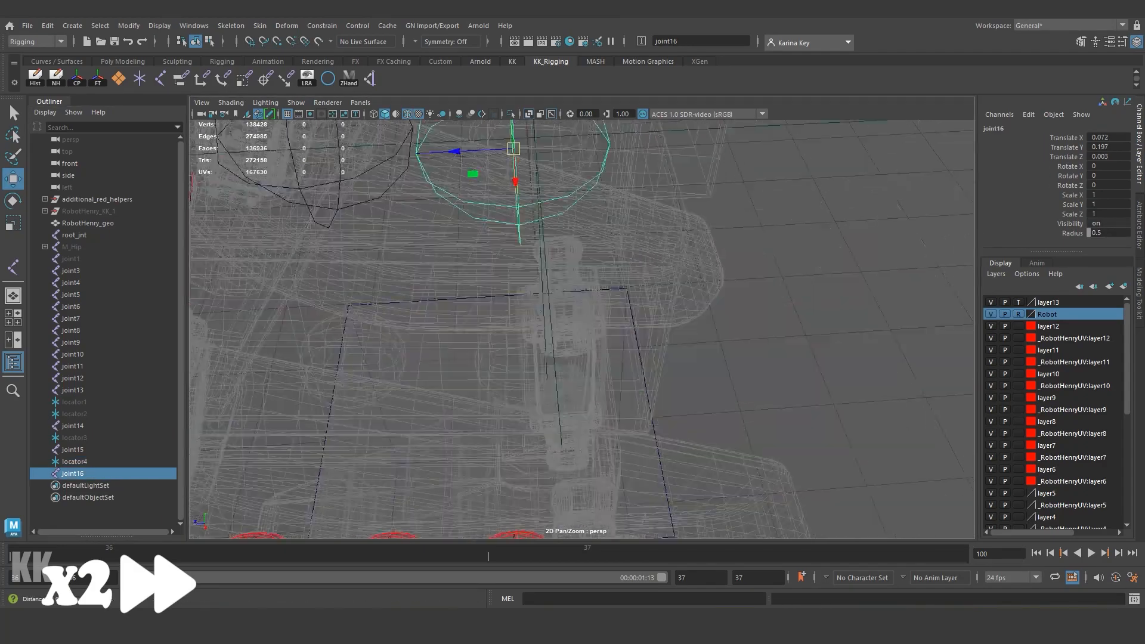
Step: Duplicate the four upper palm joints and move the copies down to the lower row of palm balls, about Y 0.191
{"action": "scroll", "coordinate": [656, 334], "scroll_direction": "up", "scroll_amount": 4}
{"action": "middle_click_drag", "start_coordinate": [626, 334], "coordinate": [668, 286], "text": "alt"}
{"action": "right_click_drag", "start_coordinate": [686, 357], "coordinate": [655, 370], "text": "alt"}
{"action": "left_click", "coordinate": [686, 405]}
{"action": "left_click_drag", "start_coordinate": [655, 369], "coordinate": [644, 286], "text": "alt"}
{"action": "right_click_drag", "start_coordinate": [644, 286], "coordinate": [560, 274], "text": "alt"}
{"action": "key", "text": "space"}
{"action": "left_click_drag", "start_coordinate": [710, 221], "coordinate": [495, 259]}
{"action": "key", "text": "ctrl+d"}
{"action": "left_click_drag", "start_coordinate": [514, 189], "coordinate": [513, 244]}
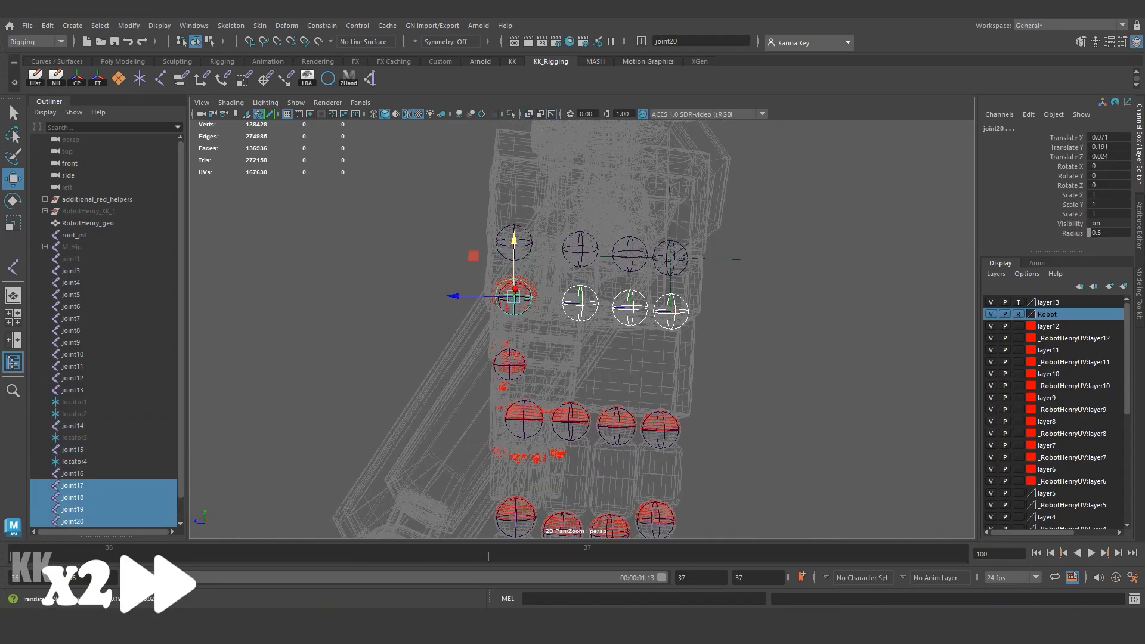
Step: Align joint20 with the first ball of the lower palm row in the side view, about Z 0.023
{"action": "right_click_drag", "start_coordinate": [525, 286], "coordinate": [626, 310], "text": "alt"}
{"action": "middle_click_drag", "start_coordinate": [626, 286], "coordinate": [577, 351], "text": "alt"}
{"action": "right_click_drag", "start_coordinate": [453, 334], "coordinate": [560, 358], "text": "alt"}
{"action": "middle_click_drag", "start_coordinate": [561, 358], "coordinate": [629, 335], "text": "alt"}
{"action": "left_click_drag", "start_coordinate": [264, 295], "coordinate": [249, 319]}
{"action": "left_click", "coordinate": [289, 417], "text": "alt"}
{"action": "left_click", "coordinate": [289, 417]}
{"action": "left_click_drag", "start_coordinate": [230, 361], "coordinate": [274, 360]}
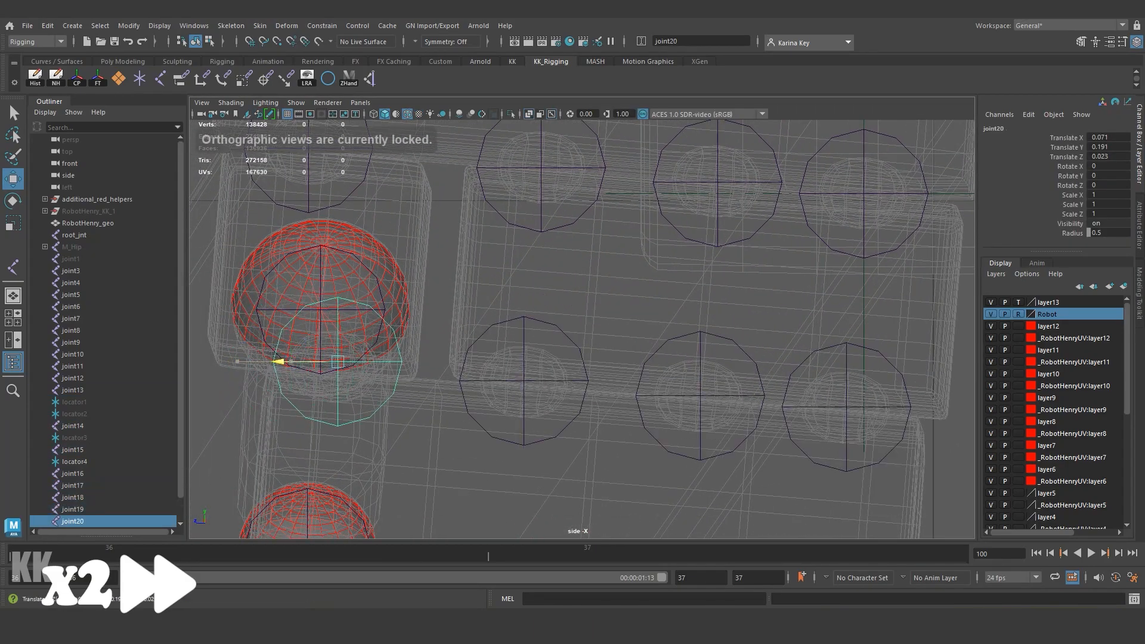
{"action": "left_click_drag", "start_coordinate": [333, 300], "coordinate": [333, 310]}
Step: Center joint20 on its ball in the front view, about X 0.072, Y 0.19, and return to the perspective view
{"action": "key", "text": "space"}
{"action": "key", "text": "space"}
{"action": "right_click_drag", "start_coordinate": [477, 334], "coordinate": [626, 358], "text": "alt"}
{"action": "left_click_drag", "start_coordinate": [526, 394], "coordinate": [532, 394]}
{"action": "middle_click_drag", "start_coordinate": [537, 406], "coordinate": [543, 373], "text": "alt"}
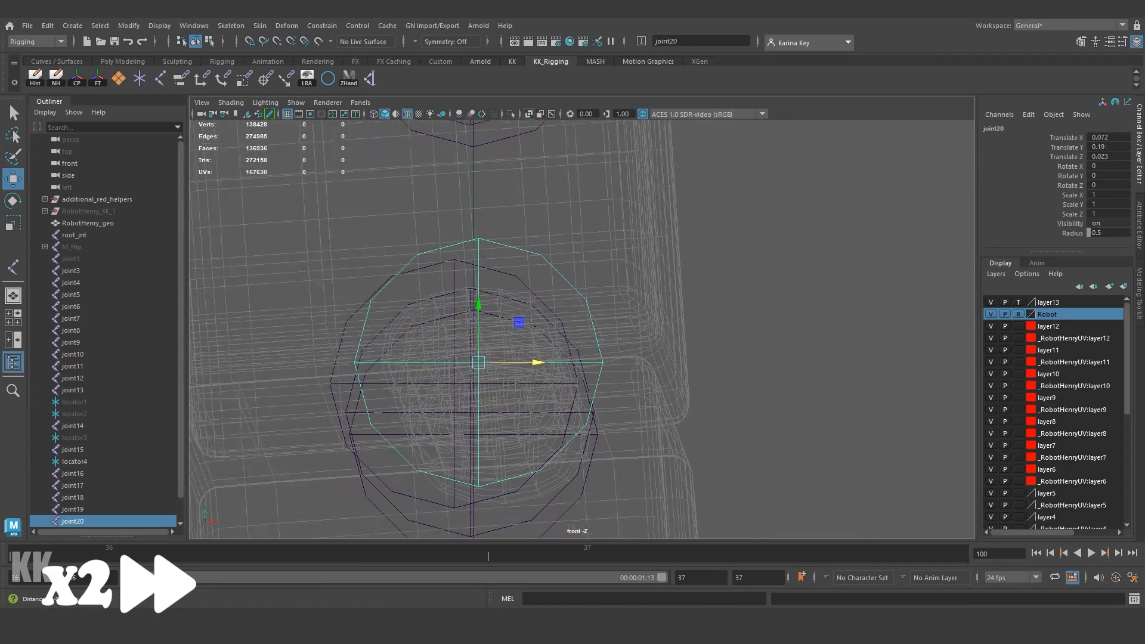
{"action": "key", "text": "space"}
{"action": "key", "text": "space"}
Step: Take layer13 out of template display and delete the helper locators
{"action": "left_click_drag", "start_coordinate": [596, 322], "coordinate": [632, 316], "text": "alt"}
{"action": "right_click_drag", "start_coordinate": [513, 334], "coordinate": [620, 346], "text": "alt"}
{"action": "left_click", "coordinate": [1019, 303]}
{"action": "left_click", "coordinate": [1018, 302]}
{"action": "left_click_drag", "start_coordinate": [573, 322], "coordinate": [572, 351], "text": "alt"}
{"action": "left_click", "coordinate": [557, 279]}
Step: Group the eight palm joints, joint13 through joint20, and hide the group
{"action": "left_click_drag", "start_coordinate": [613, 331], "coordinate": [621, 336]}
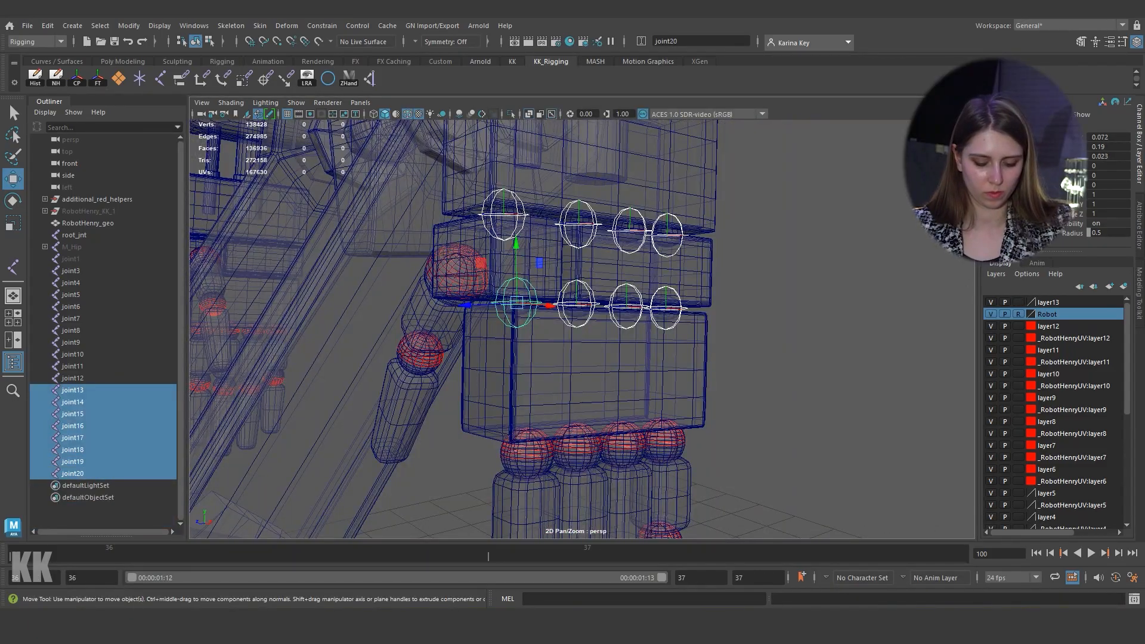
{"action": "key", "text": "ctrl+g"}
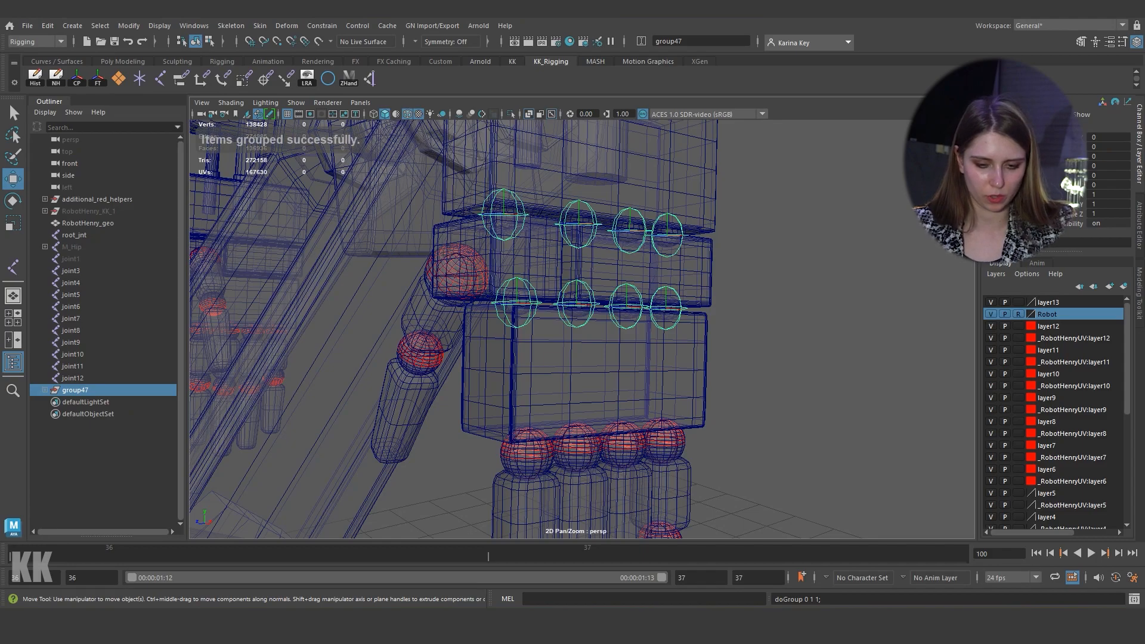
{"action": "key", "text": "h"}
{"action": "left_click", "coordinate": [805, 334]}
Step: Examine the placement of joint3 through joint12 on the thumb and fingers, and template layer13 again
{"action": "right_click_drag", "start_coordinate": [621, 334], "coordinate": [512, 334], "text": "alt"}
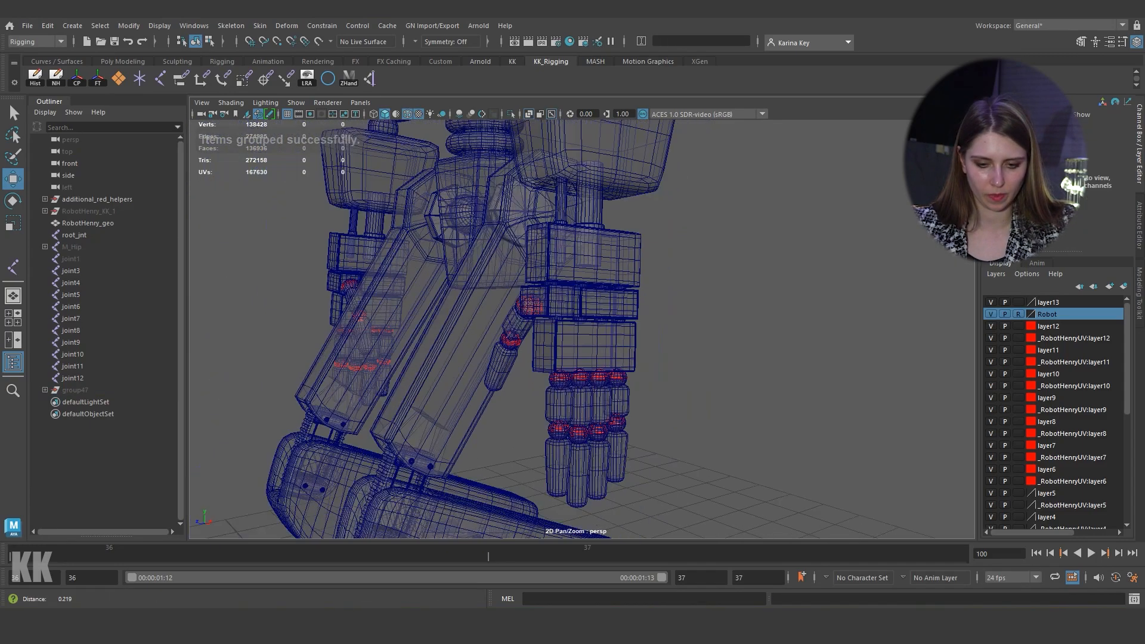
{"action": "mouse_move", "coordinate": [572, 322]}
{"action": "left_mouse_down", "text": "alt"}
{"action": "mouse_move", "coordinate": [621, 349]}
{"action": "mouse_move", "coordinate": [567, 327]}
{"action": "left_mouse_up", "text": "alt"}
{"action": "left_click", "coordinate": [71, 270]}
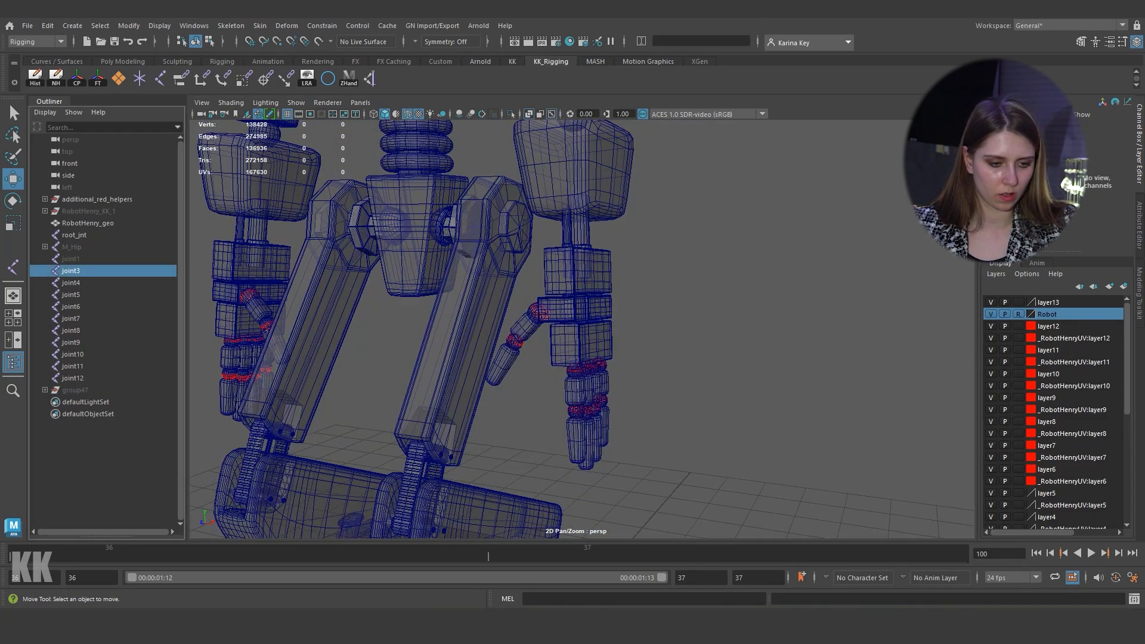
{"action": "left_click_drag", "start_coordinate": [71, 270], "coordinate": [72, 378]}
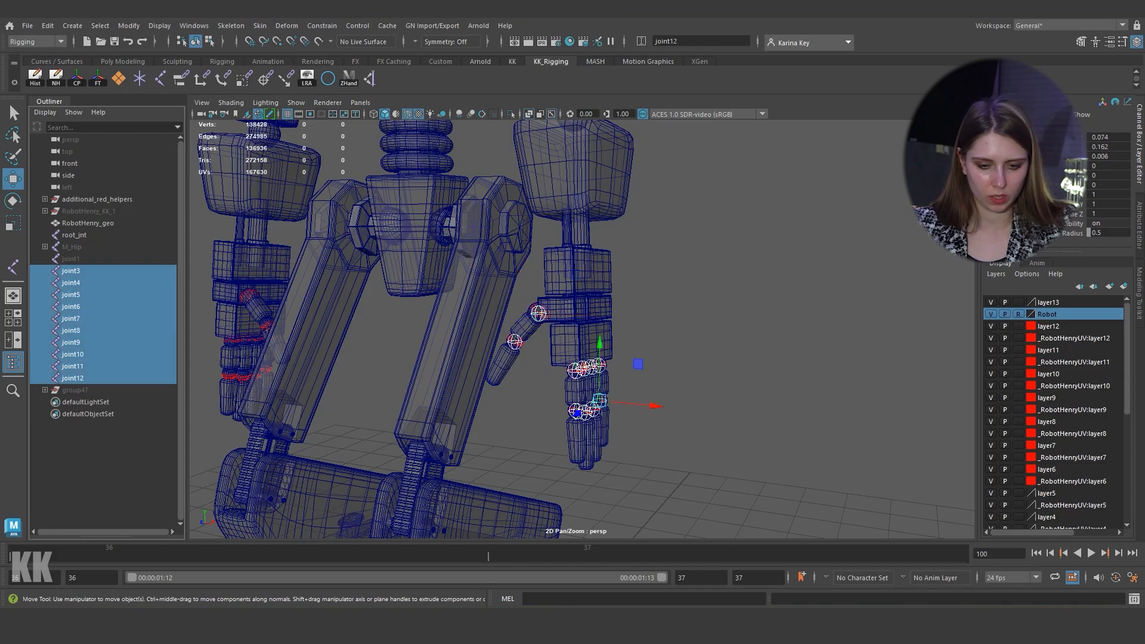
{"action": "key", "text": "f"}
{"action": "left_click_drag", "start_coordinate": [573, 334], "coordinate": [658, 335], "text": "alt"}
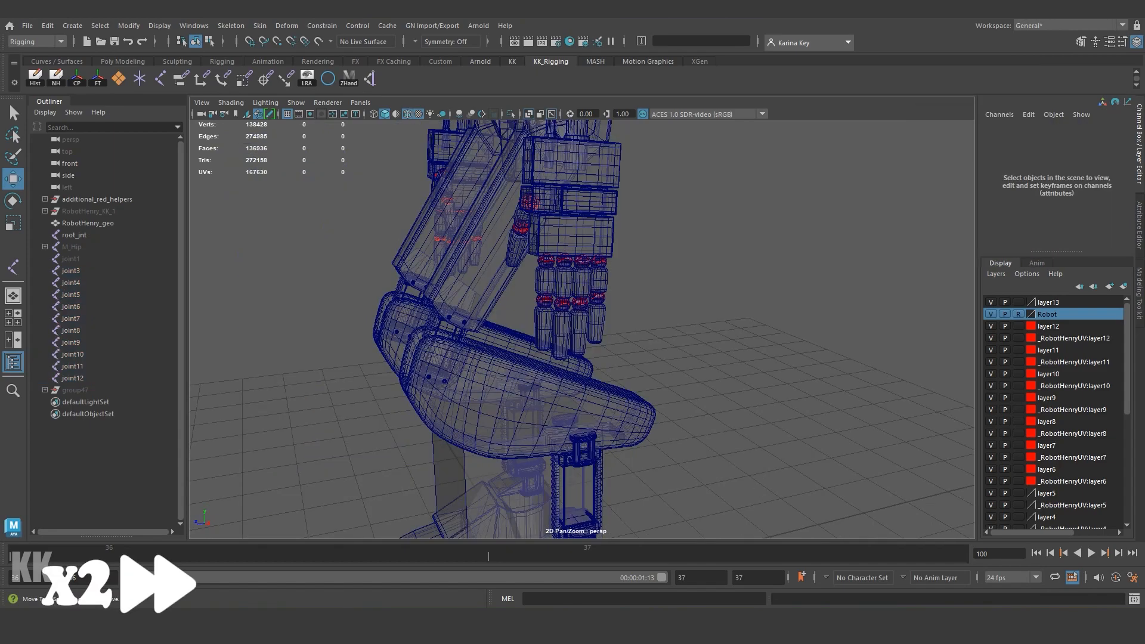
{"action": "scroll", "coordinate": [573, 298], "scroll_direction": "up", "scroll_amount": 6}
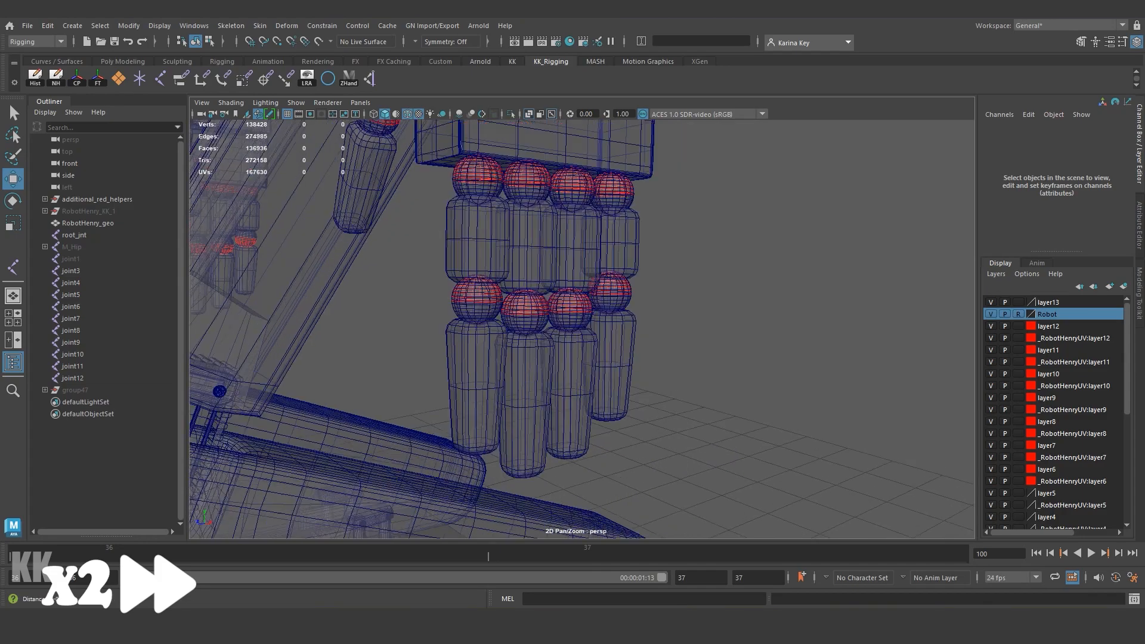
{"action": "middle_click_drag", "start_coordinate": [537, 268], "coordinate": [585, 334], "text": "alt"}
{"action": "left_click", "coordinate": [1018, 302]}
Step: Try to parent each lower finger joint to the upper joint of the same finger
{"action": "left_click", "coordinate": [530, 256]}
{"action": "left_click", "coordinate": [528, 374], "text": "shift"}
{"action": "left_click", "coordinate": [528, 374]}
{"action": "left_click", "coordinate": [530, 256], "text": "shift"}
{"action": "key", "text": "p"}
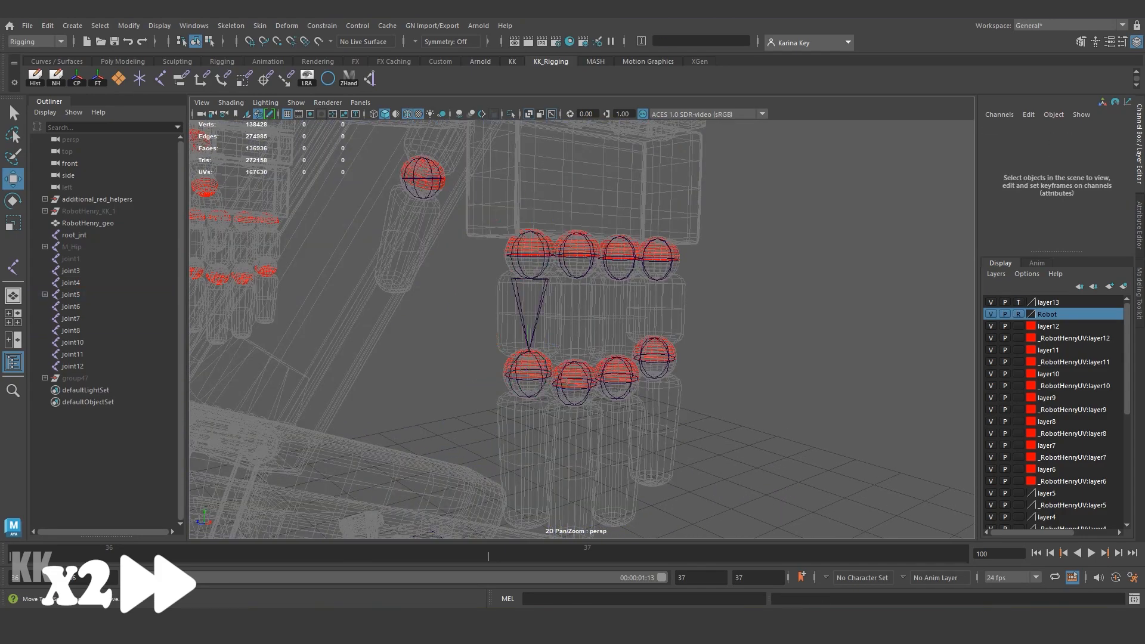
{"action": "left_click", "coordinate": [574, 383]}
{"action": "left_click", "coordinate": [576, 255], "text": "shift"}
{"action": "key", "text": "p"}
{"action": "left_click", "coordinate": [617, 378]}
{"action": "left_click", "coordinate": [619, 258], "text": "shift"}
{"action": "key", "text": "p"}
{"action": "left_click", "coordinate": [775, 358]}
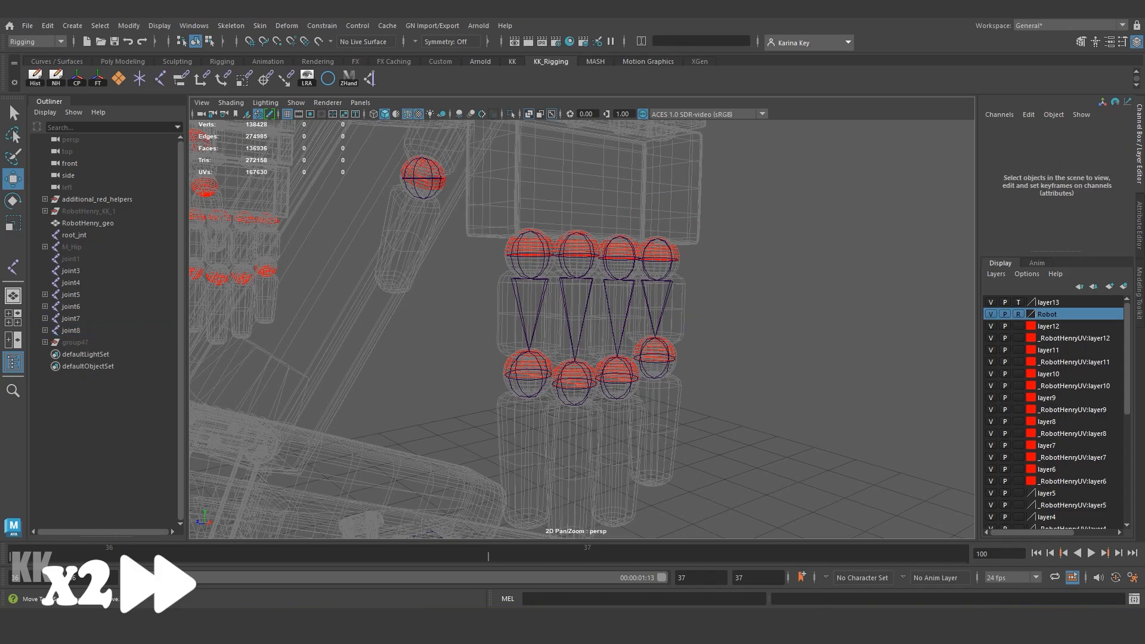
Step: Undo the parenting of the finger joints
{"action": "left_click_drag", "start_coordinate": [746, 358], "coordinate": [715, 328], "text": "alt"}
{"action": "key", "text": "ctrl+z"}
{"action": "key", "text": "ctrl+z"}
{"action": "key", "text": "ctrl+z"}
{"action": "key", "text": "ctrl+z"}
{"action": "key", "text": "ctrl+z"}
{"action": "key", "text": "ctrl+z"}
{"action": "key", "text": "ctrl+z"}
{"action": "key", "text": "ctrl+z"}
{"action": "key", "text": "ctrl+z"}
{"action": "key", "text": "ctrl+z"}
{"action": "key", "text": "ctrl+z"}
{"action": "key", "text": "ctrl+z"}
Step: Duplicate the four lower finger joints, joint9 through joint12, and move the copies down to the fingertips
{"action": "left_click_drag", "start_coordinate": [552, 224], "coordinate": [760, 301]}
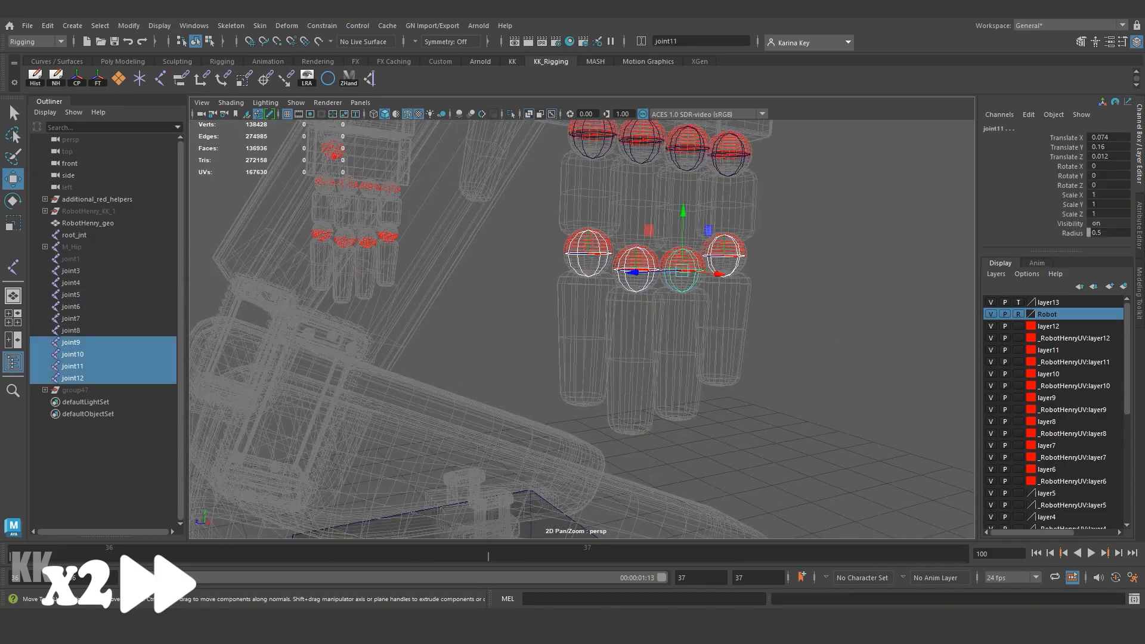
{"action": "key", "text": "ctrl+d"}
{"action": "left_click_drag", "start_coordinate": [681, 215], "coordinate": [680, 357]}
{"action": "left_click", "coordinate": [589, 253]}
{"action": "key", "text": "e"}
{"action": "left_click_drag", "start_coordinate": [615, 250], "coordinate": [615, 270]}
{"action": "left_click", "coordinate": [501, 358]}
{"action": "left_click", "coordinate": [587, 407]}
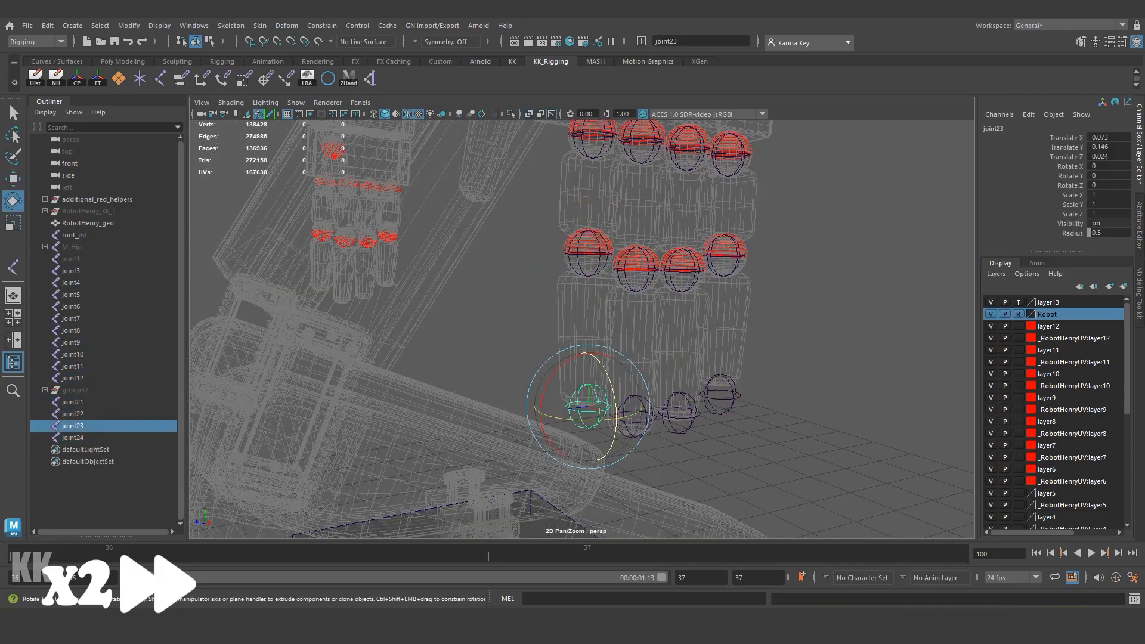
Step: Switch layer13 from template to reference and display the robot's wireframe over its shaded surfaces
{"action": "mouse_move", "coordinate": [587, 407]}
{"action": "left_mouse_down", "text": "alt"}
{"action": "mouse_move", "coordinate": [638, 369]}
{"action": "mouse_move", "coordinate": [608, 351]}
{"action": "mouse_move", "coordinate": [656, 340]}
{"action": "mouse_move", "coordinate": [624, 327]}
{"action": "left_mouse_up", "text": "alt"}
{"action": "key", "text": "w"}
{"action": "key", "text": "v"}
{"action": "mouse_move", "coordinate": [625, 357]}
{"action": "left_mouse_down", "text": "alt"}
{"action": "mouse_move", "coordinate": [716, 310]}
{"action": "mouse_move", "coordinate": [723, 284]}
{"action": "left_mouse_up", "text": "alt"}
{"action": "left_click", "coordinate": [1018, 302]}
{"action": "left_click", "coordinate": [231, 103]}
{"action": "left_click", "coordinate": [241, 222]}
{"action": "left_click", "coordinate": [536, 251]}
{"action": "left_click_drag", "start_coordinate": [537, 250], "coordinate": [656, 370], "text": "alt"}
Step: Move joint22 and joint24 vertically onto the tips of the middle and ring fingers
{"action": "left_click", "coordinate": [636, 462]}
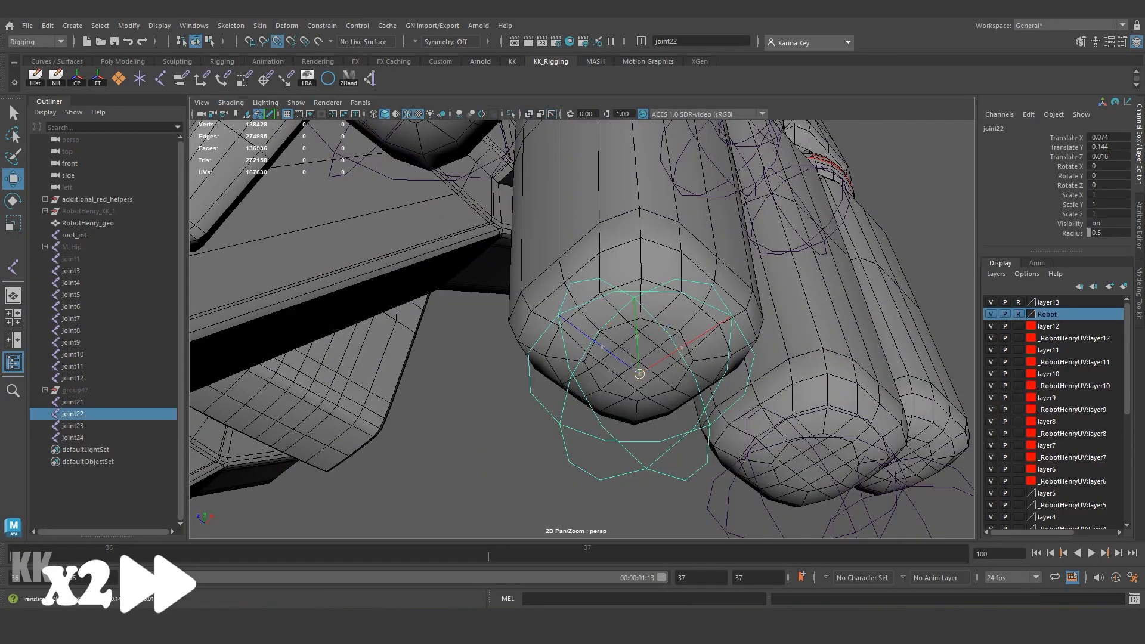
{"action": "left_click_drag", "start_coordinate": [637, 429], "coordinate": [602, 352], "text": "alt"}
{"action": "left_click_drag", "start_coordinate": [603, 346], "coordinate": [603, 391]}
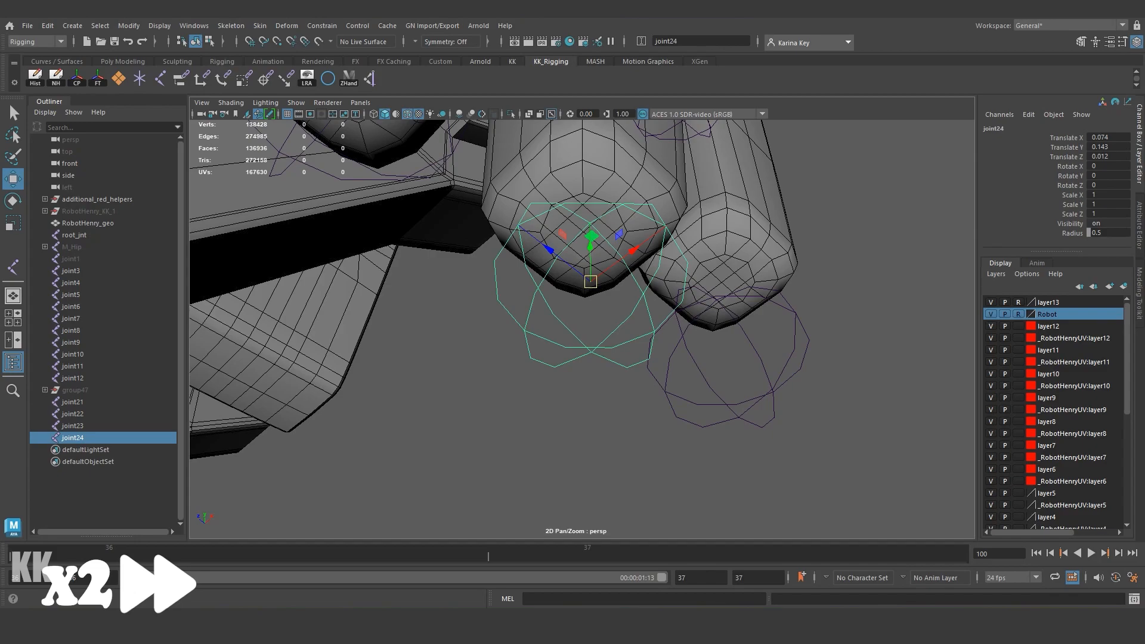
{"action": "left_click", "coordinate": [603, 391]}
{"action": "left_click", "coordinate": [590, 351]}
{"action": "left_click_drag", "start_coordinate": [590, 247], "coordinate": [588, 199]}
{"action": "left_click_drag", "start_coordinate": [588, 199], "coordinate": [569, 255], "text": "alt"}
{"action": "left_click_drag", "start_coordinate": [608, 266], "coordinate": [598, 273]}
Step: Raise joint21 into the little fingertip and adjust joint24's height at the ring fingertip
{"action": "left_click", "coordinate": [704, 394]}
{"action": "left_click_drag", "start_coordinate": [729, 316], "coordinate": [722, 246]}
{"action": "left_click", "coordinate": [560, 388]}
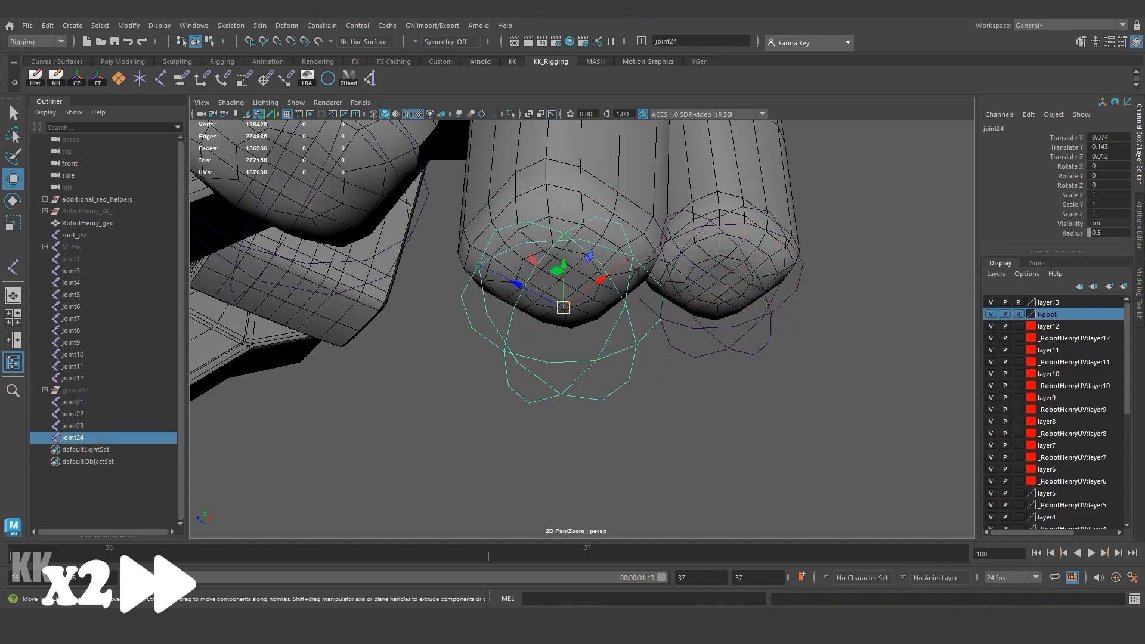
{"action": "left_click_drag", "start_coordinate": [559, 268], "coordinate": [559, 247]}
{"action": "left_click", "coordinate": [602, 429]}
Step: Parent joint23 to joint9 and joint9 to the upper joint5 to chain the index finger
{"action": "right_click_drag", "start_coordinate": [602, 430], "coordinate": [495, 418], "text": "alt"}
{"action": "left_click", "coordinate": [512, 358]}
{"action": "left_click", "coordinate": [514, 238], "text": "shift"}
{"action": "key", "text": "p"}
{"action": "left_click", "coordinate": [514, 238]}
{"action": "left_click", "coordinate": [515, 144], "text": "shift"}
{"action": "key", "text": "p"}
{"action": "left_click", "coordinate": [471, 322]}
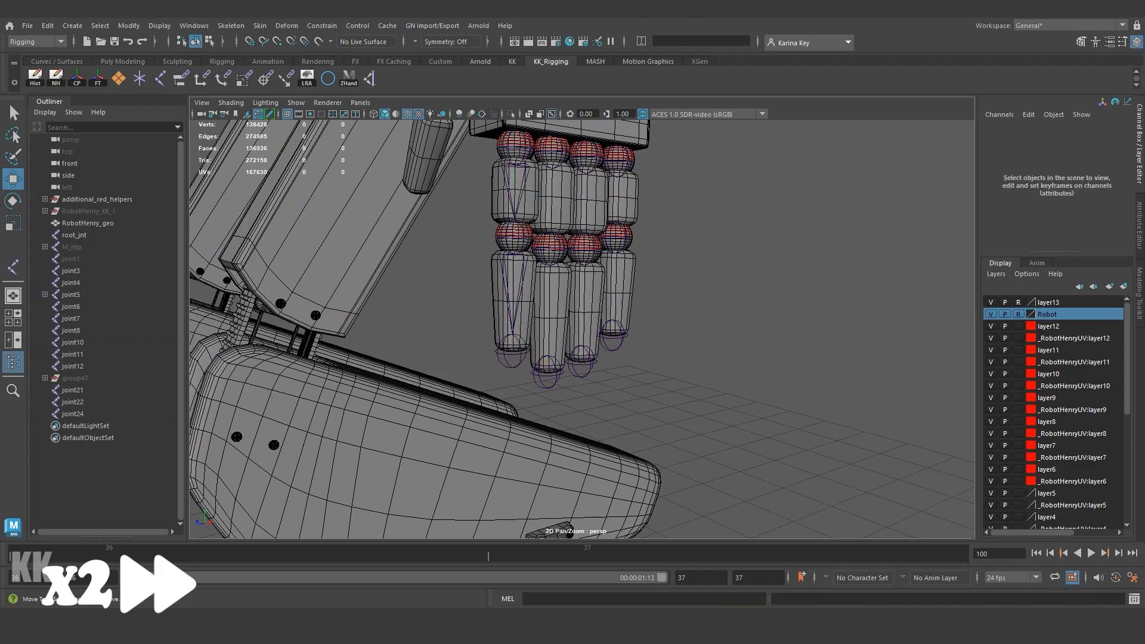
{"action": "middle_click_drag", "start_coordinate": [477, 298], "coordinate": [480, 333], "text": "alt"}
{"action": "left_click_drag", "start_coordinate": [480, 332], "coordinate": [473, 334], "text": "alt"}
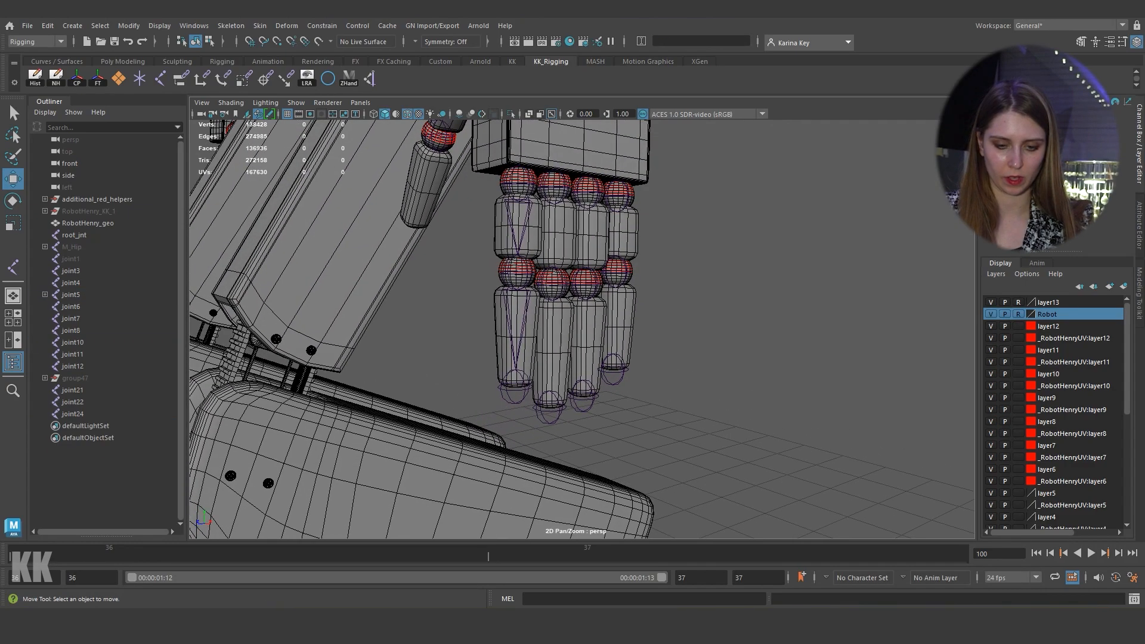
Step: Rename the three index finger joints with the base name L_Index, and the uppermost one L_Index0
{"action": "left_click_drag", "start_coordinate": [494, 170], "coordinate": [520, 392]}
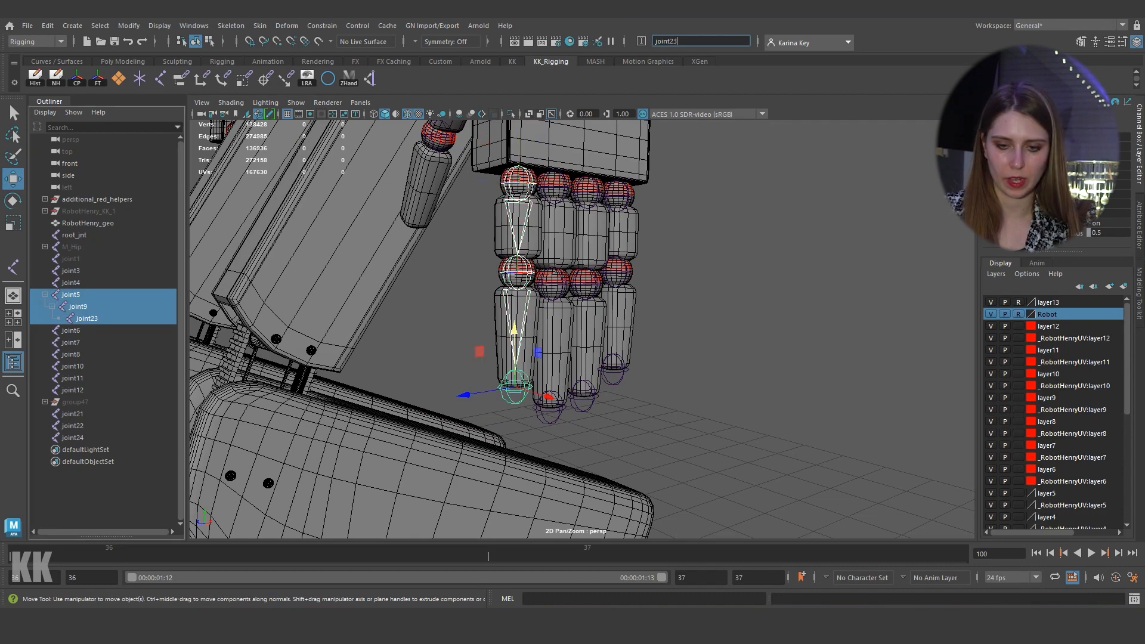
{"action": "left_click_drag", "start_coordinate": [691, 41], "coordinate": [643, 41]}
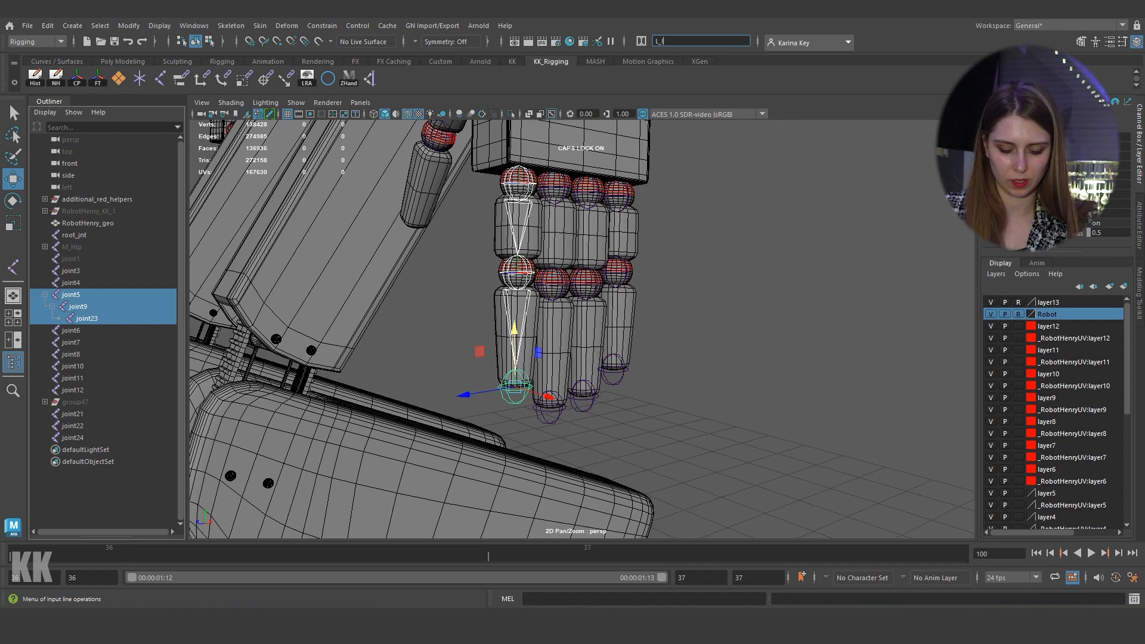
{"action": "type", "text": "L_Index"}
{"action": "key", "text": "Return"}
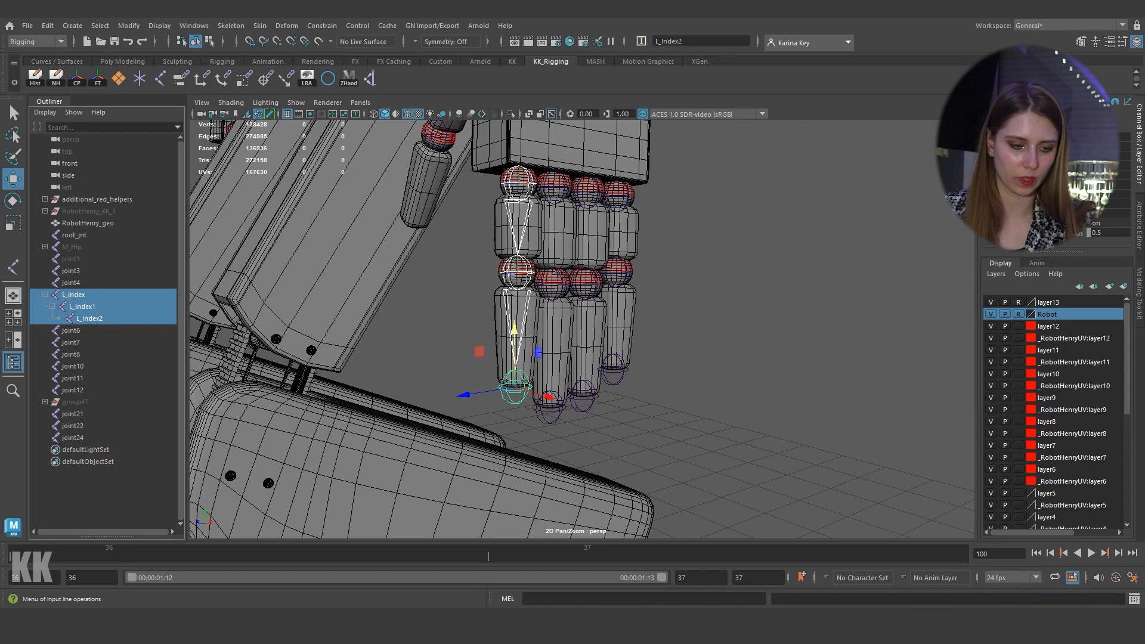
{"action": "double_click", "coordinate": [74, 294]}
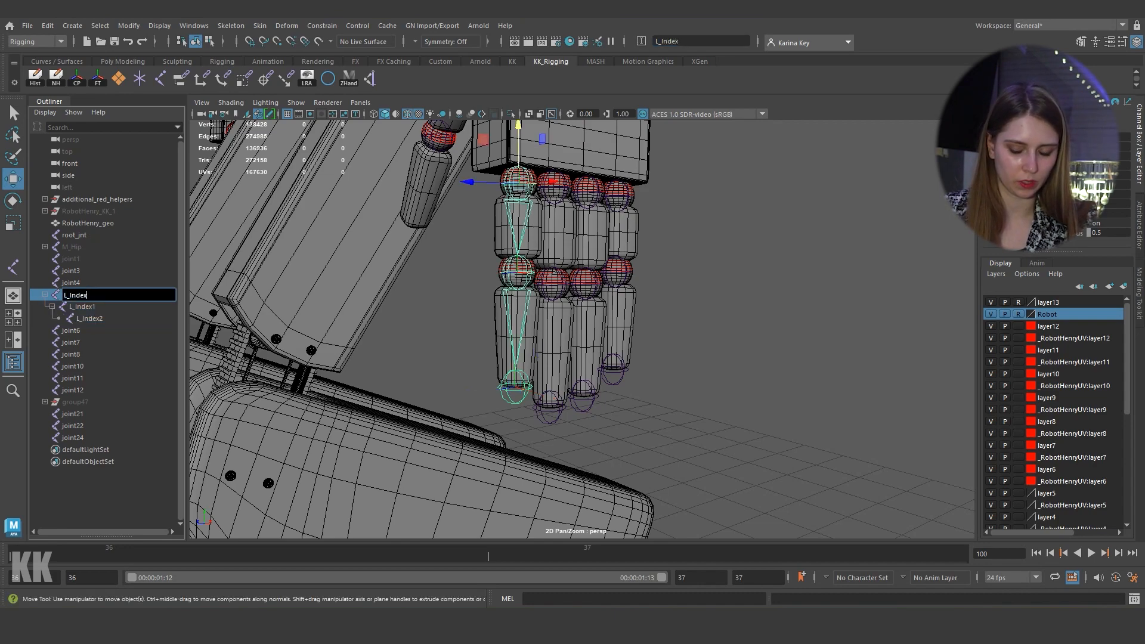
{"action": "type", "text": "0"}
{"action": "key", "text": "Return"}
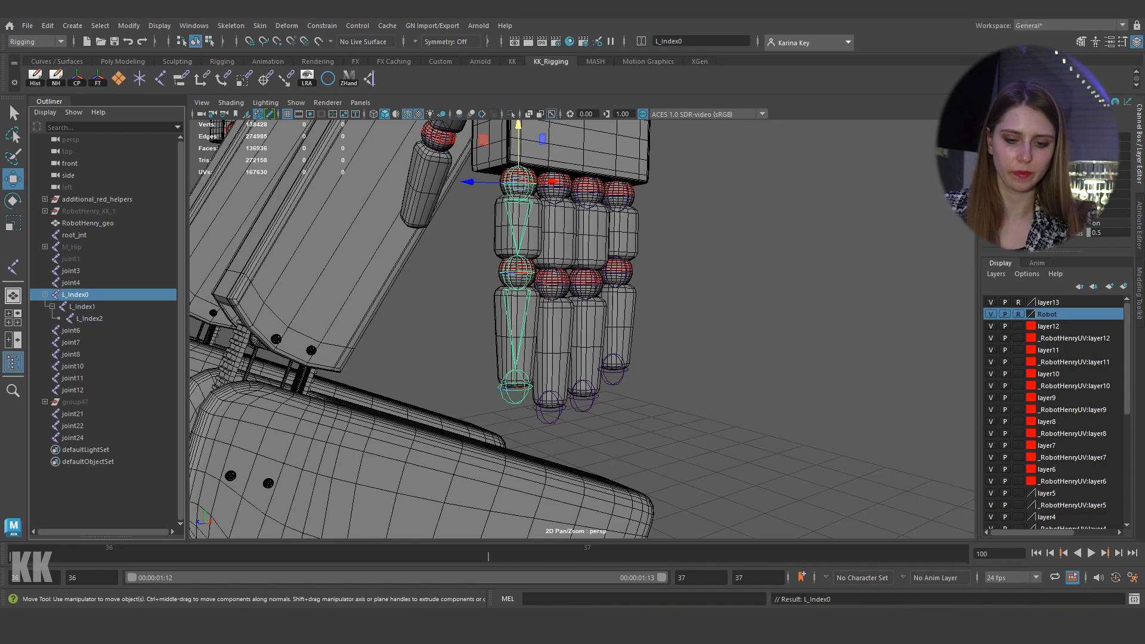
Step: Parent joint22 to joint10 and joint10 to the upper joint6 to chain the middle finger
{"action": "left_click_drag", "start_coordinate": [582, 298], "coordinate": [572, 301], "text": "alt"}
{"action": "middle_click_drag", "start_coordinate": [573, 301], "coordinate": [572, 338], "text": "alt"}
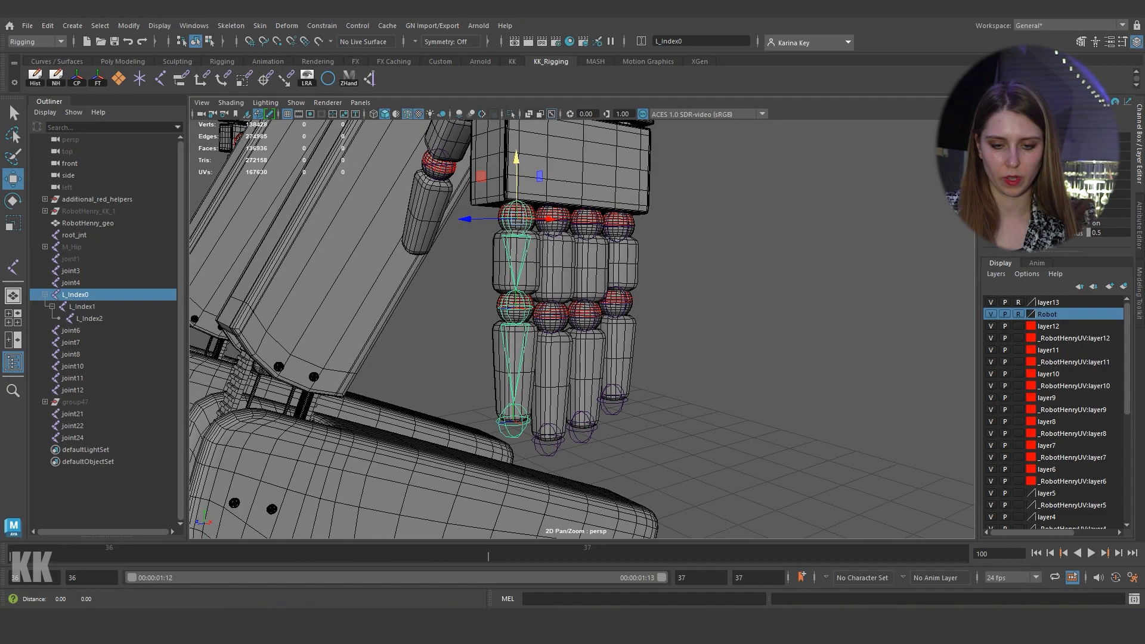
{"action": "left_click_drag", "start_coordinate": [572, 339], "coordinate": [551, 337], "text": "alt"}
{"action": "right_click_drag", "start_coordinate": [551, 337], "coordinate": [581, 337], "text": "alt"}
{"action": "left_click", "coordinate": [668, 382]}
{"action": "left_click", "coordinate": [523, 477]}
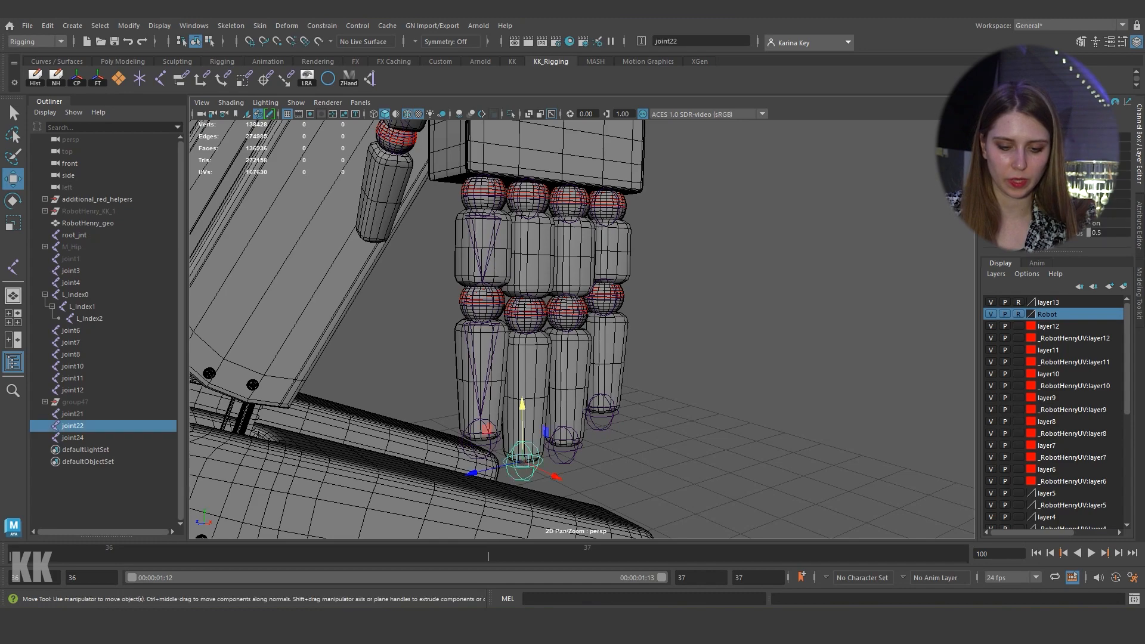
{"action": "left_click", "coordinate": [525, 315], "text": "shift"}
{"action": "key", "text": "p"}
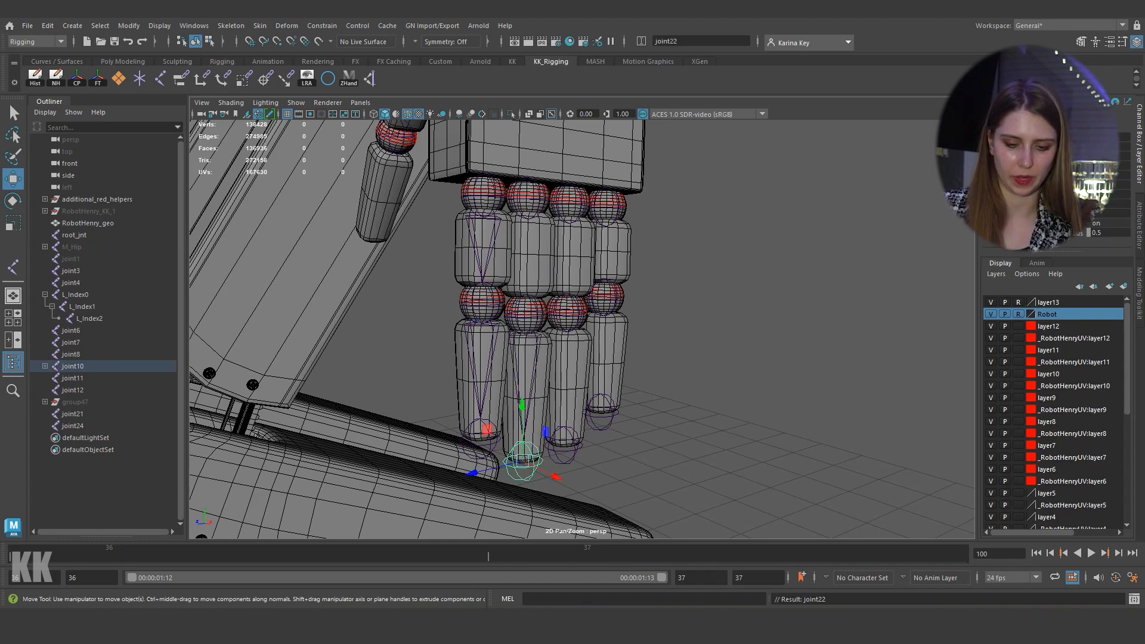
{"action": "key", "text": "Up"}
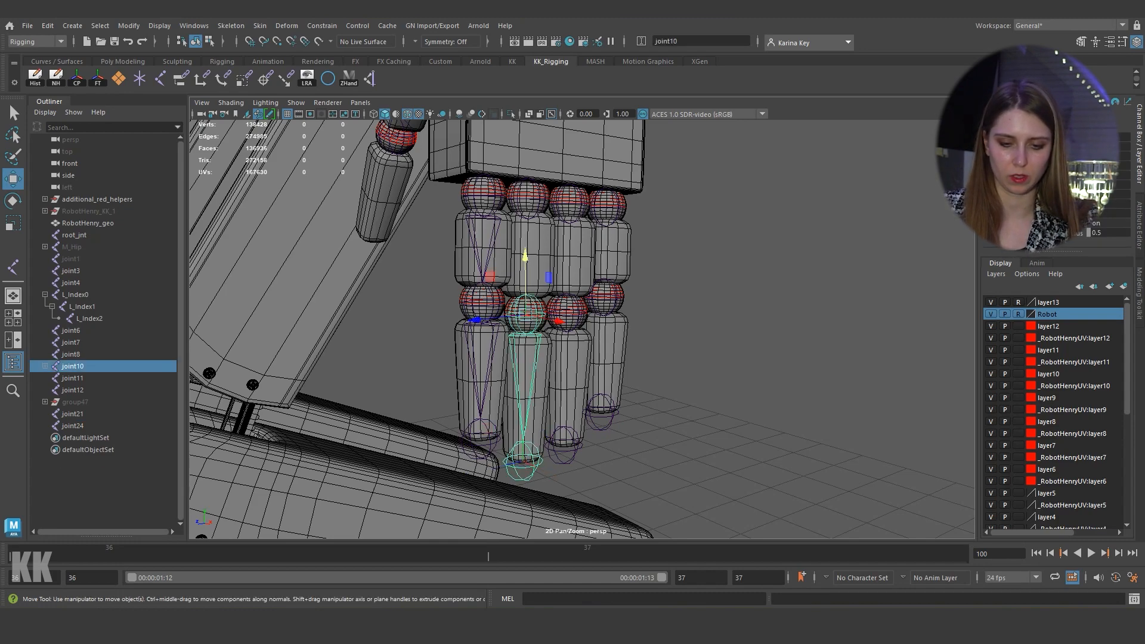
{"action": "left_click", "coordinate": [527, 199], "text": "shift"}
{"action": "key", "text": "p"}
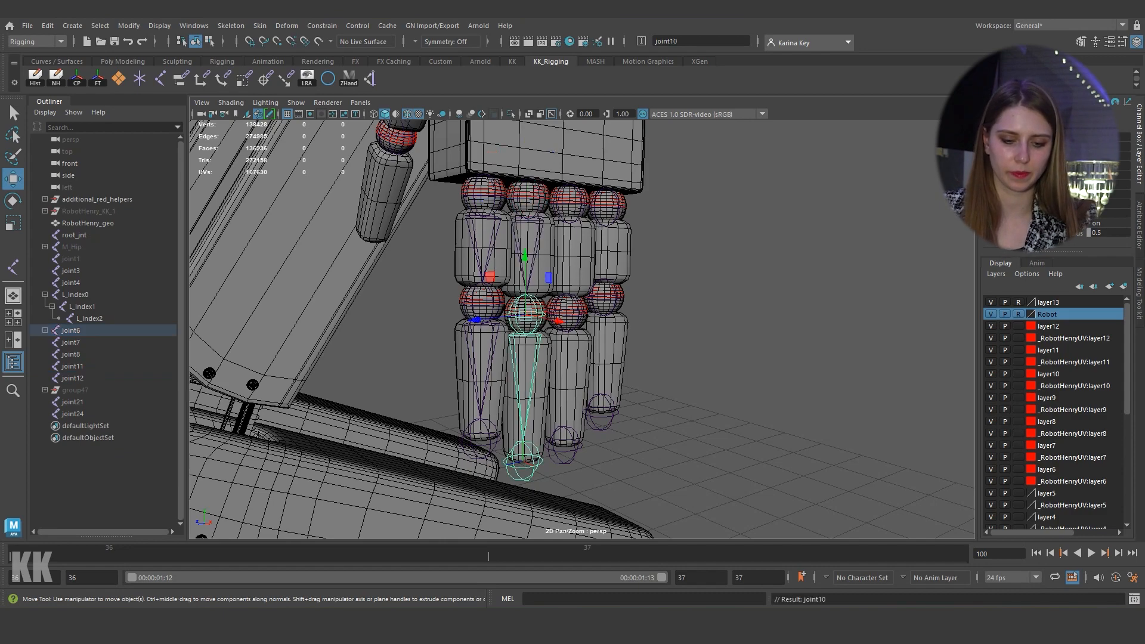
Step: Rename the three middle finger joints with the base name L_Middle, and the uppermost one L_Middle0
{"action": "left_click", "coordinate": [703, 334]}
{"action": "left_click", "coordinate": [45, 331]}
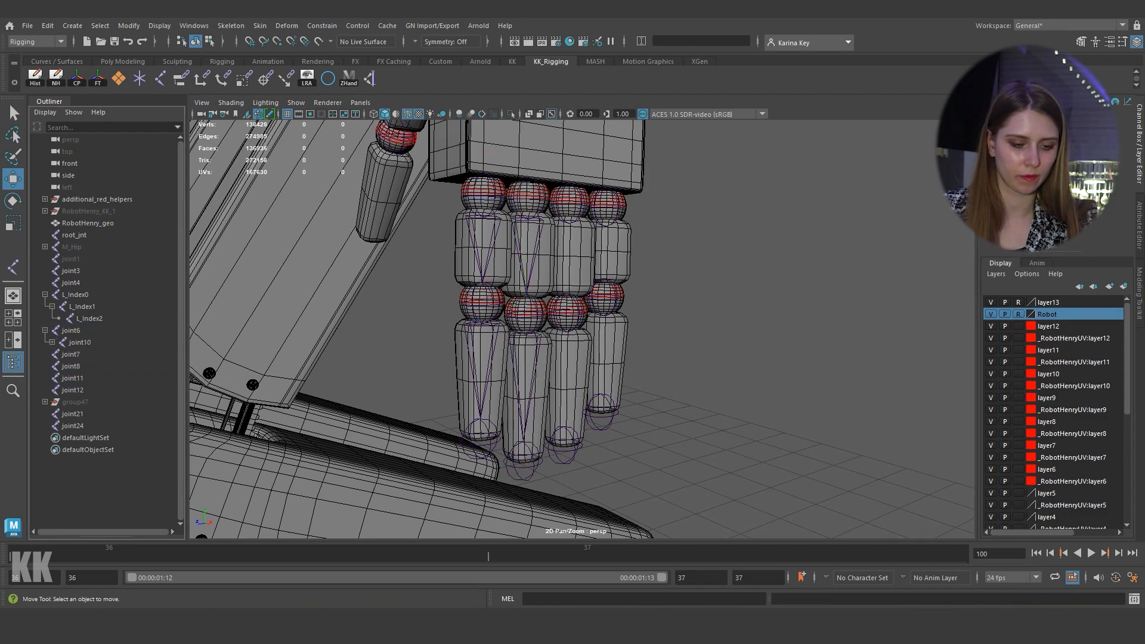
{"action": "left_click", "coordinate": [52, 343]}
{"action": "left_click_drag", "start_coordinate": [72, 330], "coordinate": [86, 354]}
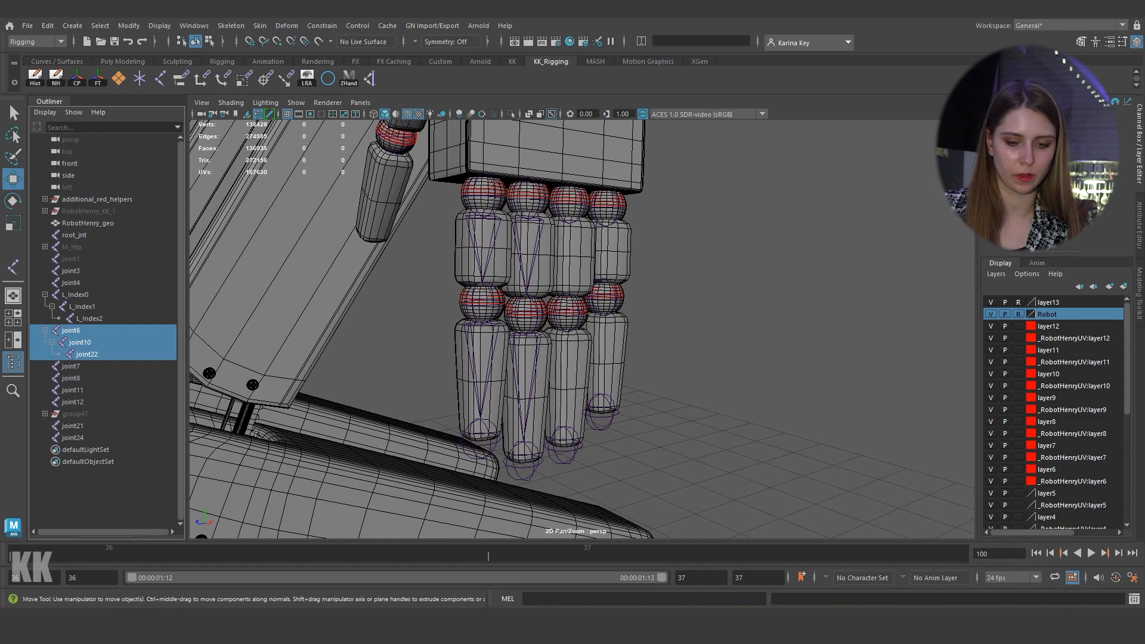
{"action": "left_click_drag", "start_coordinate": [686, 42], "coordinate": [646, 42]}
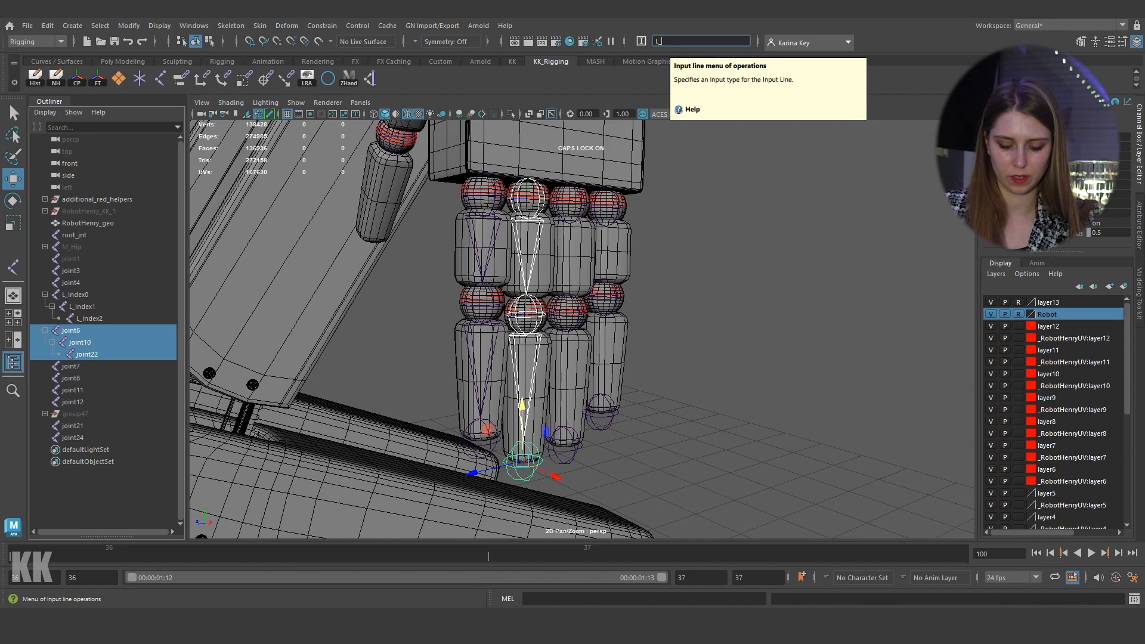
{"action": "type", "text": "L_Middle"}
{"action": "key", "text": "Return"}
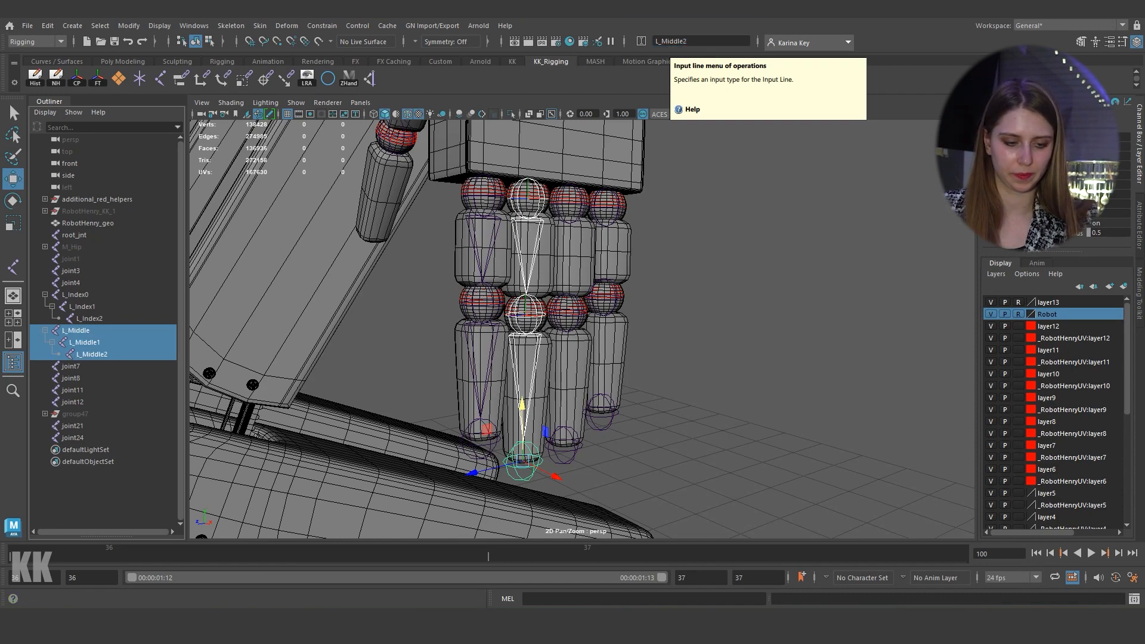
{"action": "double_click", "coordinate": [76, 330]}
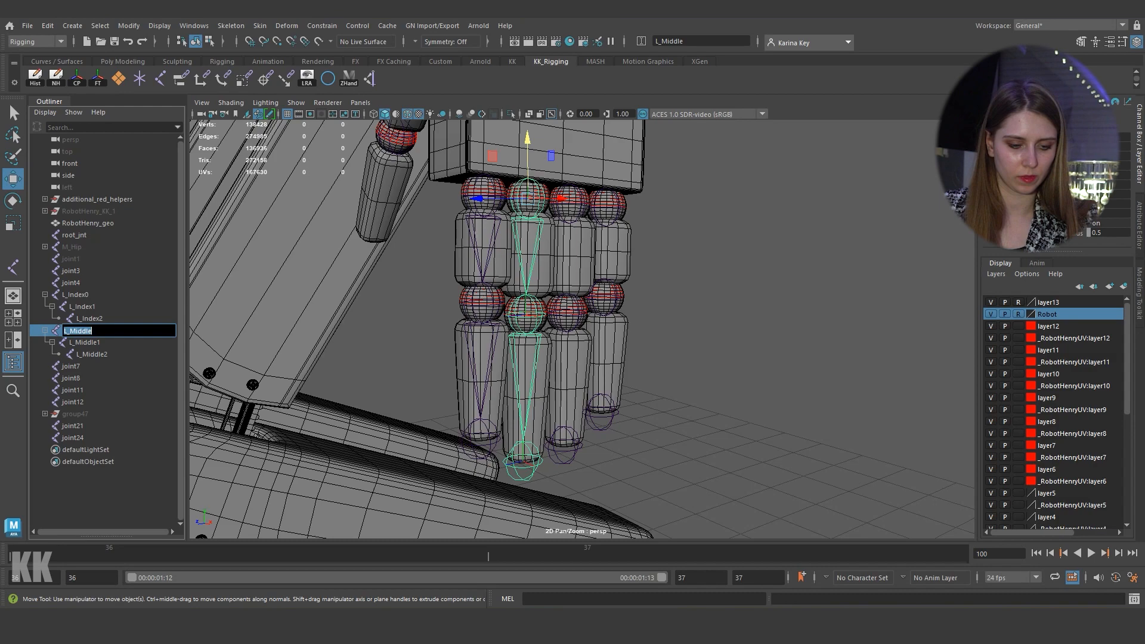
{"action": "type", "text": "0"}
{"action": "key", "text": "Return"}
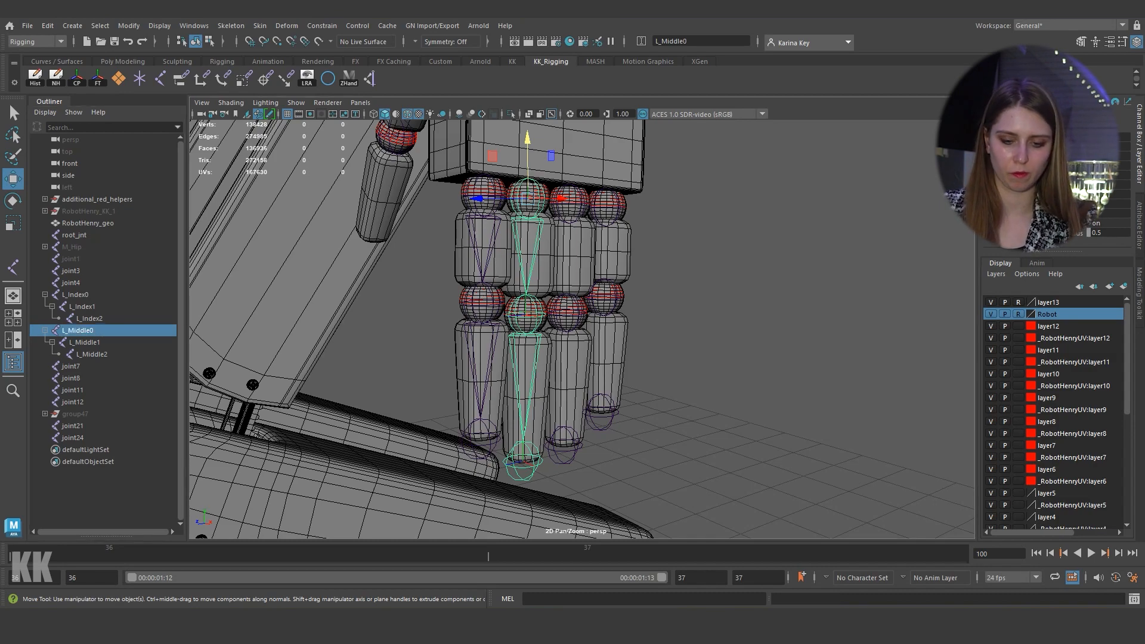
Step: Parent joint24 to joint11 and joint11 to joint7 on the ring finger, and expand that chain's hierarchy
{"action": "left_click", "coordinate": [571, 459]}
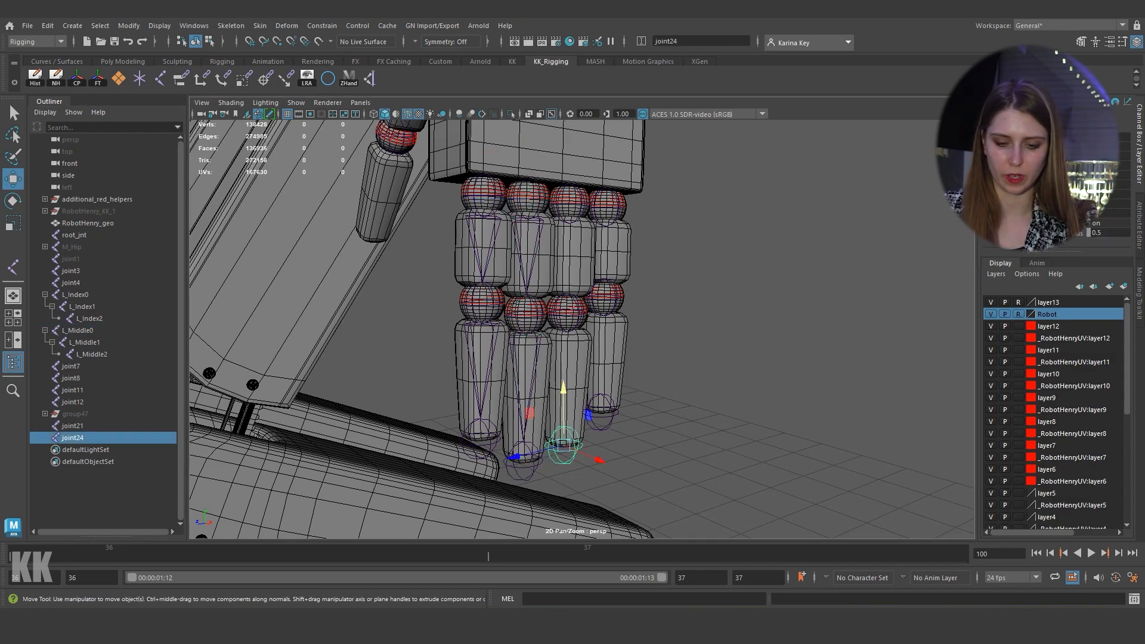
{"action": "left_click", "coordinate": [567, 313], "text": "shift"}
{"action": "key", "text": "p"}
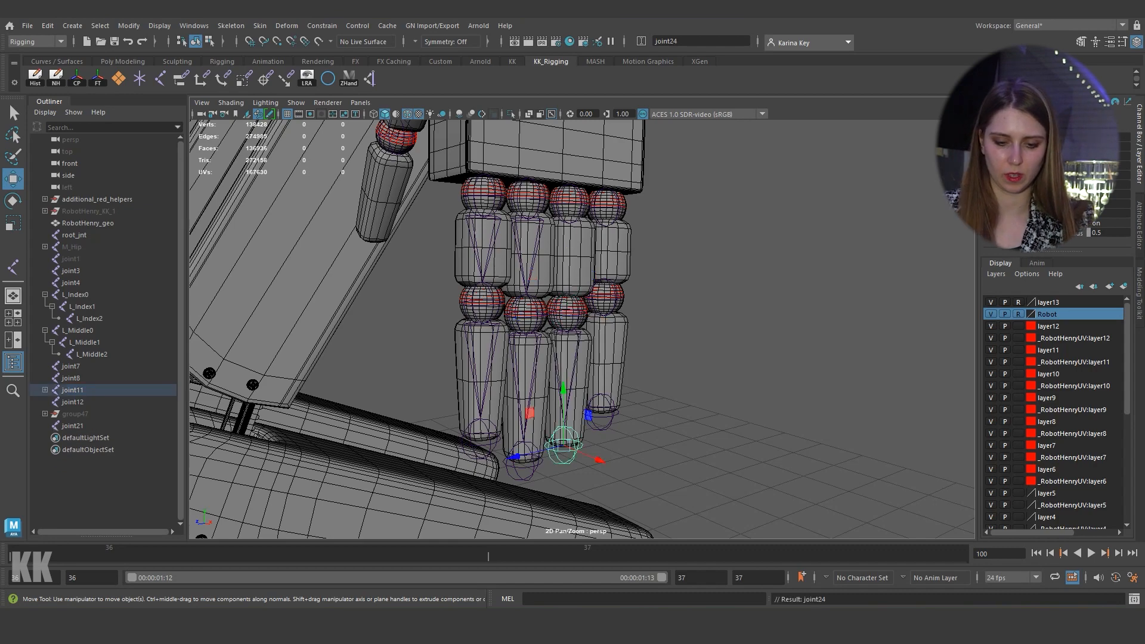
{"action": "left_click", "coordinate": [567, 298]}
{"action": "left_click", "coordinate": [576, 214], "text": "shift"}
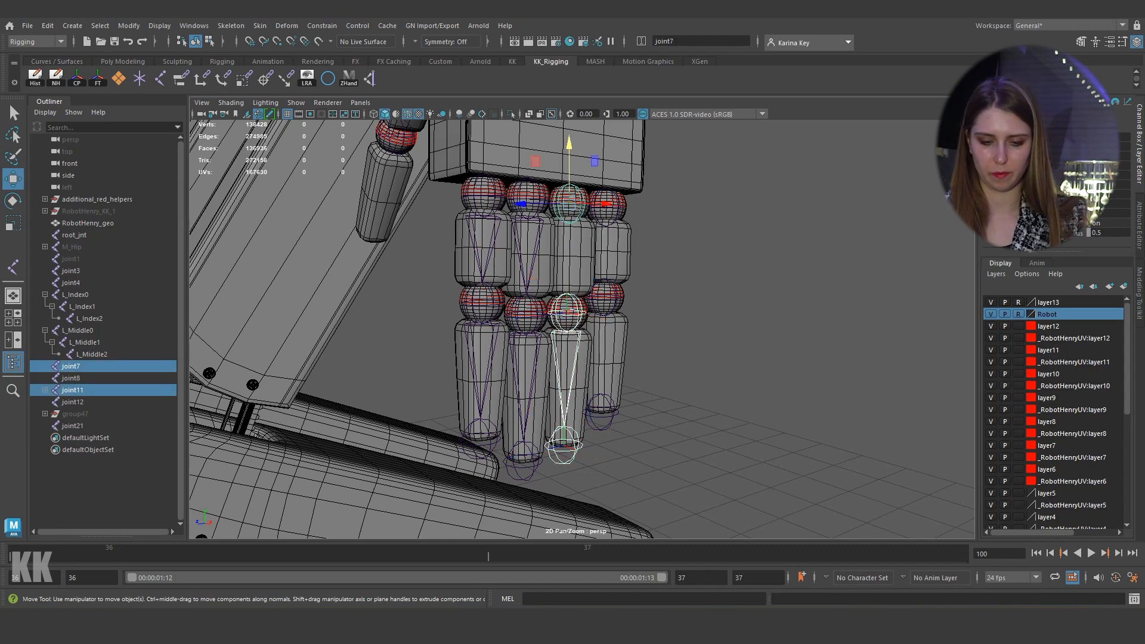
{"action": "key", "text": "p"}
{"action": "left_click", "coordinate": [703, 298]}
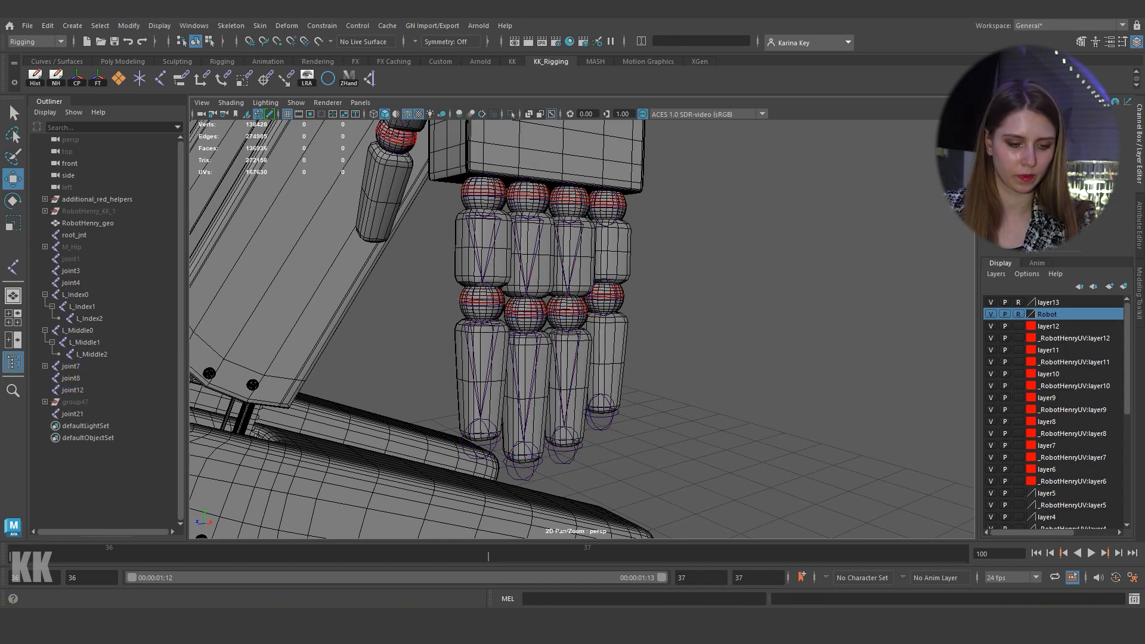
{"action": "left_click", "coordinate": [45, 366]}
{"action": "left_click", "coordinate": [52, 378]}
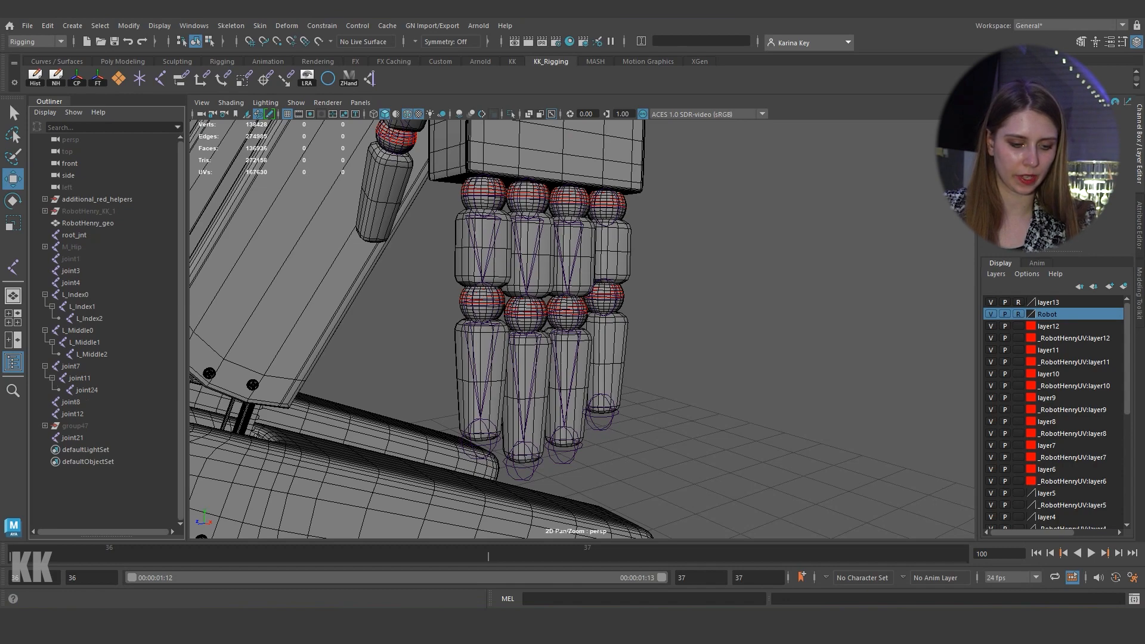
{"action": "left_click_drag", "start_coordinate": [70, 366], "coordinate": [84, 390]}
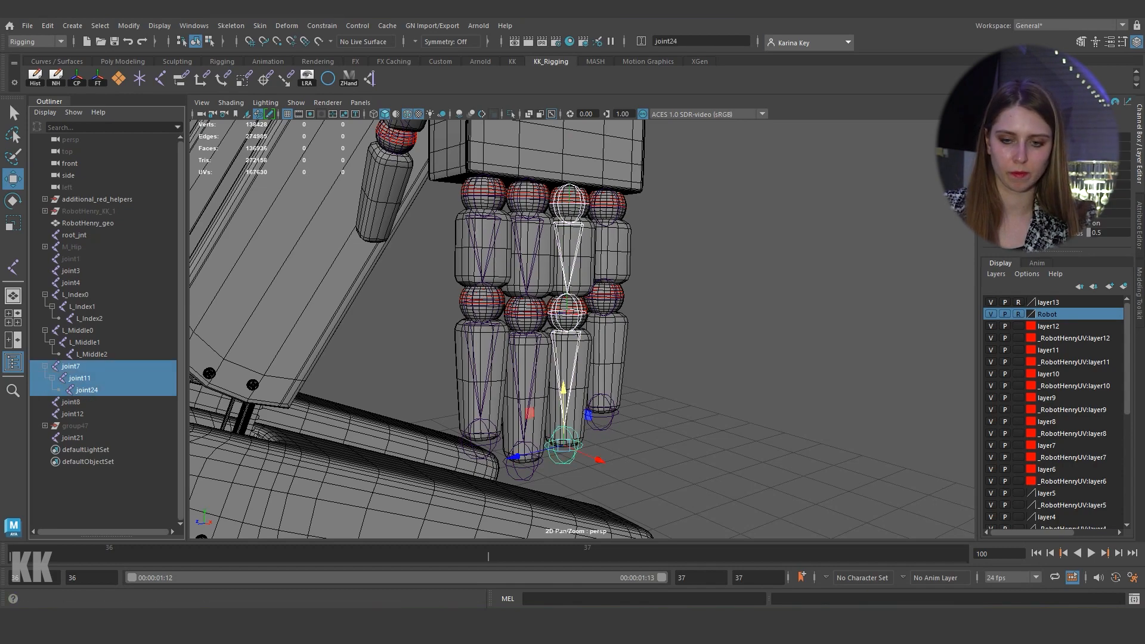
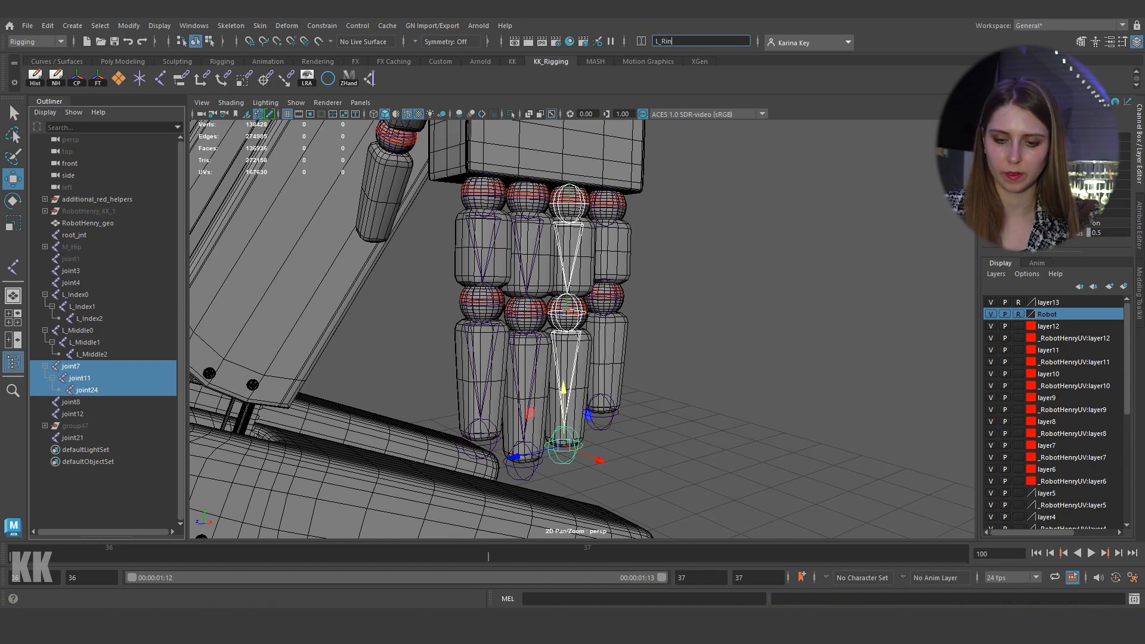
{"action": "left_click", "coordinate": [730, 229]}
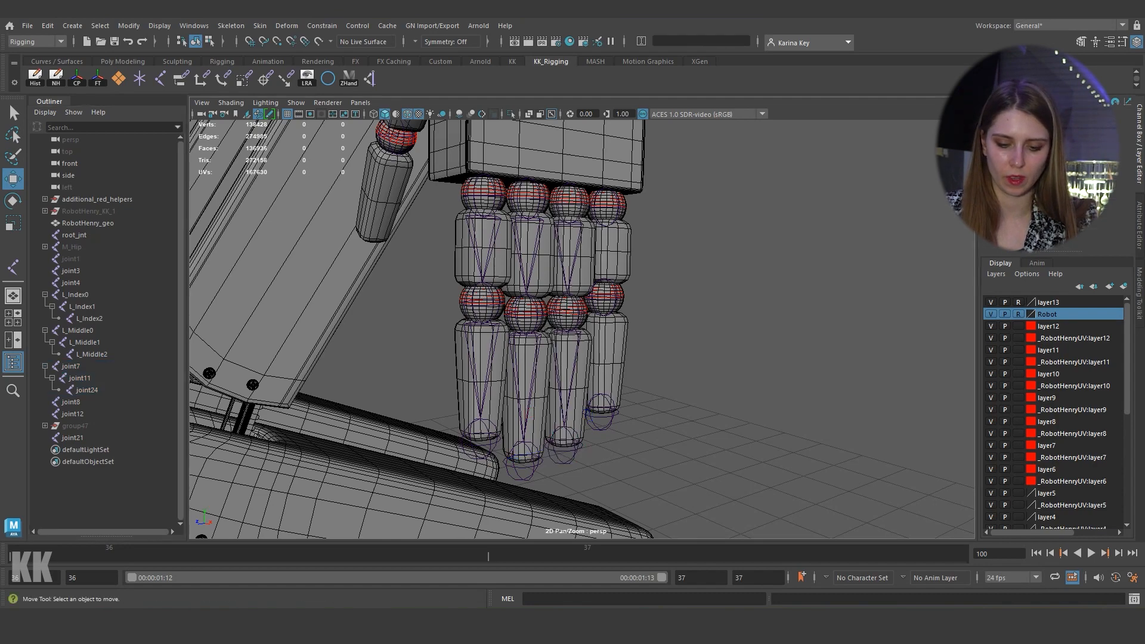
Step: Parent joint21 to joint12 and joint12 to the upper joint8 to chain the little finger
{"action": "left_click", "coordinate": [601, 427]}
{"action": "left_click", "coordinate": [604, 297], "text": "shift"}
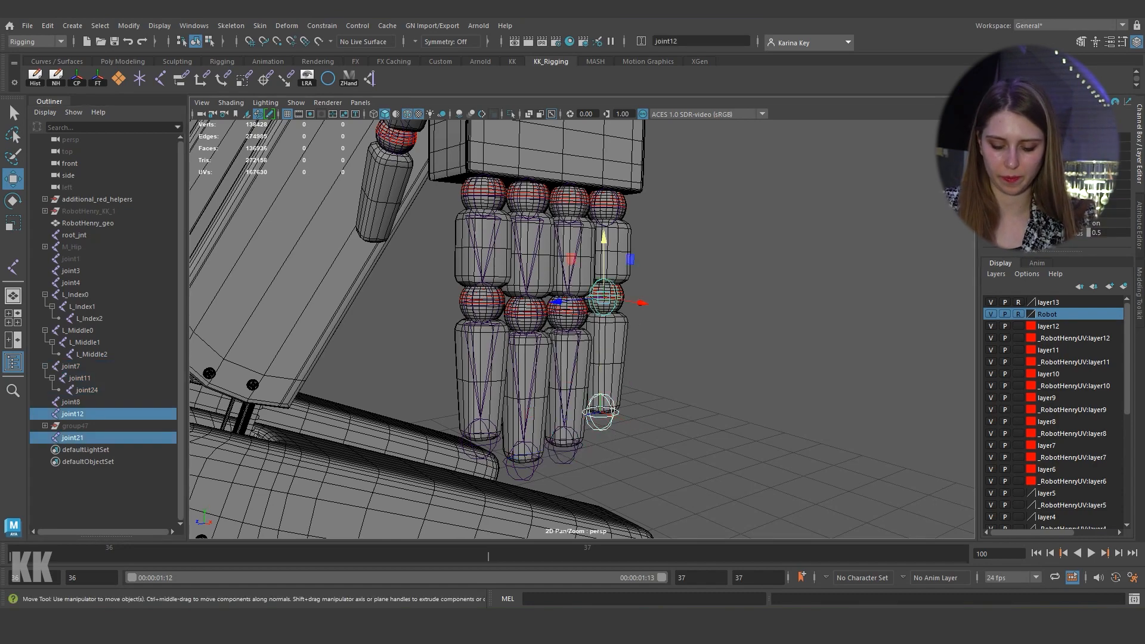
{"action": "key", "text": "p"}
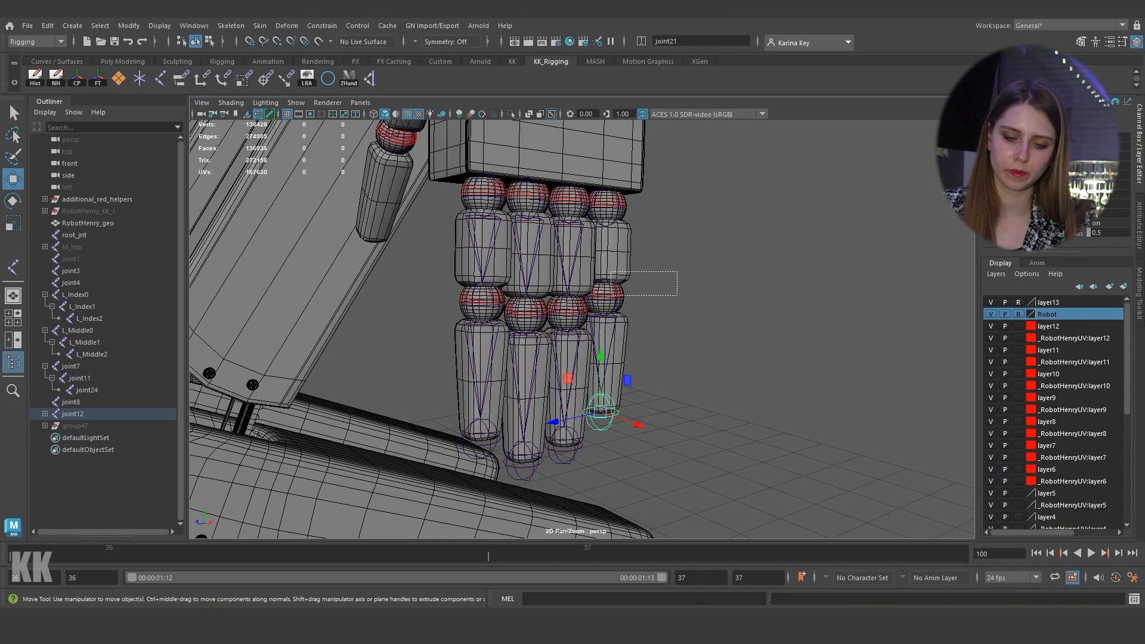
{"action": "left_click", "coordinate": [605, 297]}
{"action": "left_click", "coordinate": [607, 211], "text": "shift"}
{"action": "key", "text": "p"}
{"action": "left_click", "coordinate": [710, 286]}
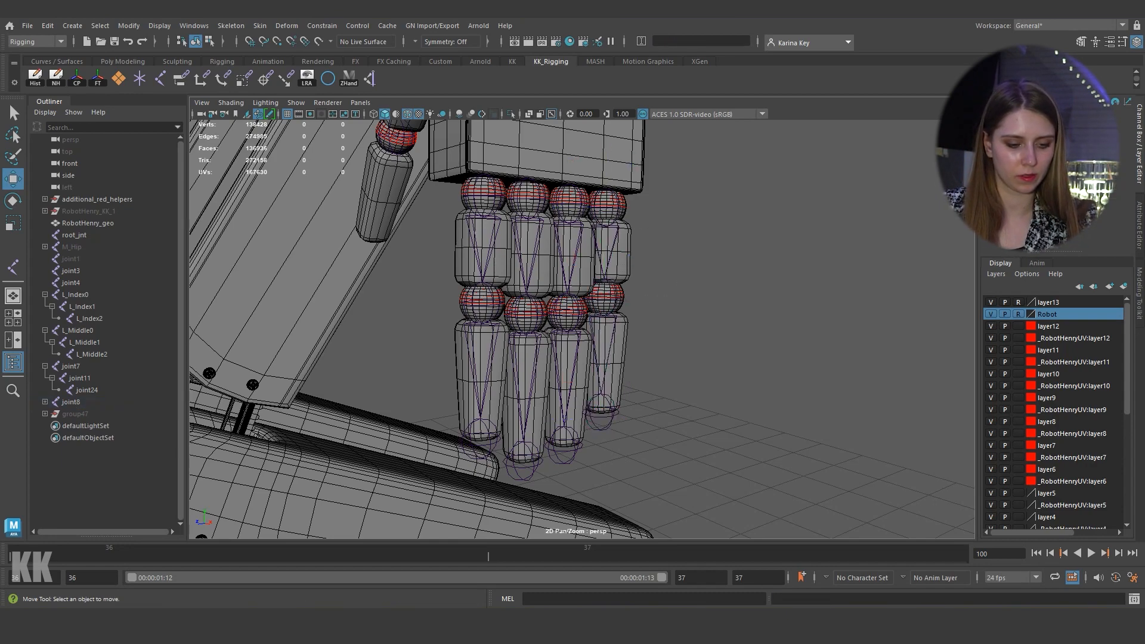
Step: Rename the three joints of the joint7 chain with the base name L_Pinky
{"action": "left_click_drag", "start_coordinate": [71, 367], "coordinate": [86, 390]}
{"action": "left_click", "coordinate": [684, 41]}
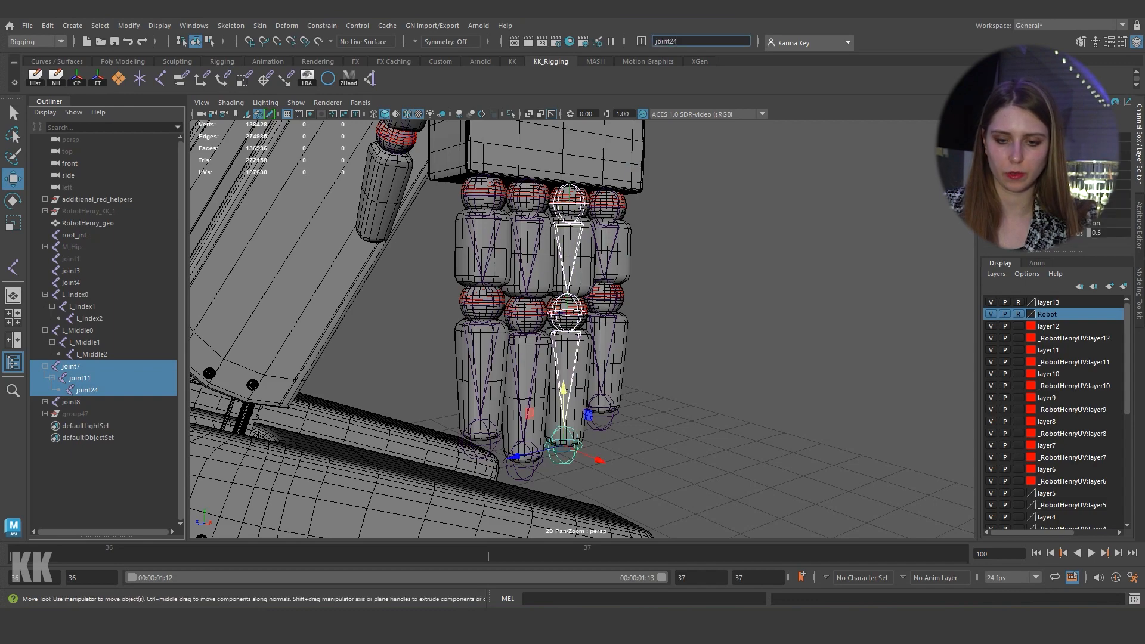
{"action": "key", "text": "Caps_Lock"}
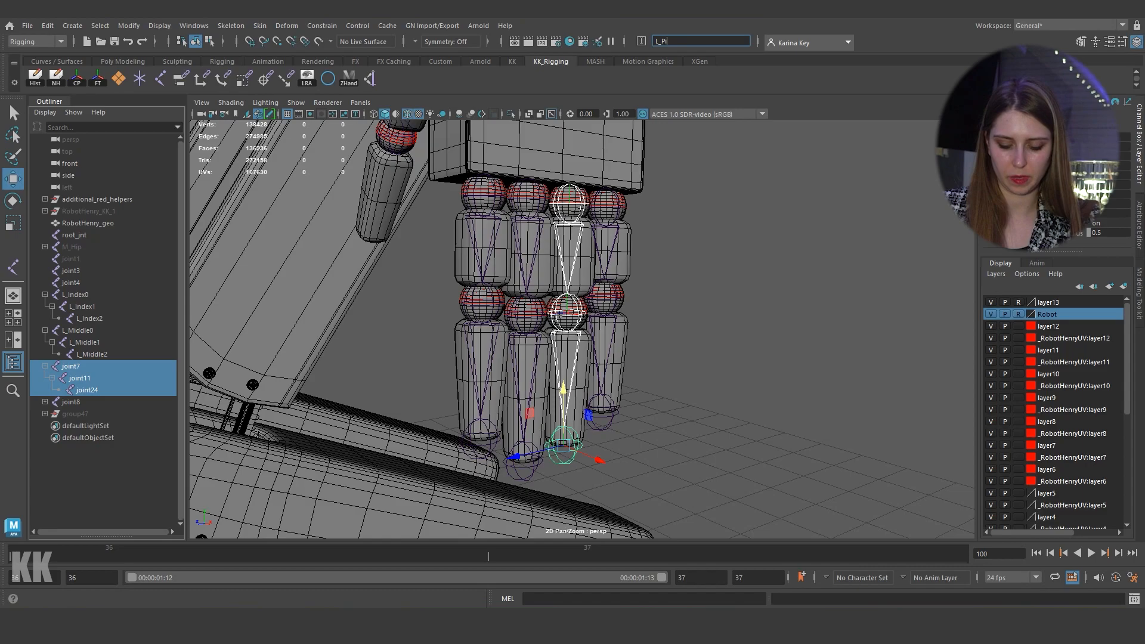
{"action": "type", "text": "L_Pinky"}
{"action": "key", "text": "Return"}
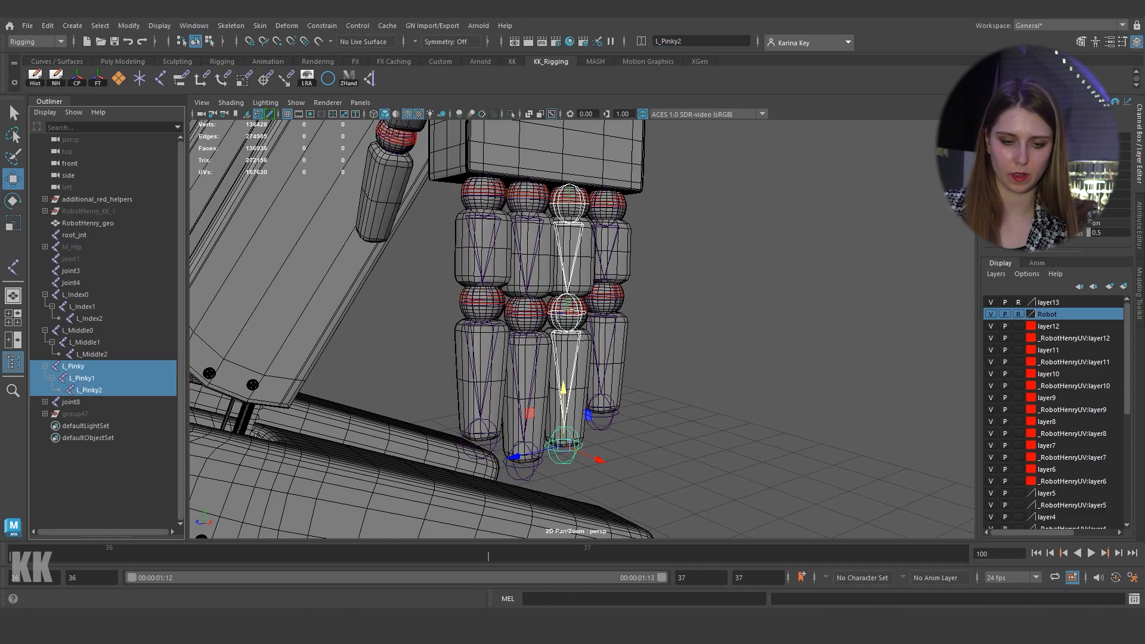
{"action": "left_click", "coordinate": [775, 298]}
Step: Duplicate joint4 at the thumb's middle knuckle and place the copy at the tip of the thumb
{"action": "left_click_drag", "start_coordinate": [775, 298], "coordinate": [692, 322], "text": "alt"}
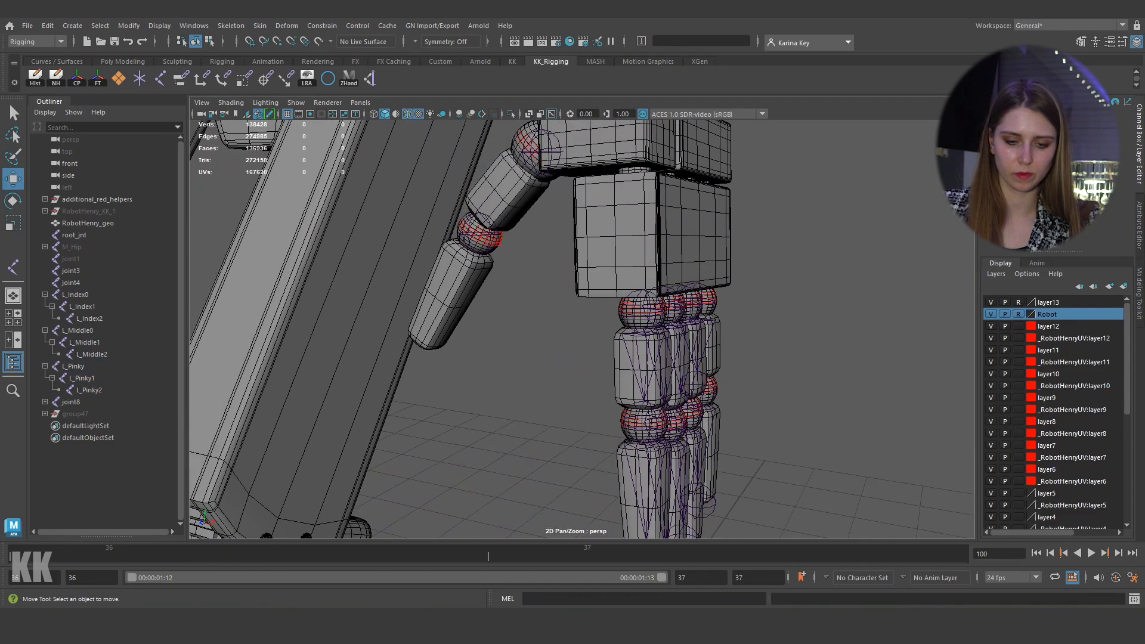
{"action": "scroll", "coordinate": [411, 310], "scroll_direction": "up", "scroll_amount": 6}
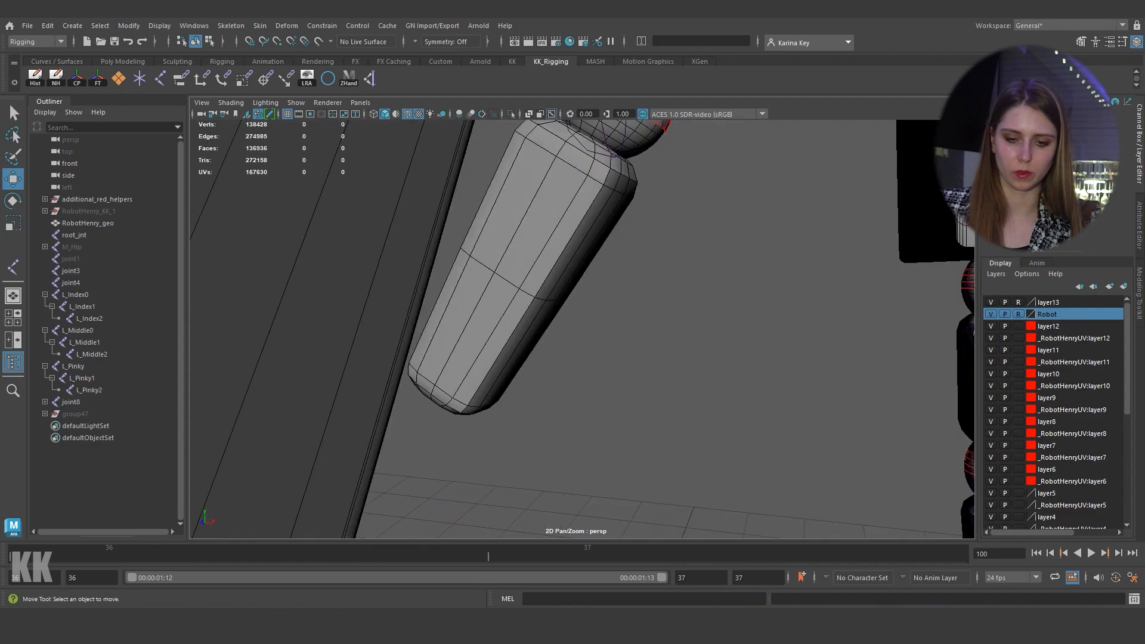
{"action": "scroll", "coordinate": [582, 328], "scroll_direction": "down", "scroll_amount": 6}
{"action": "left_click", "coordinate": [643, 238]}
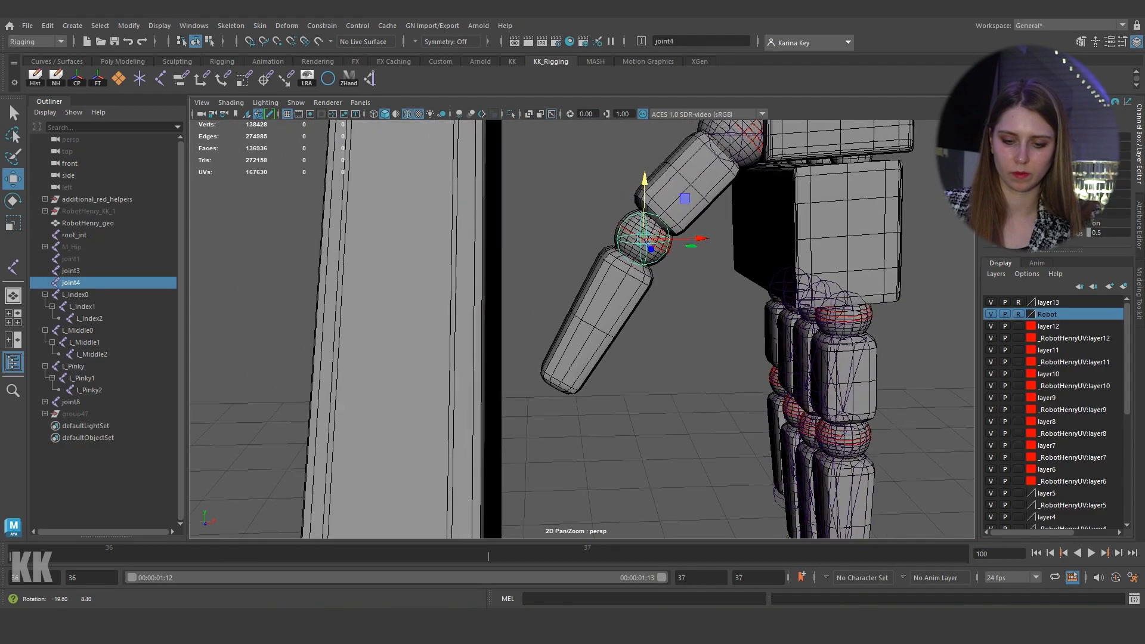
{"action": "left_click_drag", "start_coordinate": [581, 328], "coordinate": [603, 322], "text": "alt"}
{"action": "key", "text": "ctrl+d"}
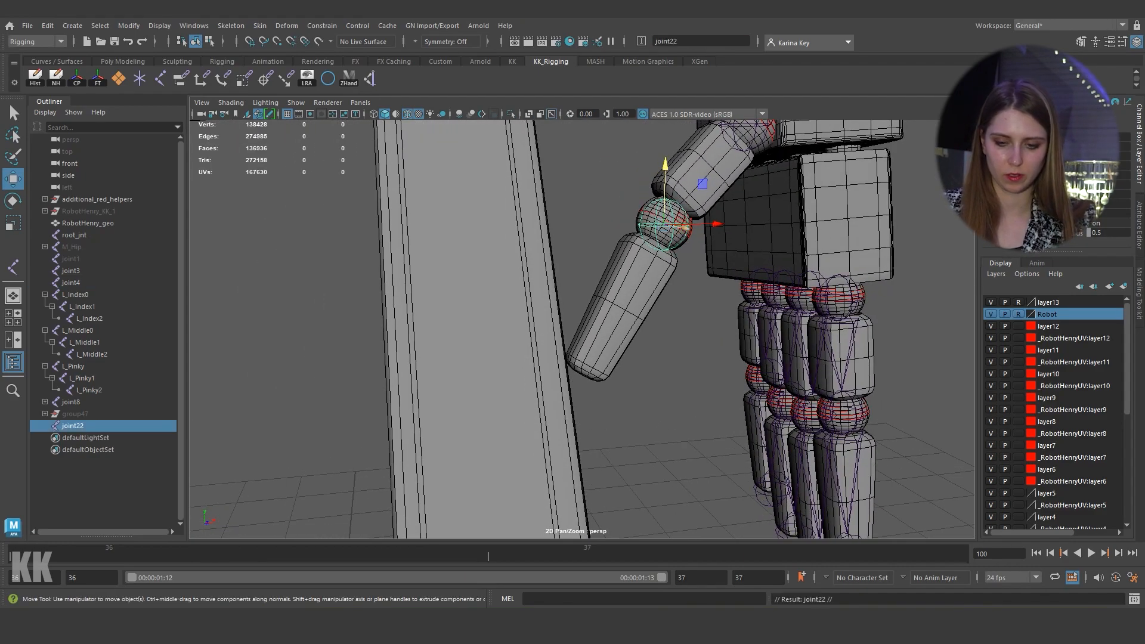
{"action": "left_click_drag", "start_coordinate": [703, 184], "coordinate": [624, 226]}
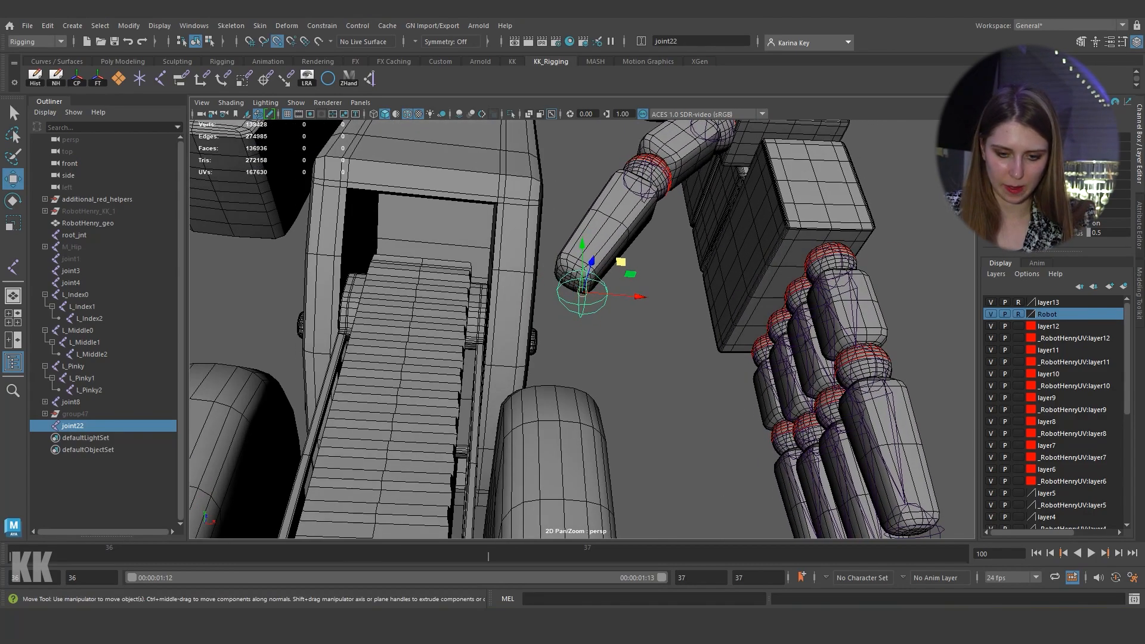
{"action": "left_click_drag", "start_coordinate": [582, 291], "coordinate": [569, 239]}
{"action": "scroll", "coordinate": [570, 322], "scroll_direction": "up", "scroll_amount": 8}
{"action": "scroll", "coordinate": [569, 334], "scroll_direction": "down", "scroll_amount": 2}
{"action": "left_click_drag", "start_coordinate": [569, 355], "coordinate": [565, 307], "text": "alt"}
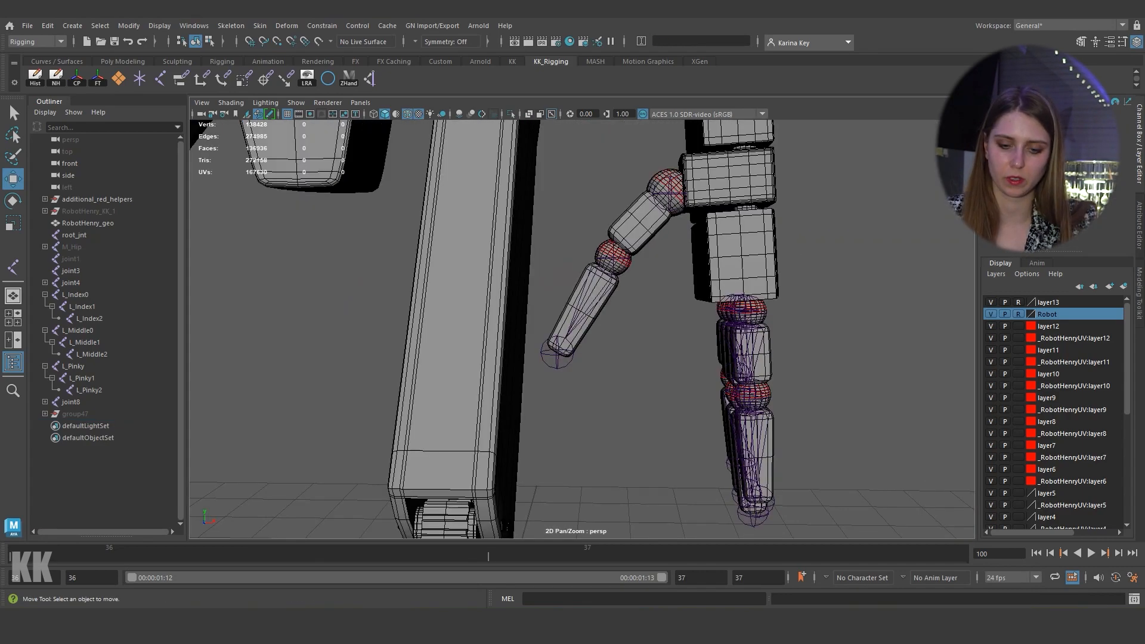
Step: Parent joint4 to joint3 at the thumb's base to complete the thumb chain
{"action": "left_click_drag", "start_coordinate": [640, 277], "coordinate": [620, 258]}
{"action": "left_click_drag", "start_coordinate": [654, 158], "coordinate": [681, 198], "text": "shift"}
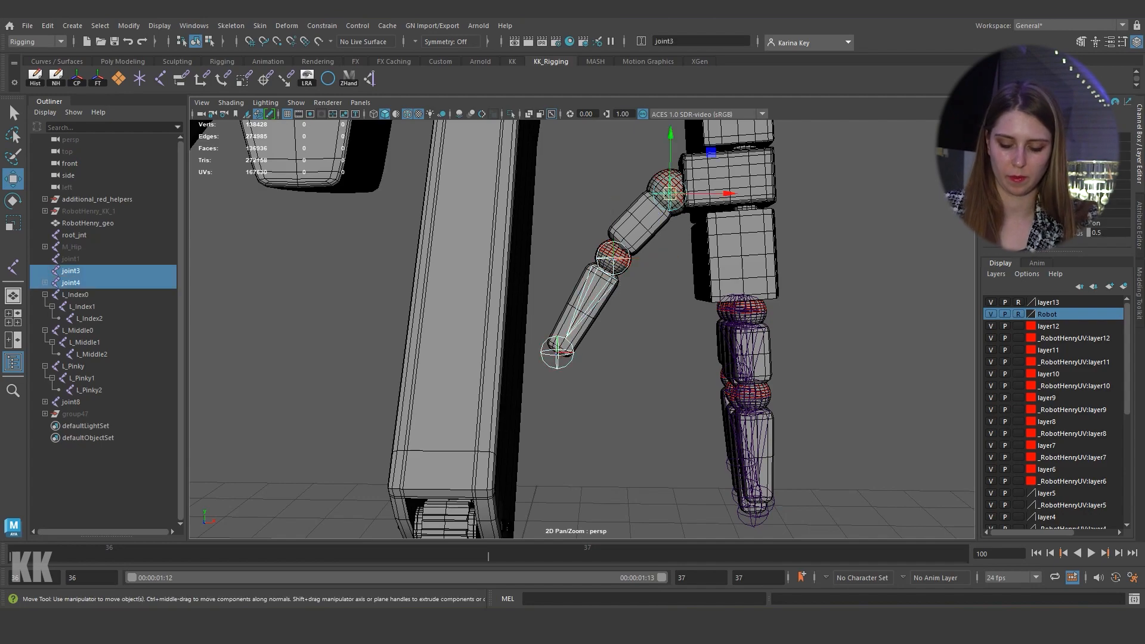
{"action": "key", "text": "p"}
{"action": "left_click", "coordinate": [647, 298]}
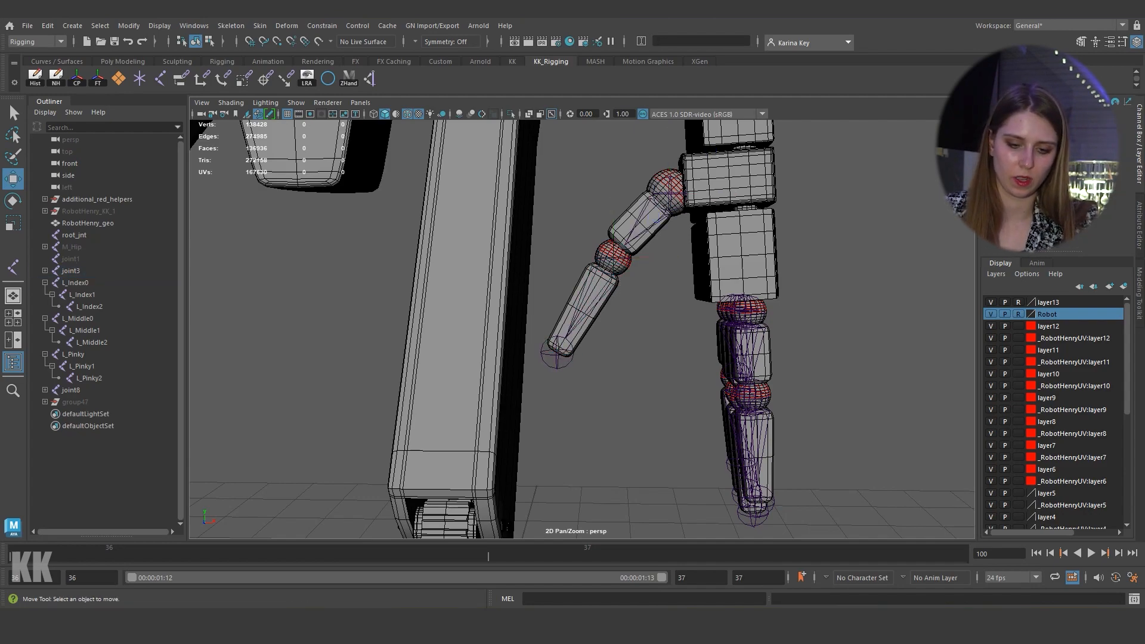
Step: Rename the thumb chain's base joint3 with the base name L_Thumb
{"action": "left_click_drag", "start_coordinate": [521, 157], "coordinate": [671, 375]}
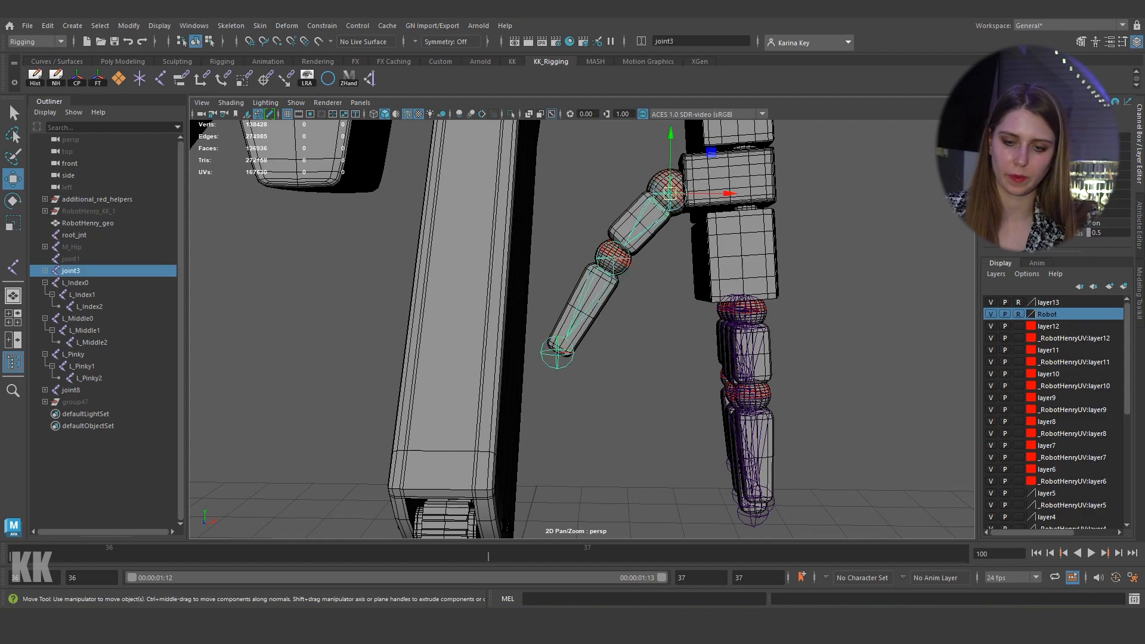
{"action": "left_click", "coordinate": [673, 42]}
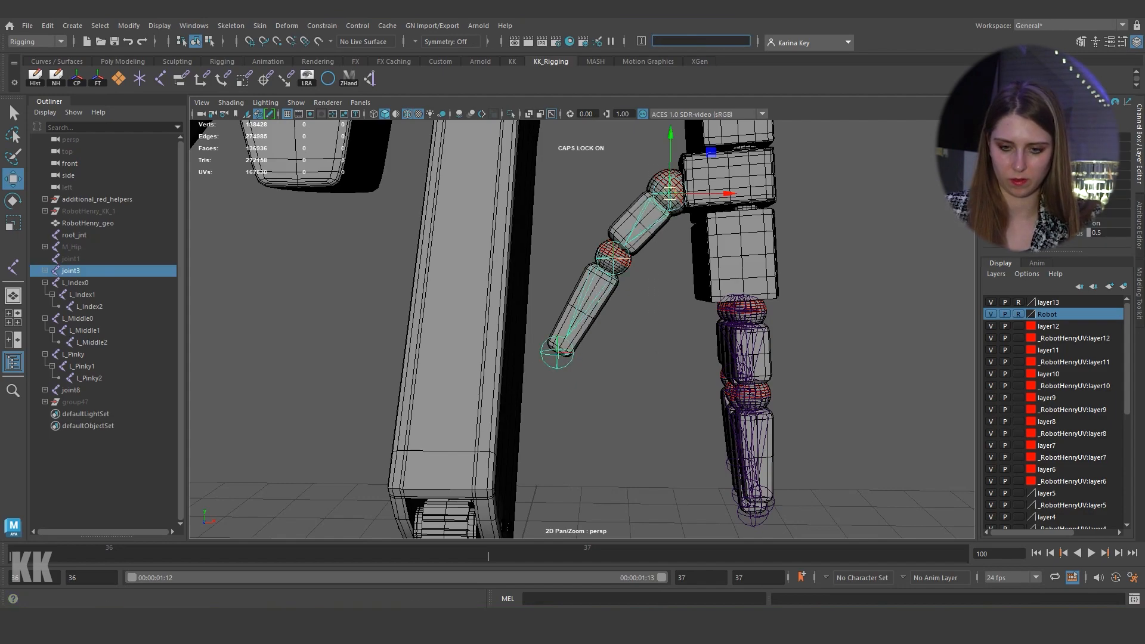
{"action": "type", "text": "L_thumb"}
{"action": "key", "text": "Return"}
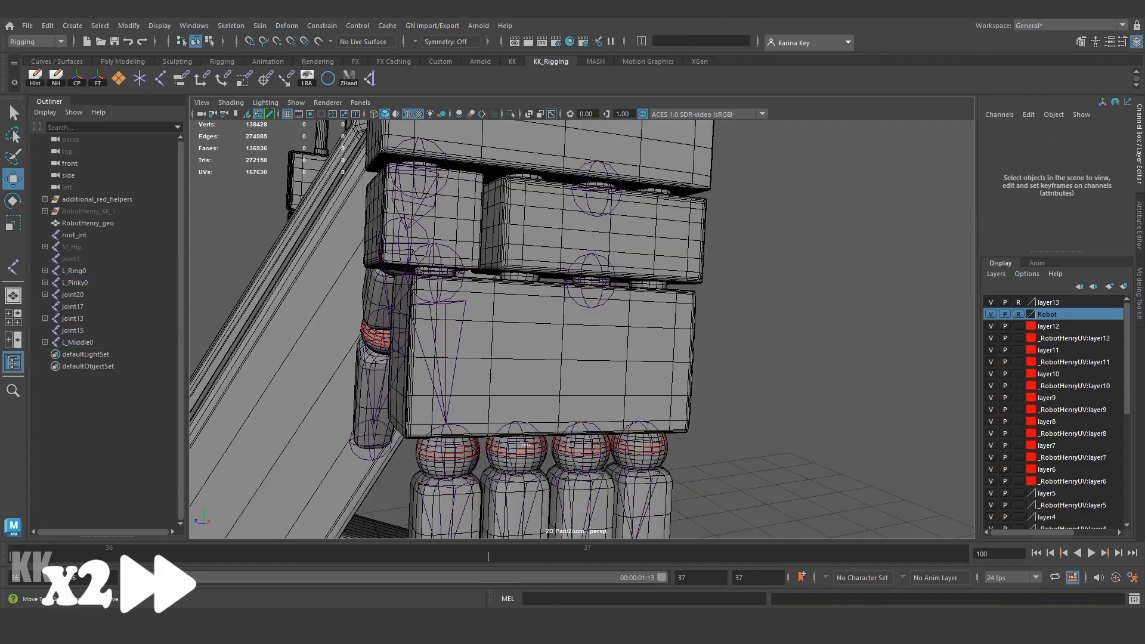
Step: Parent L_Pinky0, L_Middle0 and L_Ring0 to joint17 at the top of the lower palm block
{"action": "left_click_drag", "start_coordinate": [524, 446], "coordinate": [802, 419]}
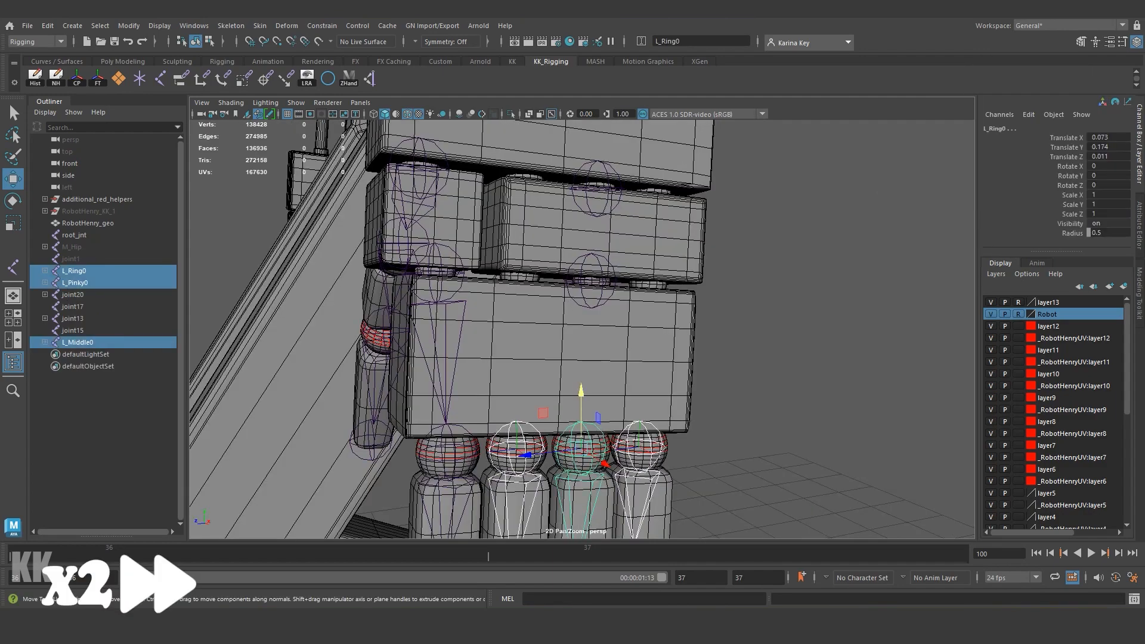
{"action": "left_click", "coordinate": [599, 278], "text": "shift"}
{"action": "key", "text": "p"}
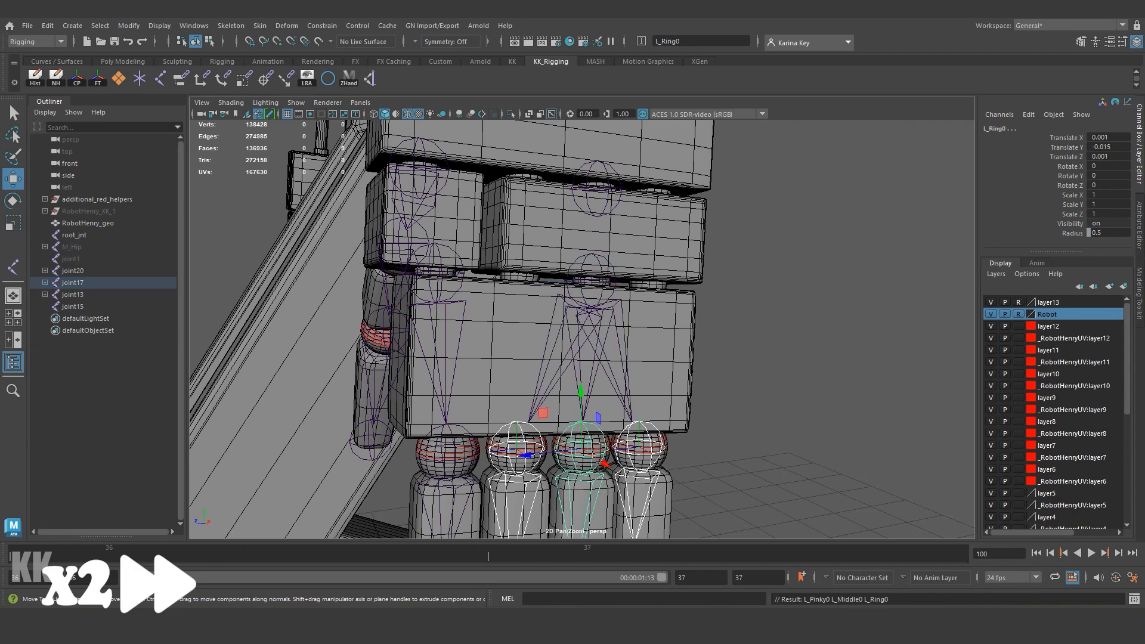
{"action": "left_click", "coordinate": [802, 358]}
Step: Parent joint17 to joint15, the palm joint directly above it
{"action": "left_click_drag", "start_coordinate": [656, 161], "coordinate": [554, 280]}
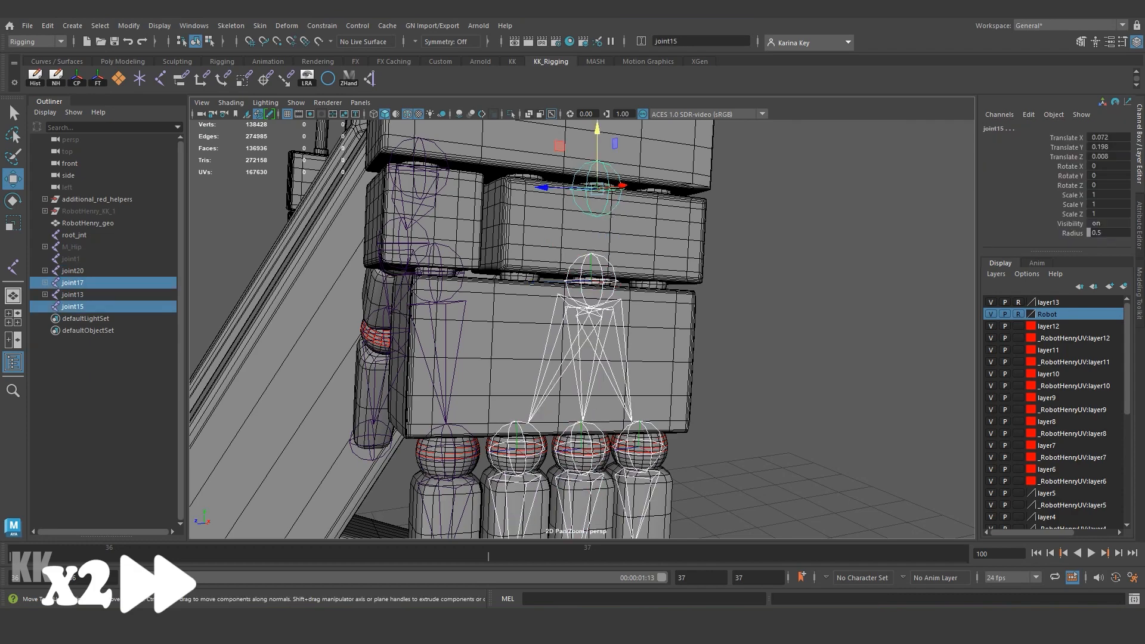
{"action": "left_click", "coordinate": [802, 298]}
{"action": "left_click", "coordinate": [591, 280]}
{"action": "left_click", "coordinate": [72, 307]}
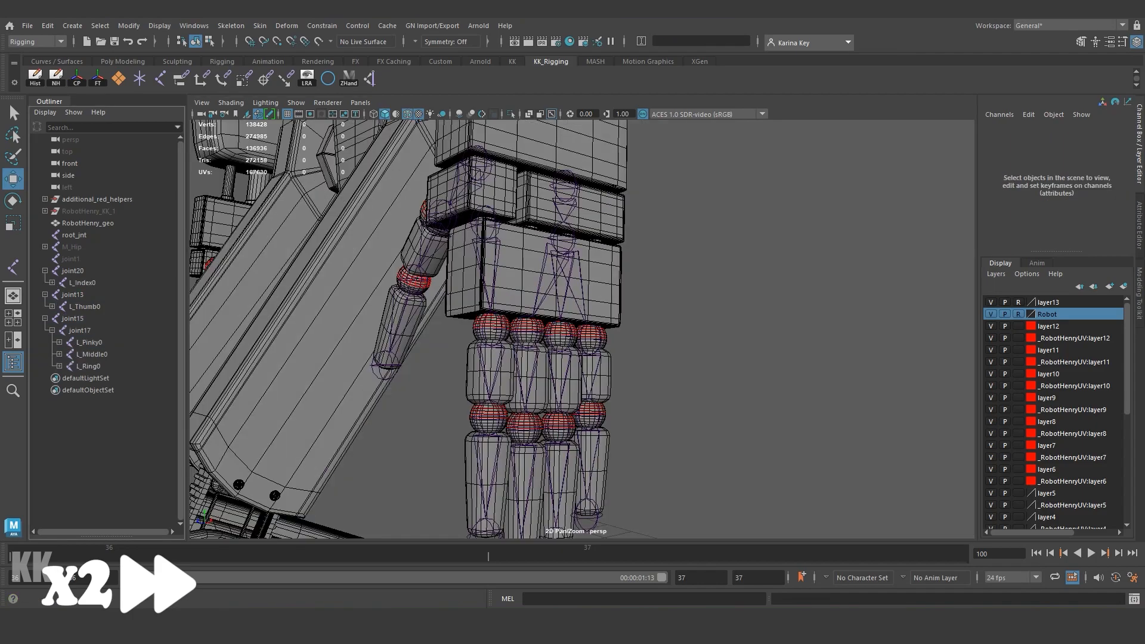
Step: Expand the hierarchies of the thumb and index finger chains to inspect all their joints
{"action": "left_click", "coordinate": [52, 306]}
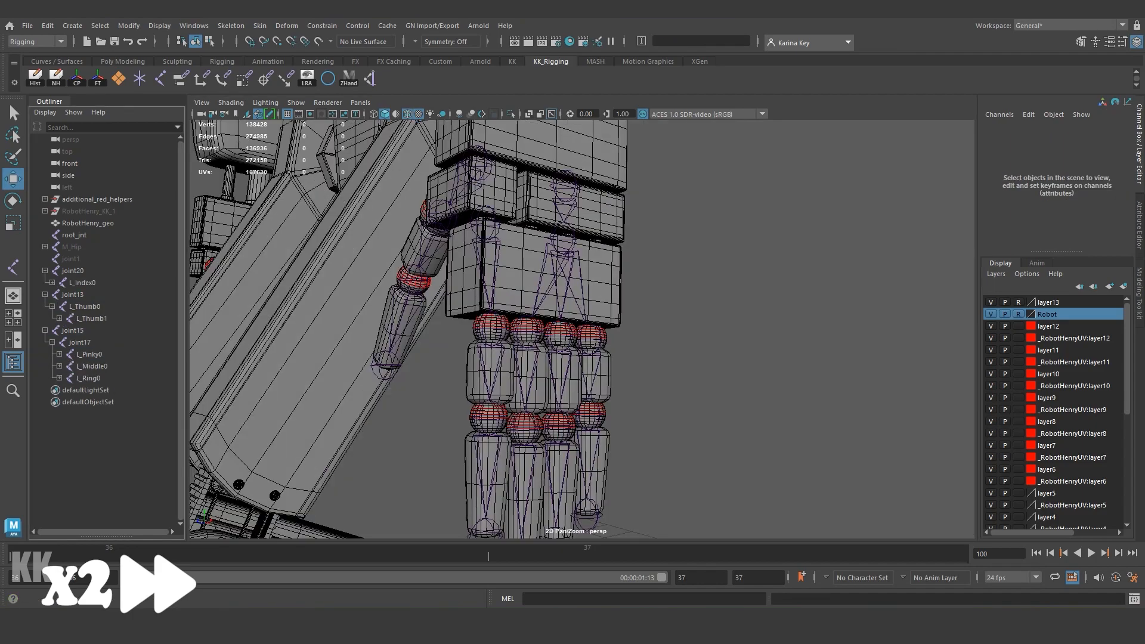
{"action": "left_click", "coordinate": [59, 319]}
{"action": "left_click", "coordinate": [52, 283]}
{"action": "left_click", "coordinate": [59, 295]}
Step: Try parenting joint20 with its index finger chain to joint13 and renaming joint13 as L_PalmThumb
{"action": "left_click", "coordinate": [73, 271]}
{"action": "left_click_drag", "start_coordinate": [554, 286], "coordinate": [552, 334], "text": "alt"}
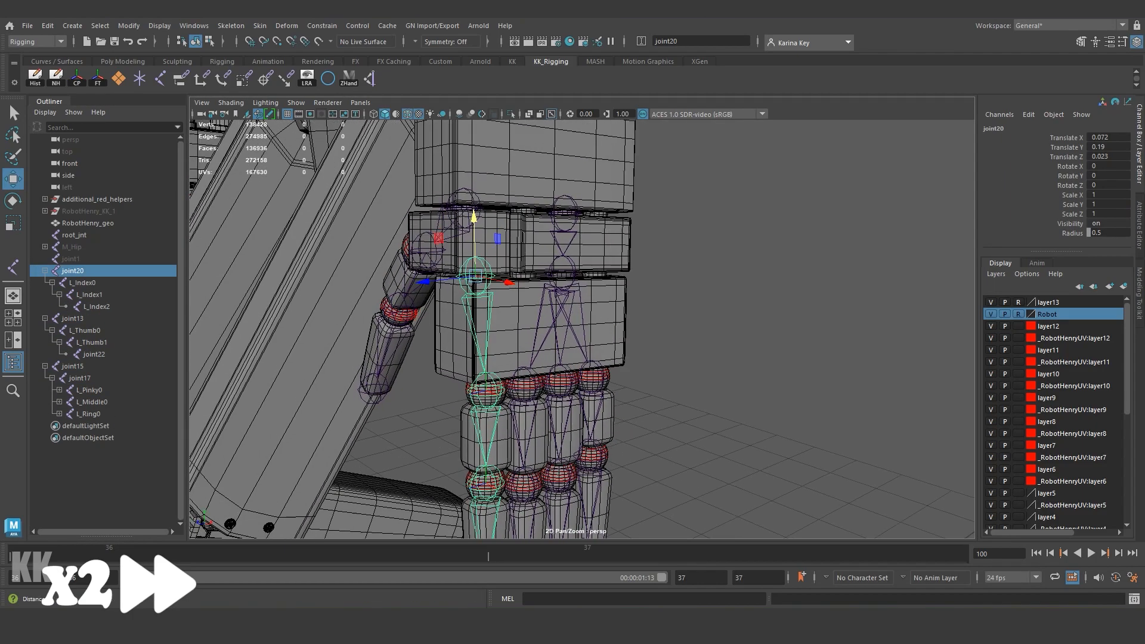
{"action": "scroll", "coordinate": [551, 334], "scroll_direction": "up", "scroll_amount": 2}
{"action": "left_click", "coordinate": [72, 318], "text": "ctrl"}
{"action": "key", "text": "p"}
{"action": "left_click", "coordinate": [107, 471]}
{"action": "double_click", "coordinate": [73, 270]}
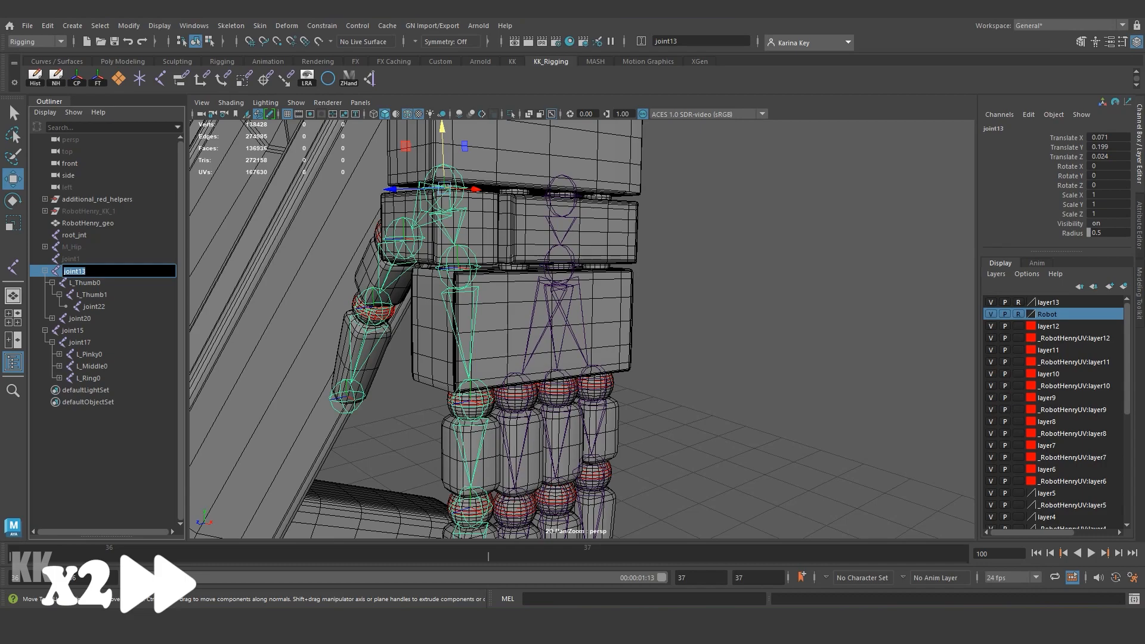
{"action": "key", "text": "Caps_Lock"}
{"action": "type", "text": "L_PalmThumb"}
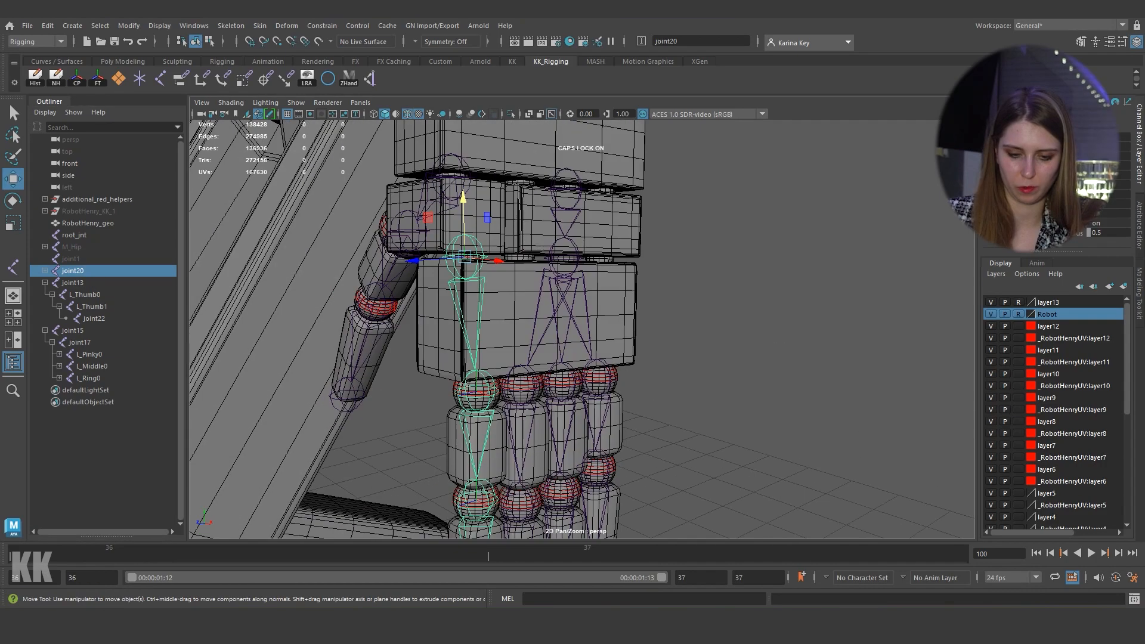
Step: Unparent L_Index0 from joint20 and delete joint20 from the palm
{"action": "left_click", "coordinate": [75, 390]}
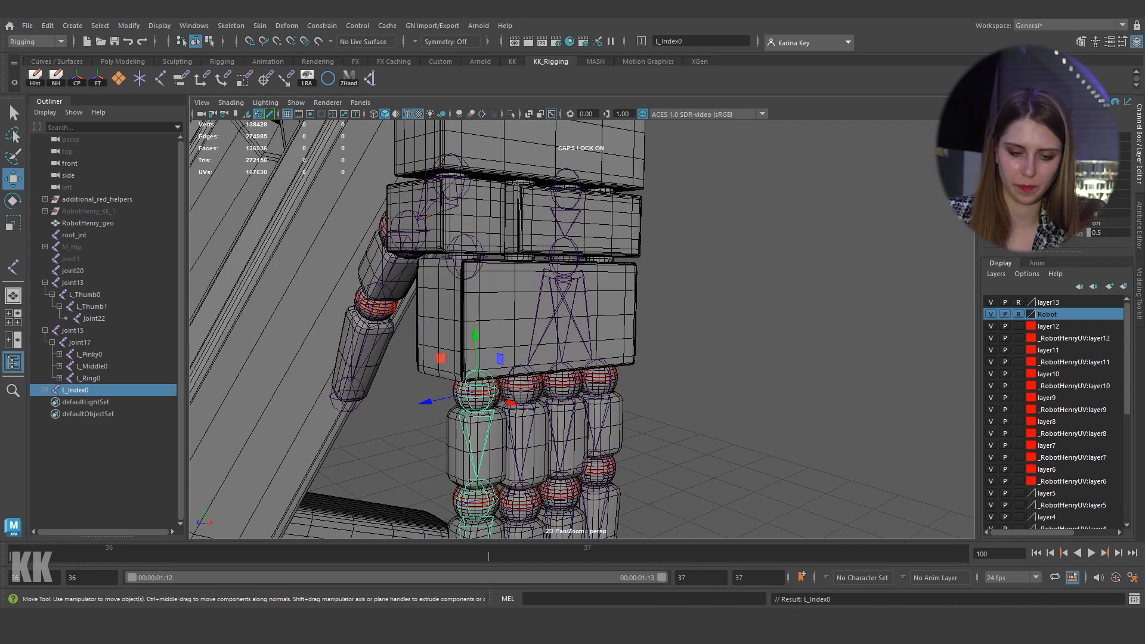
{"action": "left_click", "coordinate": [692, 298]}
{"action": "left_click", "coordinate": [464, 239]}
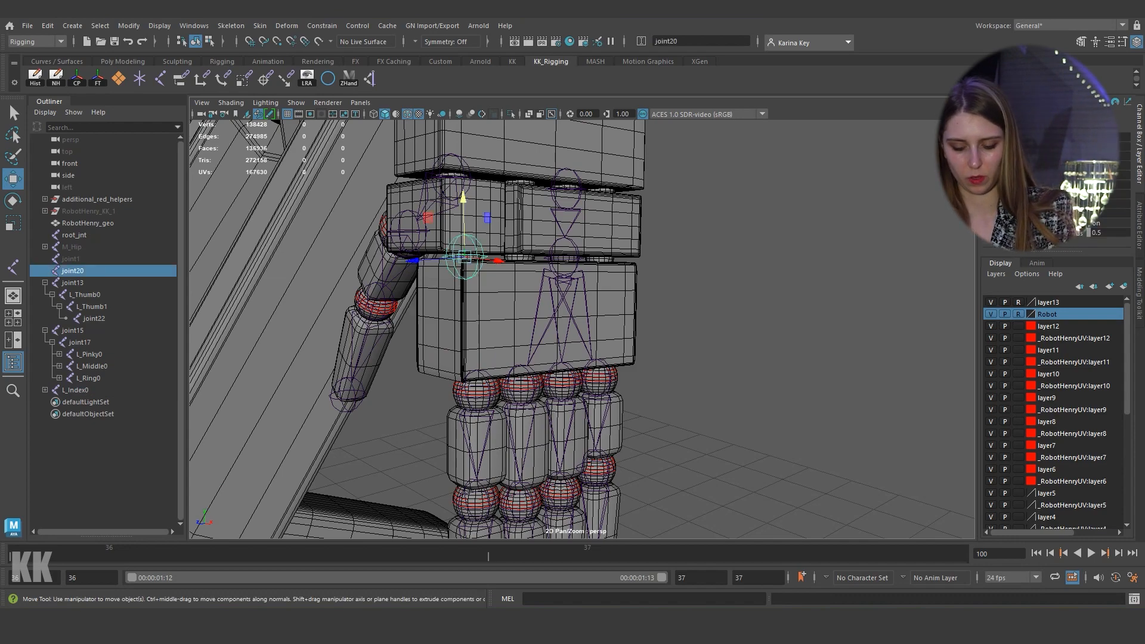
{"action": "key", "text": "Delete"}
Step: Parent L_Index0 to joint17 alongside the other finger chains
{"action": "left_click", "coordinate": [75, 378]}
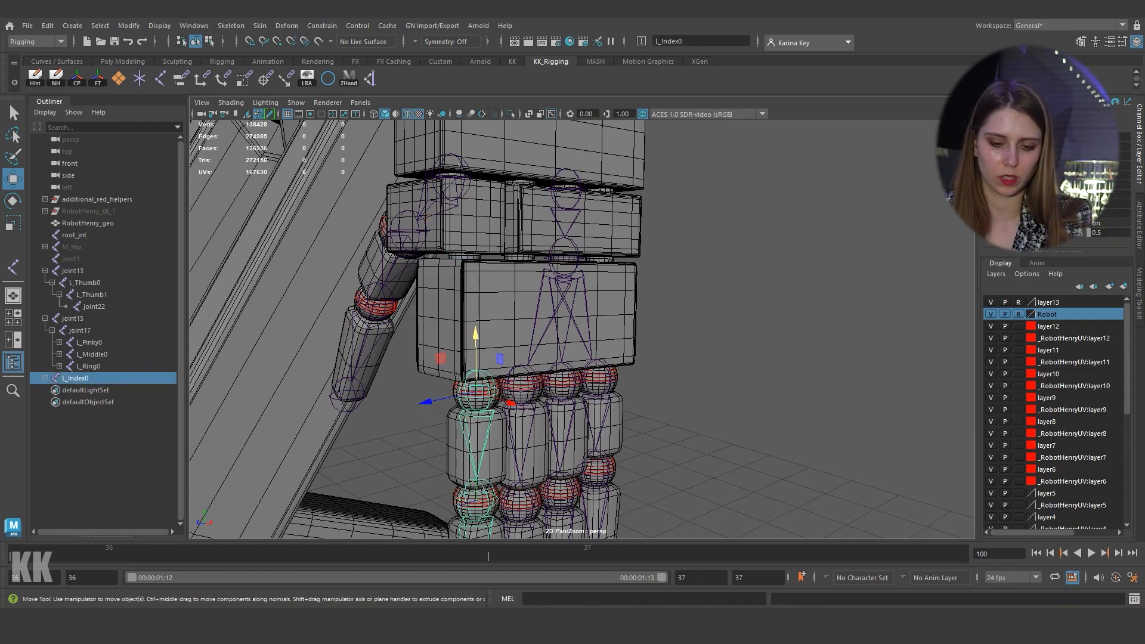
{"action": "left_click_drag", "start_coordinate": [537, 252], "coordinate": [580, 268], "text": "shift"}
{"action": "key", "text": "p"}
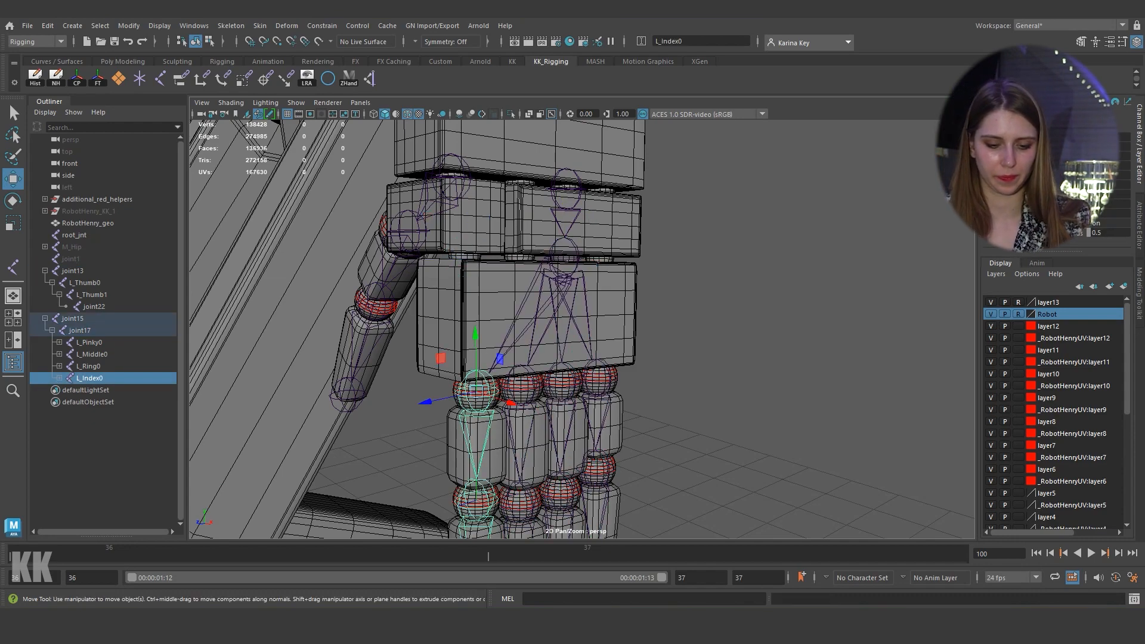
{"action": "left_click", "coordinate": [704, 310]}
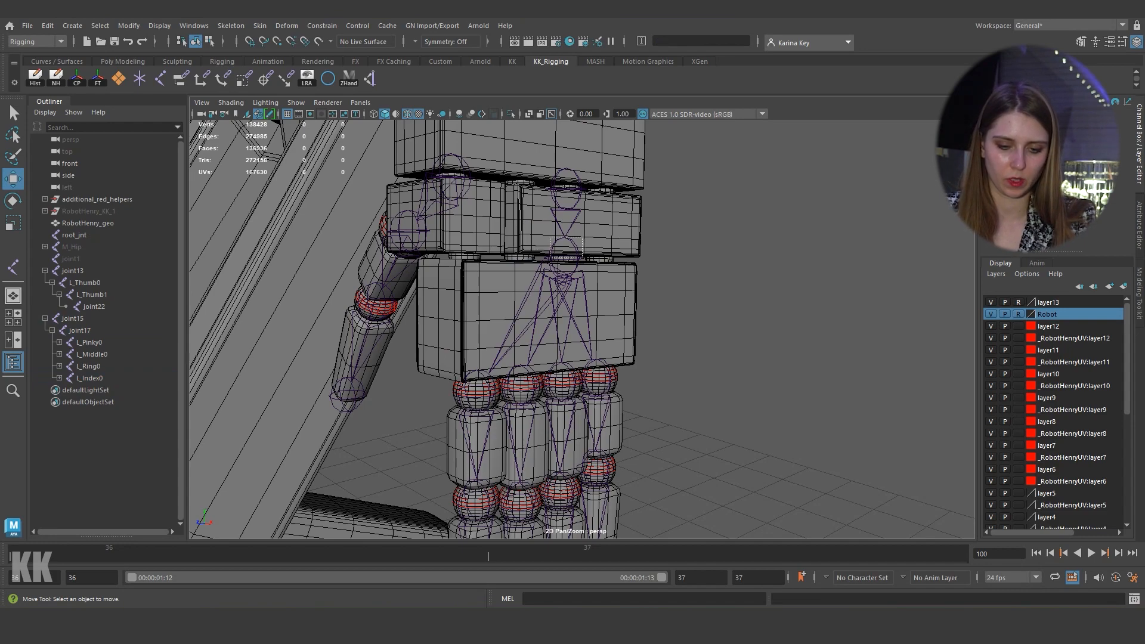
Step: Rename joint13, the palm joint above the thumb chain, as L_PalmThumb
{"action": "left_click_drag", "start_coordinate": [550, 237], "coordinate": [583, 258]}
{"action": "left_click_drag", "start_coordinate": [458, 179], "coordinate": [443, 171]}
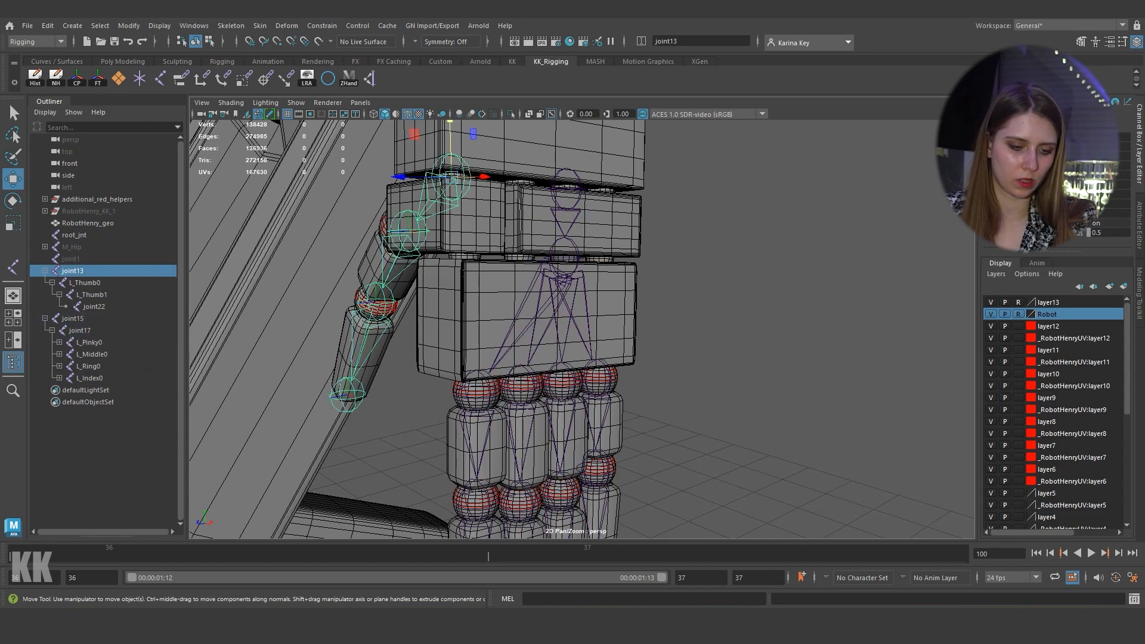
{"action": "double_click", "coordinate": [74, 271]}
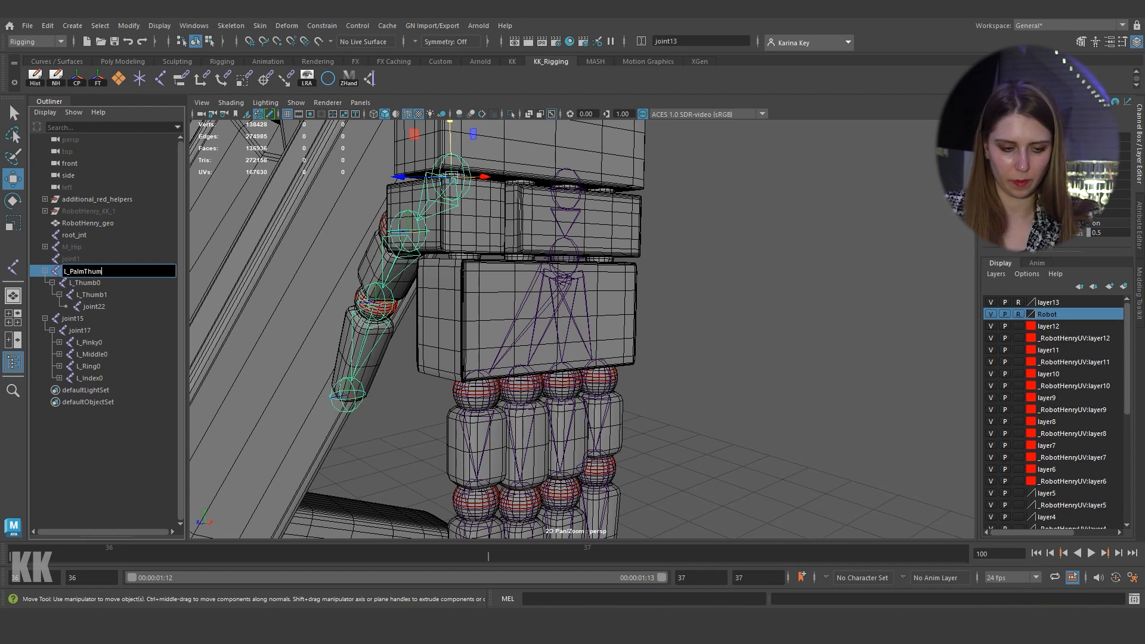
{"action": "key", "text": "Return"}
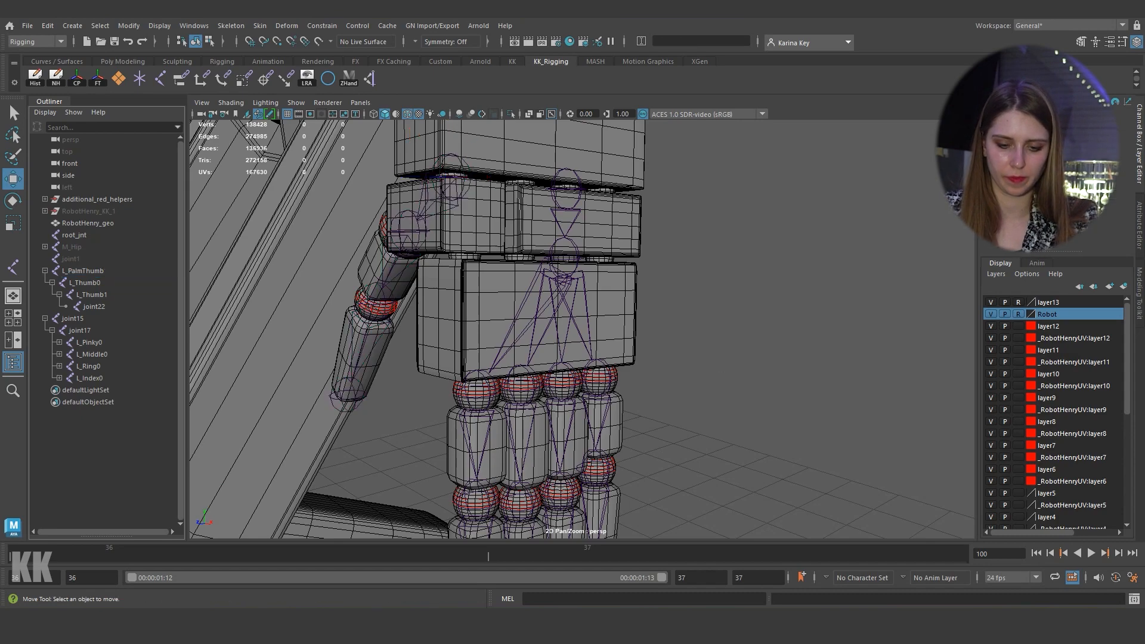
Step: Rename the upper palm joint15 as L_Palm0 and its child joint17 as L_Palm1, and clear the selection
{"action": "double_click", "coordinate": [73, 319]}
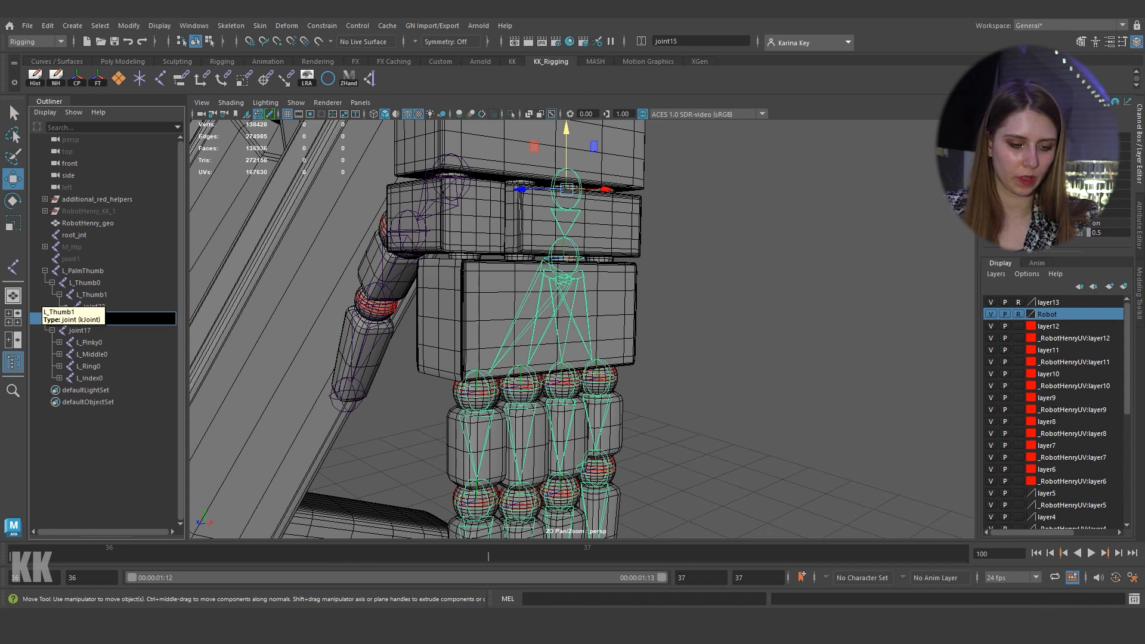
{"action": "type", "text": "L_Palm0"}
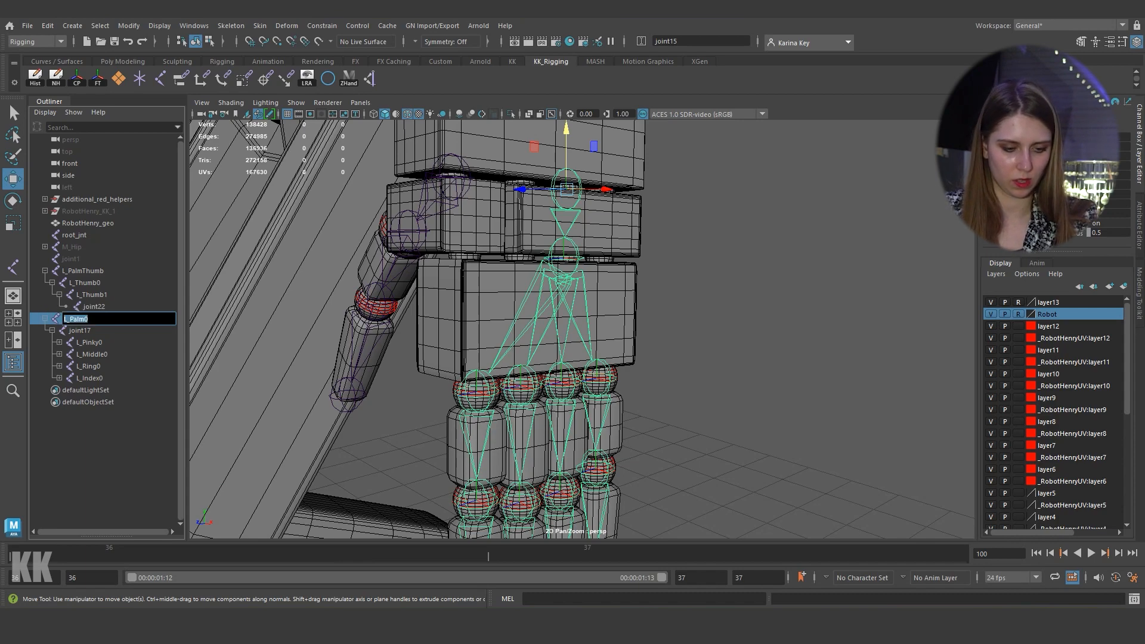
{"action": "key", "text": "Tab"}
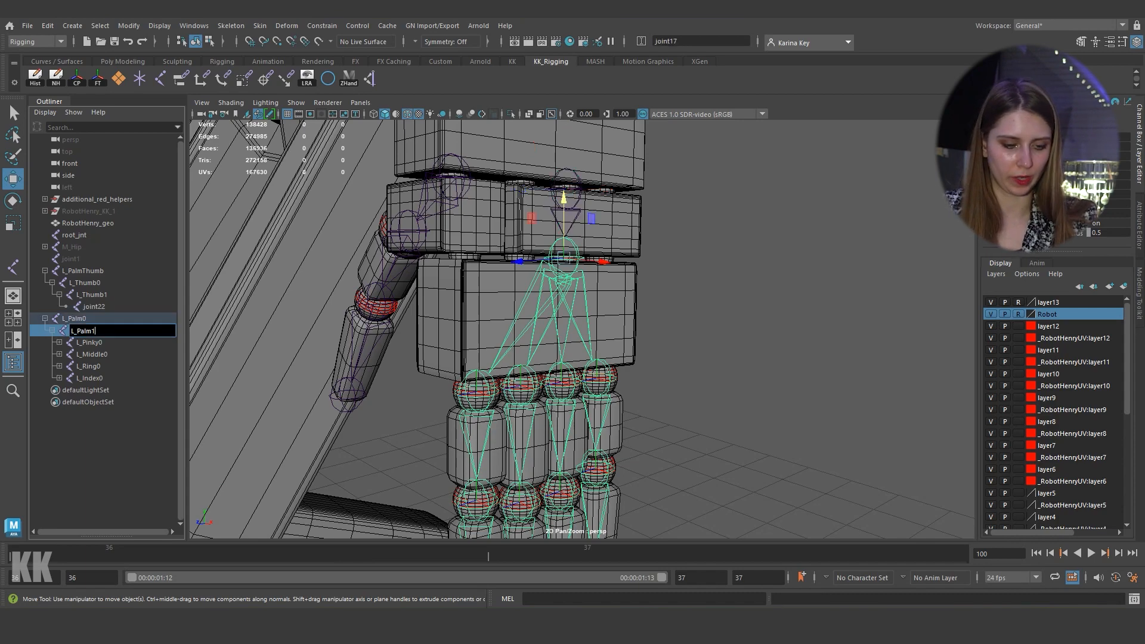
{"action": "key", "text": "Return"}
{"action": "left_click", "coordinate": [664, 406]}
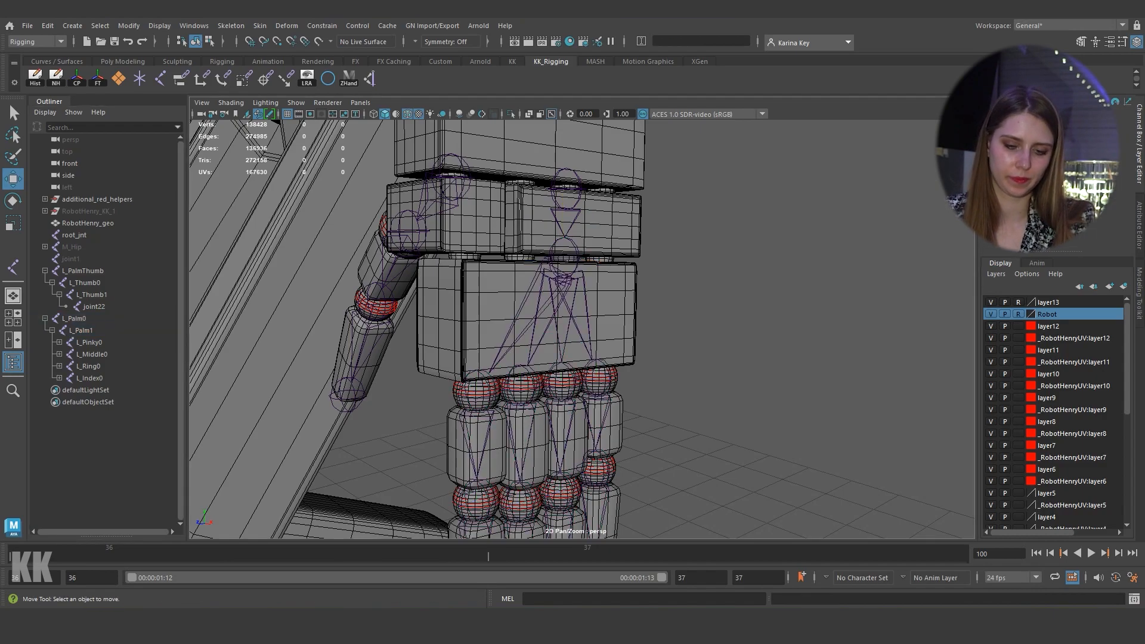
{"action": "key", "text": "space"}
{"action": "left_click_drag", "start_coordinate": [664, 406], "coordinate": [688, 362]}
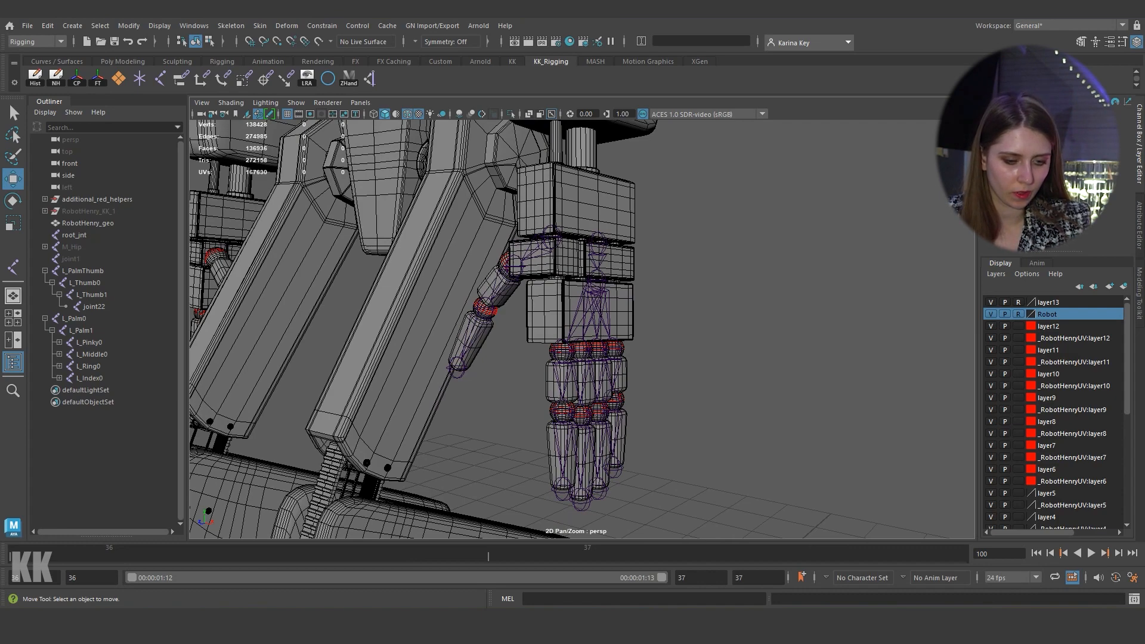
Step: Expand the L_Pinky0, L_Middle0, L_Ring0 and L_Index0 chains in the hierarchy down to their end joints
{"action": "left_click", "coordinate": [59, 342]}
{"action": "left_click", "coordinate": [66, 355]}
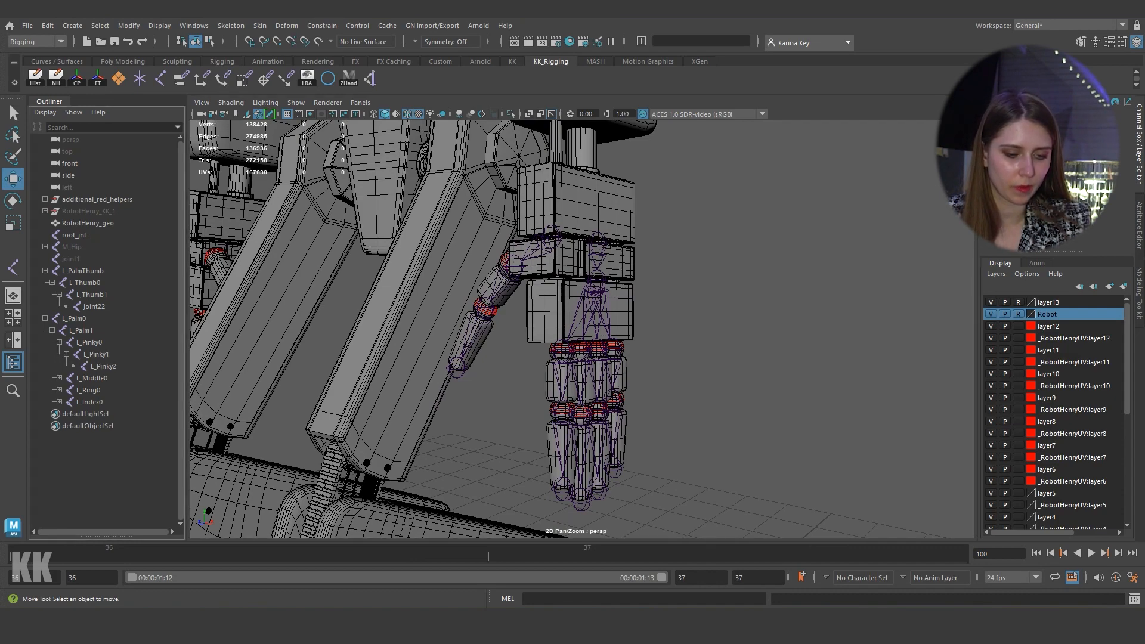
{"action": "left_click", "coordinate": [59, 378]}
{"action": "left_click", "coordinate": [66, 390]}
{"action": "left_click", "coordinate": [59, 413]}
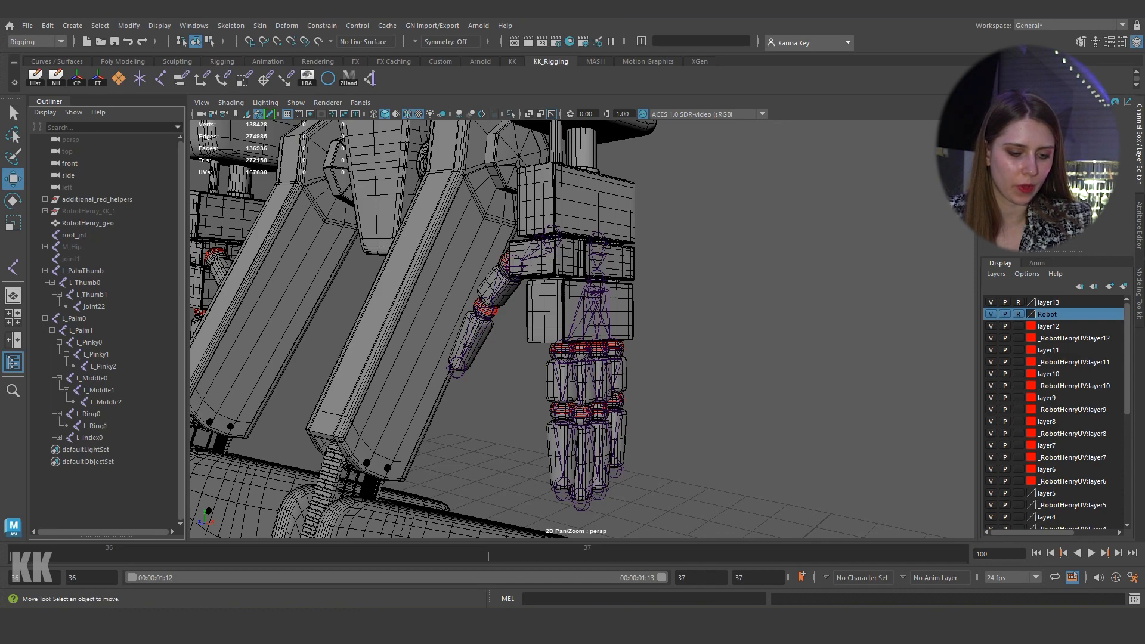
{"action": "left_click", "coordinate": [66, 426]}
{"action": "left_click", "coordinate": [59, 449]}
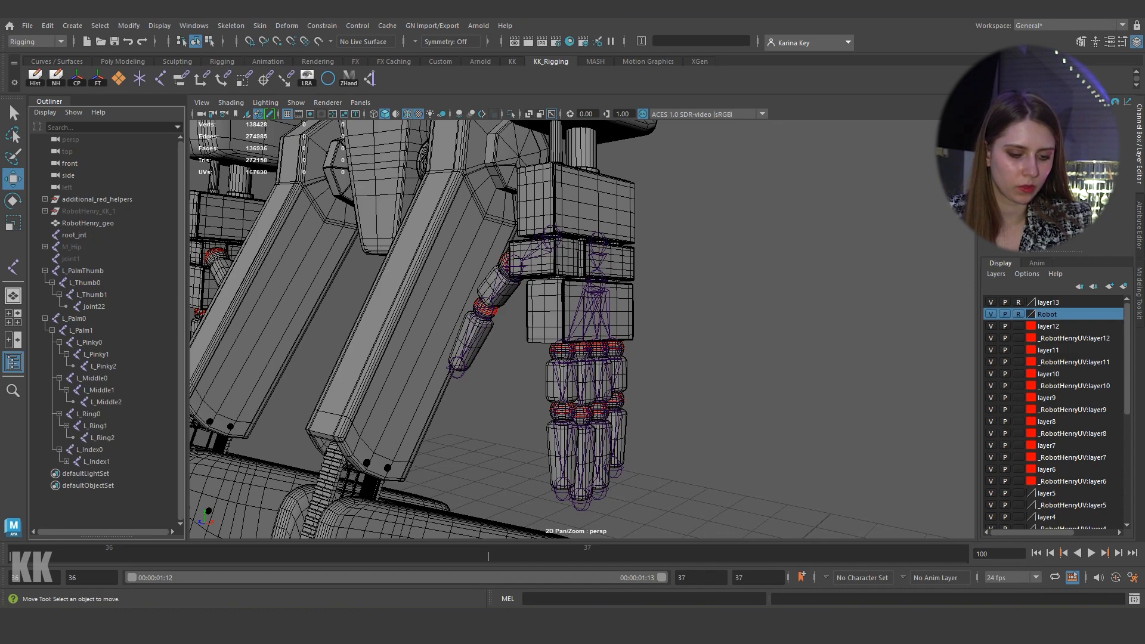
{"action": "left_click", "coordinate": [66, 462]}
Step: Select the left hand joints from L_PalmThumb through L_Index2 and try rotating them all together about different axes, undoing each rotation
{"action": "left_click_drag", "start_coordinate": [83, 271], "coordinate": [85, 485]}
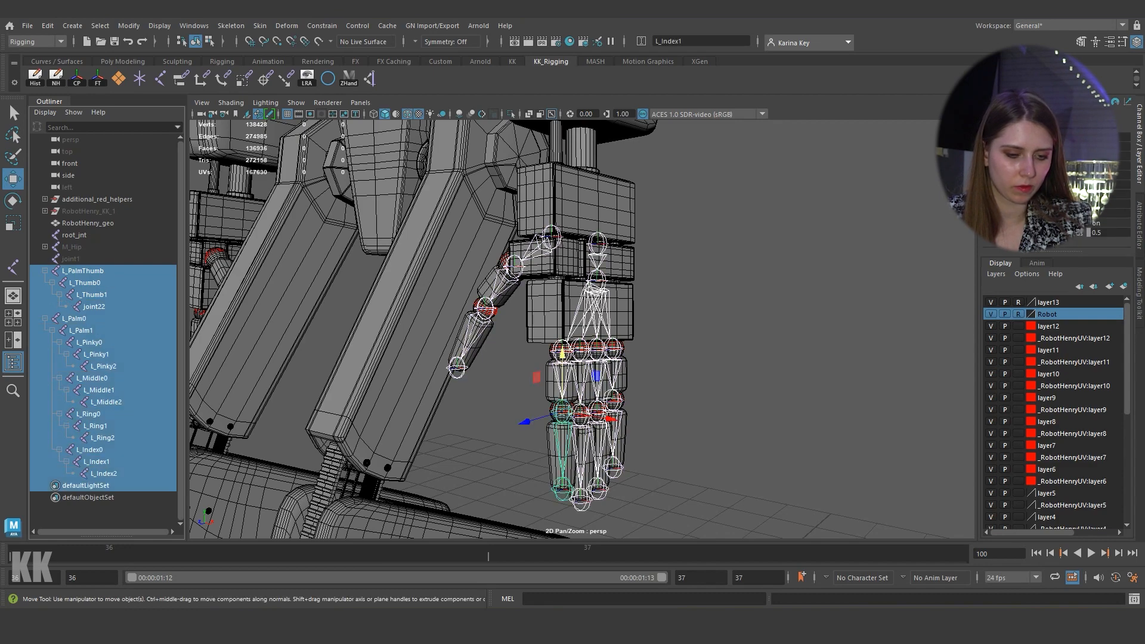
{"action": "left_click", "coordinate": [727, 333]}
{"action": "left_click_drag", "start_coordinate": [84, 271], "coordinate": [93, 473]}
{"action": "key", "text": "e"}
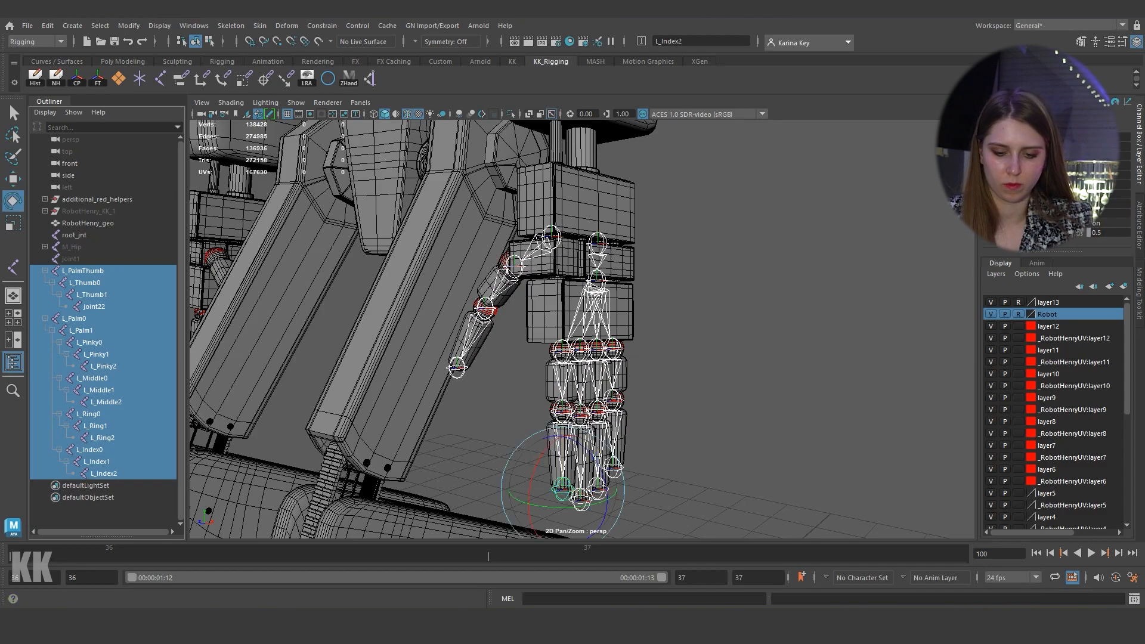
{"action": "mouse_move", "coordinate": [598, 465]}
{"action": "left_mouse_down"}
{"action": "mouse_move", "coordinate": [606, 511]}
{"action": "mouse_move", "coordinate": [589, 449]}
{"action": "mouse_move", "coordinate": [604, 487]}
{"action": "left_mouse_up"}
{"action": "key", "text": "ctrl+z"}
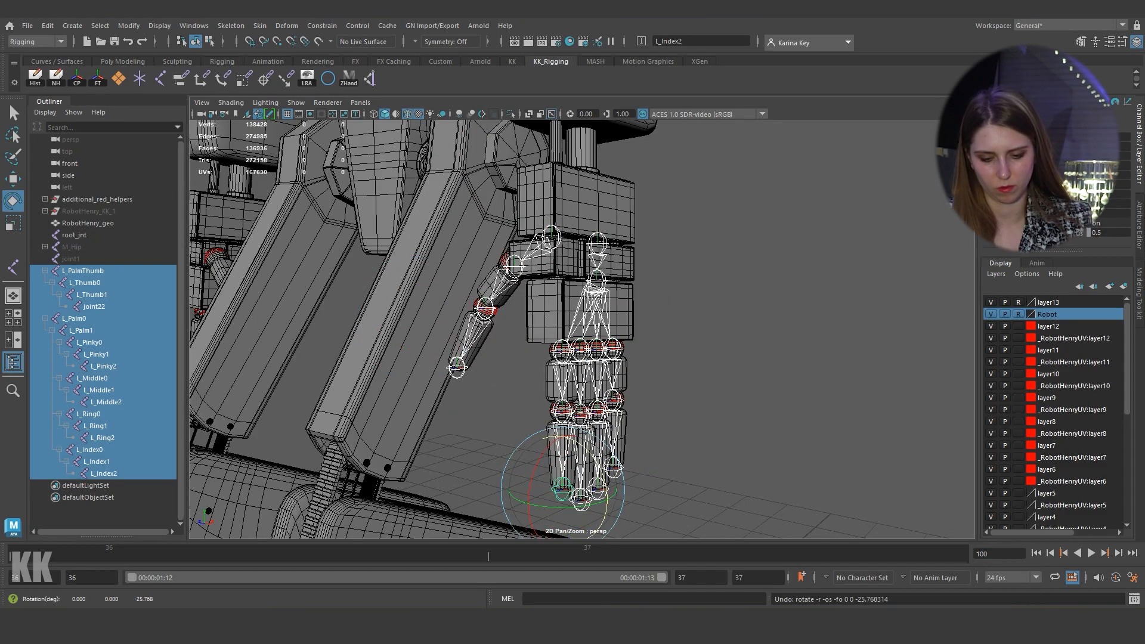
{"action": "mouse_move", "coordinate": [530, 486]}
{"action": "left_mouse_down"}
{"action": "mouse_move", "coordinate": [536, 528]}
{"action": "mouse_move", "coordinate": [541, 452]}
{"action": "mouse_move", "coordinate": [530, 503]}
{"action": "left_mouse_up"}
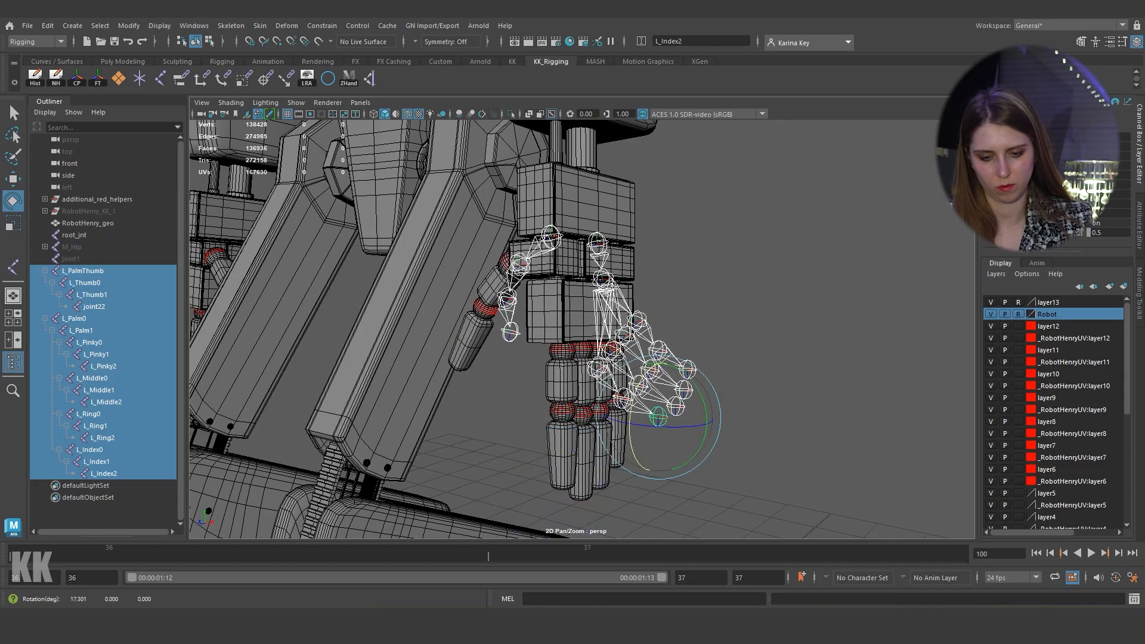
{"action": "key", "text": "ctrl+z"}
{"action": "scroll", "coordinate": [582, 381], "scroll_direction": "down", "scroll_amount": 5}
{"action": "left_click_drag", "start_coordinate": [632, 405], "coordinate": [576, 418], "text": "alt"}
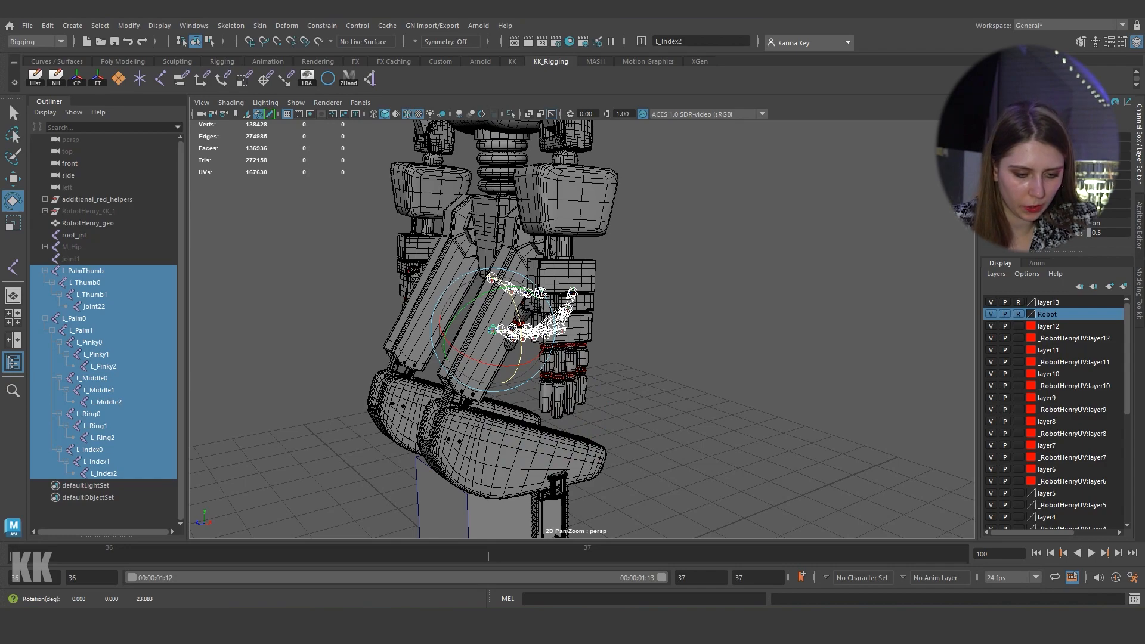
{"action": "key", "text": "ctrl+z"}
Step: Try rotating the joints from L_arm through L_wrist together with all the left hand joints, and undo the rotation
{"action": "left_click", "coordinate": [650, 381]}
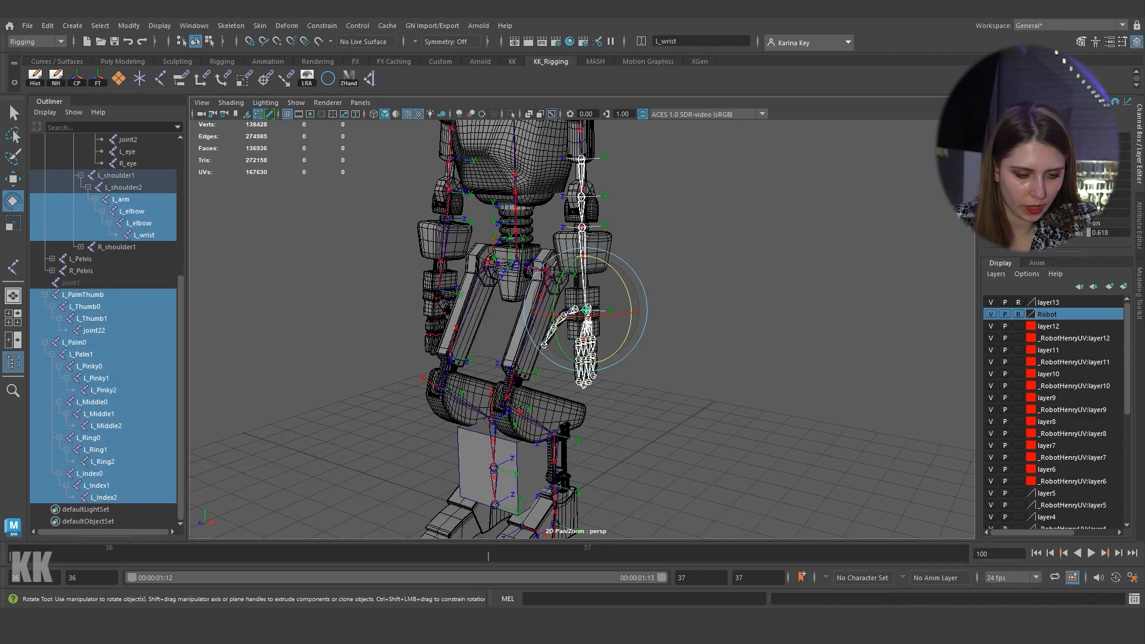
{"action": "left_click_drag", "start_coordinate": [626, 290], "coordinate": [641, 263]}
{"action": "key", "text": "ctrl+z"}
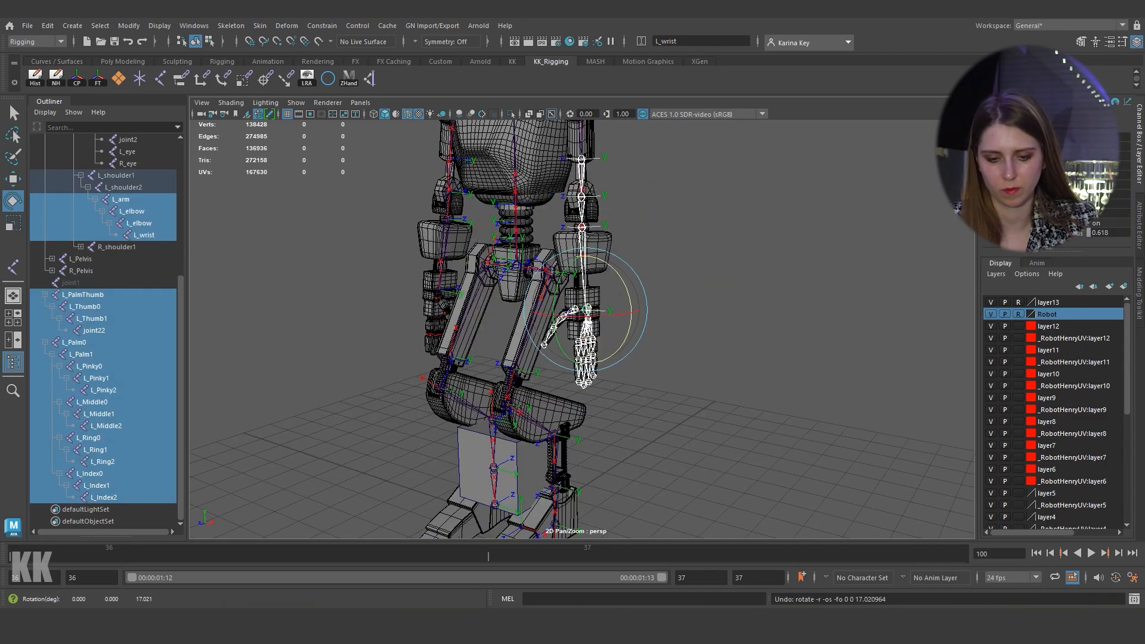
Step: Unparent L_Palm1 from L_Palm0 and delete the L_Palm0 joint
{"action": "left_click", "coordinate": [680, 286]}
{"action": "left_click_drag", "start_coordinate": [680, 310], "coordinate": [644, 310], "text": "alt"}
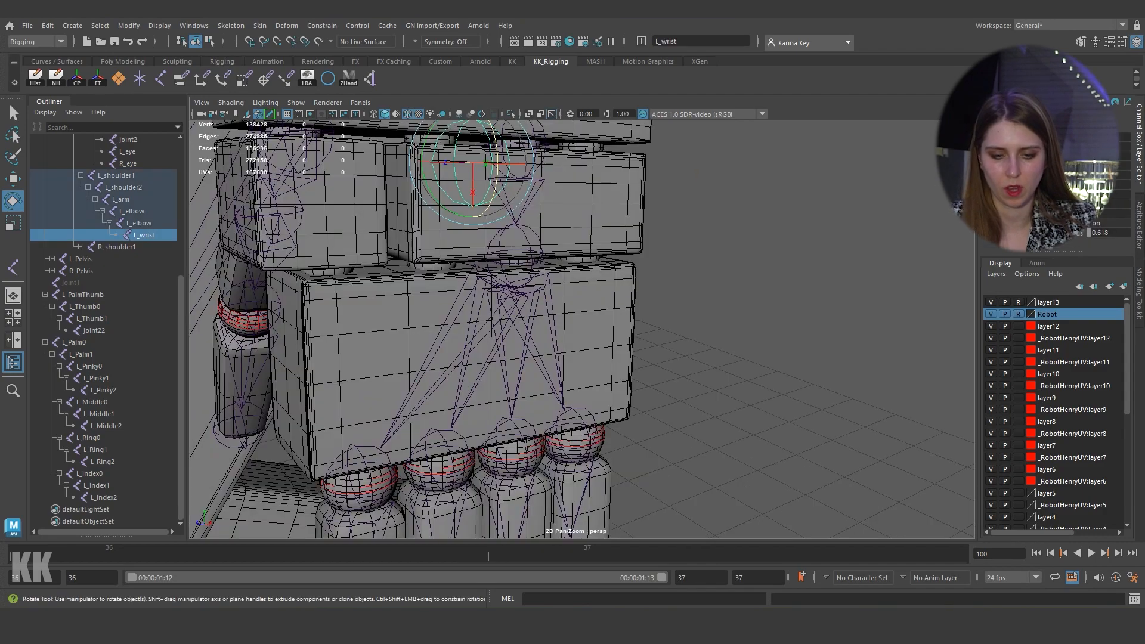
{"action": "left_click_drag", "start_coordinate": [571, 137], "coordinate": [542, 154]}
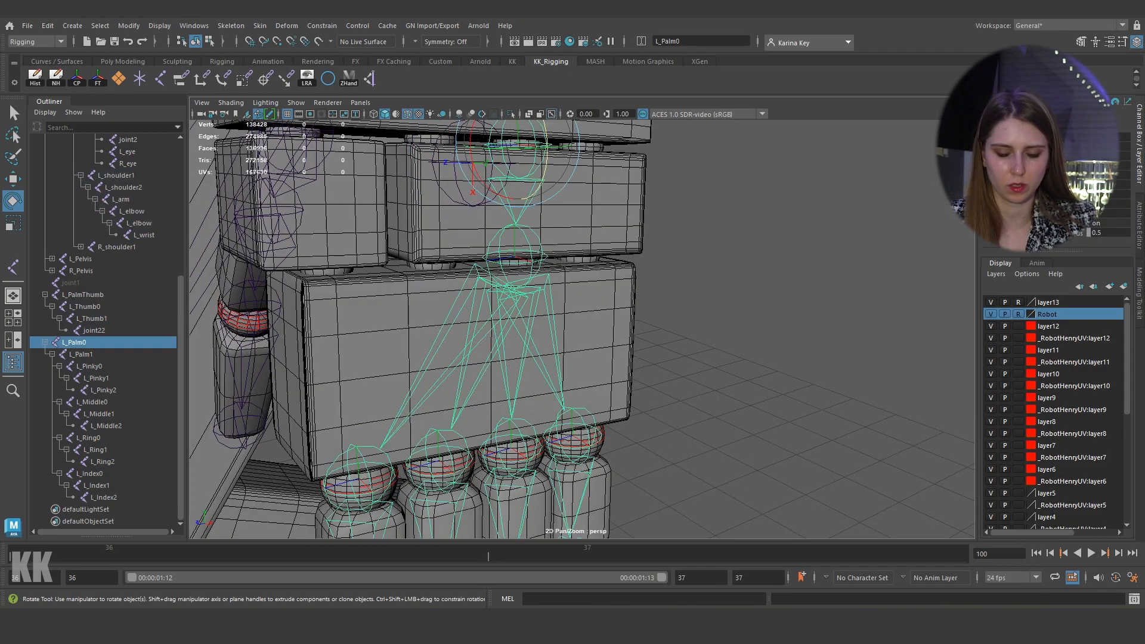
{"action": "left_click", "coordinate": [679, 239]}
{"action": "left_click", "coordinate": [514, 257]}
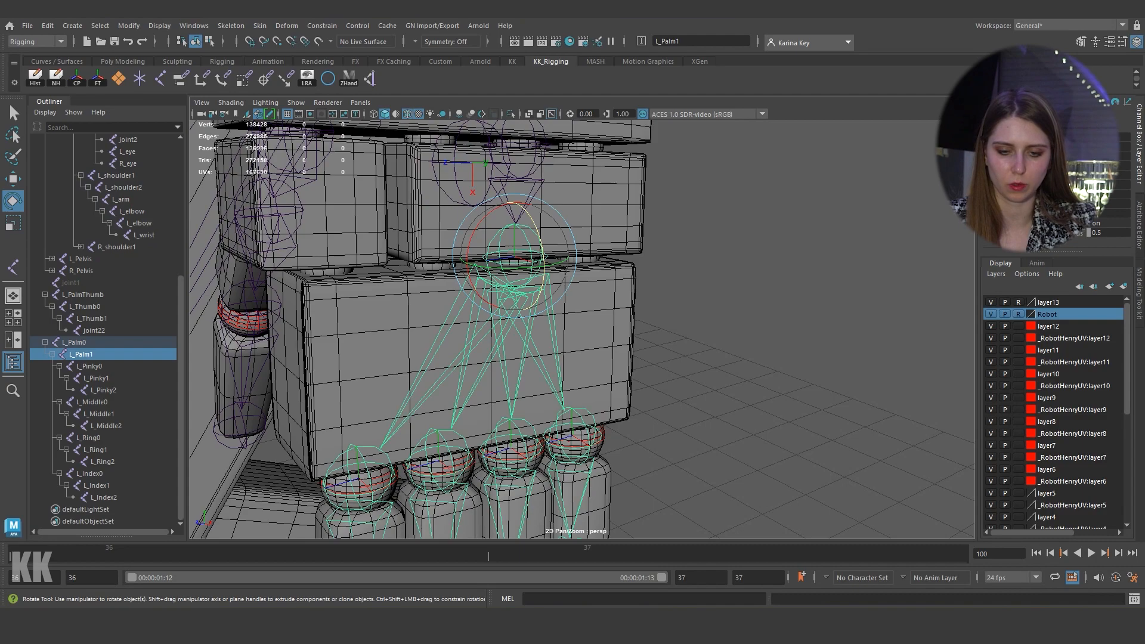
{"action": "key", "text": "Up"}
{"action": "key", "text": "shift+p"}
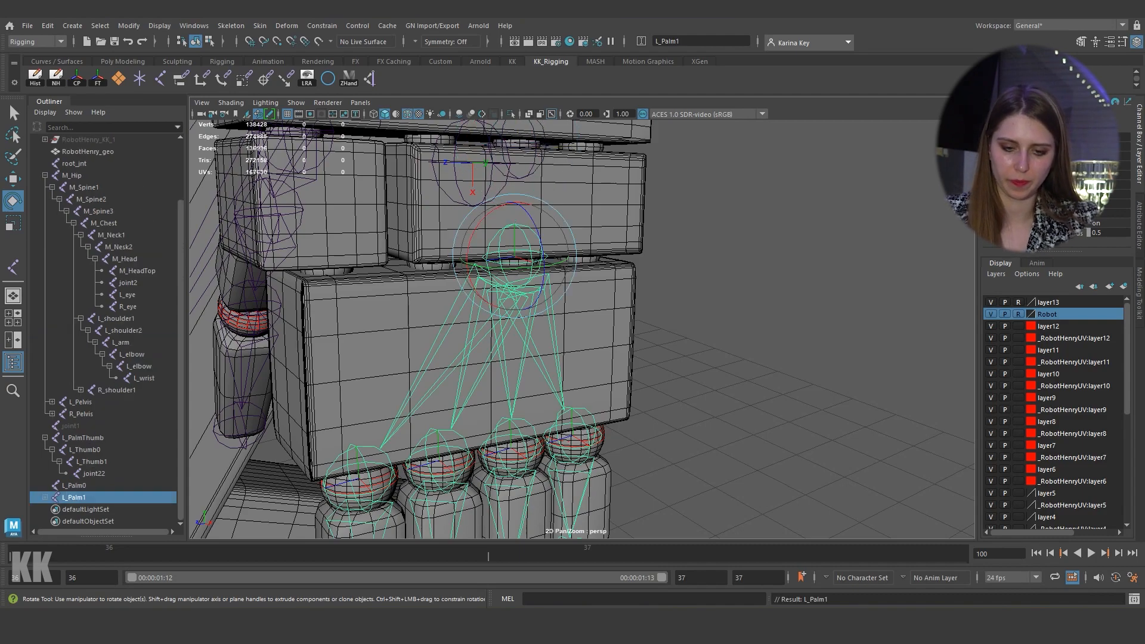
{"action": "left_click_drag", "start_coordinate": [535, 158], "coordinate": [518, 167]}
{"action": "key", "text": "Delete"}
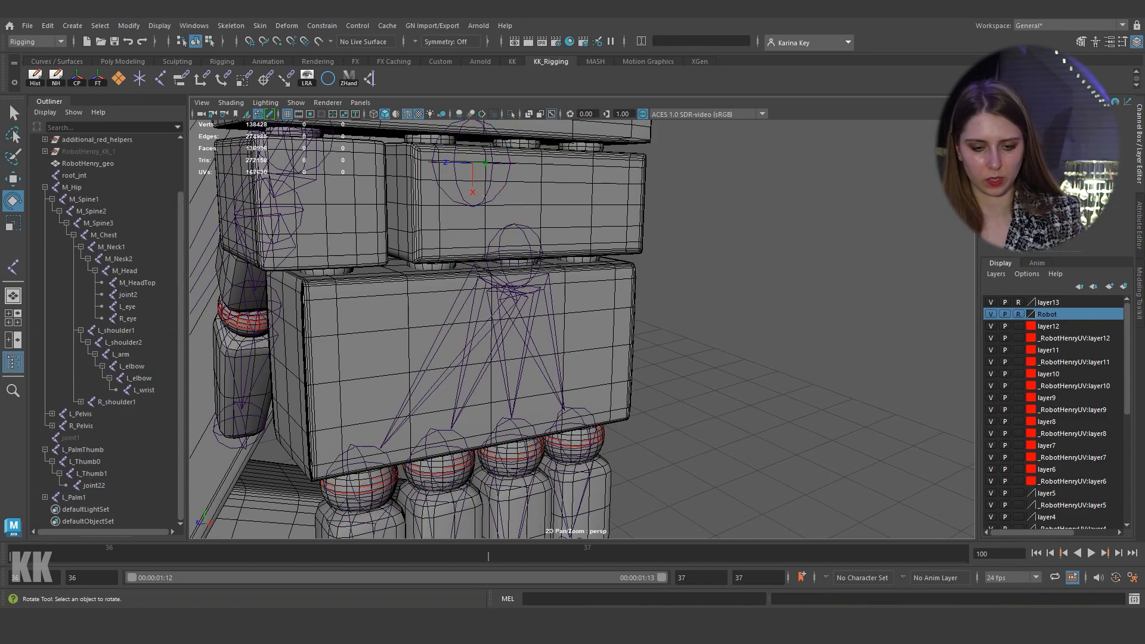
Step: Parent L_Palm1 with its finger chains to L_wrist and clear the selection
{"action": "left_click_drag", "start_coordinate": [537, 240], "coordinate": [519, 250]}
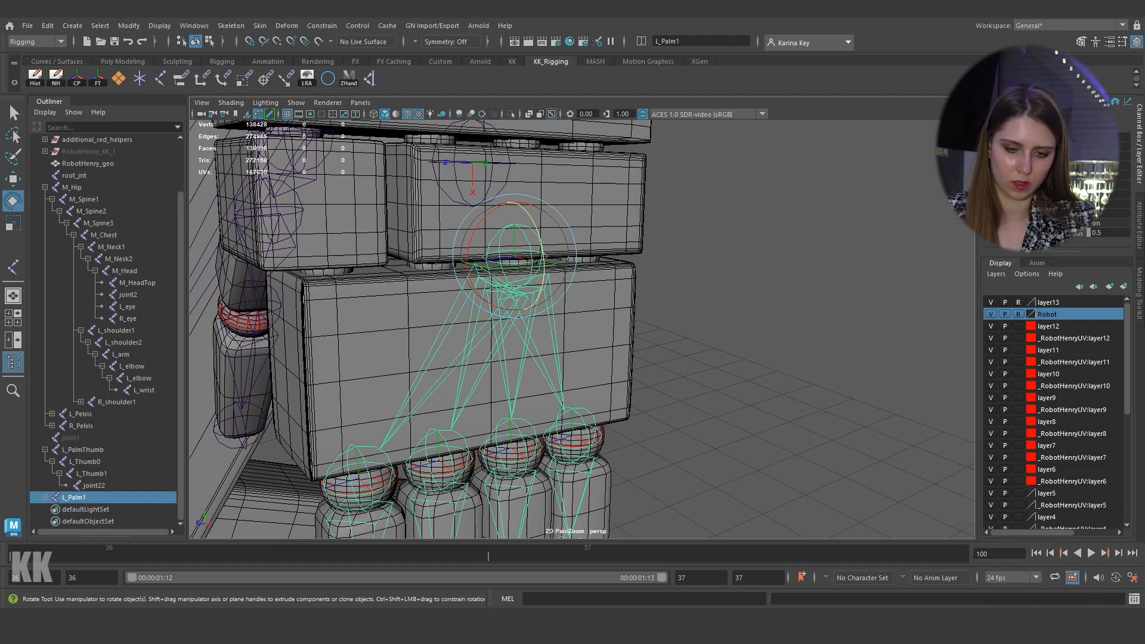
{"action": "left_click_drag", "start_coordinate": [501, 152], "coordinate": [488, 161], "text": "shift"}
{"action": "key", "text": "p"}
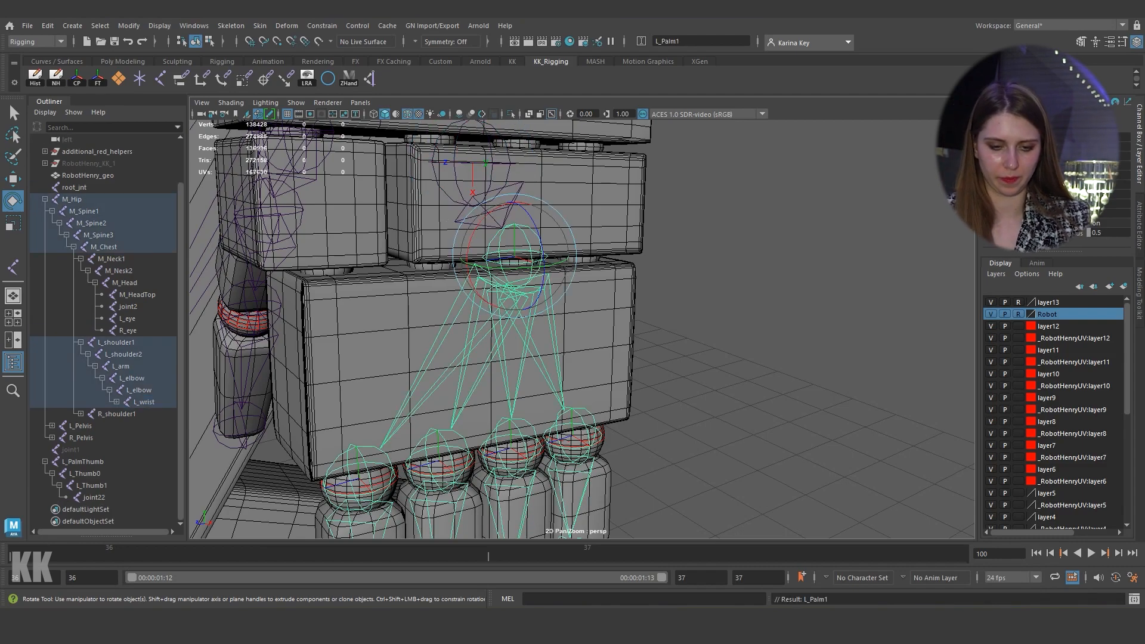
{"action": "left_click", "coordinate": [716, 256]}
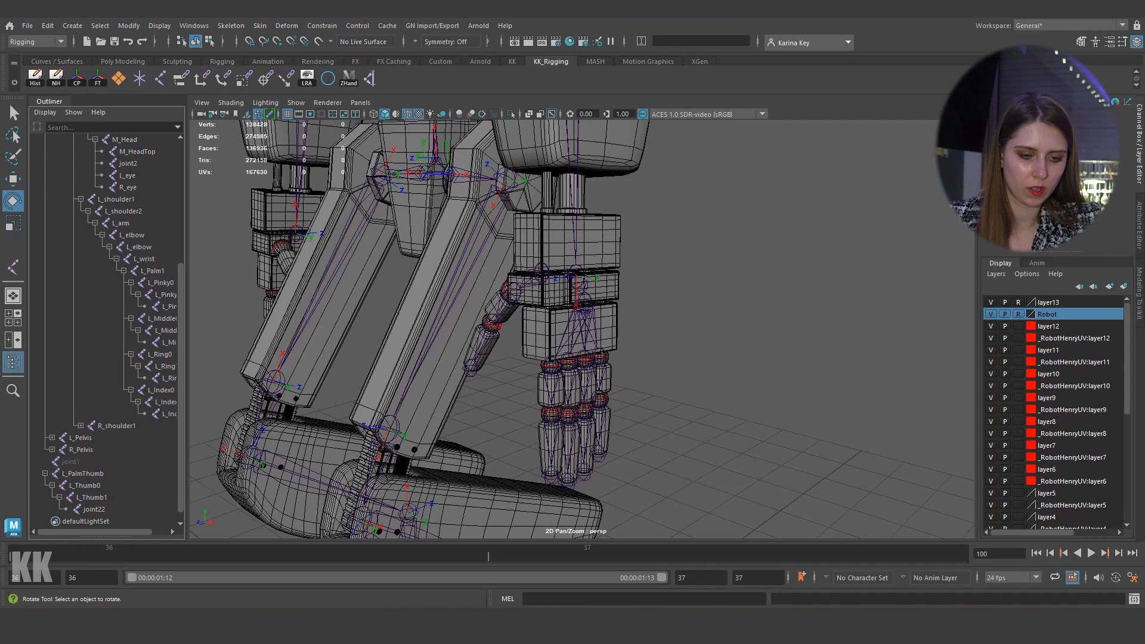
Step: Try rotating the left arm and finger joints from L_arm down through the index chain together, then undo and deselect them
{"action": "left_click_drag", "start_coordinate": [120, 223], "coordinate": [119, 414]}
{"action": "scroll", "coordinate": [581, 370], "scroll_direction": "down", "scroll_amount": 5}
{"action": "left_click_drag", "start_coordinate": [572, 372], "coordinate": [598, 367], "text": "alt"}
{"action": "key", "text": "ctrl+z"}
{"action": "left_click", "coordinate": [674, 363]}
{"action": "left_click_drag", "start_coordinate": [673, 363], "coordinate": [695, 361], "text": "alt"}
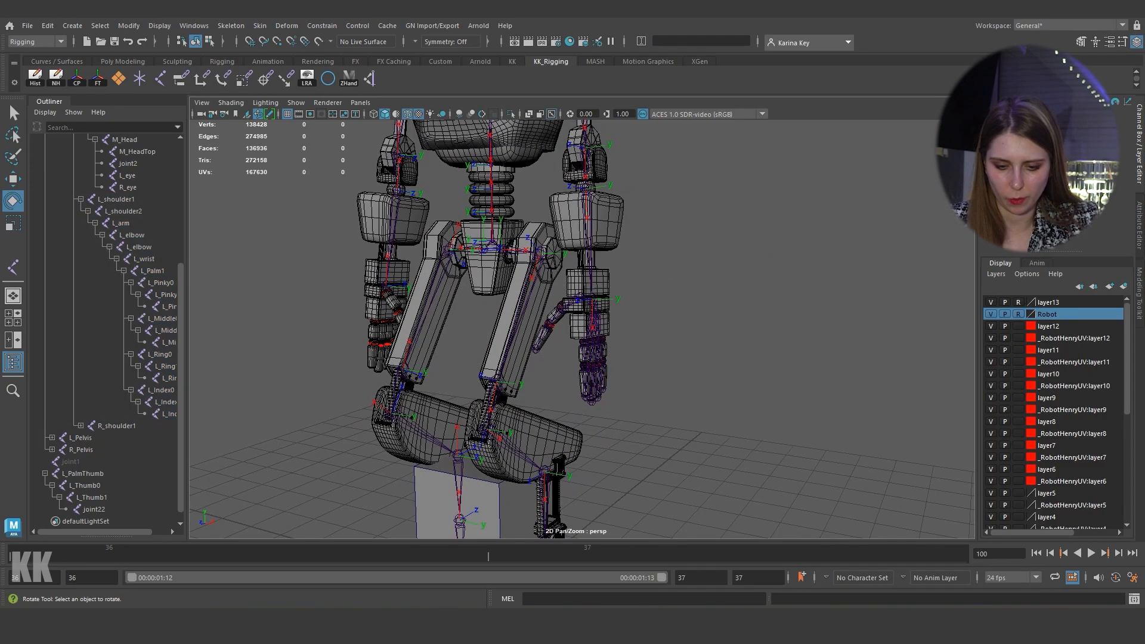
Step: Parent L_PalmThumb with its thumb chain to L_wrist and clear the selection
{"action": "right_click_drag", "start_coordinate": [694, 361], "coordinate": [751, 364], "text": "alt"}
{"action": "right_click_drag", "start_coordinate": [615, 364], "coordinate": [673, 364], "text": "alt"}
{"action": "left_click_drag", "start_coordinate": [673, 363], "coordinate": [650, 357], "text": "alt"}
{"action": "right_click_drag", "start_coordinate": [649, 358], "coordinate": [728, 358], "text": "alt"}
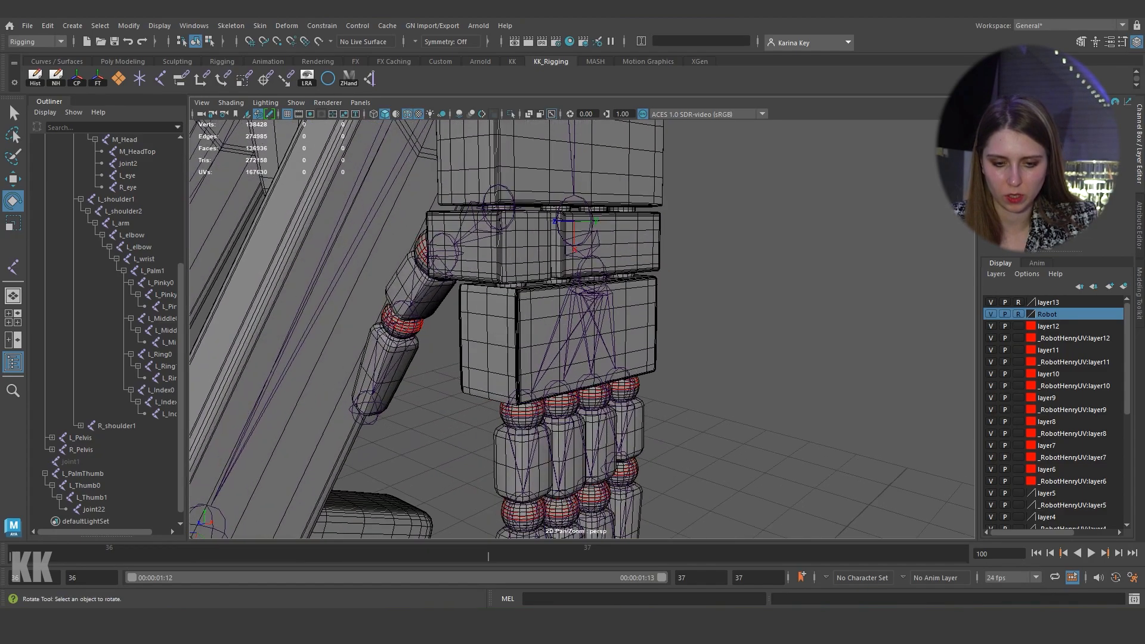
{"action": "left_click_drag", "start_coordinate": [522, 220], "coordinate": [524, 222]}
{"action": "left_click", "coordinate": [582, 205], "text": "shift"}
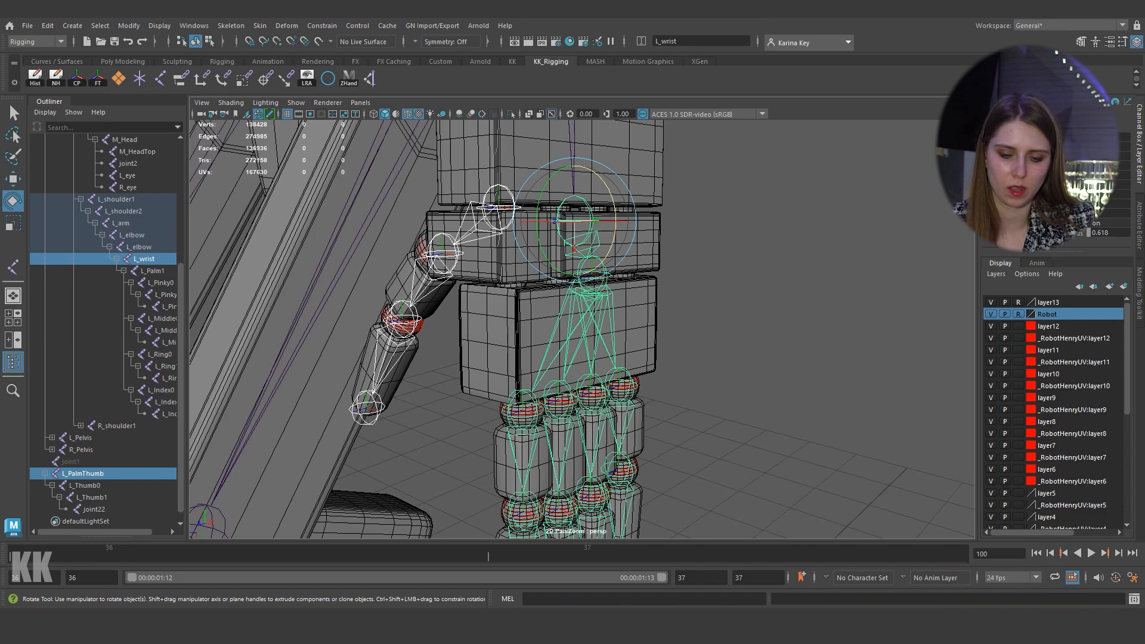
{"action": "key", "text": "p"}
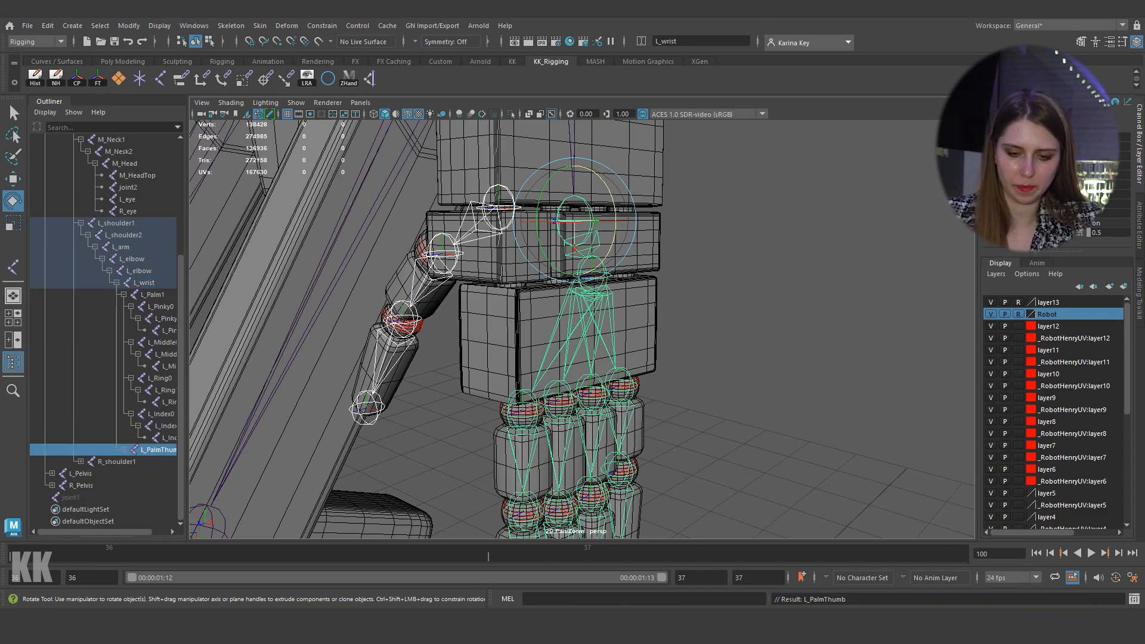
{"action": "key", "text": "alt+d"}
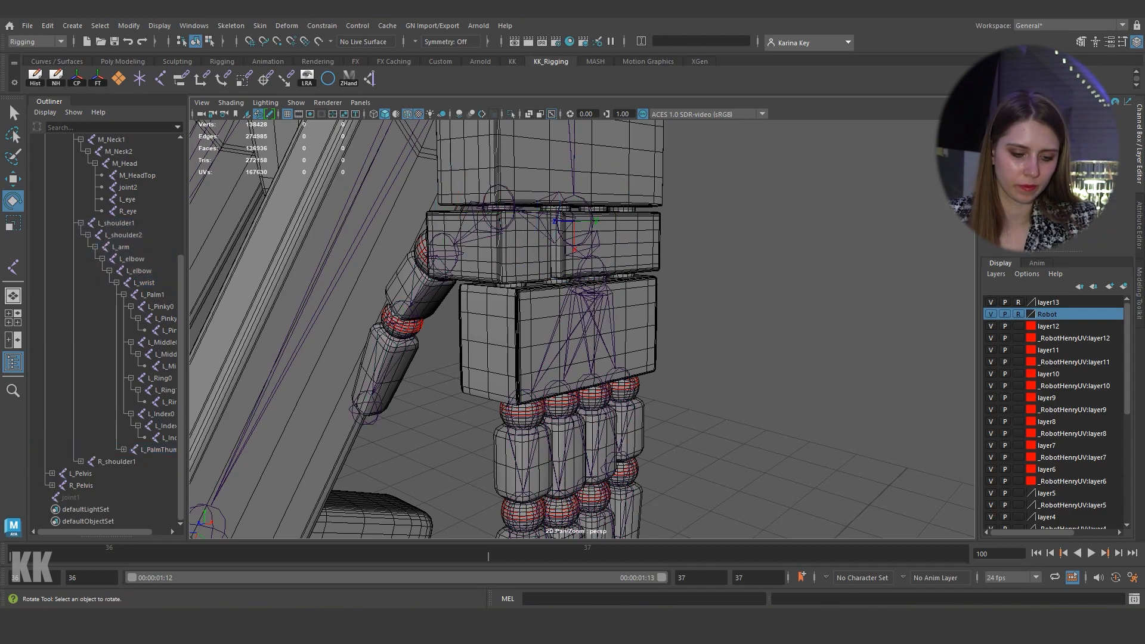
Step: Expand the L_PalmThumb chain, select the joints from L_arm through L_Thumb2 and test rotating the whole left arm and hand
{"action": "left_click", "coordinate": [124, 449]}
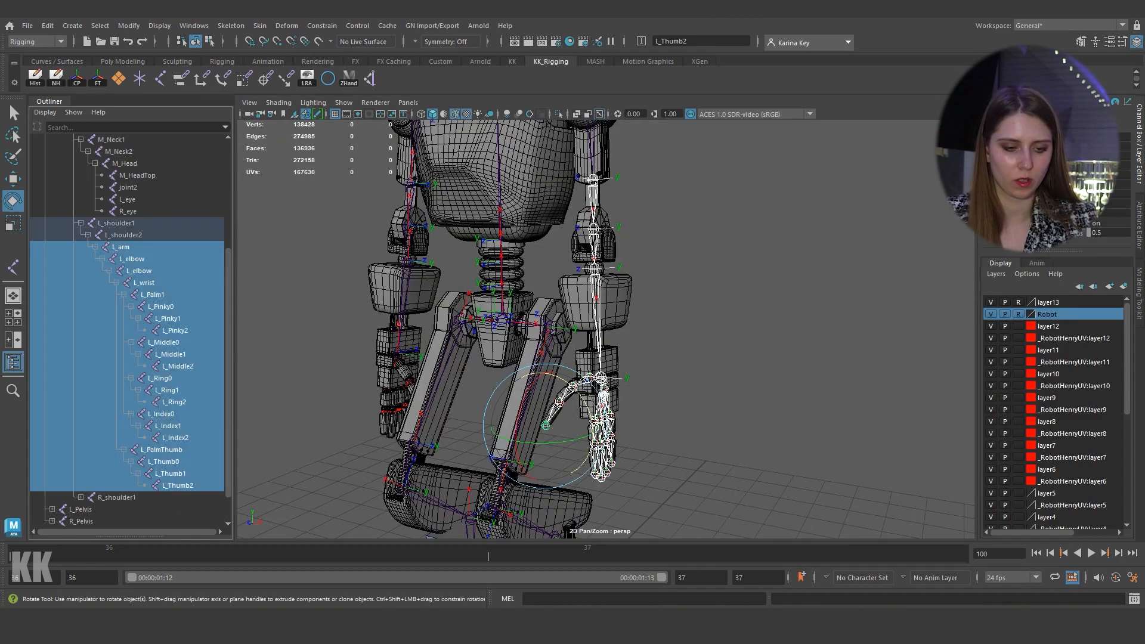
{"action": "key", "text": "alt+d"}
{"action": "left_click", "coordinate": [120, 247]}
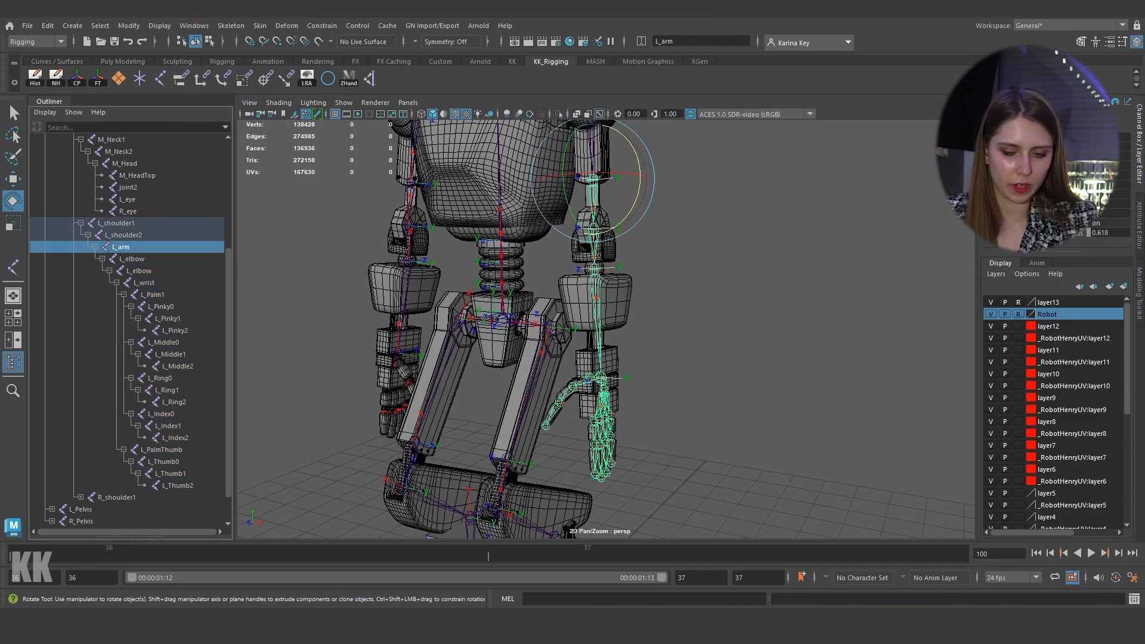
{"action": "left_click_drag", "start_coordinate": [120, 247], "coordinate": [170, 485]}
{"action": "left_click_drag", "start_coordinate": [580, 357], "coordinate": [417, 353]}
{"action": "key", "text": "ctrl+z"}
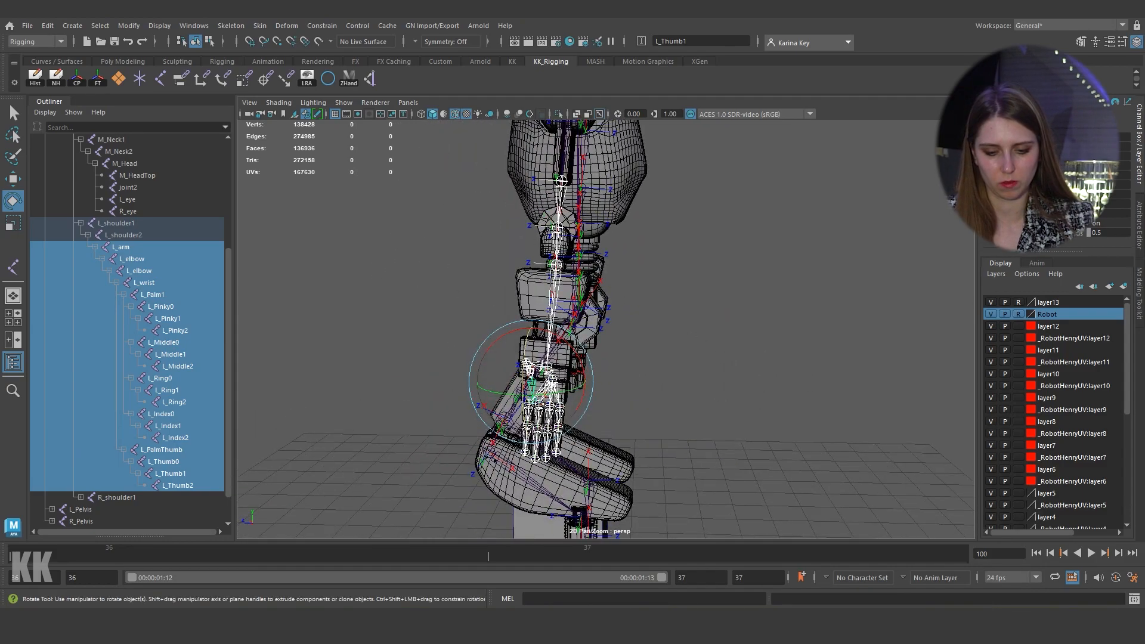
{"action": "left_click_drag", "start_coordinate": [521, 412], "coordinate": [567, 334]}
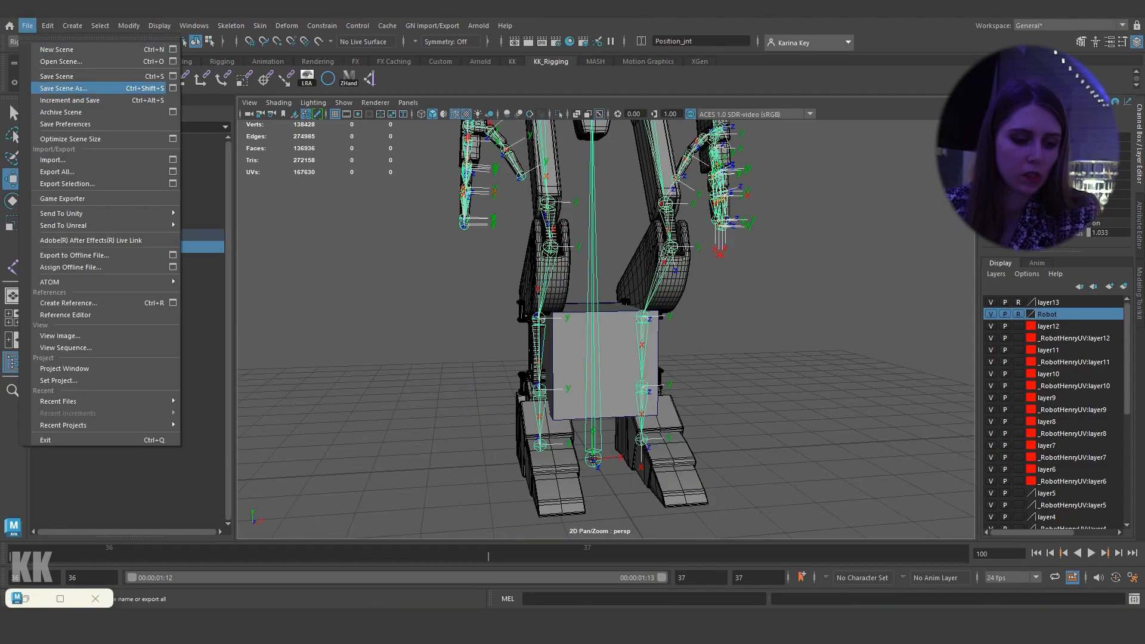
Step: Save the scene as a new file in the Robot project's scenes folder
{"action": "left_click", "coordinate": [65, 87]}
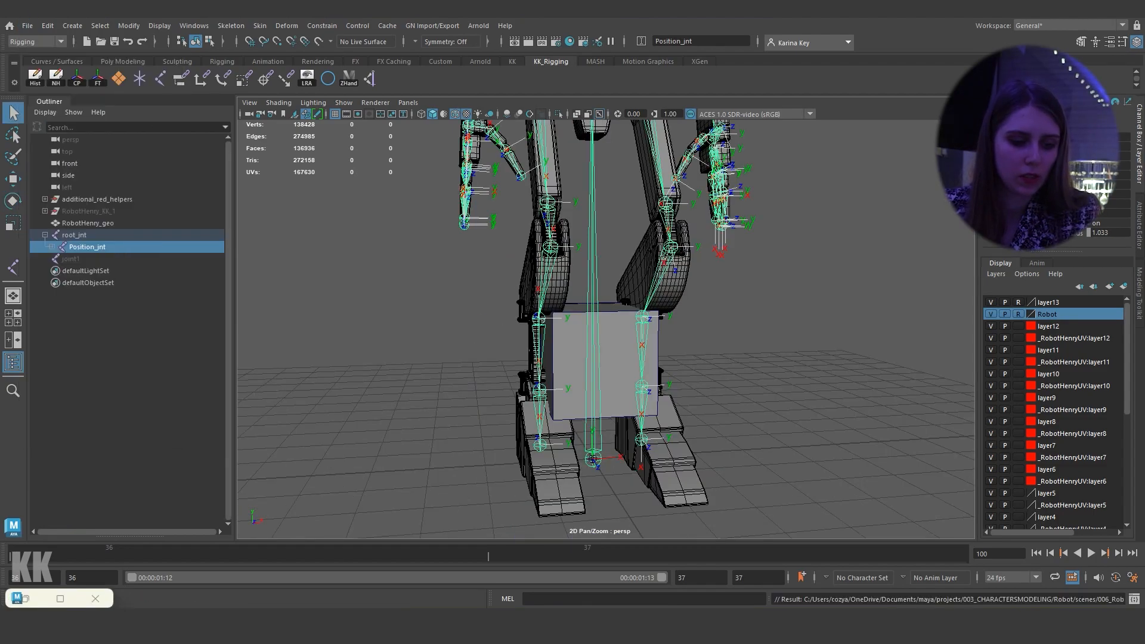
{"action": "key", "text": "w"}
{"action": "key", "text": "f"}
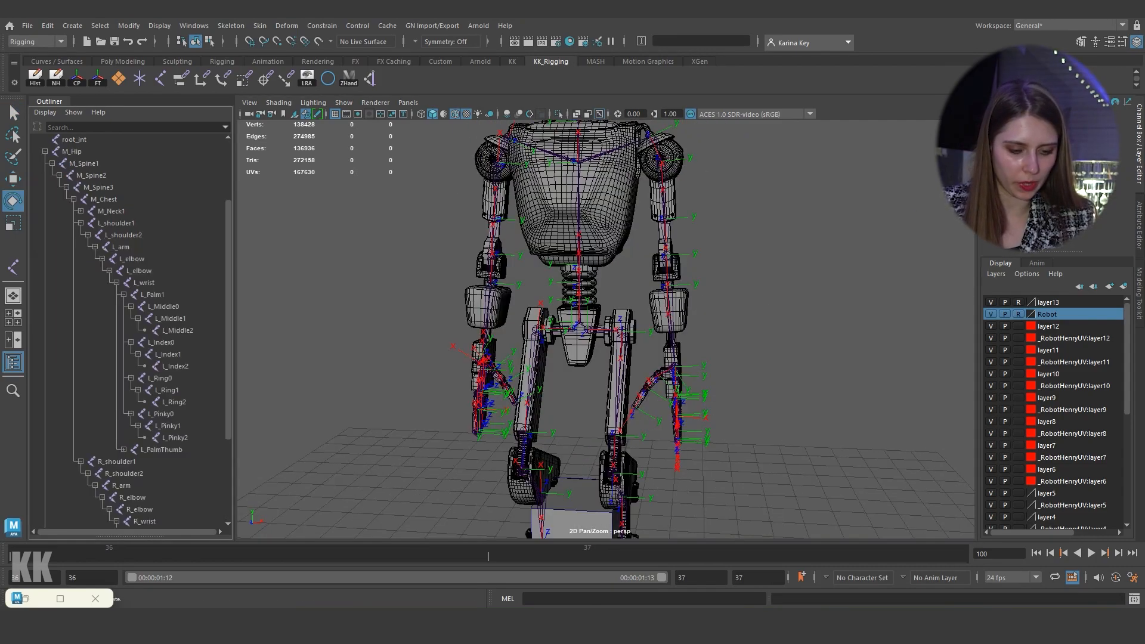
Step: Expand the L_PalmThumb and R_Middle0 chains in the hierarchy down to their end joints
{"action": "scroll", "coordinate": [129, 328], "scroll_direction": "down", "scroll_amount": 3}
{"action": "left_click", "coordinate": [123, 319]}
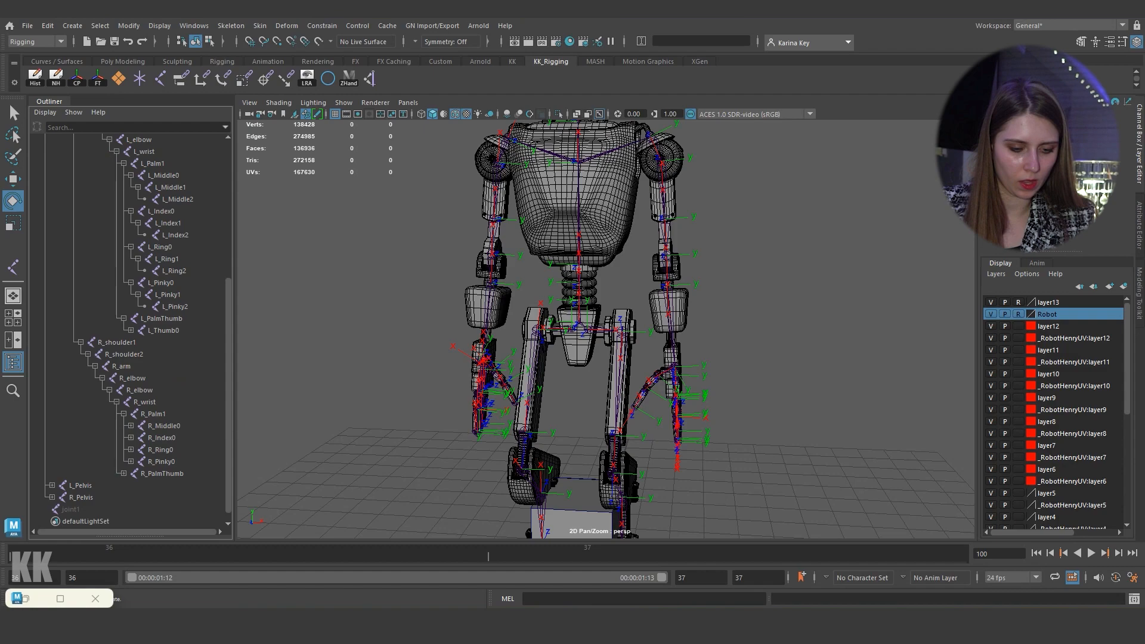
{"action": "left_click", "coordinate": [131, 330]}
{"action": "left_click", "coordinate": [137, 342]}
{"action": "scroll", "coordinate": [128, 328], "scroll_direction": "down", "scroll_amount": 1}
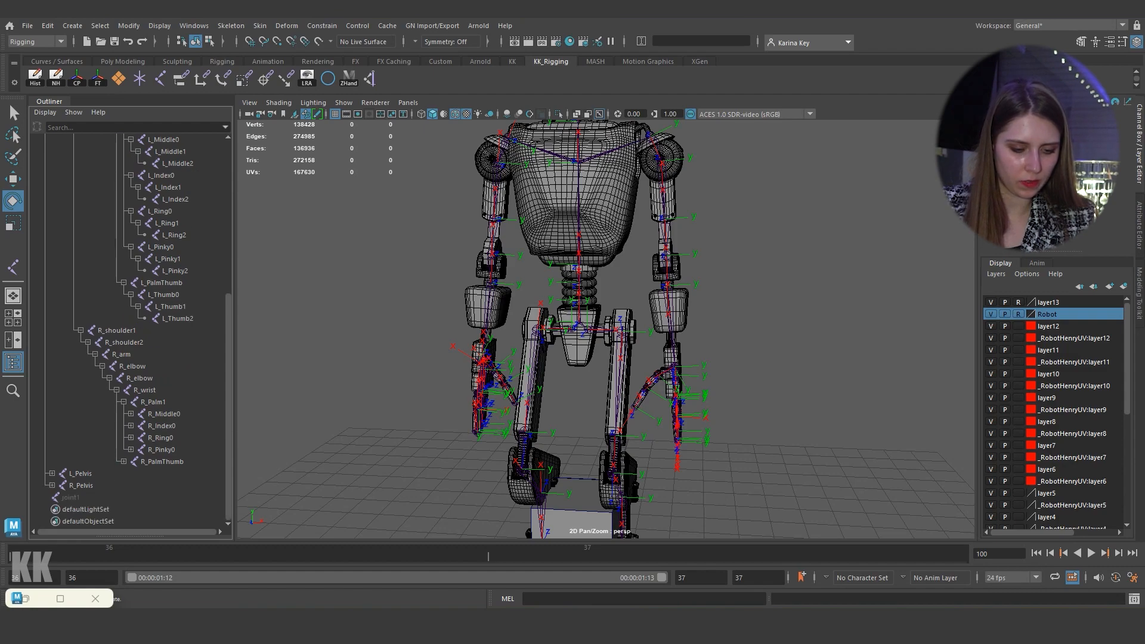
{"action": "left_click", "coordinate": [131, 413]}
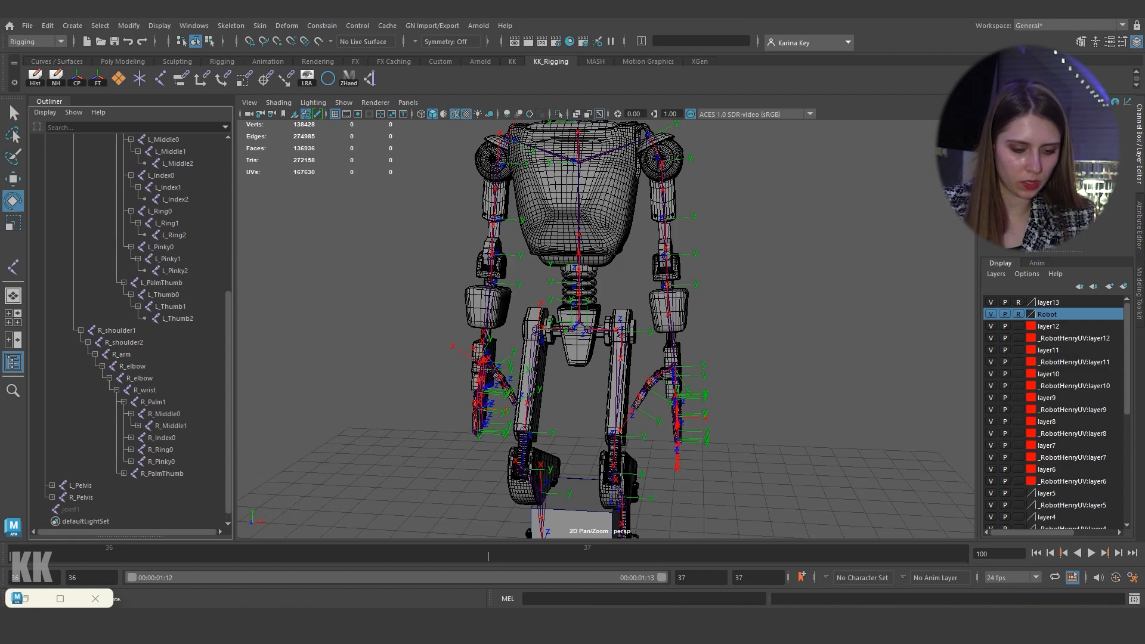
{"action": "left_click", "coordinate": [138, 426]}
{"action": "scroll", "coordinate": [132, 485], "scroll_direction": "up", "scroll_amount": 2}
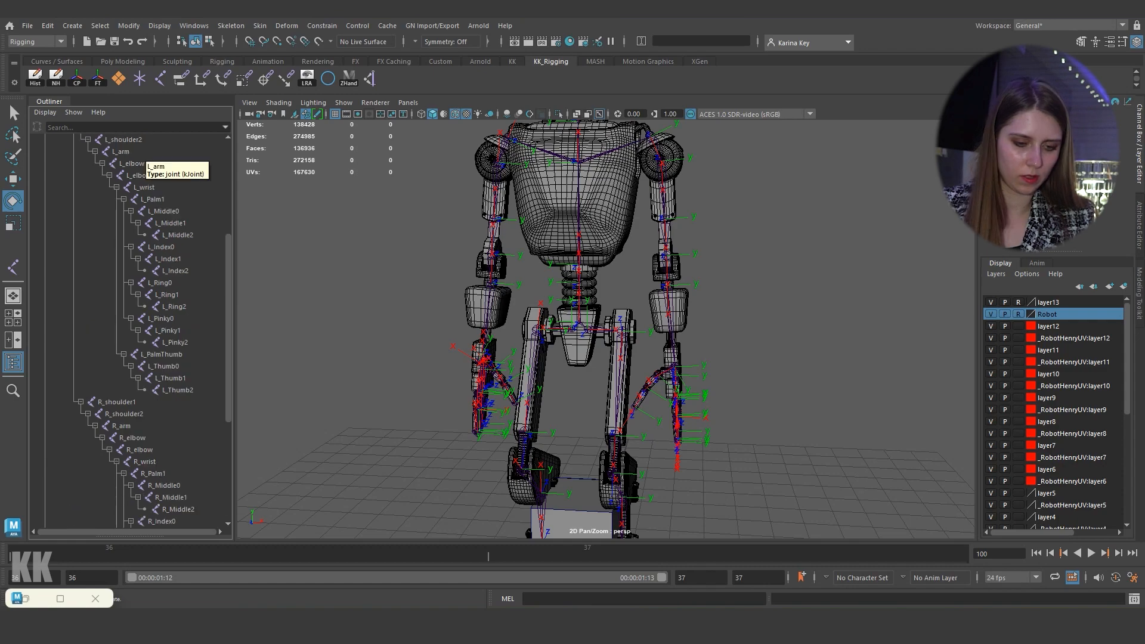
Step: Test rotating both arms together from L_arm through R_Thumb2, leaving out R_shoulder1 and R_shoulder2, undo the rotation and clear the selection
{"action": "left_click_drag", "start_coordinate": [119, 151], "coordinate": [122, 509]}
{"action": "scroll", "coordinate": [122, 509], "scroll_direction": "down", "scroll_amount": 5}
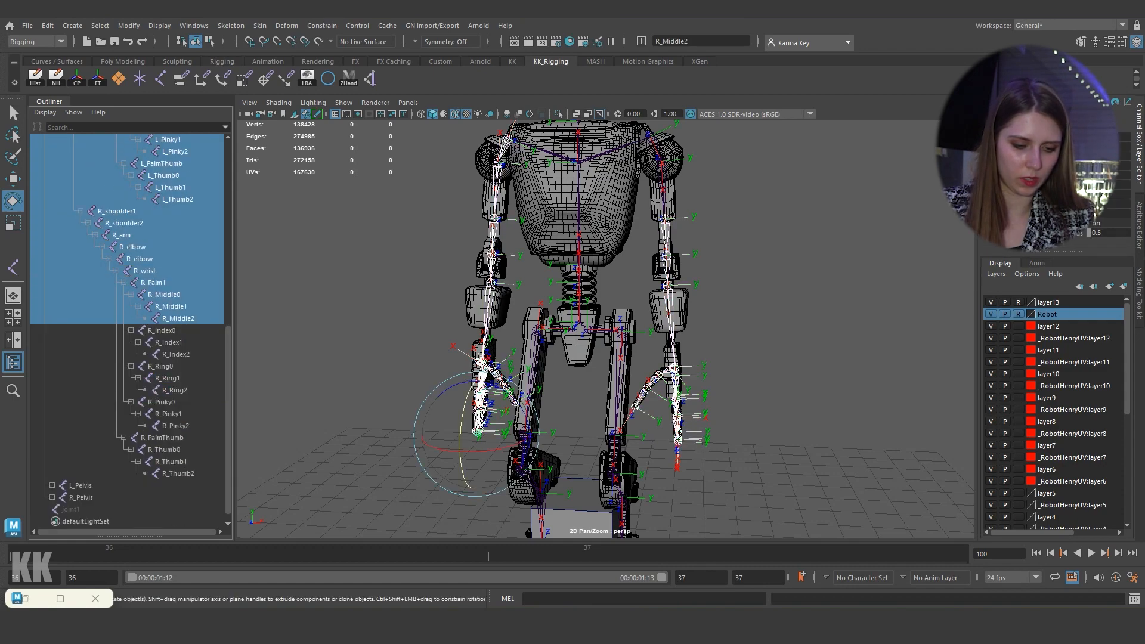
{"action": "left_click_drag", "start_coordinate": [122, 330], "coordinate": [122, 473], "text": "ctrl"}
{"action": "scroll", "coordinate": [123, 473], "scroll_direction": "up", "scroll_amount": 5}
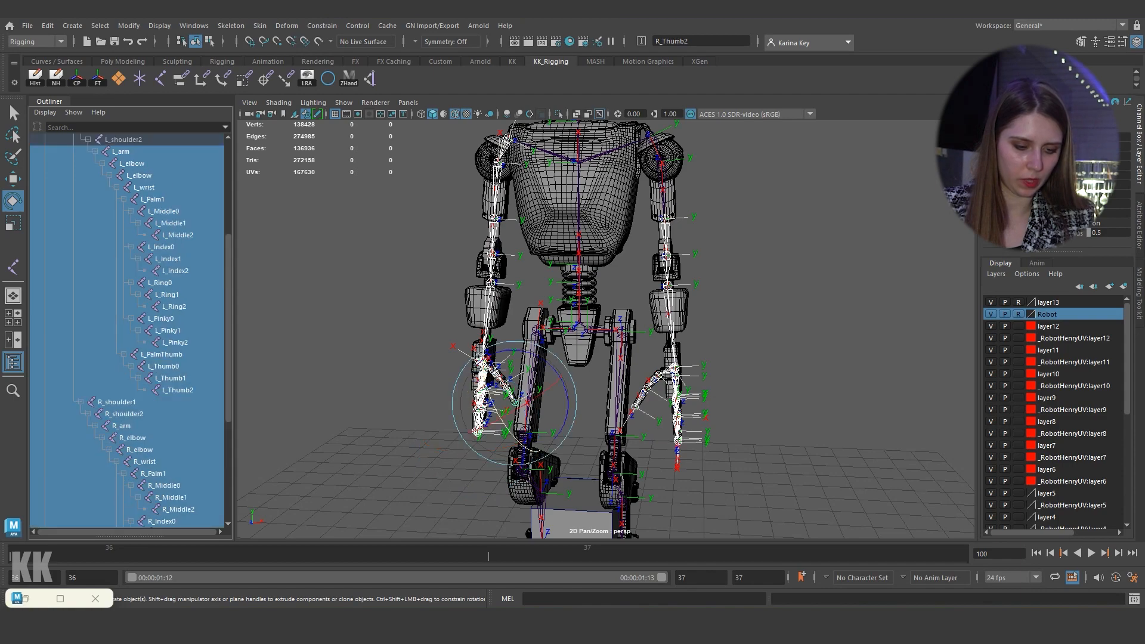
{"action": "left_click", "coordinate": [117, 402], "text": "ctrl"}
{"action": "left_click", "coordinate": [122, 414], "text": "ctrl"}
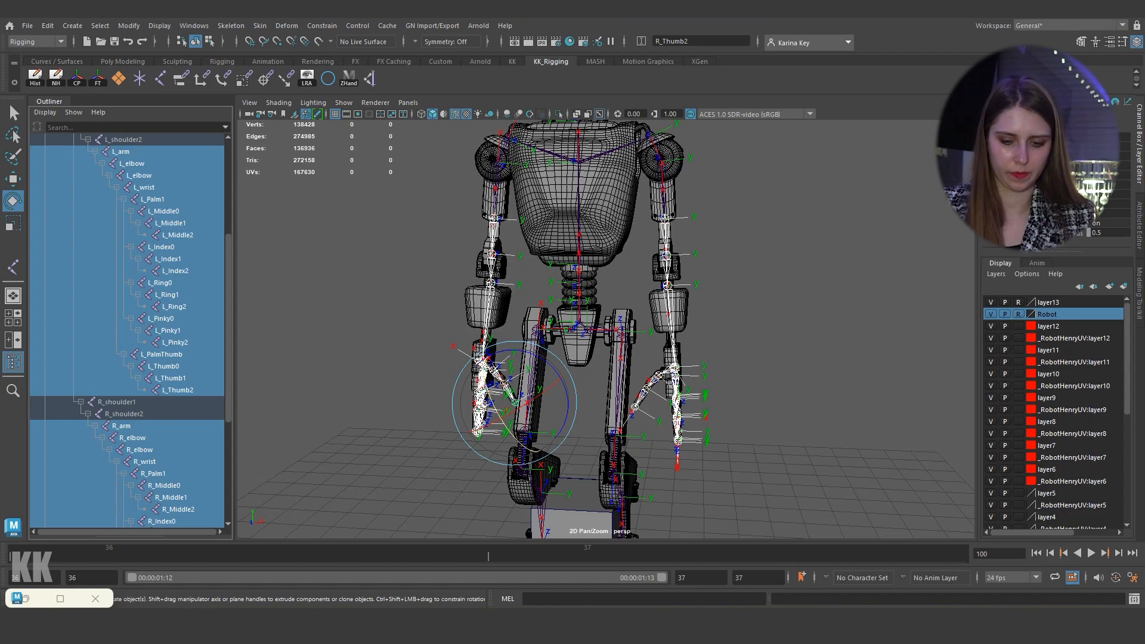
{"action": "scroll", "coordinate": [606, 329], "scroll_direction": "down", "scroll_amount": 3}
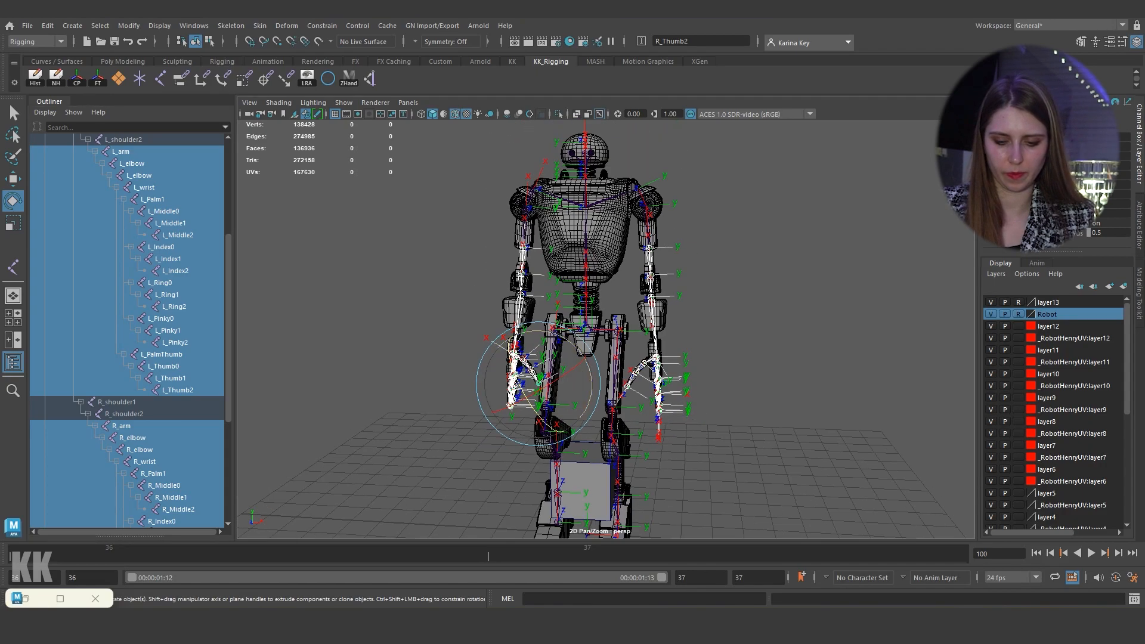
{"action": "left_click_drag", "start_coordinate": [587, 401], "coordinate": [551, 421]}
{"action": "key", "text": "ctrl+z"}
{"action": "key", "text": "ctrl+z"}
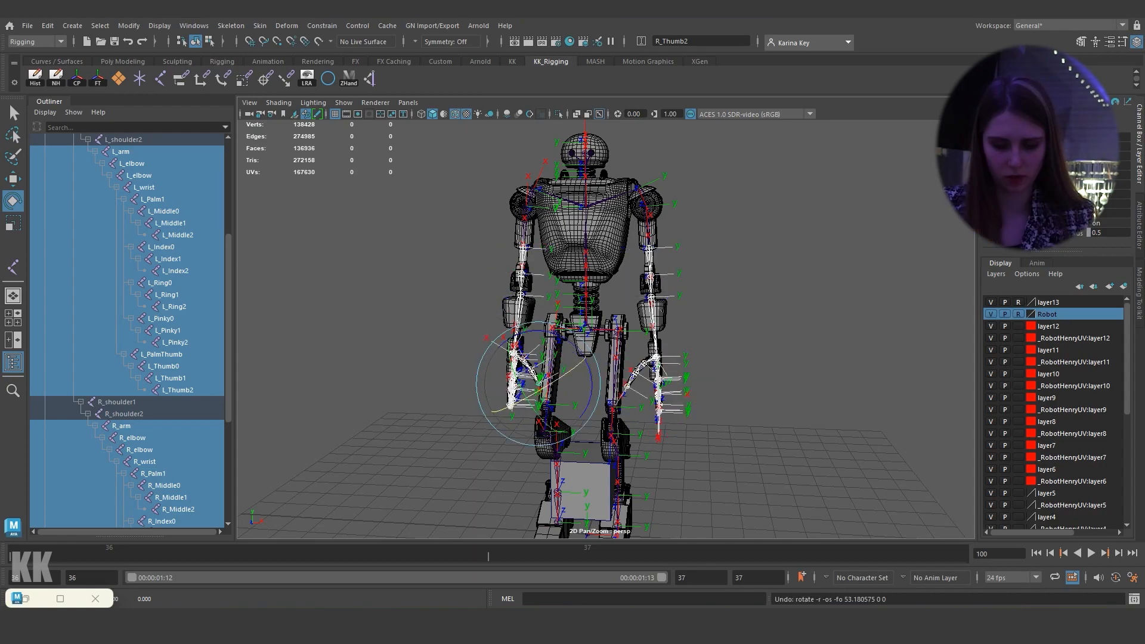
{"action": "key", "text": "Escape"}
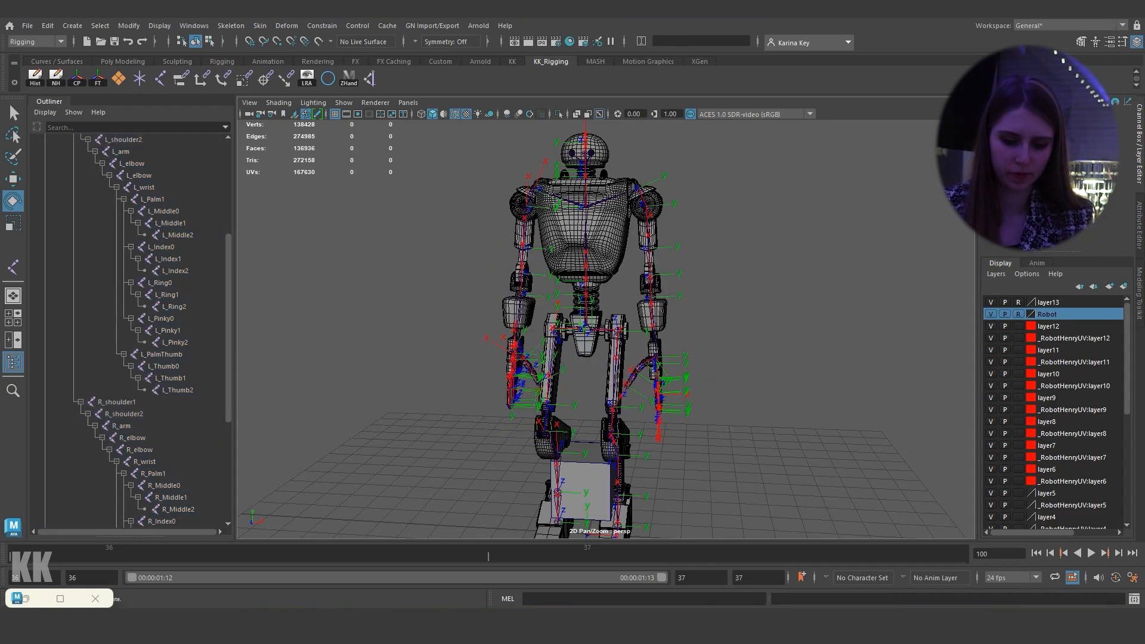
Step: Save the scene
{"action": "left_click", "coordinate": [27, 25]}
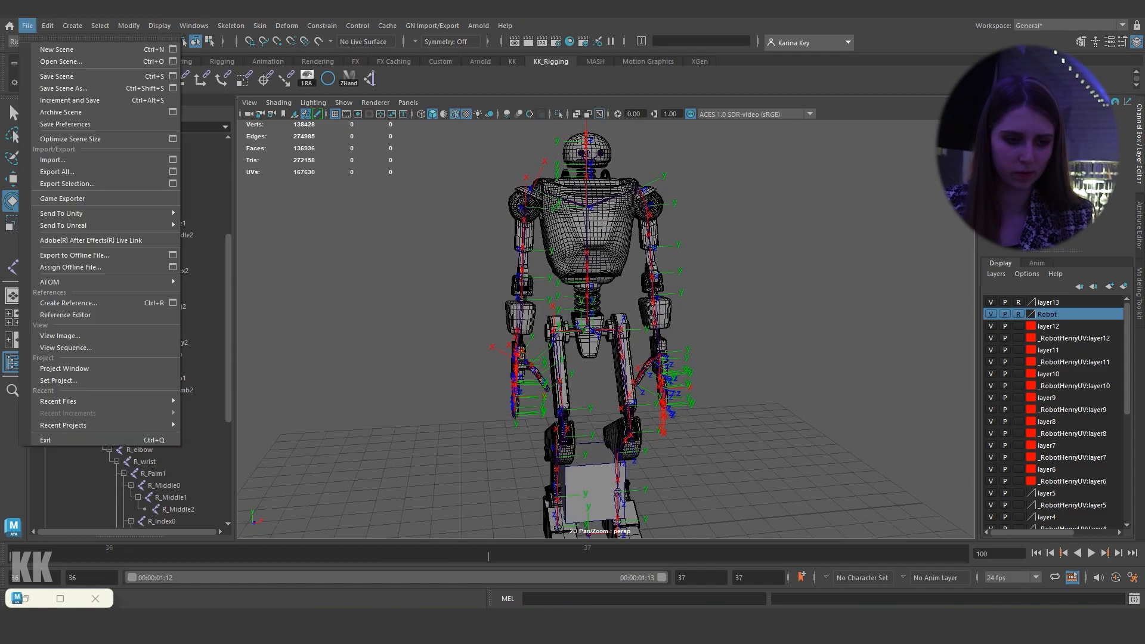
{"action": "left_click", "coordinate": [57, 77]}
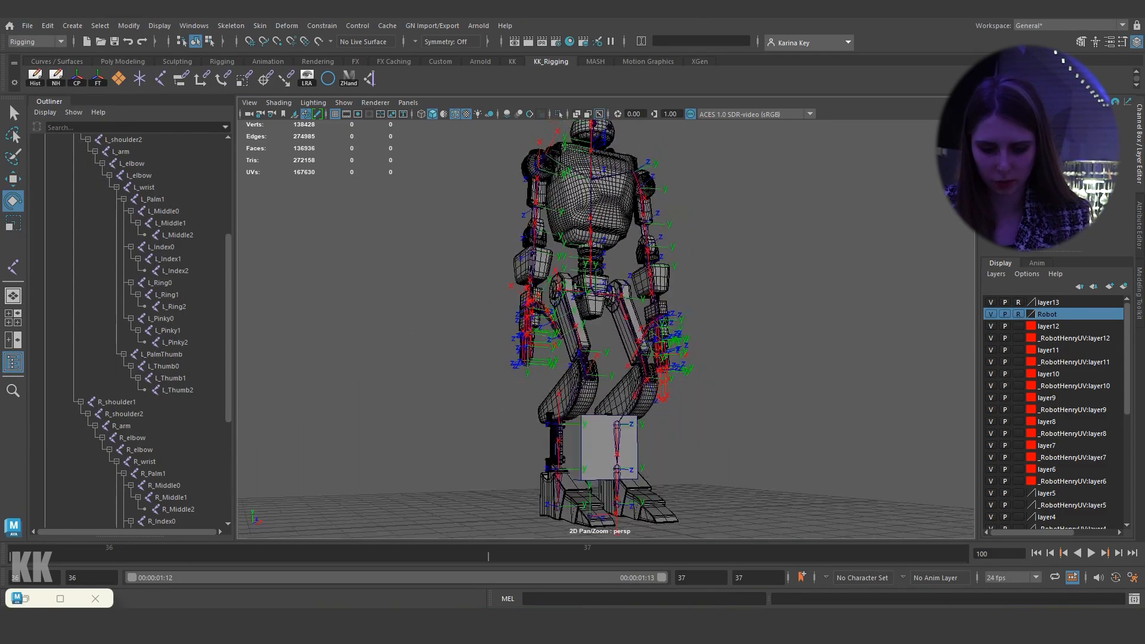
Step: Parent the M_Hip joint with its whole chain to root_jnt at the origin and clear the selection
{"action": "scroll", "coordinate": [623, 388], "scroll_direction": "up", "scroll_amount": 8}
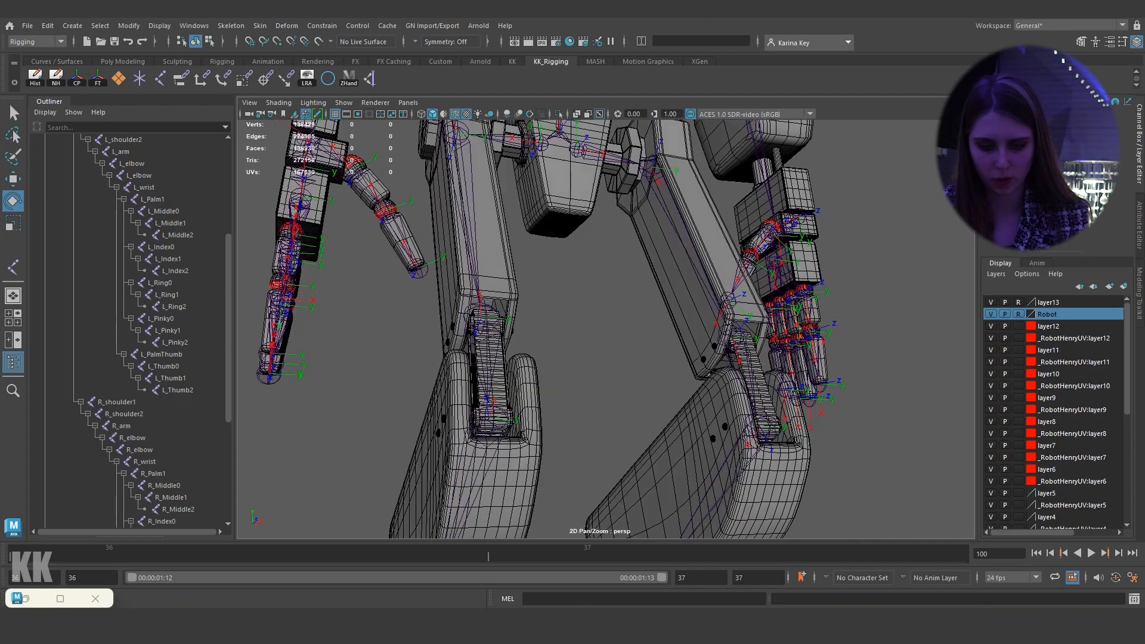
{"action": "left_click", "coordinate": [558, 130]}
{"action": "right_click_drag", "start_coordinate": [597, 269], "coordinate": [477, 268], "text": "alt"}
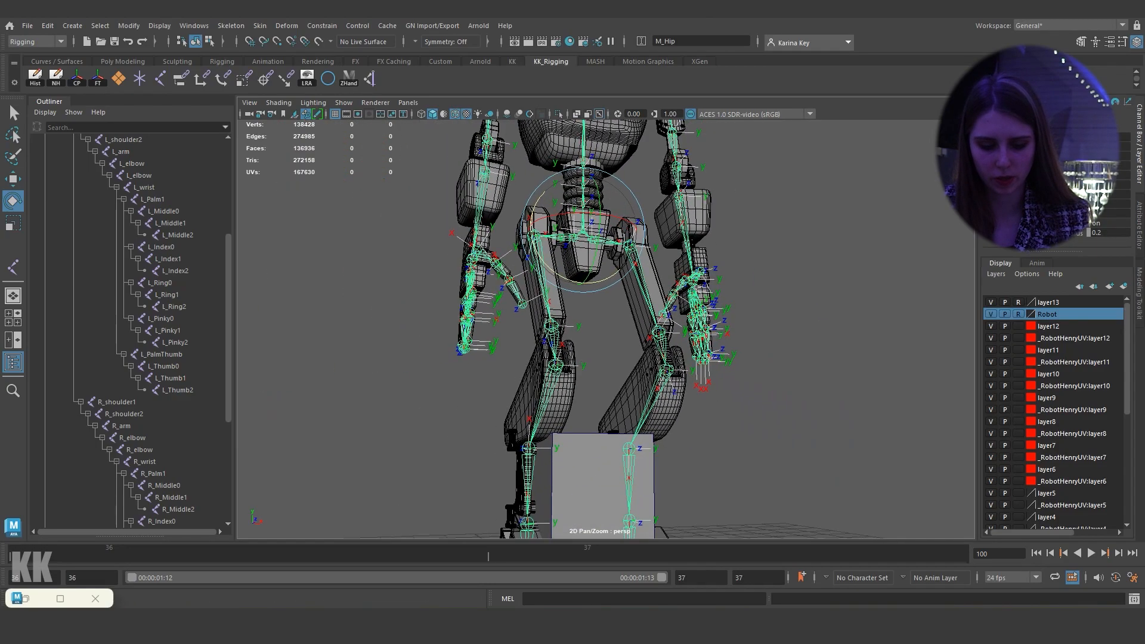
{"action": "middle_click_drag", "start_coordinate": [596, 358], "coordinate": [596, 209], "text": "alt"}
{"action": "left_click_drag", "start_coordinate": [596, 268], "coordinate": [596, 304], "text": "alt"}
{"action": "left_click", "coordinate": [799, 286]}
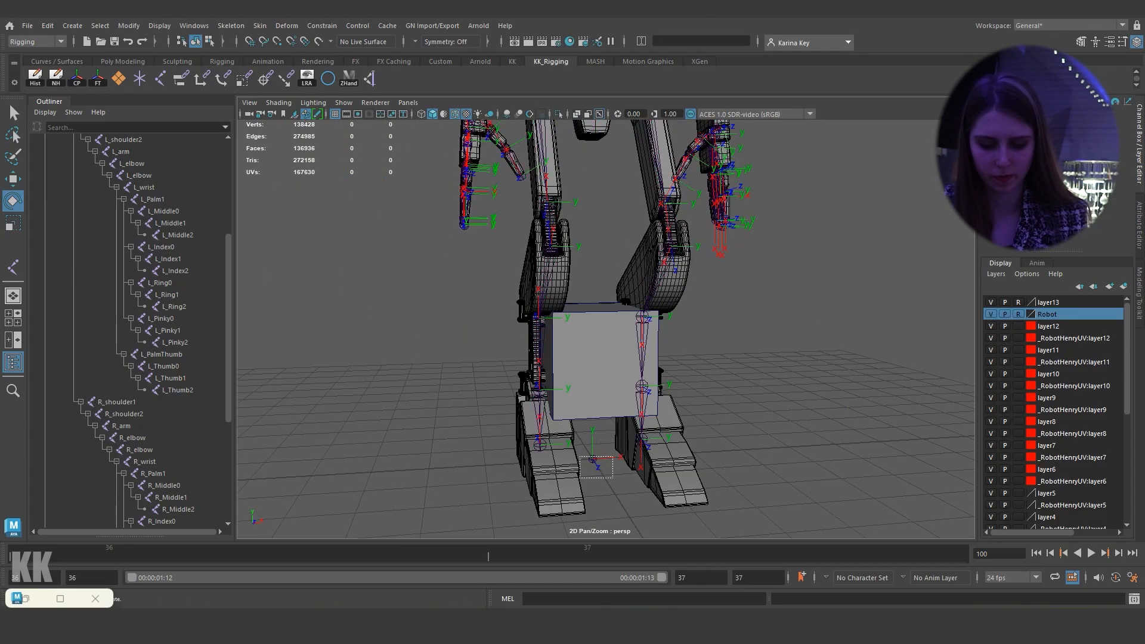
{"action": "left_click_drag", "start_coordinate": [580, 456], "coordinate": [580, 449]}
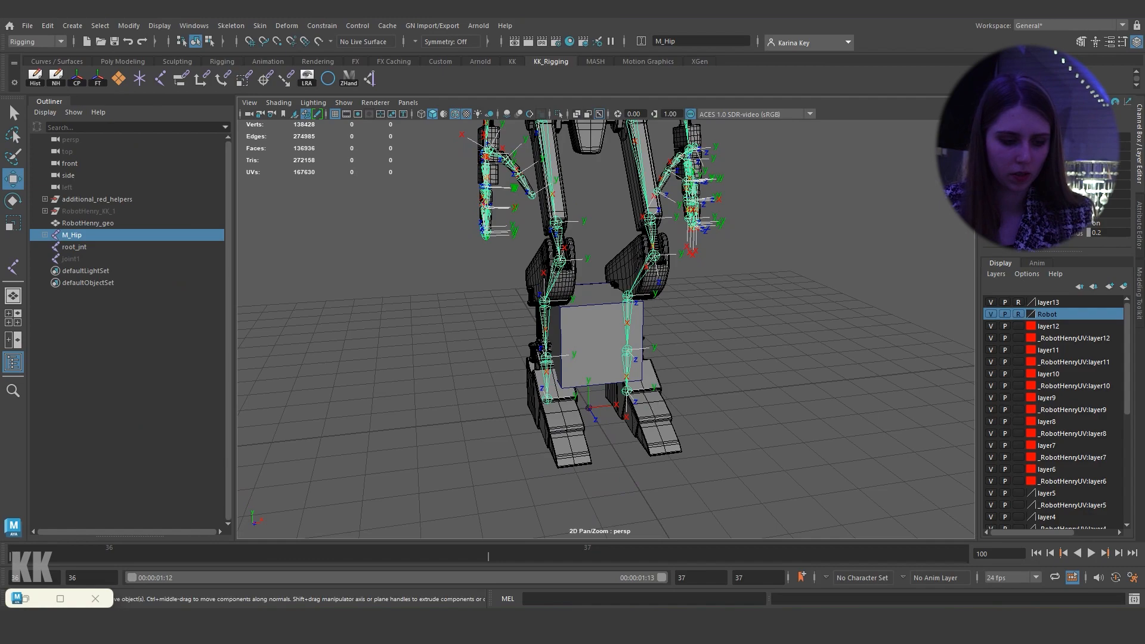
{"action": "left_click", "coordinate": [429, 286]}
{"action": "left_click", "coordinate": [73, 235]}
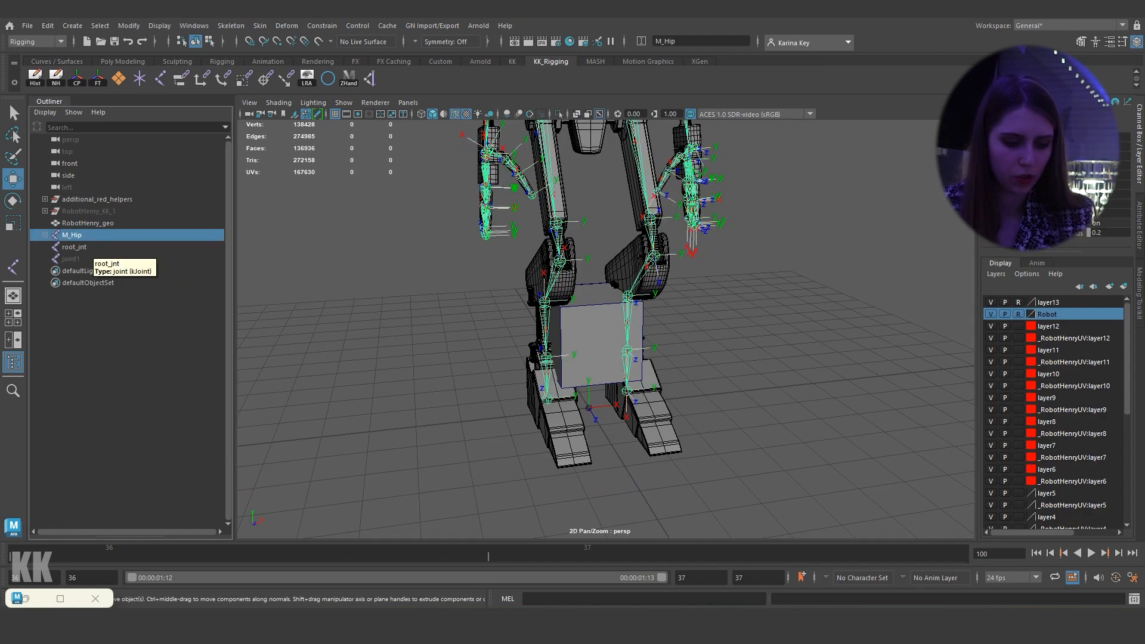
{"action": "left_click", "coordinate": [74, 247], "text": "ctrl"}
{"action": "key", "text": "p"}
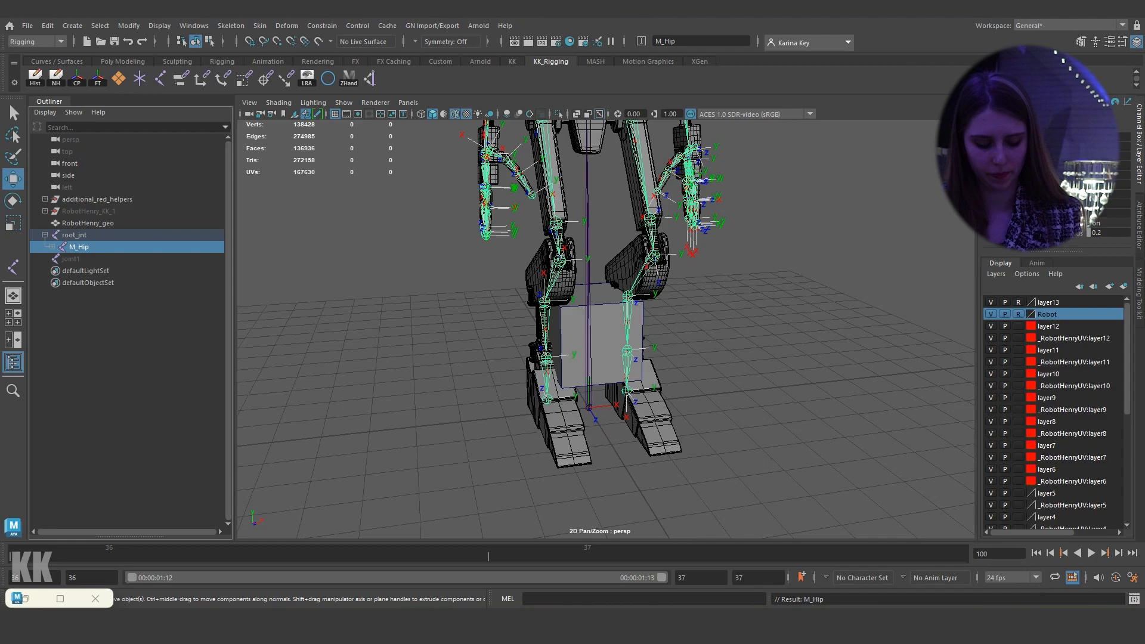
{"action": "left_click", "coordinate": [775, 357]}
Step: Select root_jnt, test moving the whole skeleton with it, undo the move and clear the selection
{"action": "mouse_move", "coordinate": [775, 358]}
{"action": "left_mouse_down", "text": "alt"}
{"action": "mouse_move", "coordinate": [698, 357]}
{"action": "mouse_move", "coordinate": [790, 348]}
{"action": "left_mouse_up", "text": "alt"}
{"action": "scroll", "coordinate": [736, 361], "scroll_direction": "down", "scroll_amount": 3}
{"action": "left_click", "coordinate": [74, 234]}
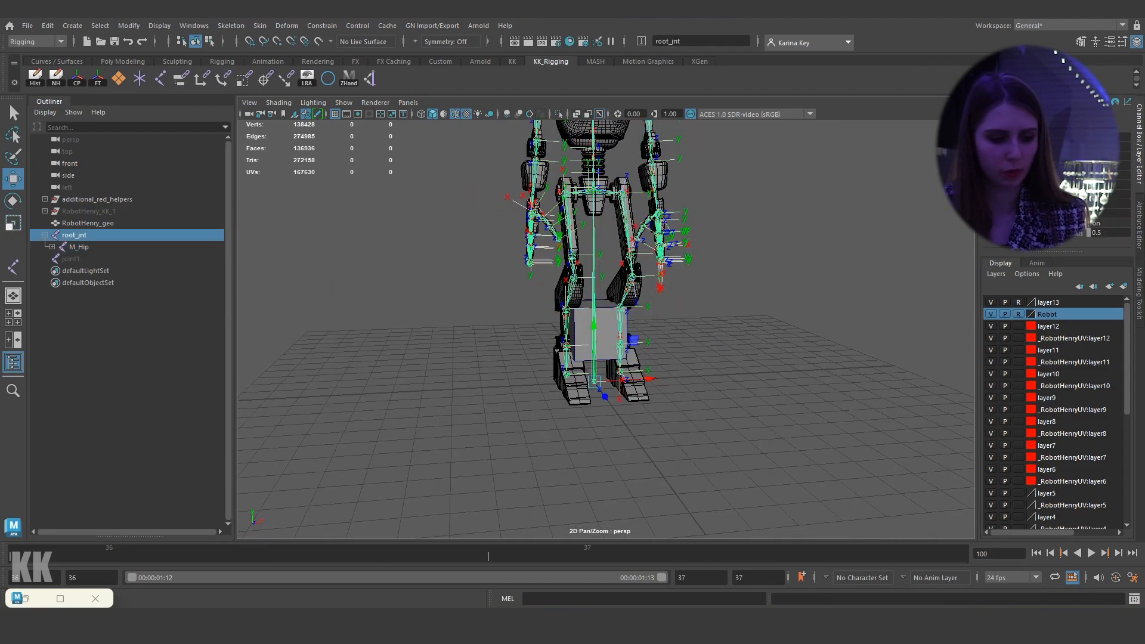
{"action": "left_click_drag", "start_coordinate": [685, 352], "coordinate": [650, 474], "text": "alt"}
{"action": "key", "text": "ctrl+z"}
{"action": "left_click", "coordinate": [733, 434]}
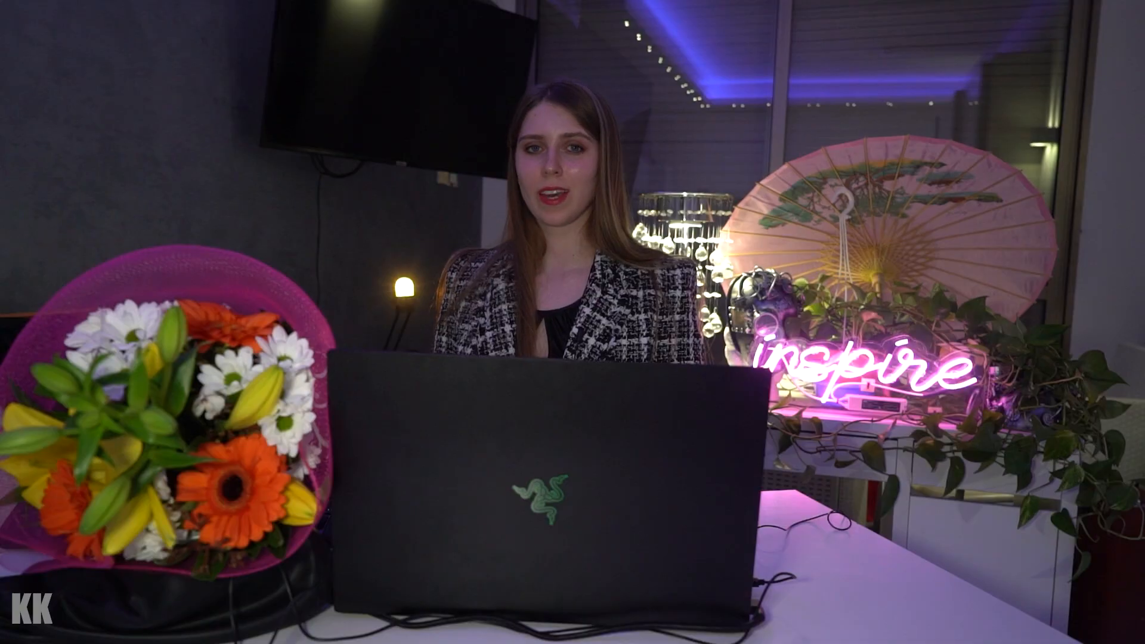